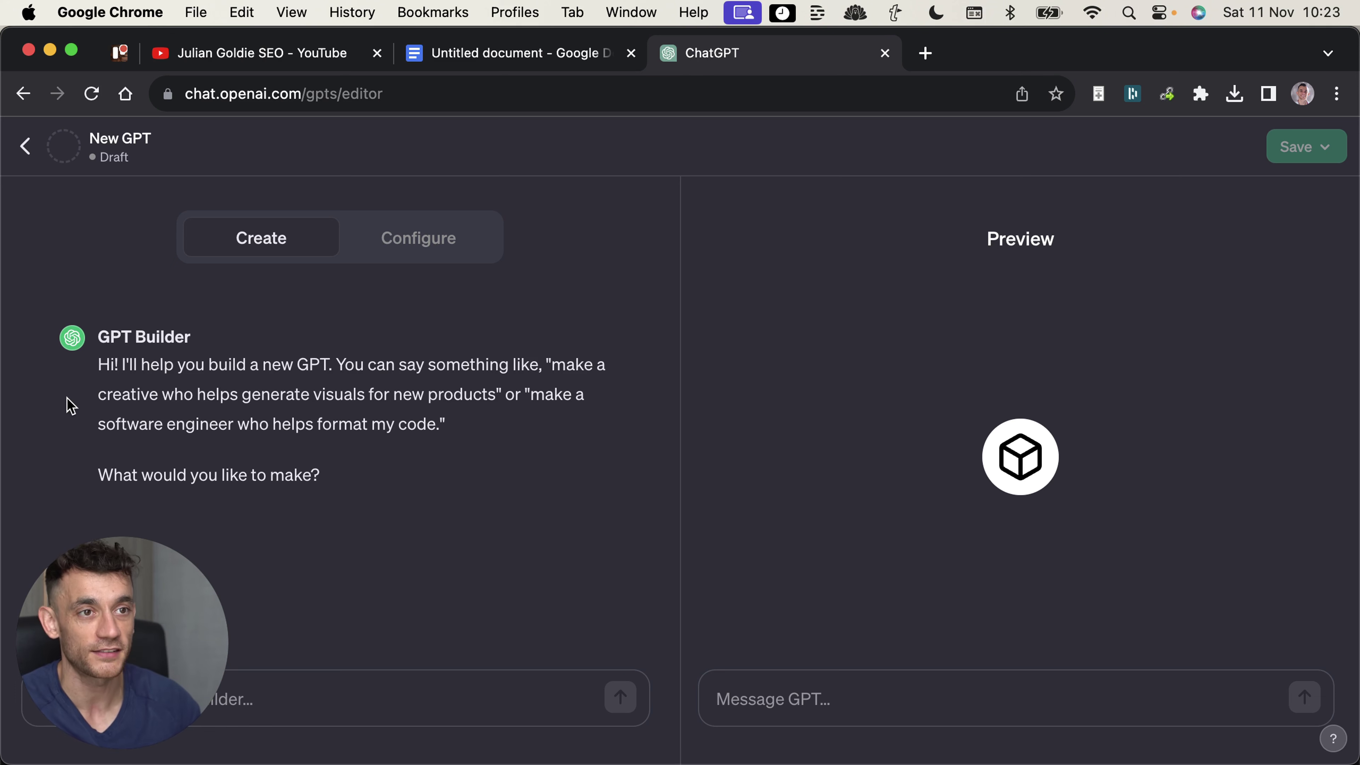
Highlight the GPT Builder's greeting message
{"action": "left_click_drag", "start_coordinate": [72, 295], "coordinate": [167, 518]}
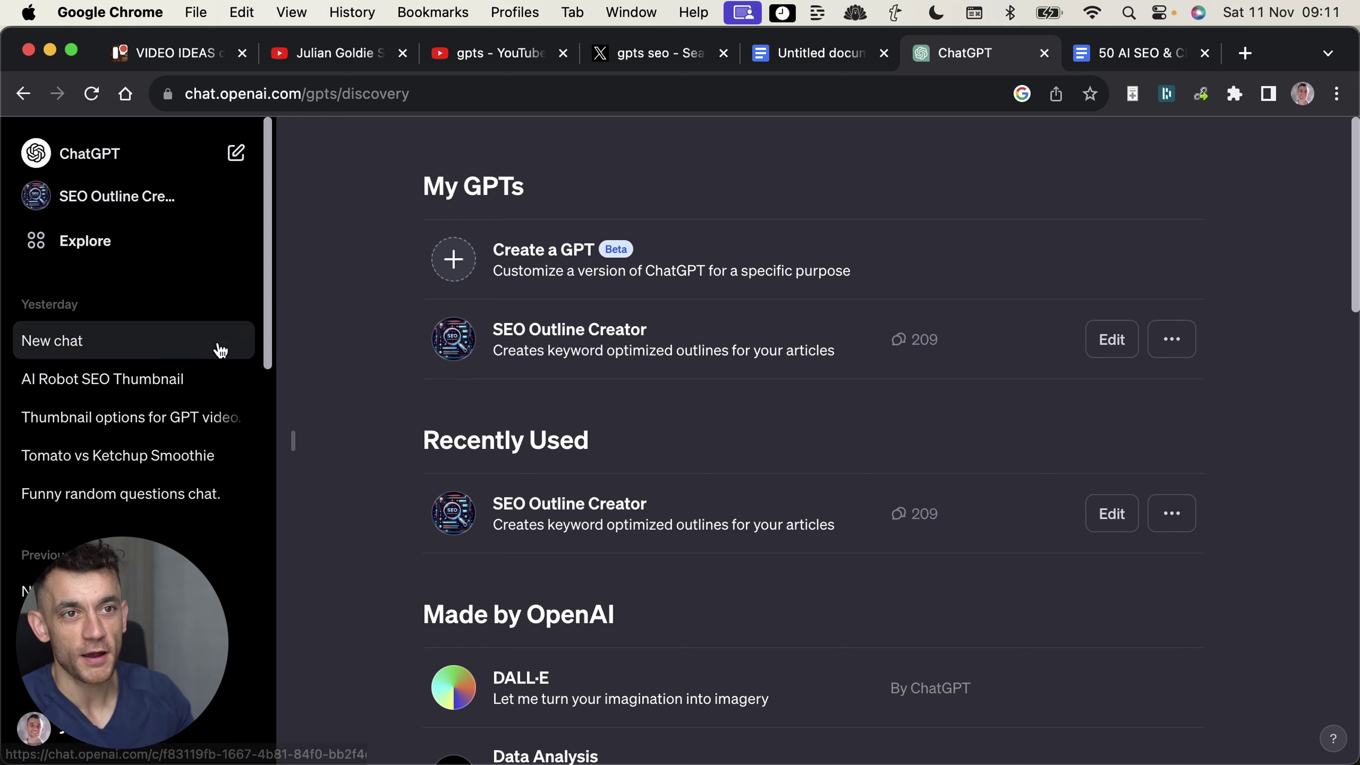
Look over the My GPTs listing with SEO Outline Creator, then start a new GPT
{"action": "left_click", "coordinate": [142, 460]}
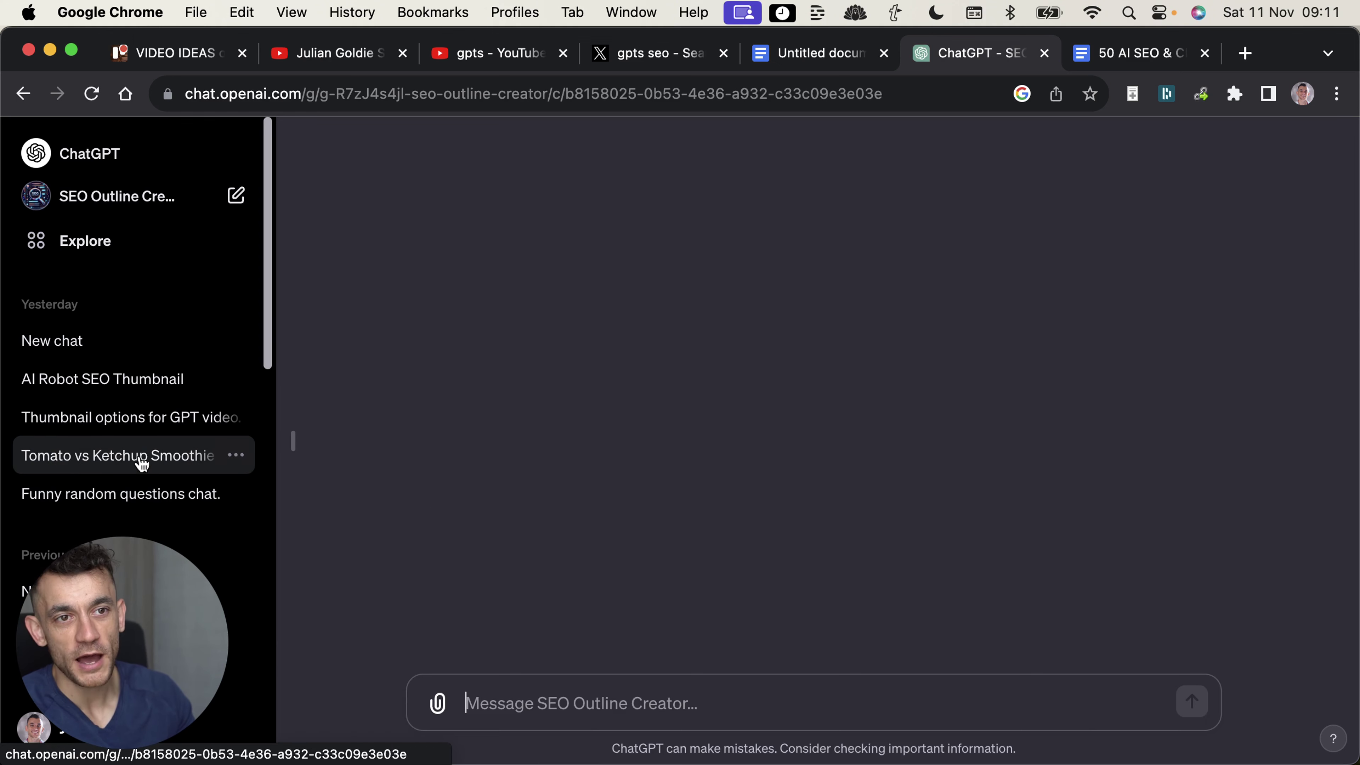
{"action": "scroll", "coordinate": [227, 496], "scroll_direction": "left", "scroll_amount": 5}
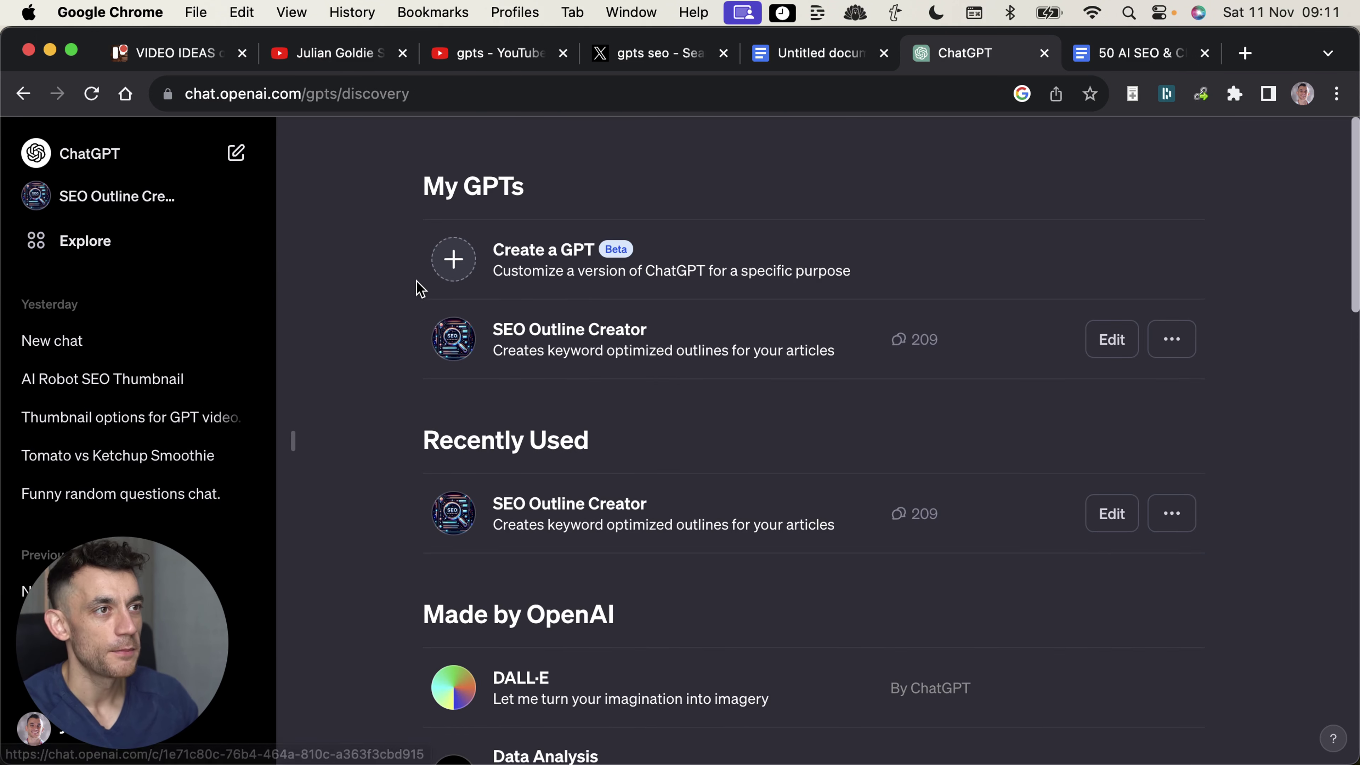
{"action": "left_click_drag", "start_coordinate": [398, 164], "coordinate": [529, 201]}
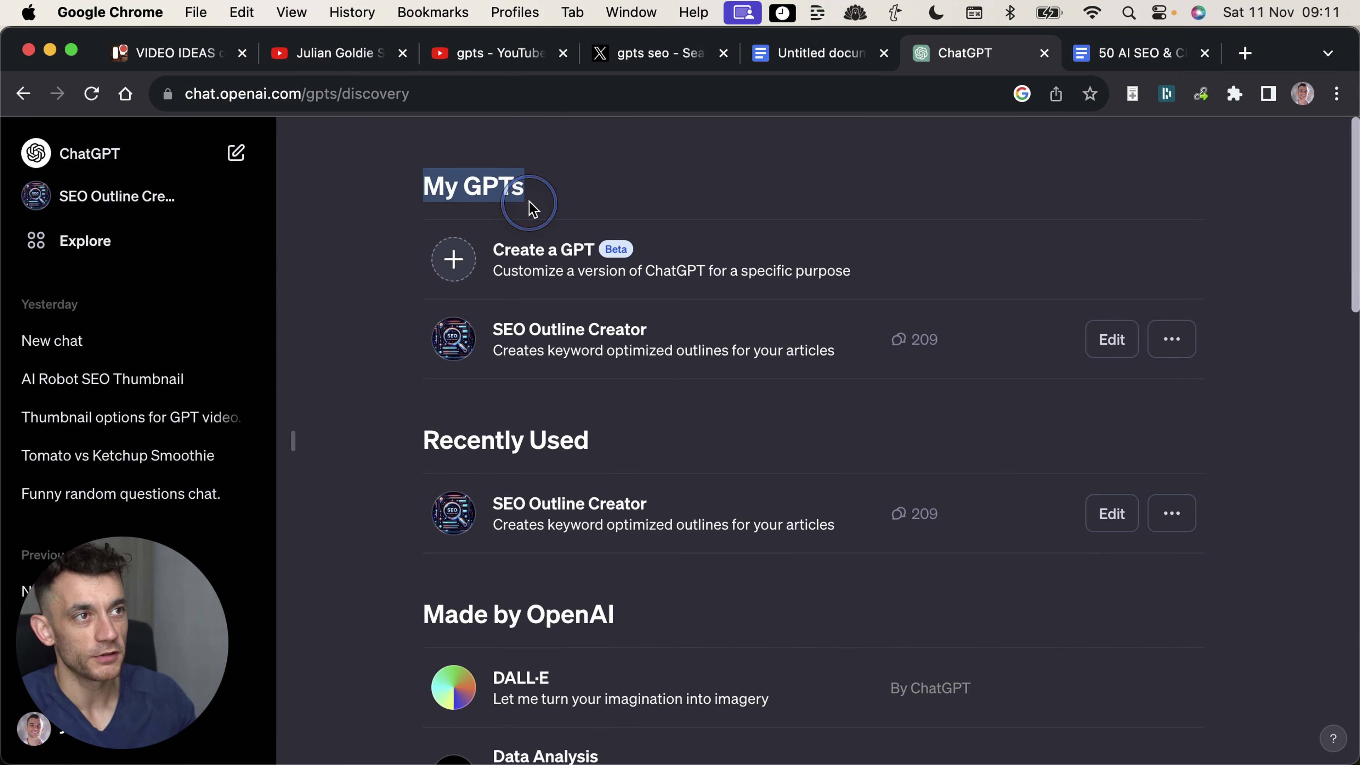
{"action": "left_click", "coordinate": [525, 209]}
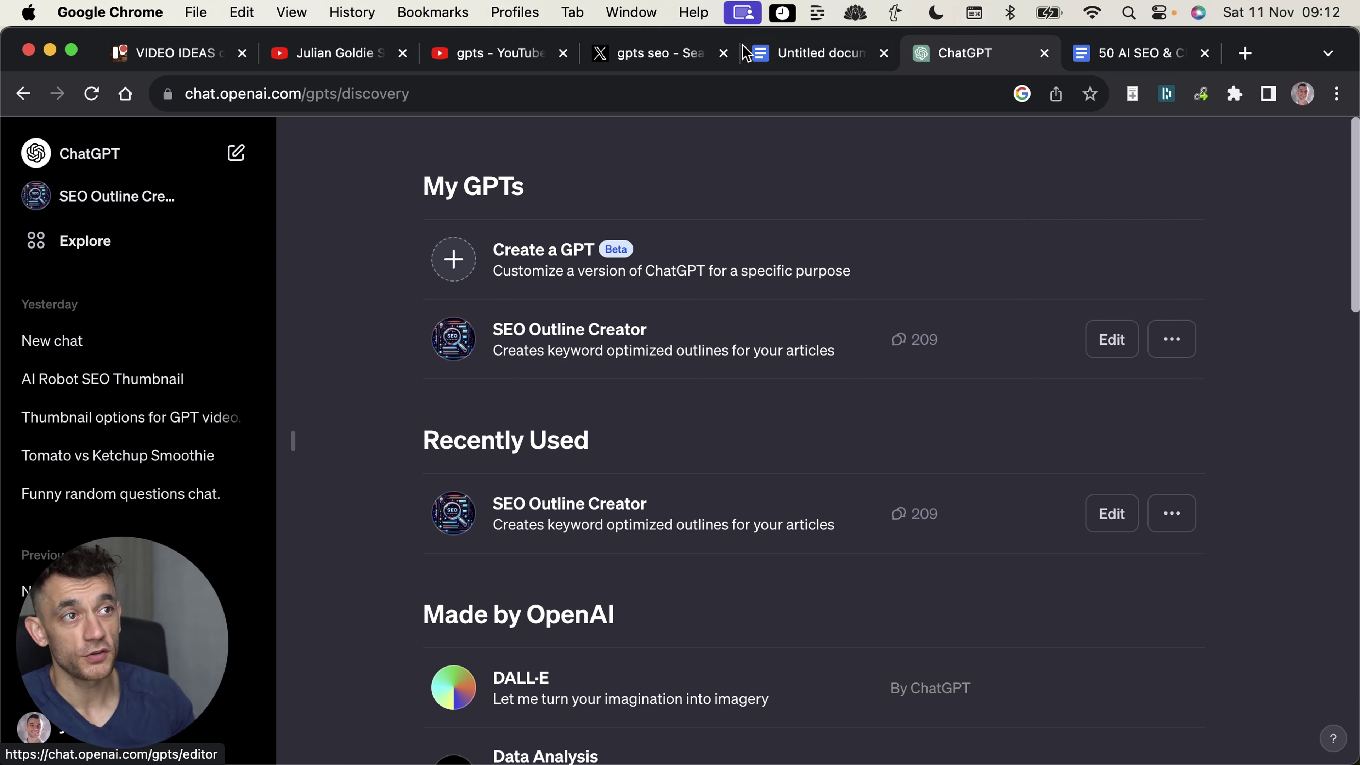
{"action": "left_click_drag", "start_coordinate": [398, 197], "coordinate": [606, 188]}
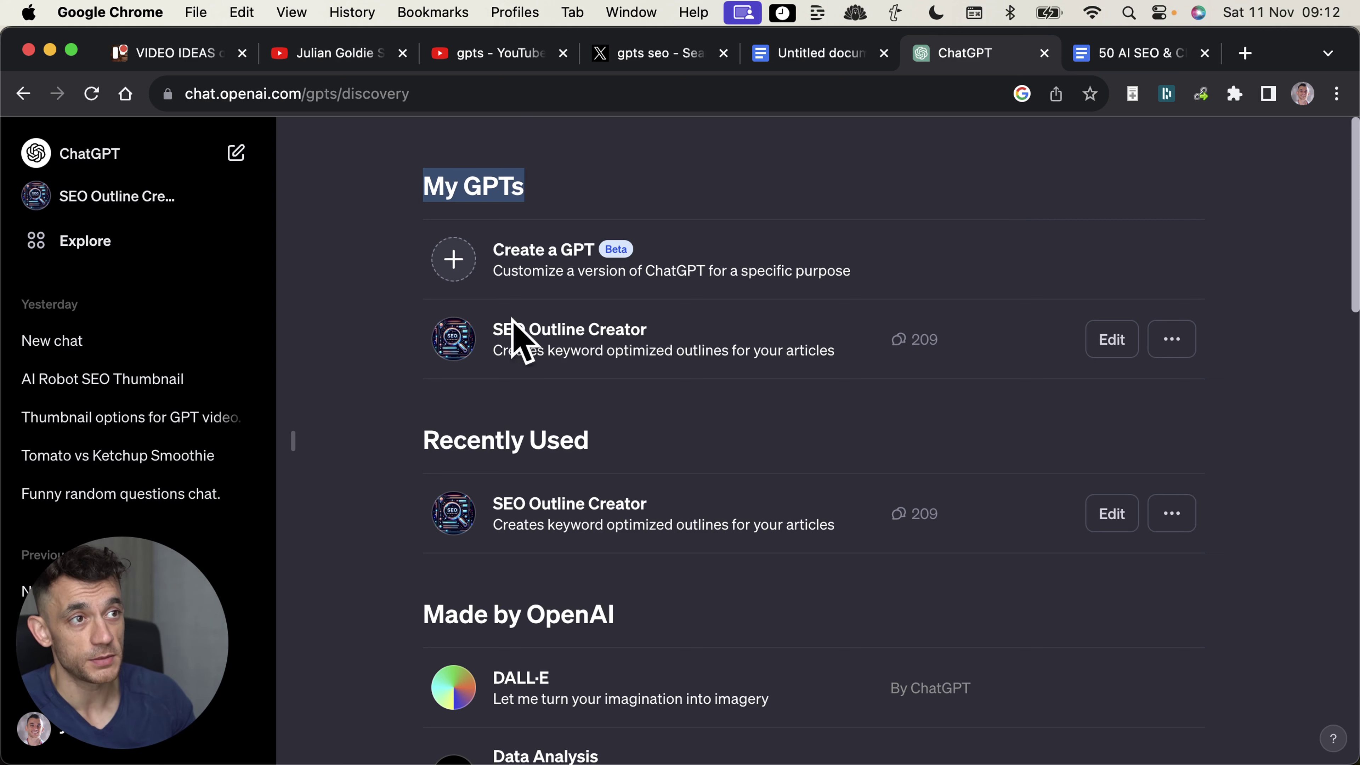
{"action": "left_click", "coordinate": [498, 252]}
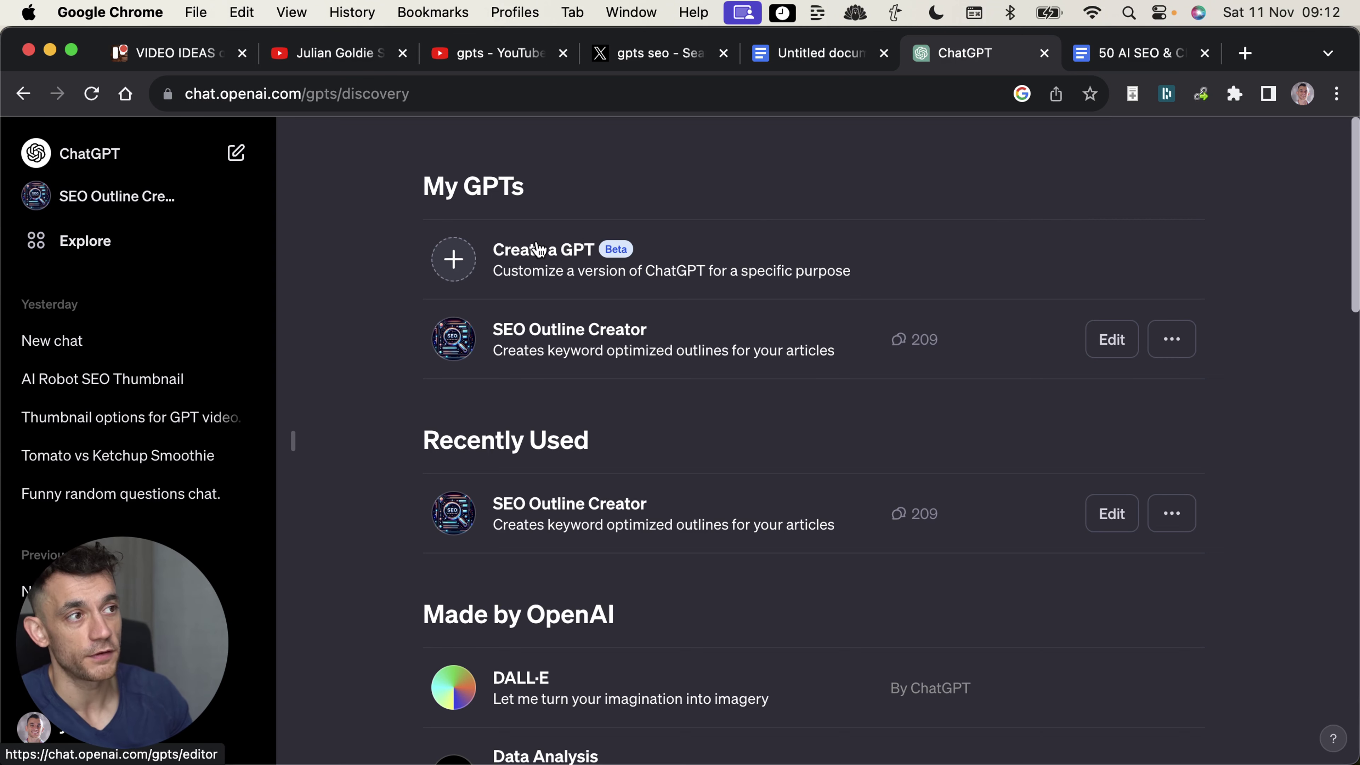
{"action": "left_click", "coordinate": [470, 271]}
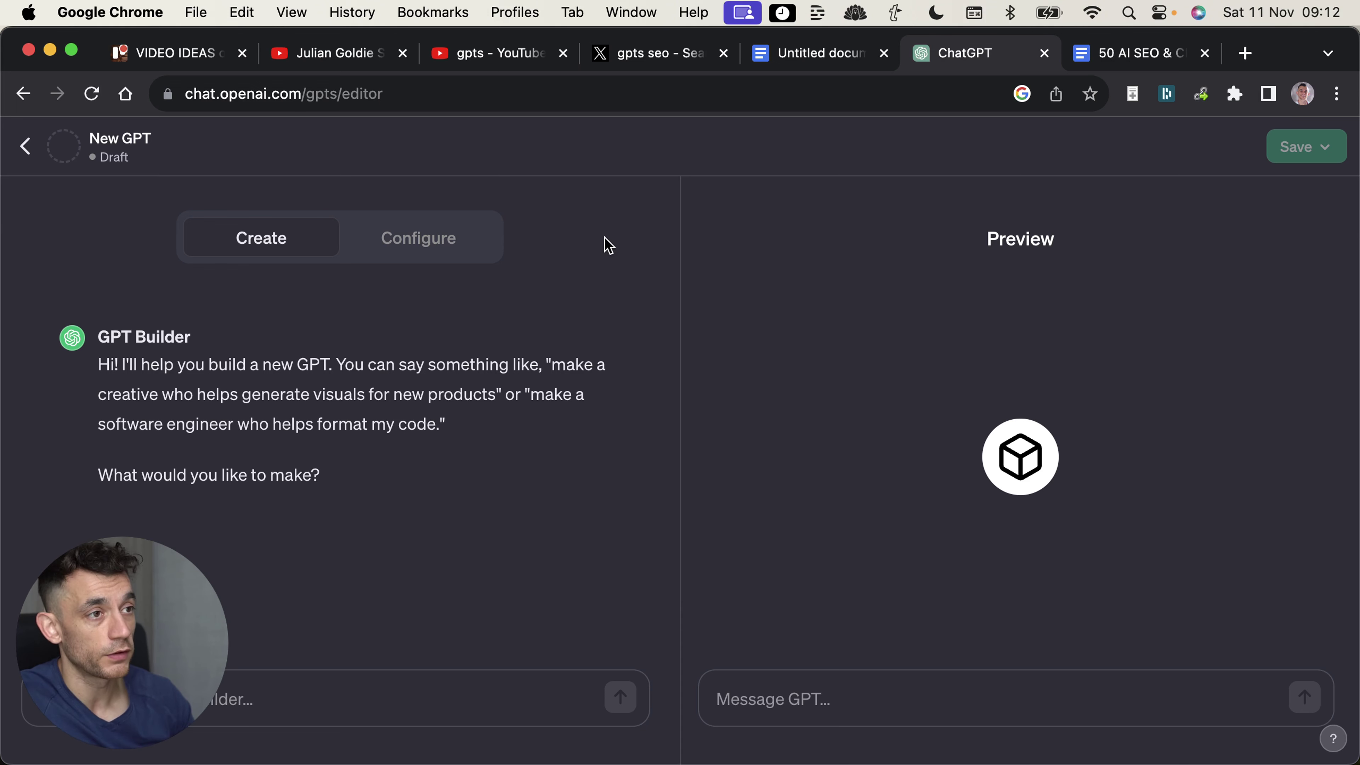
{"action": "left_click_drag", "start_coordinate": [155, 626], "coordinate": [767, 206]}
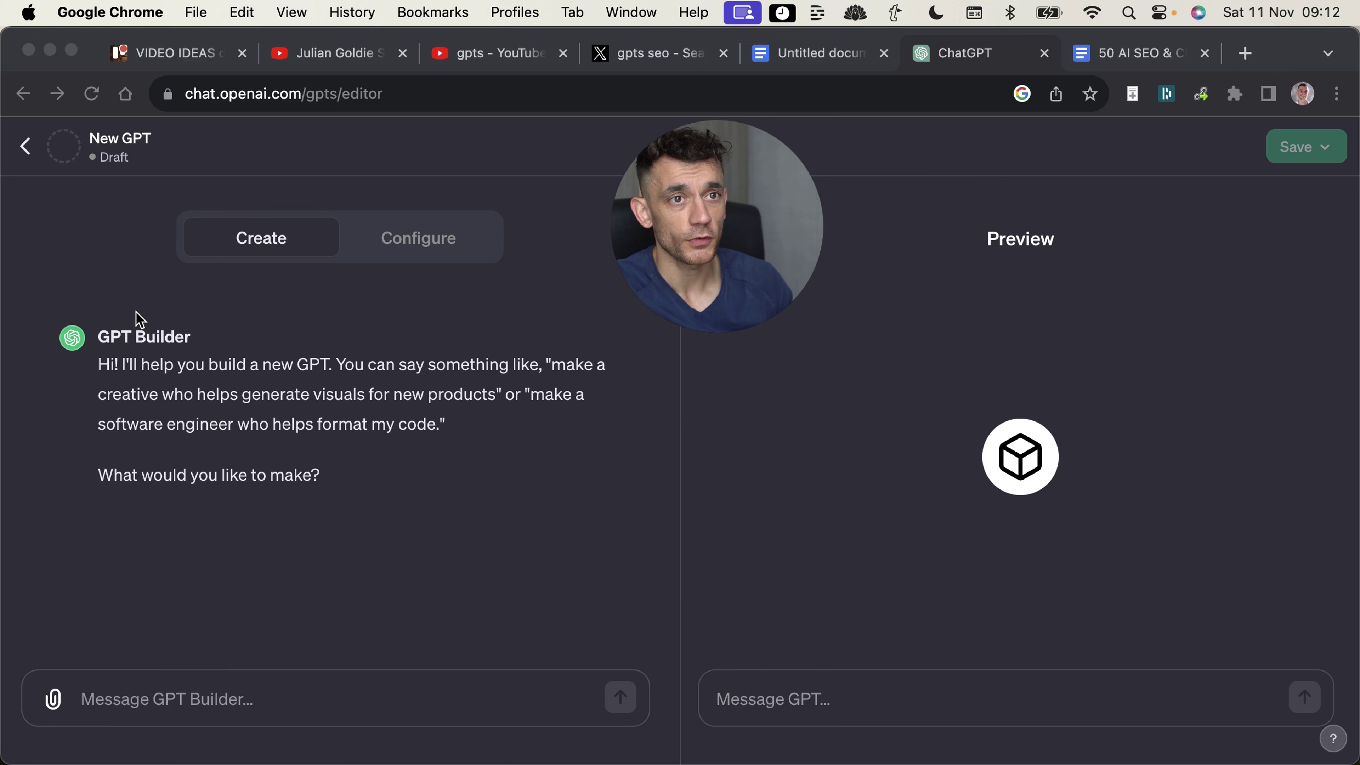
{"action": "left_click", "coordinate": [85, 322]}
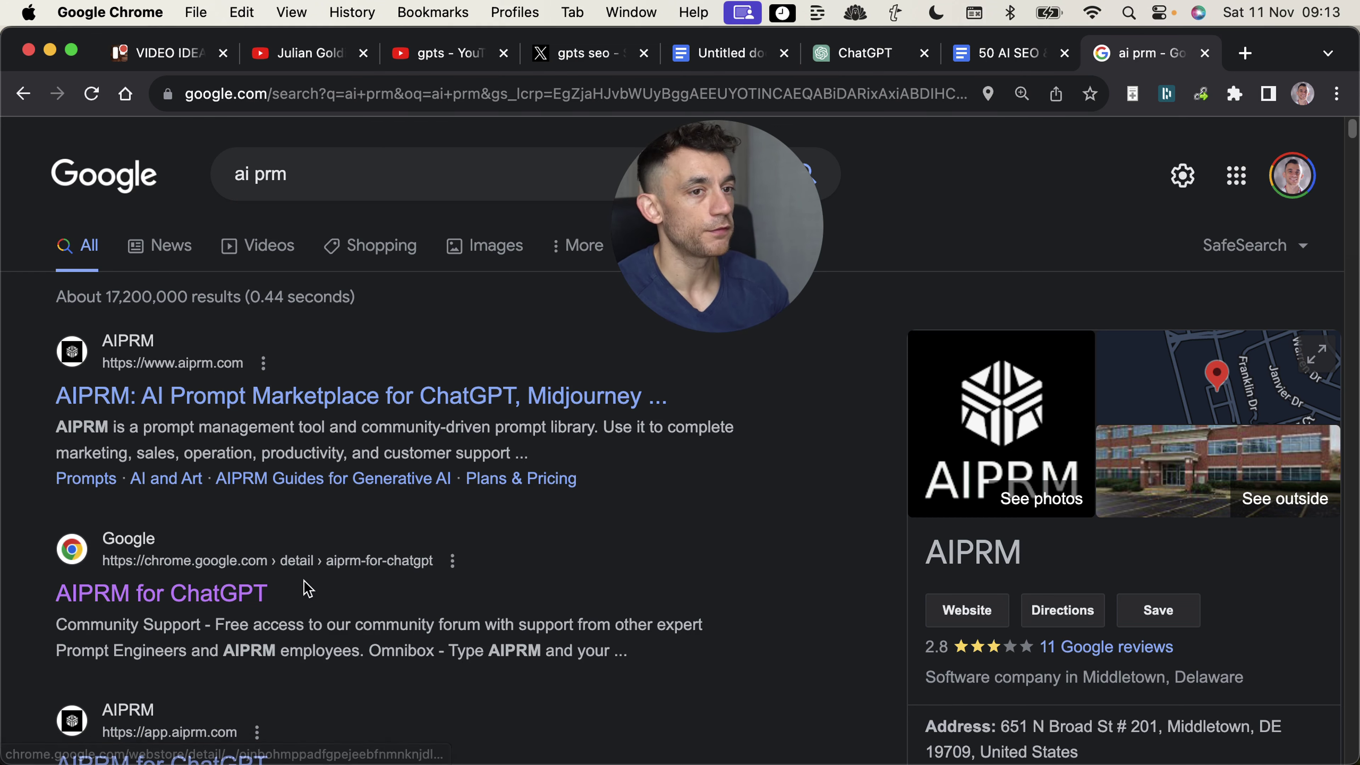
{"action": "left_click", "coordinate": [197, 592]}
{"action": "key", "text": "super+w"}
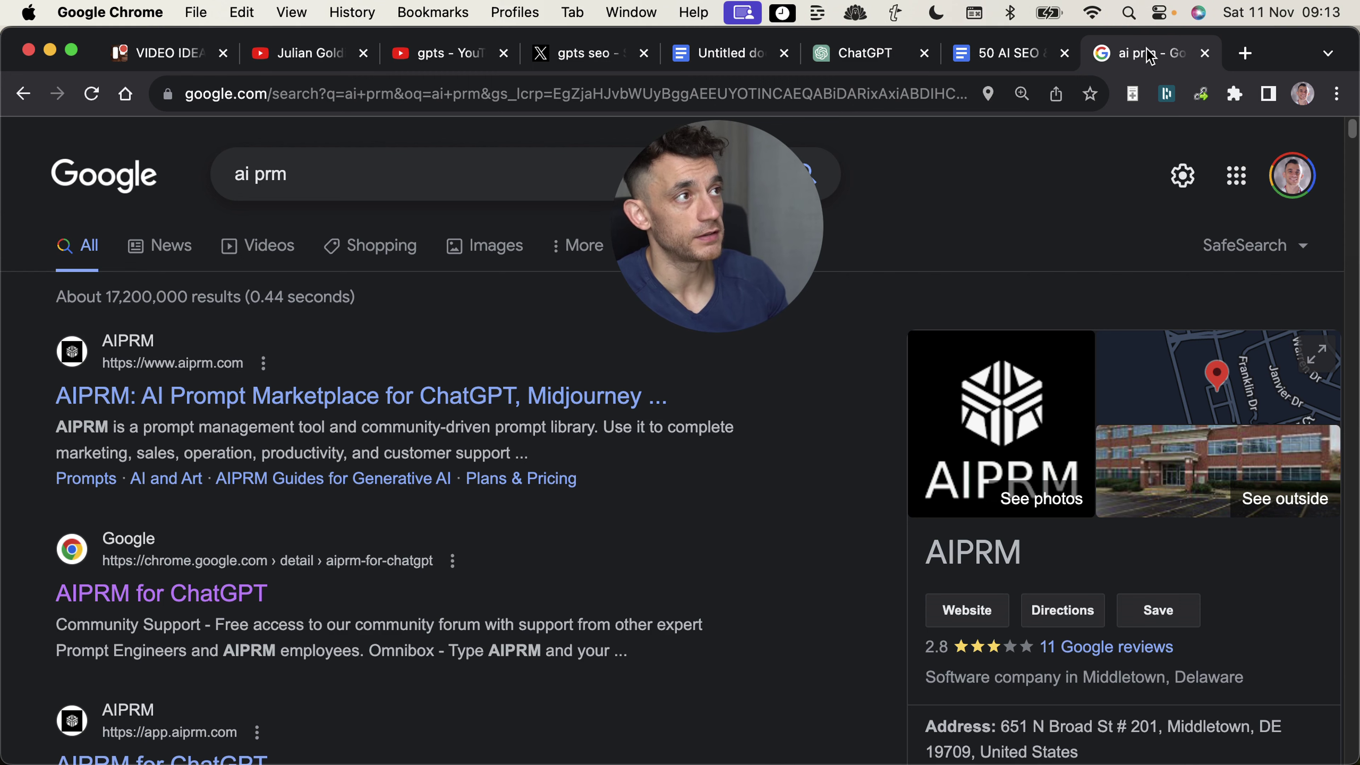
{"action": "left_click", "coordinate": [873, 52]}
{"action": "middle_click", "coordinate": [1109, 52]}
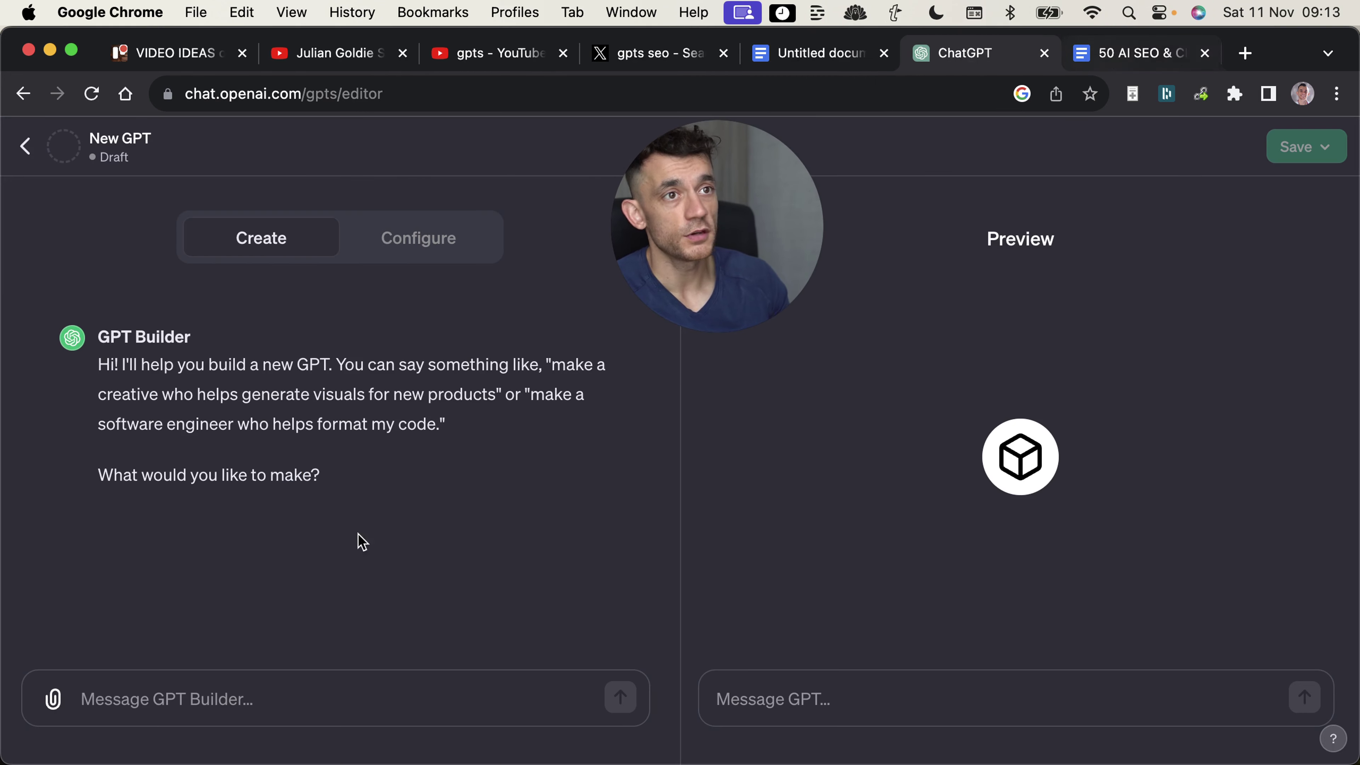
{"action": "left_click_drag", "start_coordinate": [28, 388], "coordinate": [389, 509]}
{"action": "left_click", "coordinate": [413, 515]}
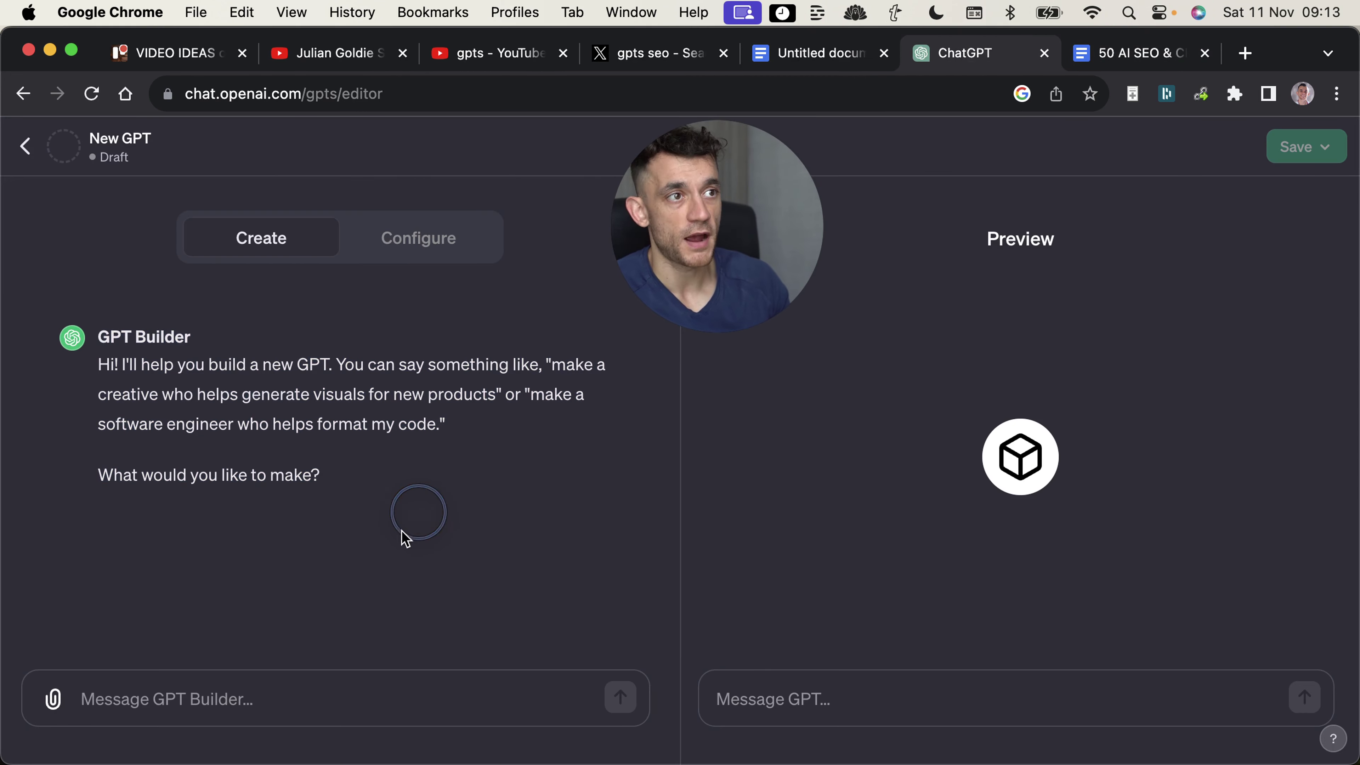
{"action": "mouse_move", "coordinate": [726, 157]}
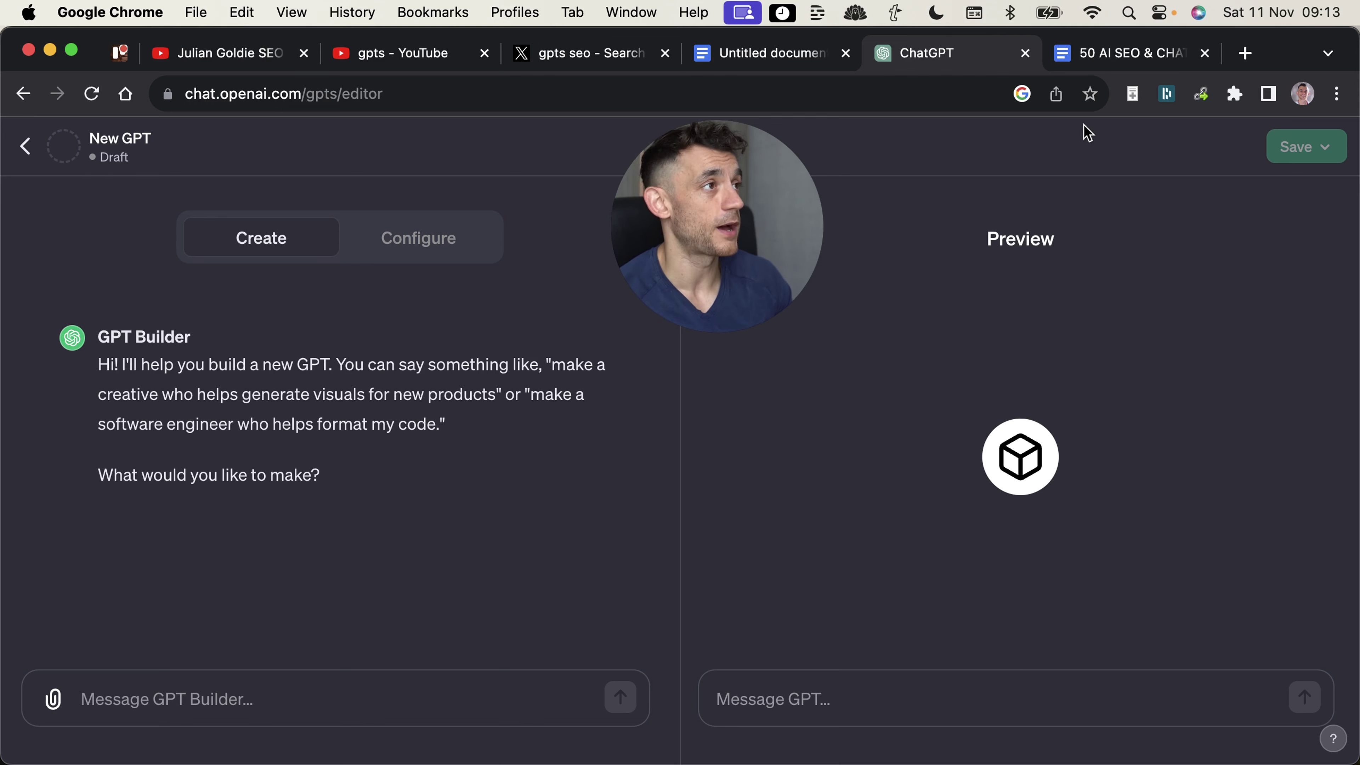
{"action": "left_click", "coordinate": [1123, 52]}
{"action": "left_click", "coordinate": [964, 54]}
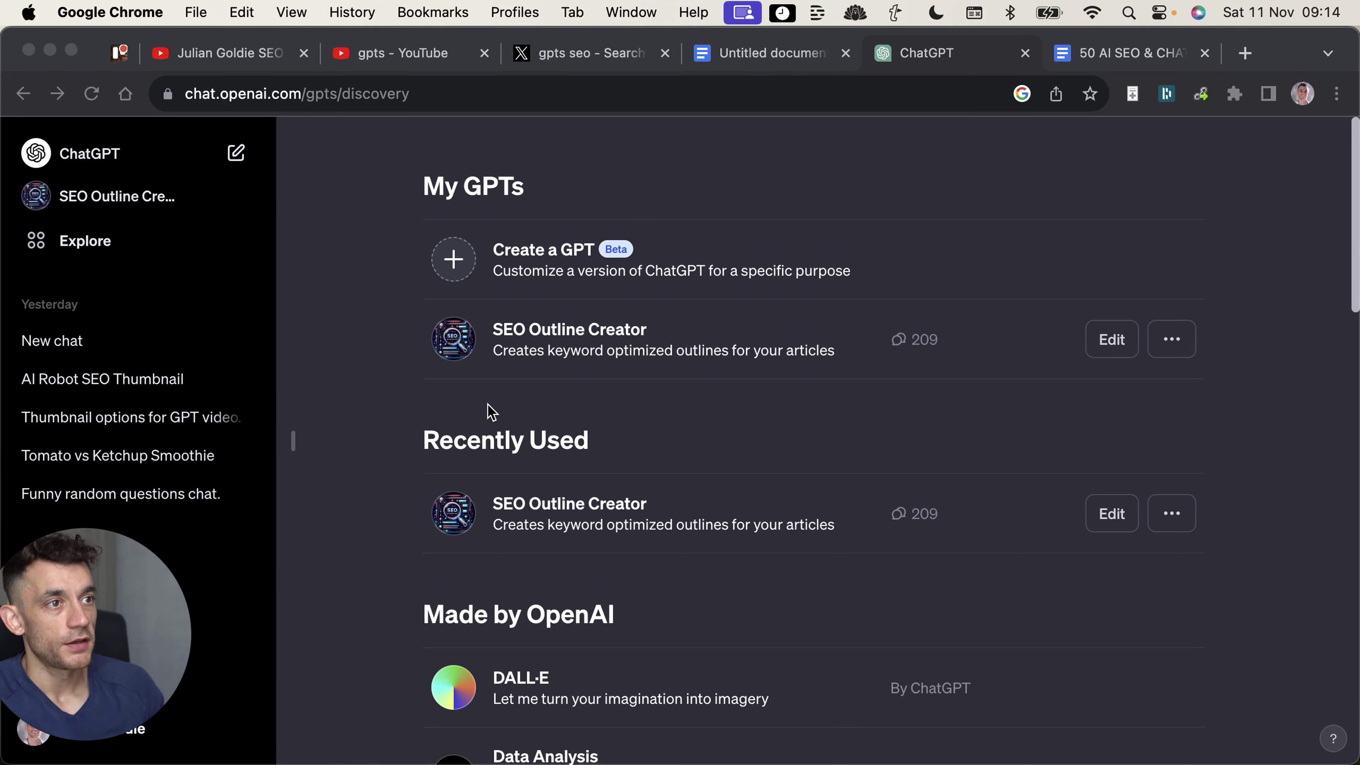
{"action": "left_click", "coordinate": [488, 405]}
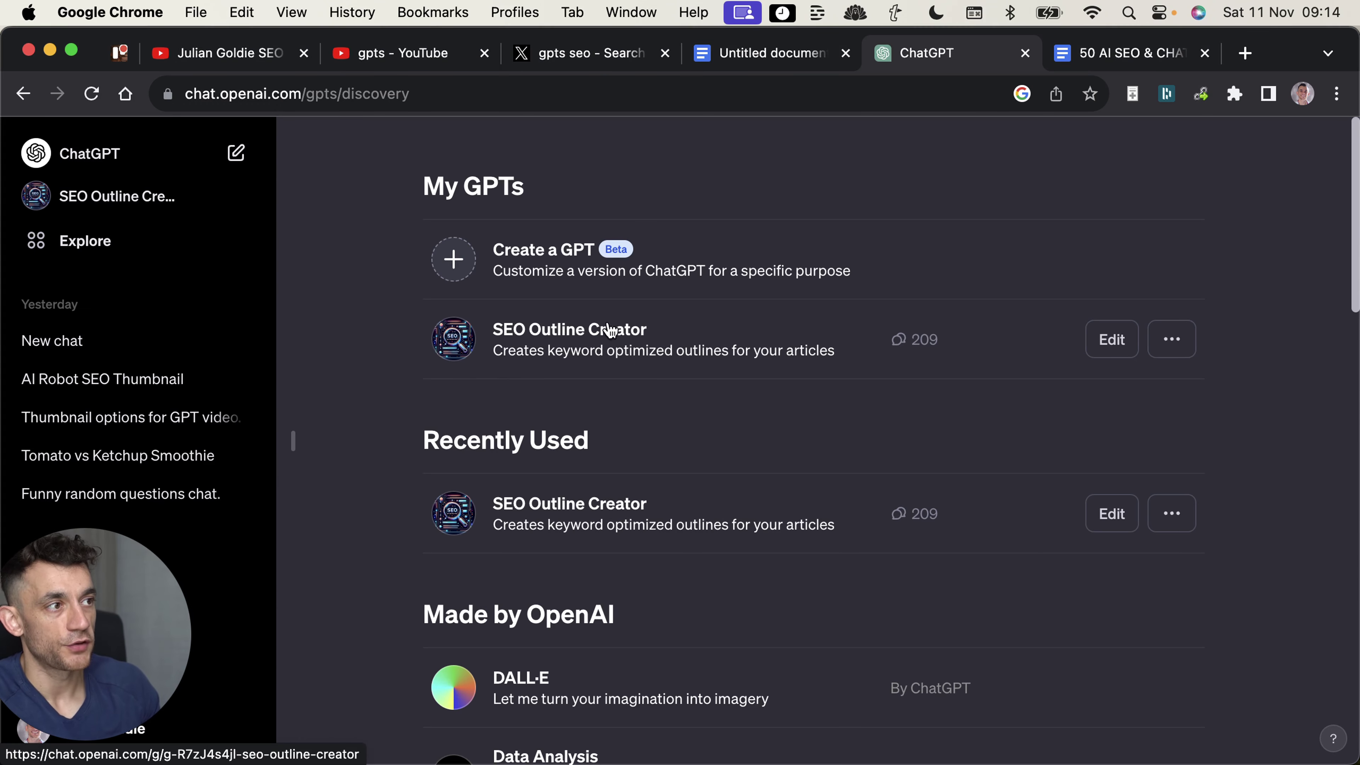
{"action": "left_click", "coordinate": [597, 268]}
{"action": "left_click_drag", "start_coordinate": [397, 461], "coordinate": [653, 229]}
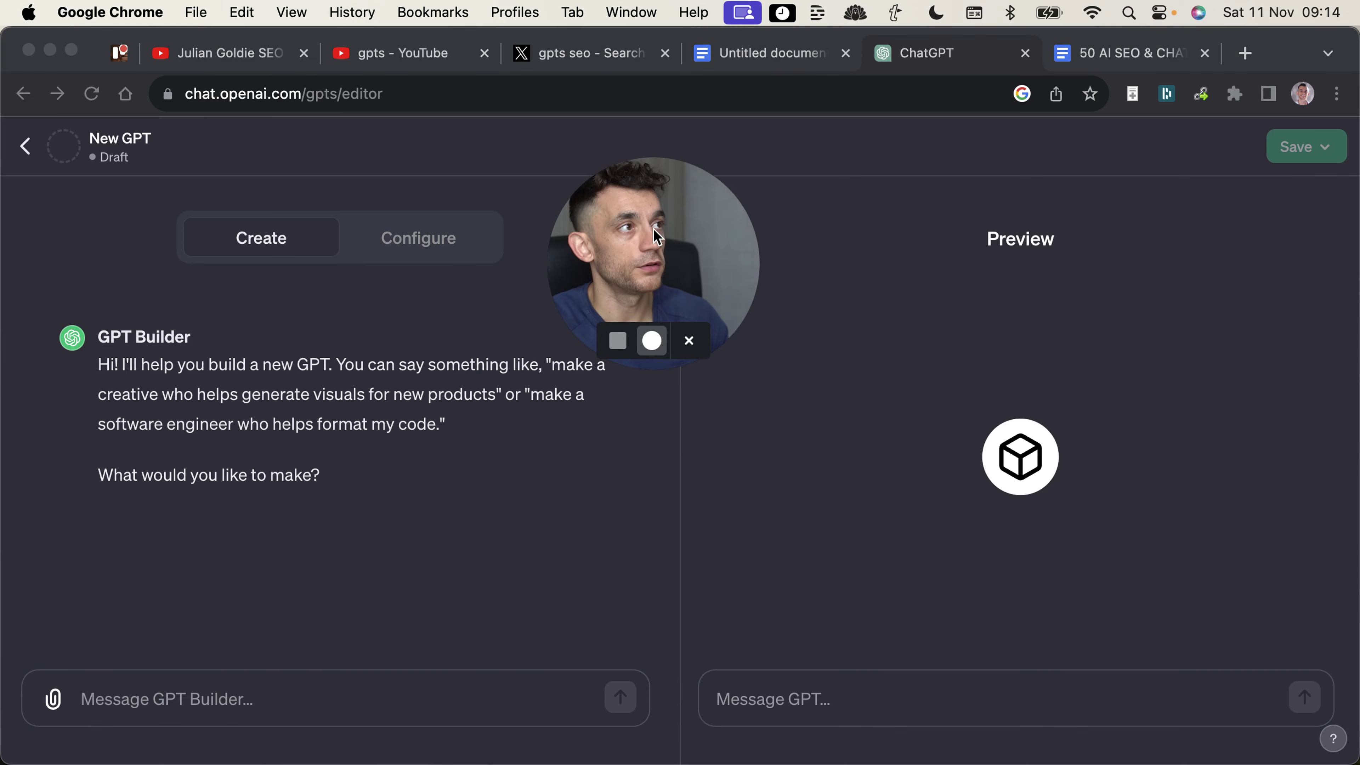
{"action": "left_click", "coordinate": [1124, 52]}
{"action": "scroll", "coordinate": [494, 506], "scroll_direction": "down", "scroll_amount": 3}
{"action": "scroll", "coordinate": [494, 506], "scroll_direction": "up", "scroll_amount": 5}
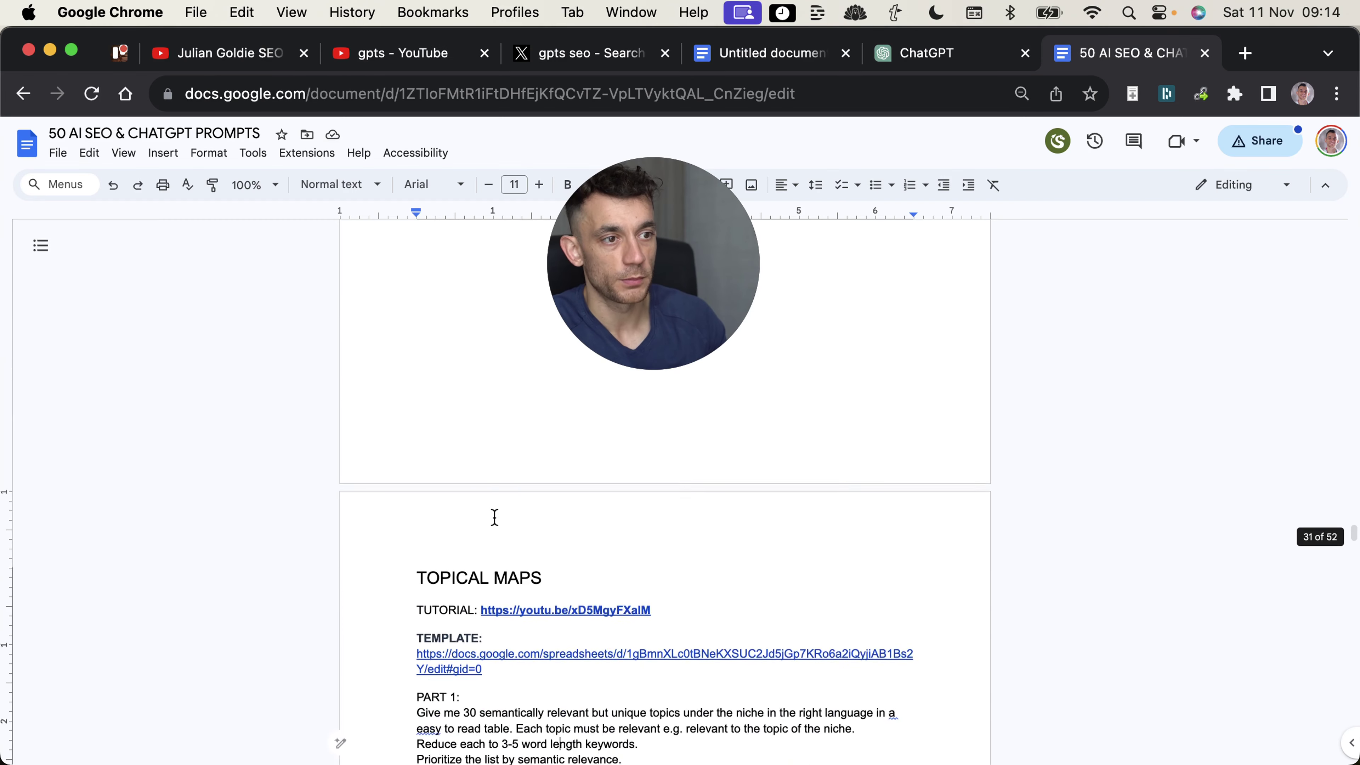
{"action": "scroll", "coordinate": [495, 516], "scroll_direction": "down", "scroll_amount": 5}
{"action": "left_click_drag", "start_coordinate": [417, 358], "coordinate": [501, 729]}
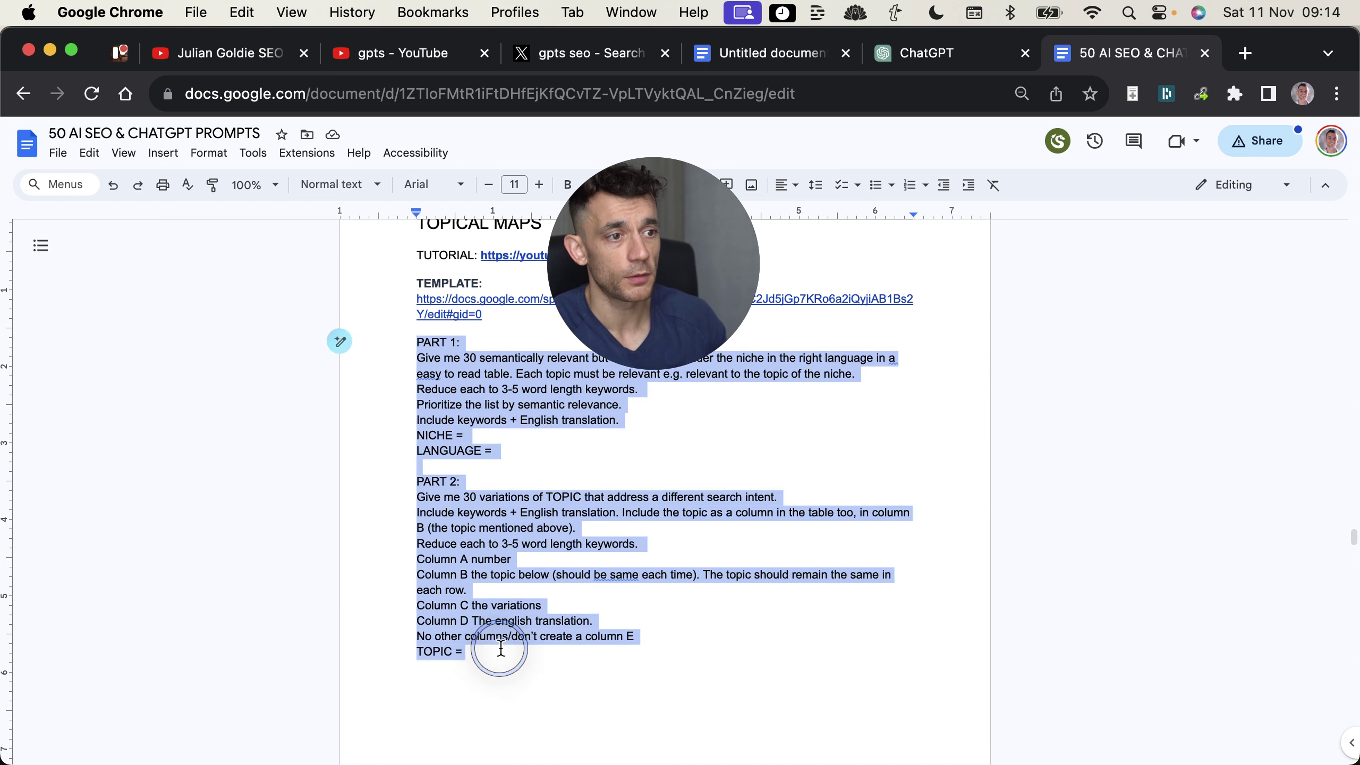
{"action": "left_click", "coordinate": [550, 705]}
{"action": "key", "text": "cmd+f"}
{"action": "left_click_drag", "start_coordinate": [414, 344], "coordinate": [514, 658]}
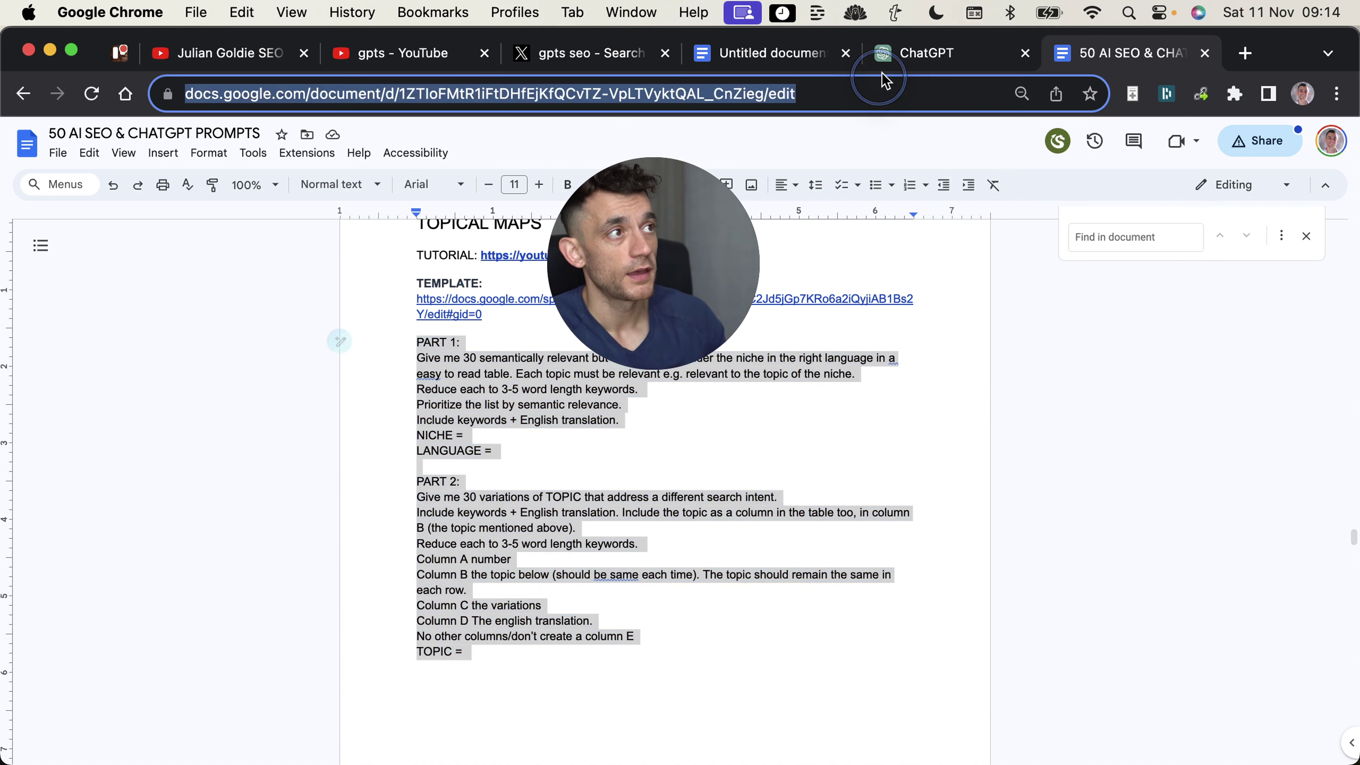
{"action": "left_click", "coordinate": [889, 60]}
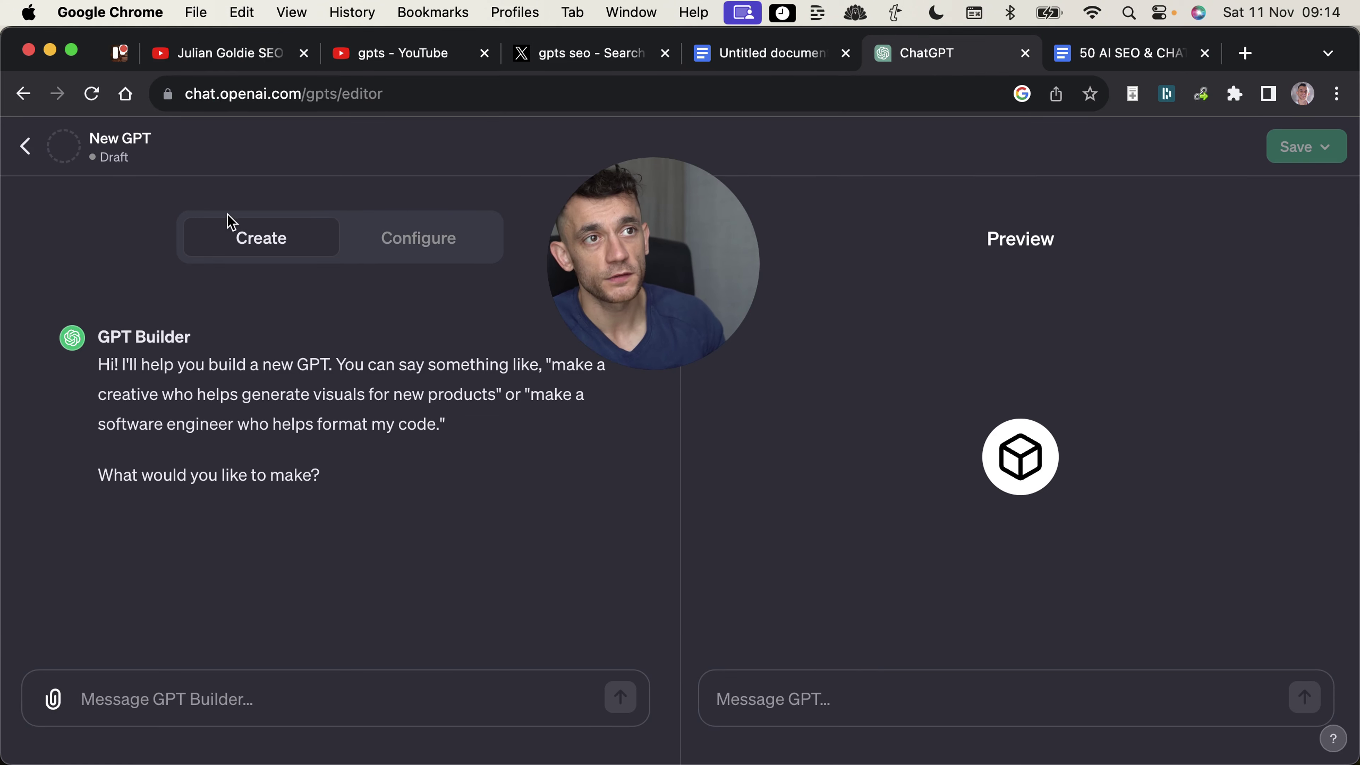
{"action": "left_click", "coordinate": [470, 233]}
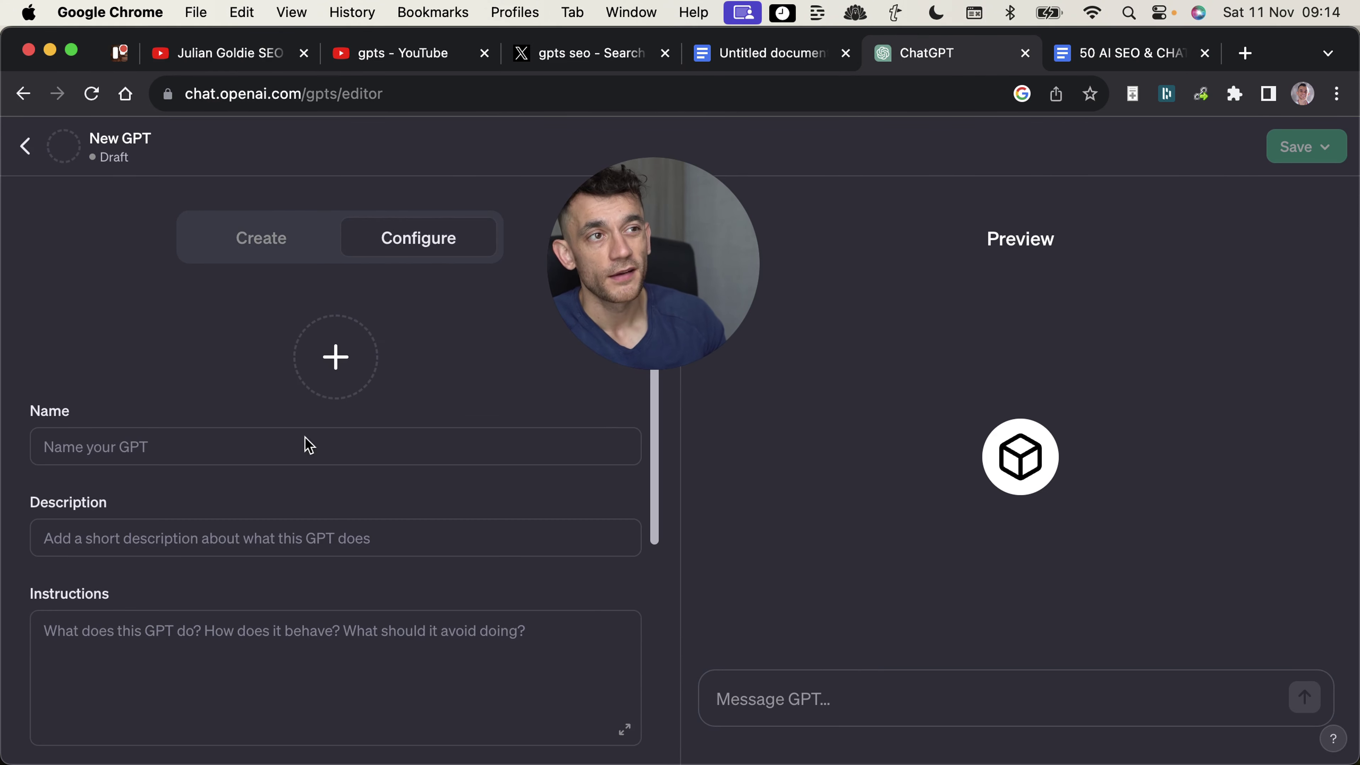
{"action": "scroll", "coordinate": [303, 483], "scroll_direction": "down", "scroll_amount": 4}
{"action": "left_click", "coordinate": [182, 450]}
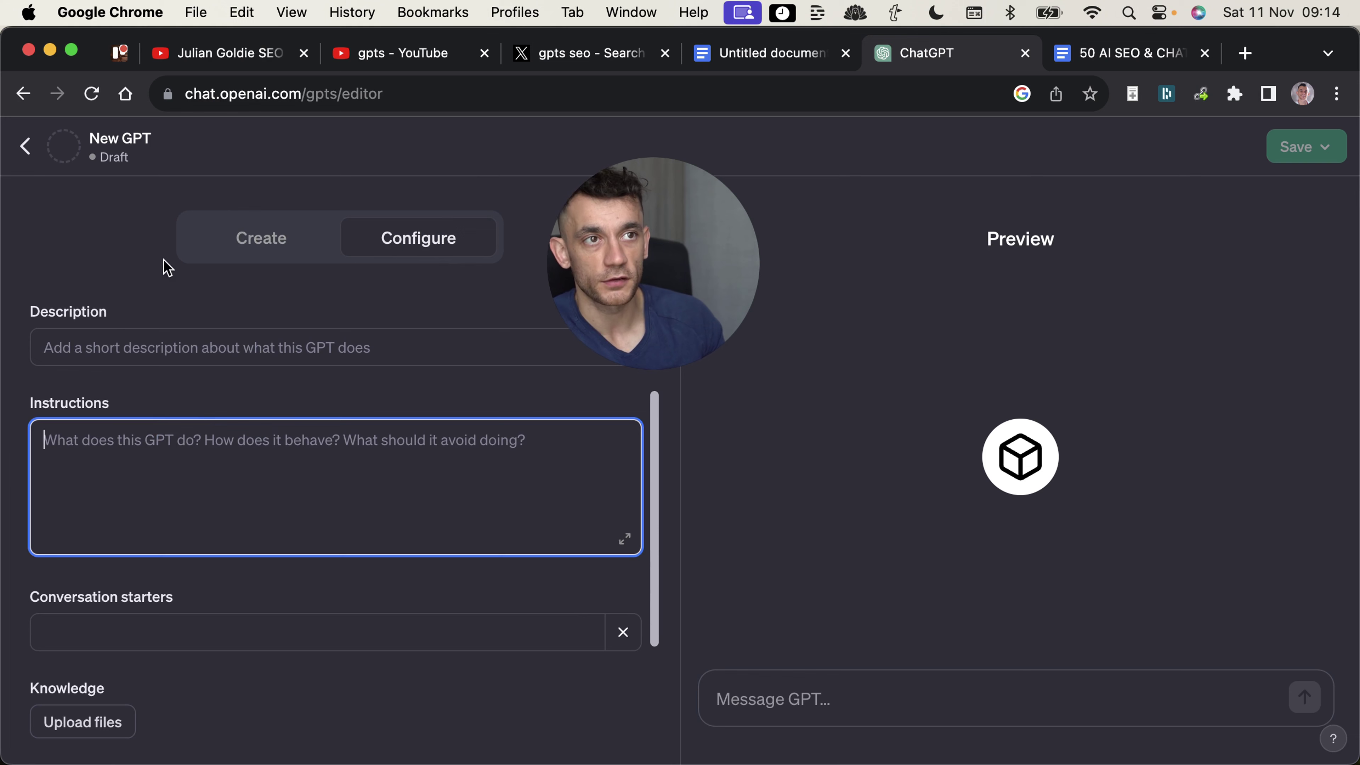
{"action": "left_click", "coordinate": [263, 242]}
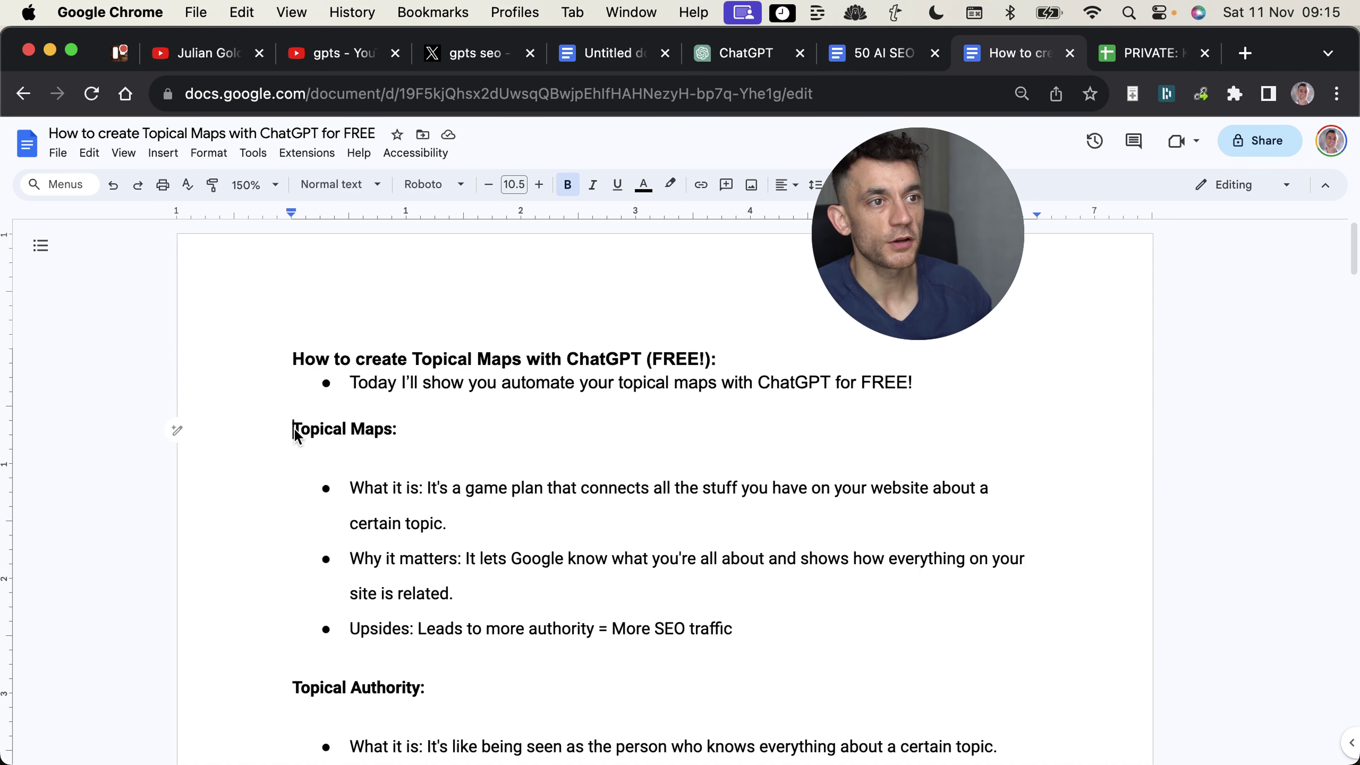
Highlight the Topical Maps heading and the first bullet defining topical maps
{"action": "left_click_drag", "start_coordinate": [295, 431], "coordinate": [565, 461]}
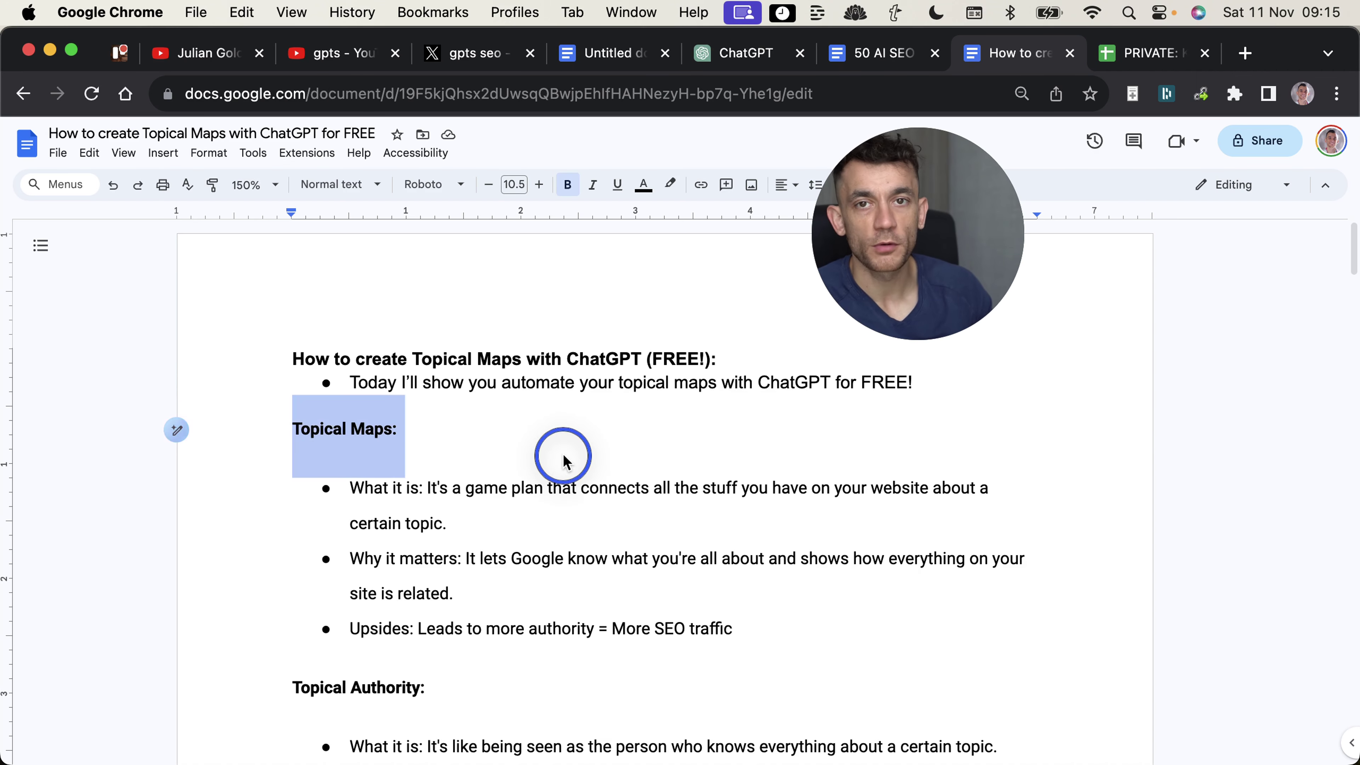
{"action": "left_click", "coordinate": [392, 491]}
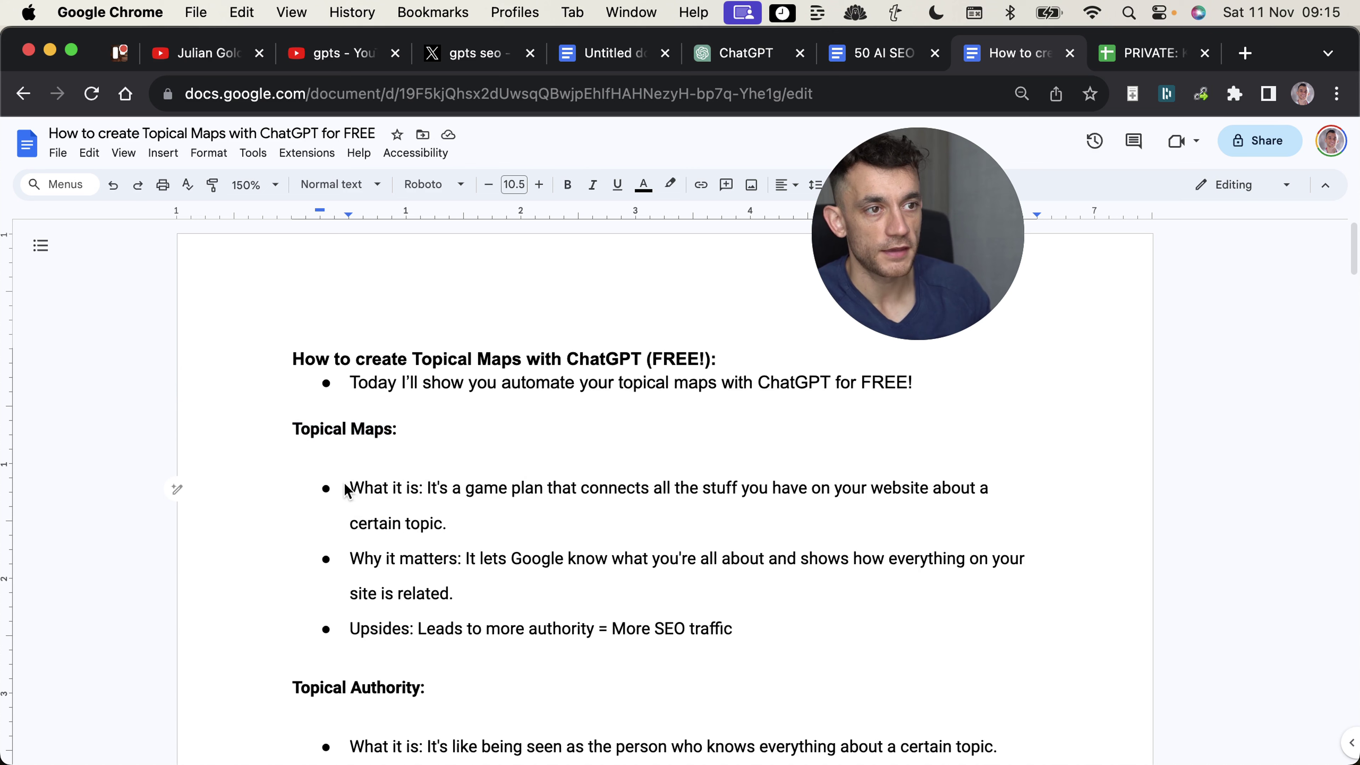
{"action": "left_click_drag", "start_coordinate": [351, 490], "coordinate": [544, 523]}
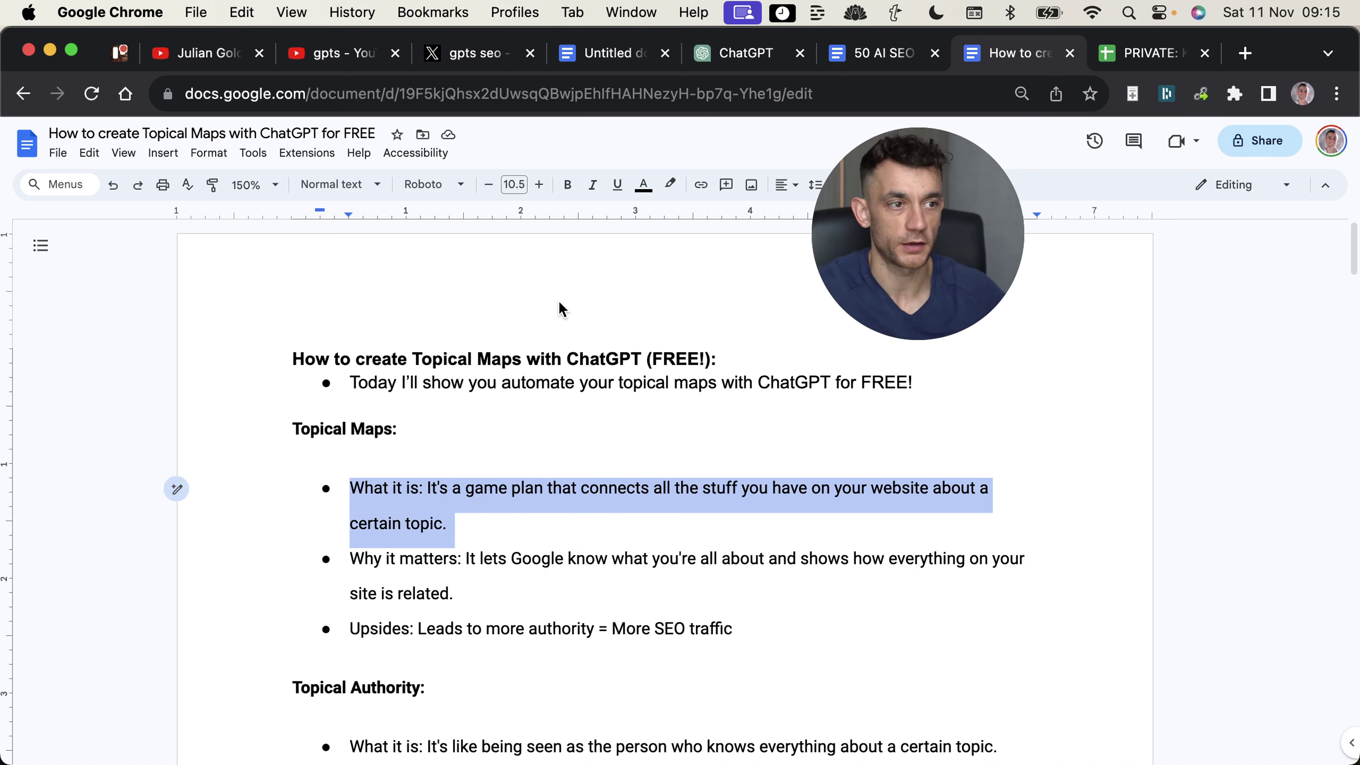
{"action": "left_click", "coordinate": [618, 562]}
Highlight the Why it matters bullet, the more-authority upside and the explanation lines
{"action": "left_click", "coordinate": [511, 607]}
{"action": "left_click_drag", "start_coordinate": [511, 607], "coordinate": [303, 571]}
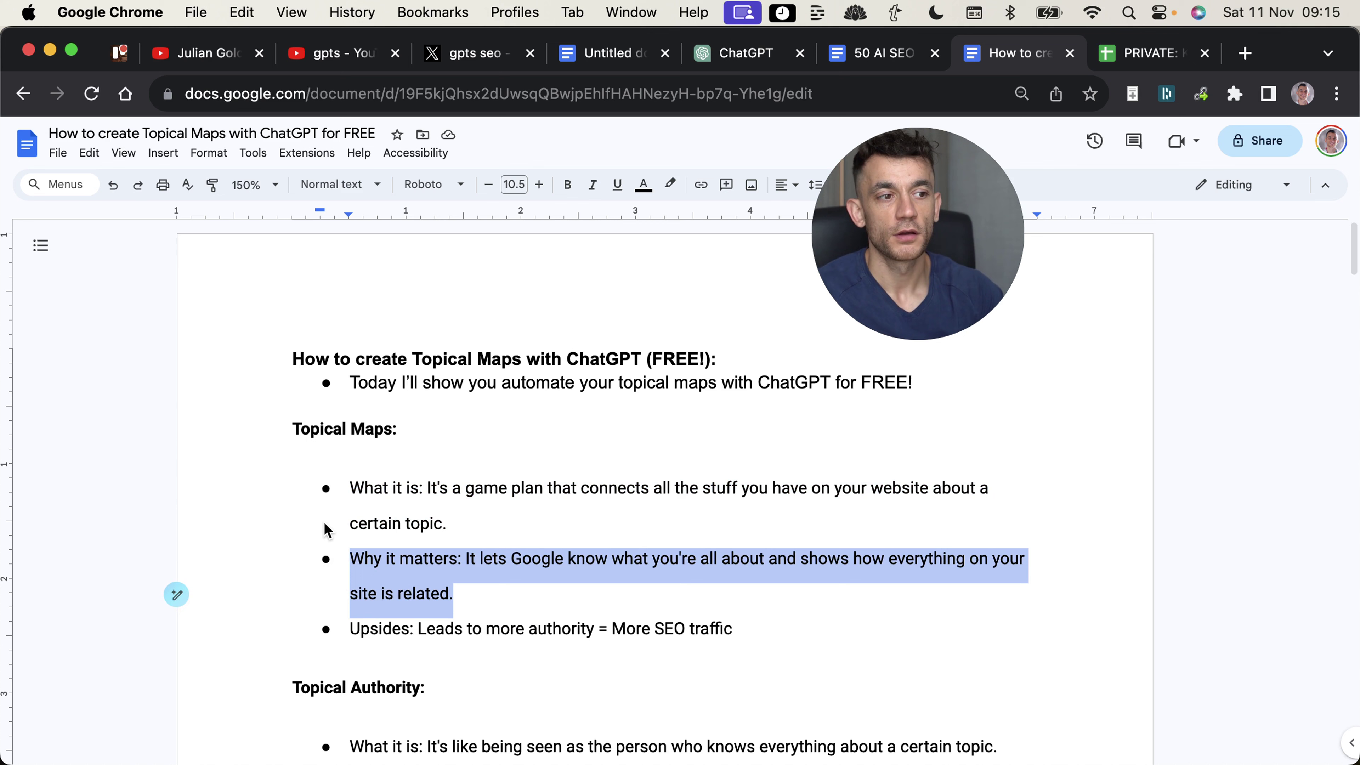
{"action": "left_click", "coordinate": [662, 588]}
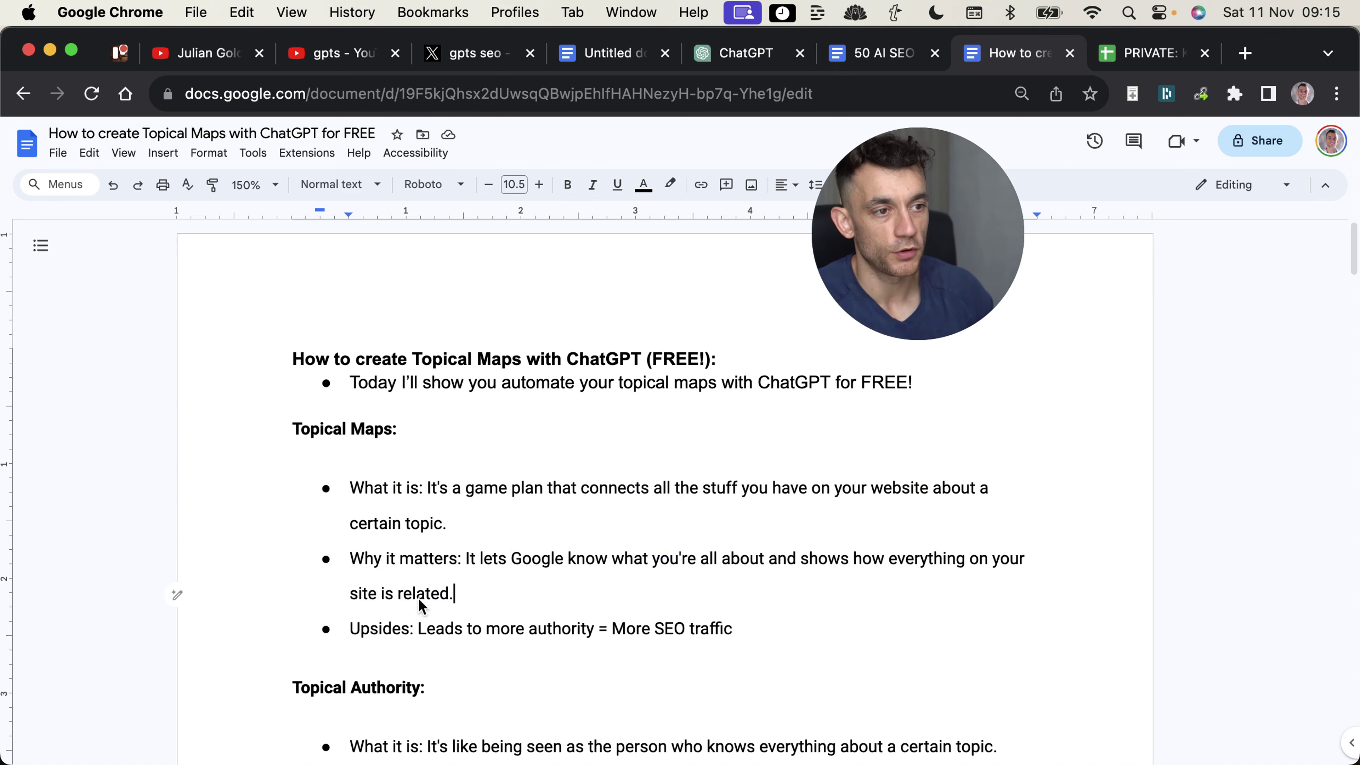
{"action": "left_click_drag", "start_coordinate": [594, 628], "coordinate": [424, 639]}
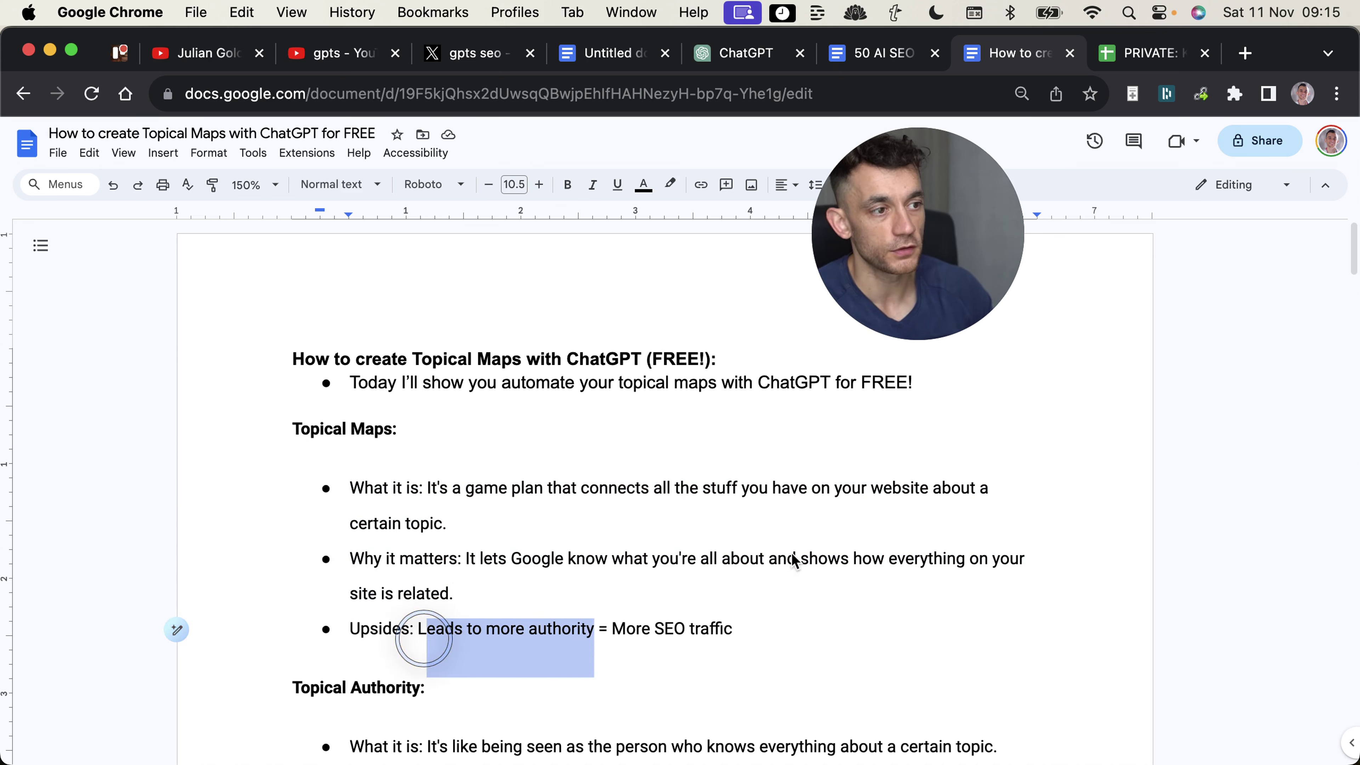
{"action": "left_click_drag", "start_coordinate": [774, 632], "coordinate": [455, 450]}
{"action": "left_click", "coordinate": [455, 449]}
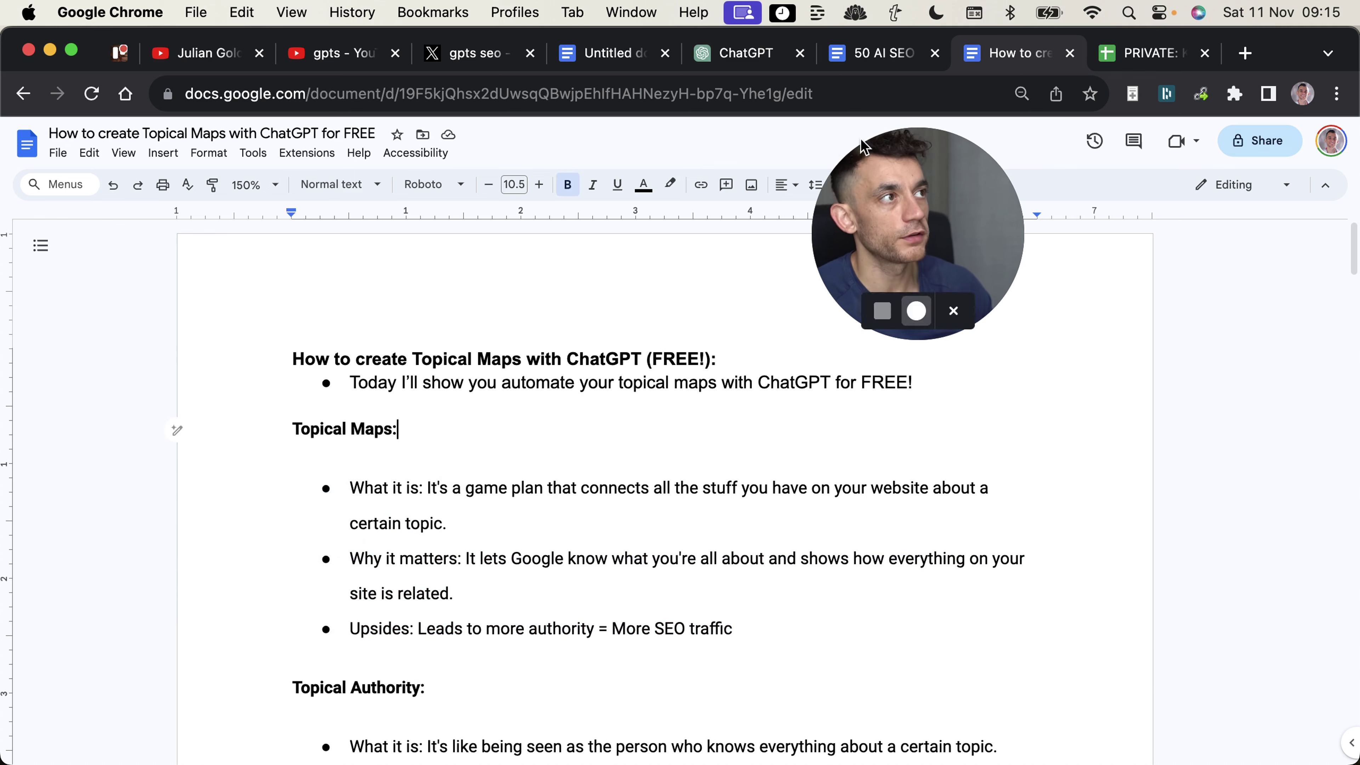
Close the notes and select the 30 French keywords and their English translations
{"action": "key", "text": "super+w"}
{"action": "left_click", "coordinate": [350, 452]}
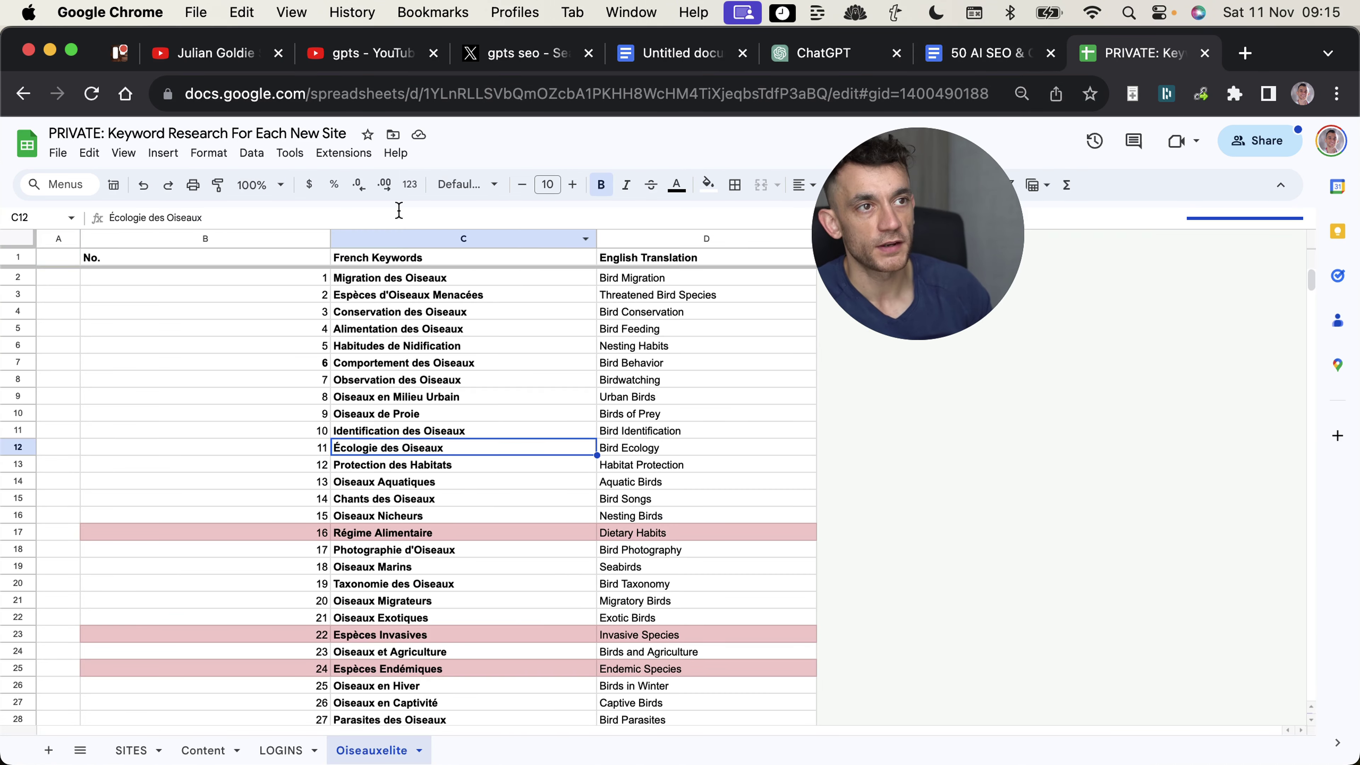
{"action": "left_click", "coordinate": [391, 241]}
{"action": "left_click", "coordinate": [385, 277]}
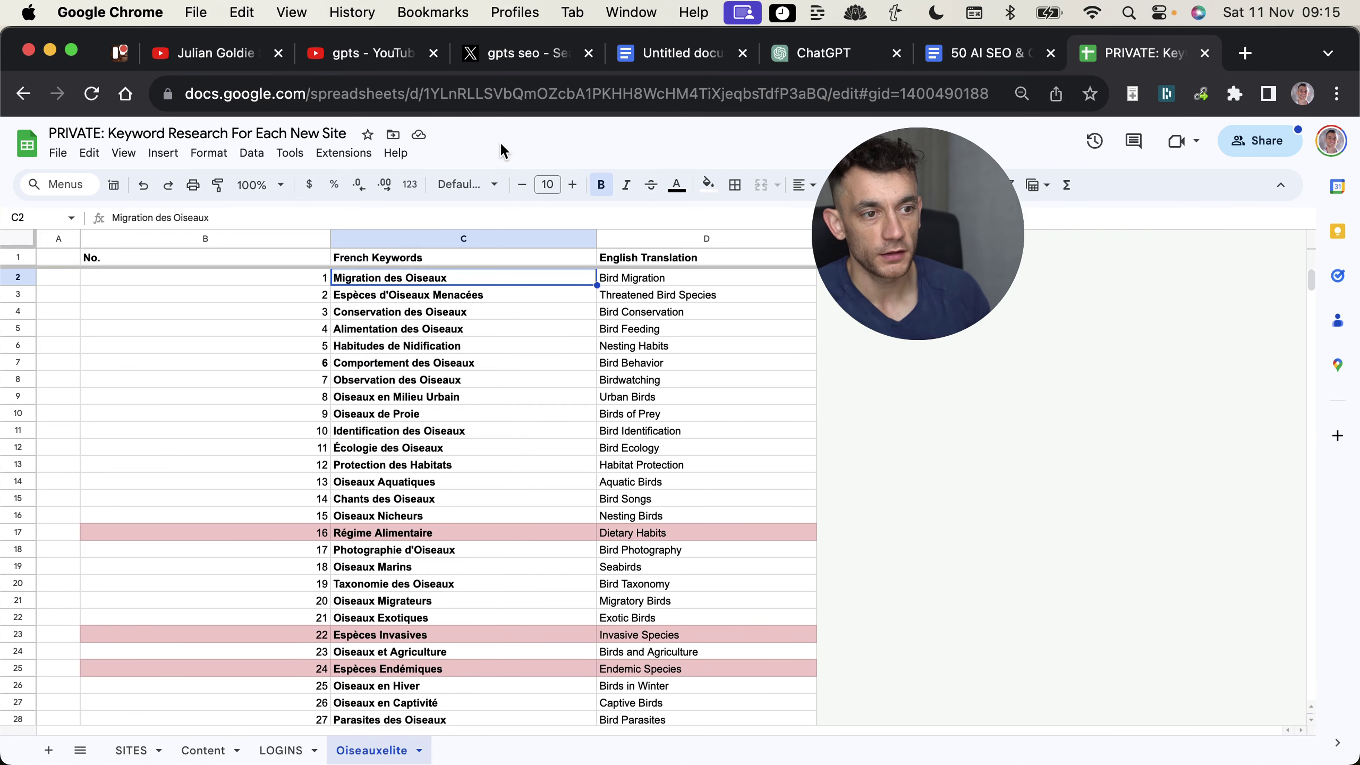
{"action": "key", "text": "super+shift+Down"}
{"action": "scroll", "coordinate": [1229, 328], "scroll_direction": "up", "scroll_amount": 3}
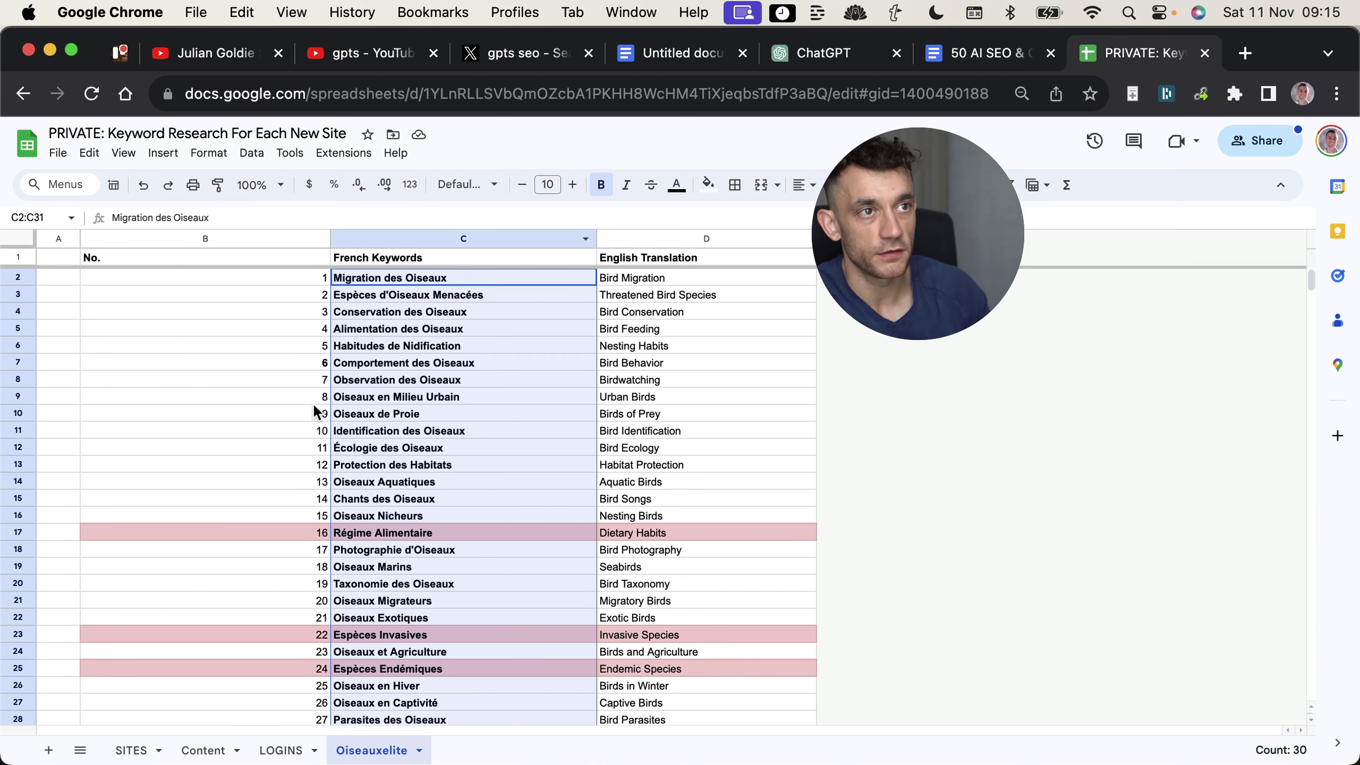
{"action": "left_click", "coordinate": [467, 238]}
{"action": "left_click", "coordinate": [657, 278]}
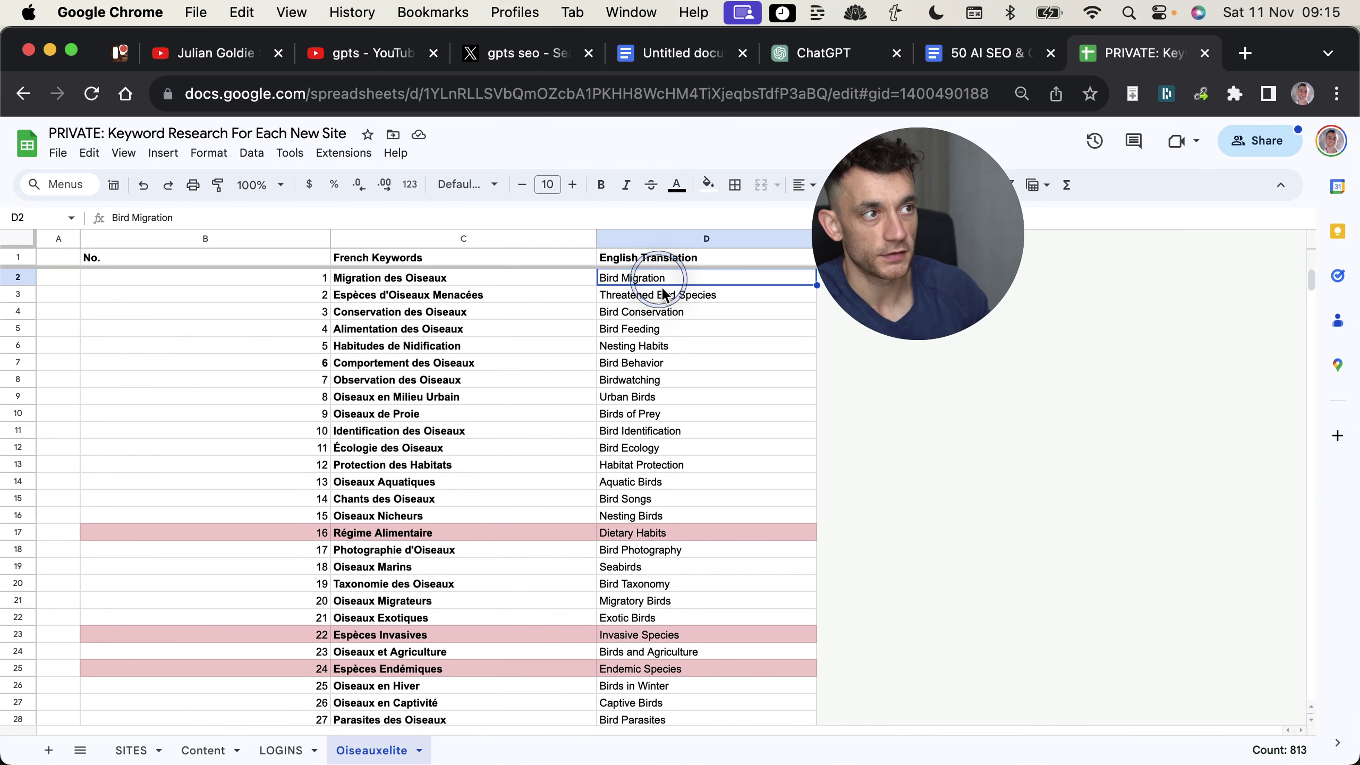
{"action": "left_click", "coordinate": [676, 562], "text": "shift"}
Point out Alimentation des Oiseaux and the variations table's topic column and migration variations
{"action": "left_click", "coordinate": [380, 329]}
{"action": "scroll", "coordinate": [359, 485], "scroll_direction": "down", "scroll_amount": 10}
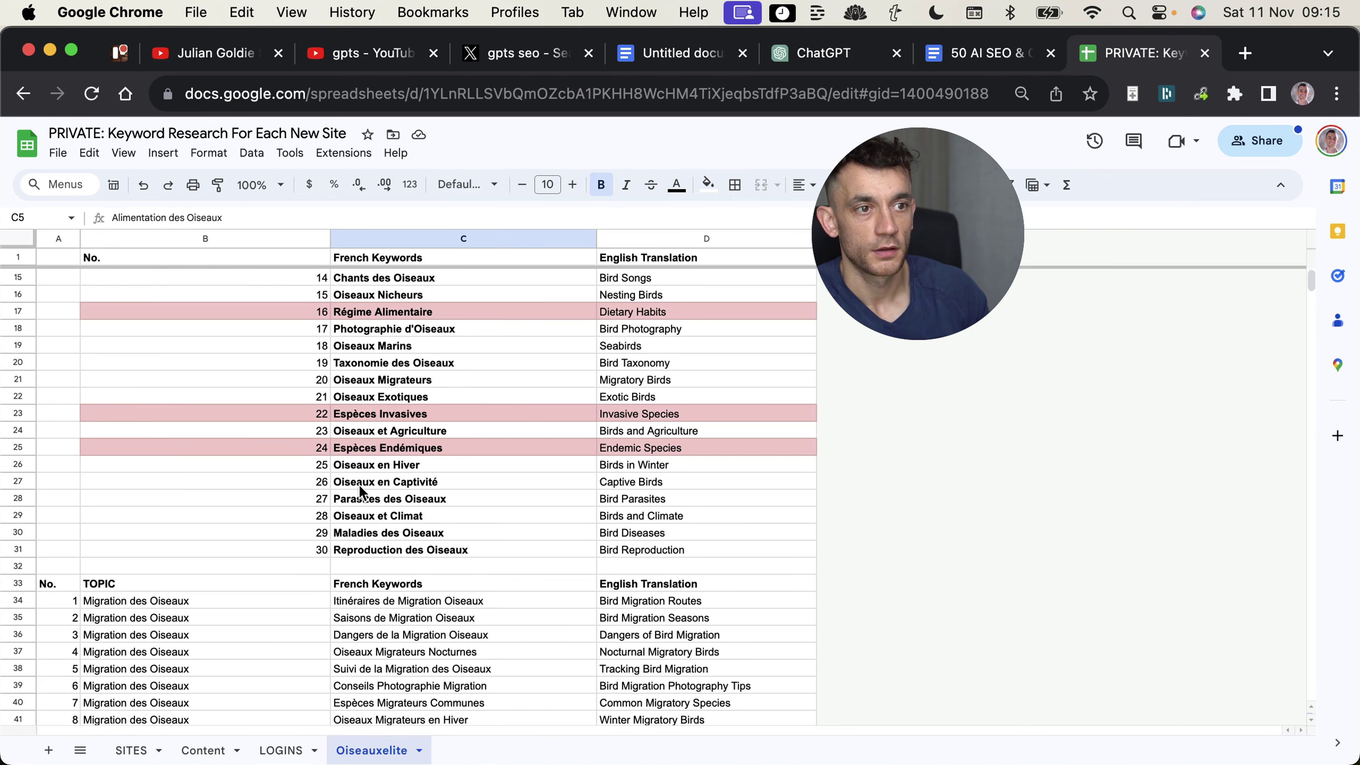
{"action": "left_click", "coordinate": [205, 514]}
{"action": "left_click", "coordinate": [369, 549]}
{"action": "scroll", "coordinate": [373, 483], "scroll_direction": "down", "scroll_amount": 3}
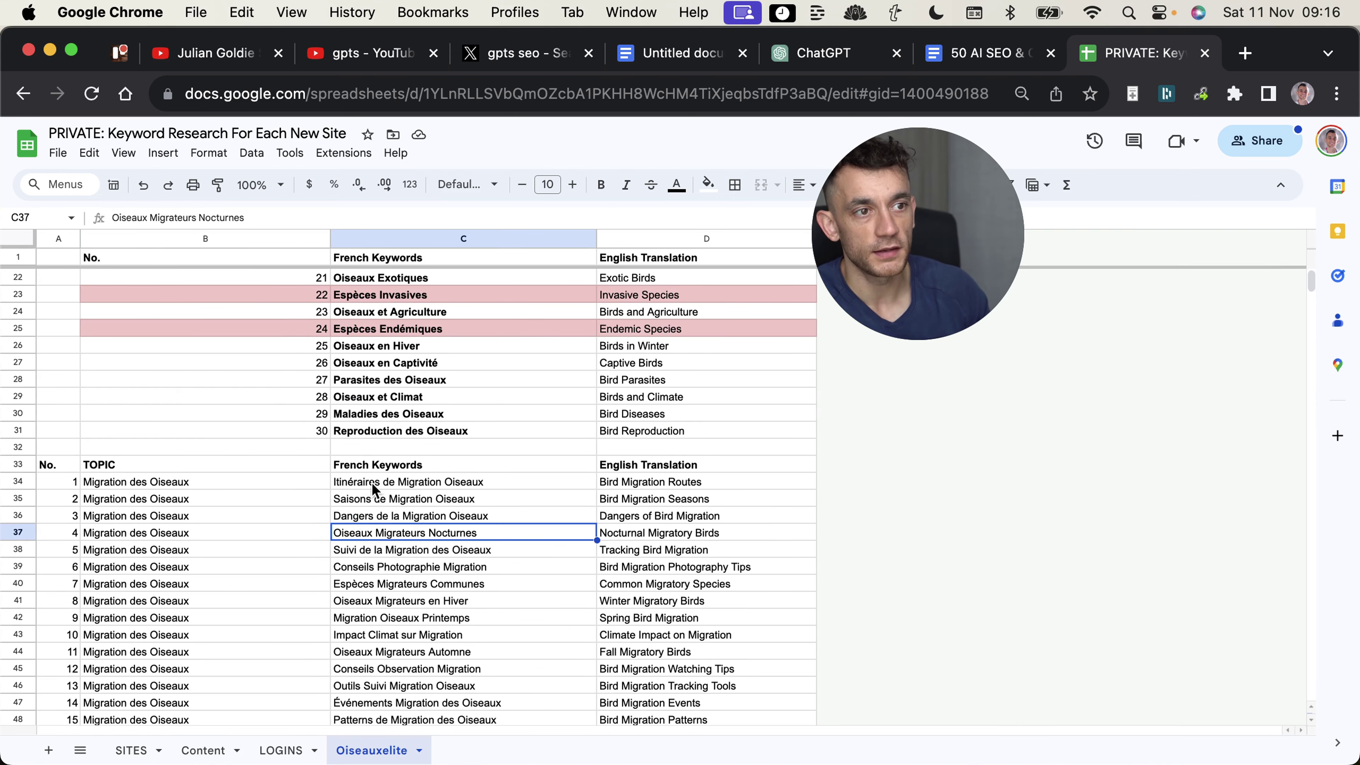
{"action": "left_click", "coordinate": [374, 444]}
{"action": "scroll", "coordinate": [384, 557], "scroll_direction": "down", "scroll_amount": 10}
{"action": "left_click", "coordinate": [241, 611]}
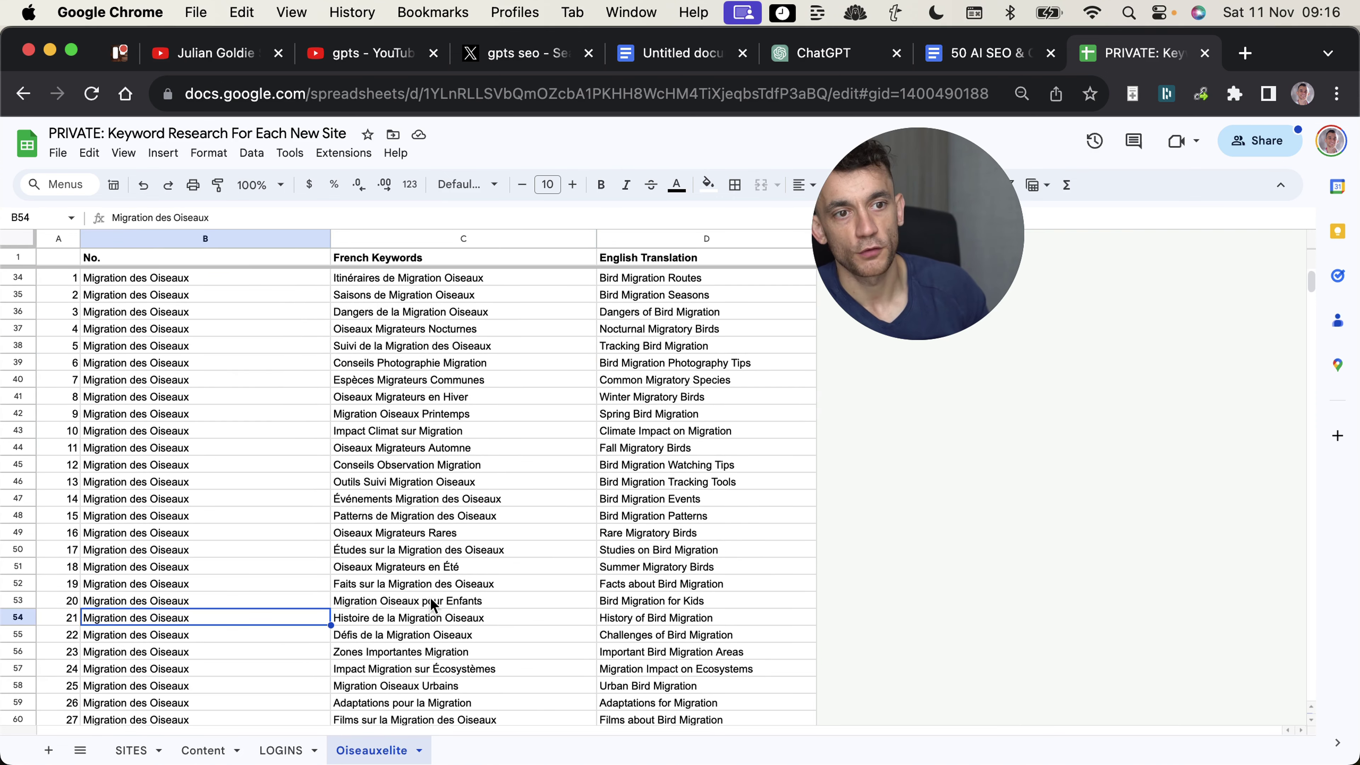
Select the migration keyword variations and show Migration des Oiseaux repeated in each row
{"action": "scroll", "coordinate": [423, 595], "scroll_direction": "up", "scroll_amount": 2}
{"action": "scroll", "coordinate": [375, 536], "scroll_direction": "up", "scroll_amount": 2}
{"action": "left_click", "coordinate": [285, 381]}
{"action": "left_click", "coordinate": [354, 381]}
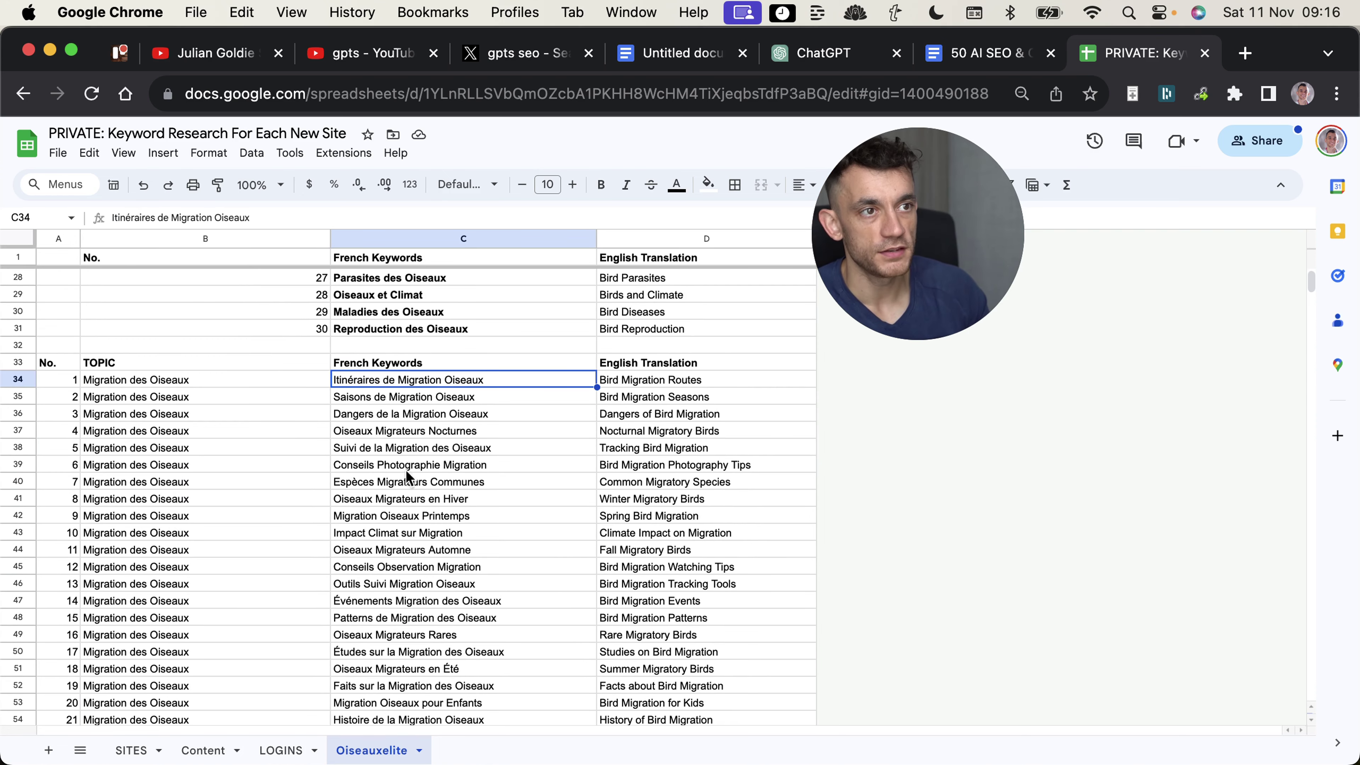
{"action": "left_click", "coordinate": [416, 670], "text": "shift"}
{"action": "left_click", "coordinate": [137, 382]}
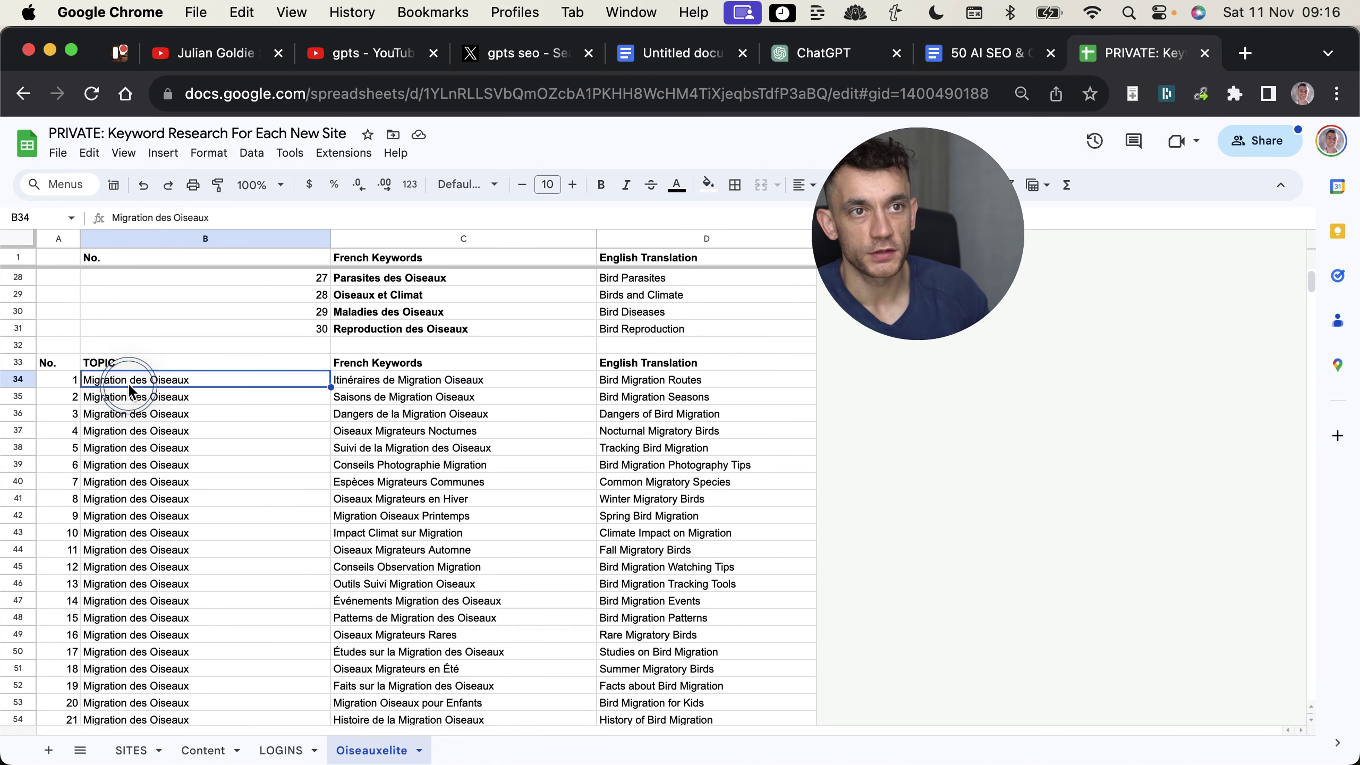
{"action": "left_click", "coordinate": [137, 616]}
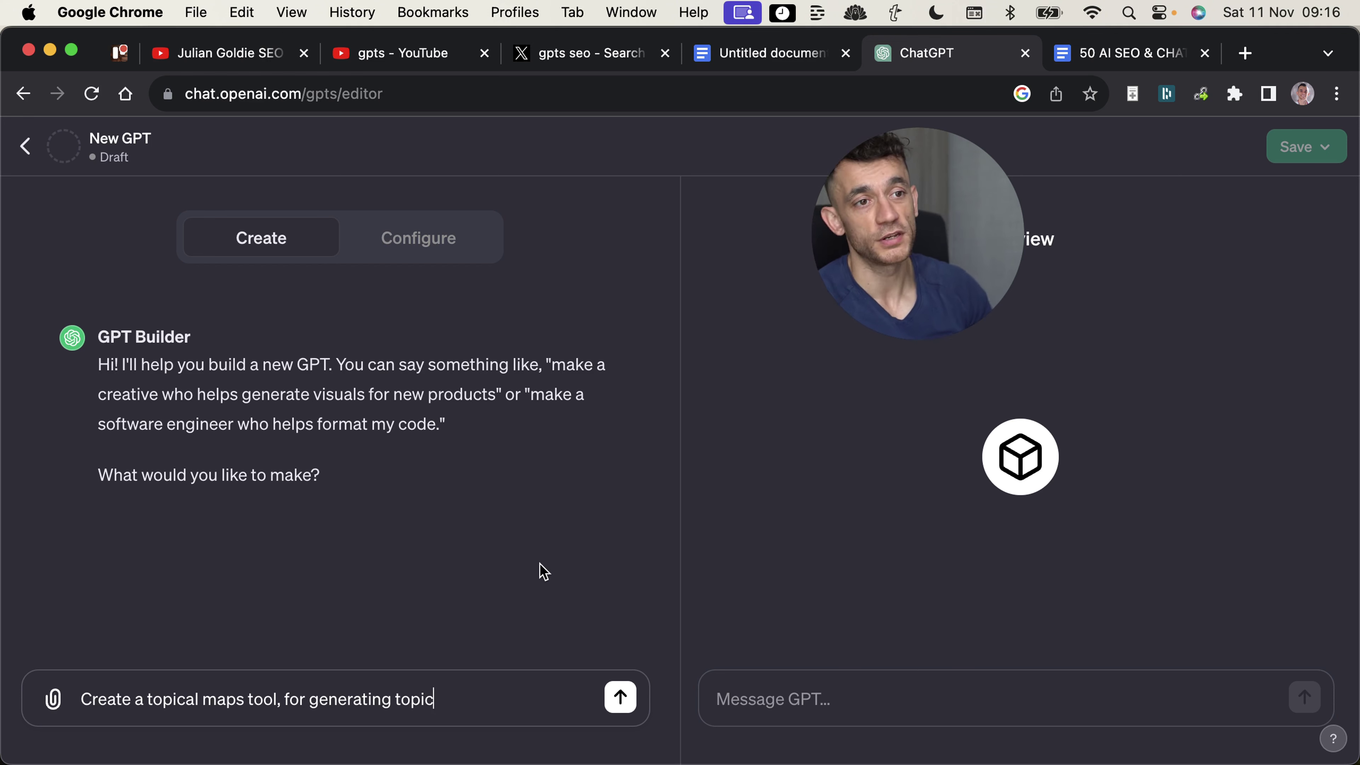
Finish the builder prompt with 'SEO topical maps. Ues the 2 step prompt app'
{"action": "key", "text": "super+a"}
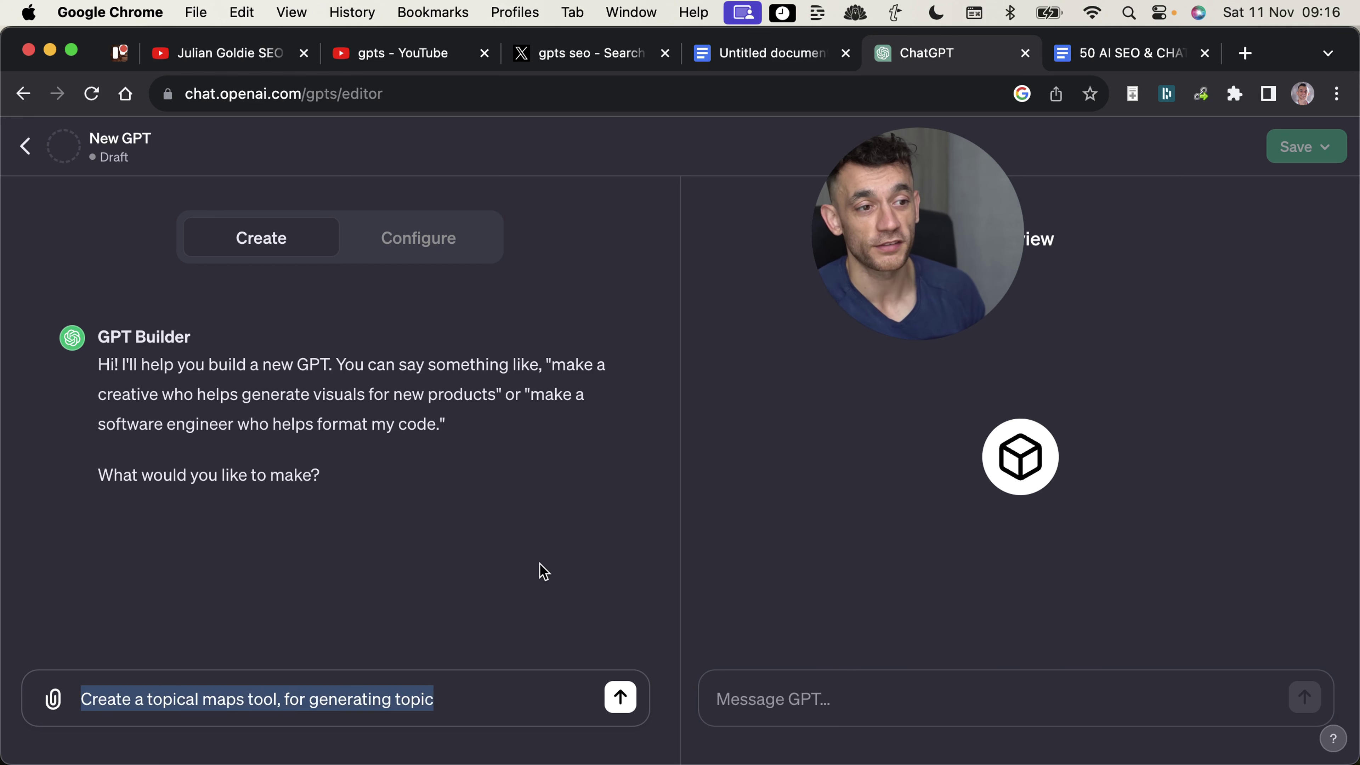
{"action": "key", "text": "Right"}
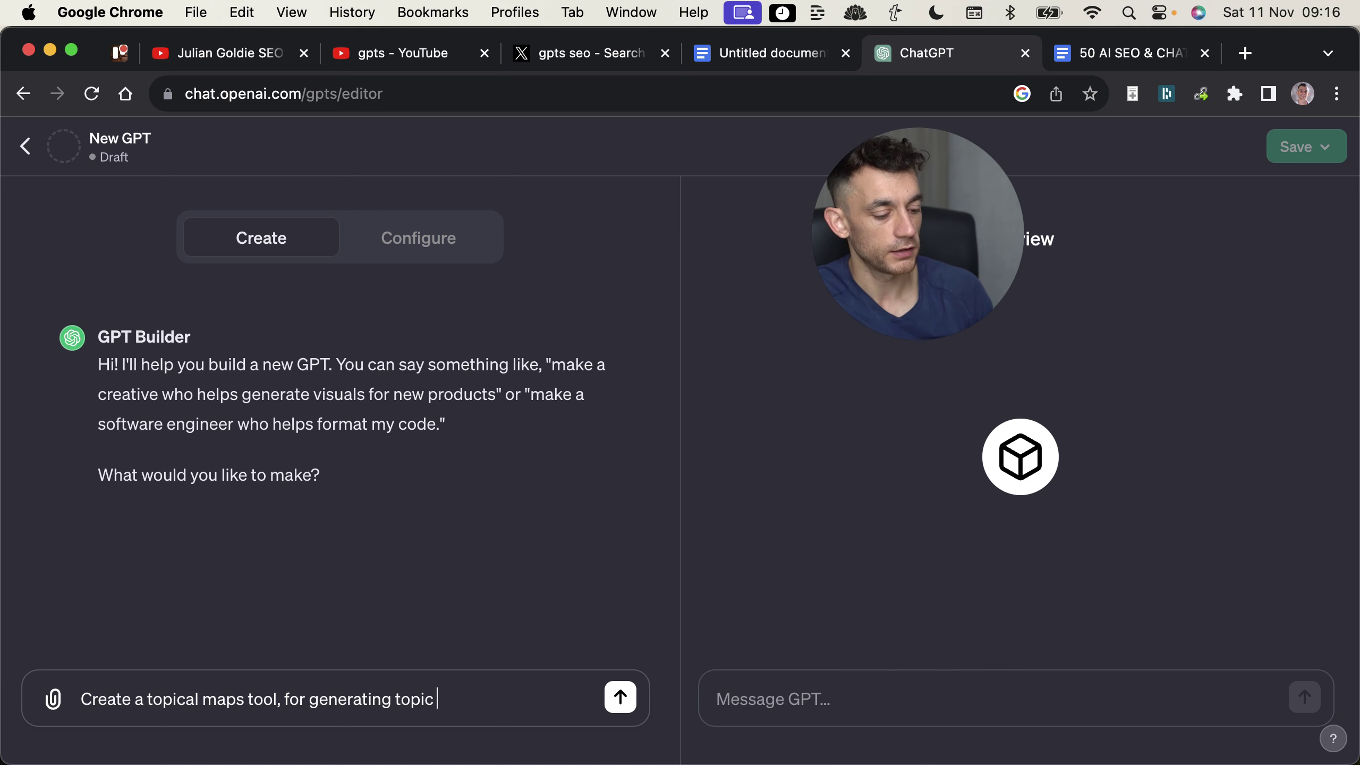
{"action": "key", "text": "alt+BackSpace"}
{"action": "type", "text": "SEO topical maps. Ues th"}
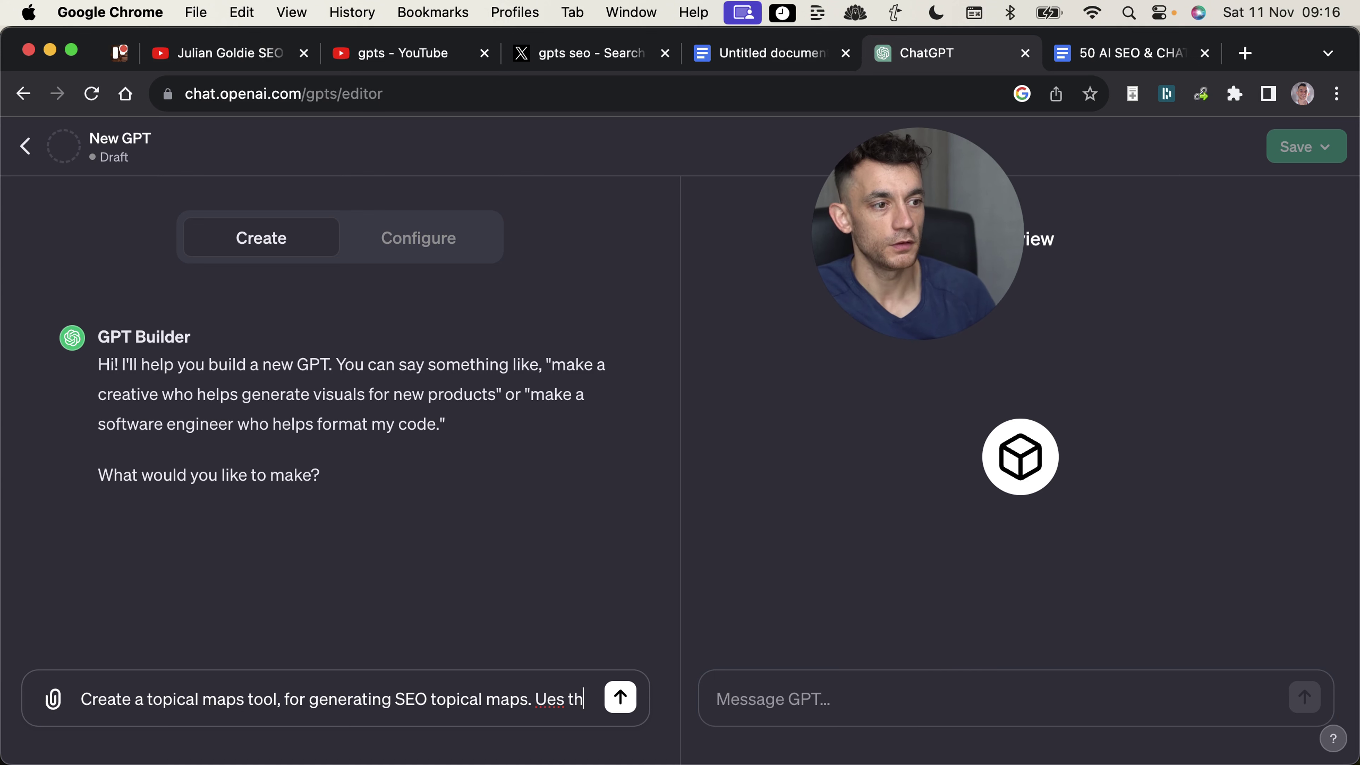
{"action": "type", "text": "e 2 step prompt app"}
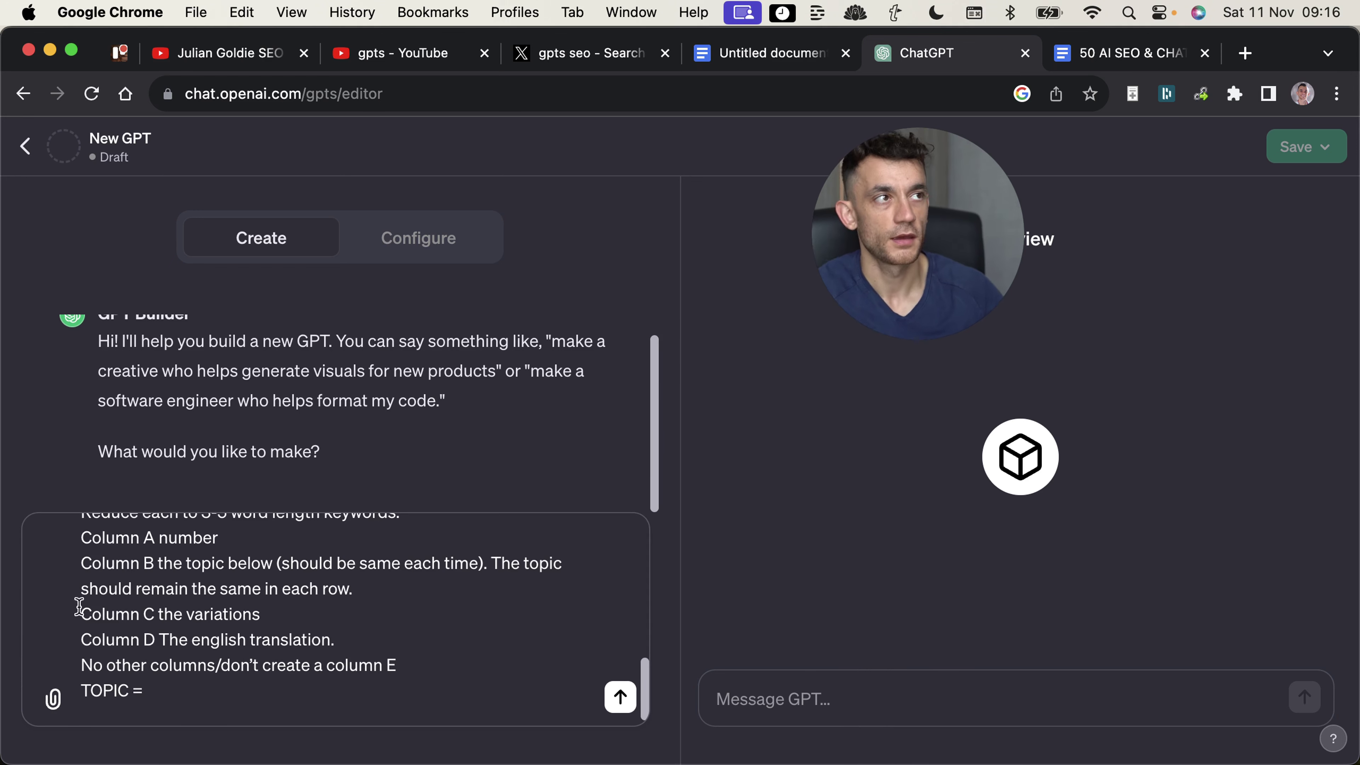
Review the PART 1 and PART 2 instructions and send the topical maps tool request
{"action": "scroll", "coordinate": [322, 568], "scroll_direction": "up", "scroll_amount": 10}
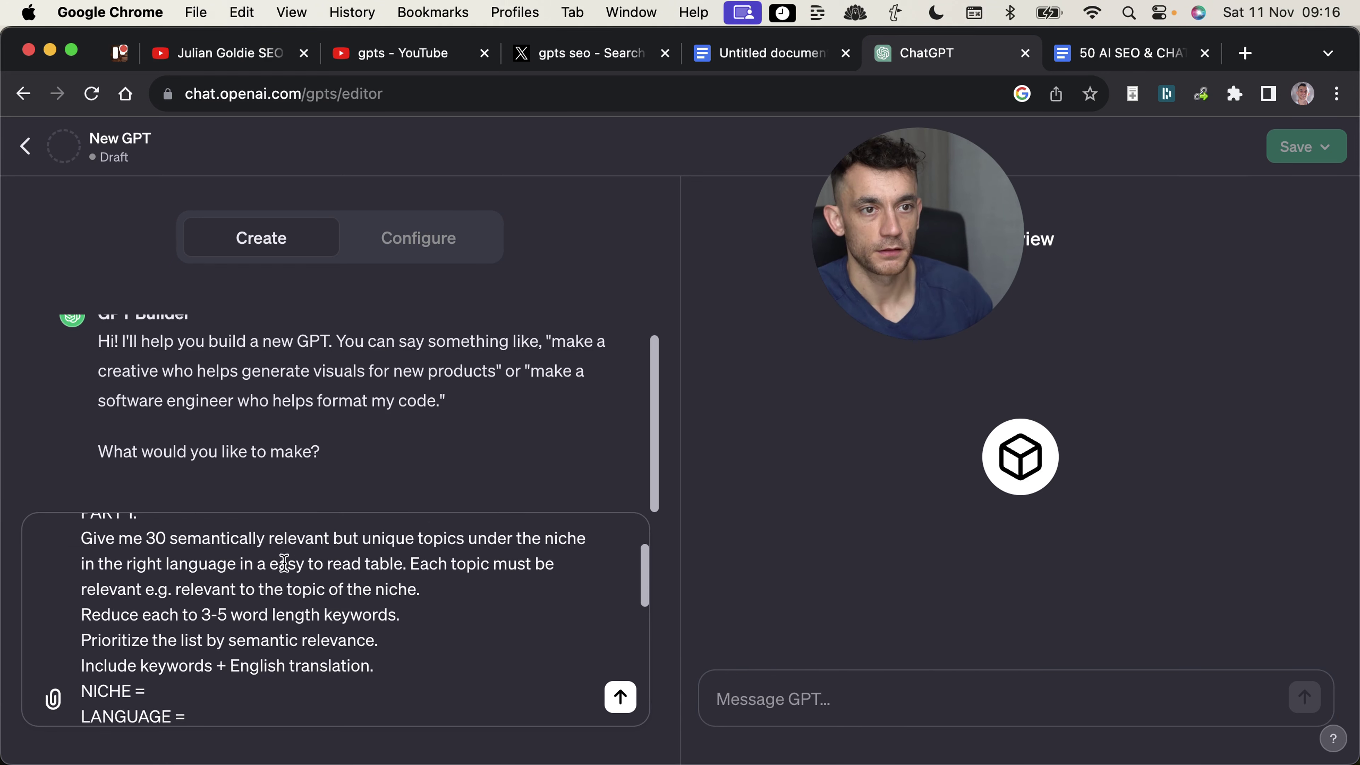
{"action": "key", "text": "super+minus"}
{"action": "left_click_drag", "start_coordinate": [65, 592], "coordinate": [547, 695]}
{"action": "scroll", "coordinate": [251, 690], "scroll_direction": "down", "scroll_amount": 5}
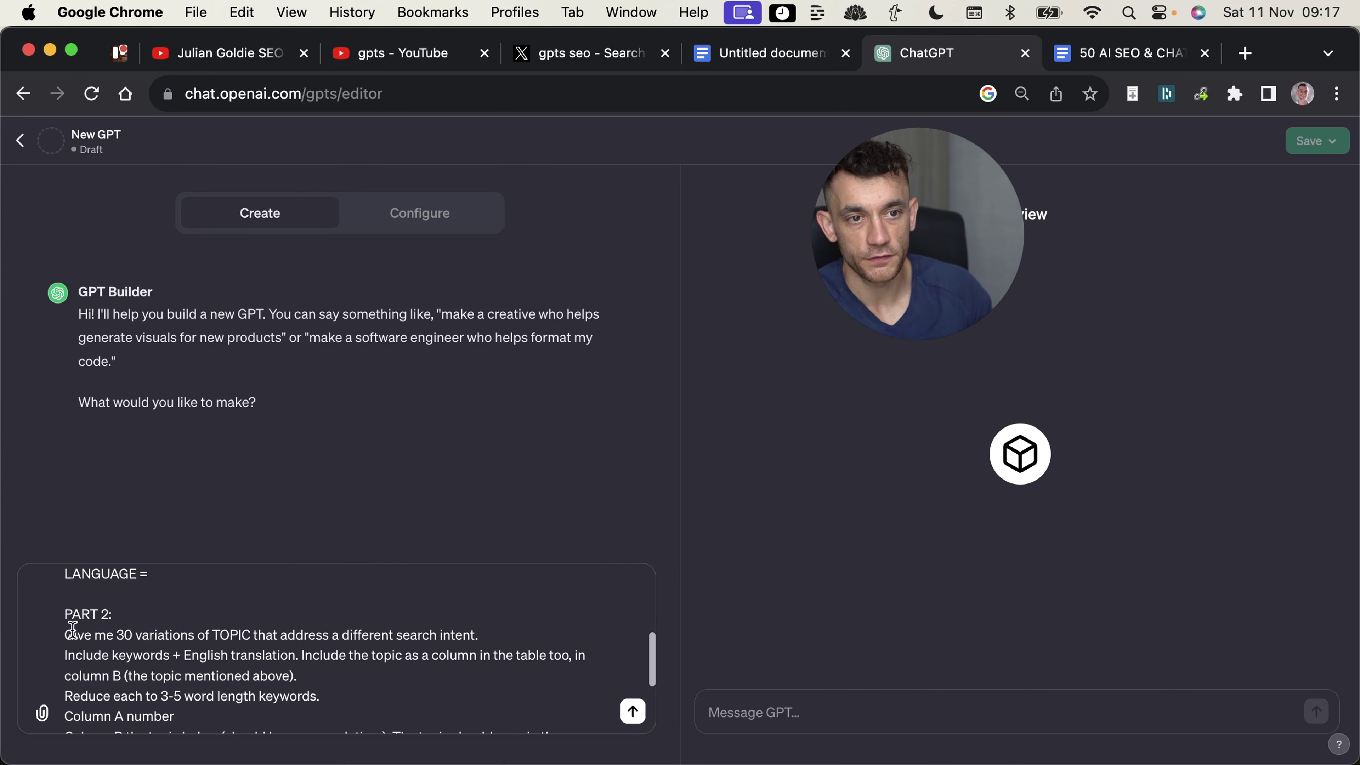
{"action": "left_click_drag", "start_coordinate": [73, 630], "coordinate": [334, 721]}
{"action": "scroll", "coordinate": [316, 696], "scroll_direction": "up", "scroll_amount": 10}
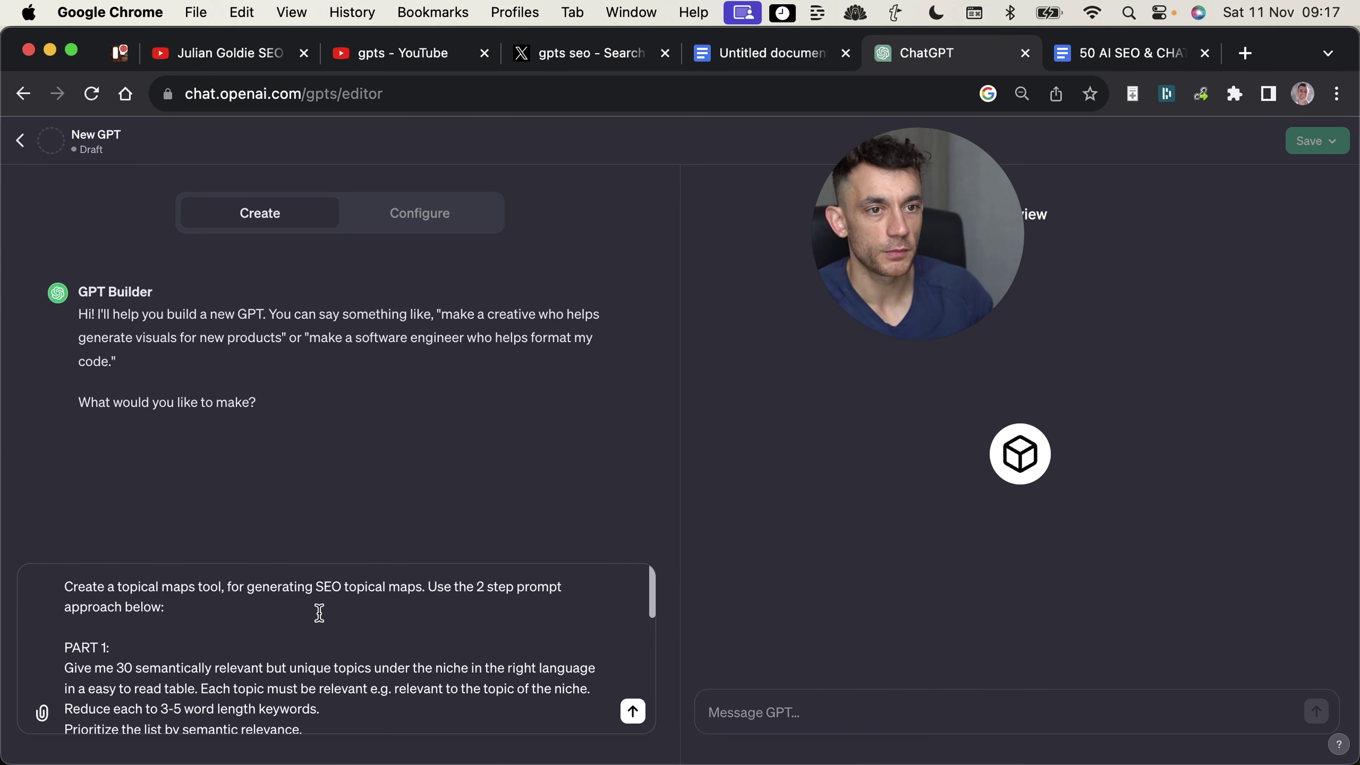
{"action": "left_click", "coordinate": [634, 712]}
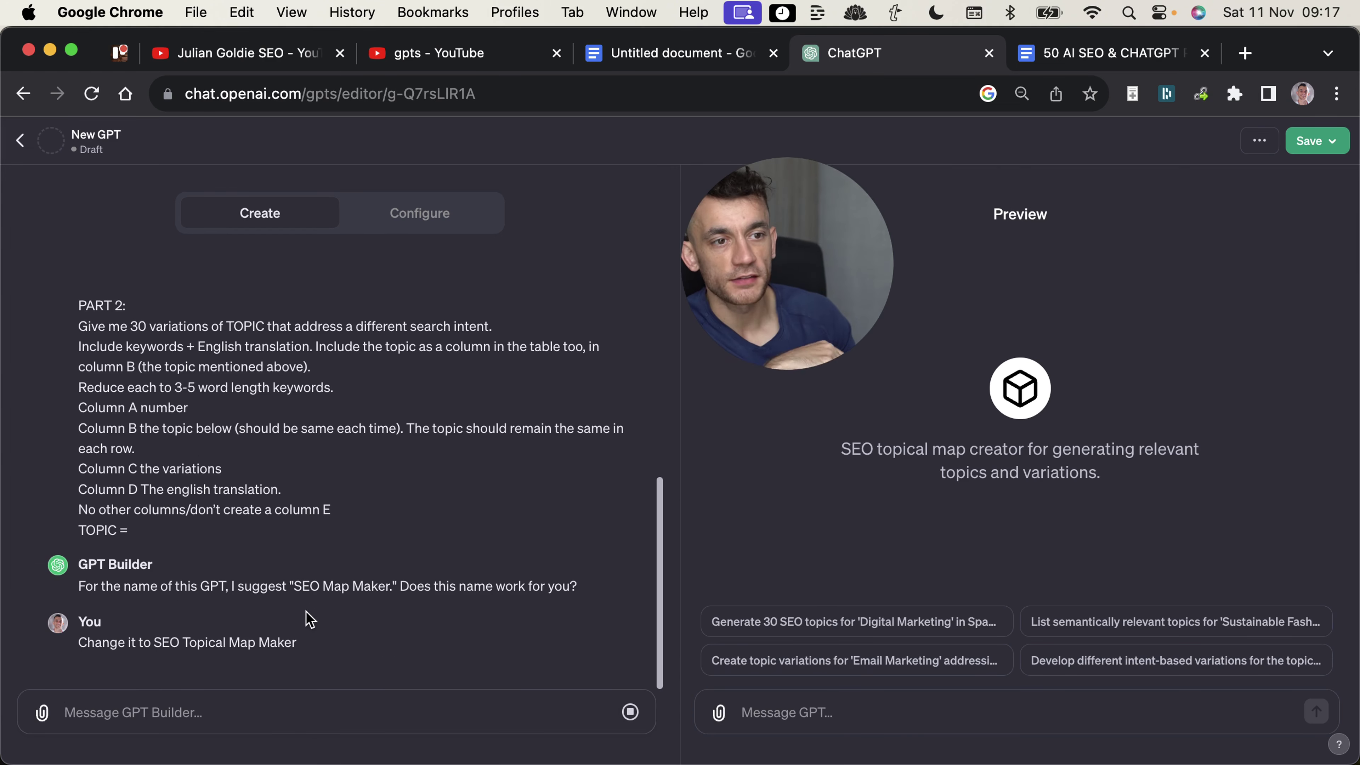
Send a request to make the icon more like a hierarchical SEO website structure
{"action": "left_click_drag", "start_coordinate": [349, 649], "coordinate": [144, 646]}
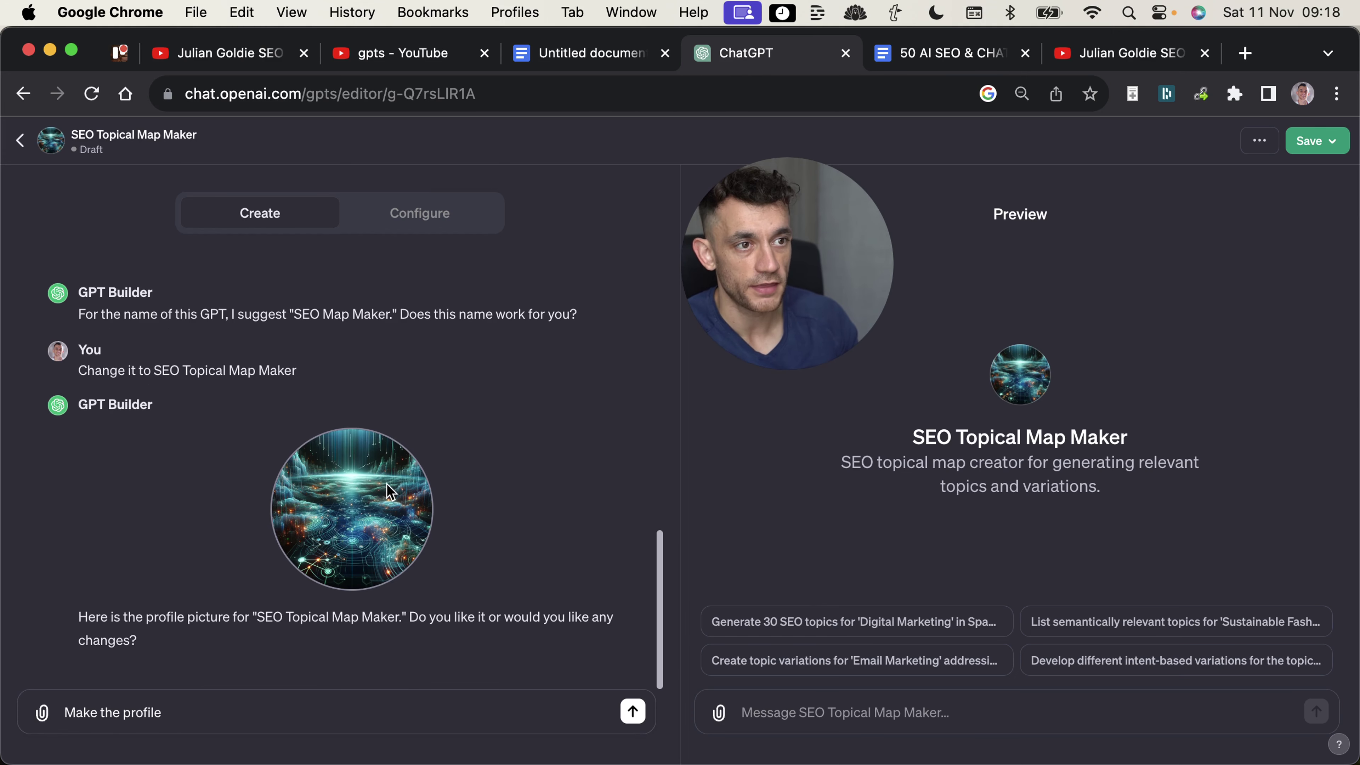
{"action": "left_click", "coordinate": [341, 705]}
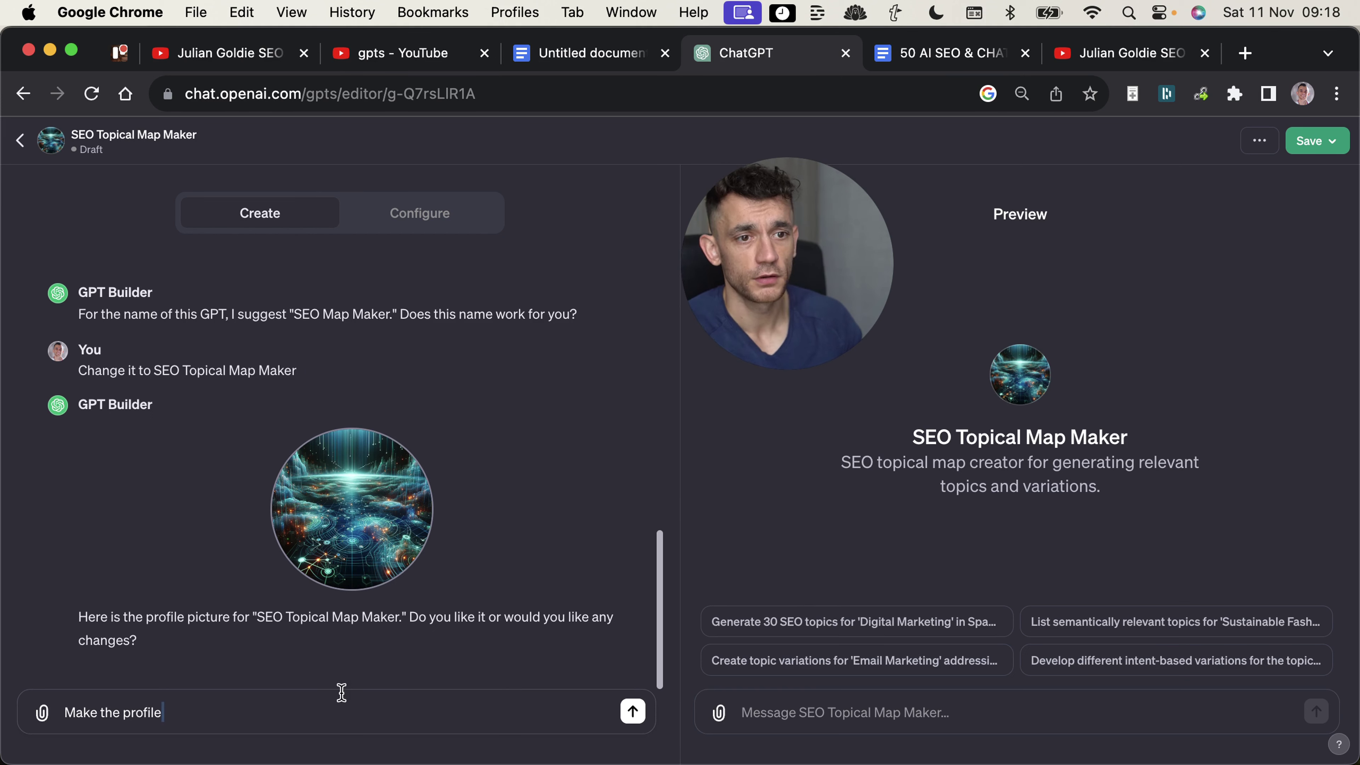
{"action": "key", "text": "BackSpace"}
{"action": "key", "text": "BackSpace"}
{"action": "key", "text": "BackSpace"}
{"action": "key", "text": "BackSpace"}
{"action": "key", "text": "BackSpace"}
{"action": "key", "text": "BackSpace"}
{"action": "key", "text": "BackSpace"}
{"action": "key", "text": "BackSpace"}
{"action": "key", "text": "BackSpace"}
{"action": "key", "text": "BackSpace"}
{"action": "key", "text": "BackSpace"}
{"action": "type", "text": "it more like a hierchaical SEO structure"}
{"action": "left_click", "coordinate": [332, 712]}
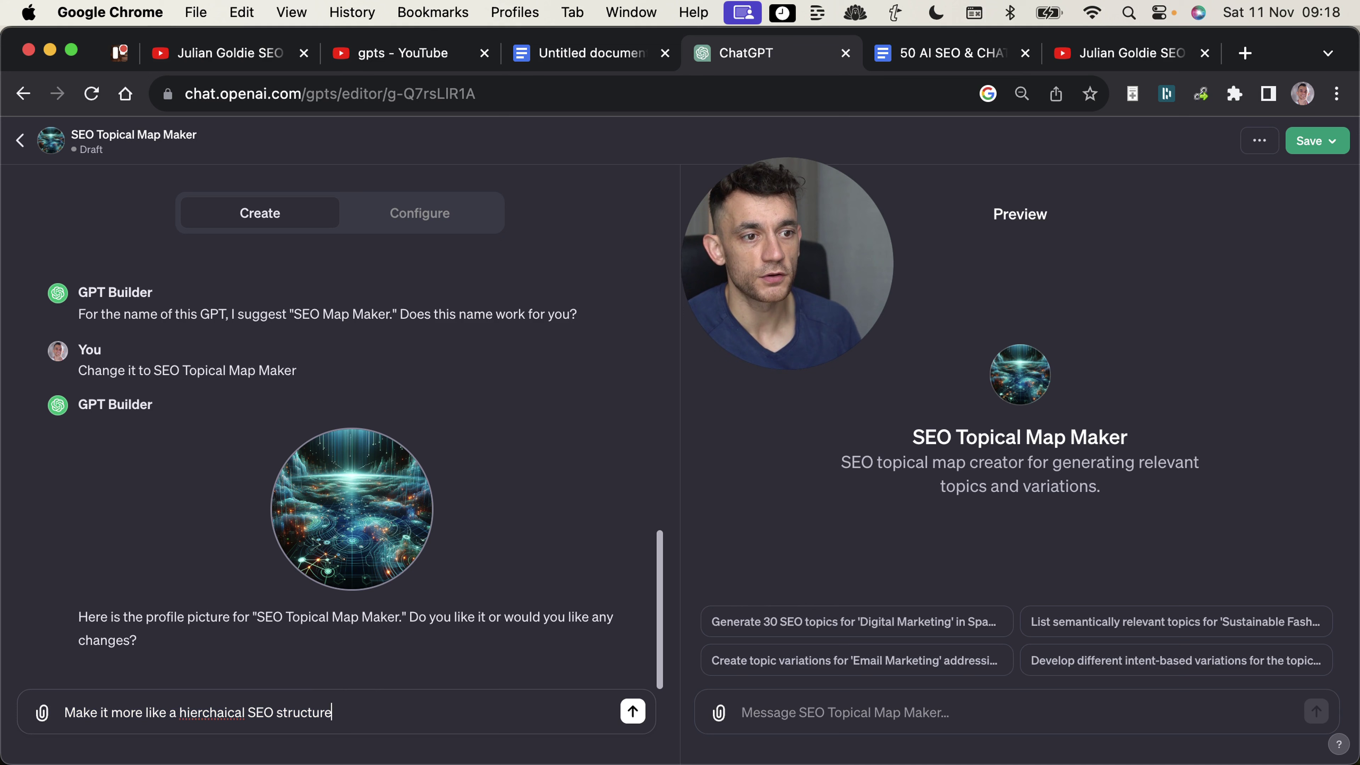
{"action": "left_click", "coordinate": [332, 712]}
{"action": "type", "text": "website"}
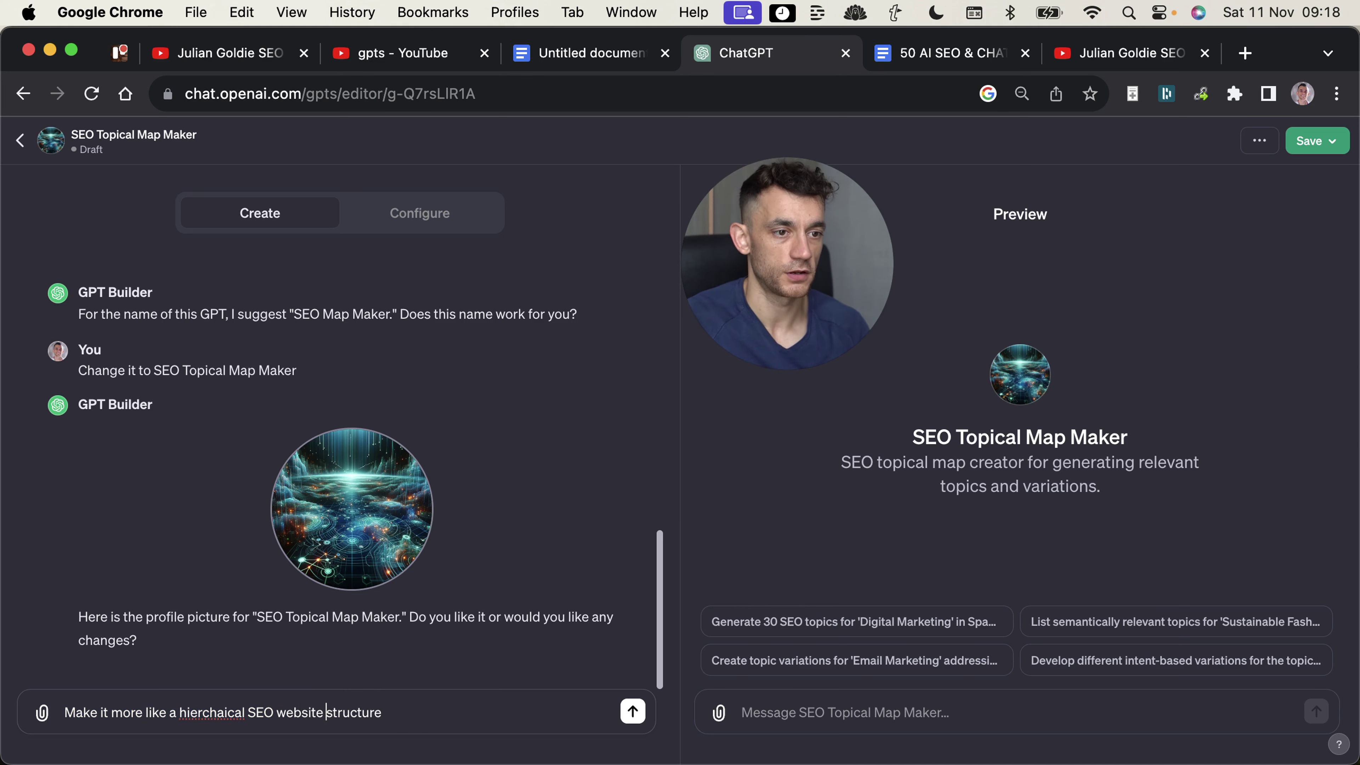
{"action": "key", "text": "Return"}
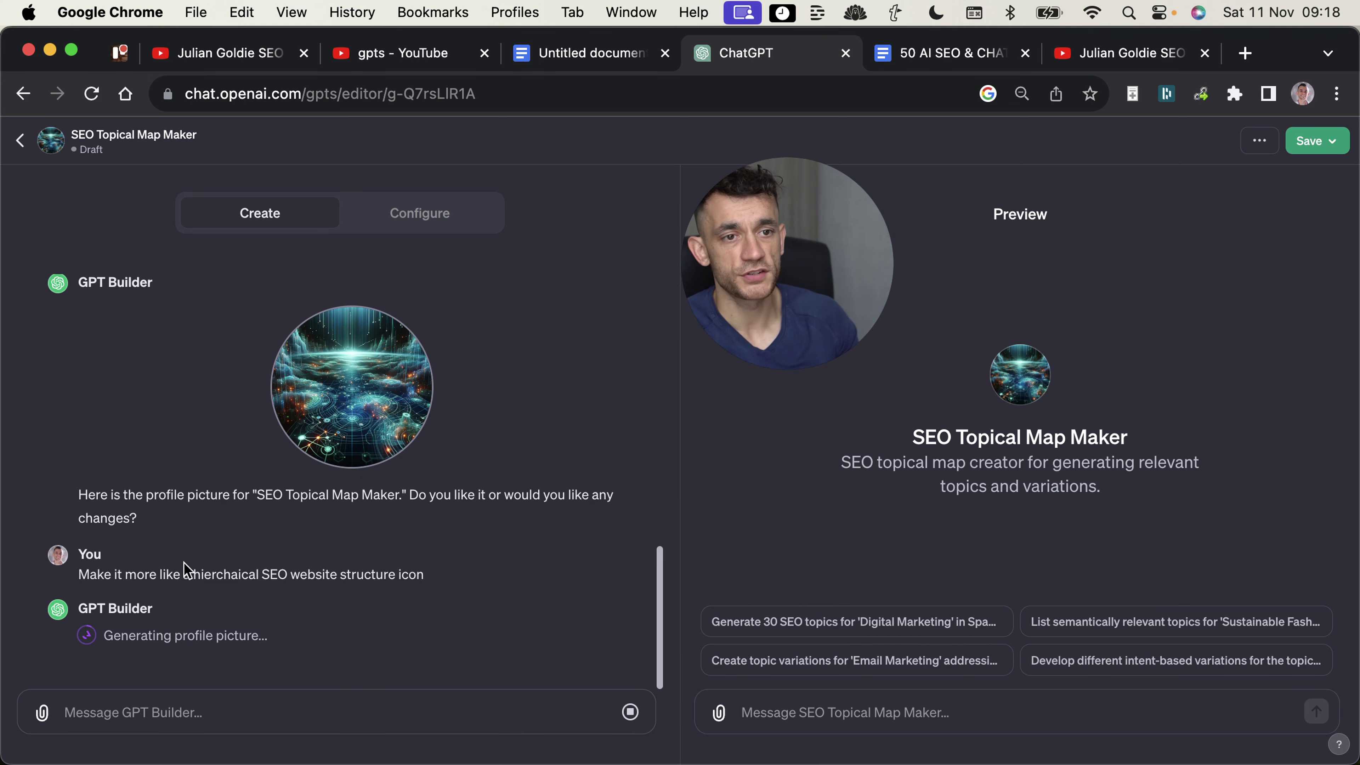
{"action": "key", "text": "super+equal"}
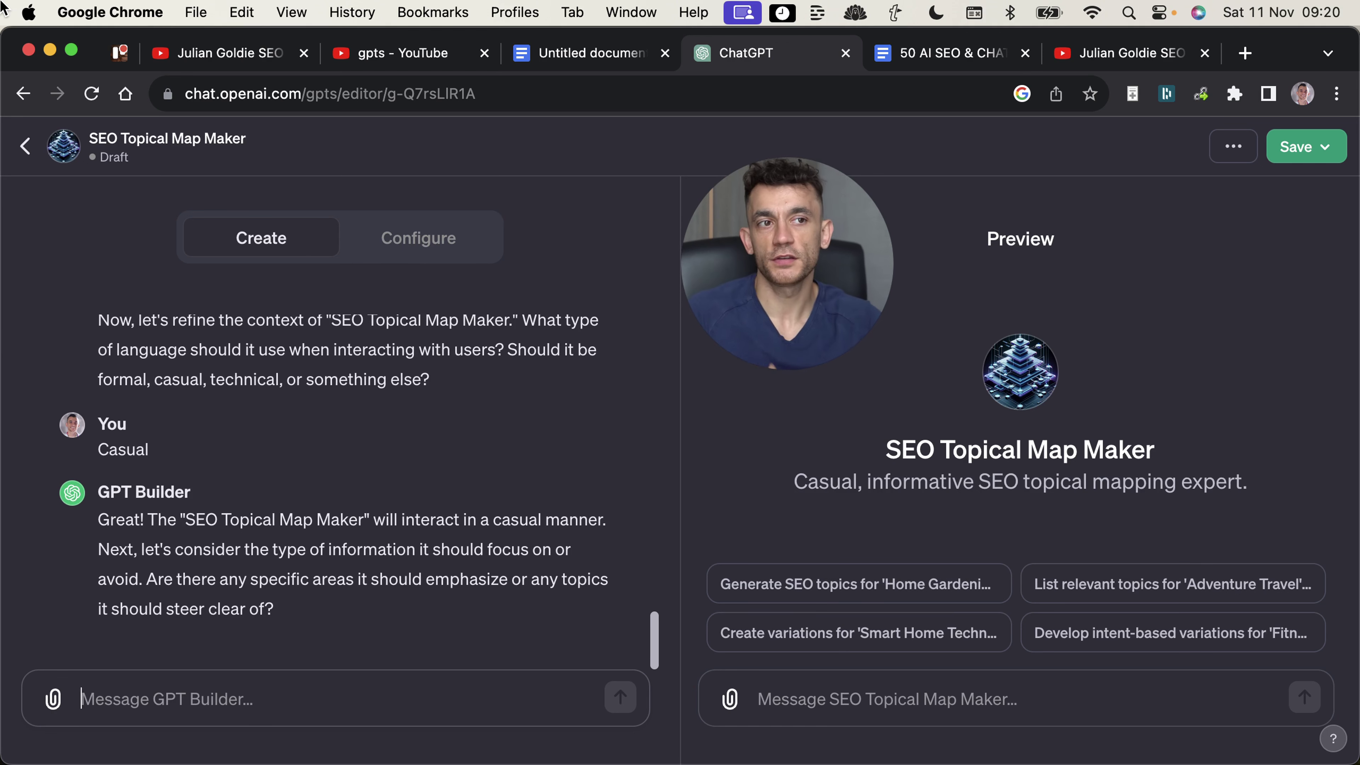
Review the builder's questions about language style and topics to avoid
{"action": "scroll", "coordinate": [498, 408], "scroll_direction": "up", "scroll_amount": 1}
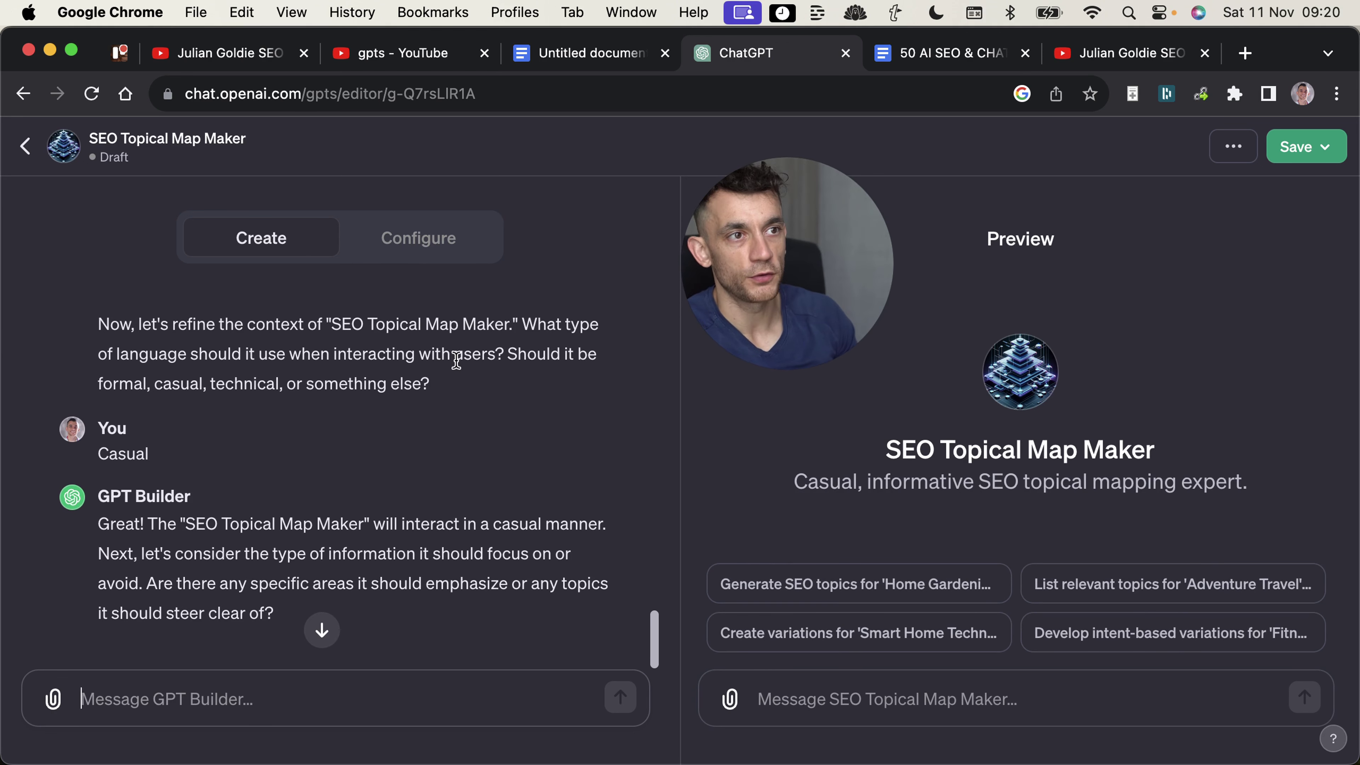
{"action": "left_click_drag", "start_coordinate": [536, 345], "coordinate": [549, 401]}
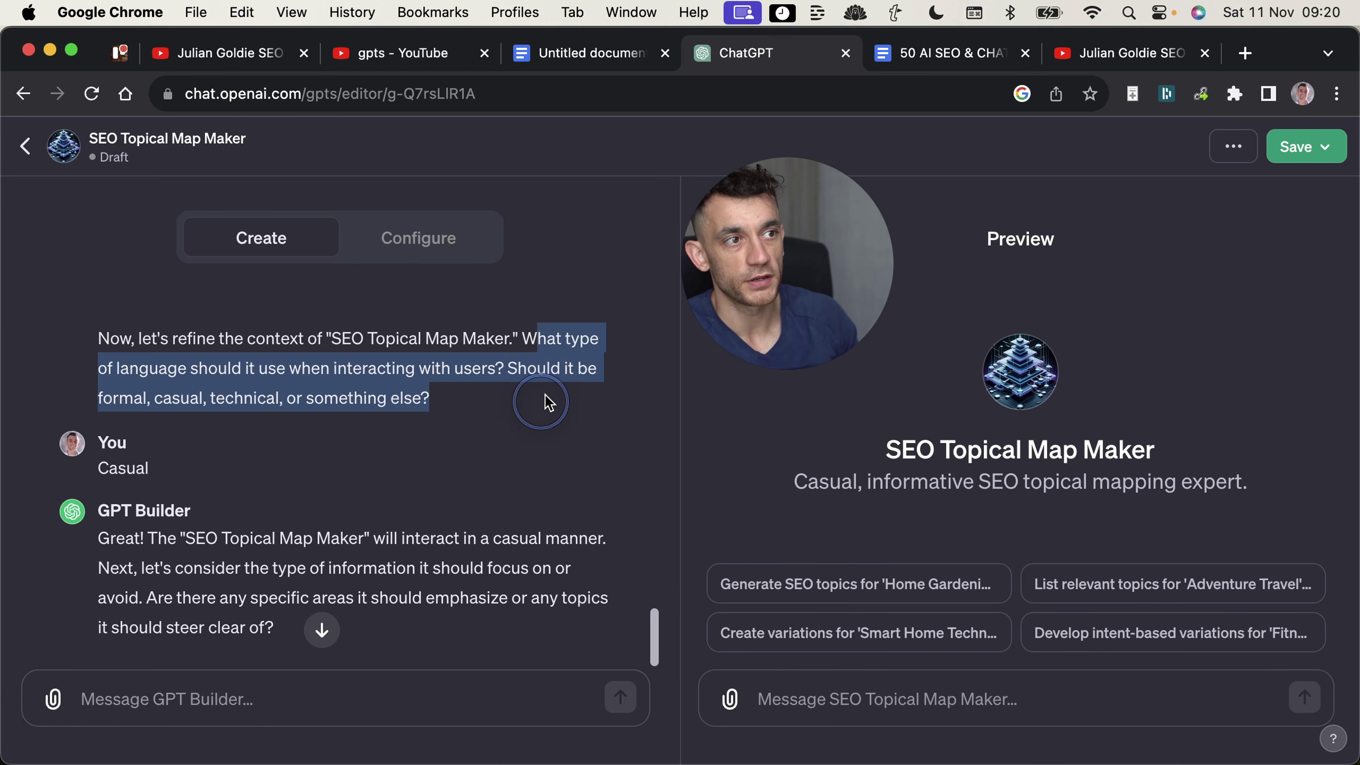
{"action": "scroll", "coordinate": [292, 482], "scroll_direction": "down", "scroll_amount": 1}
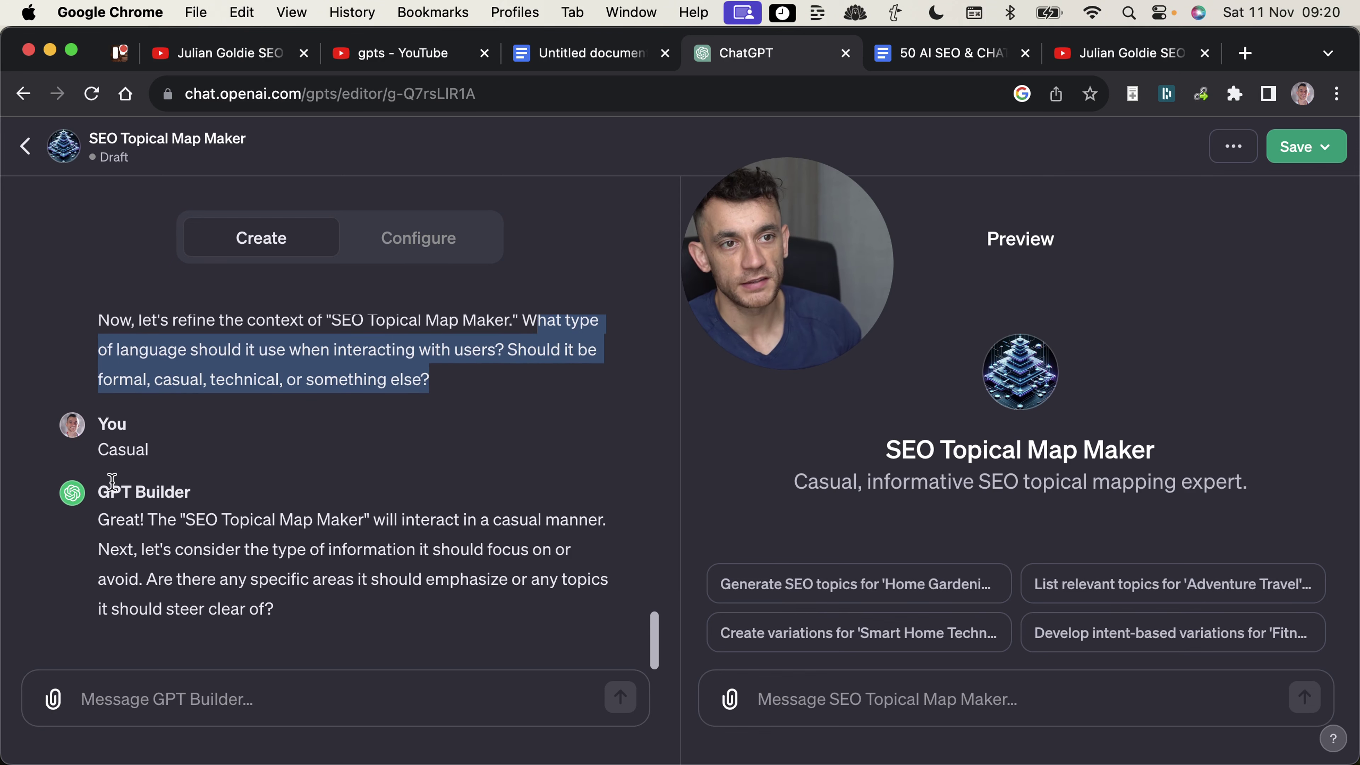
{"action": "left_click_drag", "start_coordinate": [112, 481], "coordinate": [304, 611]}
{"action": "left_click", "coordinate": [306, 614]}
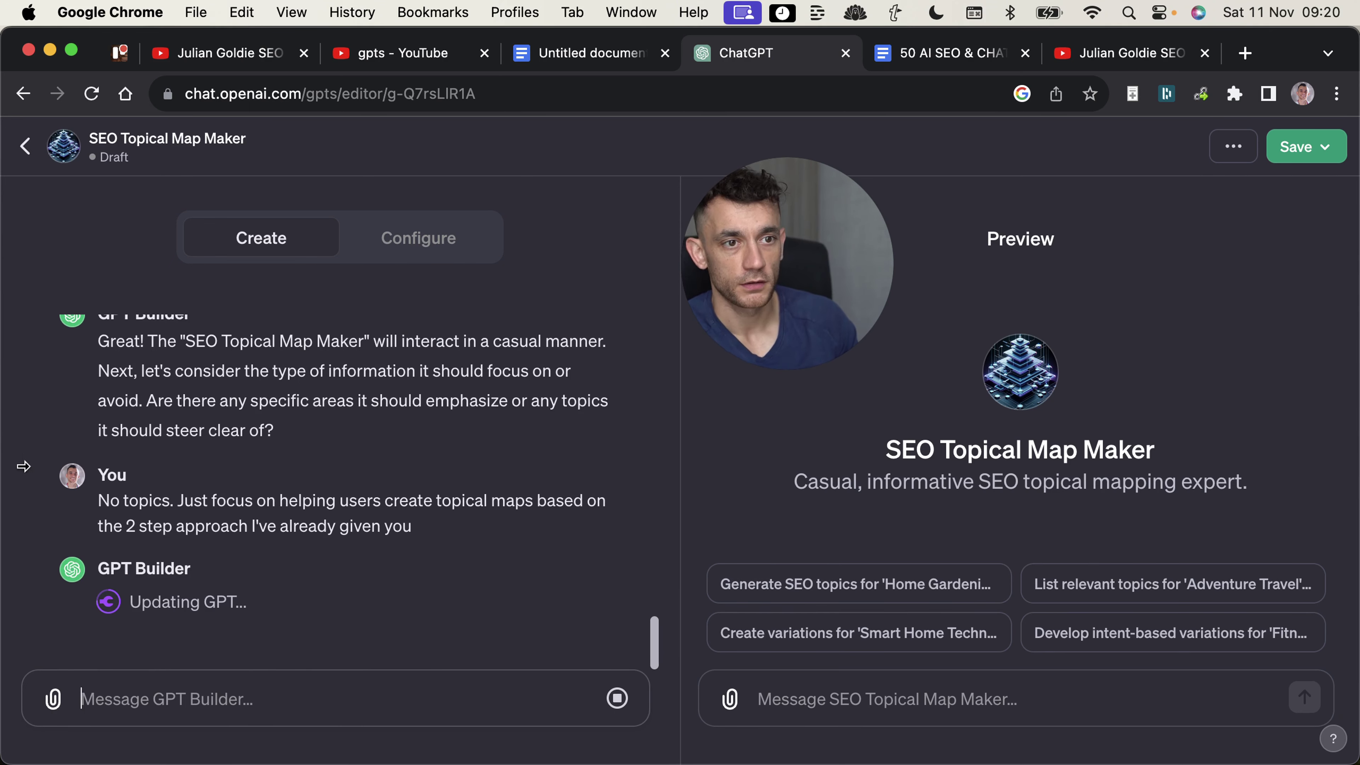
Open a new tab and highlight the 'How Topical Maps and Topical Authority Connect' heading
{"action": "key", "text": "super+t"}
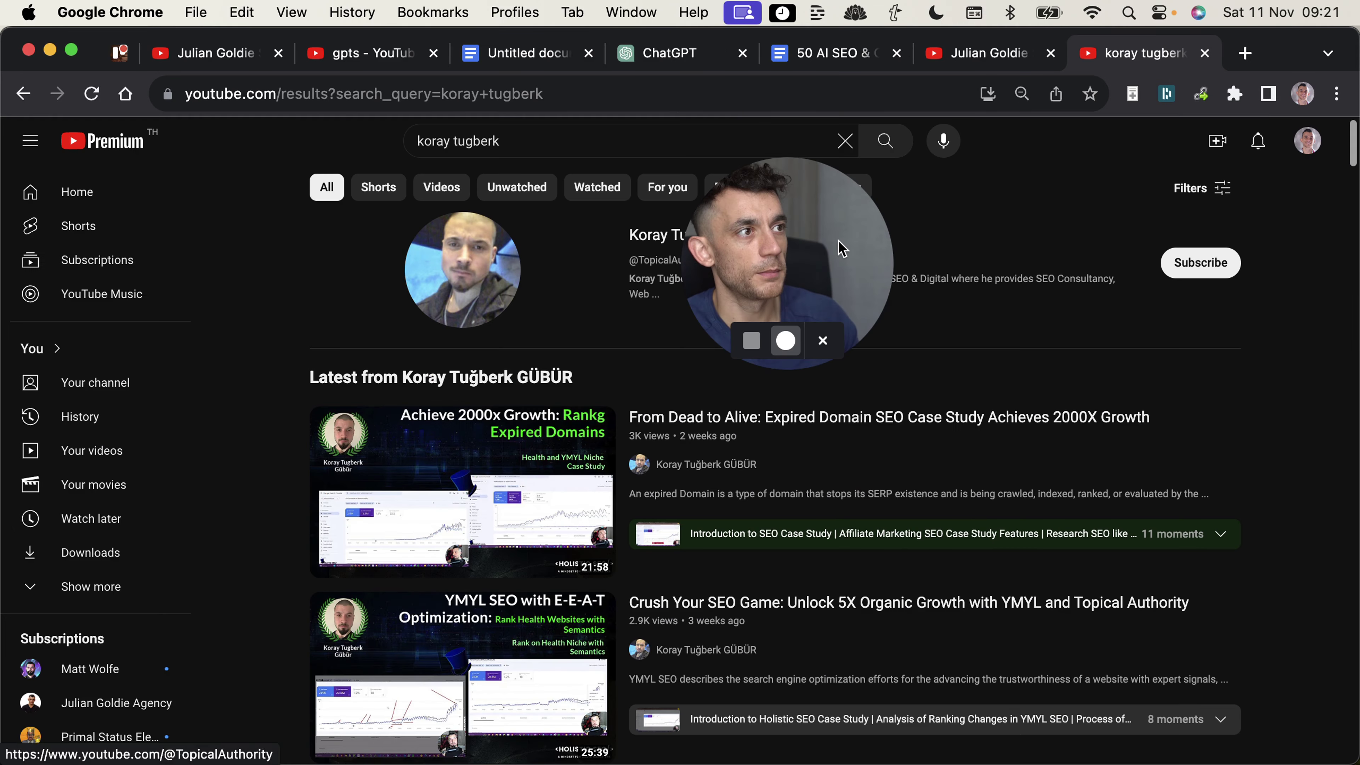
{"action": "left_click_drag", "start_coordinate": [842, 247], "coordinate": [1118, 240]}
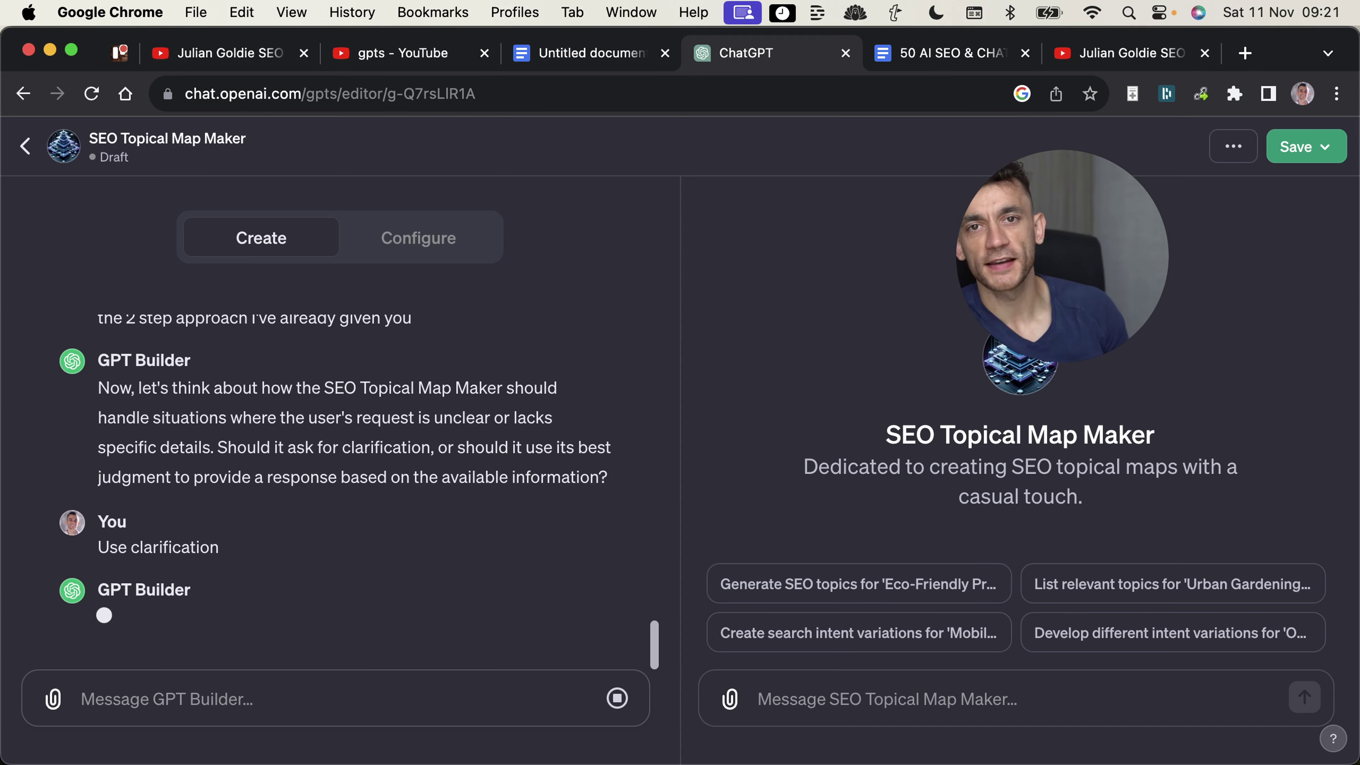
{"action": "left_click_drag", "start_coordinate": [337, 434], "coordinate": [730, 457]}
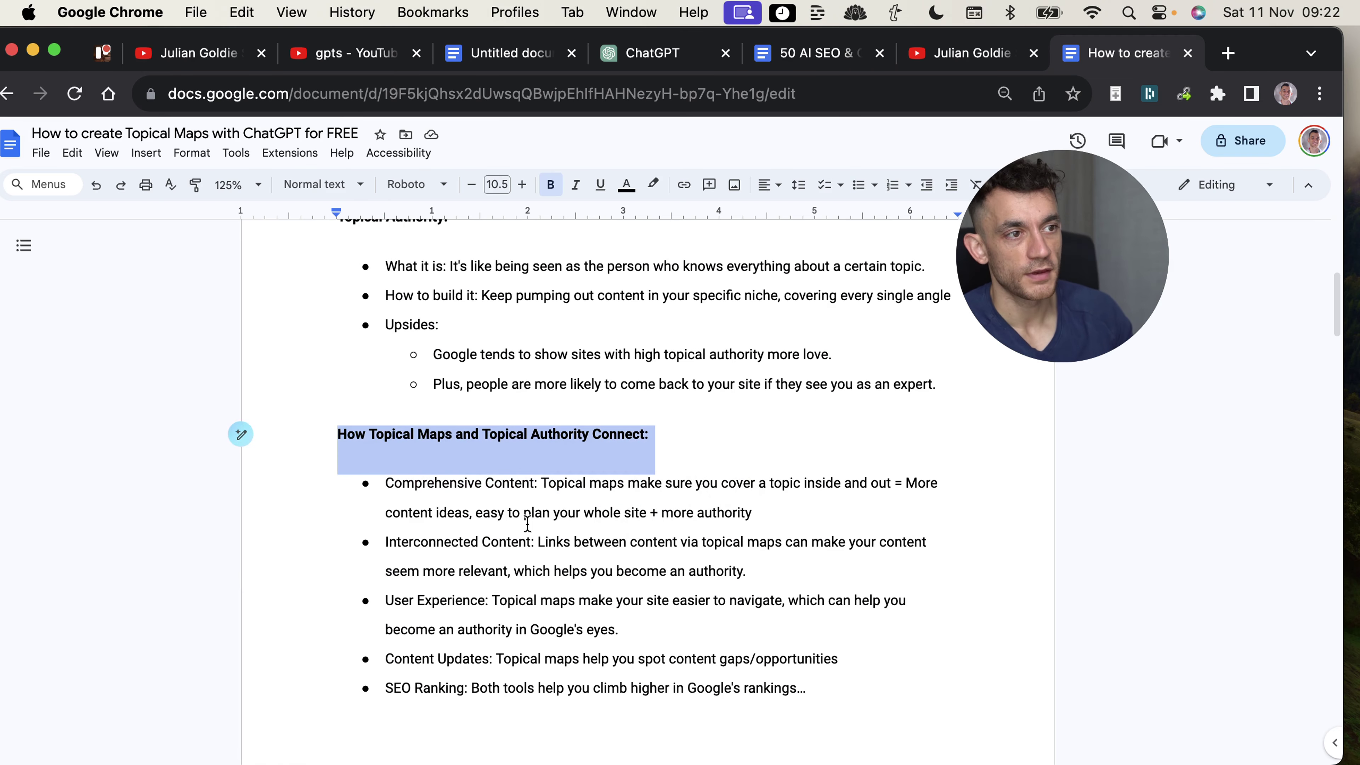
Highlight the Comprehensive Content, Interconnected Content and User Experience bullets
{"action": "left_click", "coordinate": [498, 513]}
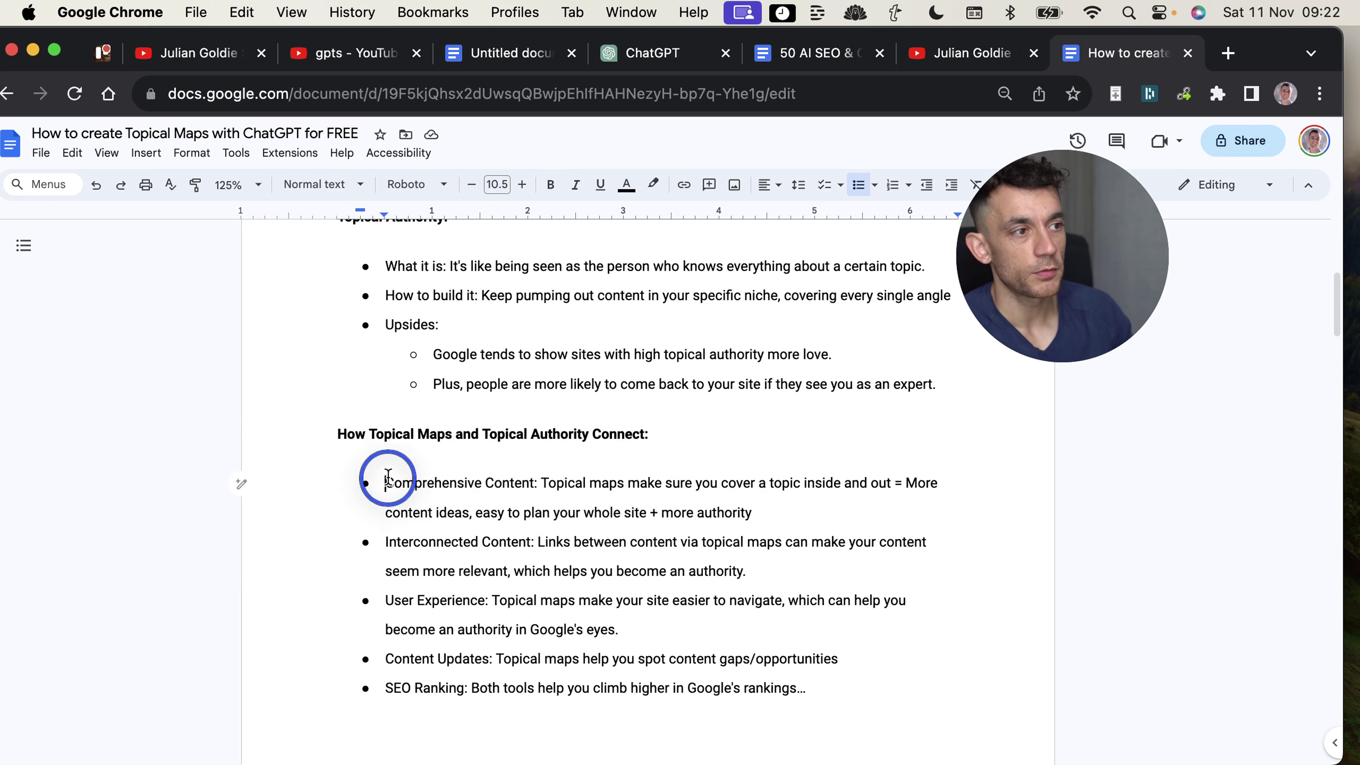
{"action": "left_click_drag", "start_coordinate": [358, 481], "coordinate": [868, 506]}
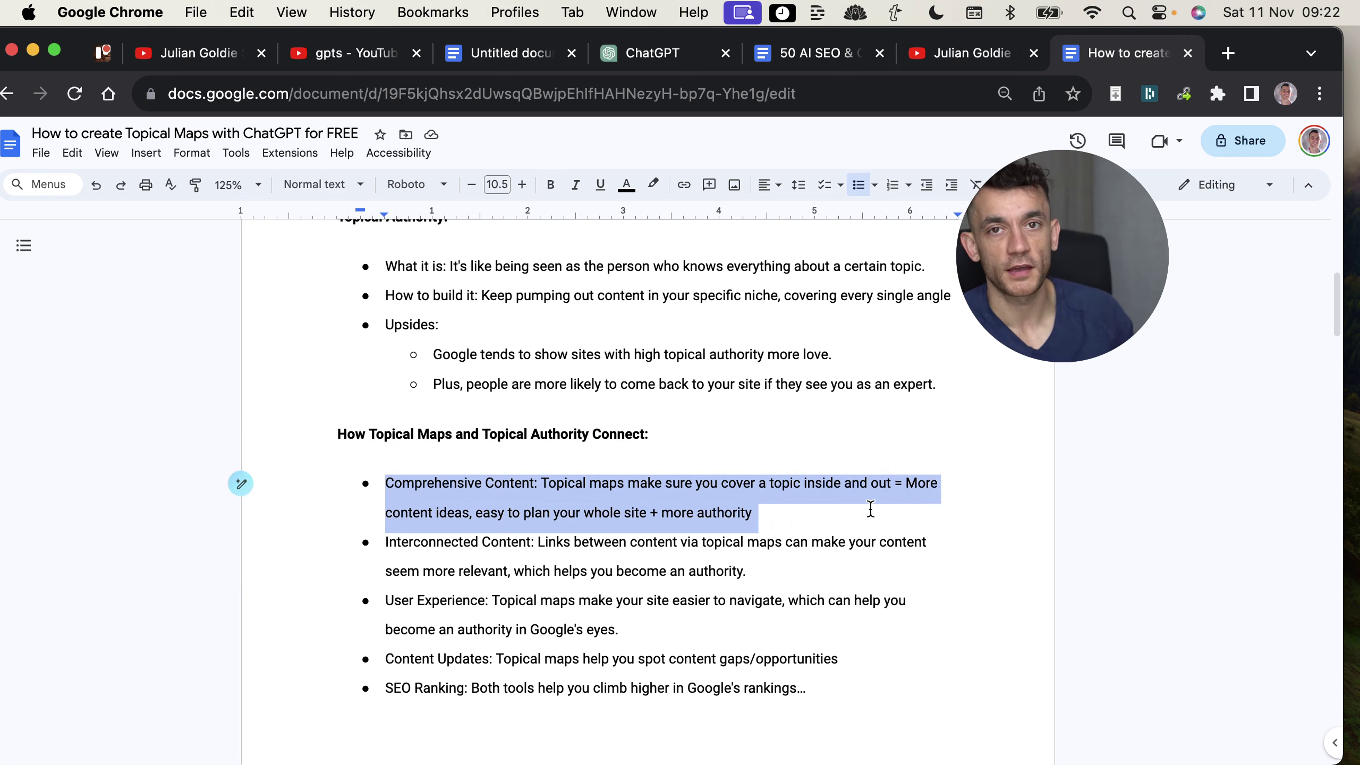
{"action": "left_click", "coordinate": [869, 508]}
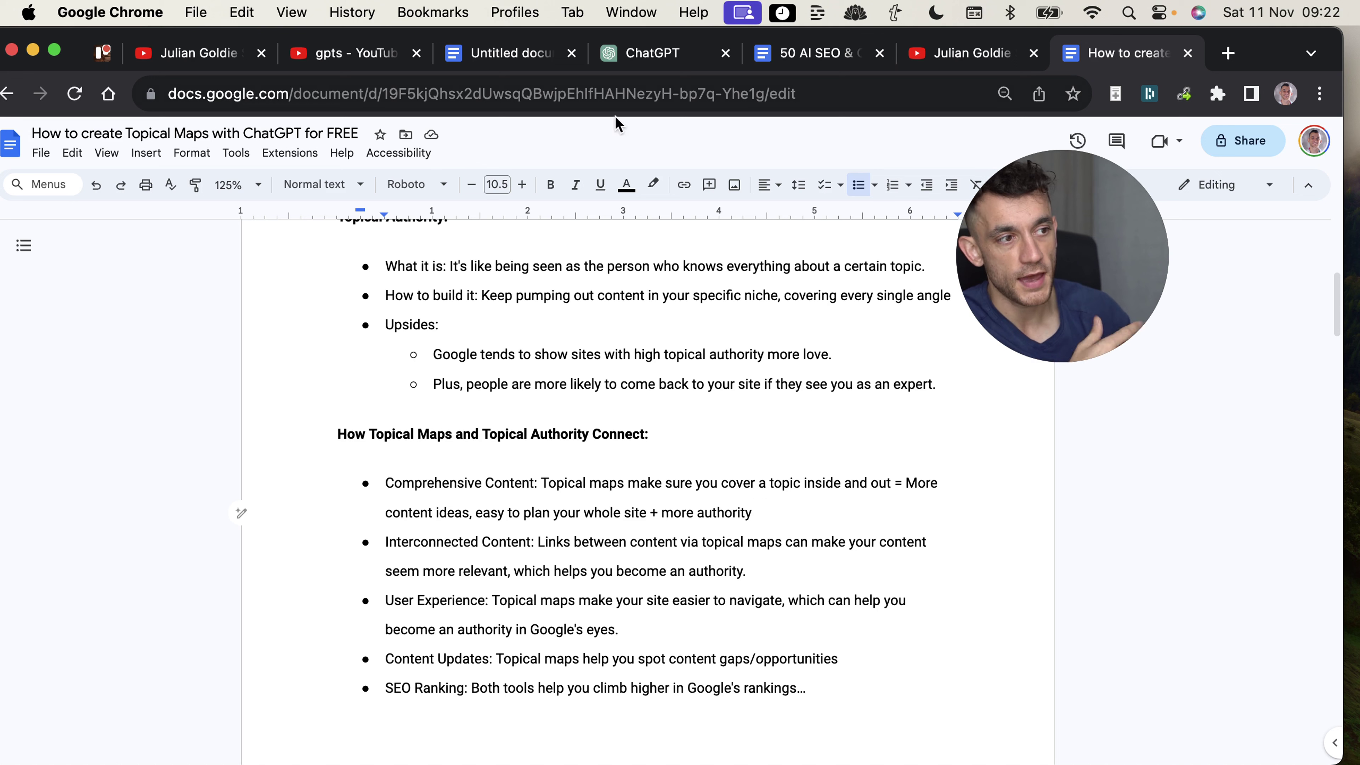
{"action": "left_click_drag", "start_coordinate": [811, 568], "coordinate": [398, 536]}
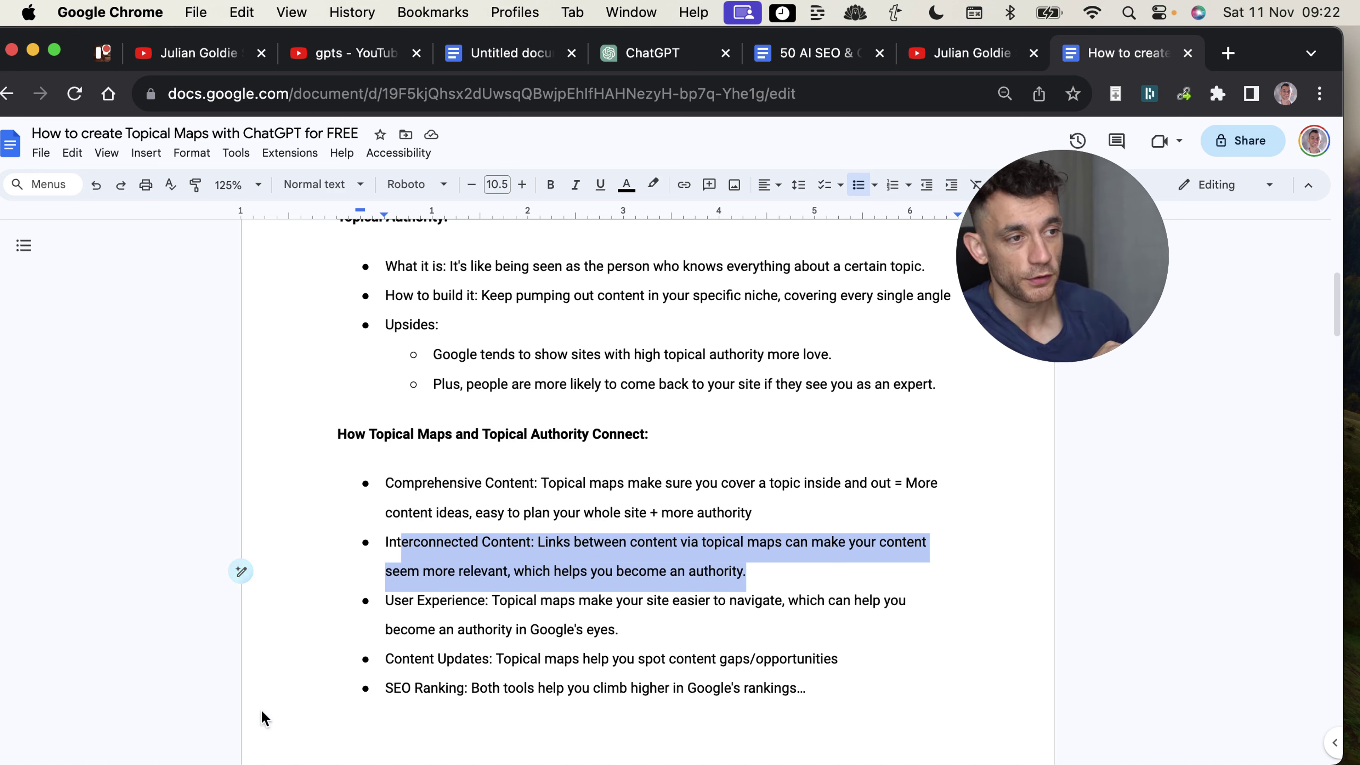
{"action": "left_click_drag", "start_coordinate": [383, 605], "coordinate": [813, 632]}
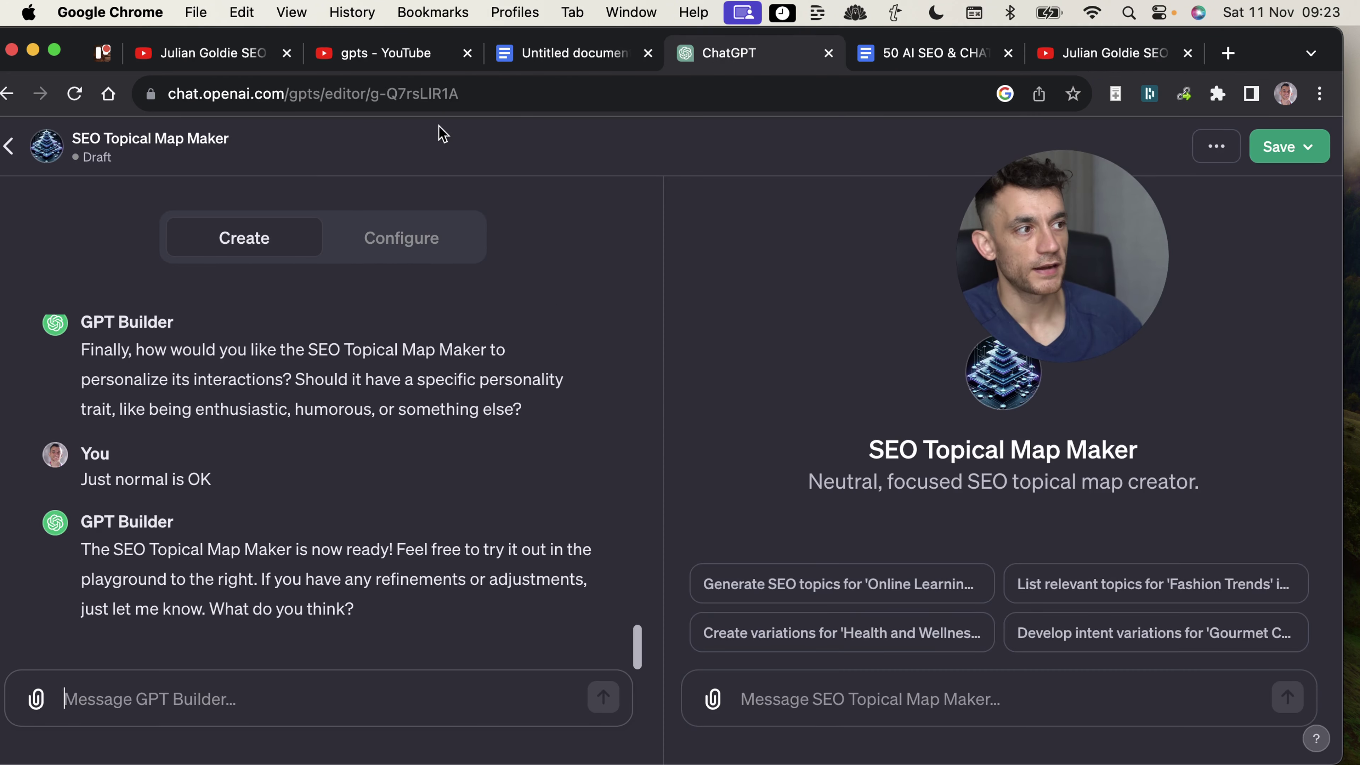
Highlight the SEO Topical Map Maker's description line in the preview
{"action": "mouse_move", "coordinate": [997, 282]}
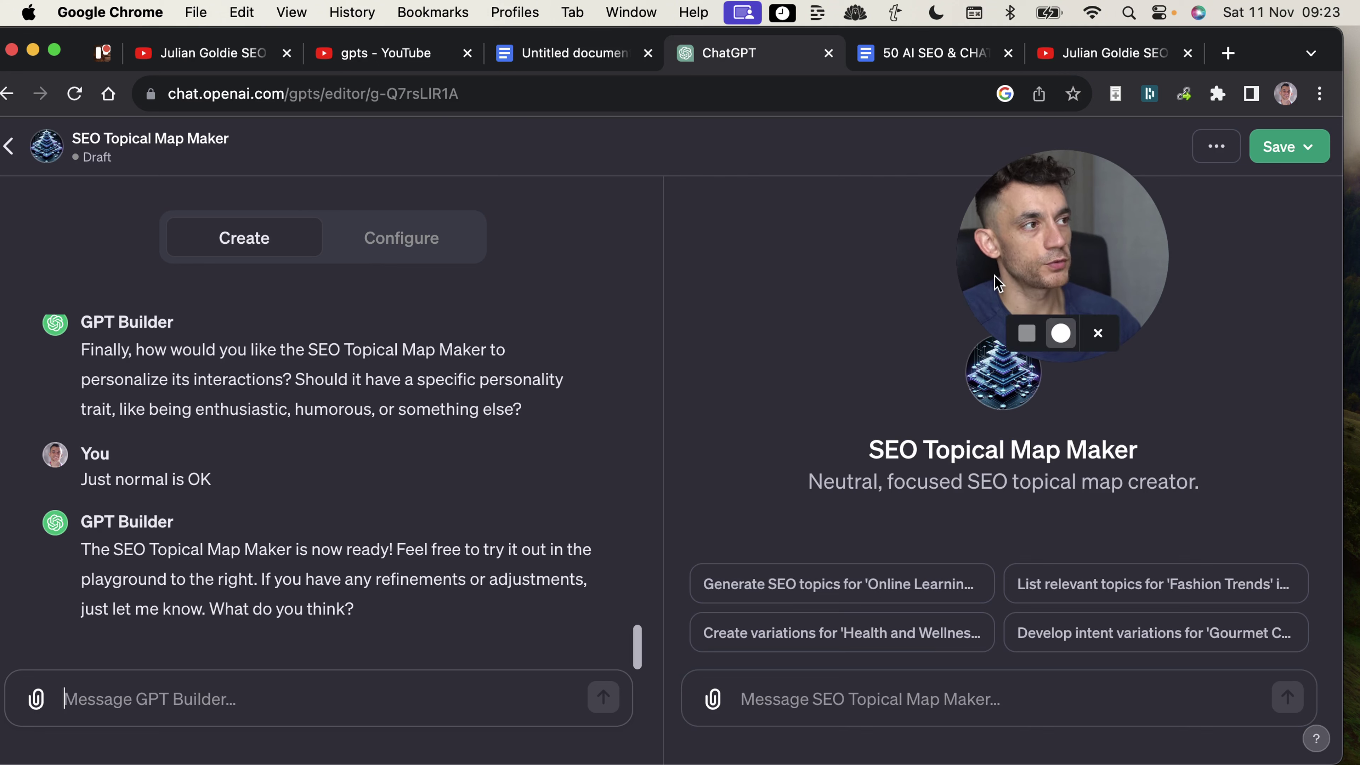
{"action": "left_click_drag", "start_coordinate": [998, 283], "coordinate": [675, 244]}
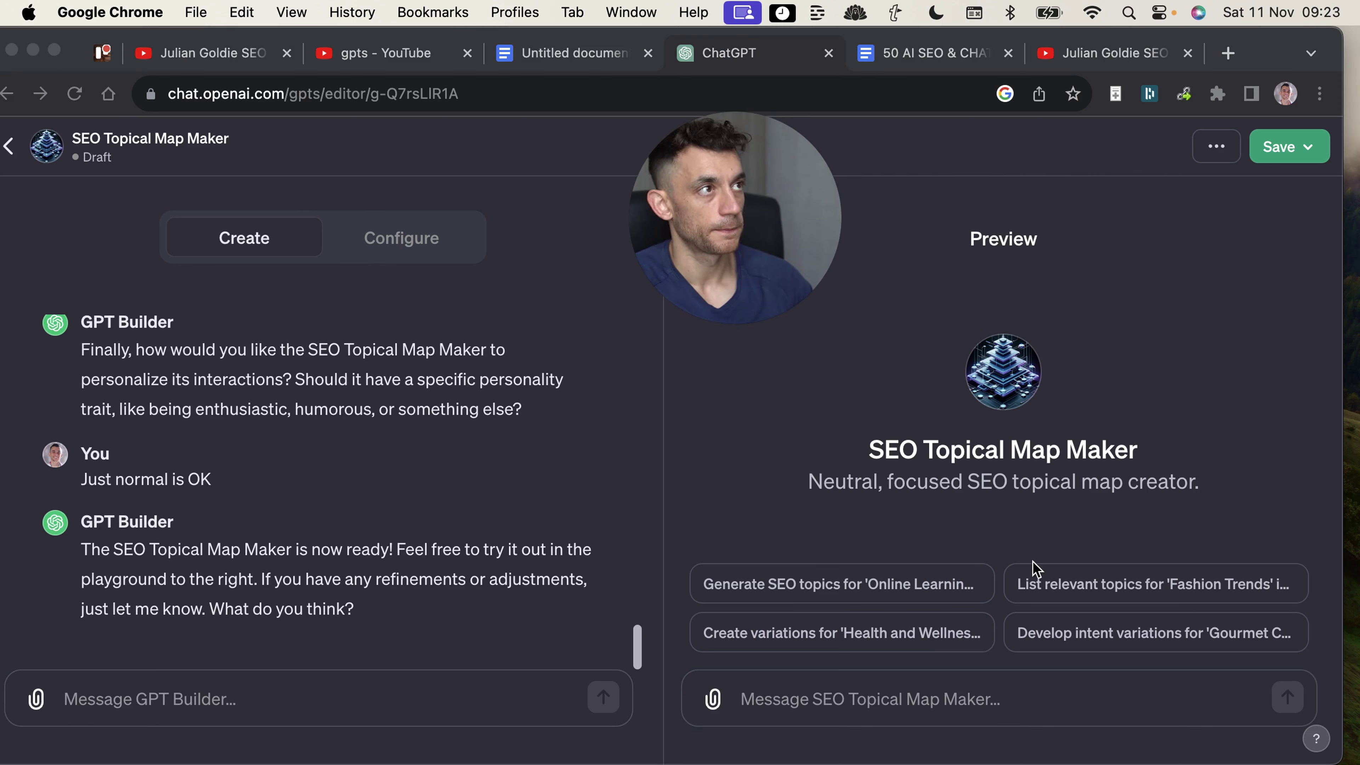
{"action": "left_click", "coordinate": [902, 449]}
{"action": "triple_click", "coordinate": [902, 449]}
{"action": "left_click_drag", "start_coordinate": [1290, 434], "coordinate": [1258, 485]}
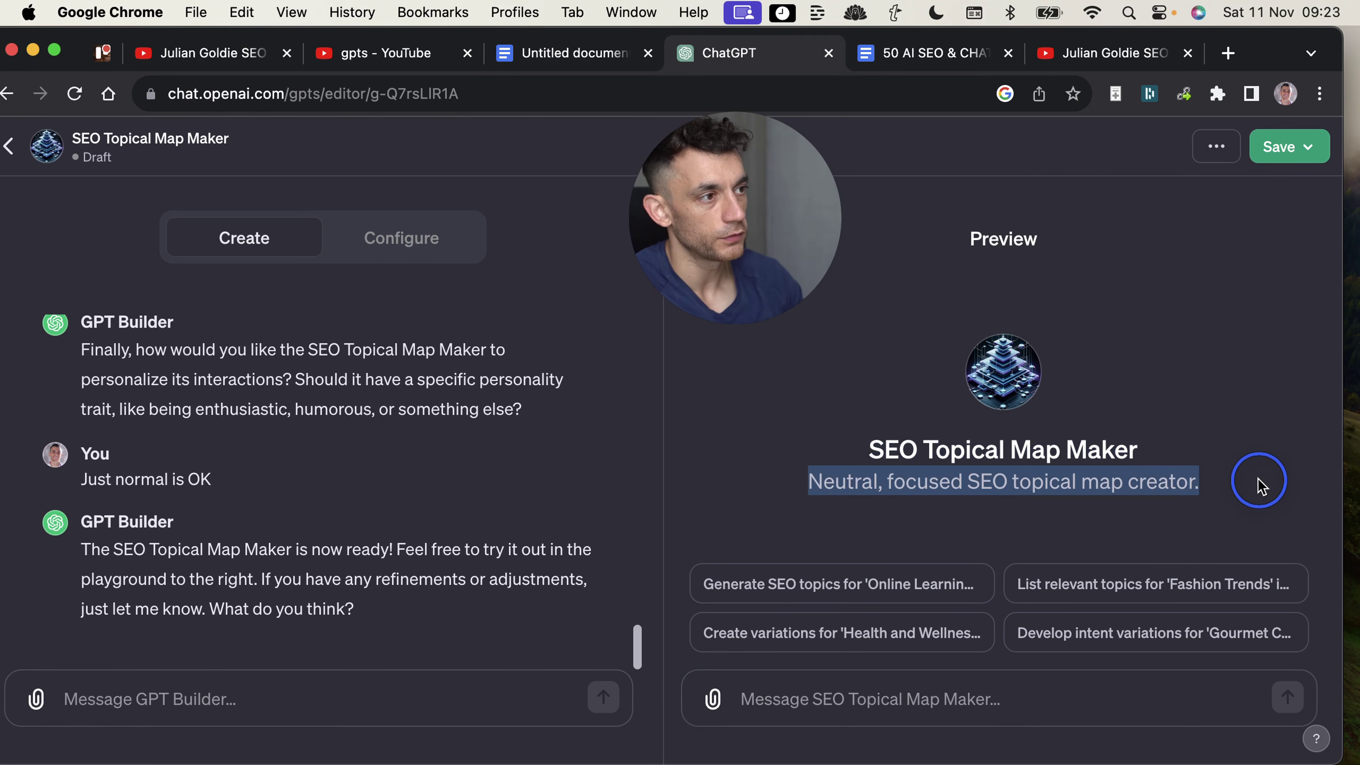
{"action": "left_click", "coordinate": [856, 449]}
{"action": "left_click_drag", "start_coordinate": [806, 482], "coordinate": [1230, 480]}
{"action": "left_click", "coordinate": [1225, 476]}
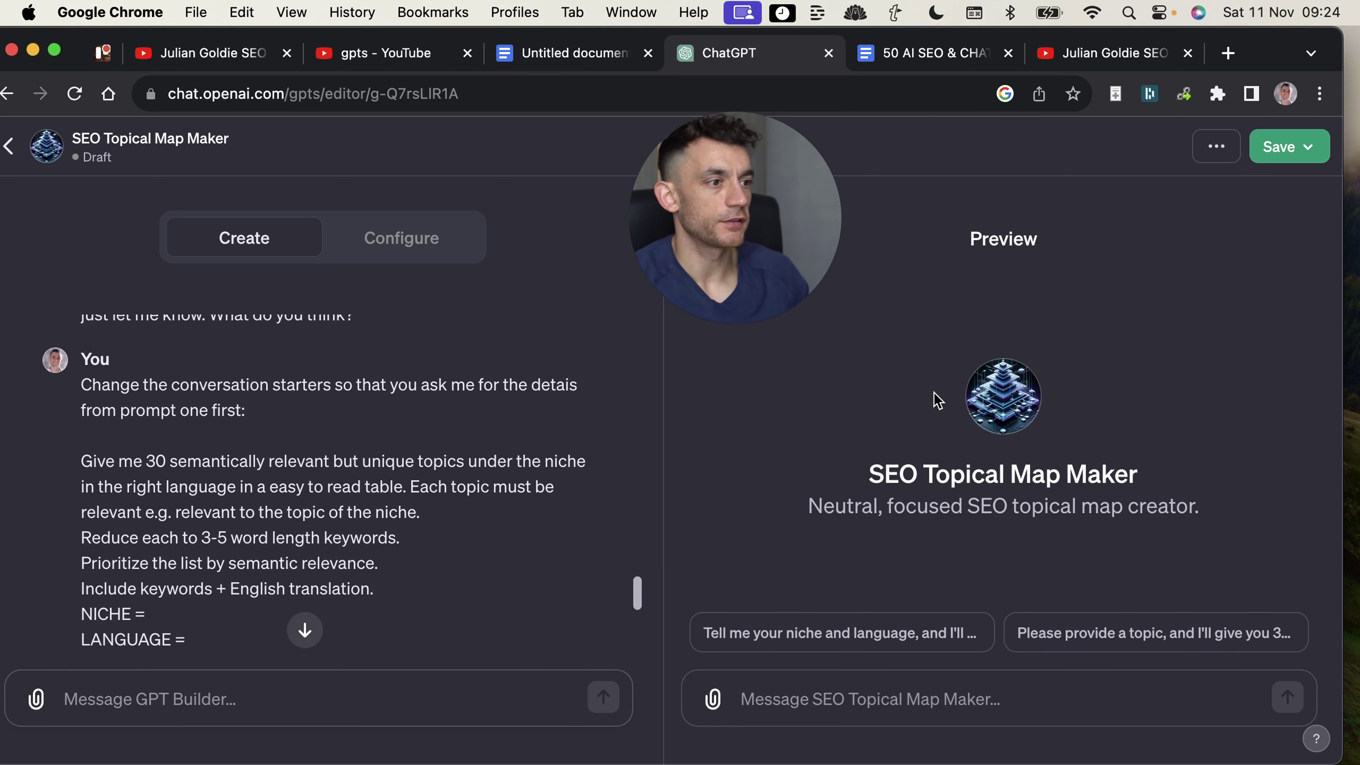
Review the conversation-starter change request and the two prompts' search intent instructions
{"action": "scroll", "coordinate": [106, 388], "scroll_direction": "up", "scroll_amount": 1}
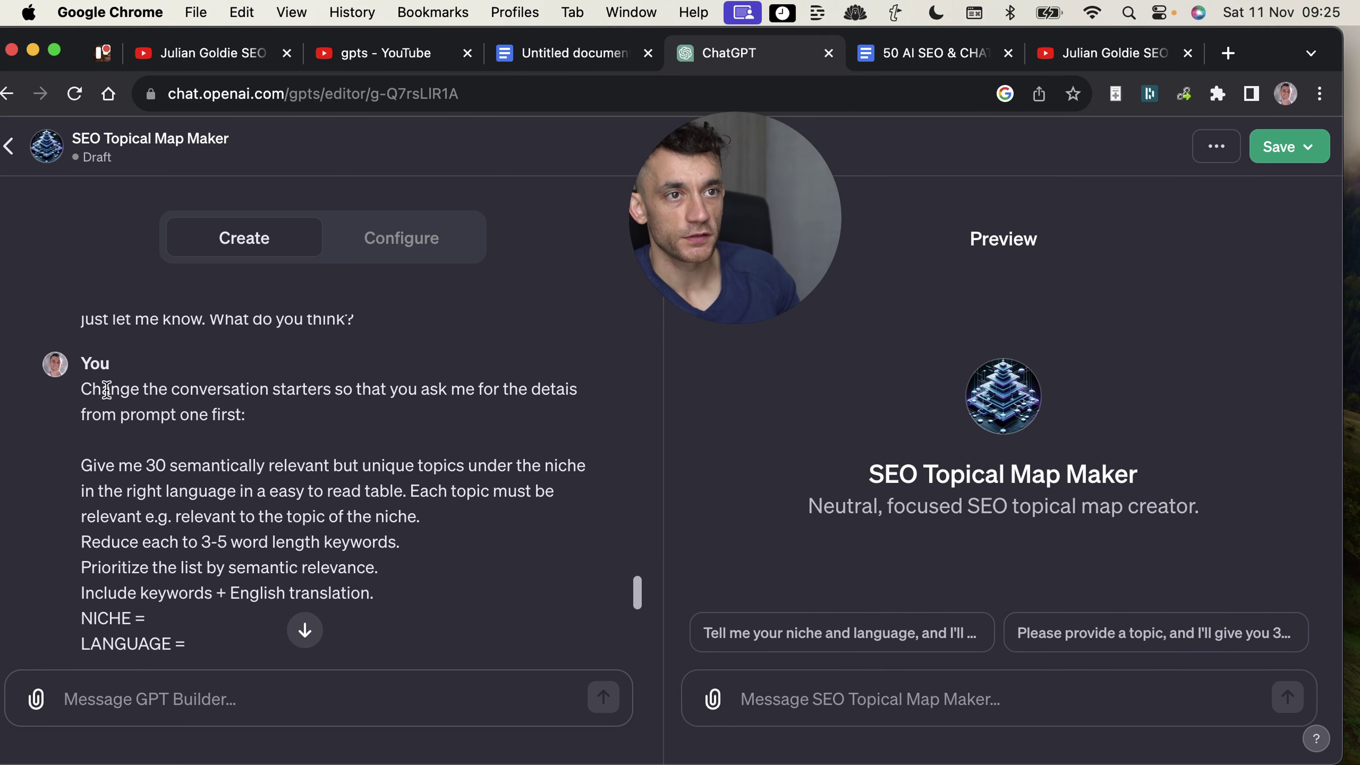
{"action": "left_click_drag", "start_coordinate": [82, 390], "coordinate": [384, 416]}
{"action": "scroll", "coordinate": [112, 424], "scroll_direction": "down", "scroll_amount": 5}
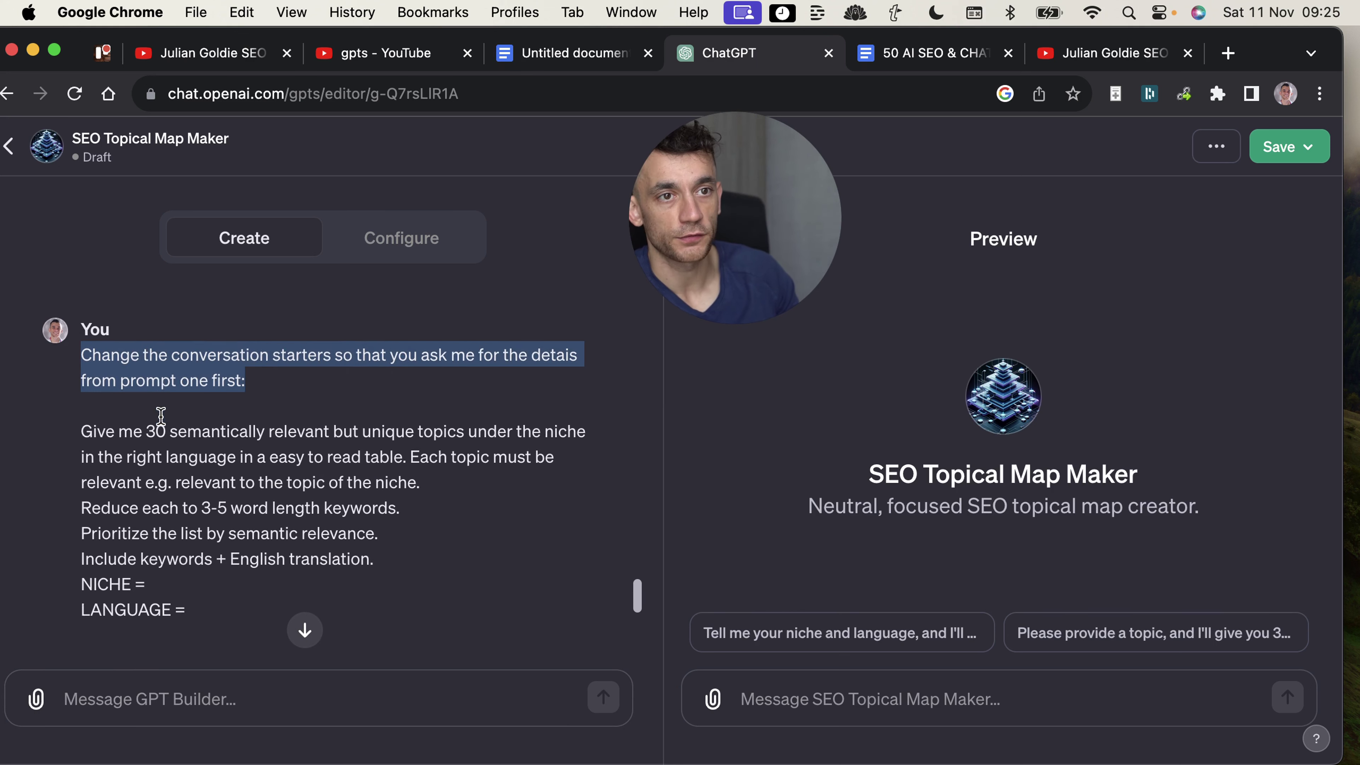
{"action": "left_click_drag", "start_coordinate": [52, 341], "coordinate": [222, 508]}
{"action": "scroll", "coordinate": [304, 590], "scroll_direction": "down", "scroll_amount": 3}
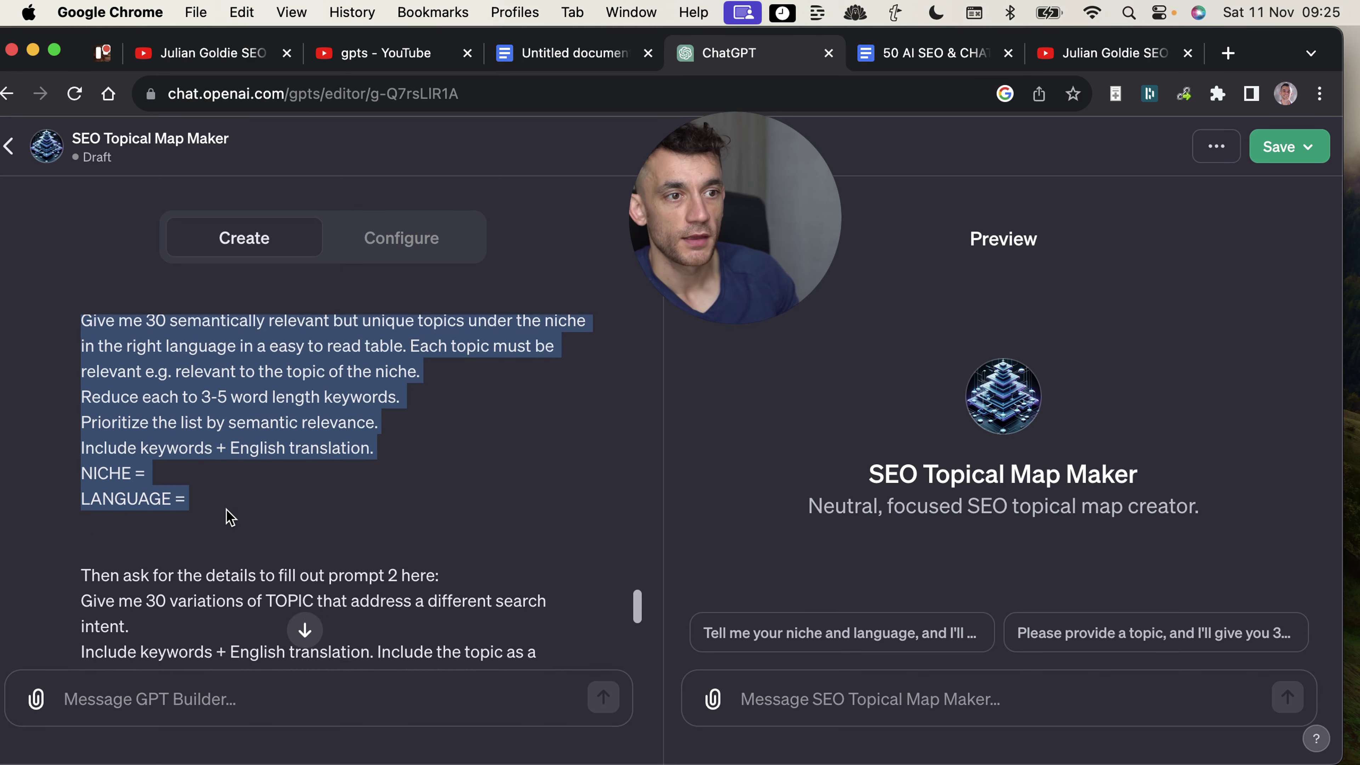
{"action": "left_click", "coordinate": [435, 495]}
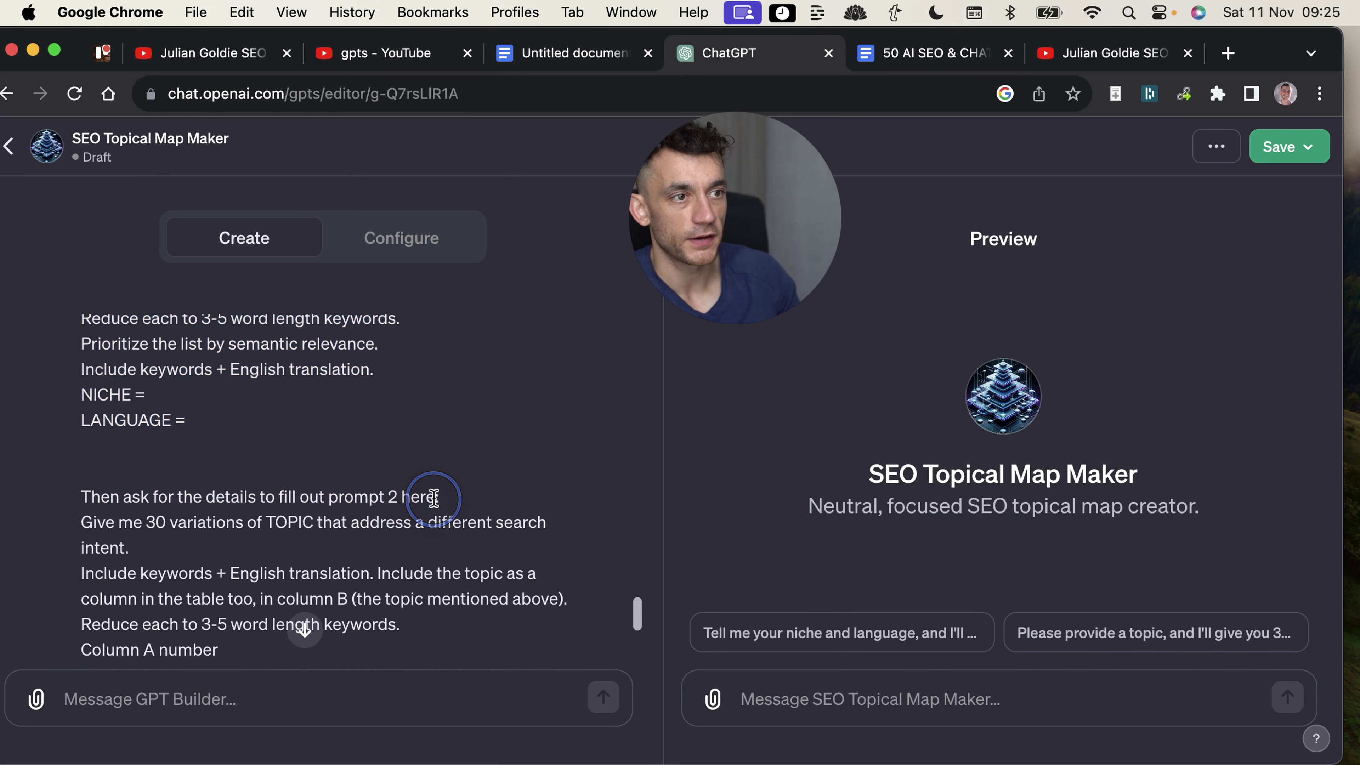
{"action": "scroll", "coordinate": [440, 514], "scroll_direction": "down", "scroll_amount": 4}
{"action": "left_click_drag", "start_coordinate": [69, 441], "coordinate": [267, 556]}
{"action": "left_click", "coordinate": [267, 555]}
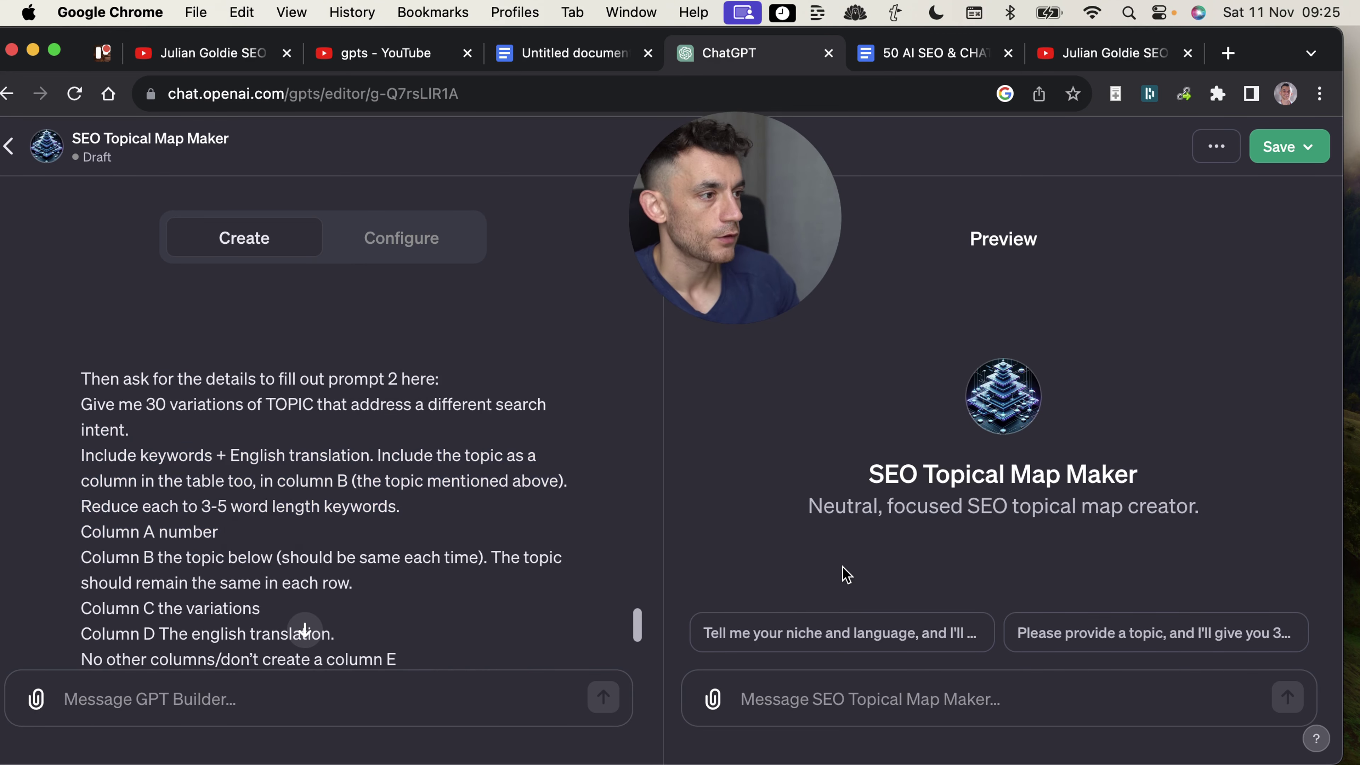
{"action": "scroll", "coordinate": [592, 623], "scroll_direction": "down", "scroll_amount": 5}
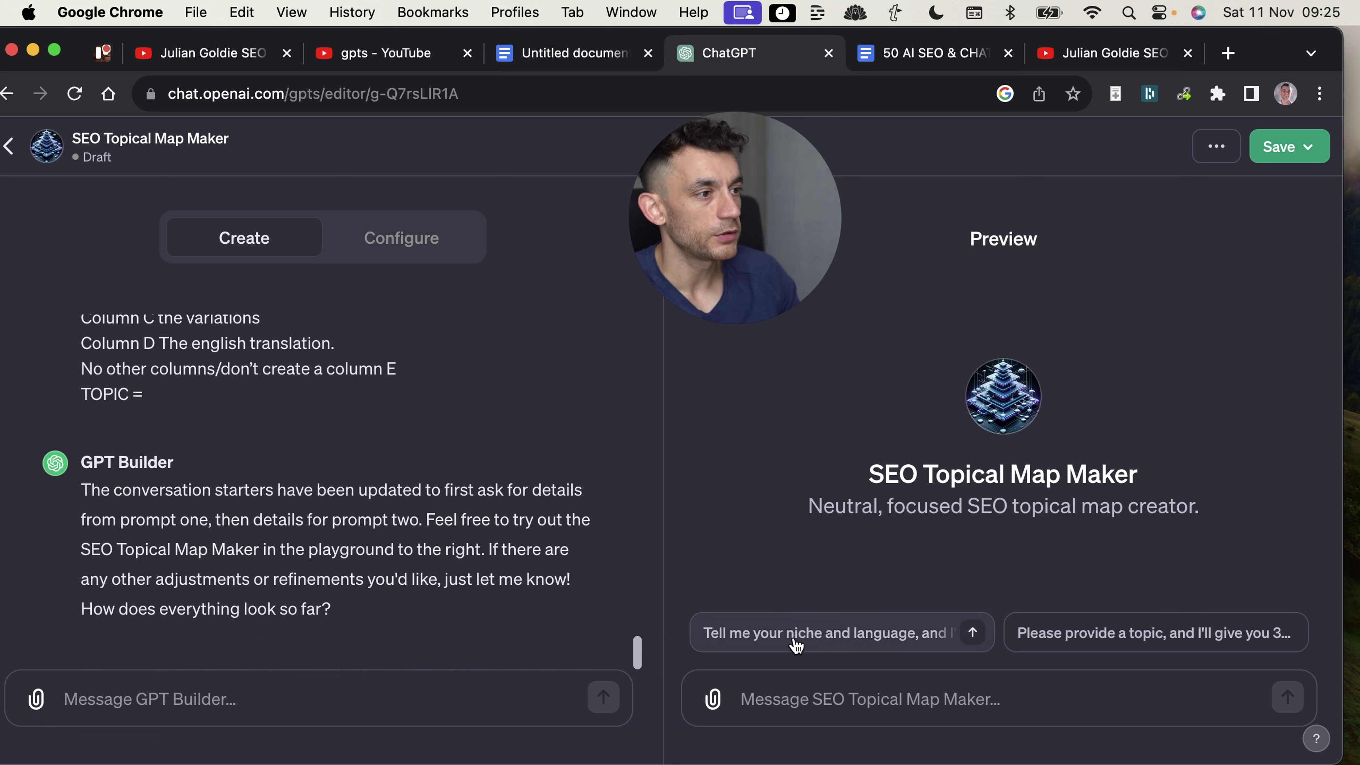
Start the niche-and-language conversation starter and send 'Spaghetti' as the niche
{"action": "left_click", "coordinate": [806, 634]}
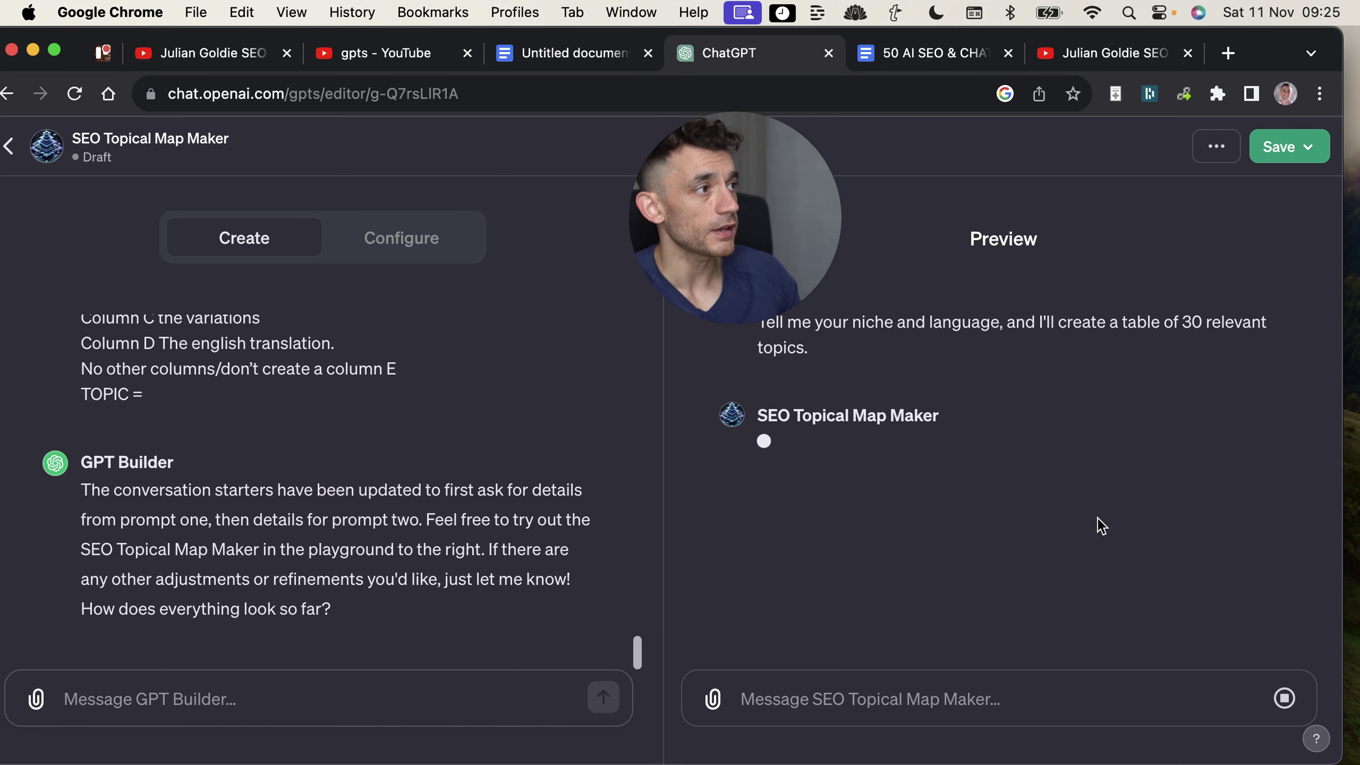
{"action": "left_click_drag", "start_coordinate": [739, 242], "coordinate": [539, 263]}
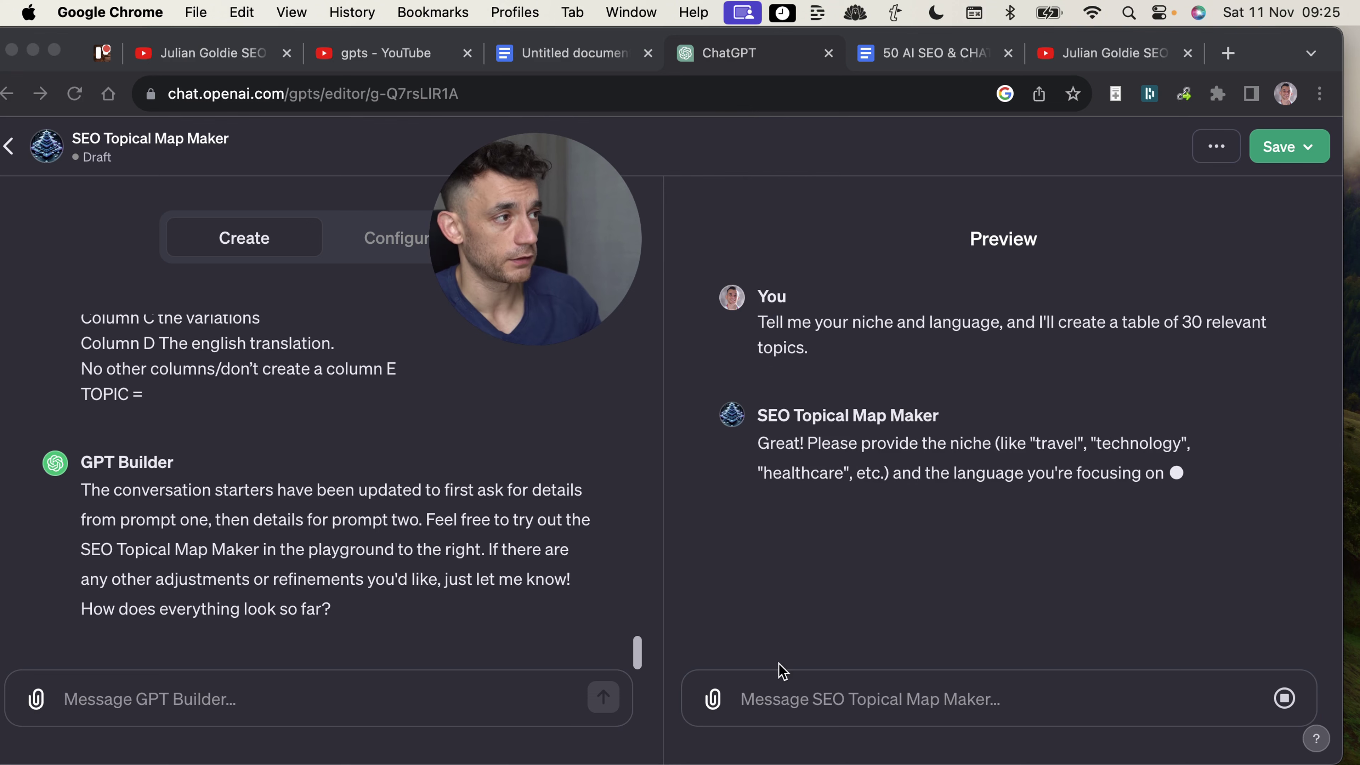
{"action": "left_click", "coordinate": [804, 715]}
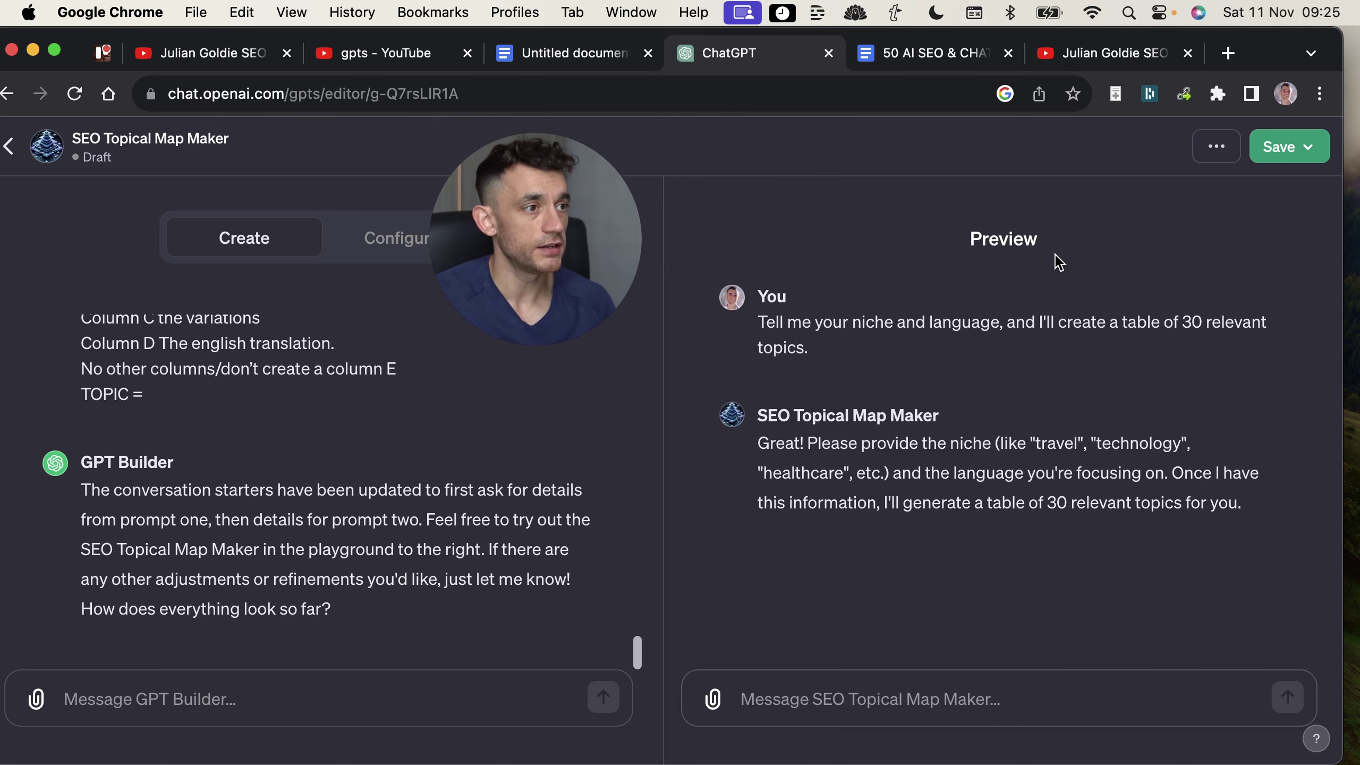
{"action": "type", "text": "Spgha"}
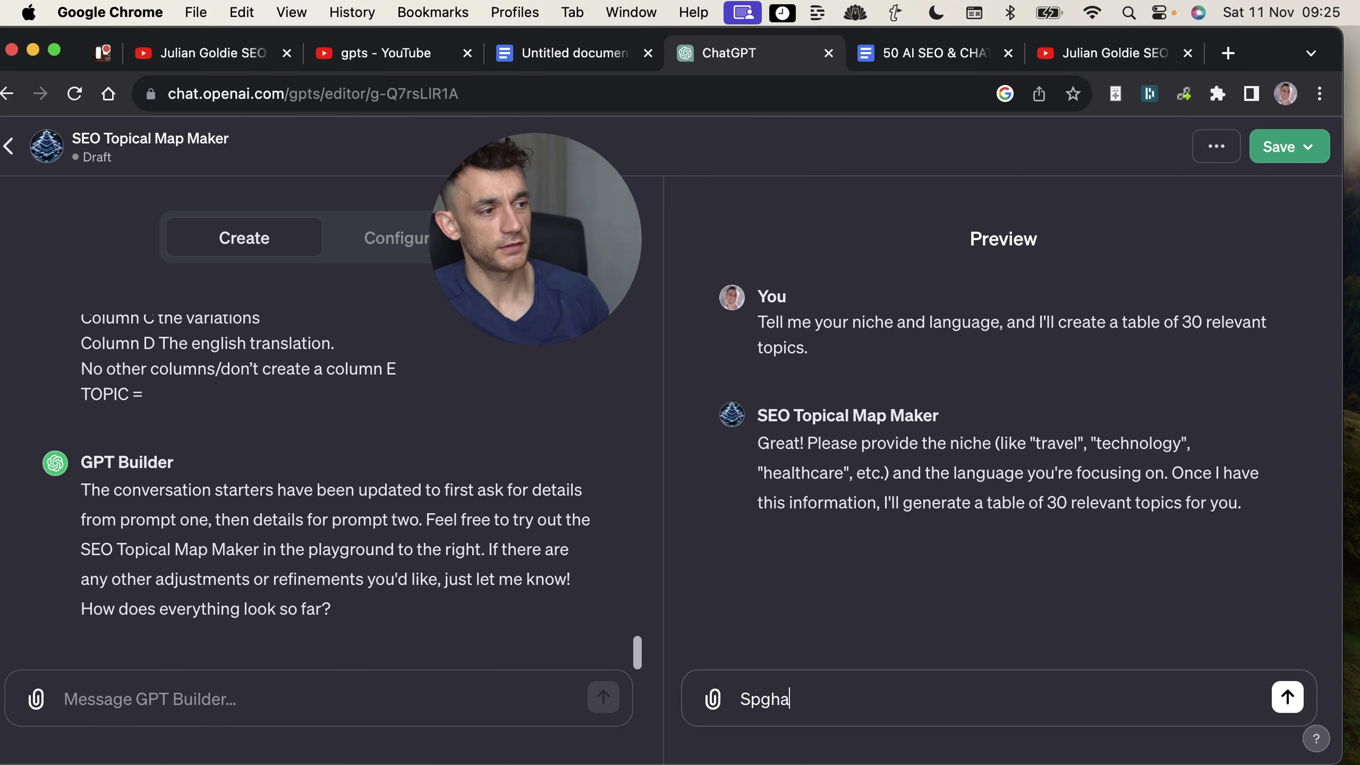
{"action": "key", "text": "BackSpace"}
{"action": "key", "text": "BackSpace"}
{"action": "key", "text": "BackSpace"}
{"action": "type", "text": "aghett"}
{"action": "key", "text": "Return"}
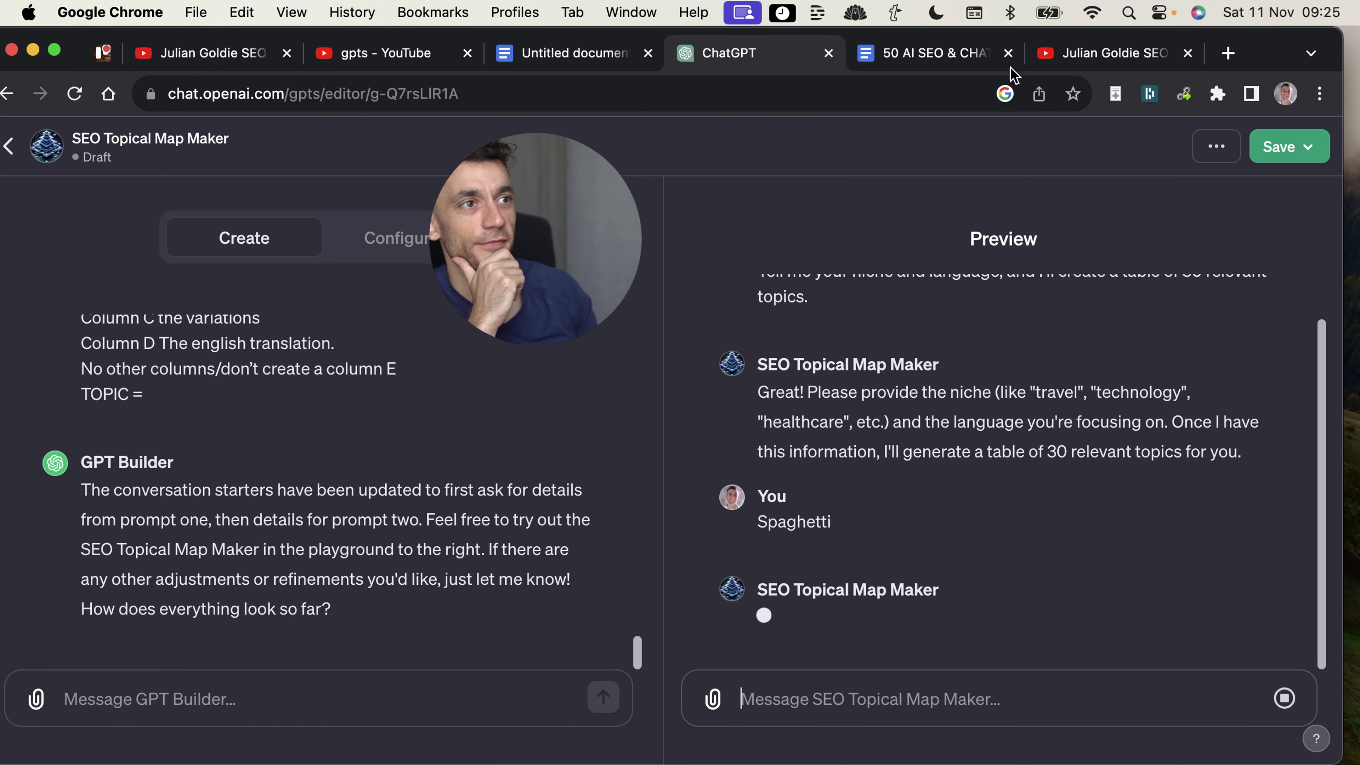
Send 'Italian' as the target language instead of English
{"action": "type", "text": "Englis"}
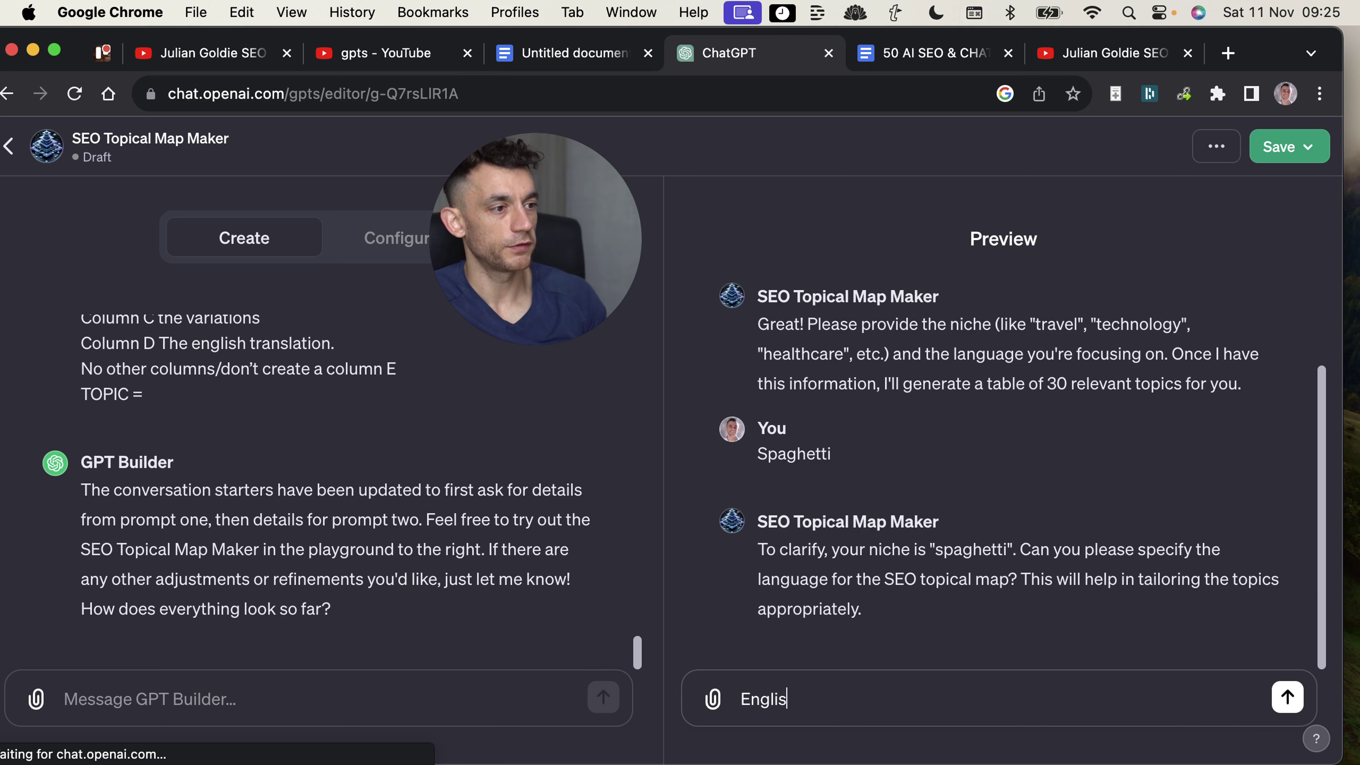
{"action": "type", "text": "h"}
{"action": "key", "text": "BackSpace"}
{"action": "key", "text": "BackSpace"}
{"action": "key", "text": "BackSpace"}
{"action": "key", "text": "BackSpace"}
{"action": "key", "text": "BackSpace"}
{"action": "key", "text": "BackSpace"}
{"action": "key", "text": "BackSpace"}
{"action": "type", "text": "Italian"}
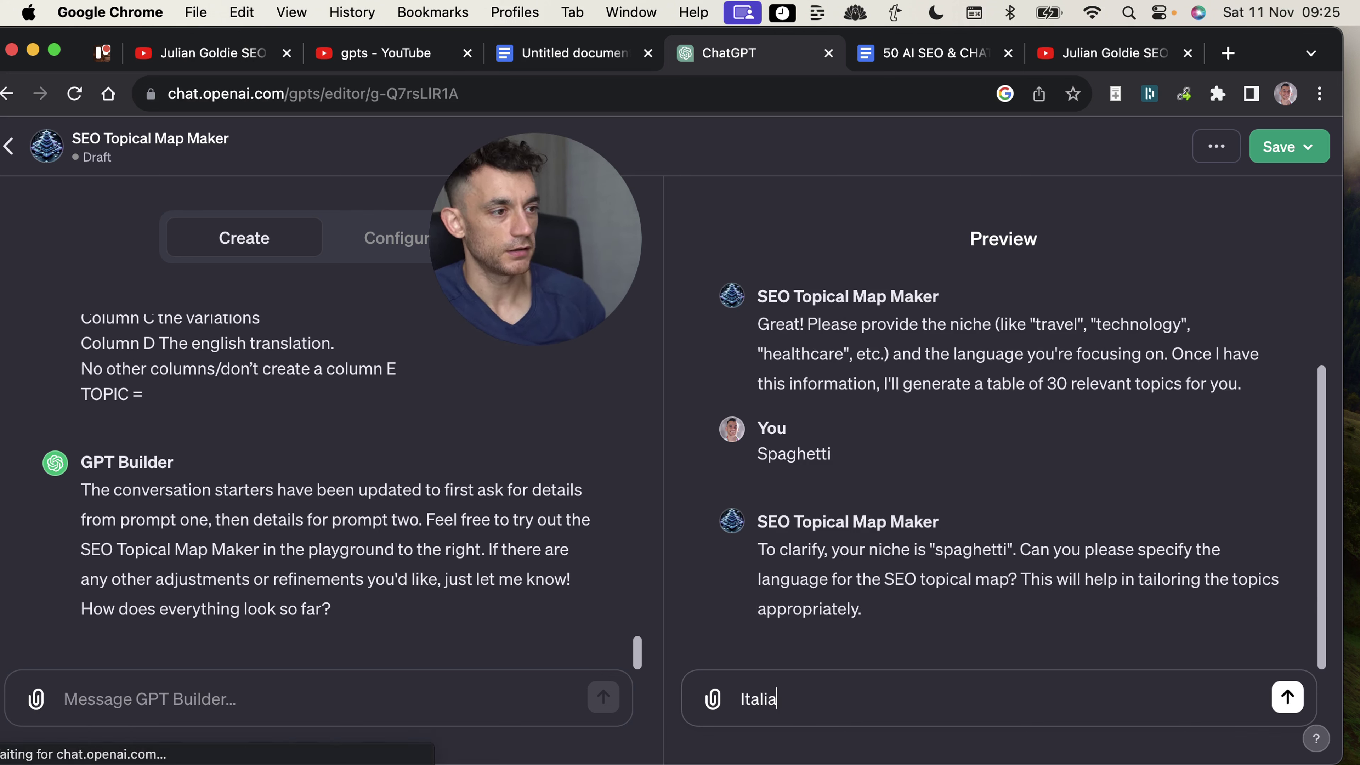
{"action": "key", "text": "Return"}
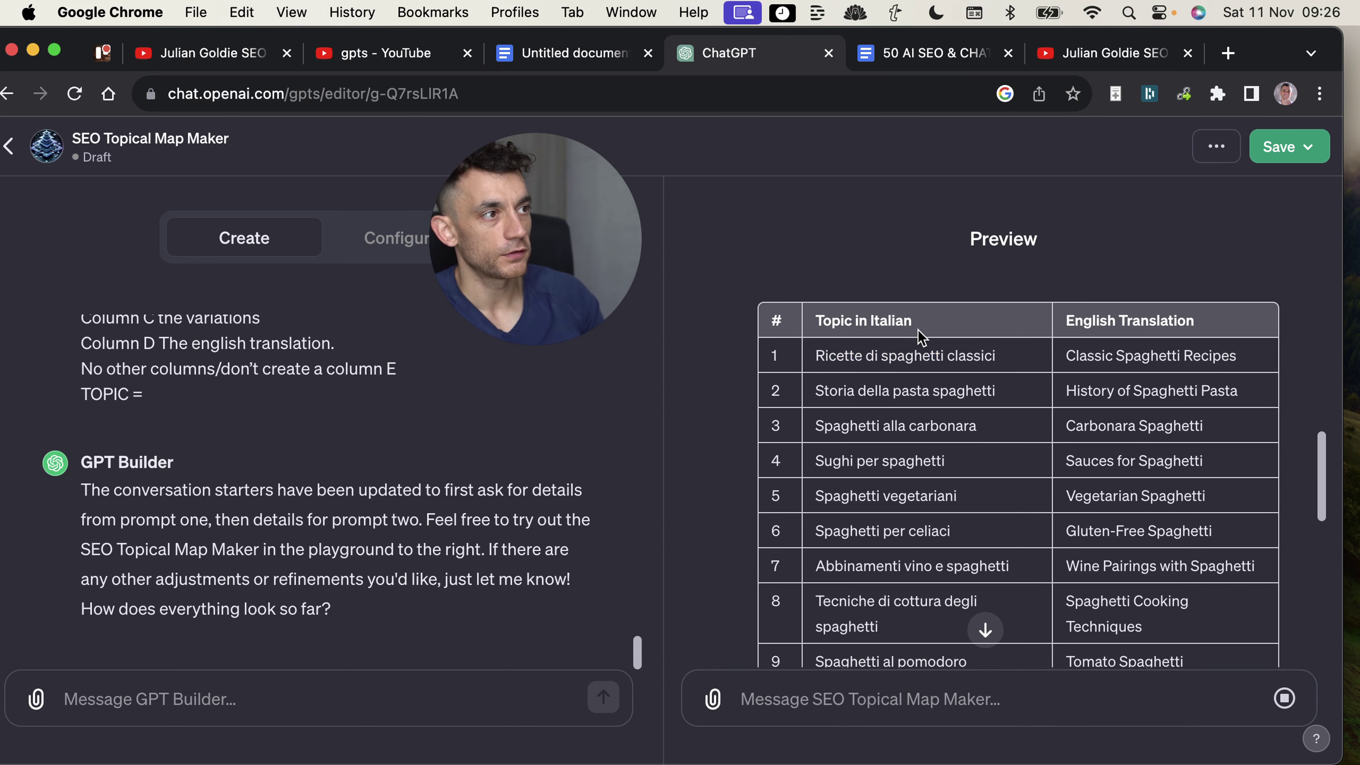
Review the Italian topic list, from Ricette di spaghetti classici to the chosen Spaghetti alla carbonara topic
{"action": "left_click_drag", "start_coordinate": [811, 356], "coordinate": [1002, 356]}
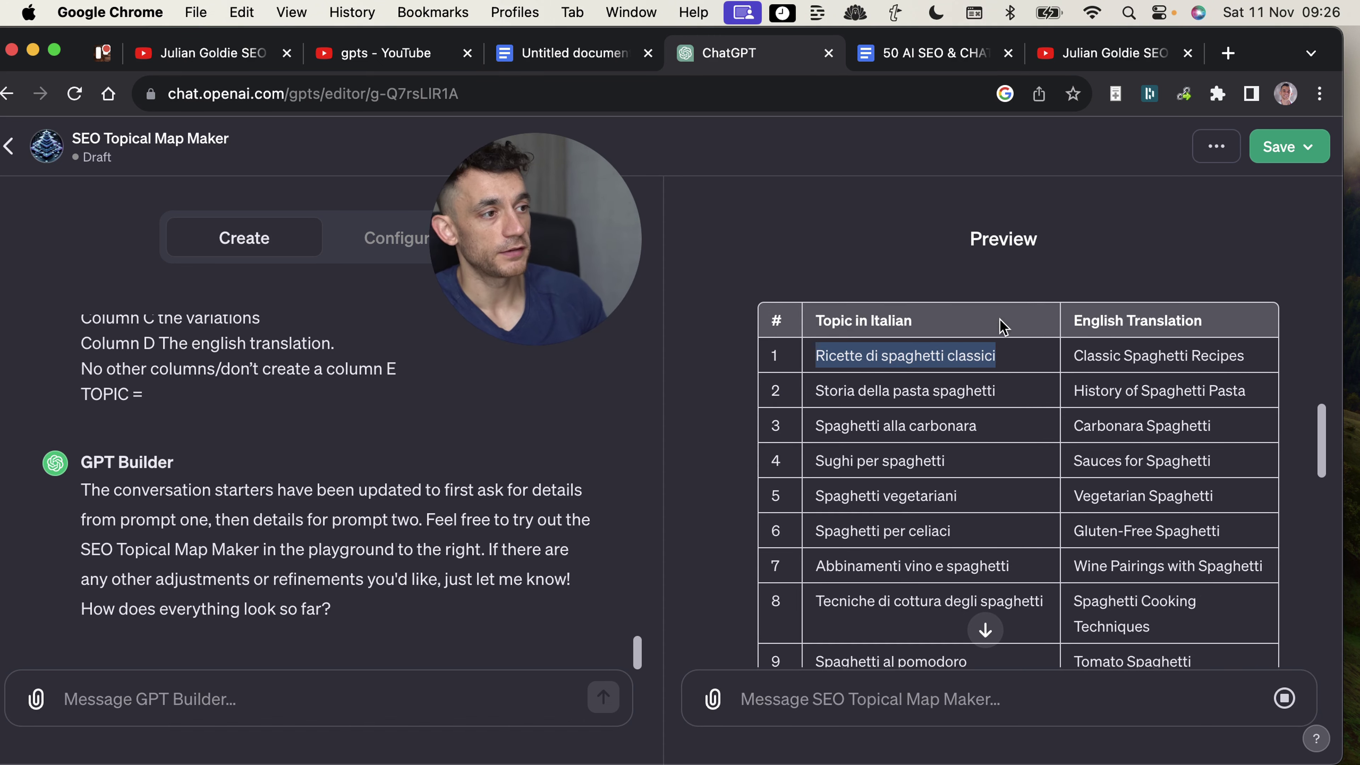
{"action": "scroll", "coordinate": [1001, 343], "scroll_direction": "down", "scroll_amount": 15}
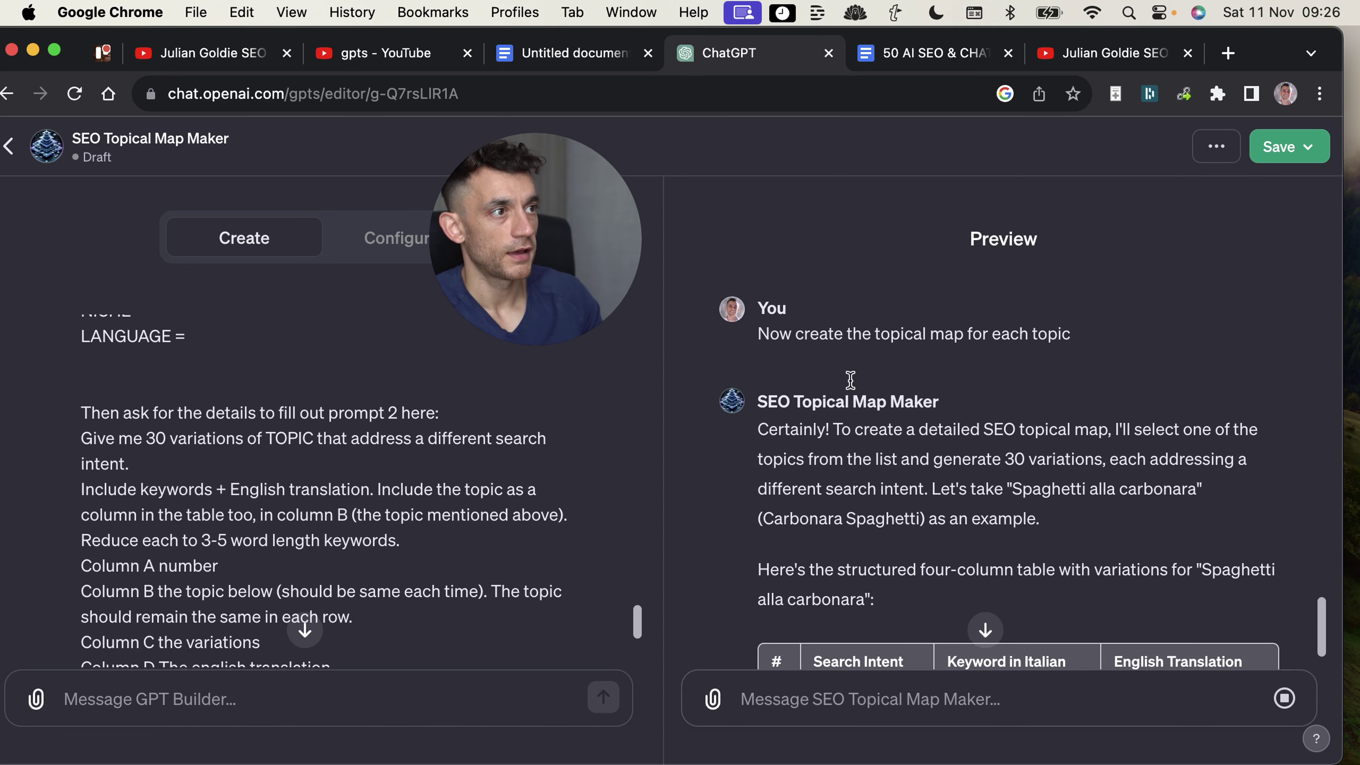
{"action": "scroll", "coordinate": [851, 378], "scroll_direction": "up", "scroll_amount": 3}
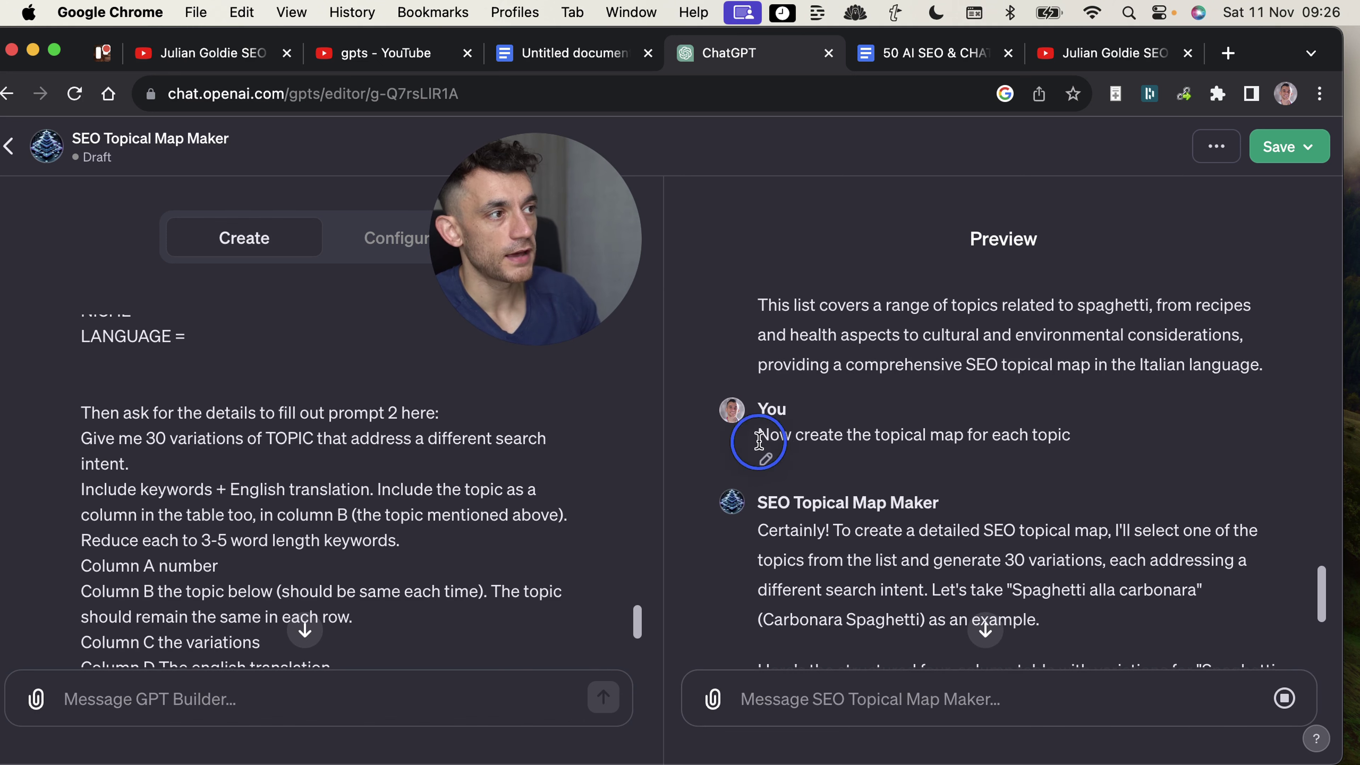
{"action": "left_click_drag", "start_coordinate": [758, 433], "coordinate": [1088, 437]}
{"action": "scroll", "coordinate": [981, 455], "scroll_direction": "down", "scroll_amount": 6}
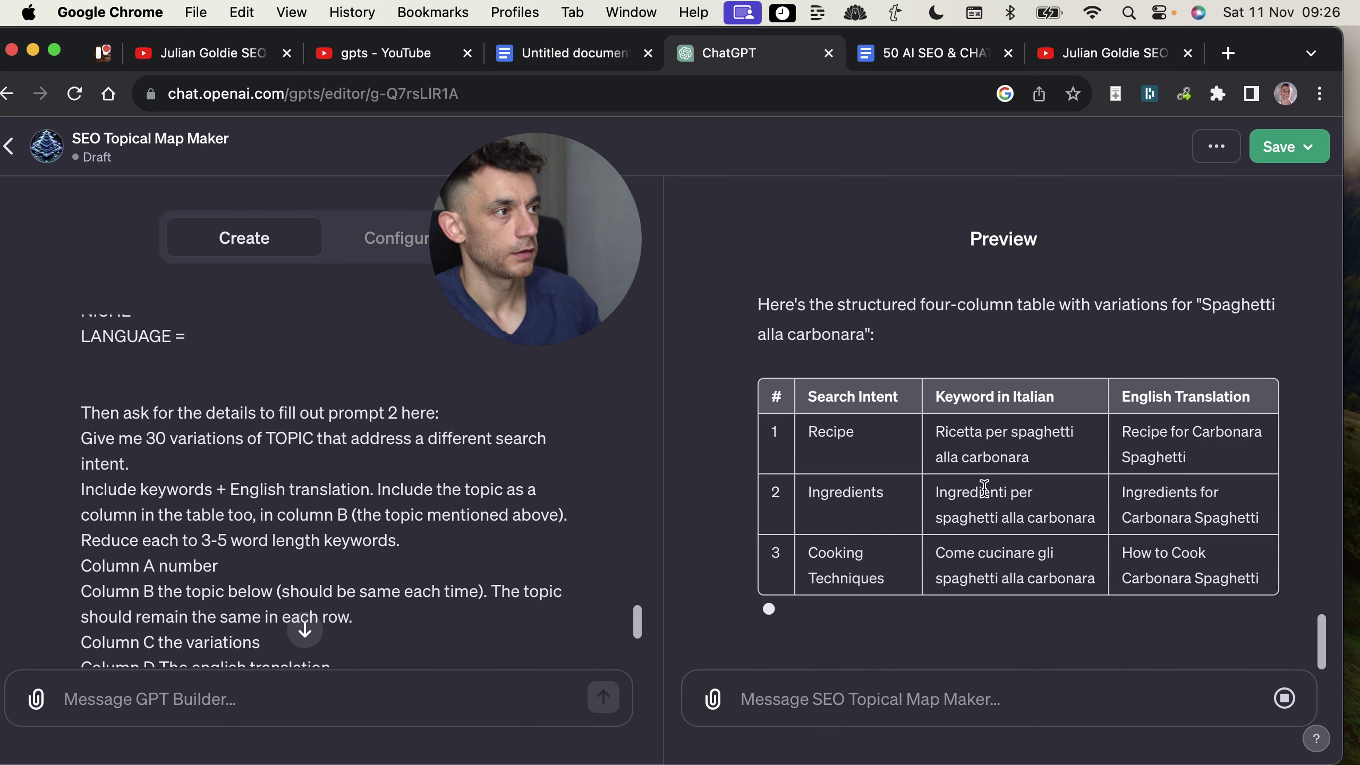
{"action": "scroll", "coordinate": [1092, 445], "scroll_direction": "up", "scroll_amount": 5}
{"action": "left_click_drag", "start_coordinate": [1112, 437], "coordinate": [931, 504]}
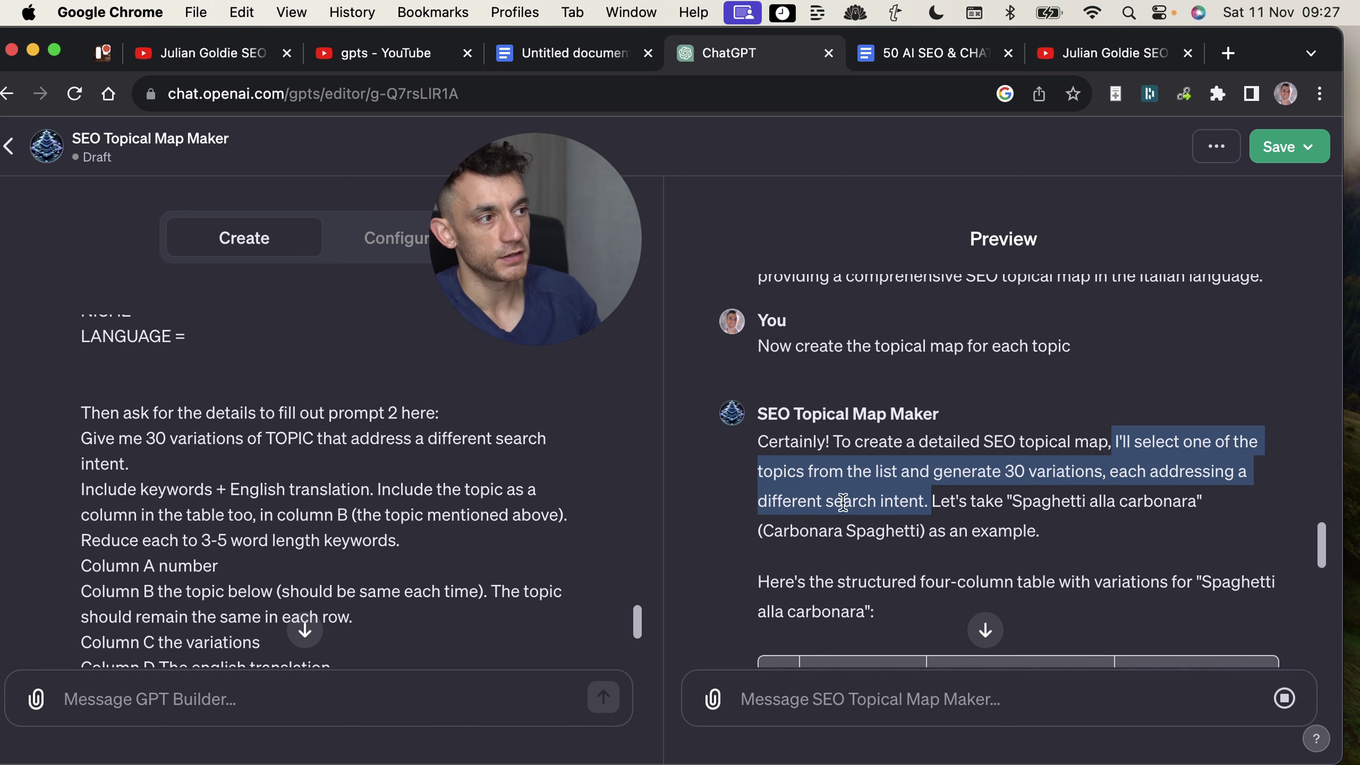
{"action": "scroll", "coordinate": [859, 621], "scroll_direction": "up", "scroll_amount": 2}
{"action": "scroll", "coordinate": [969, 536], "scroll_direction": "down", "scroll_amount": 3}
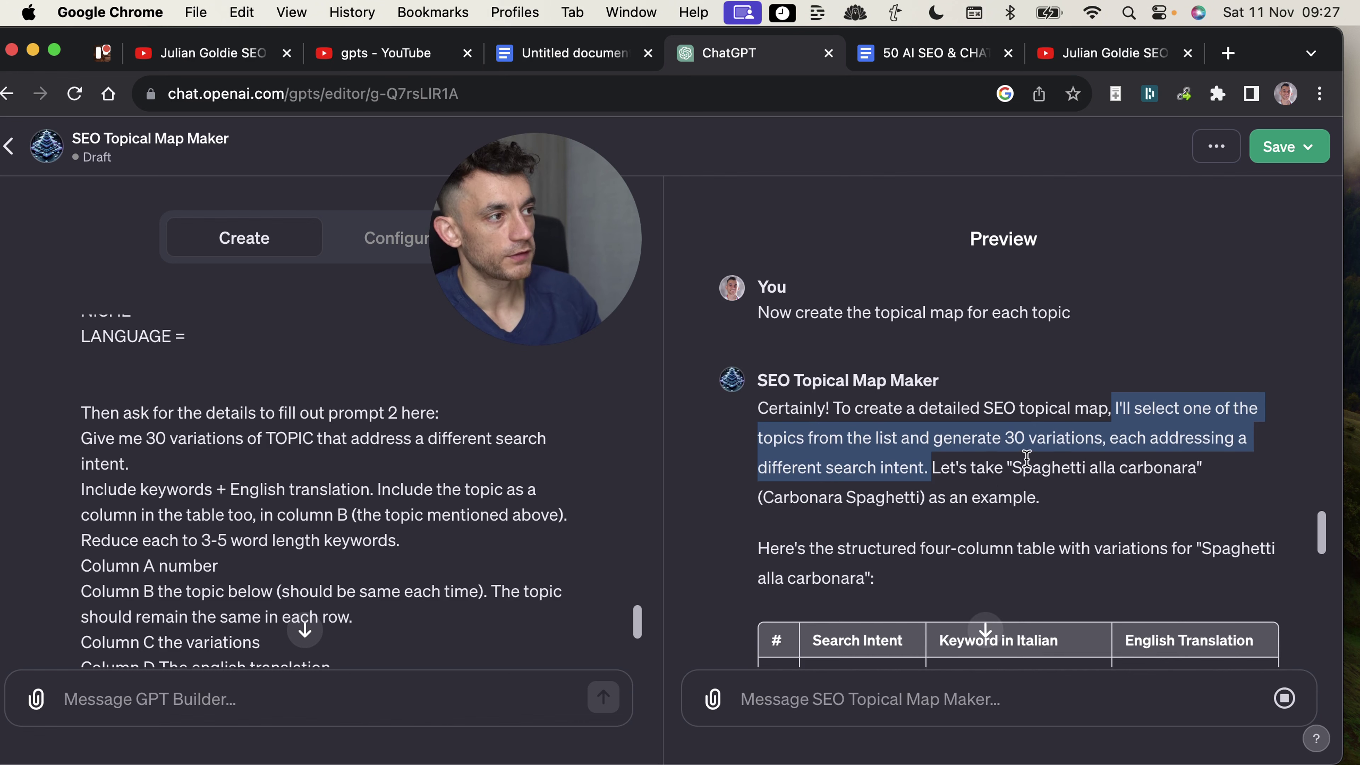
{"action": "left_click_drag", "start_coordinate": [1020, 461], "coordinate": [1205, 469]}
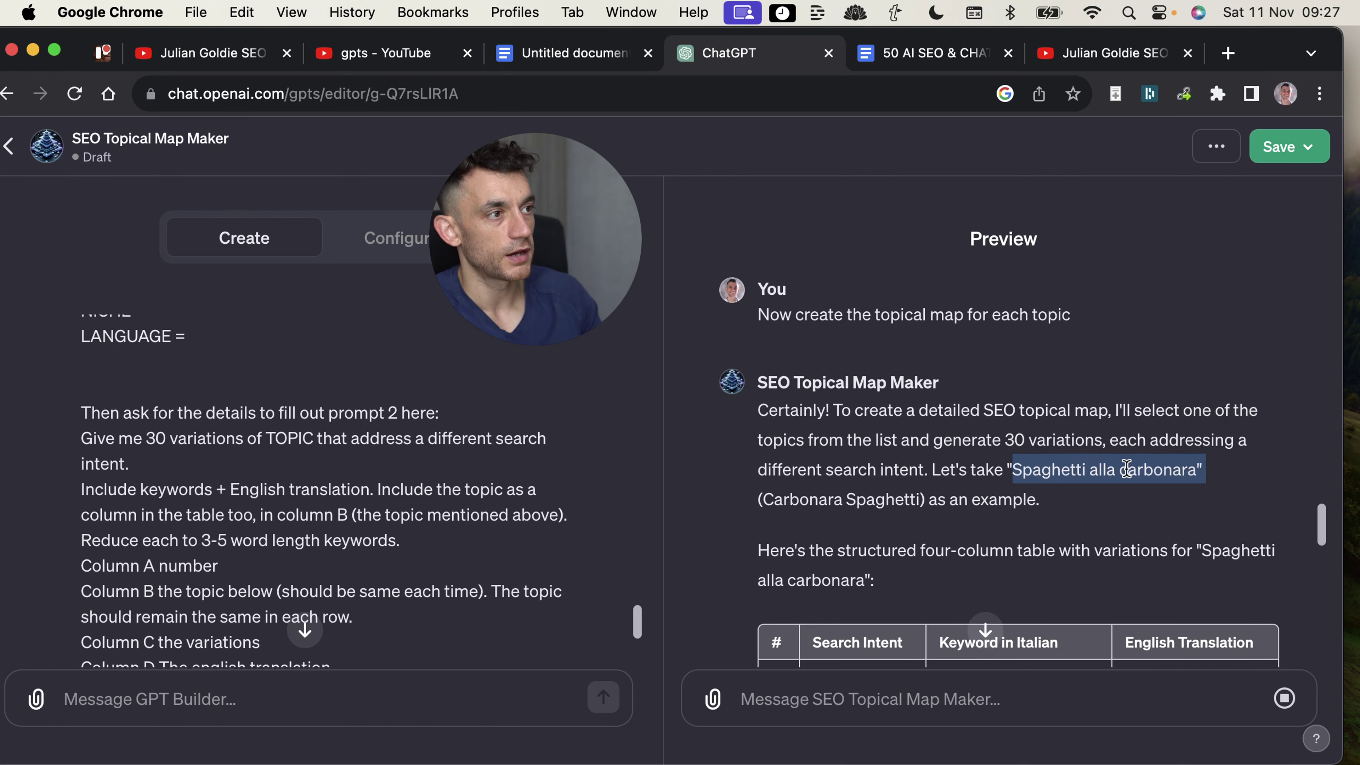
{"action": "scroll", "coordinate": [880, 514], "scroll_direction": "down", "scroll_amount": 20}
{"action": "scroll", "coordinate": [878, 514], "scroll_direction": "up", "scroll_amount": 20}
Read through the 30-row carbonara table, including its Recipe and Cooking Techniques search intents
{"action": "left_click_drag", "start_coordinate": [975, 390], "coordinate": [797, 391]}
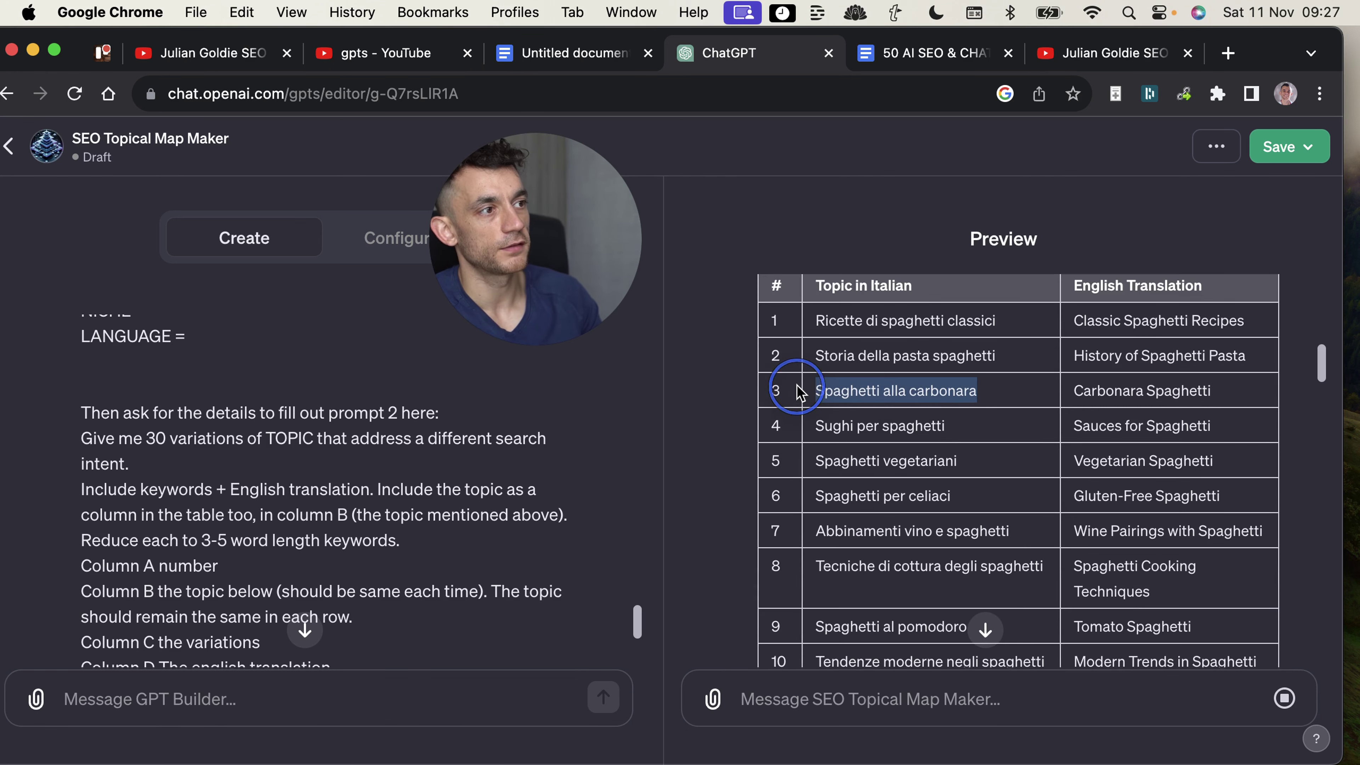
{"action": "scroll", "coordinate": [936, 547], "scroll_direction": "down", "scroll_amount": 20}
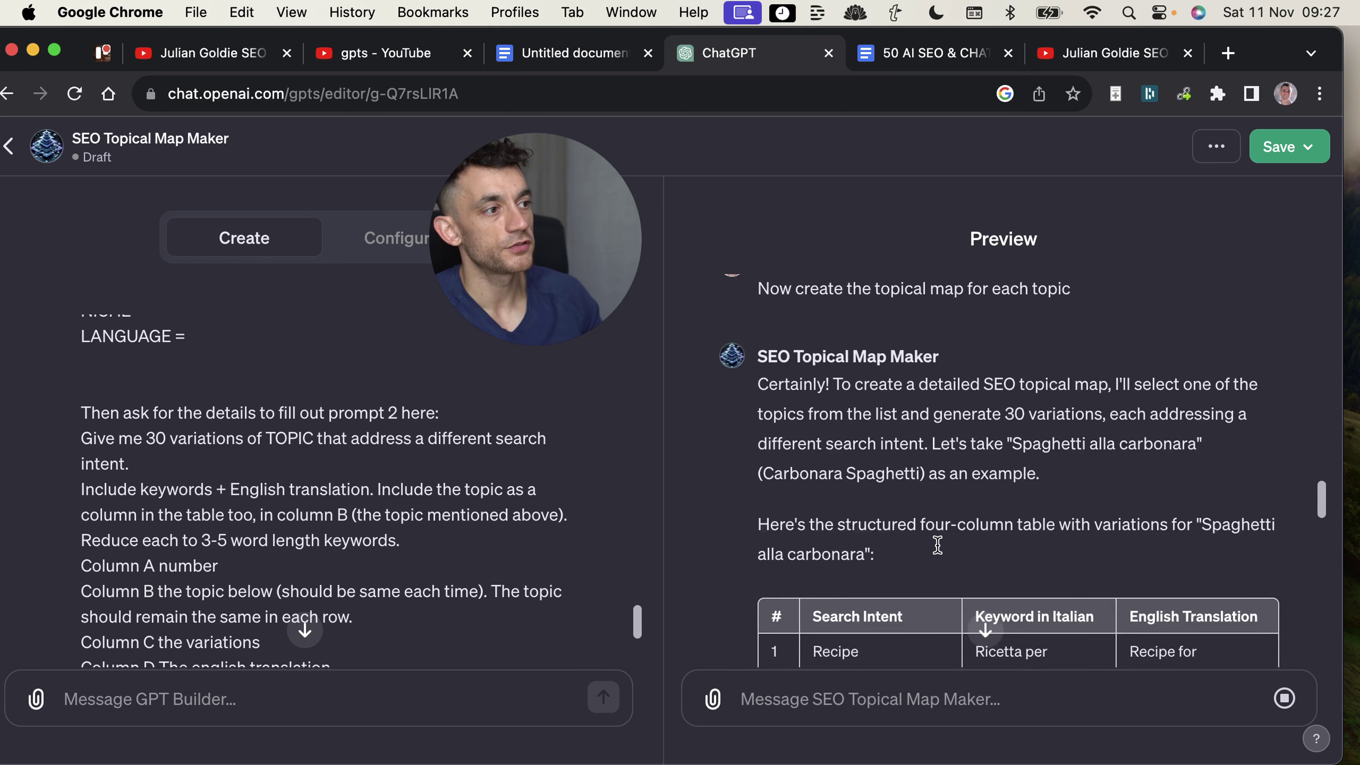
{"action": "scroll", "coordinate": [940, 554], "scroll_direction": "up", "scroll_amount": 7}
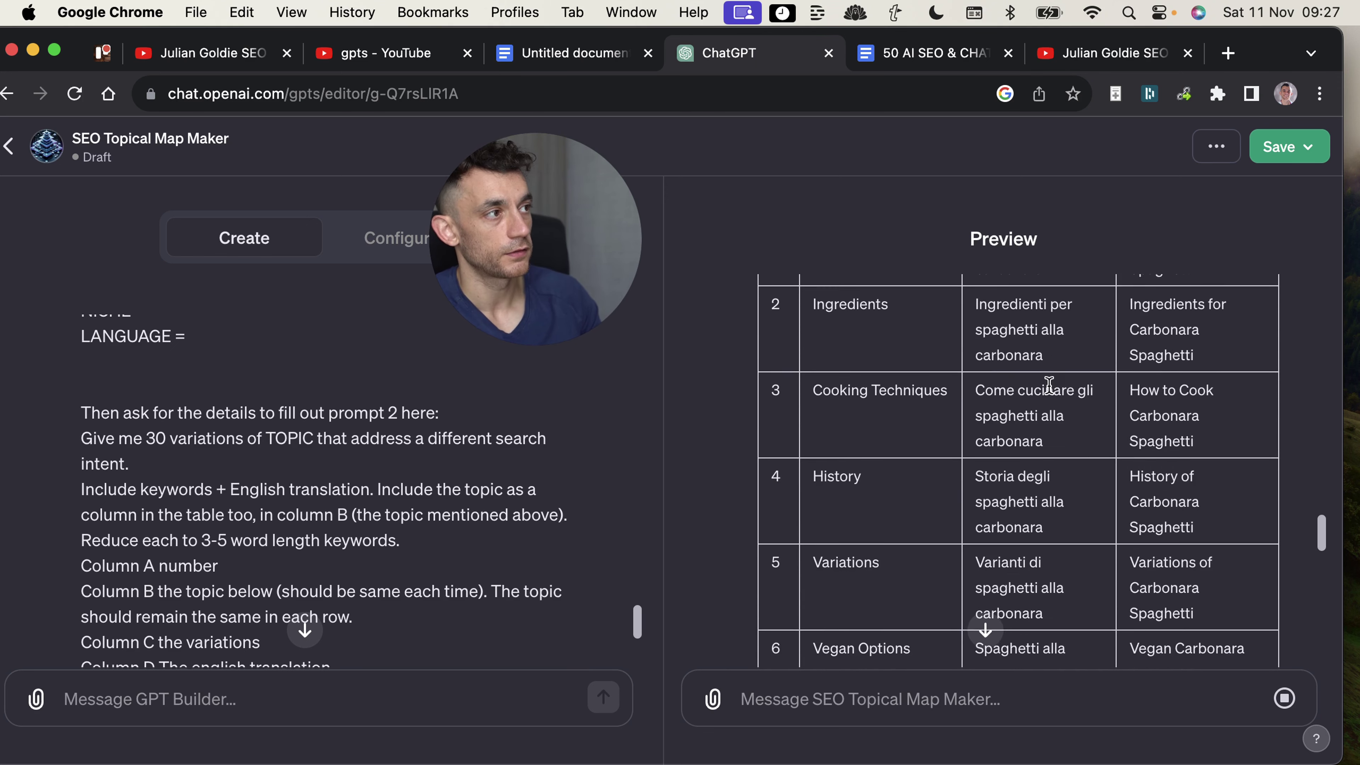
{"action": "double_click", "coordinate": [842, 352]}
{"action": "left_click", "coordinate": [842, 456]}
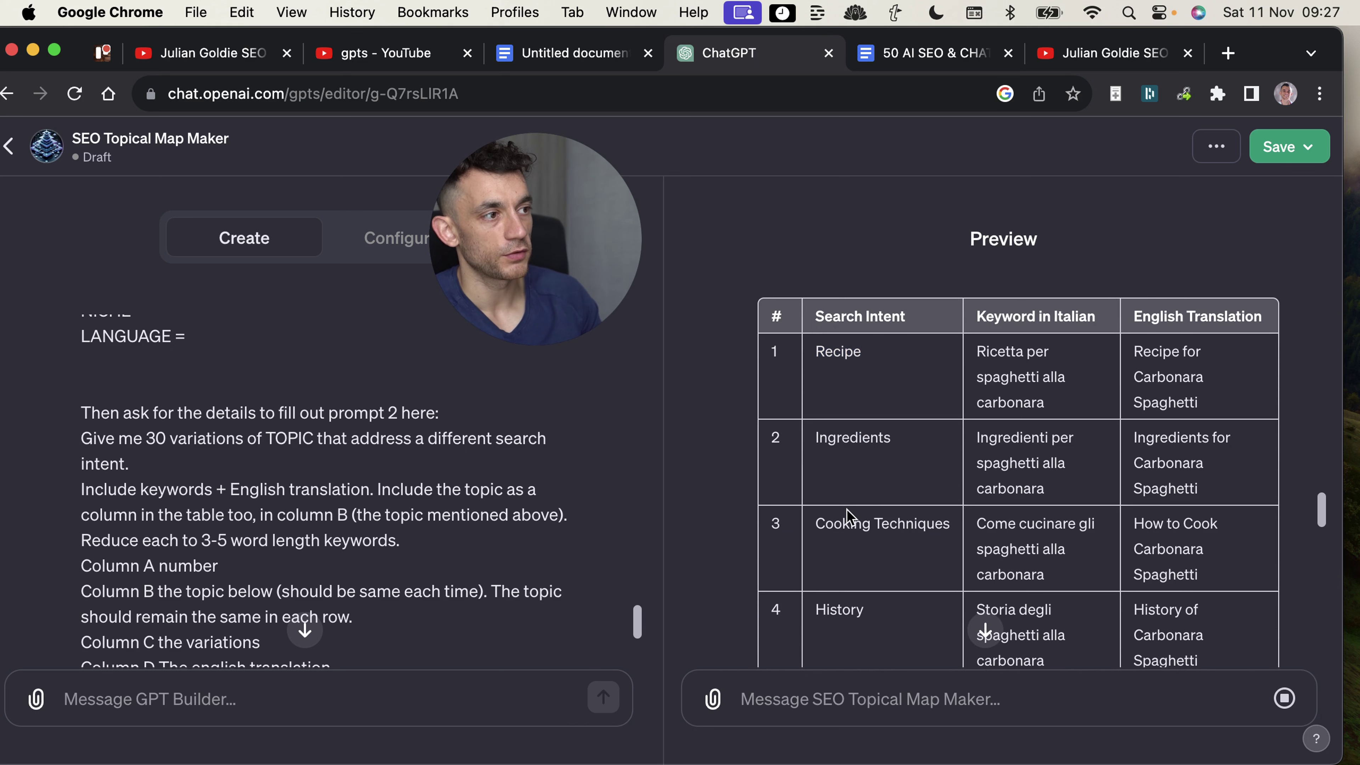
{"action": "left_click", "coordinate": [848, 523]}
{"action": "scroll", "coordinate": [848, 522], "scroll_direction": "down", "scroll_amount": 2}
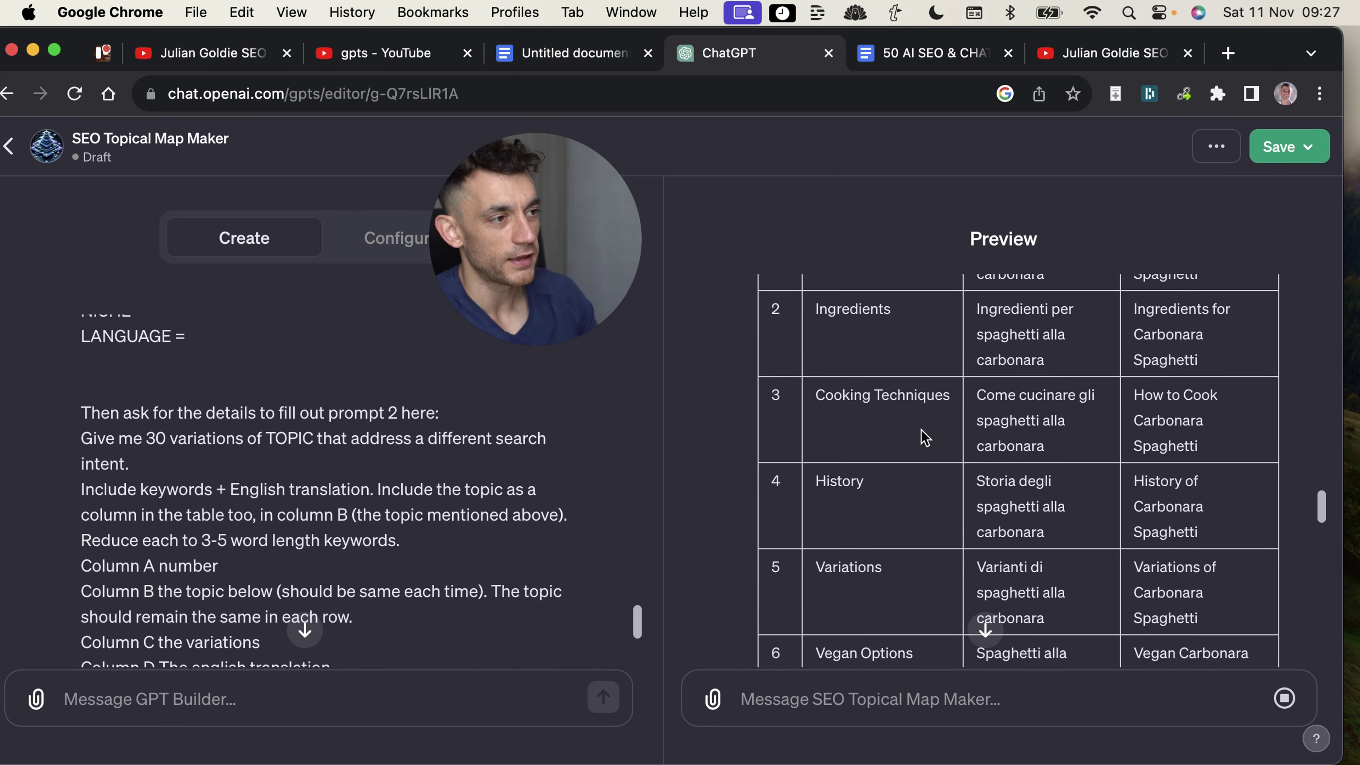
{"action": "scroll", "coordinate": [926, 437], "scroll_direction": "down", "scroll_amount": 20}
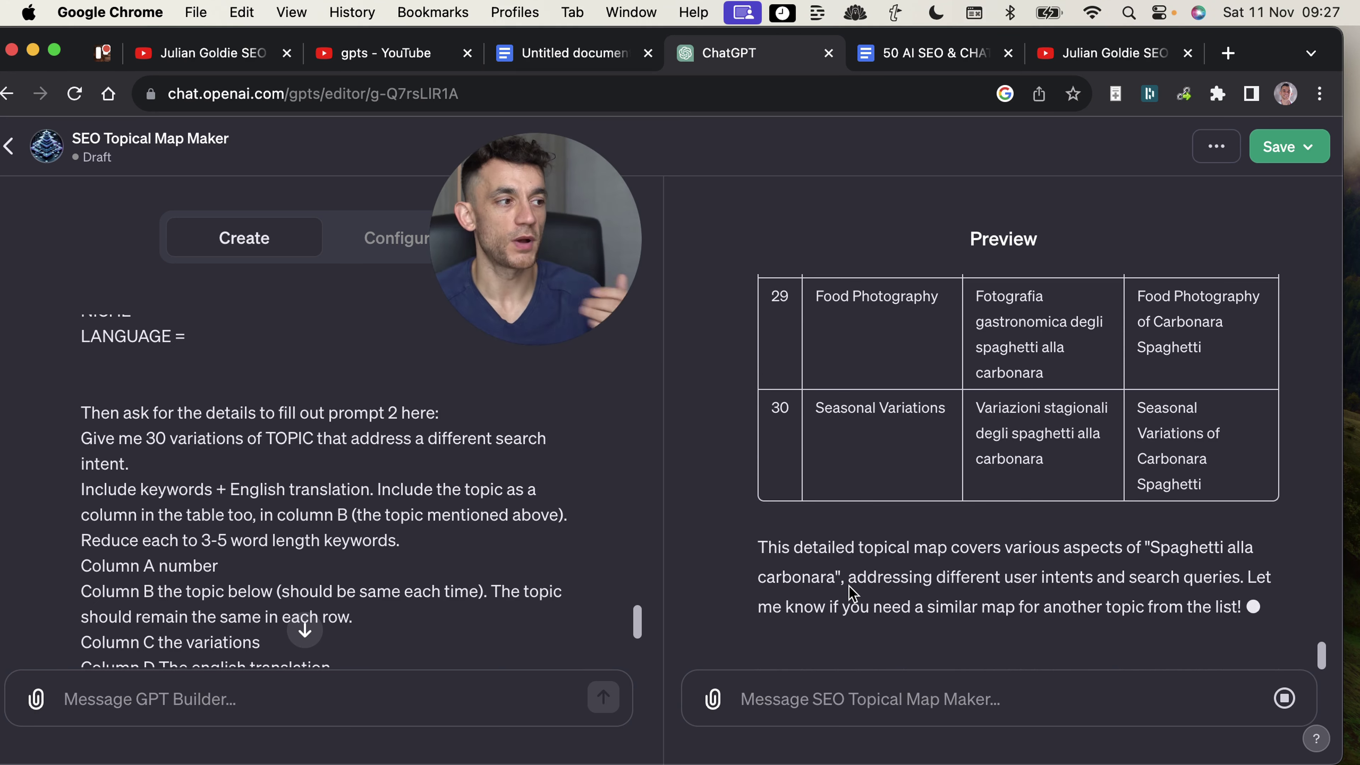
{"action": "scroll", "coordinate": [980, 616], "scroll_direction": "up", "scroll_amount": 20}
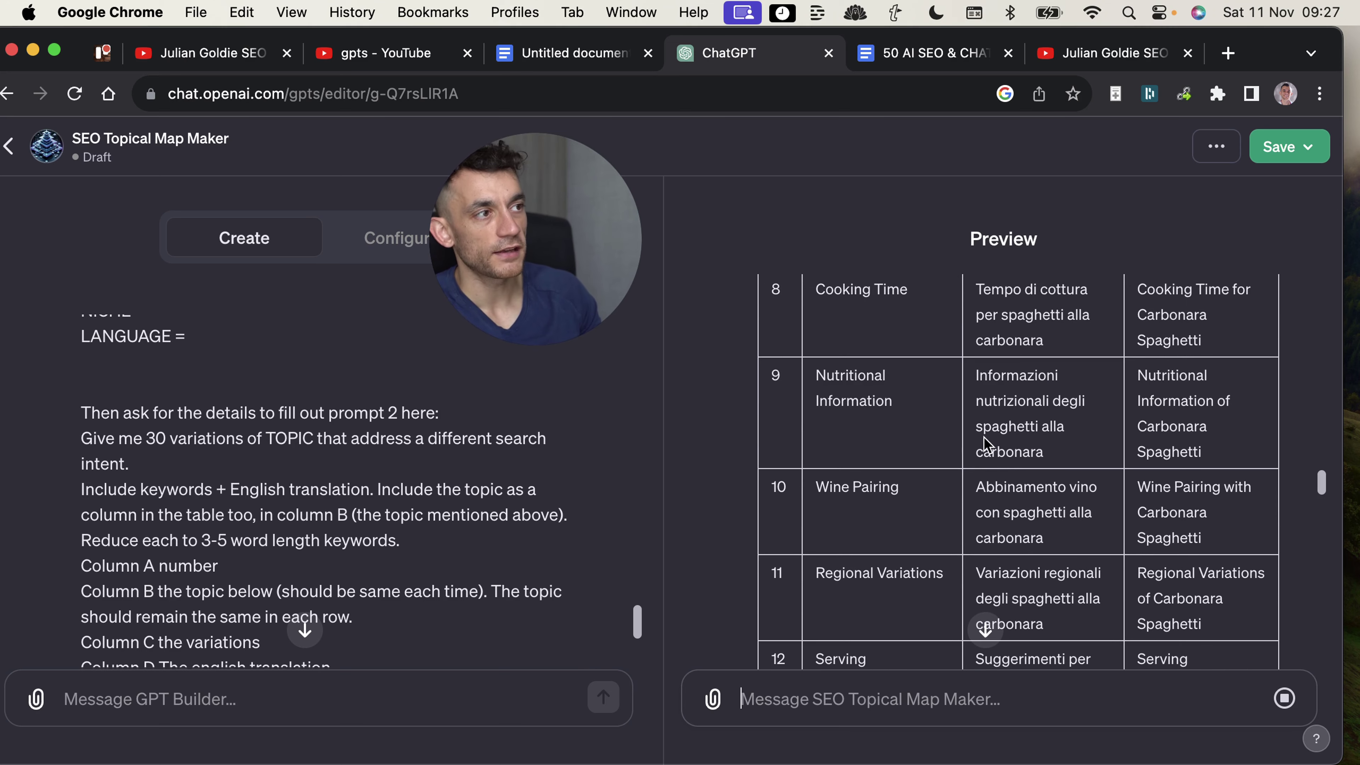
{"action": "scroll", "coordinate": [948, 462], "scroll_direction": "up", "scroll_amount": 15}
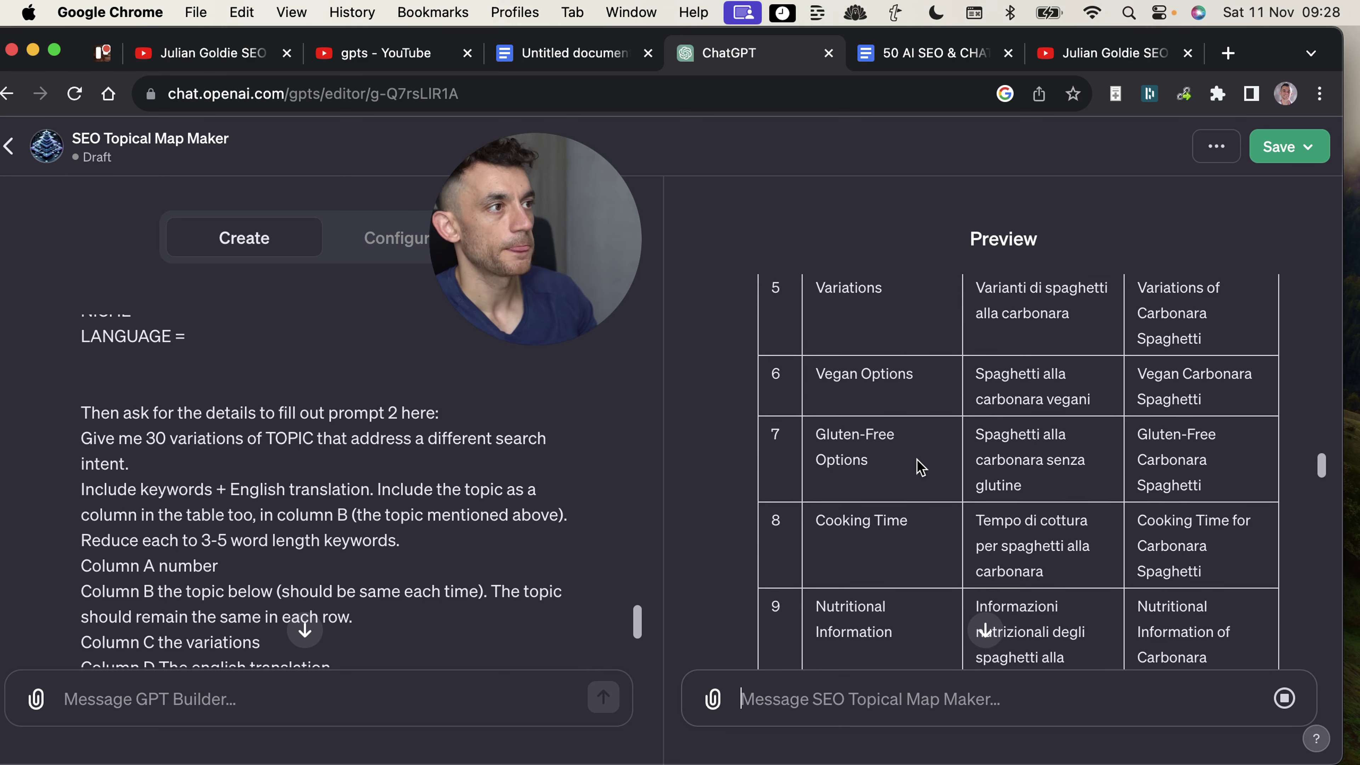
Review the all-topics request and the first map entries, such as the Historical origins description
{"action": "scroll", "coordinate": [975, 434], "scroll_direction": "down", "scroll_amount": 5}
{"action": "scroll", "coordinate": [968, 437], "scroll_direction": "up", "scroll_amount": 3}
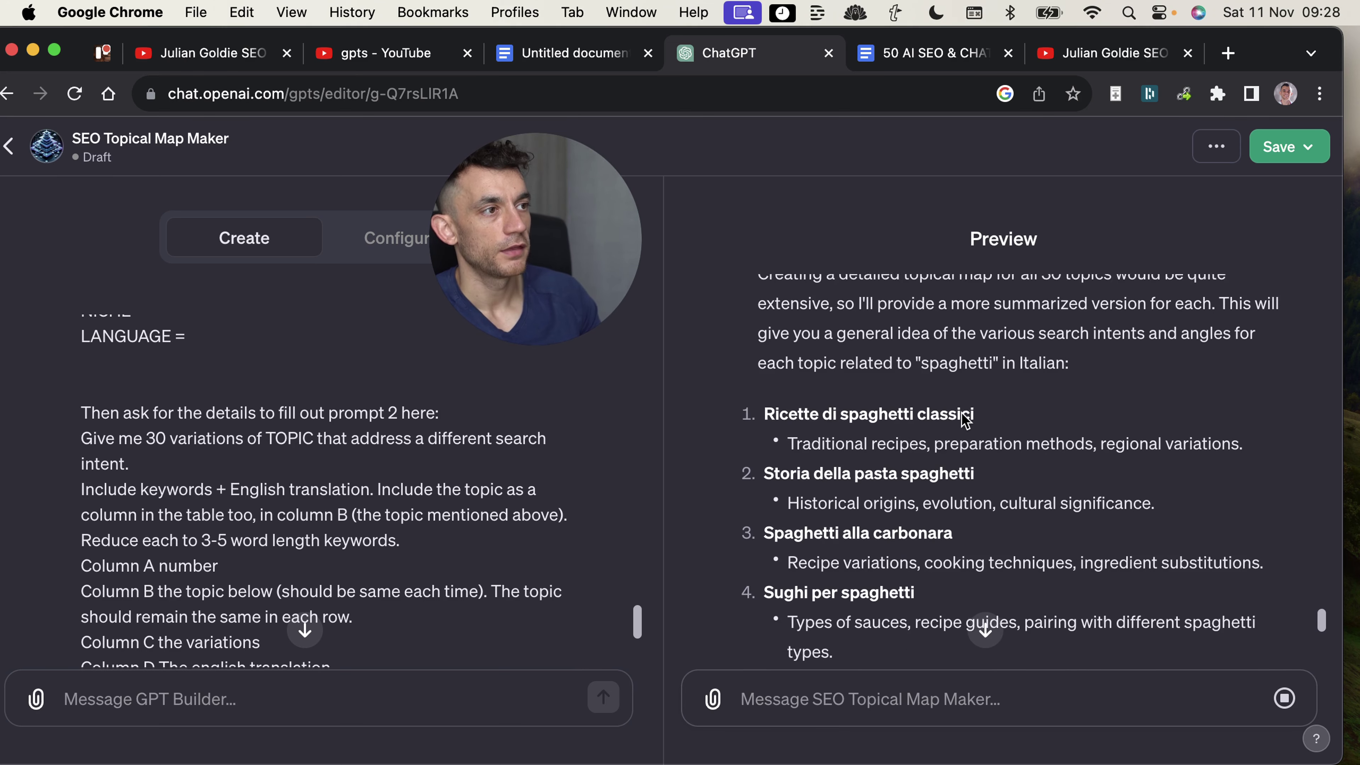
{"action": "scroll", "coordinate": [814, 413], "scroll_direction": "up", "scroll_amount": 2}
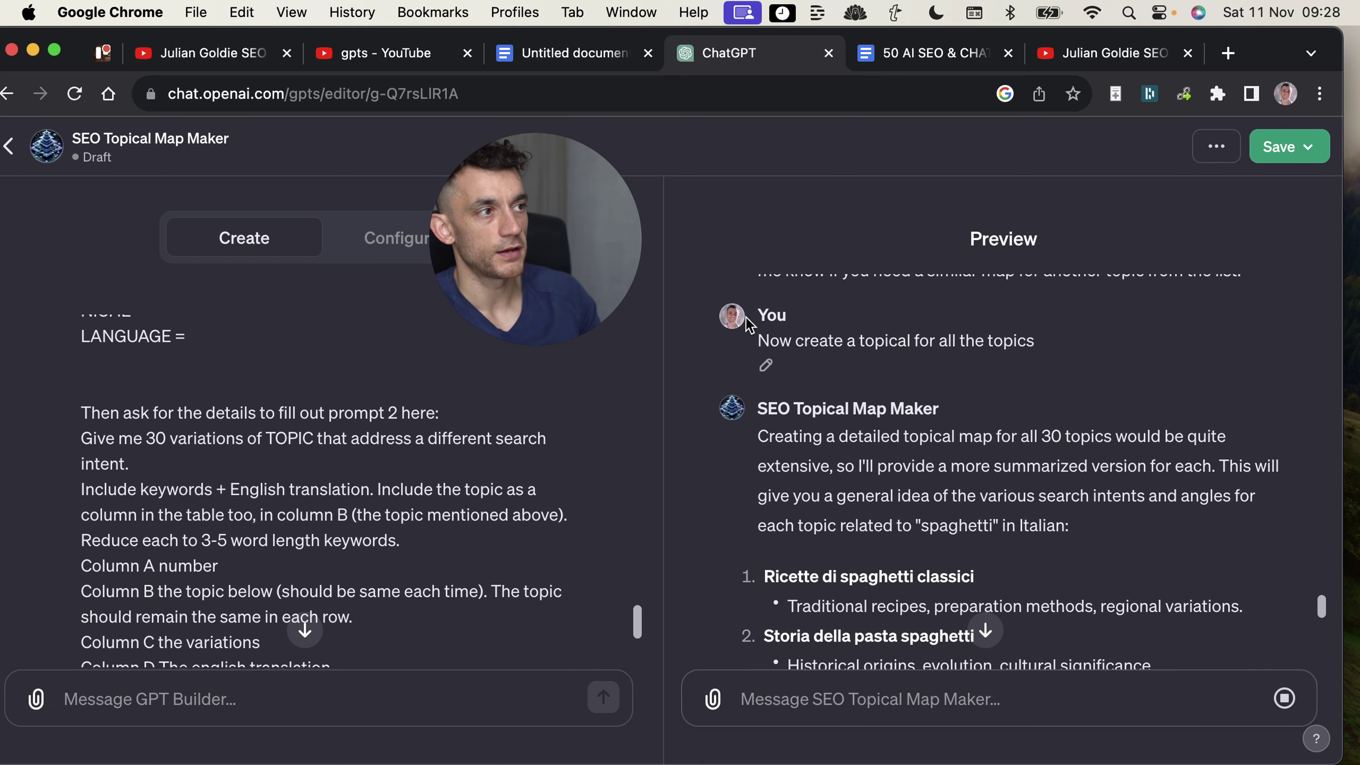
{"action": "left_click_drag", "start_coordinate": [779, 341], "coordinate": [1100, 343]}
{"action": "left_click_drag", "start_coordinate": [764, 576], "coordinate": [1243, 606]}
{"action": "scroll", "coordinate": [862, 375], "scroll_direction": "down", "scroll_amount": 5}
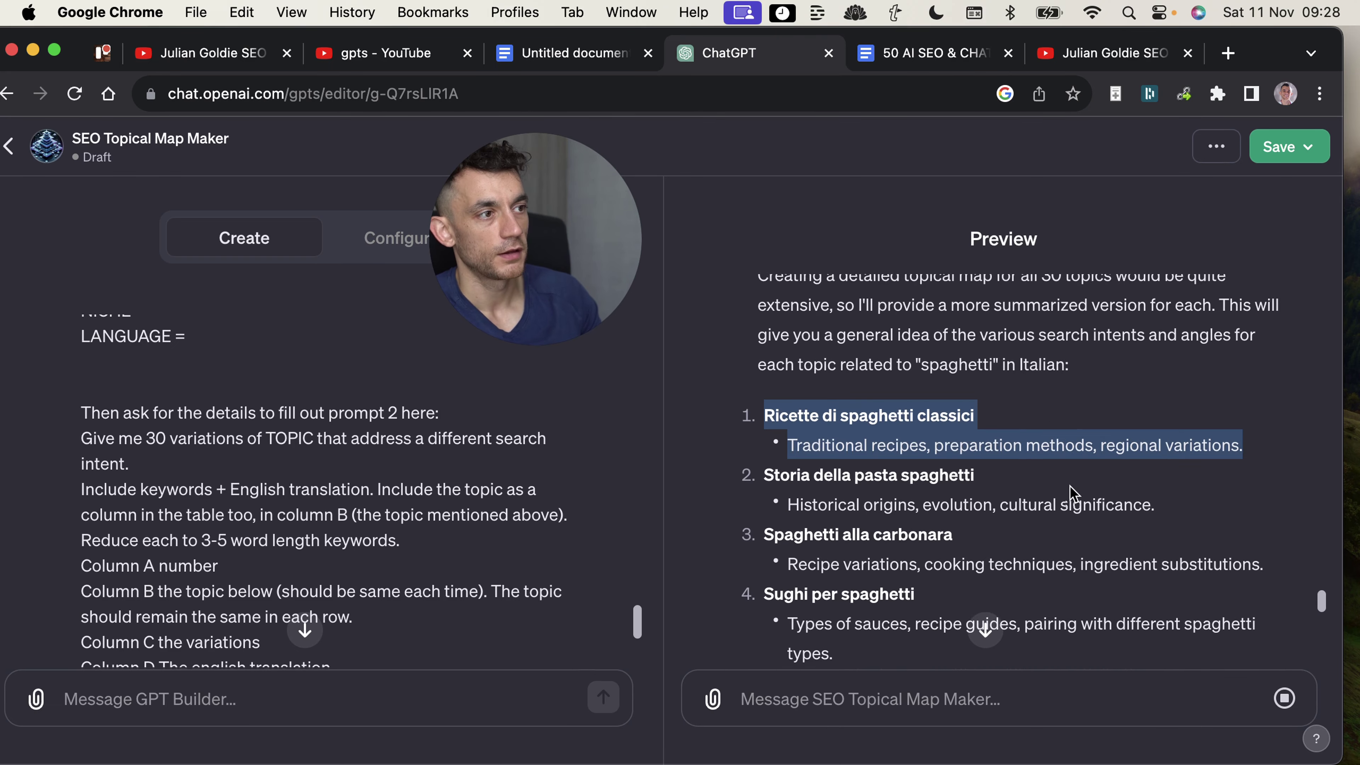
{"action": "left_click", "coordinate": [937, 345]}
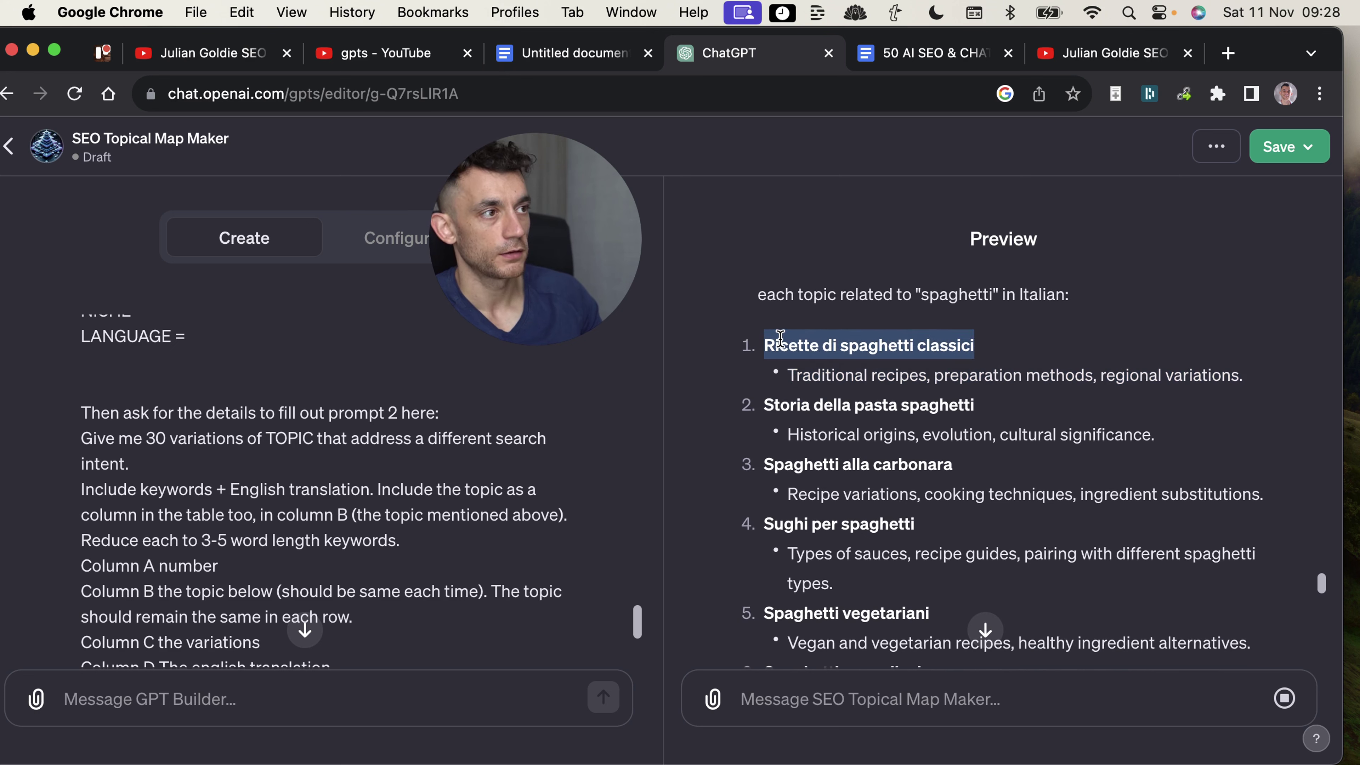
{"action": "left_click", "coordinate": [970, 433]}
{"action": "triple_click", "coordinate": [760, 435]}
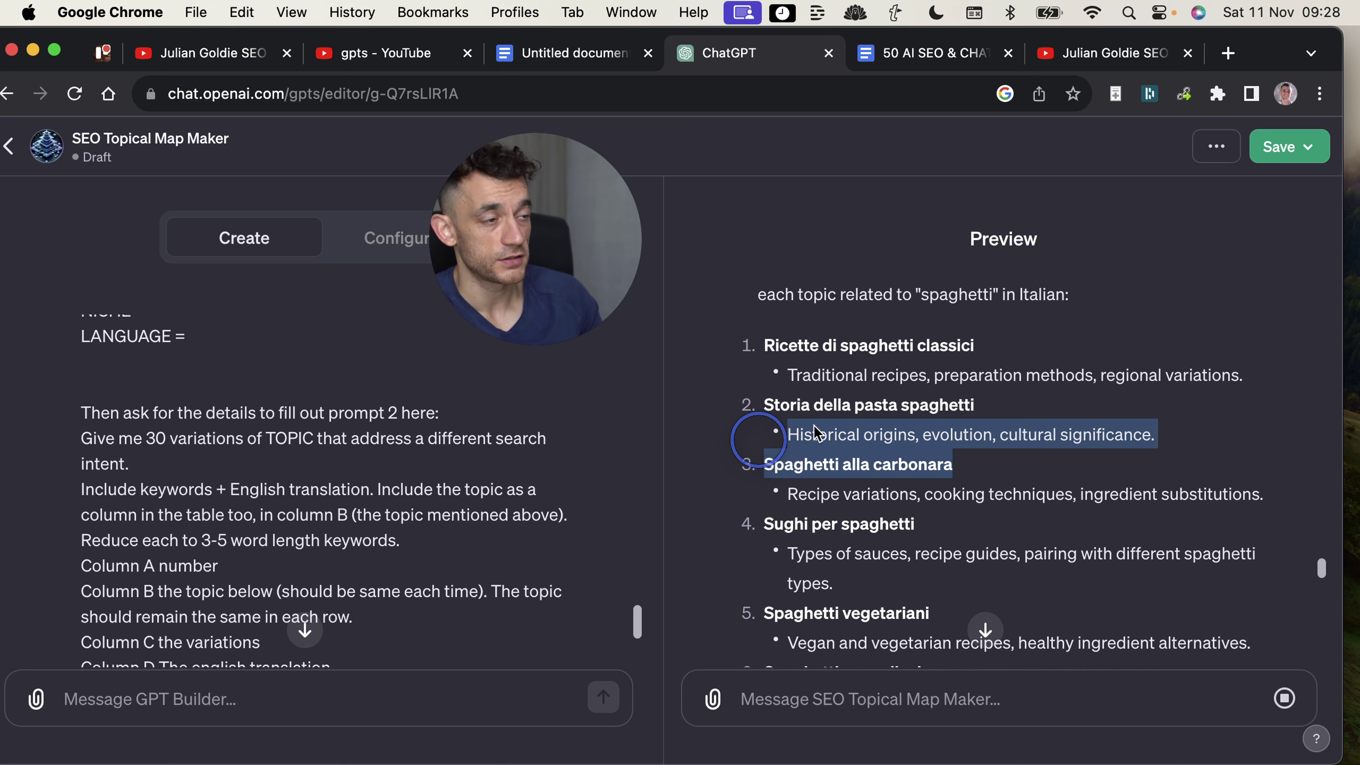
{"action": "left_click", "coordinate": [786, 437]}
{"action": "left_click_drag", "start_coordinate": [1233, 419], "coordinate": [1190, 444]}
Follow the map through the sauce topic down to the finished closing summary
{"action": "scroll", "coordinate": [1070, 416], "scroll_direction": "up", "scroll_amount": 2}
{"action": "scroll", "coordinate": [1070, 416], "scroll_direction": "up", "scroll_amount": 3}
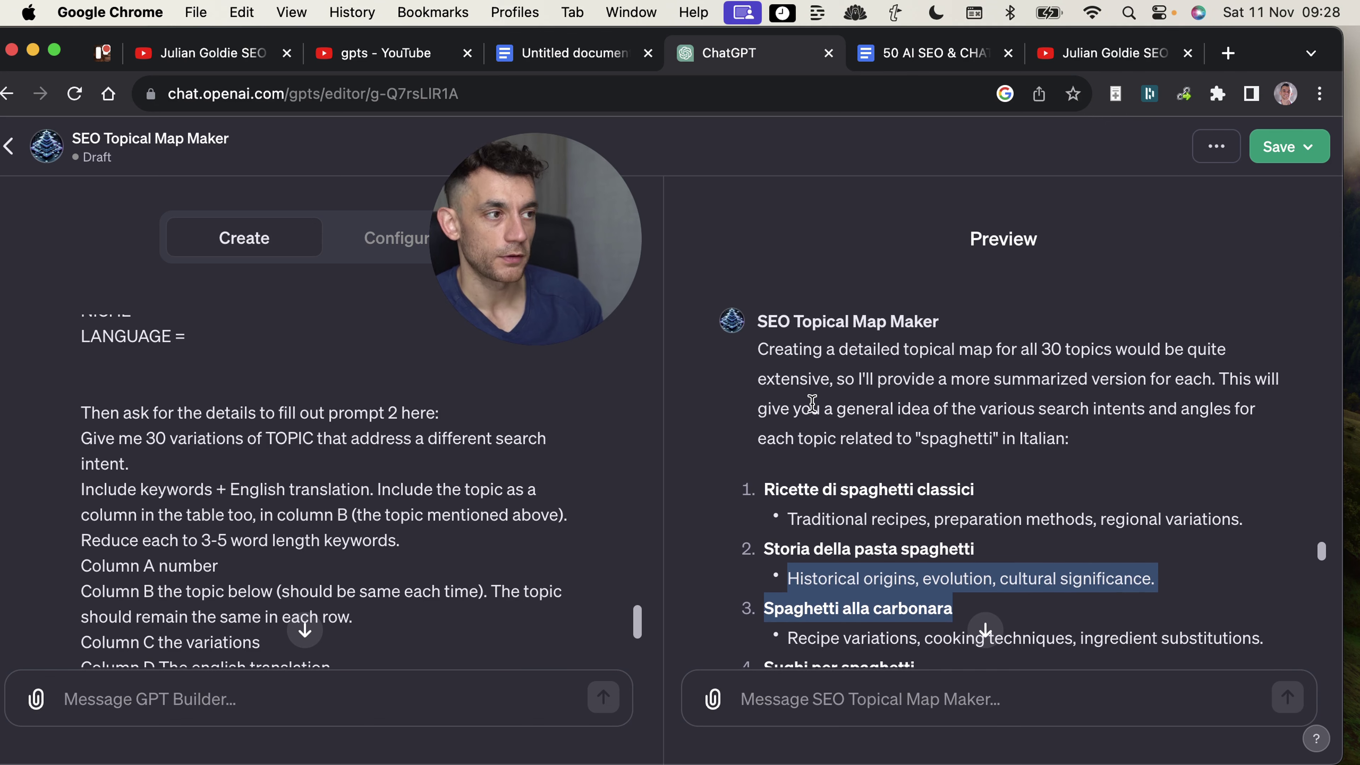
{"action": "scroll", "coordinate": [812, 402], "scroll_direction": "down", "scroll_amount": 5}
{"action": "triple_click", "coordinate": [863, 484]}
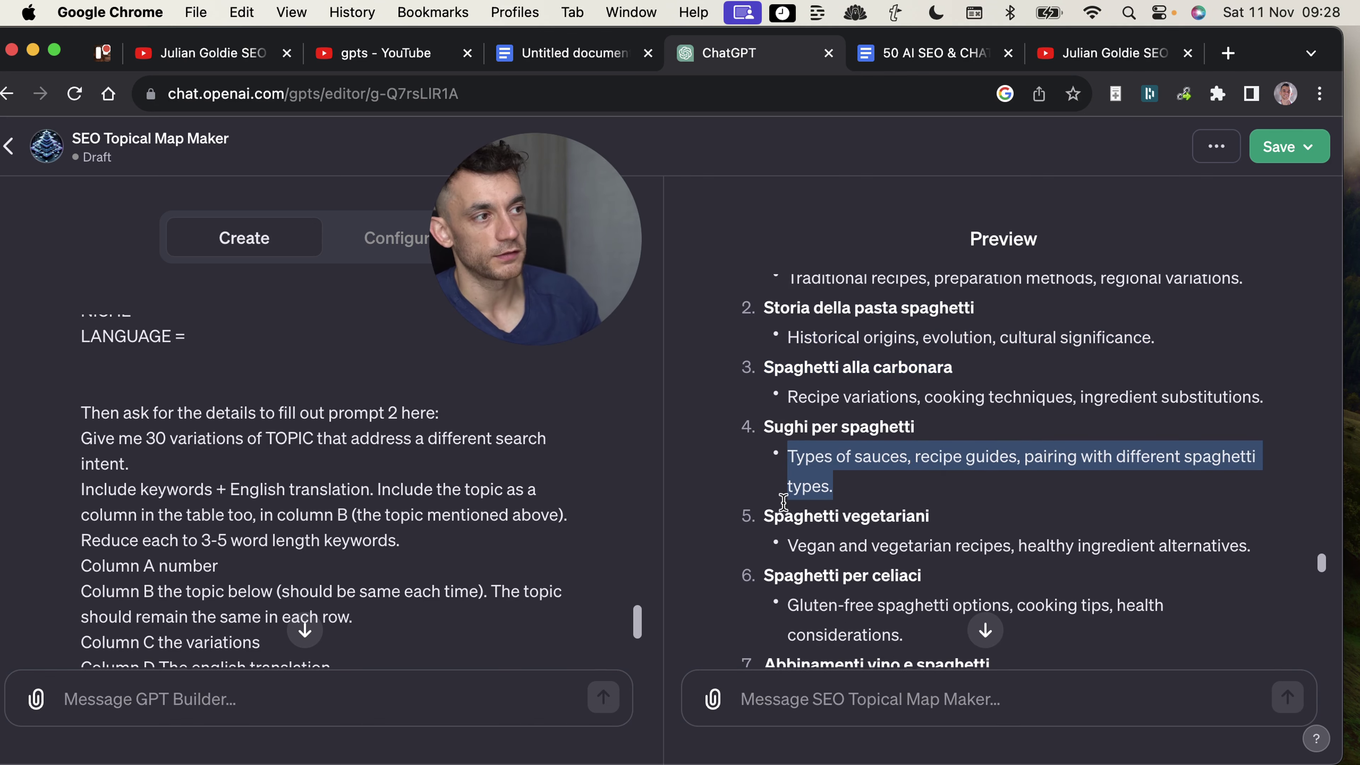
{"action": "scroll", "coordinate": [907, 540], "scroll_direction": "down", "scroll_amount": 15}
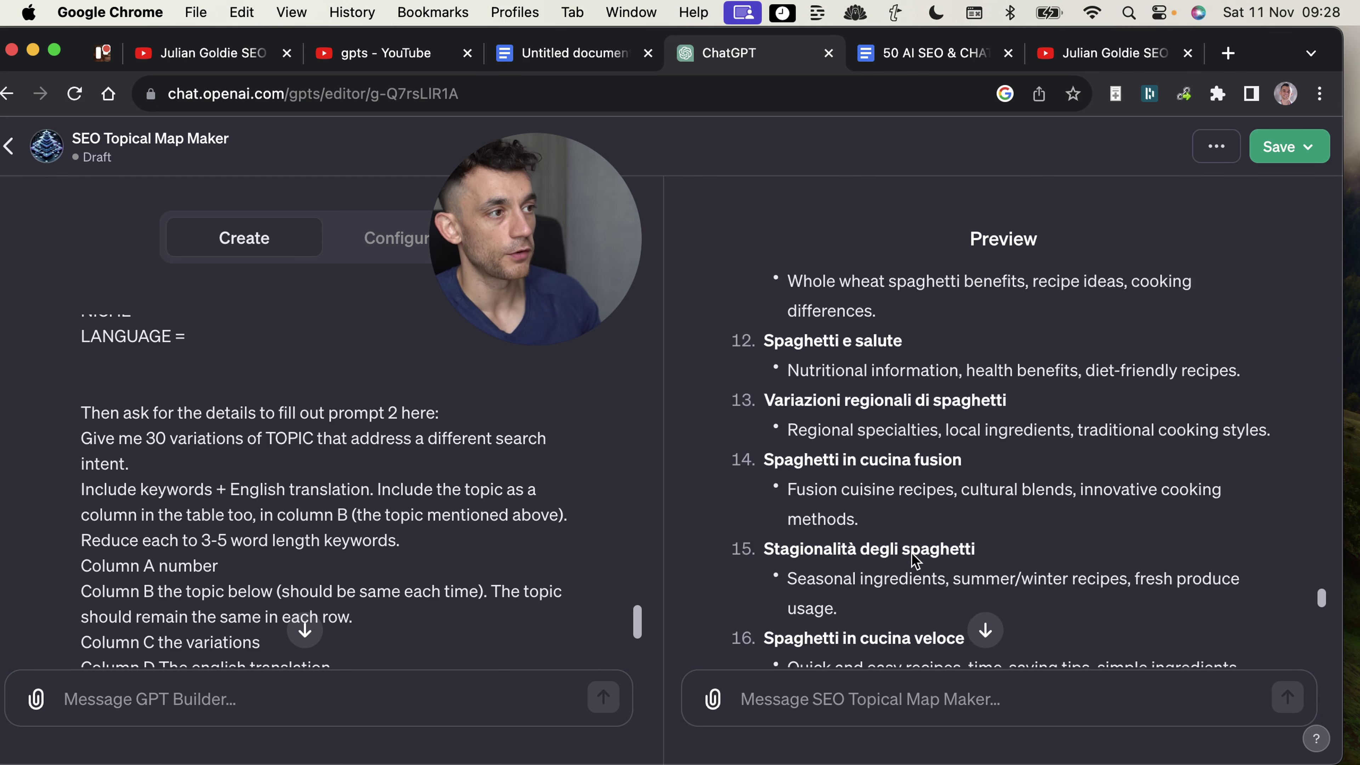
{"action": "scroll", "coordinate": [885, 442], "scroll_direction": "down", "scroll_amount": 20}
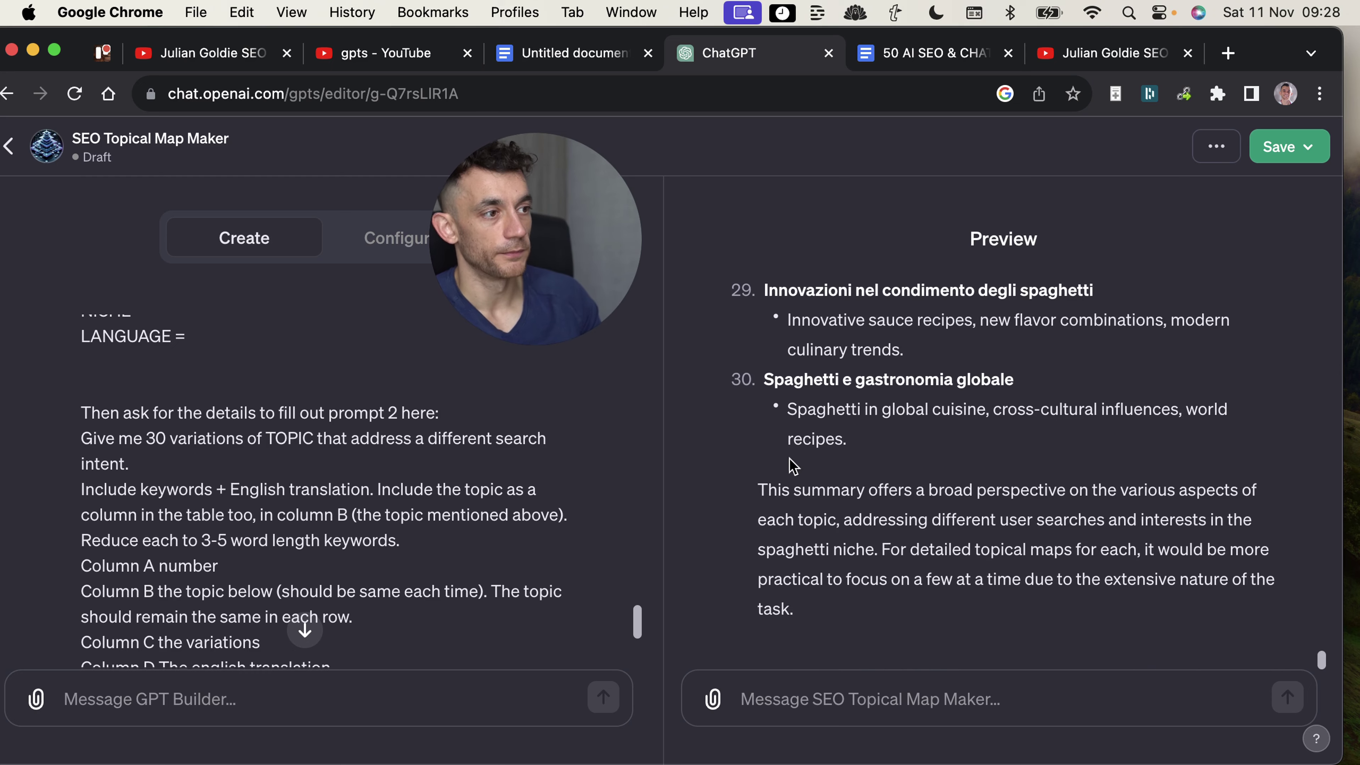
{"action": "left_click_drag", "start_coordinate": [773, 478], "coordinate": [877, 632]}
{"action": "left_click", "coordinate": [884, 629]}
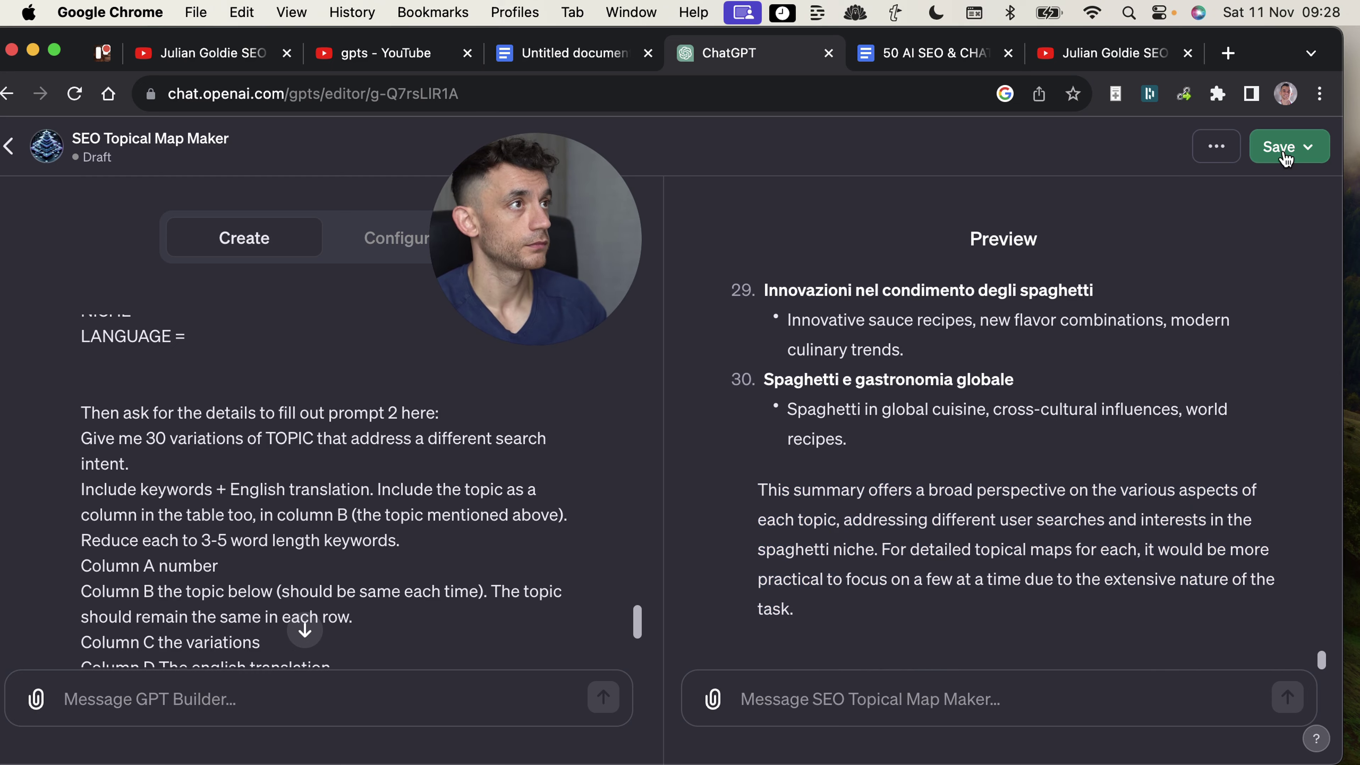
Scroll back through the topical map and carbonara tables in the preview
{"action": "scroll", "coordinate": [849, 375], "scroll_direction": "up", "scroll_amount": 20}
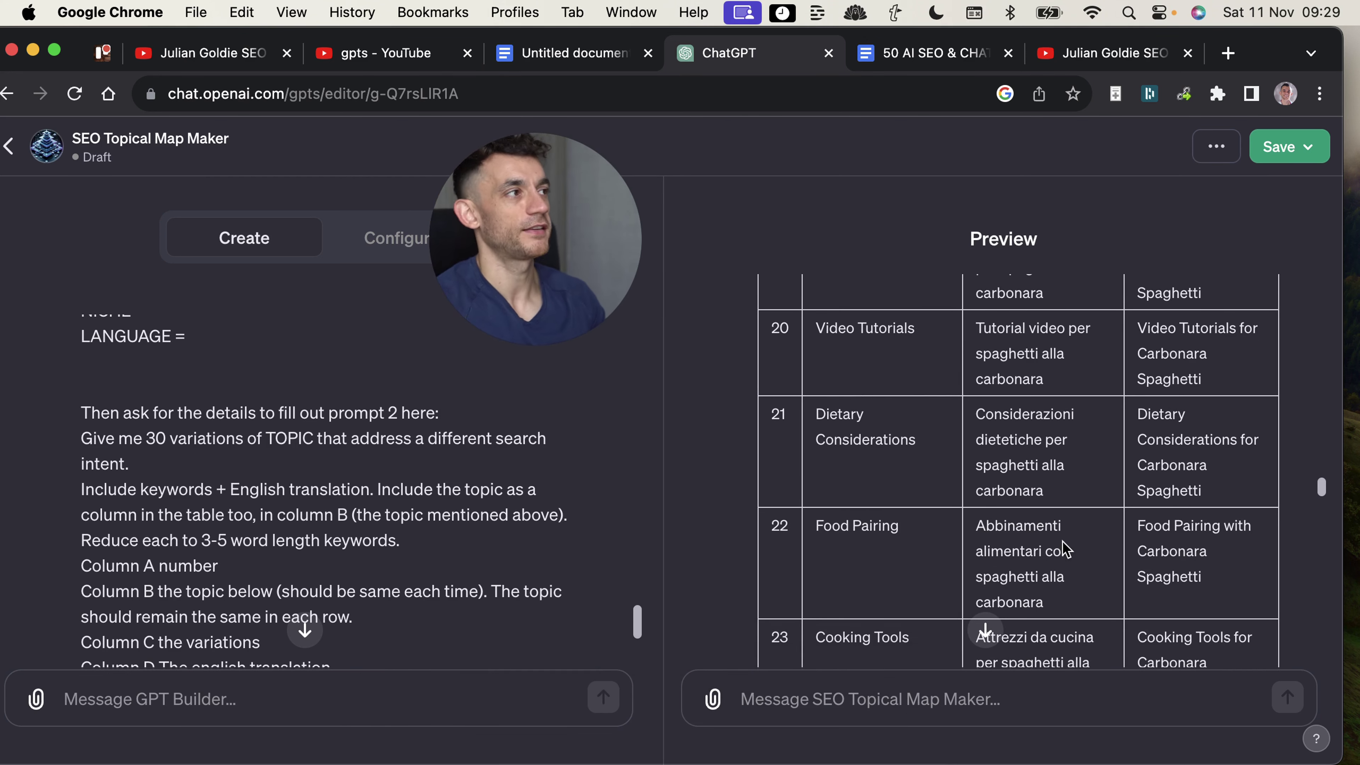
{"action": "scroll", "coordinate": [1066, 549], "scroll_direction": "up", "scroll_amount": 15}
{"action": "scroll", "coordinate": [1041, 462], "scroll_direction": "down", "scroll_amount": 15}
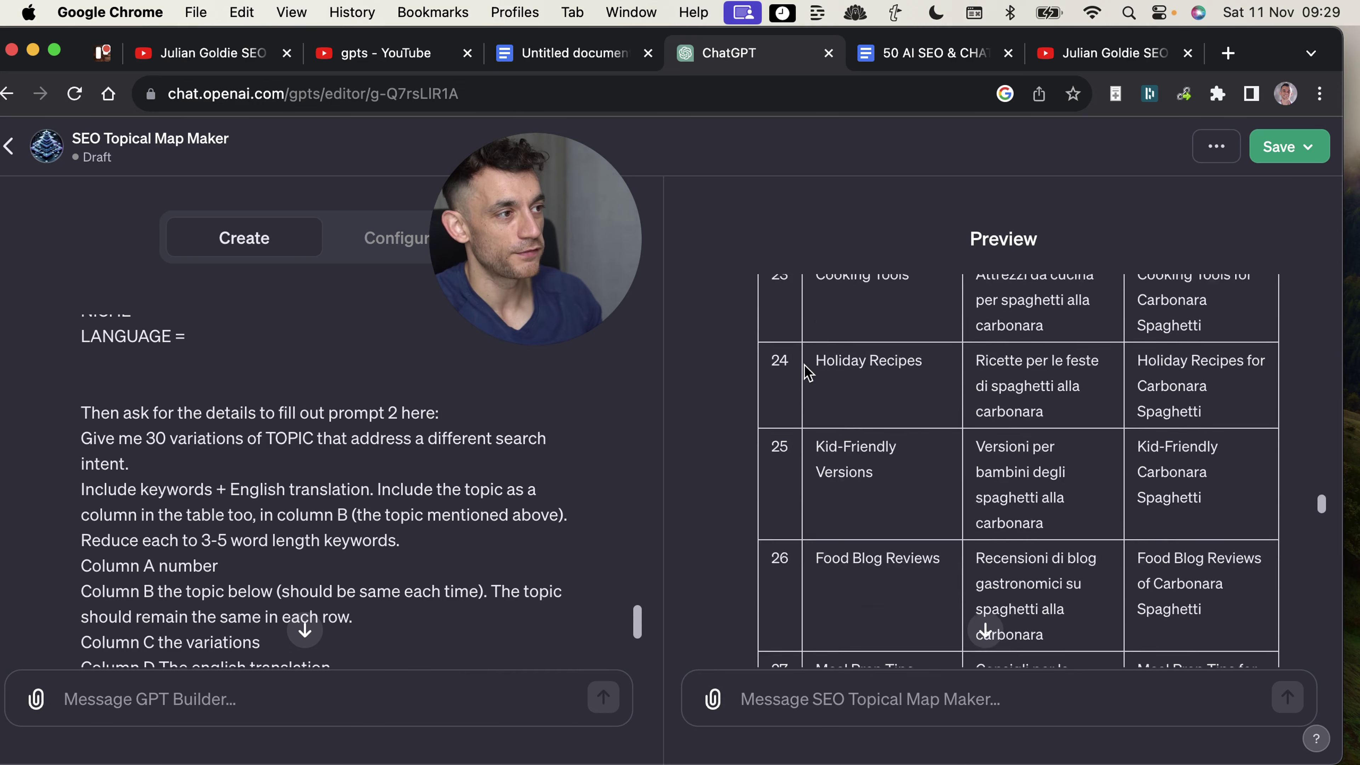
{"action": "scroll", "coordinate": [808, 372], "scroll_direction": "down", "scroll_amount": 15}
{"action": "scroll", "coordinate": [958, 380], "scroll_direction": "up", "scroll_amount": 2}
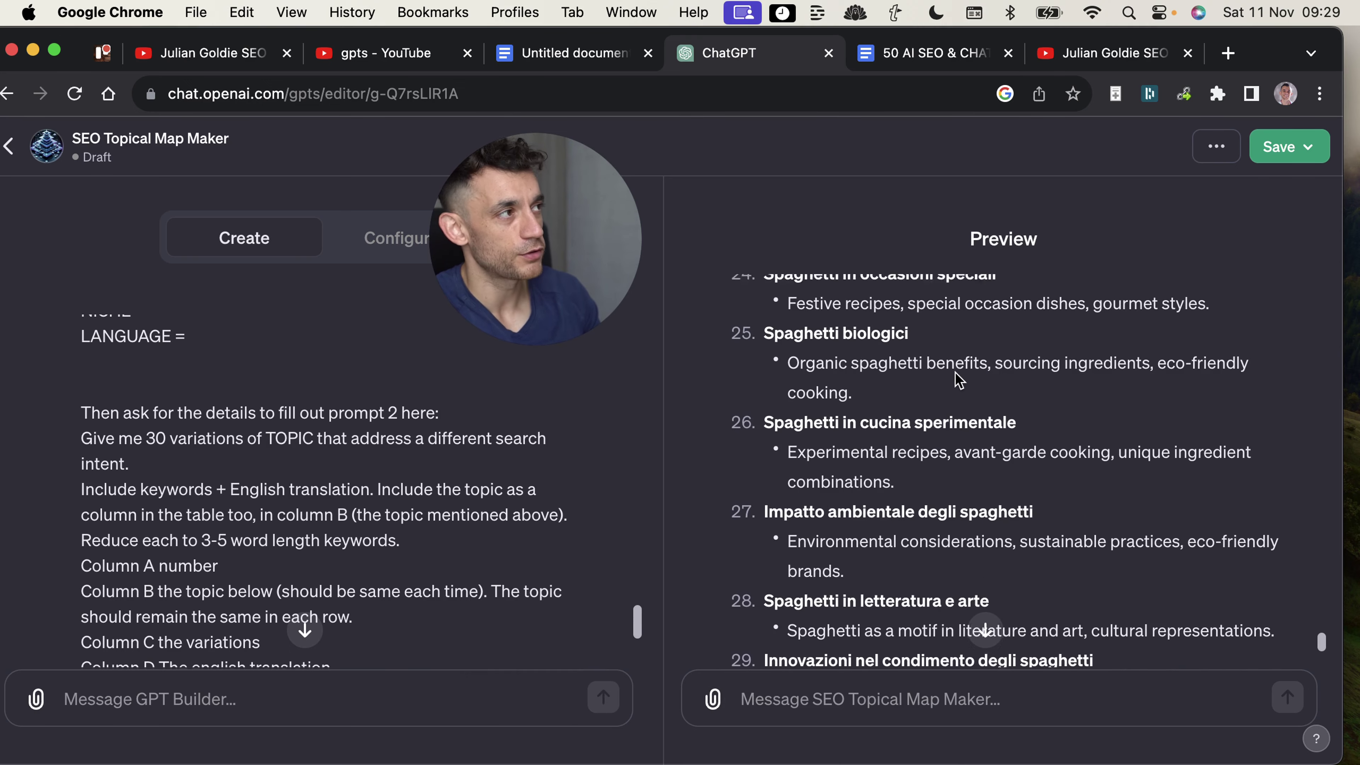
{"action": "scroll", "coordinate": [959, 381], "scroll_direction": "up", "scroll_amount": 10}
{"action": "scroll", "coordinate": [996, 386], "scroll_direction": "up", "scroll_amount": 20}
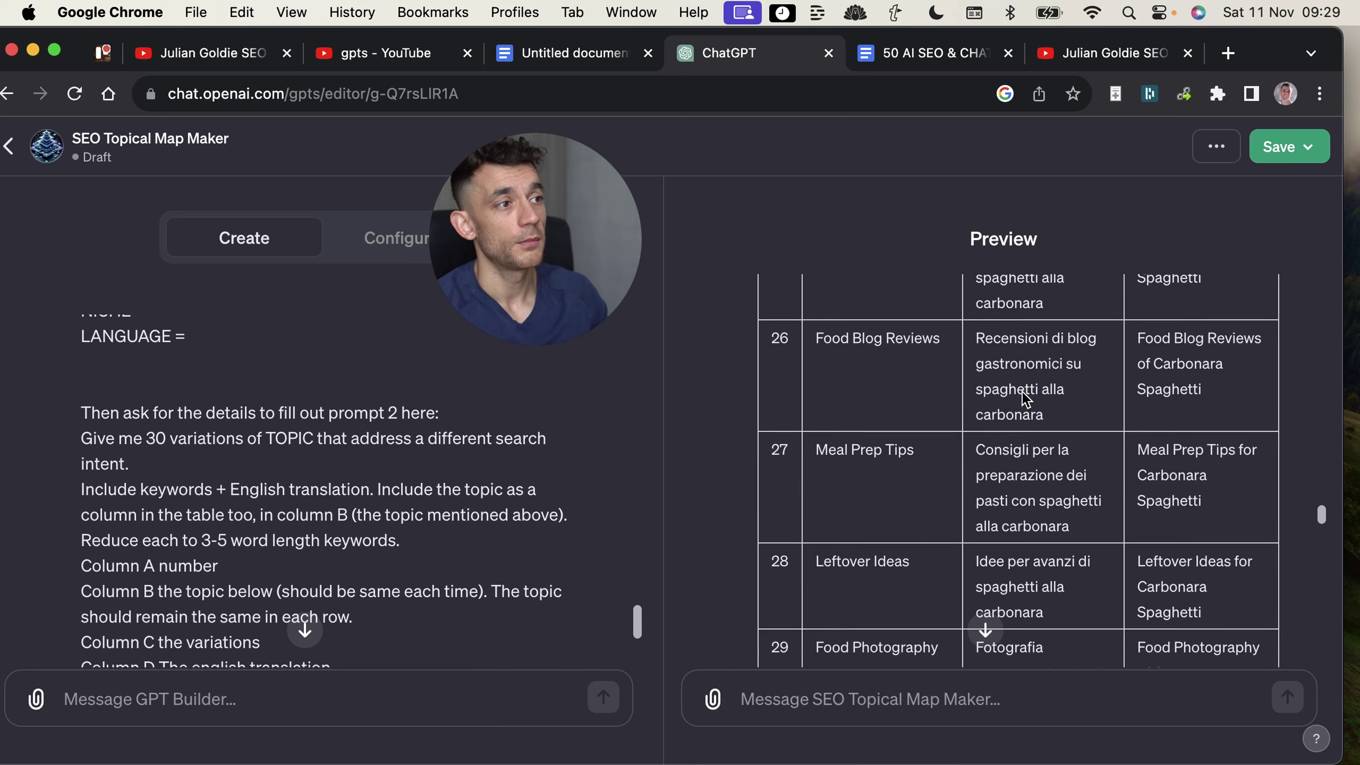
{"action": "scroll", "coordinate": [900, 391], "scroll_direction": "up", "scroll_amount": 2}
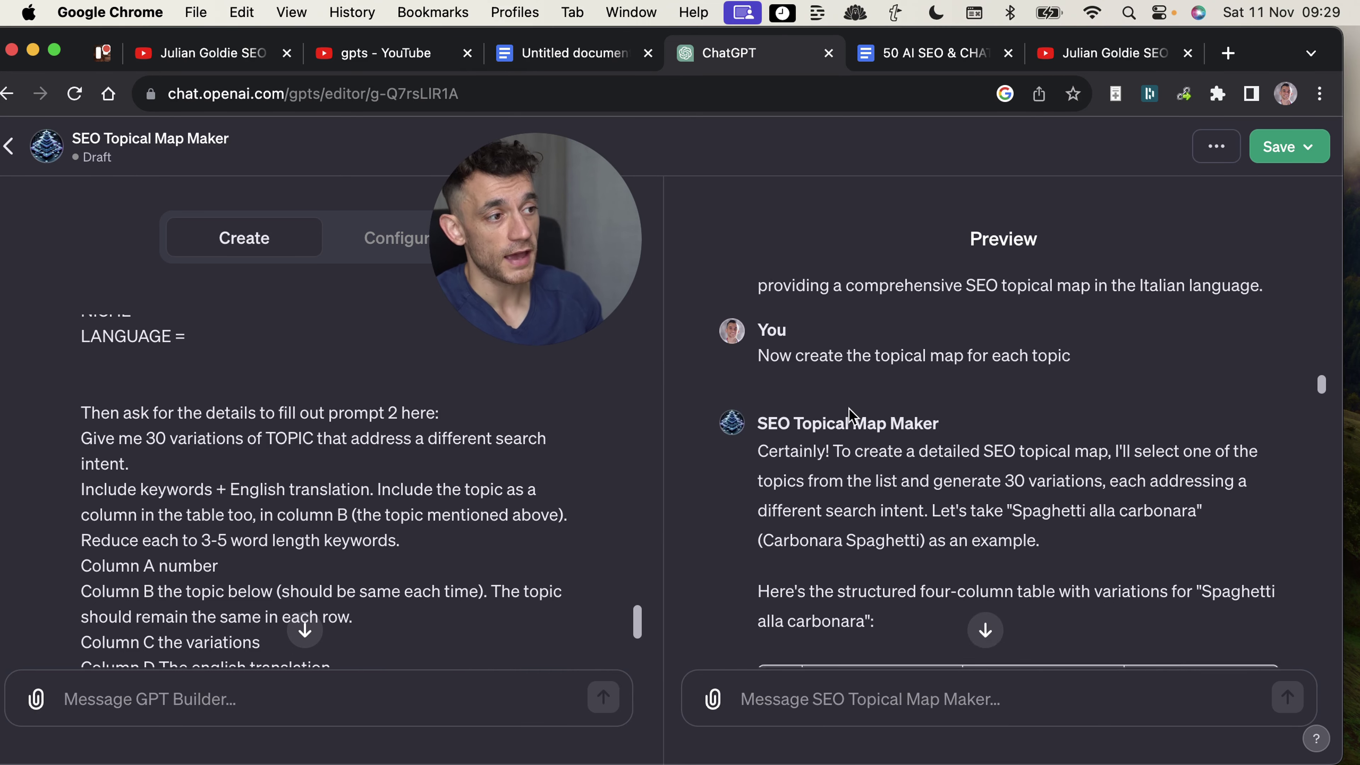
{"action": "scroll", "coordinate": [900, 391], "scroll_direction": "down", "scroll_amount": 9}
{"action": "scroll", "coordinate": [797, 343], "scroll_direction": "up", "scroll_amount": 3}
{"action": "scroll", "coordinate": [823, 426], "scroll_direction": "up", "scroll_amount": 15}
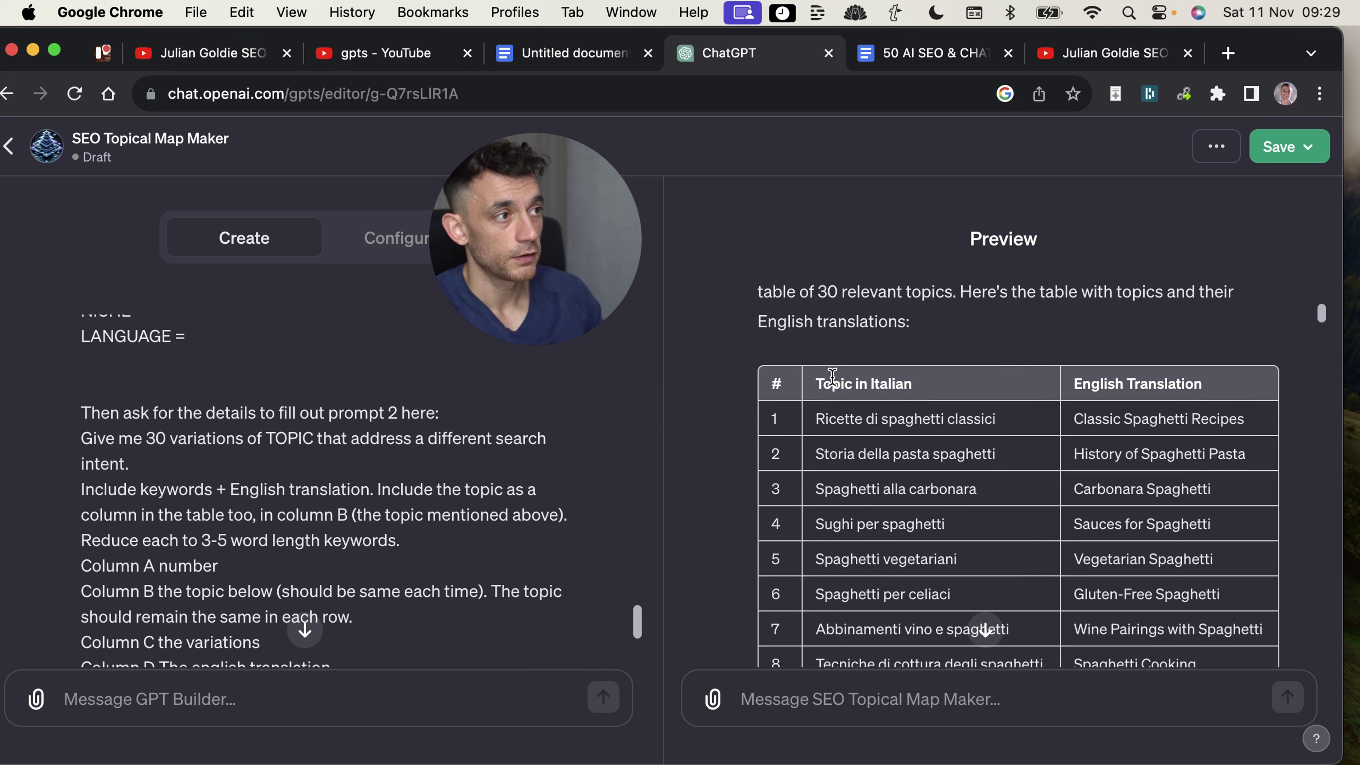
{"action": "left_click_drag", "start_coordinate": [832, 377], "coordinate": [966, 493]}
{"action": "scroll", "coordinate": [880, 501], "scroll_direction": "down", "scroll_amount": 15}
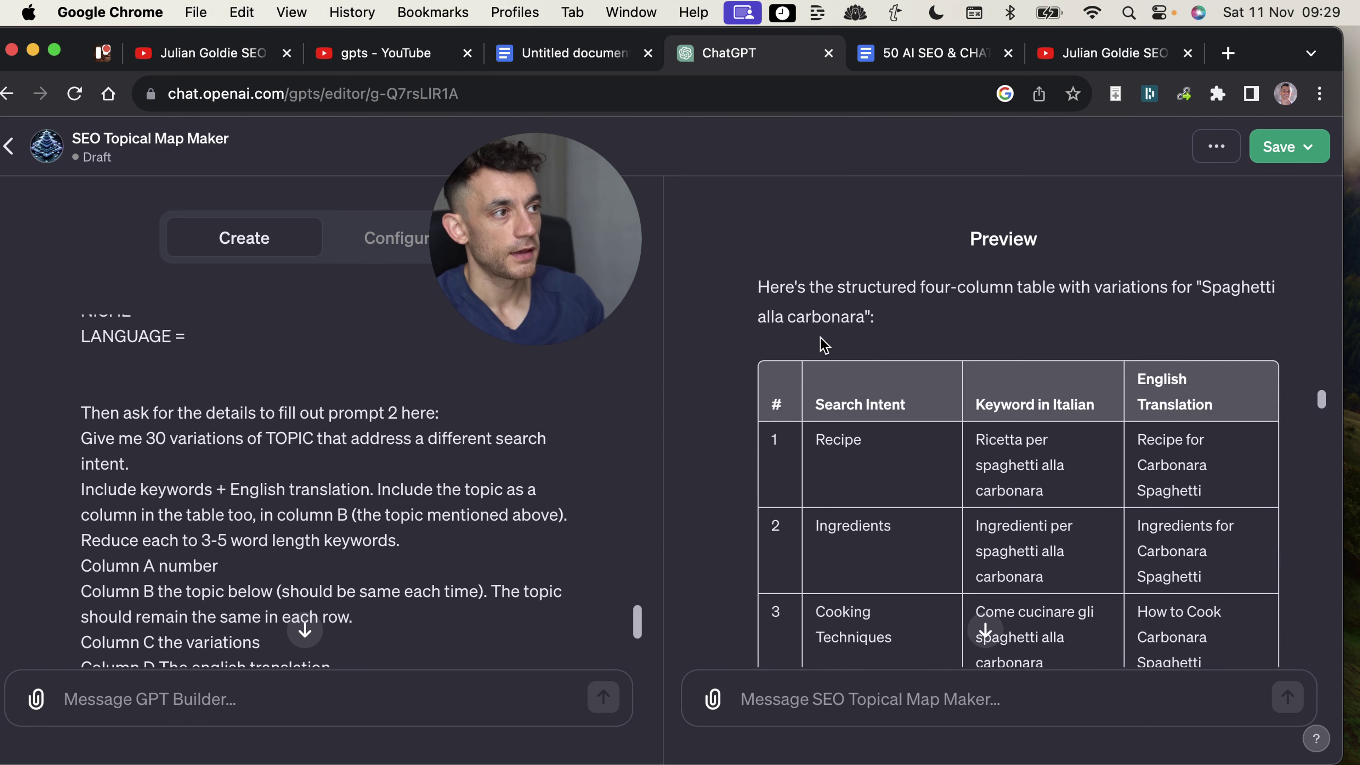
{"action": "scroll", "coordinate": [841, 348], "scroll_direction": "up", "scroll_amount": 3}
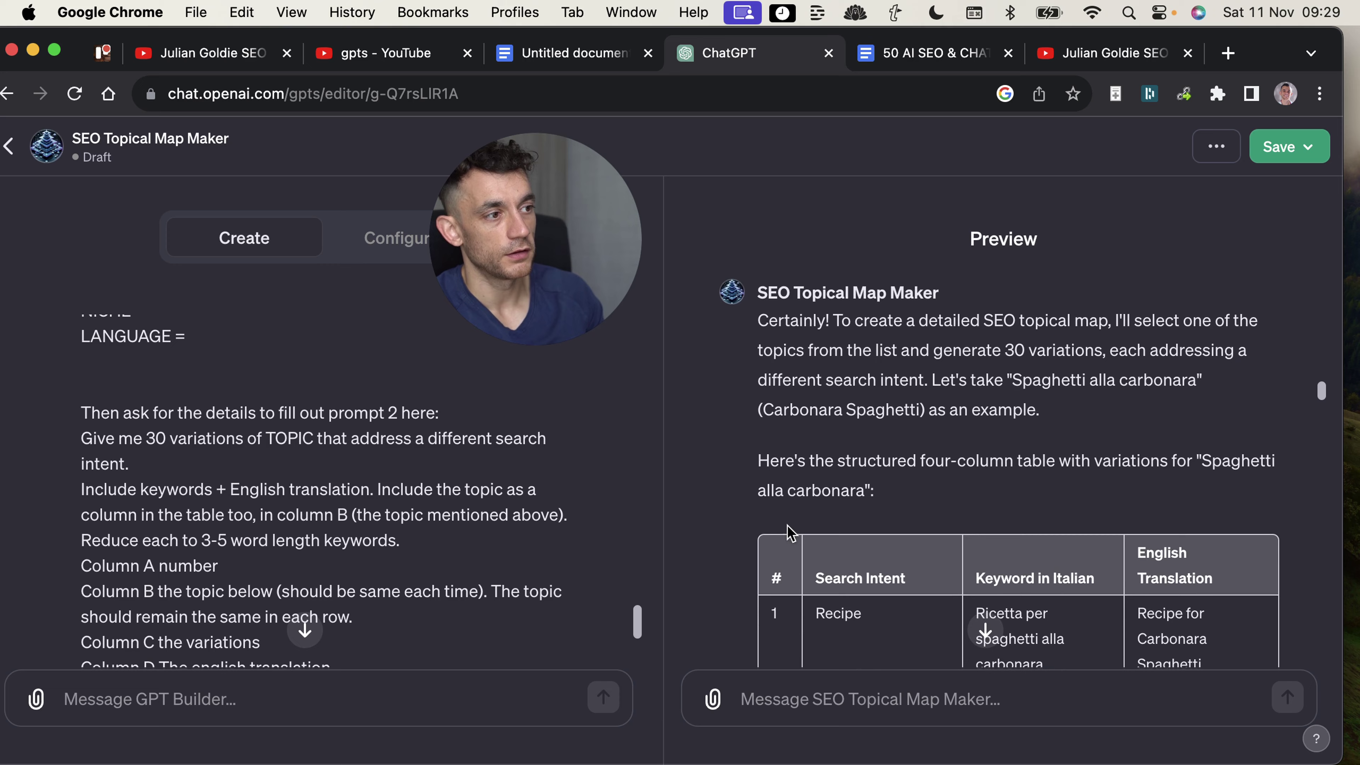
{"action": "scroll", "coordinate": [788, 533], "scroll_direction": "down", "scroll_amount": 4}
{"action": "scroll", "coordinate": [911, 501], "scroll_direction": "down", "scroll_amount": 10}
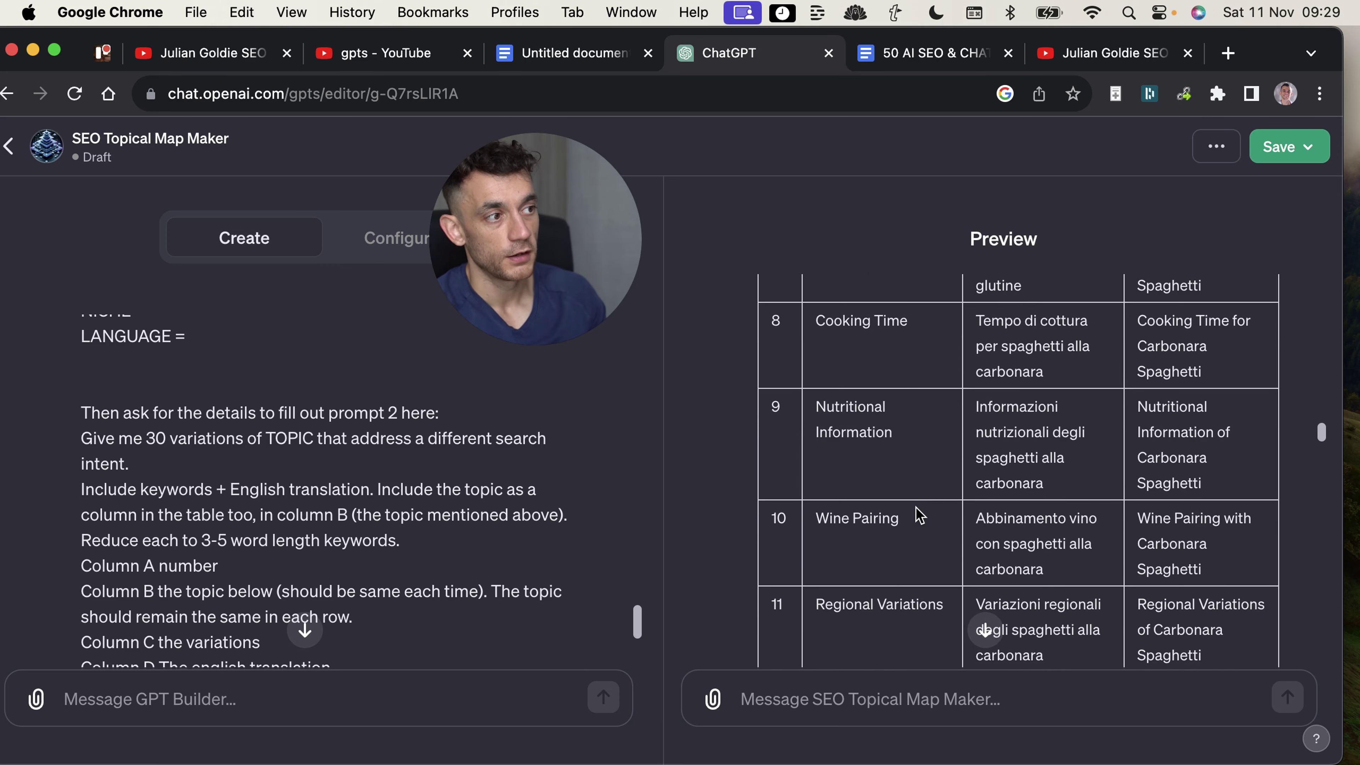
{"action": "scroll", "coordinate": [905, 584], "scroll_direction": "down", "scroll_amount": 20}
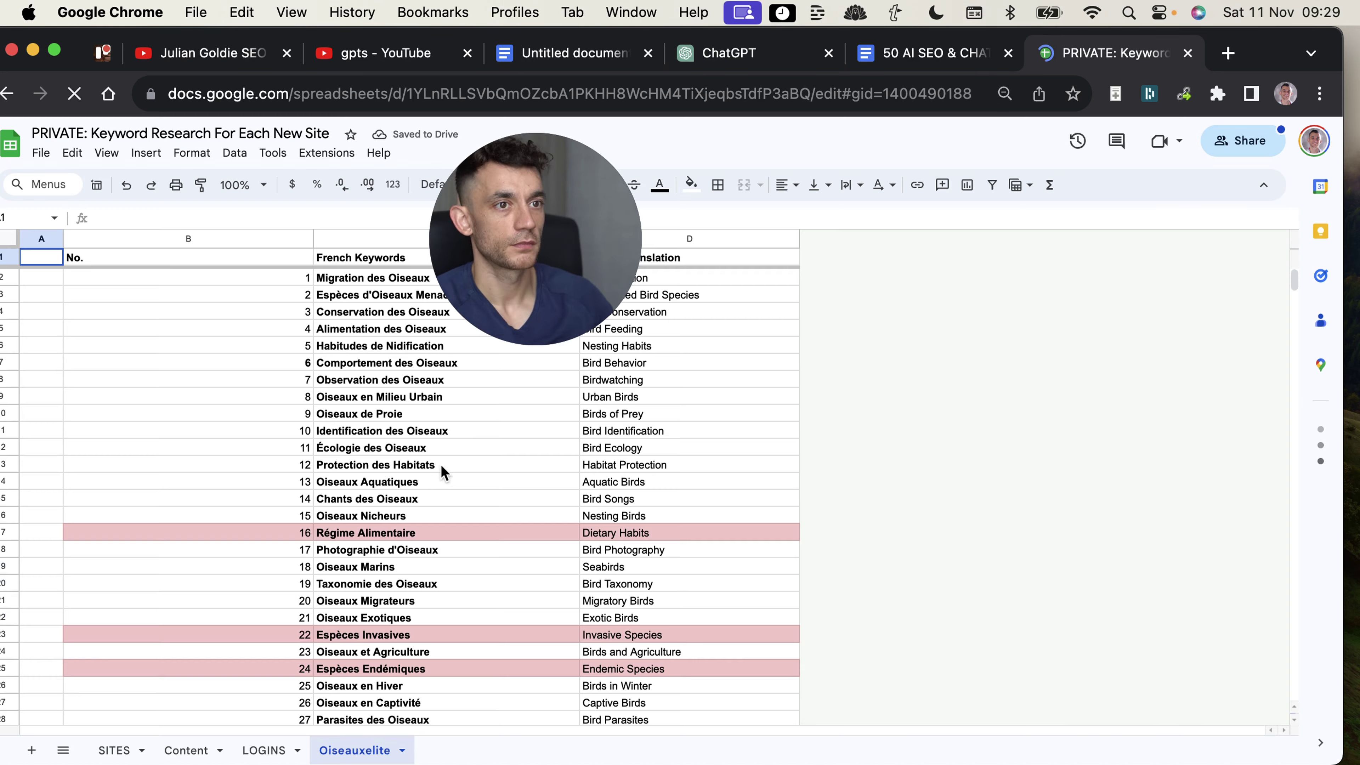
Inspect the second Oiseauxelite table's TOPIC heading and its Migration Oiseaux Printemps keywords
{"action": "scroll", "coordinate": [364, 482], "scroll_direction": "down", "scroll_amount": 10}
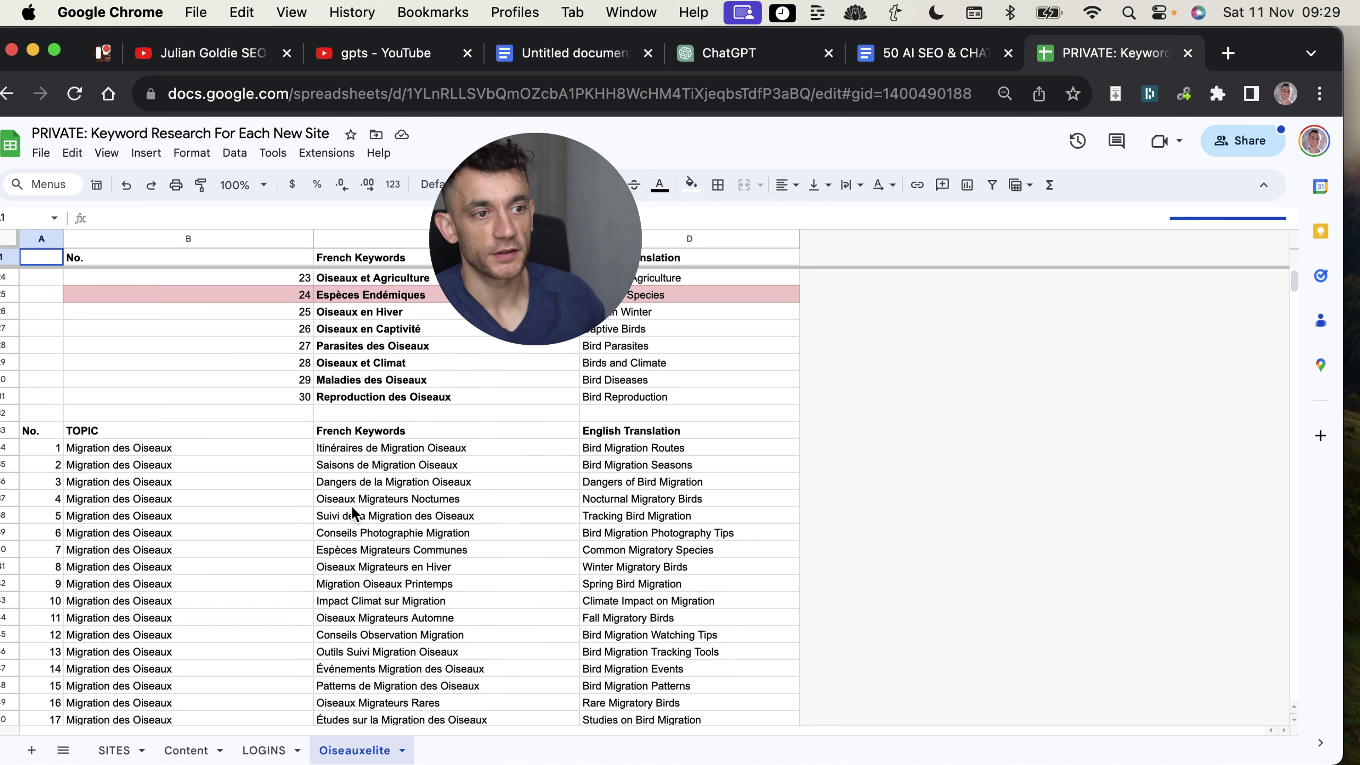
{"action": "left_click", "coordinate": [203, 430]}
{"action": "scroll", "coordinate": [166, 499], "scroll_direction": "down", "scroll_amount": 5}
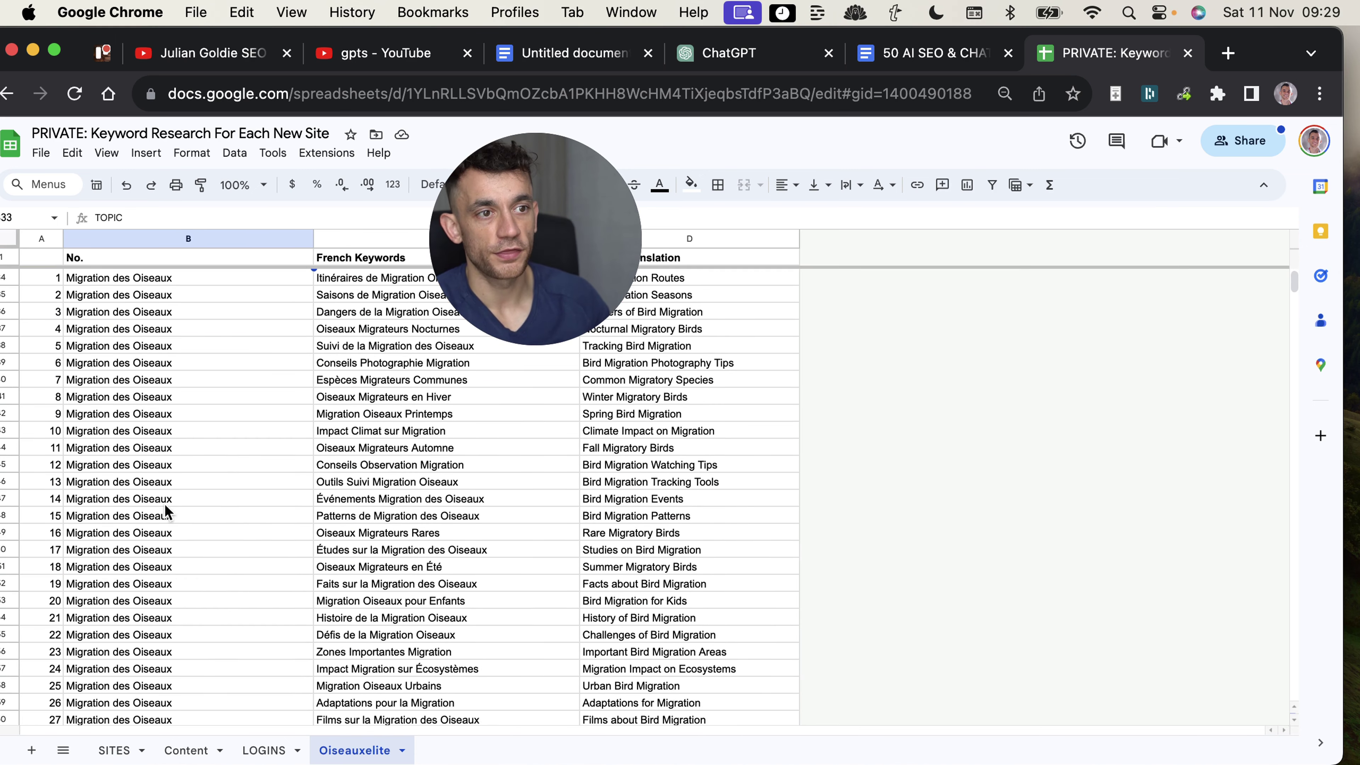
{"action": "left_click", "coordinate": [440, 414]}
{"action": "left_click", "coordinate": [166, 481]}
Check the Liste Oiseaux Menacés Mondiale keyword, then close the spreadsheet tab
{"action": "scroll", "coordinate": [204, 546], "scroll_direction": "down", "scroll_amount": 10}
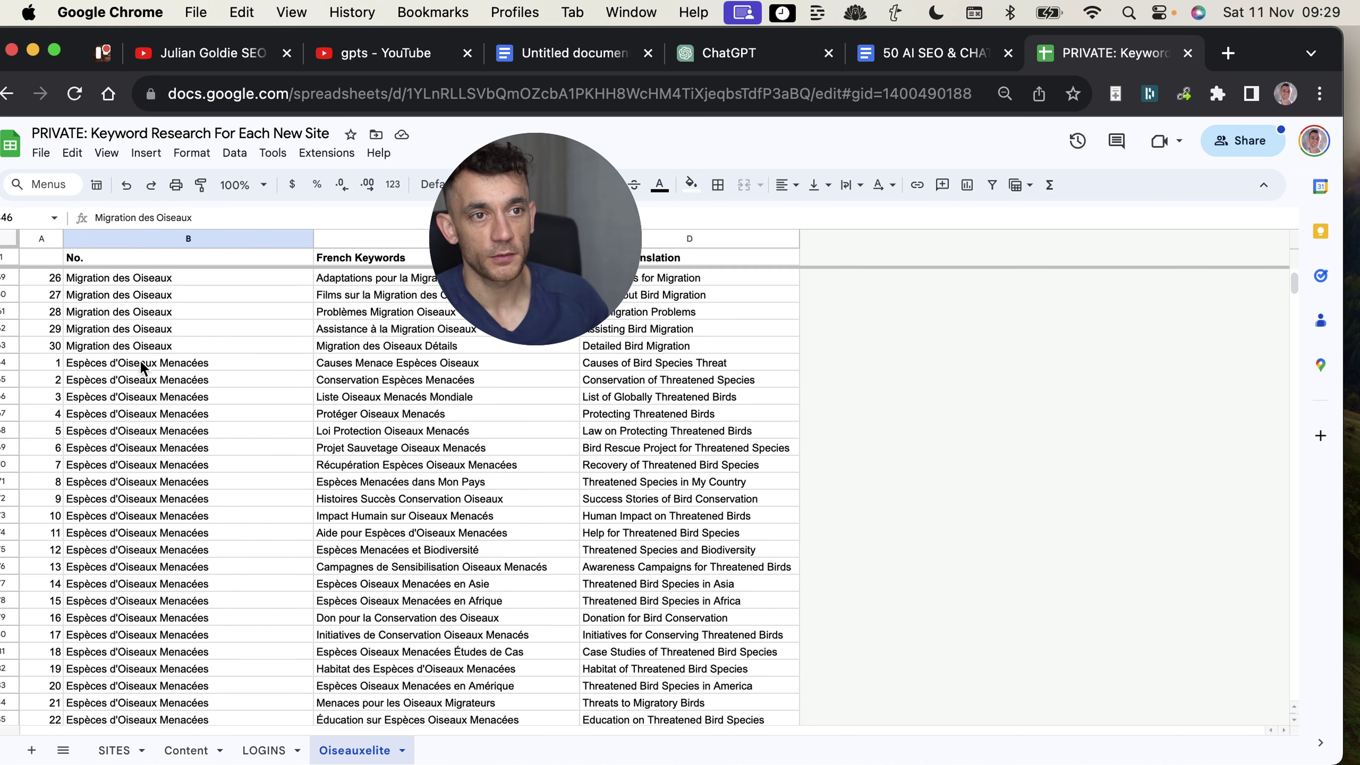
{"action": "left_click", "coordinate": [343, 397]}
{"action": "scroll", "coordinate": [292, 529], "scroll_direction": "down", "scroll_amount": 7}
{"action": "scroll", "coordinate": [292, 509], "scroll_direction": "up", "scroll_amount": 20}
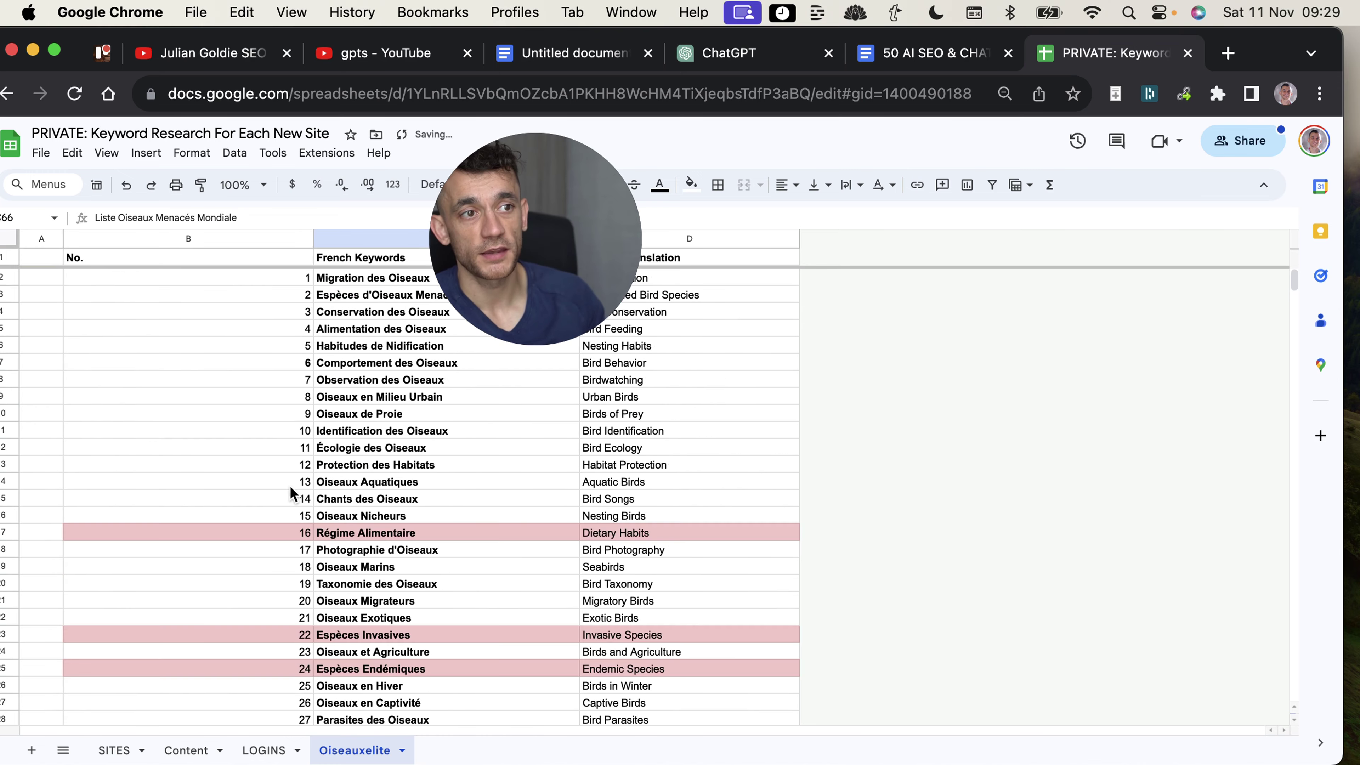
{"action": "scroll", "coordinate": [348, 536], "scroll_direction": "down", "scroll_amount": 5}
{"action": "scroll", "coordinate": [398, 581], "scroll_direction": "up", "scroll_amount": 8}
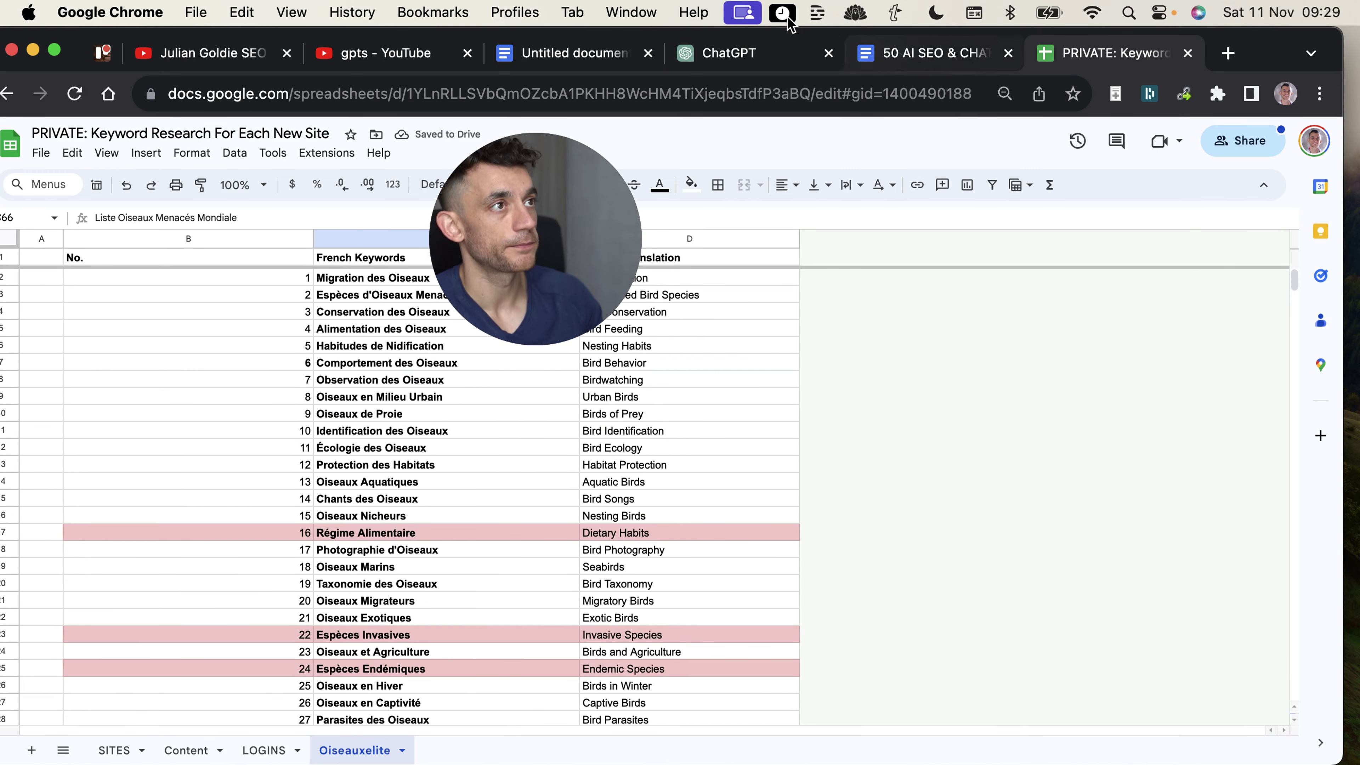
{"action": "key", "text": "super+w"}
Start a new GPT draft on its Configure form, then view the 50 AI SEO & CHATGPT PROMPTS doc
{"action": "left_click", "coordinate": [944, 371]}
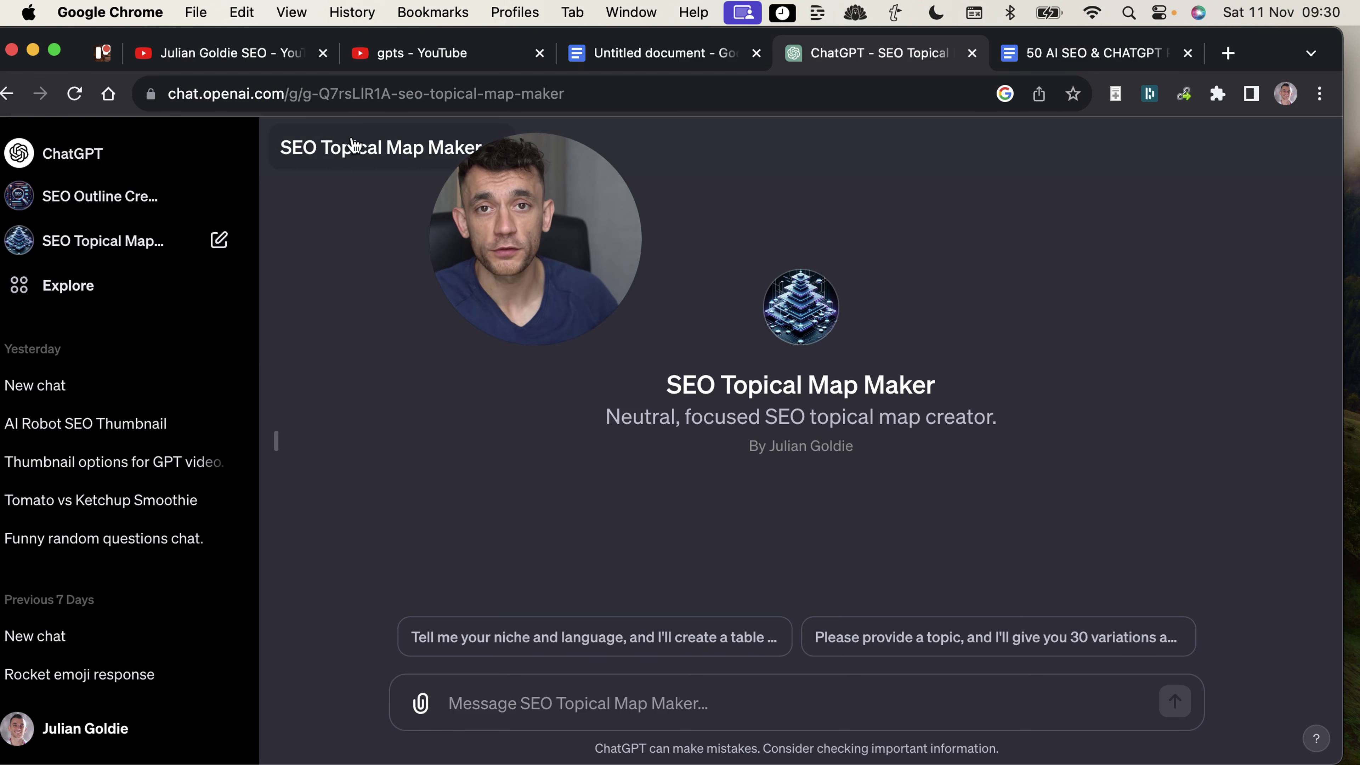
{"action": "mouse_move", "coordinate": [495, 142]}
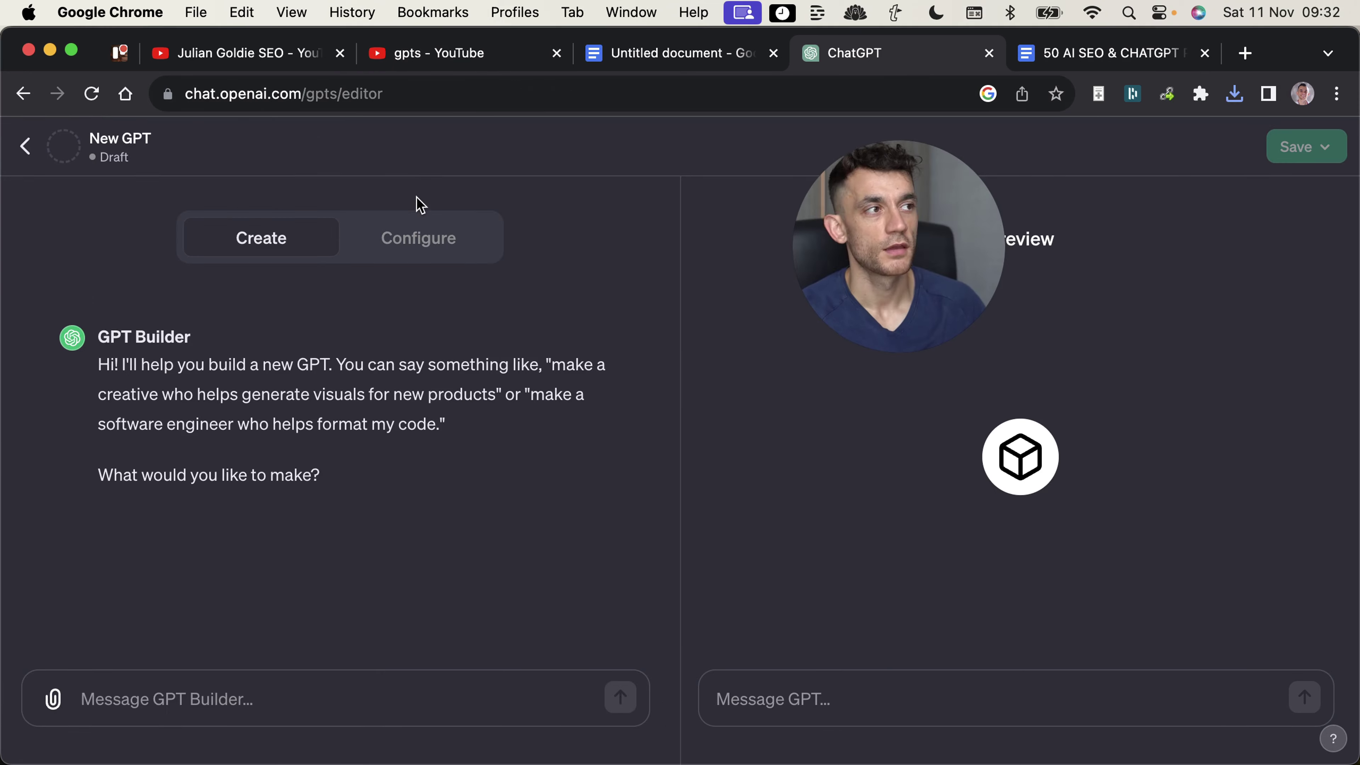
{"action": "left_click", "coordinate": [432, 256]}
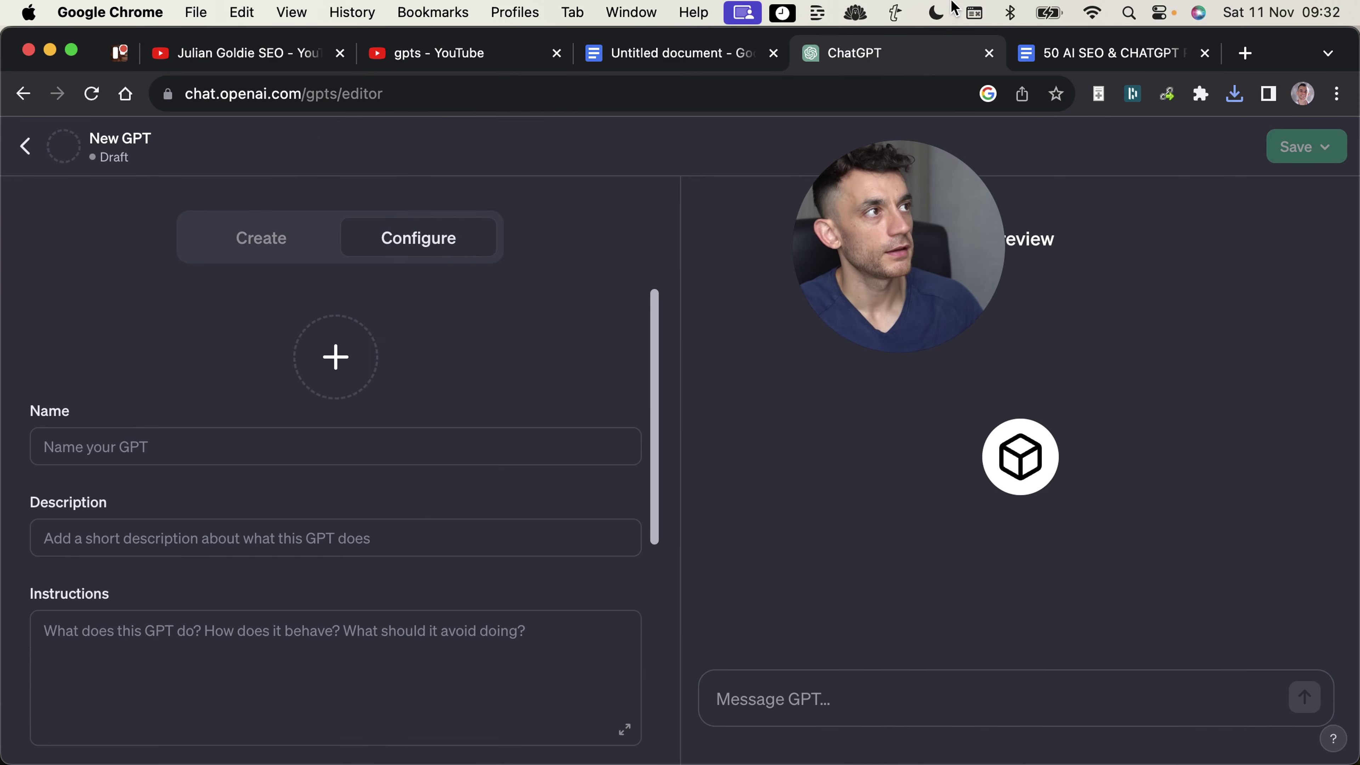
{"action": "left_click", "coordinate": [1062, 40]}
{"action": "scroll", "coordinate": [567, 237], "scroll_direction": "up", "scroll_amount": 5}
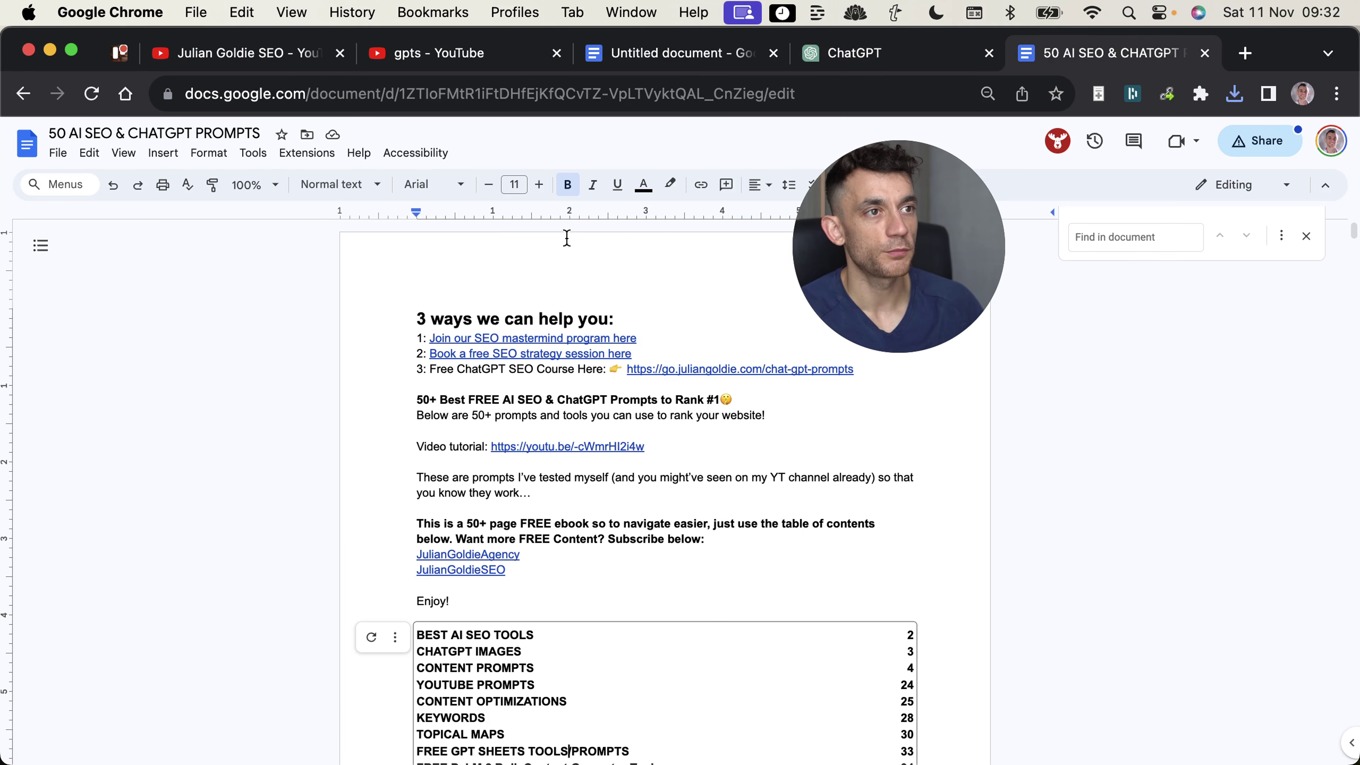
{"action": "scroll", "coordinate": [445, 734], "scroll_direction": "down", "scroll_amount": 15}
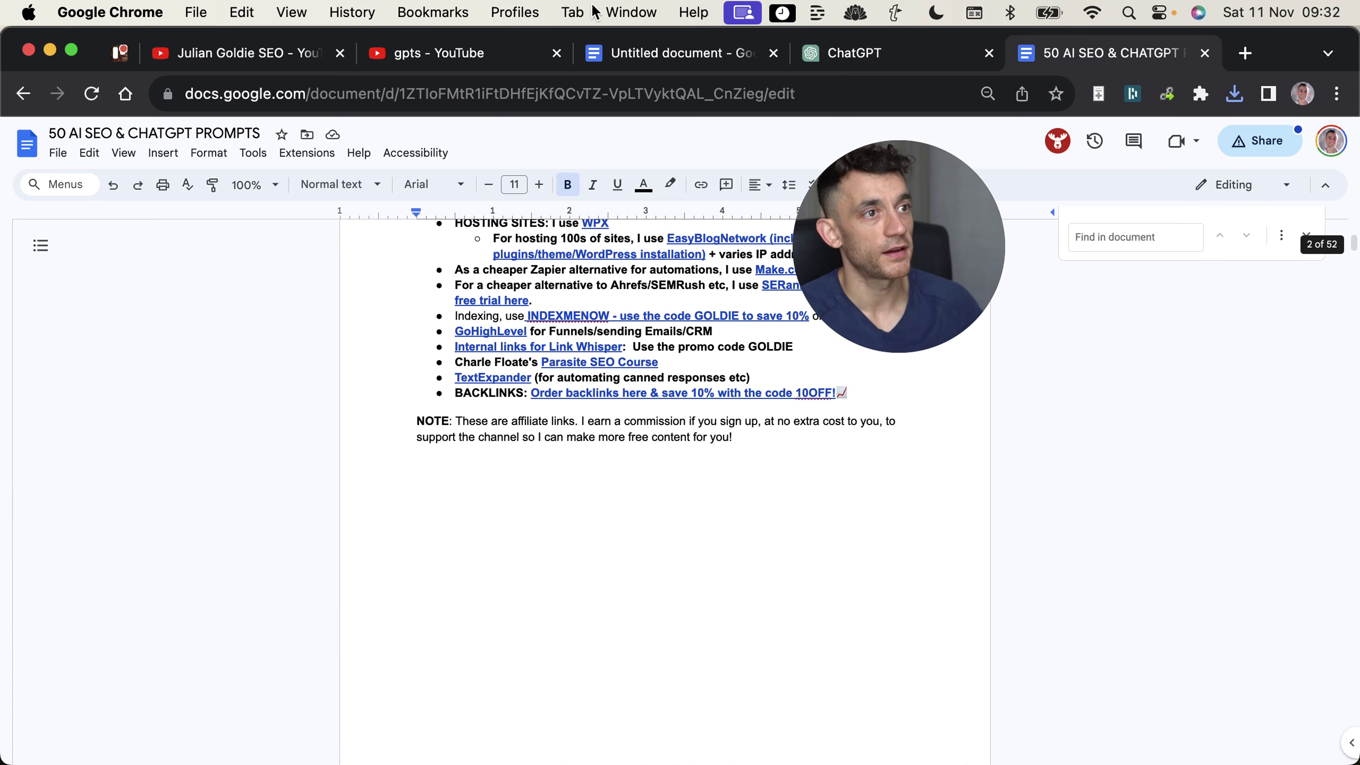
{"action": "scroll", "coordinate": [538, 469], "scroll_direction": "down", "scroll_amount": 10}
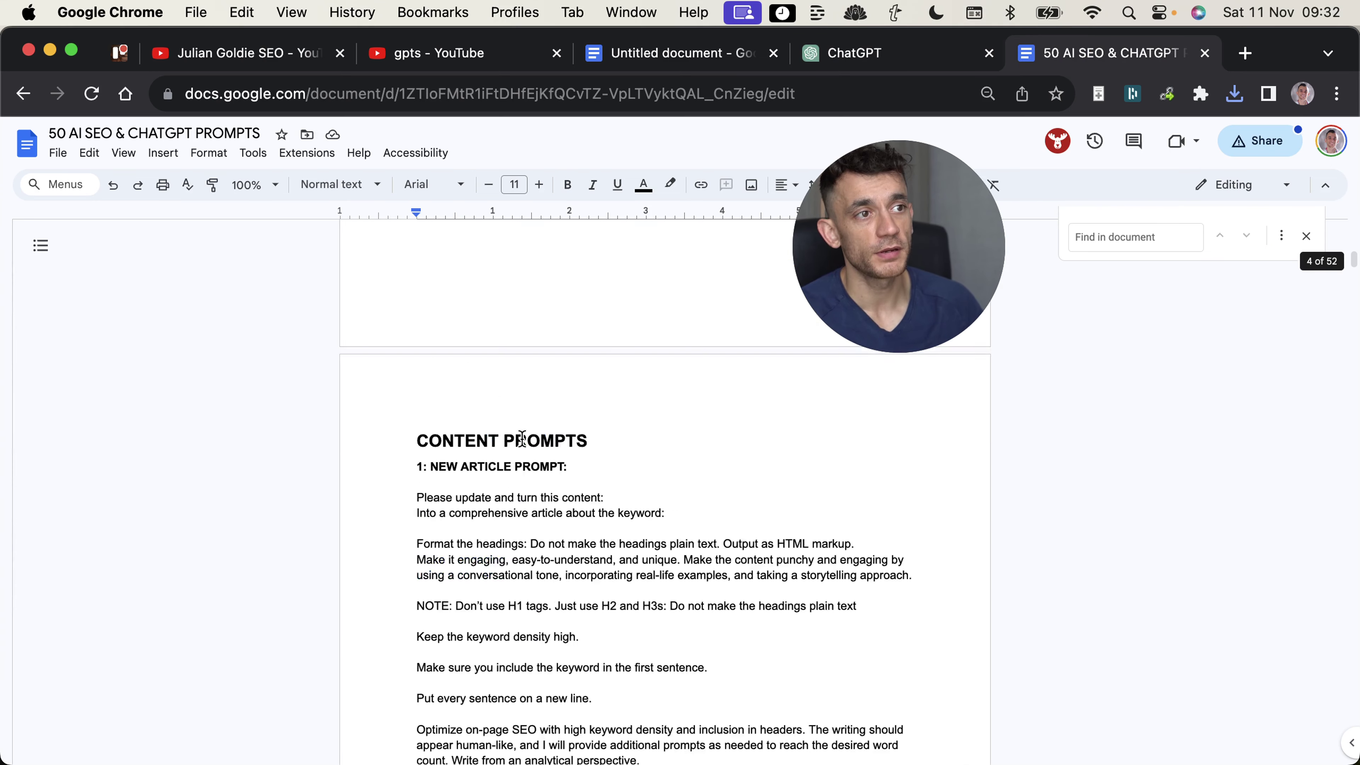
{"action": "key", "text": "super+Up"}
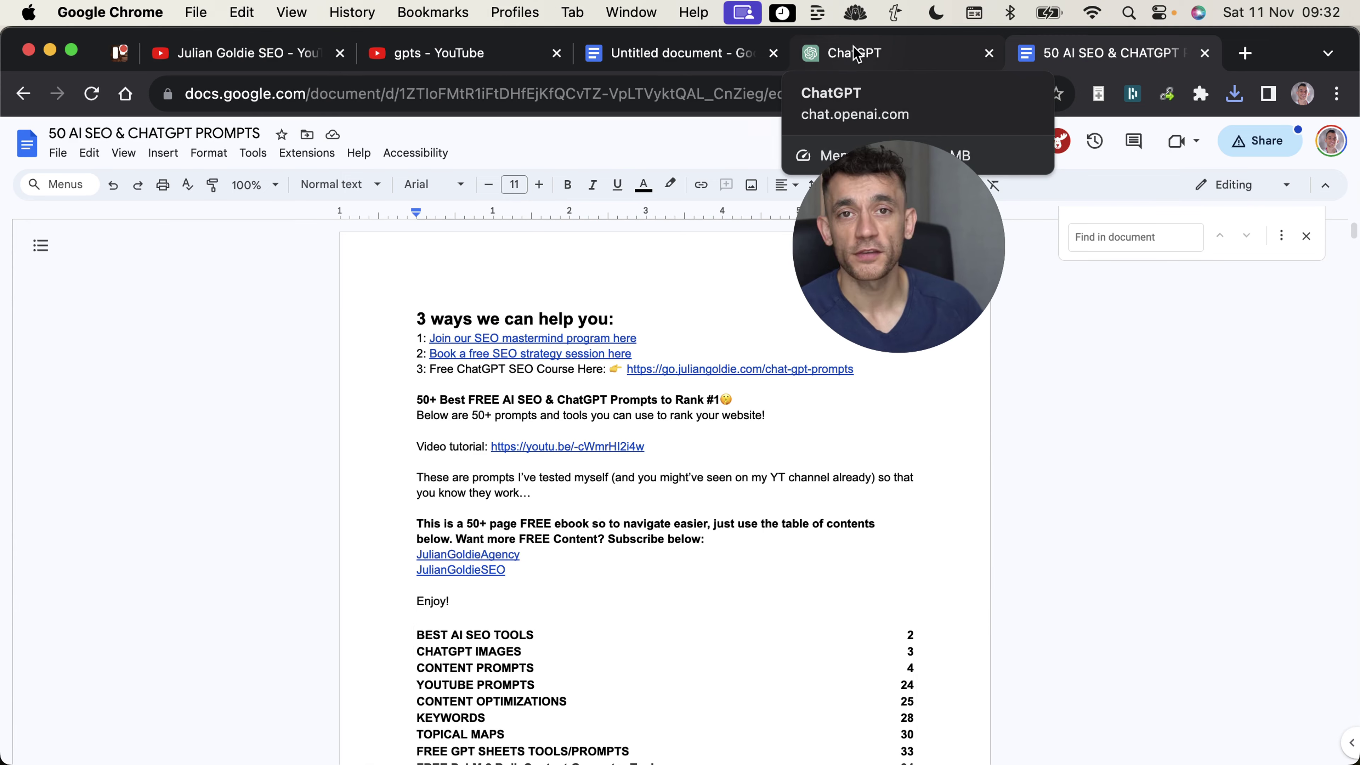
{"action": "scroll", "coordinate": [537, 654], "scroll_direction": "down", "scroll_amount": 10}
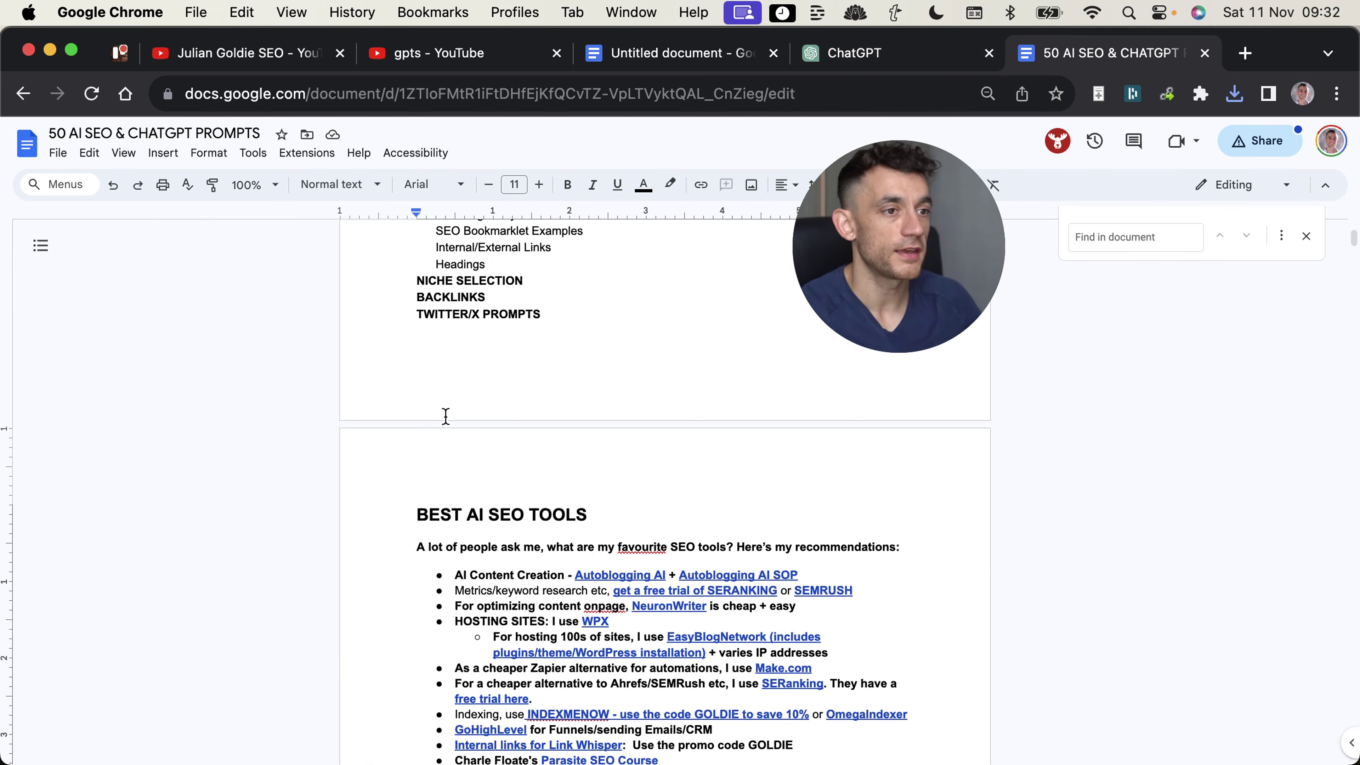
{"action": "scroll", "coordinate": [726, 620], "scroll_direction": "down", "scroll_amount": 15}
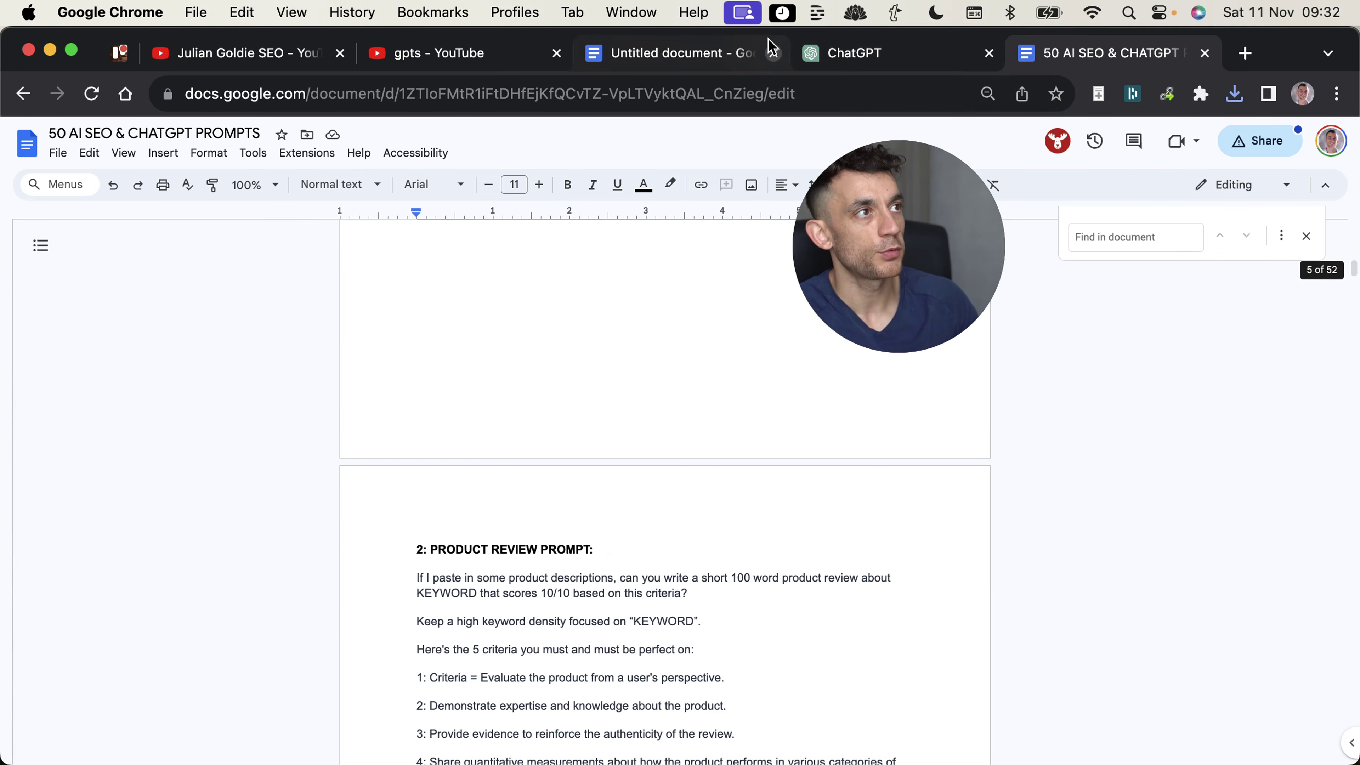
{"action": "scroll", "coordinate": [693, 456], "scroll_direction": "down", "scroll_amount": 10}
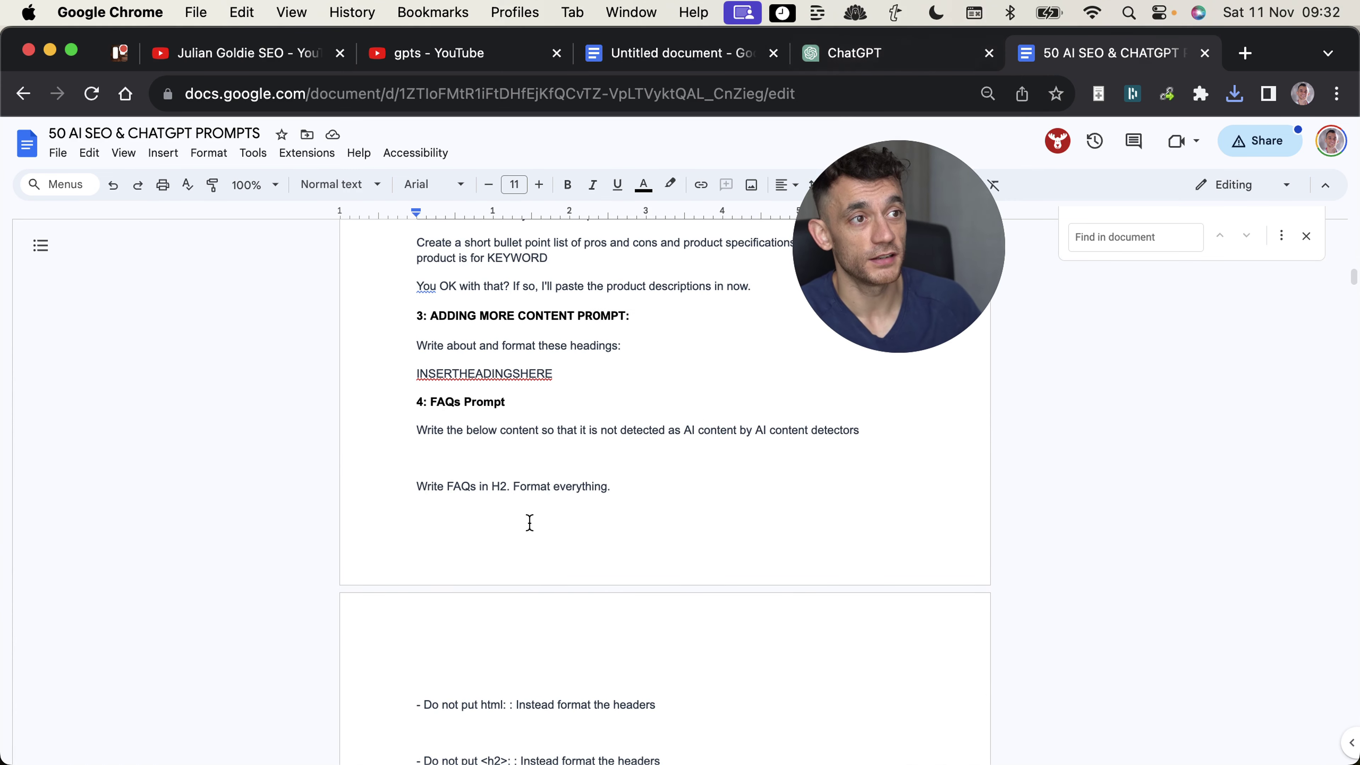
Leave the FAQs prompt in the prompts document and return to the GPT editor form
{"action": "left_click", "coordinate": [513, 486]}
{"action": "scroll", "coordinate": [532, 514], "scroll_direction": "down", "scroll_amount": 5}
{"action": "scroll", "coordinate": [533, 517], "scroll_direction": "up", "scroll_amount": 4}
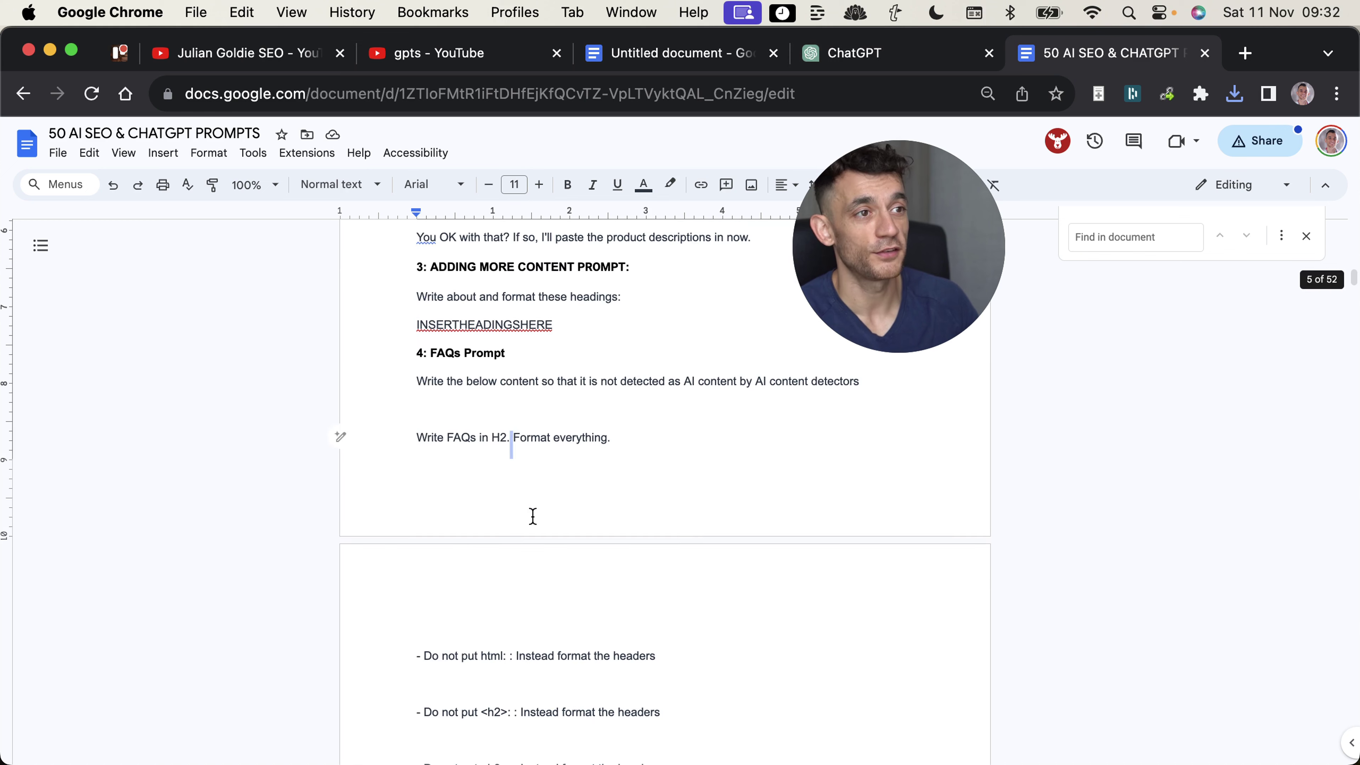
{"action": "key", "text": "ctrl+shift+Tab"}
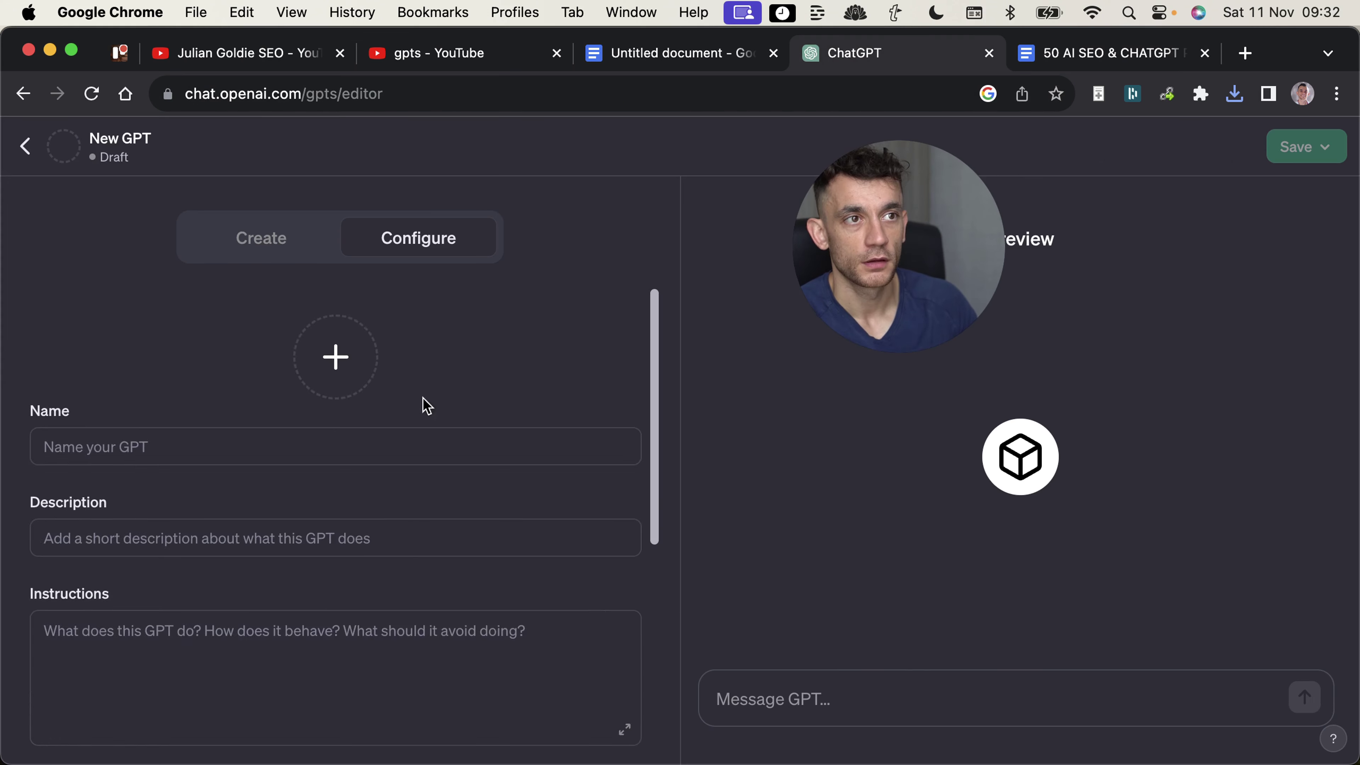
{"action": "scroll", "coordinate": [418, 461], "scroll_direction": "down", "scroll_amount": 5}
{"action": "scroll", "coordinate": [180, 426], "scroll_direction": "up", "scroll_amount": 5}
{"action": "scroll", "coordinate": [417, 371], "scroll_direction": "down", "scroll_amount": 5}
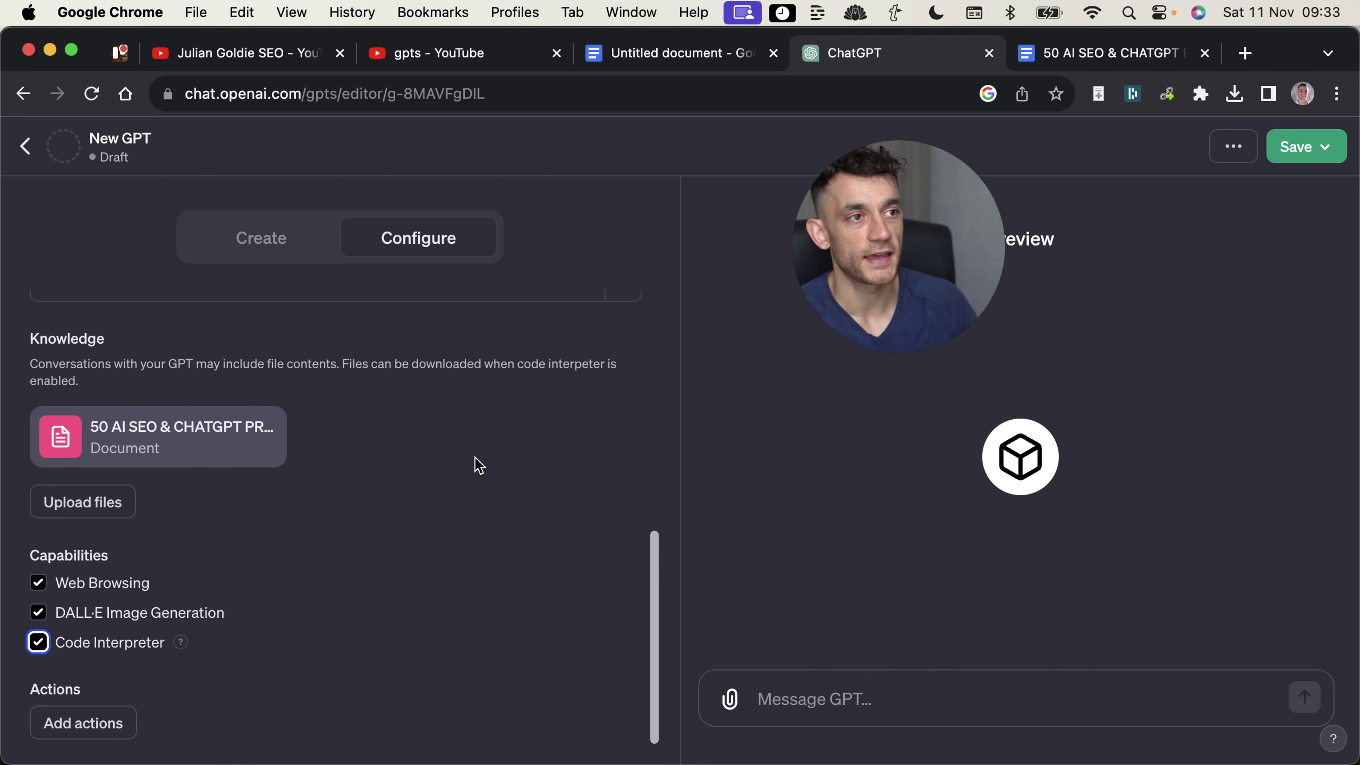
Review the Knowledge section with the attached 50 AI SEO & CHATGPT PROMPTS file
{"action": "scroll", "coordinate": [466, 455], "scroll_direction": "up", "scroll_amount": 10}
{"action": "scroll", "coordinate": [316, 575], "scroll_direction": "down", "scroll_amount": 5}
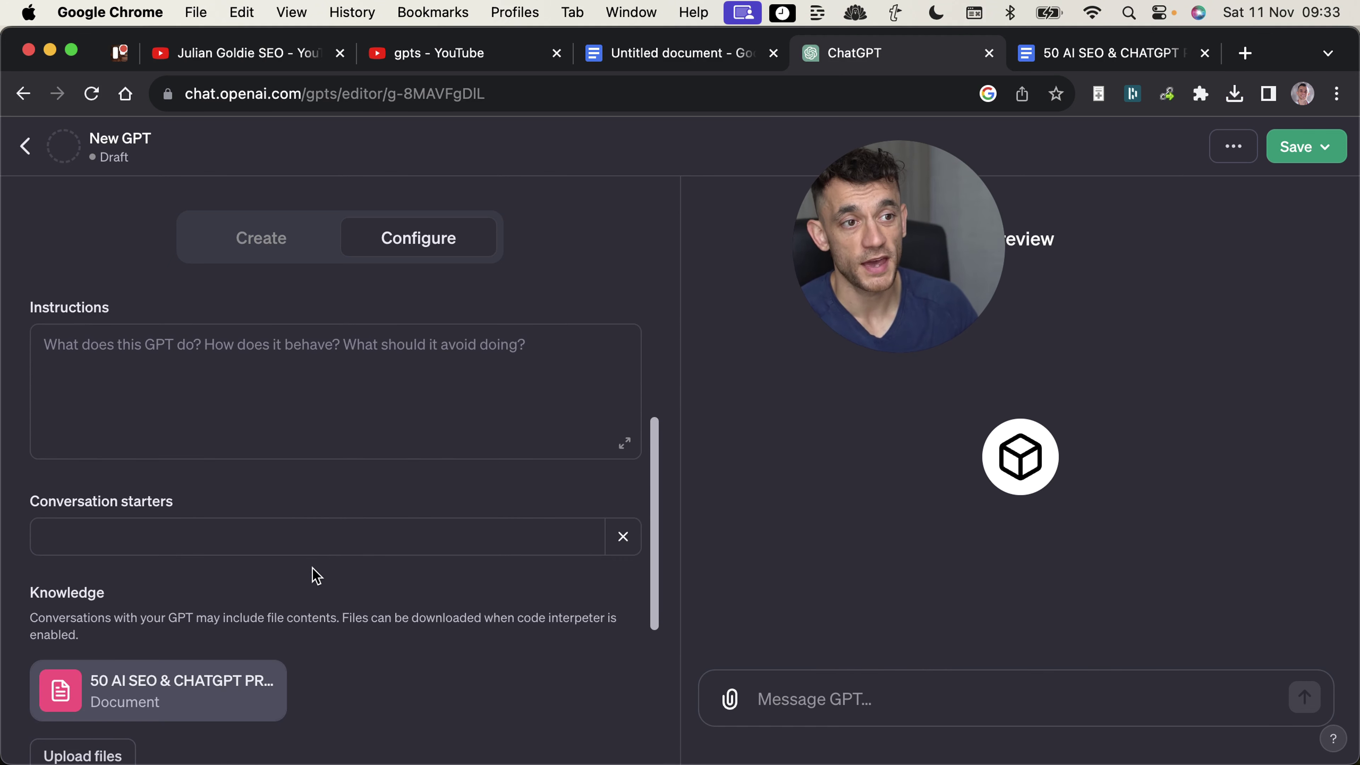
{"action": "scroll", "coordinate": [231, 607], "scroll_direction": "down", "scroll_amount": 5}
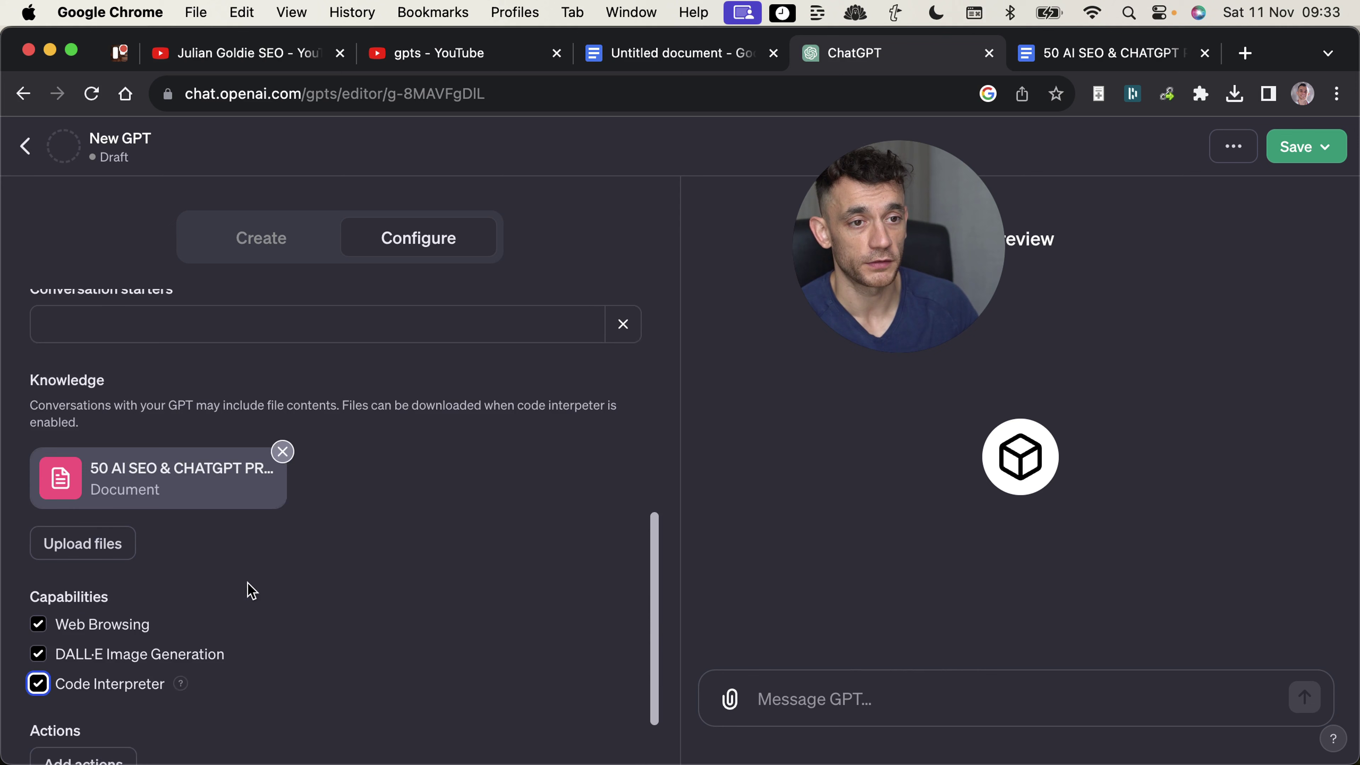
{"action": "left_click_drag", "start_coordinate": [24, 357], "coordinate": [363, 480]}
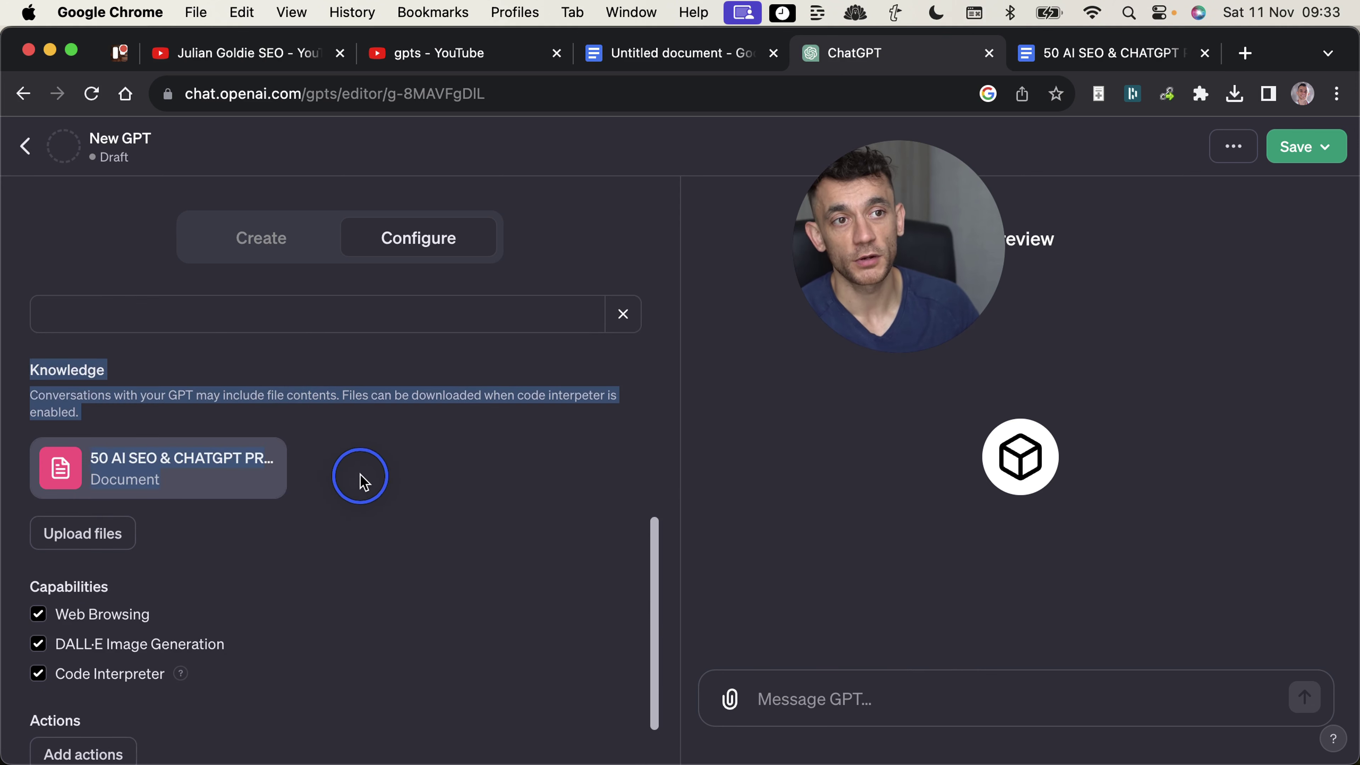
{"action": "left_click", "coordinate": [224, 410]}
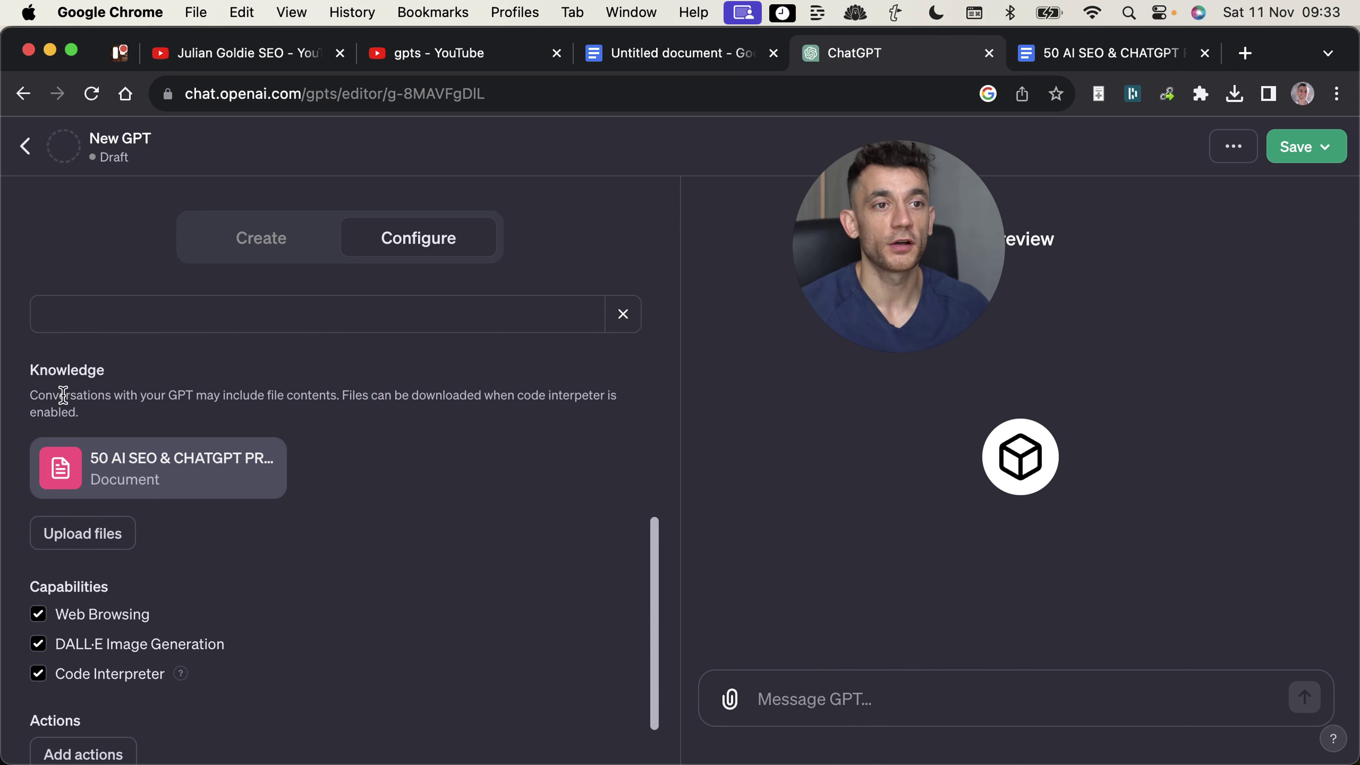
{"action": "scroll", "coordinate": [95, 587], "scroll_direction": "down", "scroll_amount": 2}
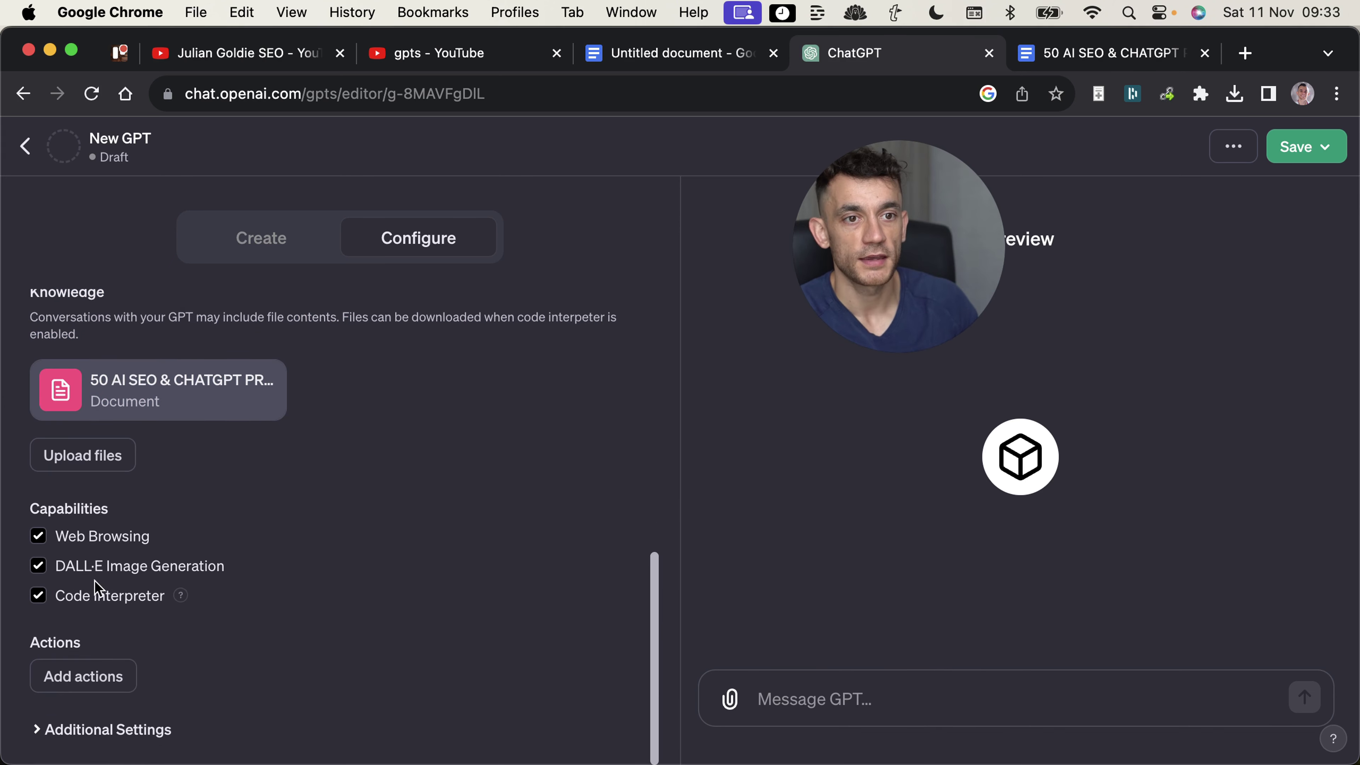
{"action": "mouse_move", "coordinate": [183, 599]}
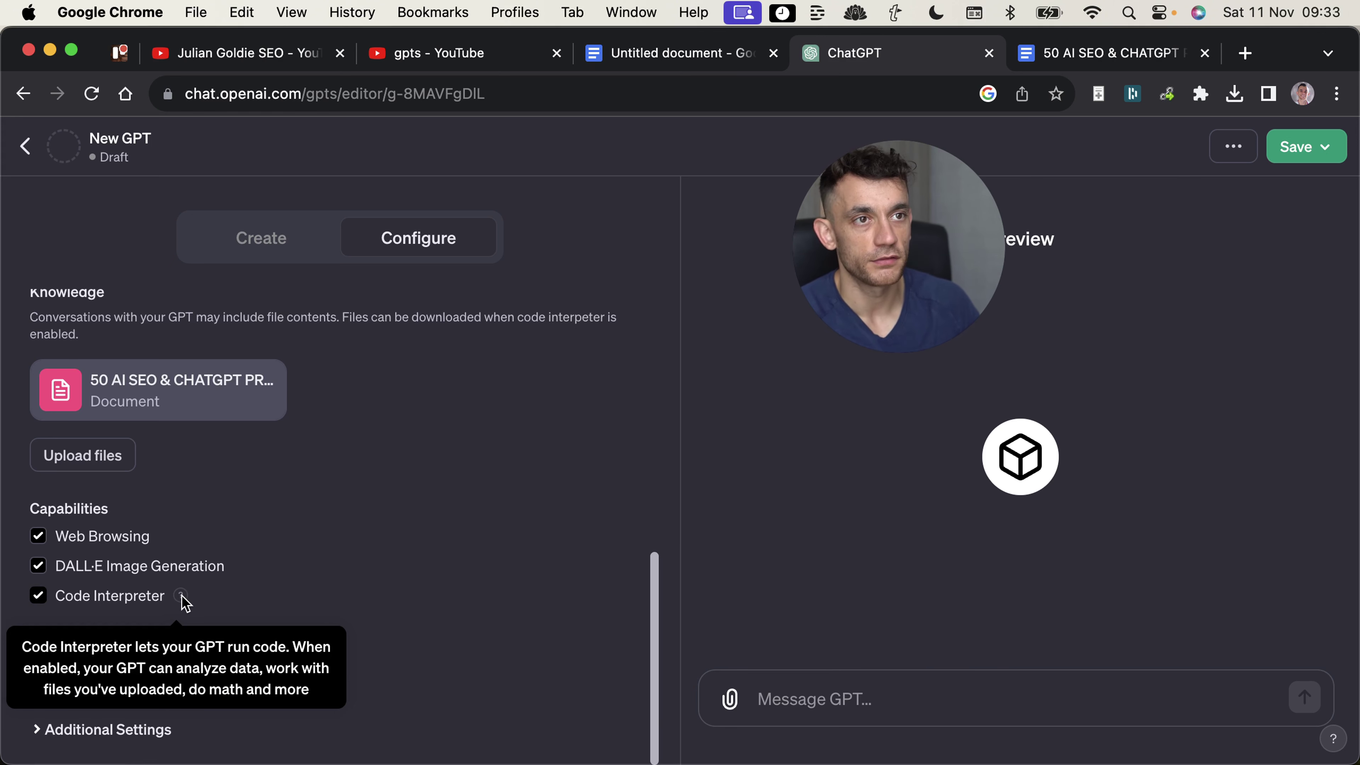
{"action": "scroll", "coordinate": [183, 603], "scroll_direction": "up", "scroll_amount": 10}
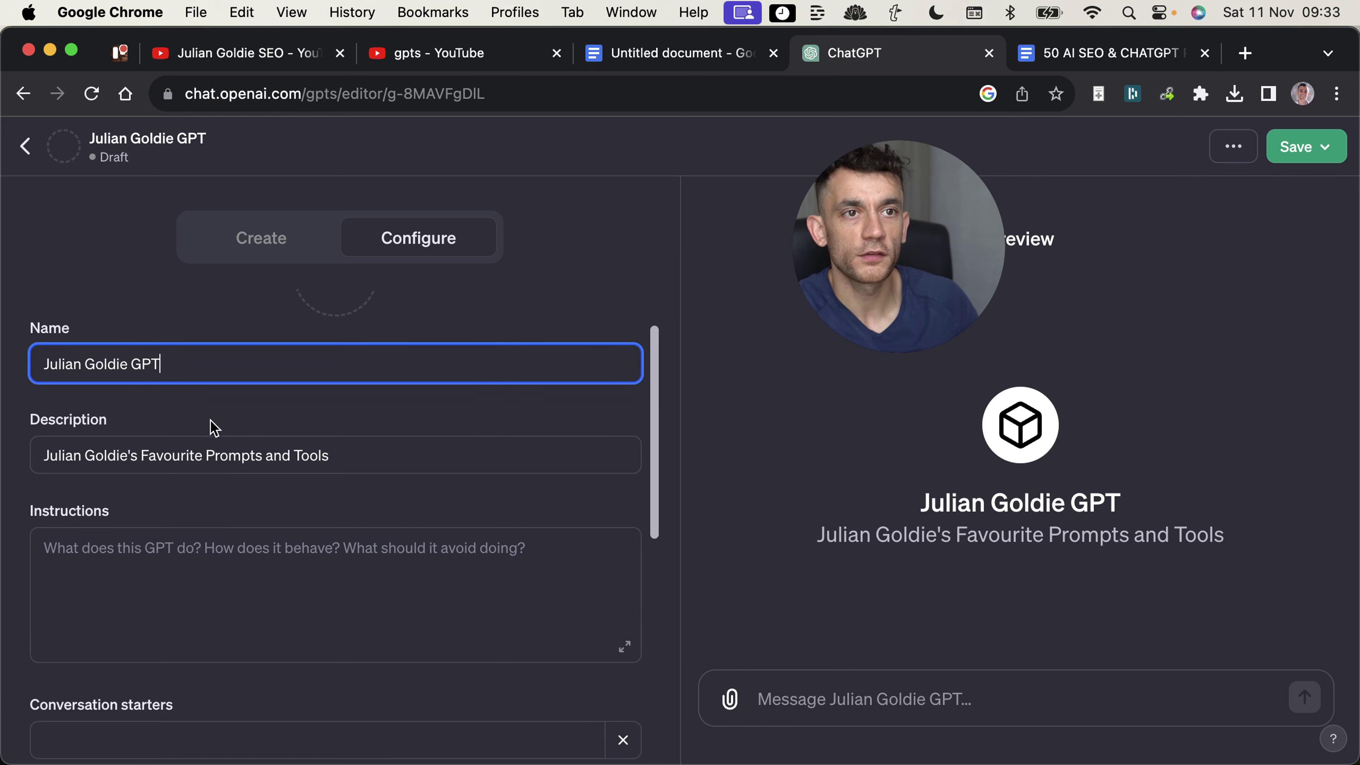
Write instructions for answering SEO prompt, tool and SOP questions, and upload a profile photo as avatar
{"action": "triple_click", "coordinate": [333, 455]}
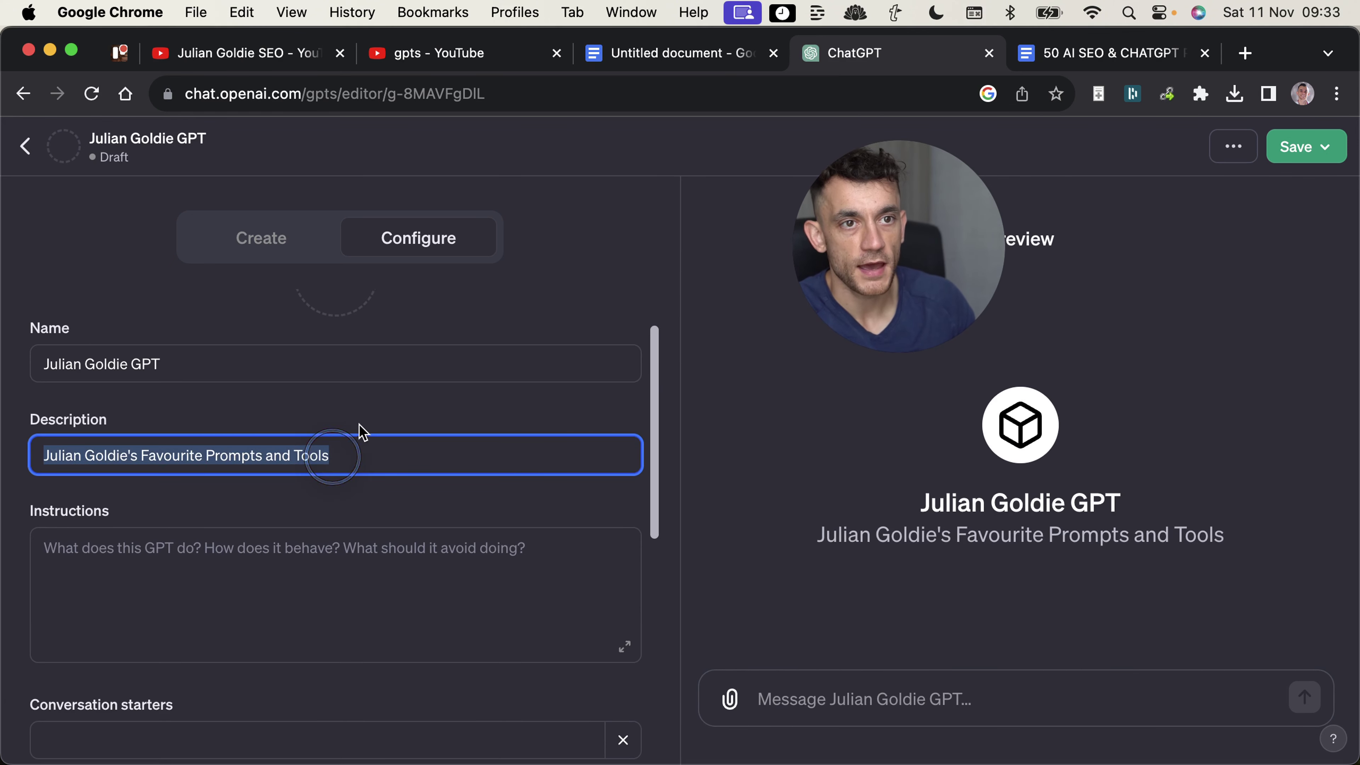
{"action": "left_click", "coordinate": [311, 571]}
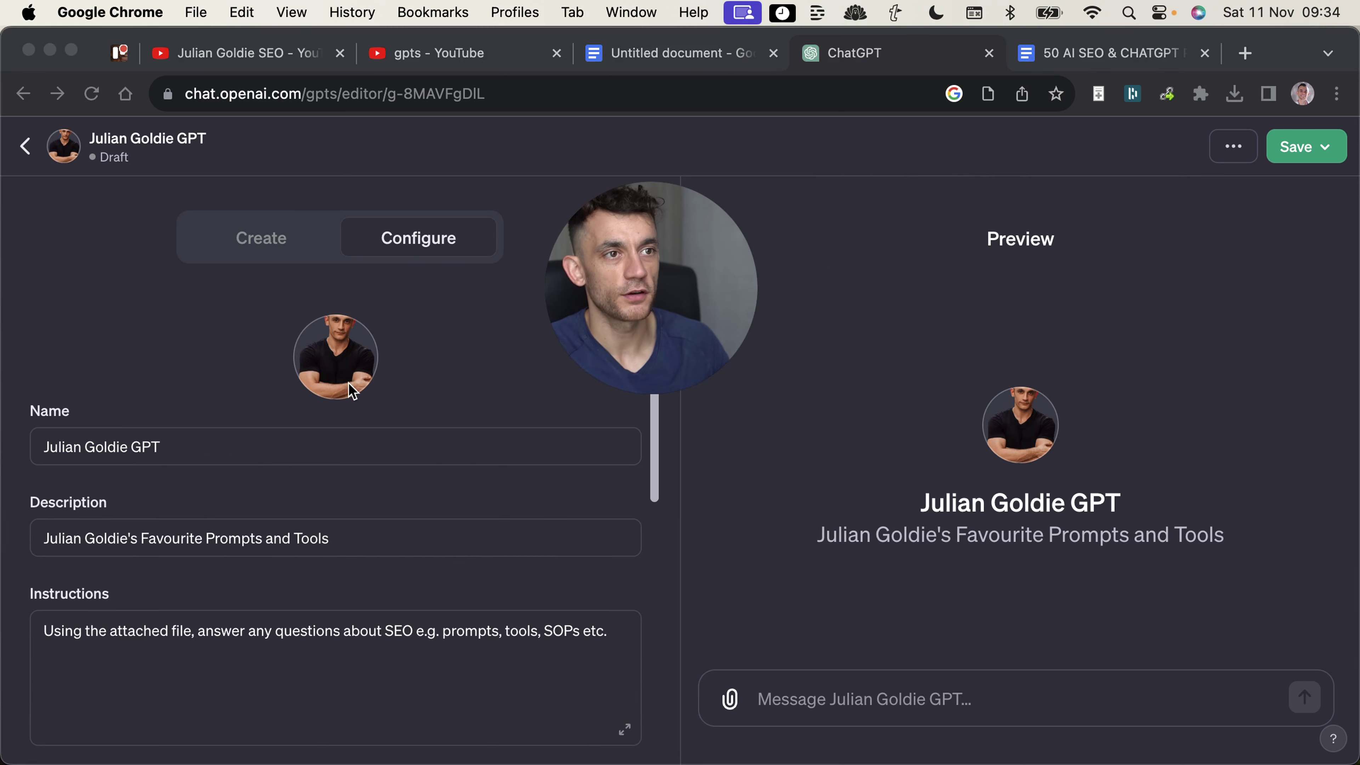
{"action": "left_click", "coordinate": [351, 391]}
{"action": "left_click", "coordinate": [145, 303]}
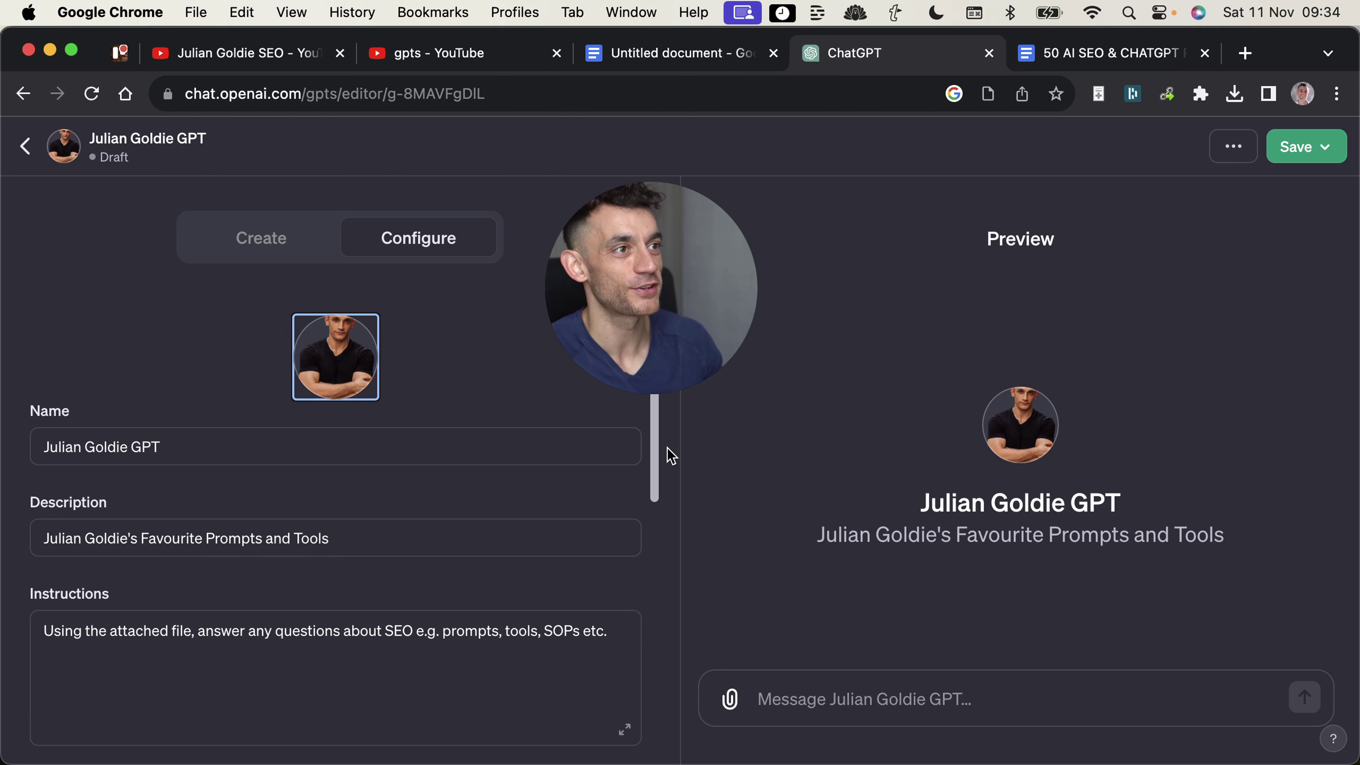
{"action": "scroll", "coordinate": [467, 520], "scroll_direction": "down", "scroll_amount": 5}
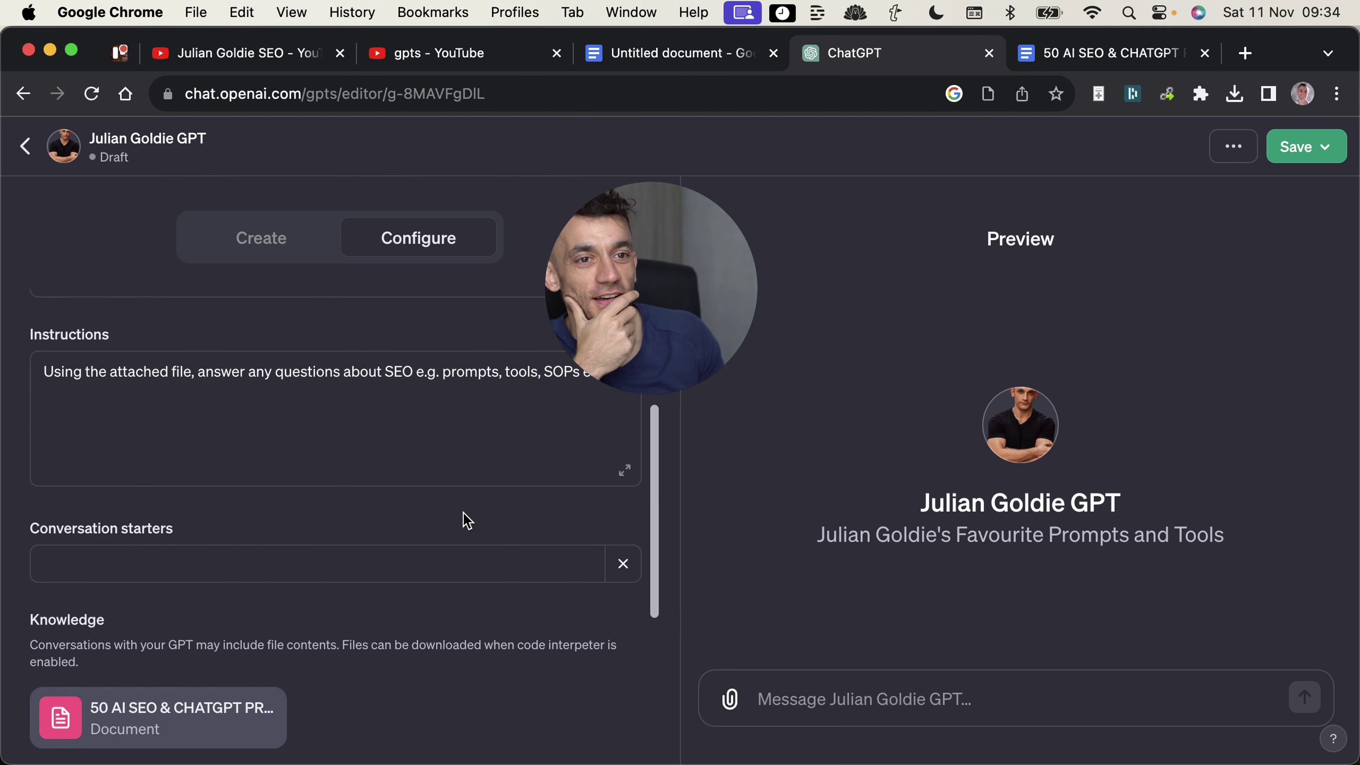
{"action": "scroll", "coordinate": [140, 672], "scroll_direction": "down", "scroll_amount": 6}
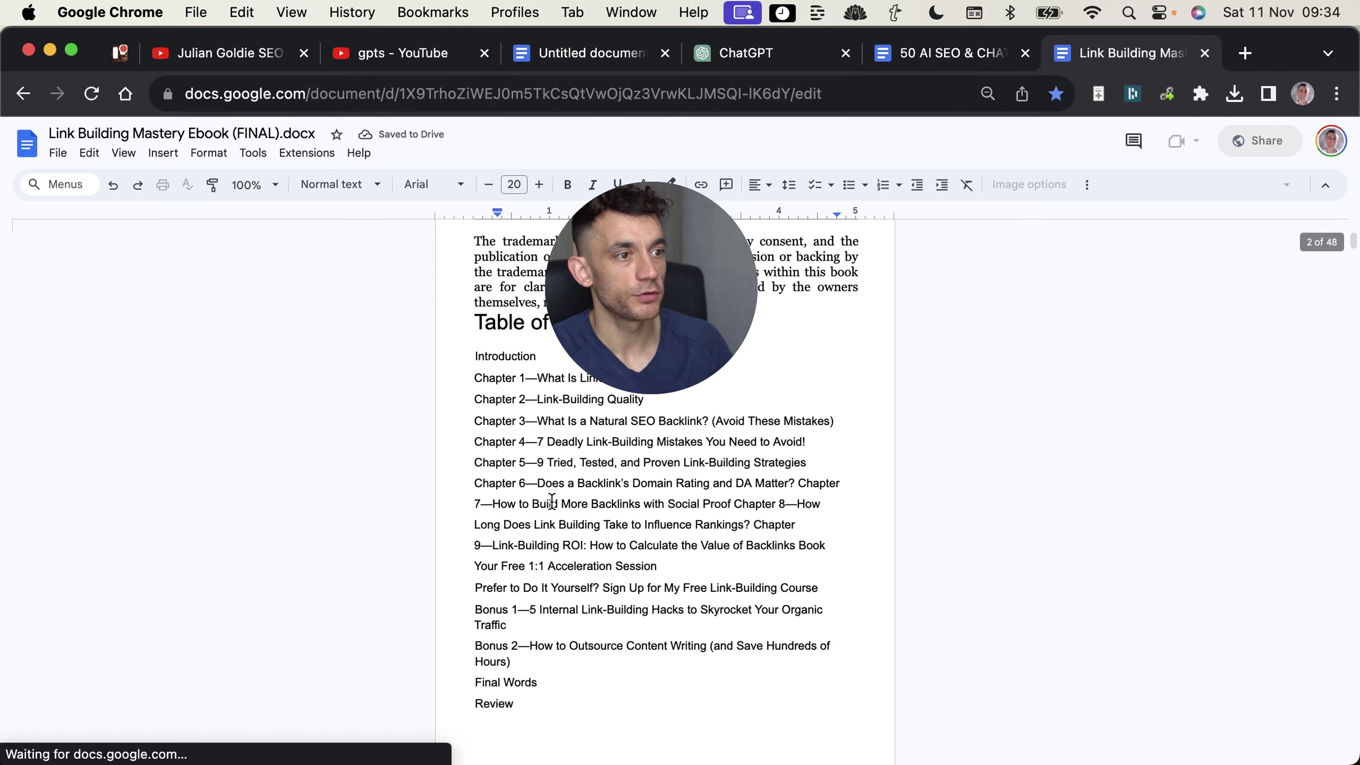
Download Link Building Mastery Ebook (FINAL) as a Microsoft Word .docx, then return to the GPT editor
{"action": "left_click", "coordinate": [70, 155]}
{"action": "mouse_move", "coordinate": [214, 320]}
{"action": "left_click", "coordinate": [440, 322]}
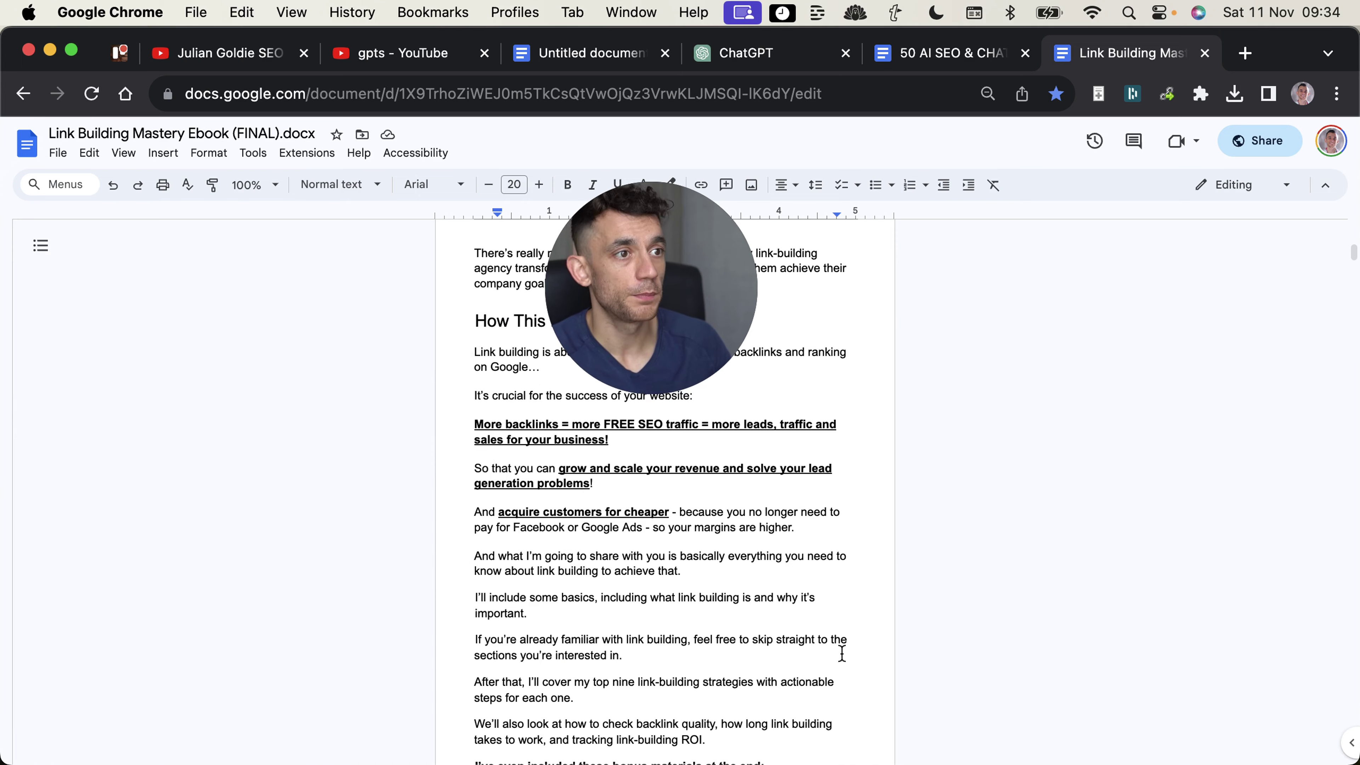
{"action": "scroll", "coordinate": [842, 653], "scroll_direction": "down", "scroll_amount": 20}
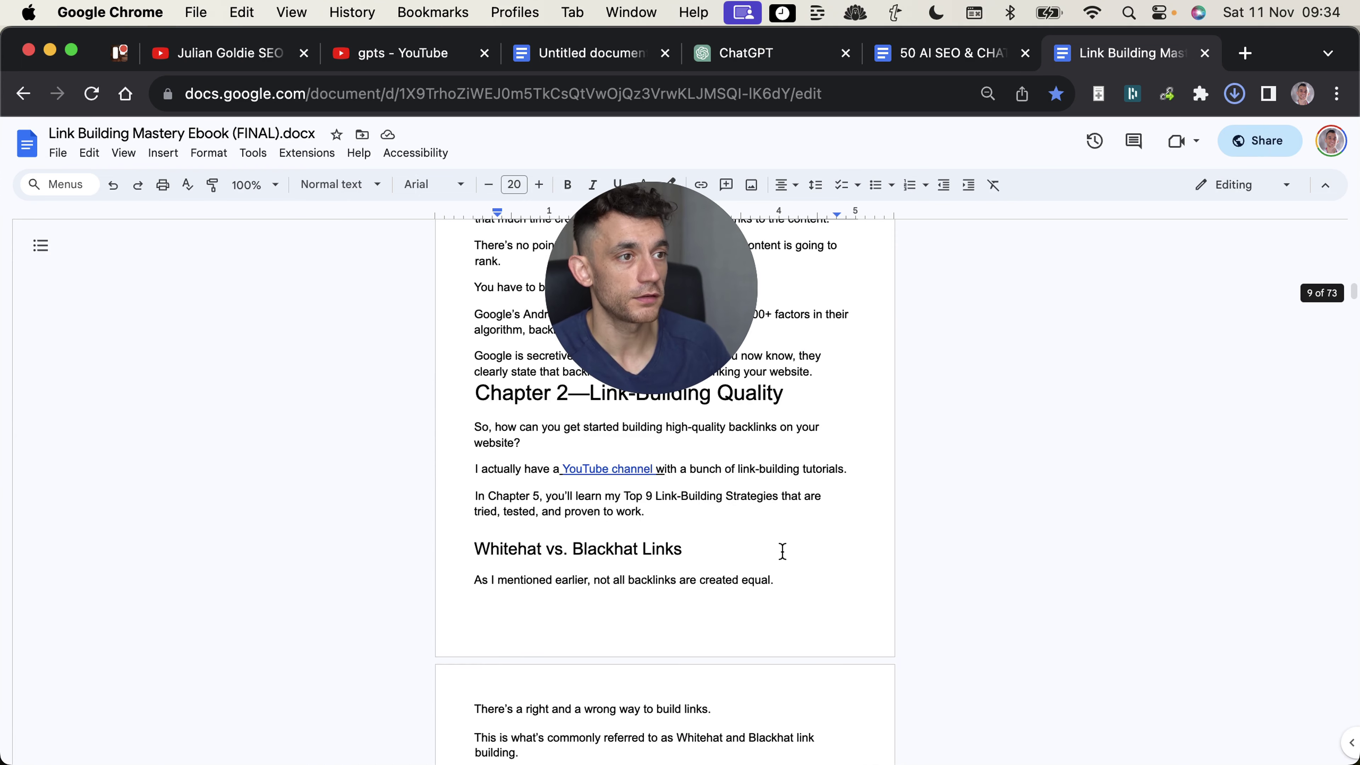
{"action": "scroll", "coordinate": [782, 551], "scroll_direction": "down", "scroll_amount": 15}
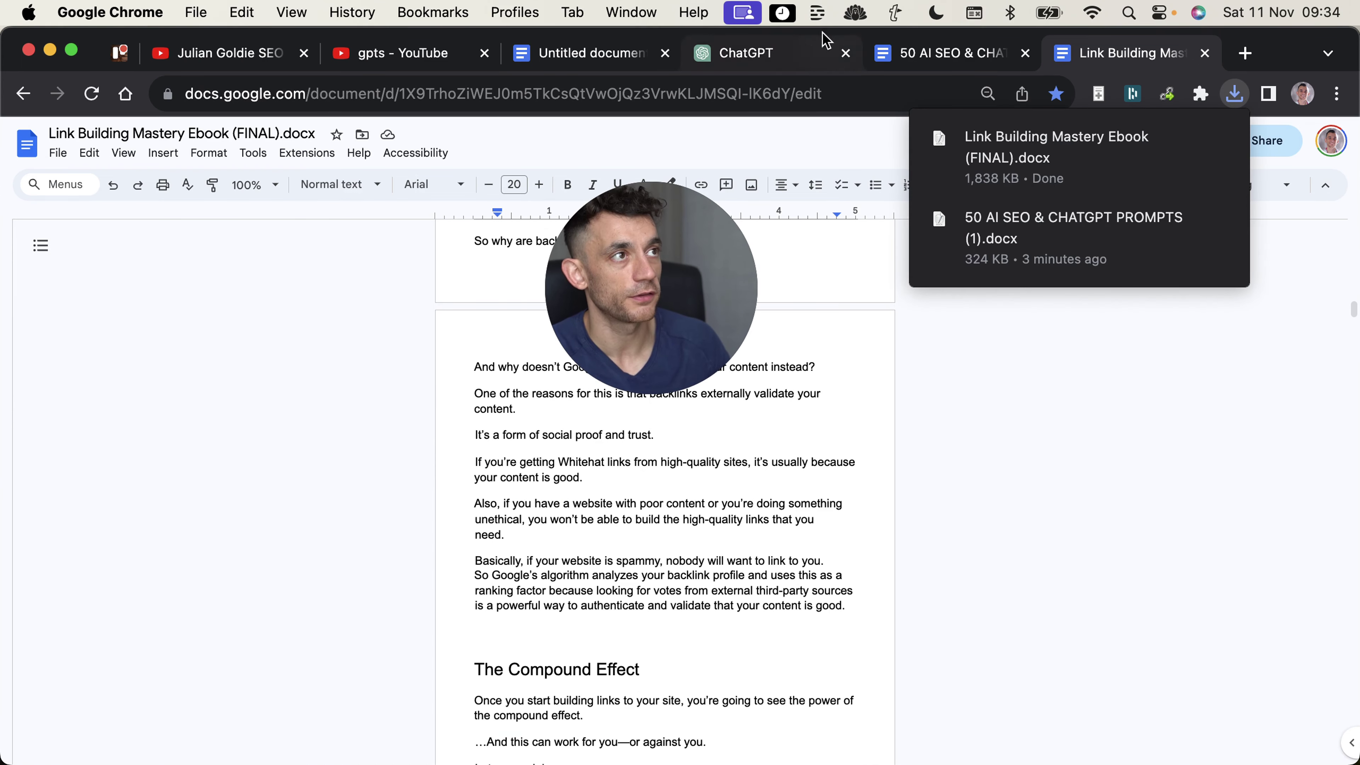
{"action": "left_click", "coordinate": [784, 51]}
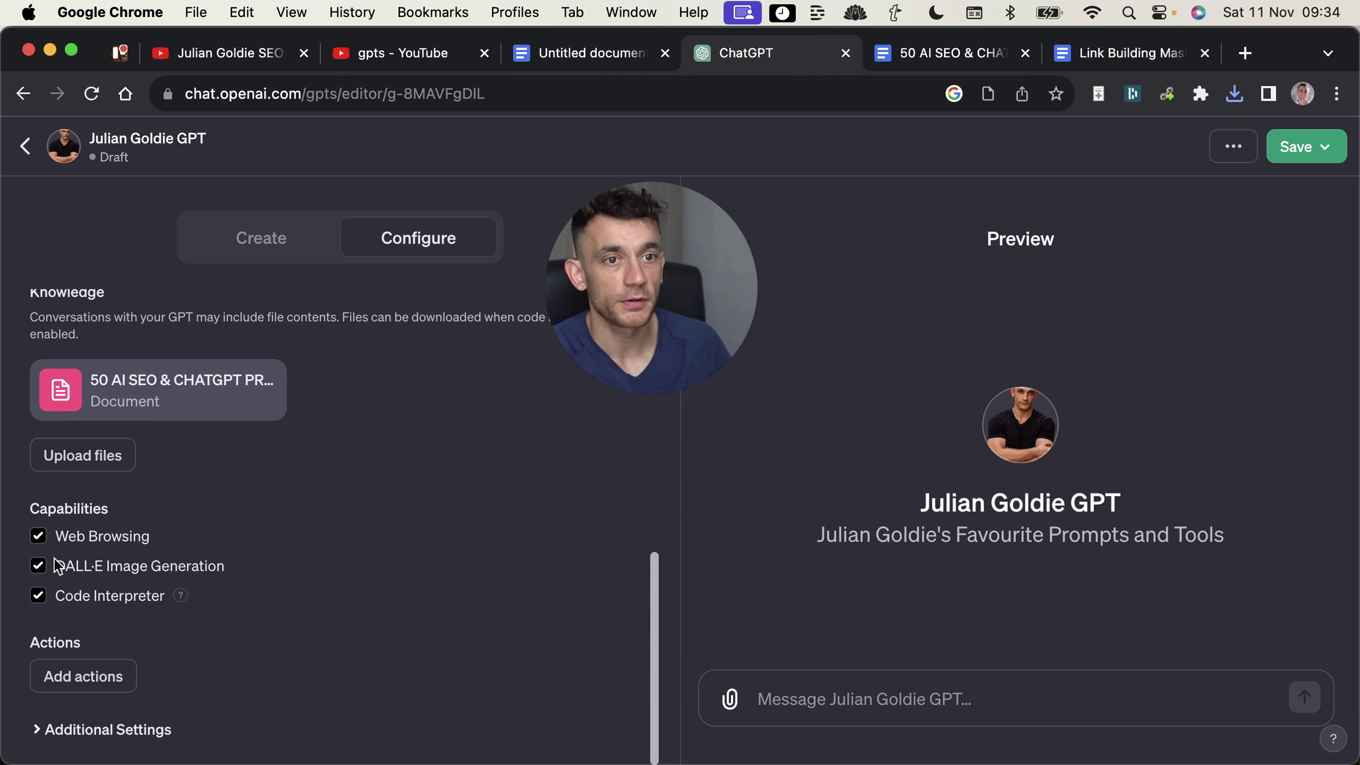
Upload Link Building Mastery Ebook (FINAL).docx as GPT knowledge and save the GPT
{"action": "left_click", "coordinate": [91, 456]}
{"action": "double_click", "coordinate": [632, 252]}
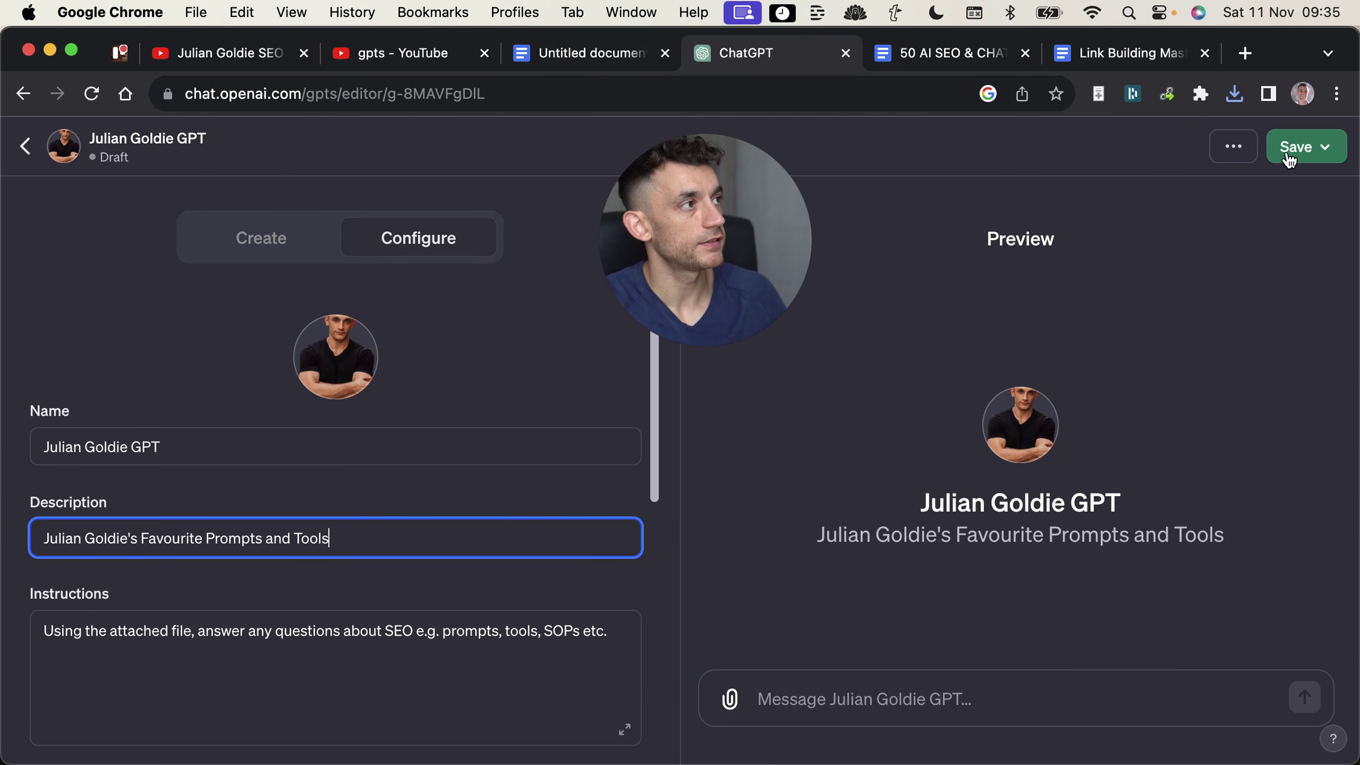
{"action": "left_click", "coordinate": [1282, 161]}
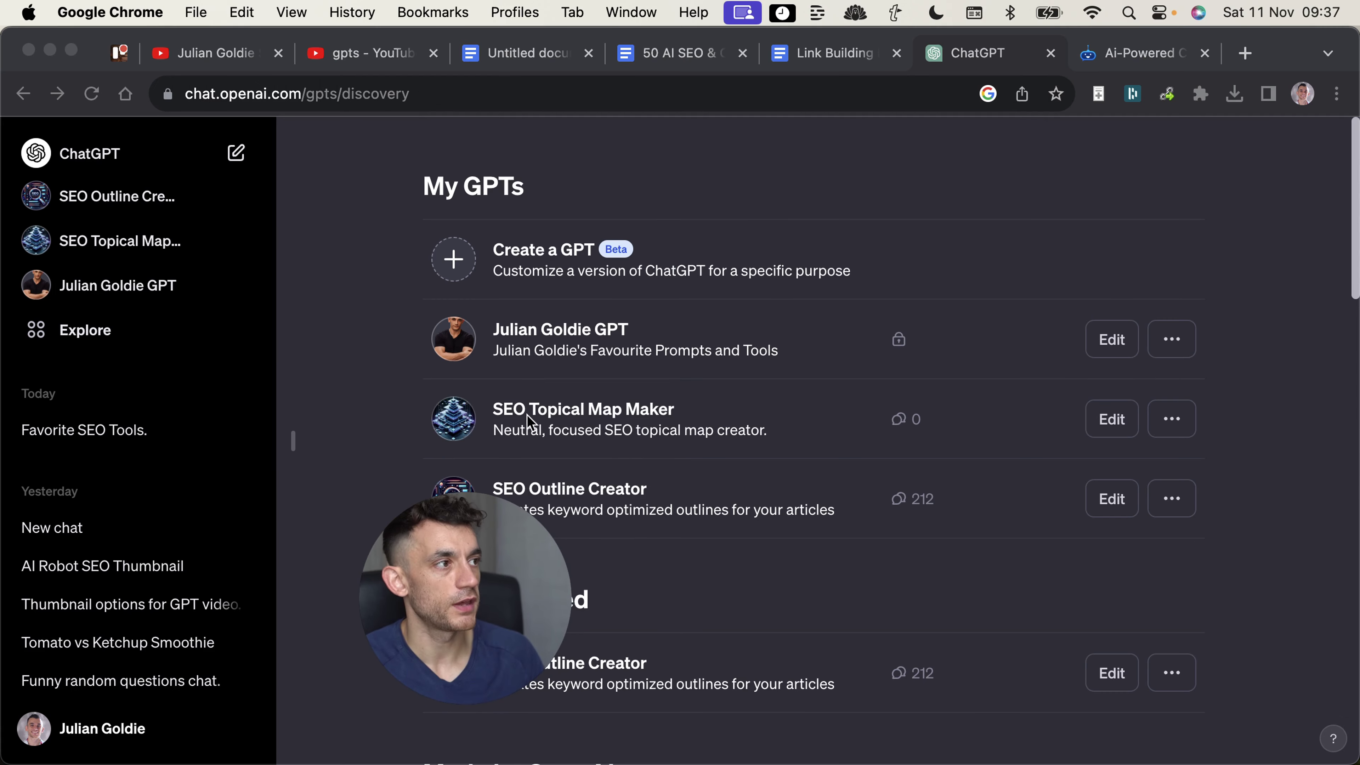
{"action": "left_click_drag", "start_coordinate": [509, 576], "coordinate": [191, 559]}
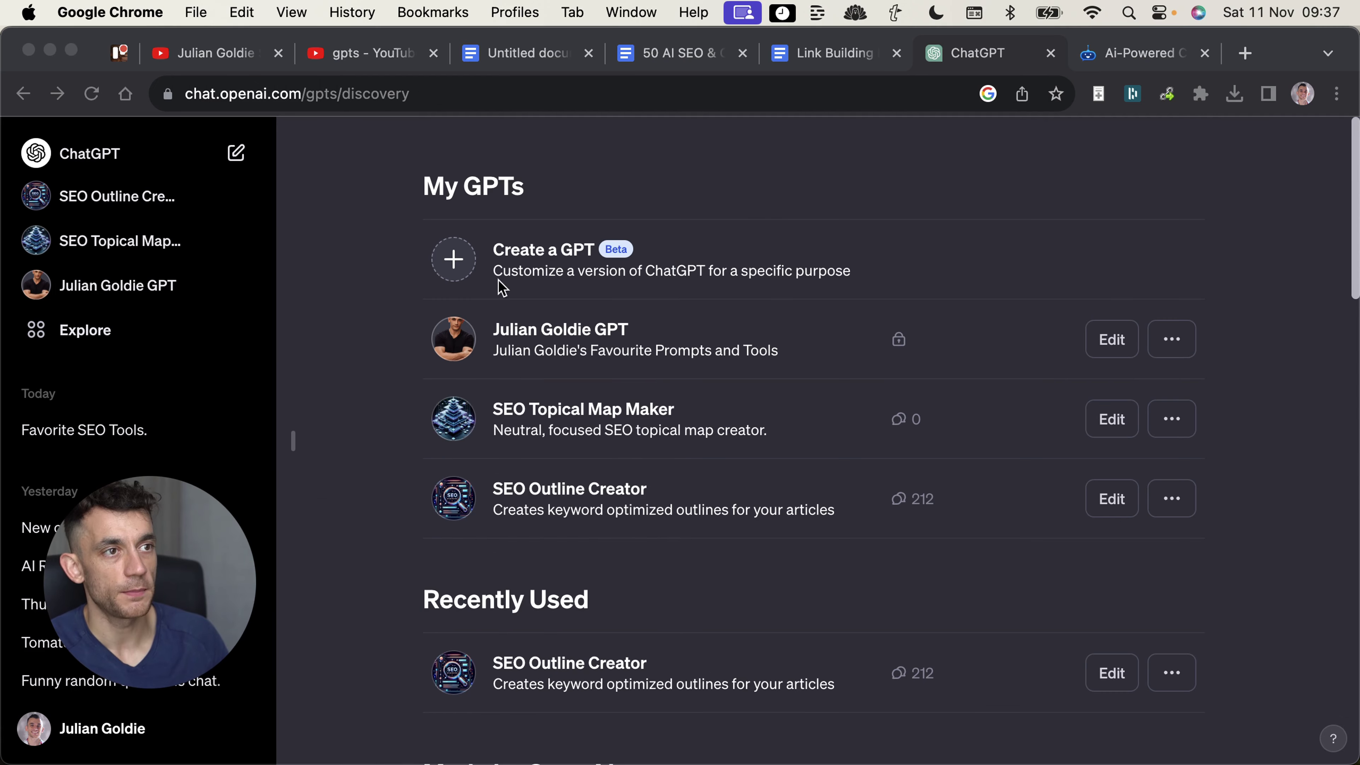
{"action": "left_click", "coordinate": [400, 315]}
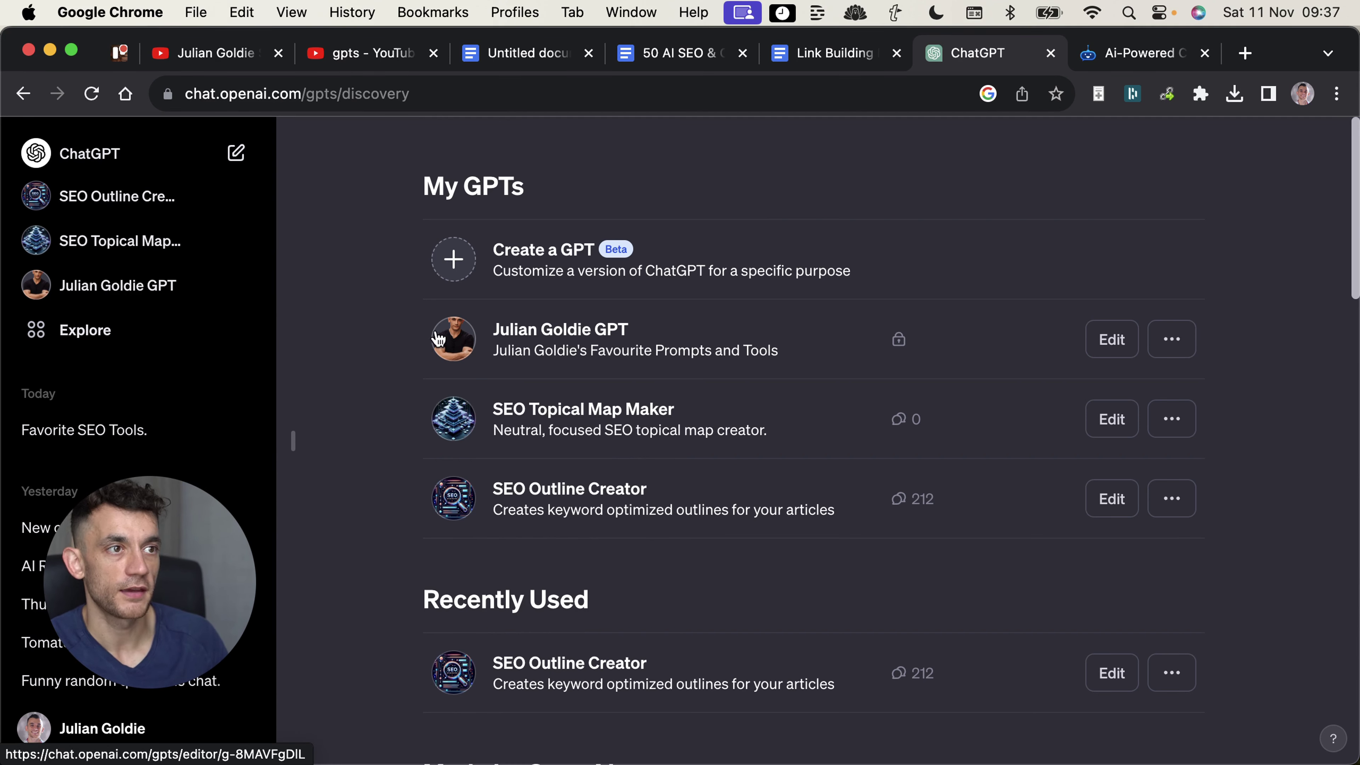
Reopen the GPT for editing from its options menu and view its Configure settings
{"action": "left_click", "coordinate": [1171, 339]}
{"action": "left_click", "coordinate": [1172, 340]}
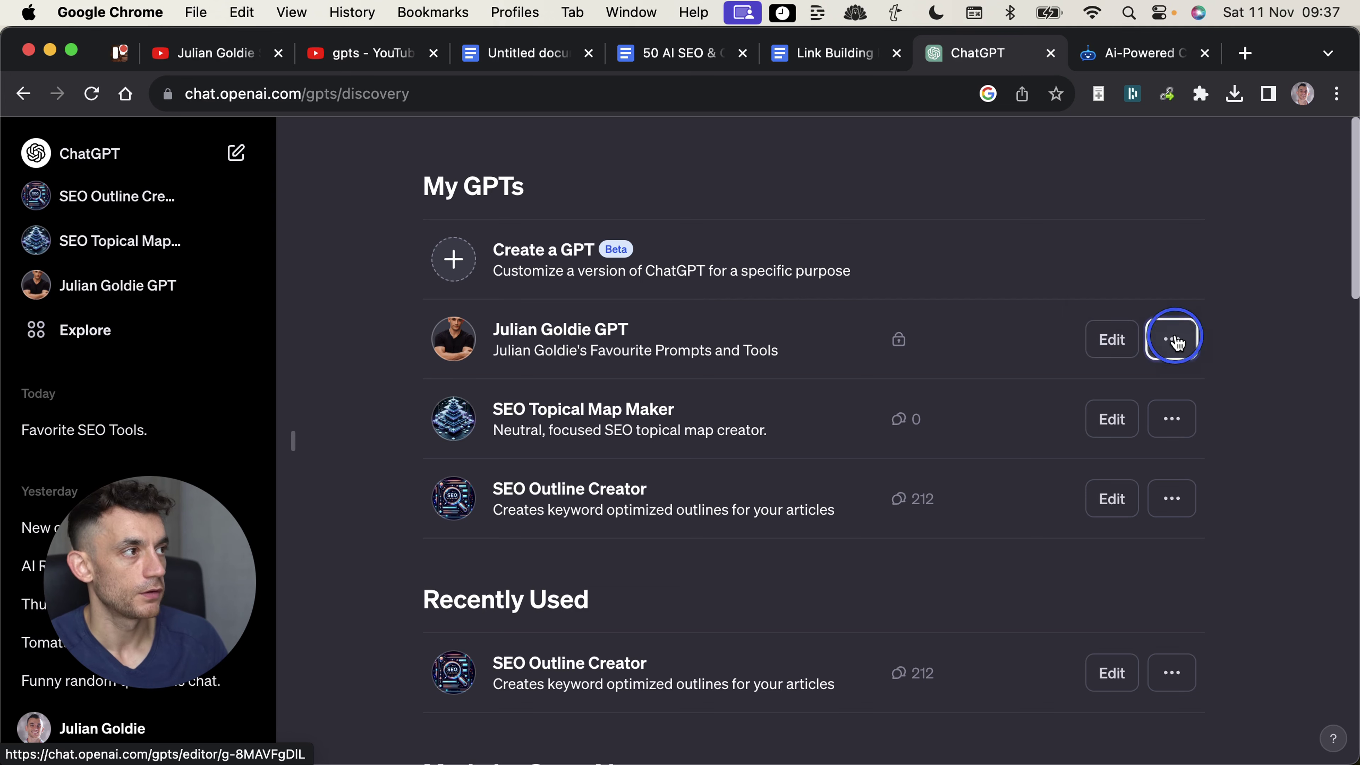
{"action": "left_click", "coordinate": [1172, 339]}
{"action": "left_click", "coordinate": [1114, 375]}
{"action": "left_click", "coordinate": [1112, 343]}
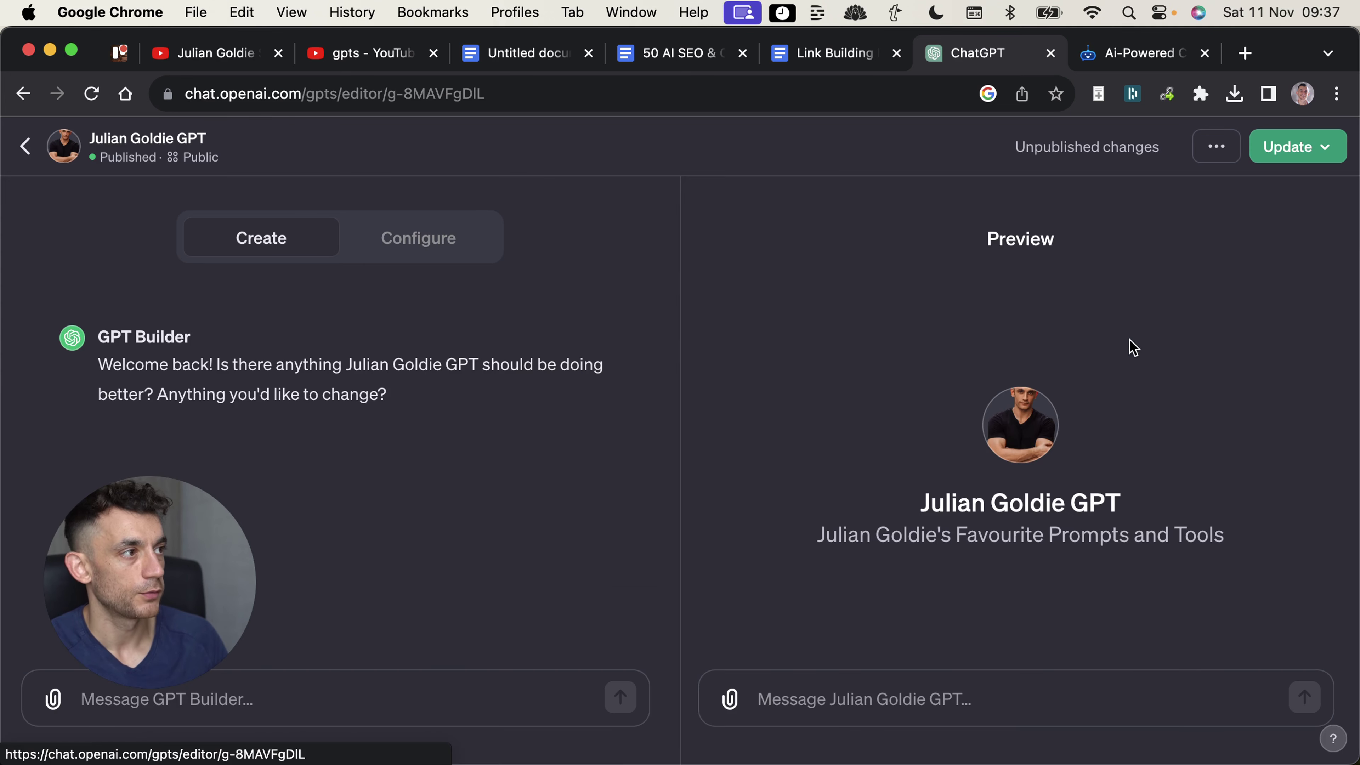
{"action": "left_click", "coordinate": [394, 237]}
{"action": "scroll", "coordinate": [507, 352], "scroll_direction": "down", "scroll_amount": 10}
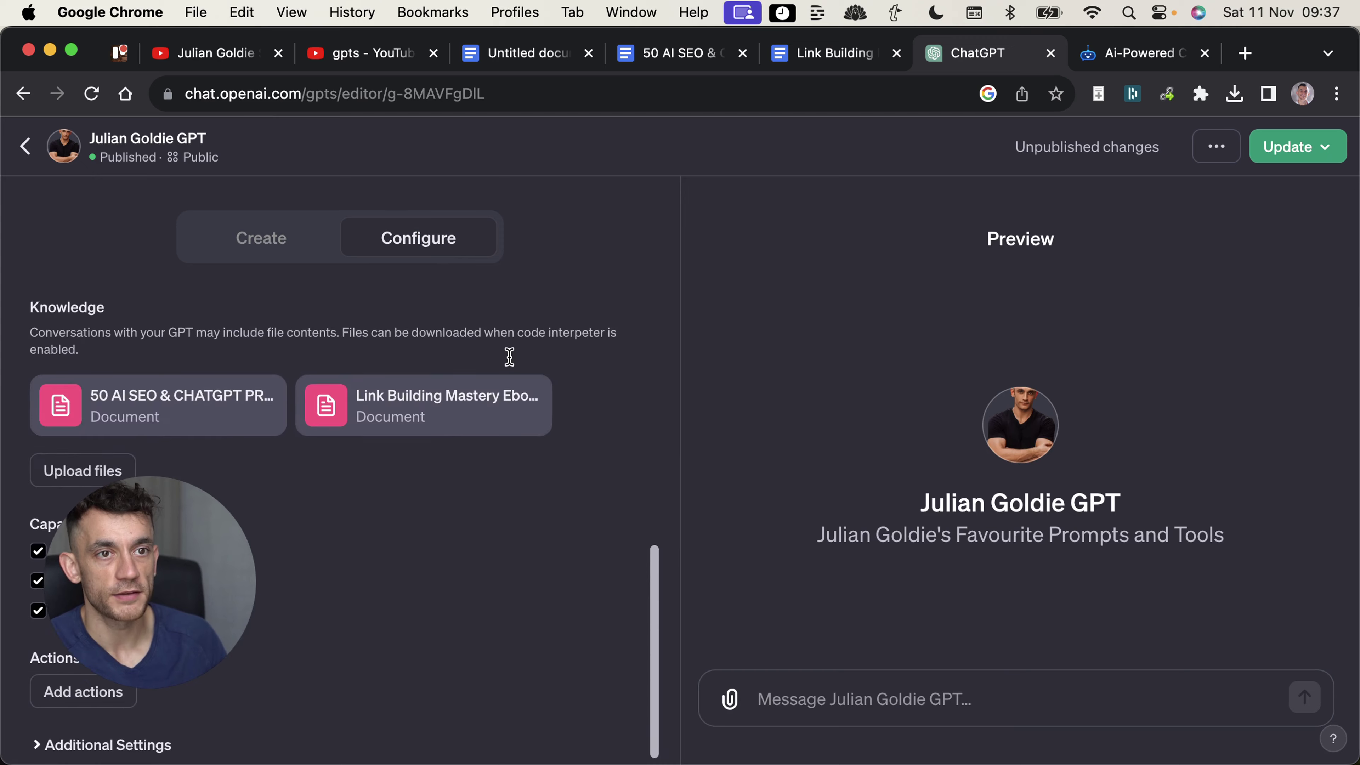
{"action": "scroll", "coordinate": [499, 395], "scroll_direction": "up", "scroll_amount": 8}
{"action": "scroll", "coordinate": [620, 483], "scroll_direction": "down", "scroll_amount": 3}
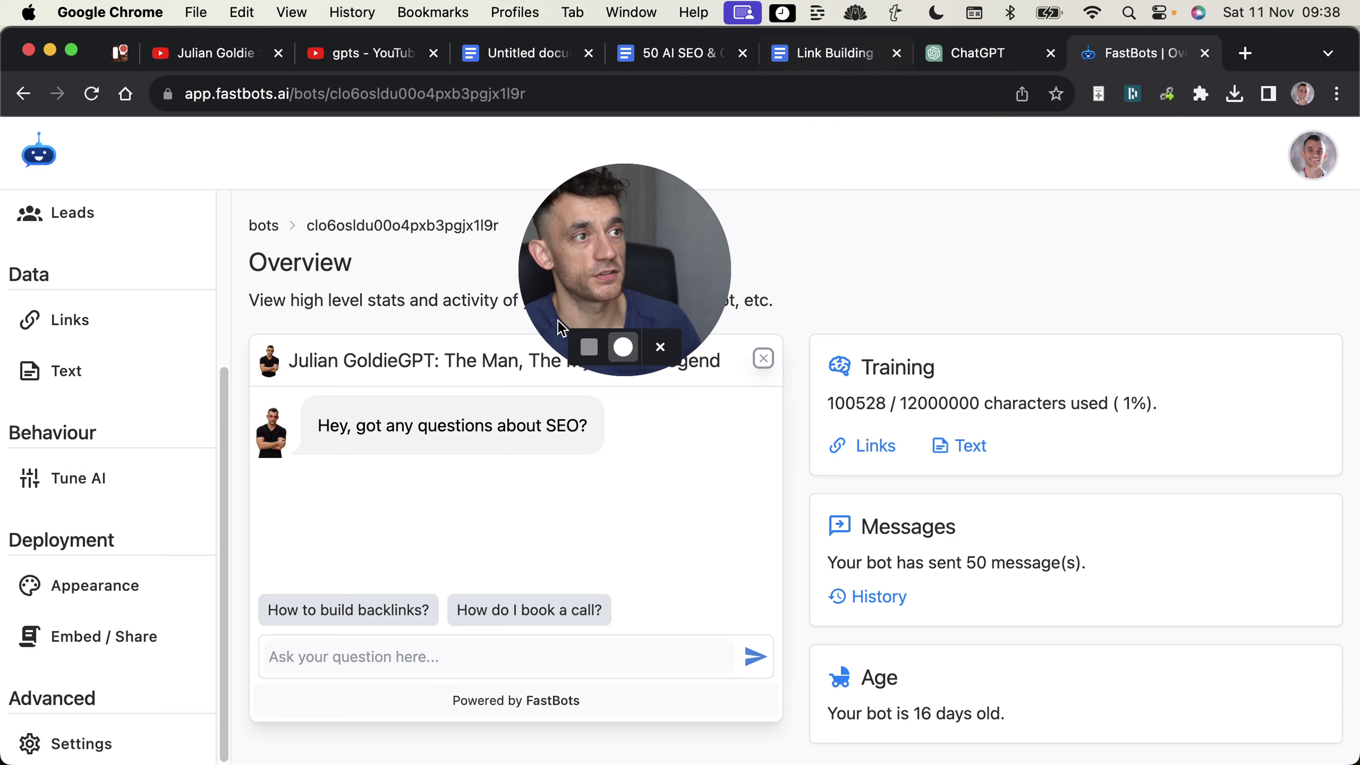
Back in the GPT editor, add the starters 'Hey, got any questions about SEO?' and 'How to build backlinks?'
{"action": "left_click", "coordinate": [971, 53]}
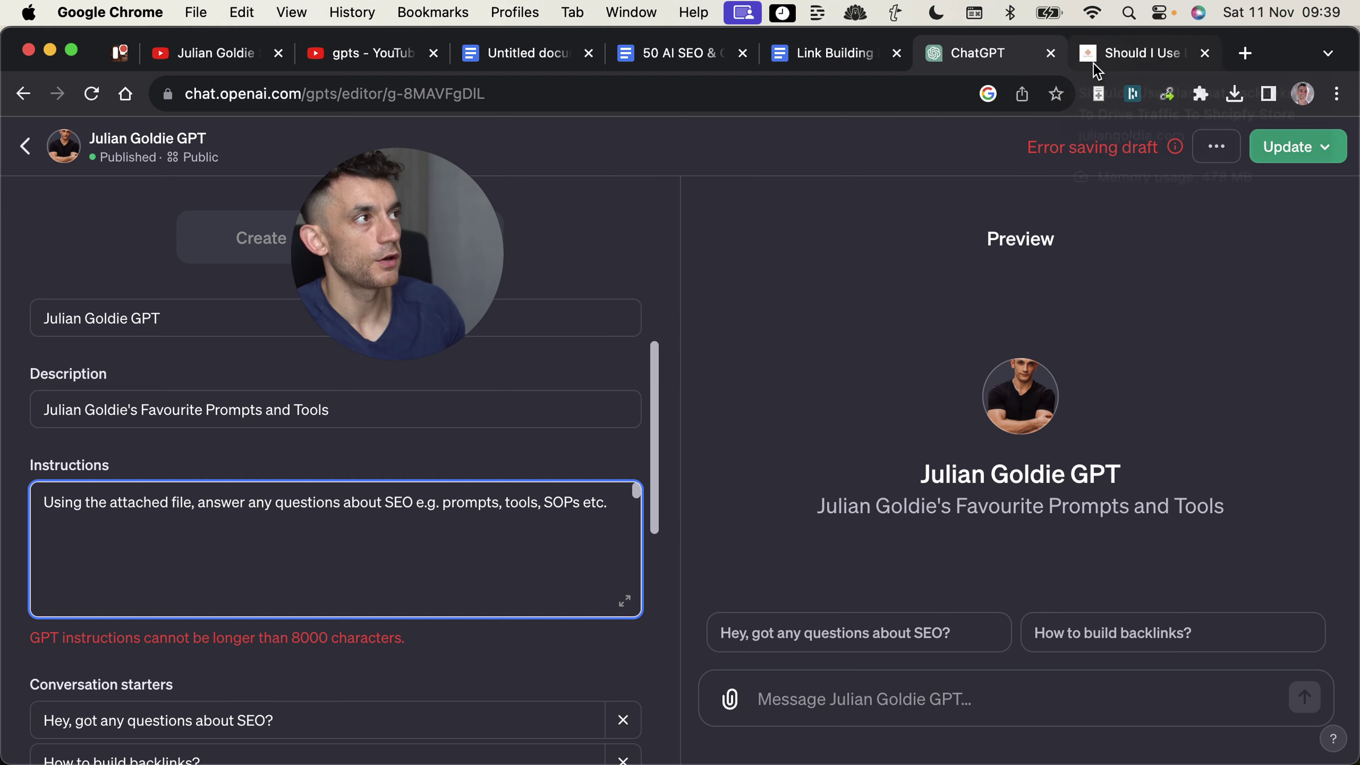
Close the spare tab and bring the Instructions field under the 8000-character limit
{"action": "middle_click", "coordinate": [1095, 60]}
{"action": "left_click", "coordinate": [585, 563]}
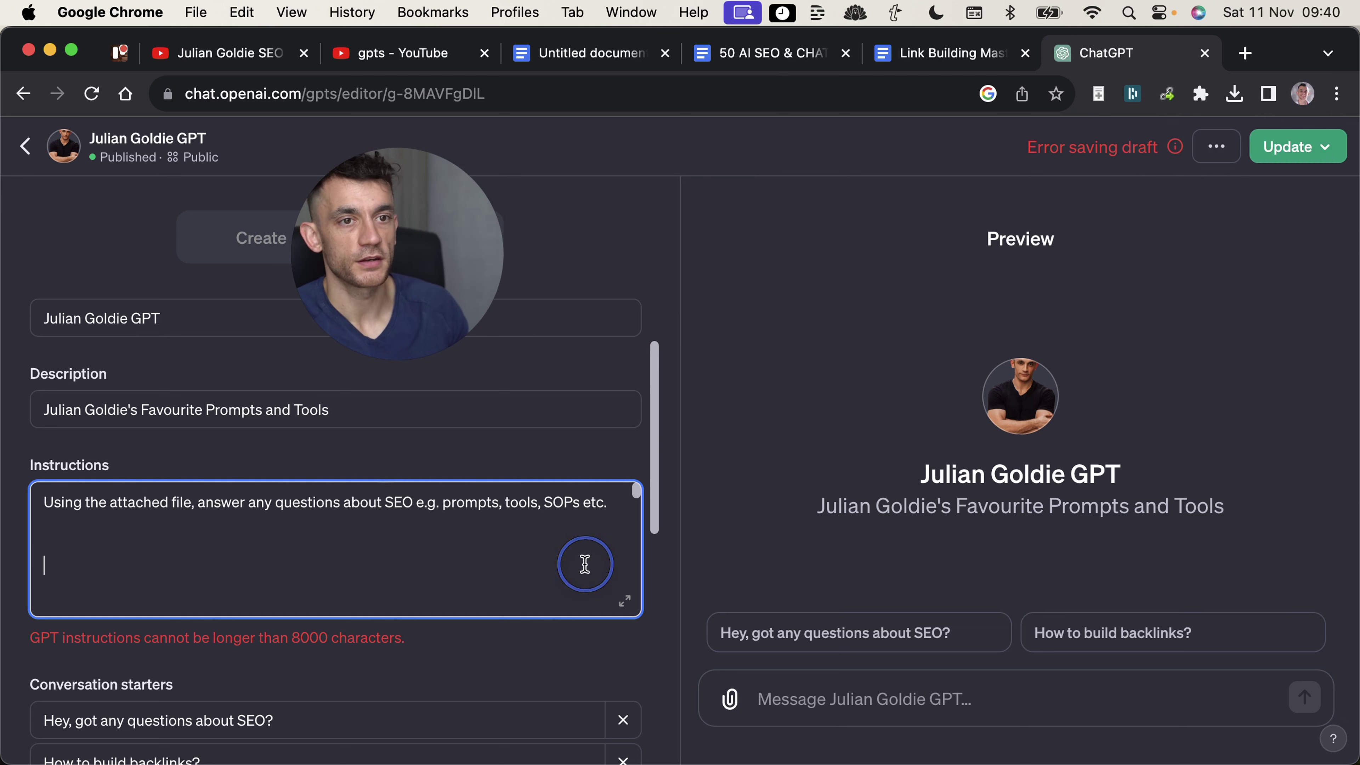
{"action": "scroll", "coordinate": [431, 542], "scroll_direction": "up", "scroll_amount": 1}
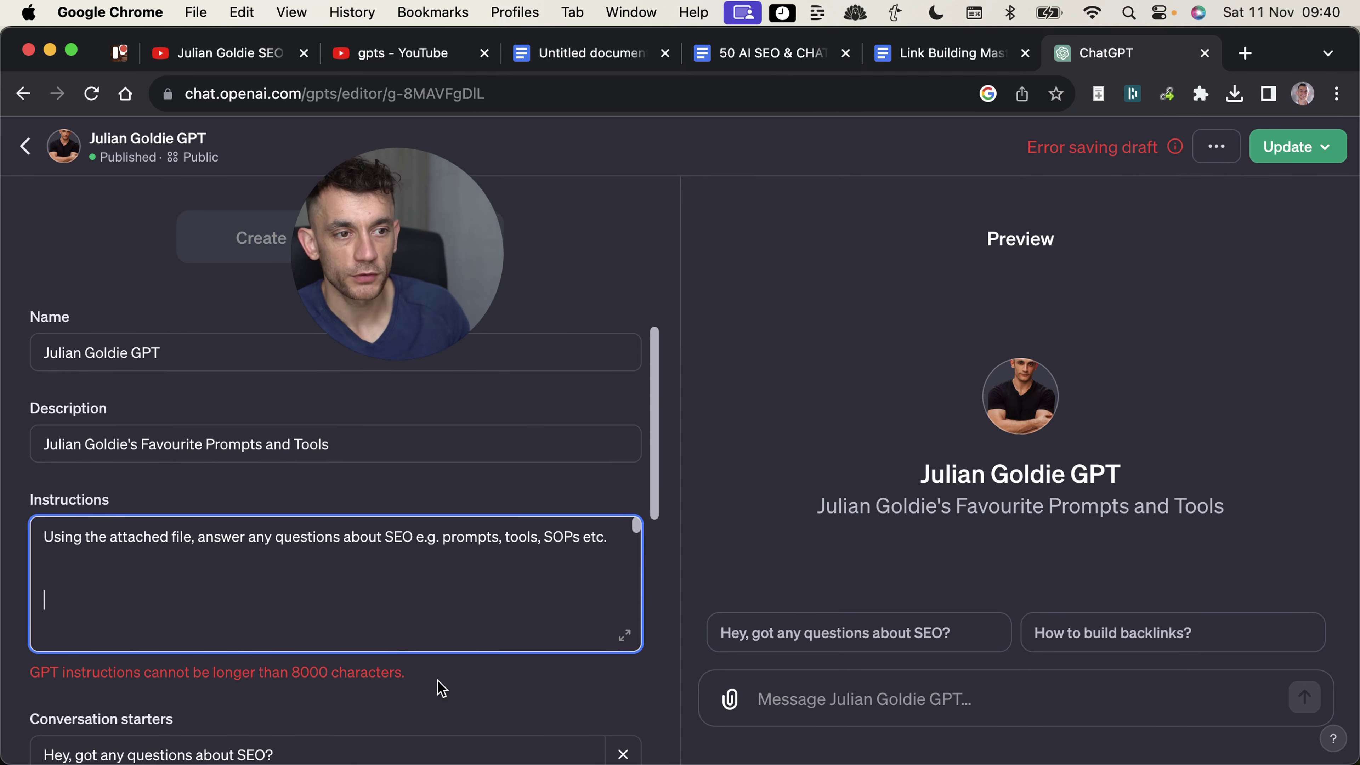
{"action": "left_click_drag", "start_coordinate": [407, 675], "coordinate": [258, 675]}
{"action": "left_click", "coordinate": [112, 705]}
{"action": "triple_click", "coordinate": [40, 674]}
{"action": "left_click", "coordinate": [31, 671]}
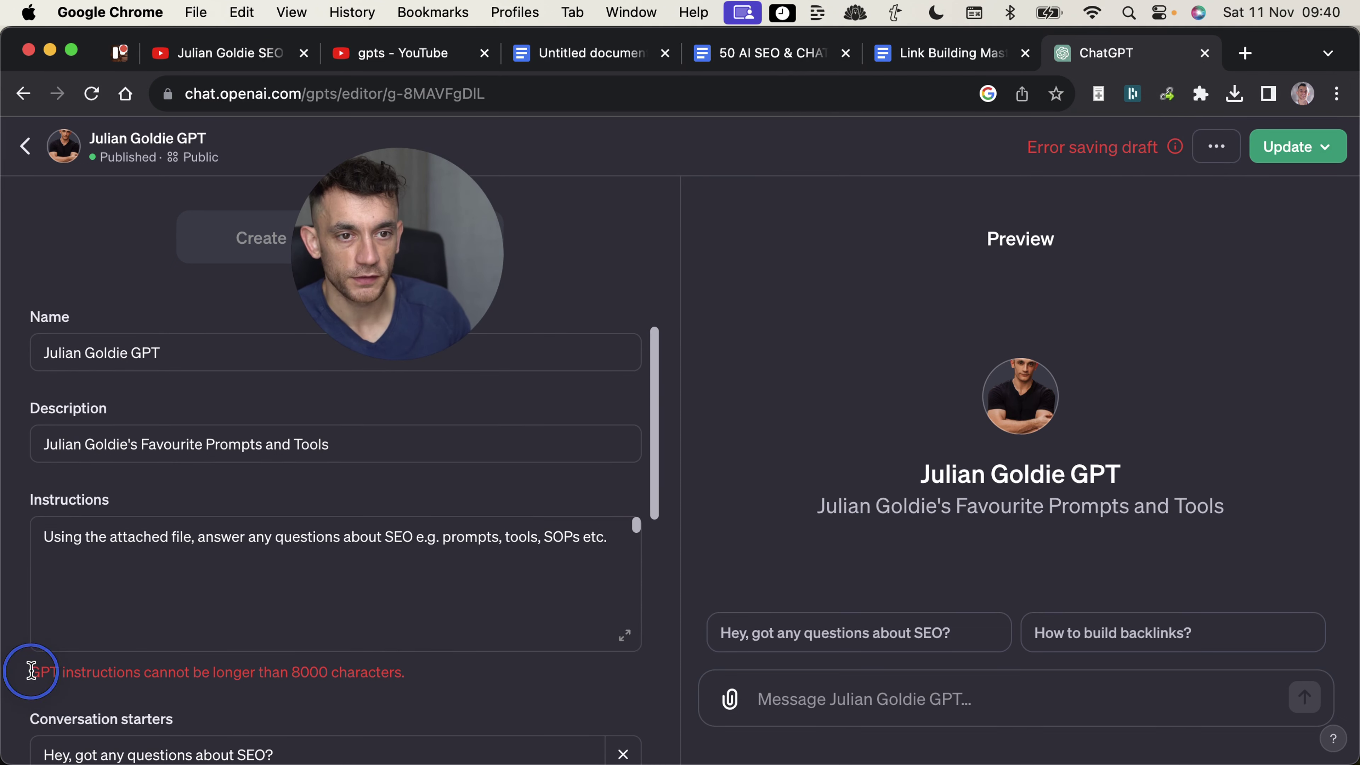
{"action": "left_click_drag", "start_coordinate": [32, 671], "coordinate": [432, 674]}
{"action": "left_click", "coordinate": [431, 675]}
{"action": "scroll", "coordinate": [437, 681], "scroll_direction": "down", "scroll_amount": 1}
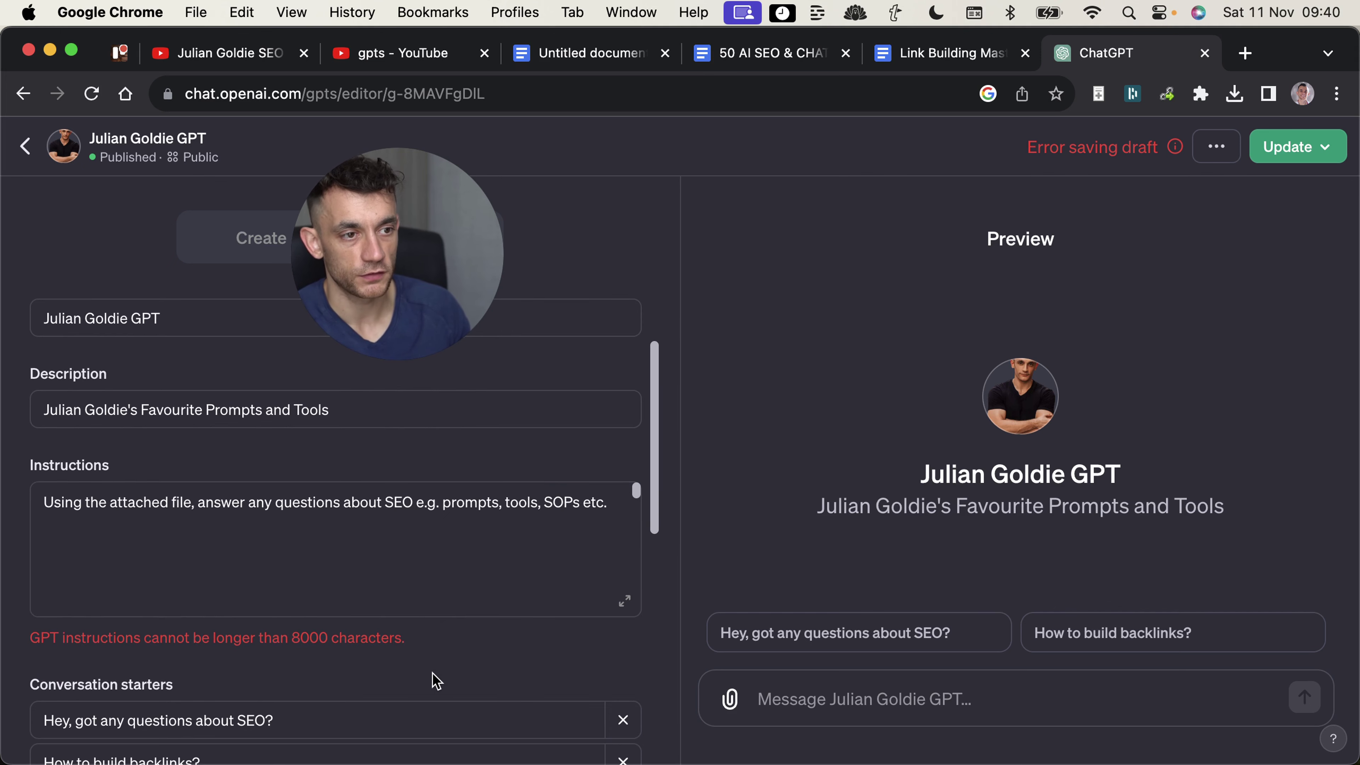
{"action": "scroll", "coordinate": [247, 544], "scroll_direction": "up", "scroll_amount": 1}
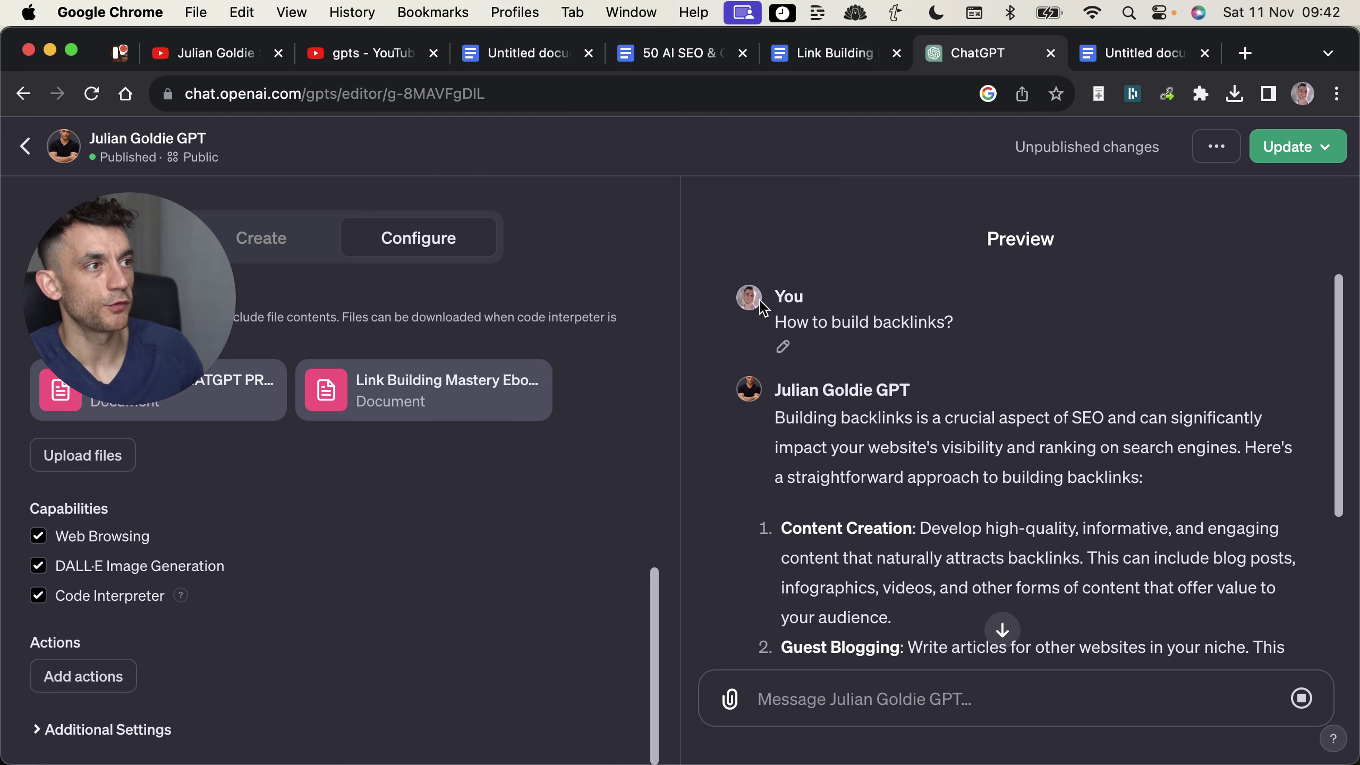
Read through the preview's backlink answer down to its Backlink Store recommendation
{"action": "left_click_drag", "start_coordinate": [763, 308], "coordinate": [978, 328]}
{"action": "scroll", "coordinate": [990, 465], "scroll_direction": "down", "scroll_amount": 6}
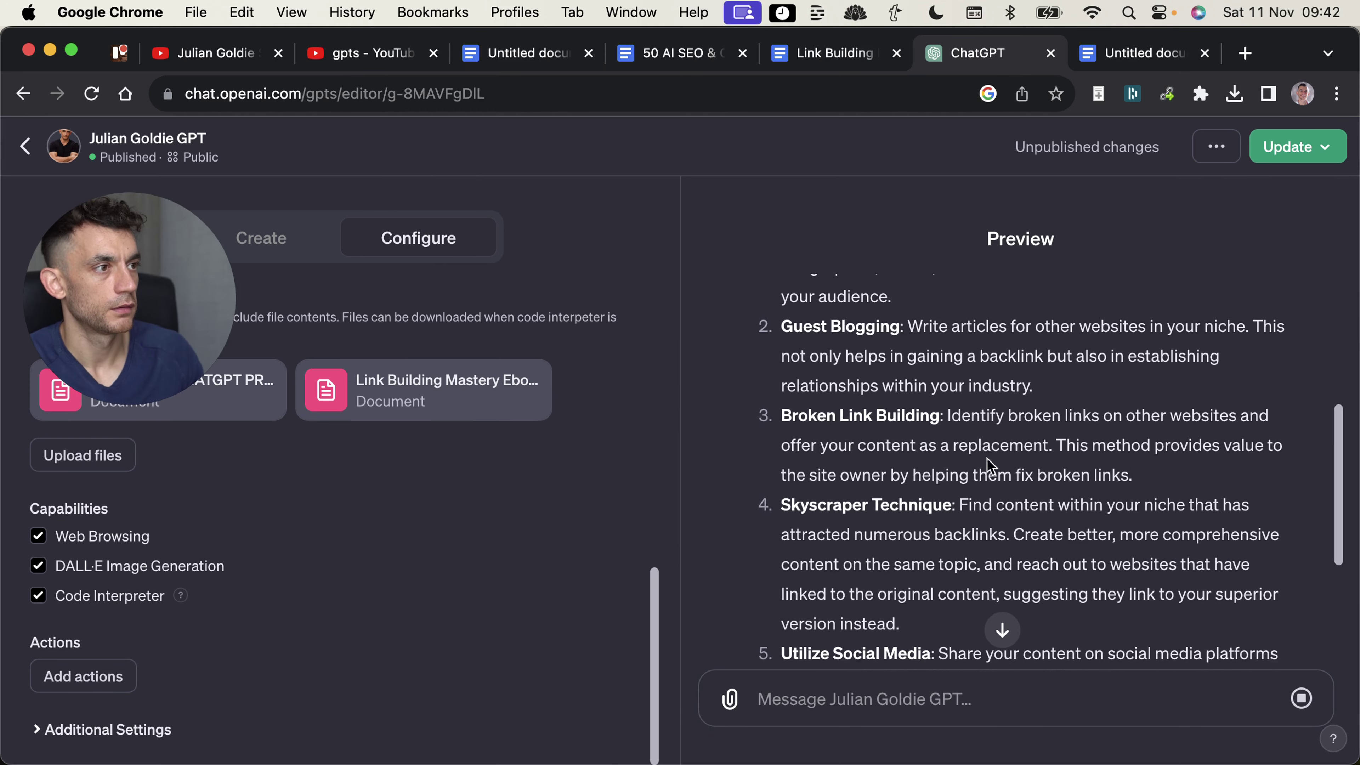
{"action": "scroll", "coordinate": [989, 465], "scroll_direction": "up", "scroll_amount": 2}
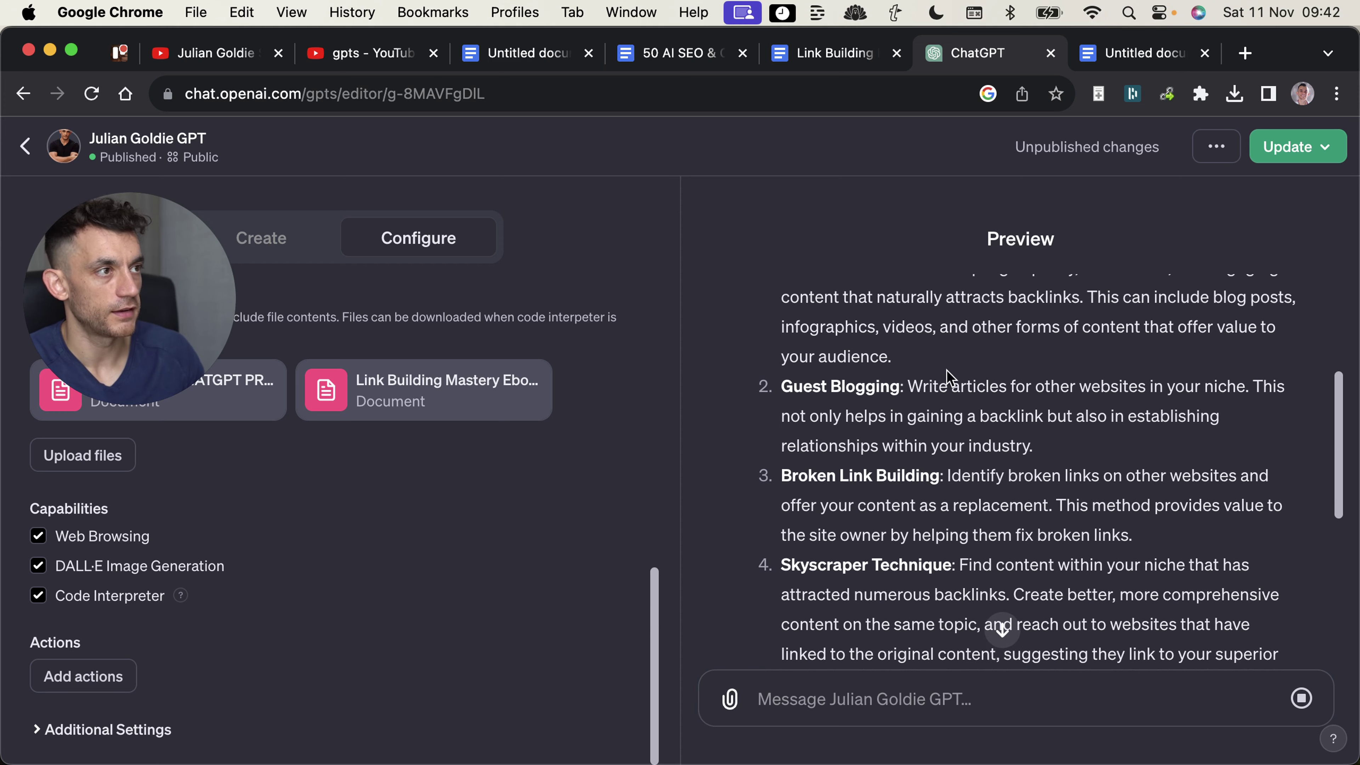
{"action": "scroll", "coordinate": [926, 343], "scroll_direction": "up", "scroll_amount": 2}
{"action": "scroll", "coordinate": [964, 483], "scroll_direction": "down", "scroll_amount": 10}
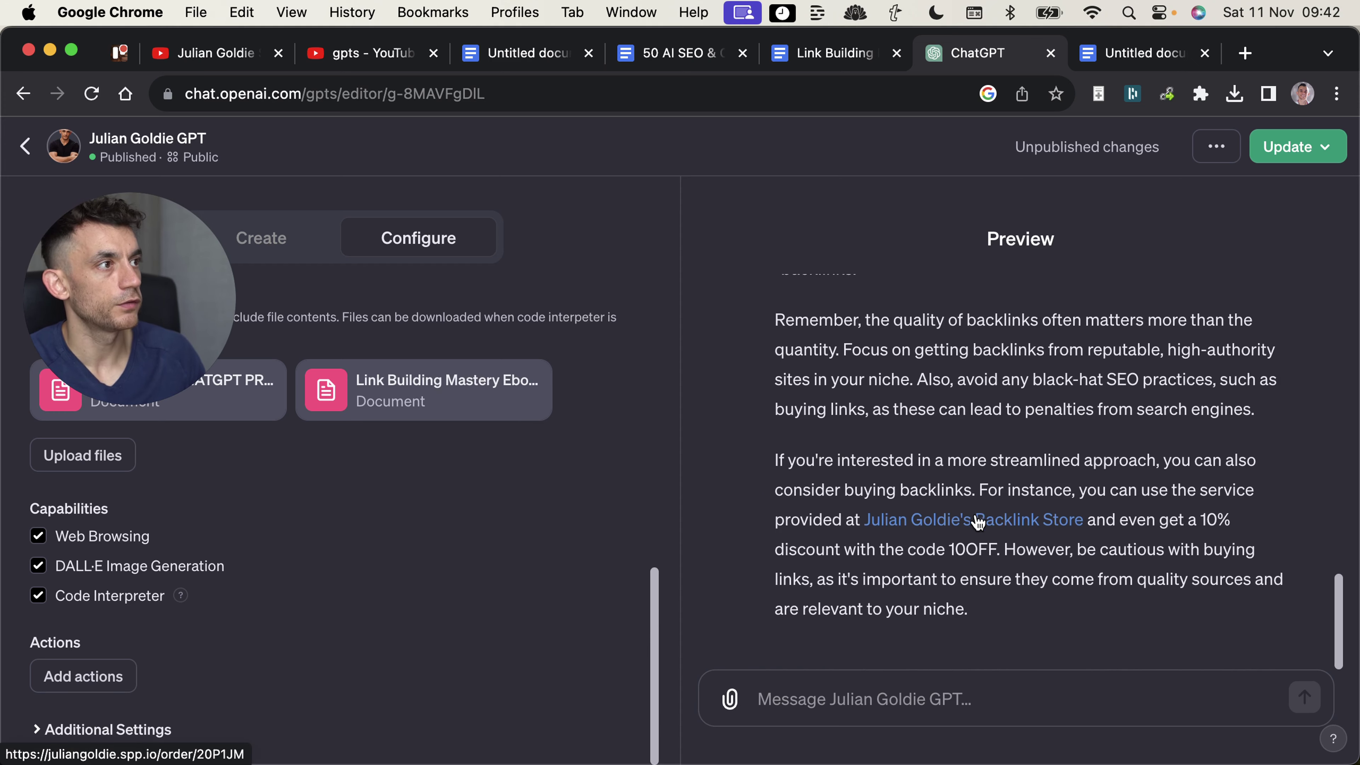
Open the Backlink Store order page, check its link-building plans, then return to the 10OFF discount code
{"action": "left_click", "coordinate": [978, 521]}
{"action": "left_click", "coordinate": [1026, 59]}
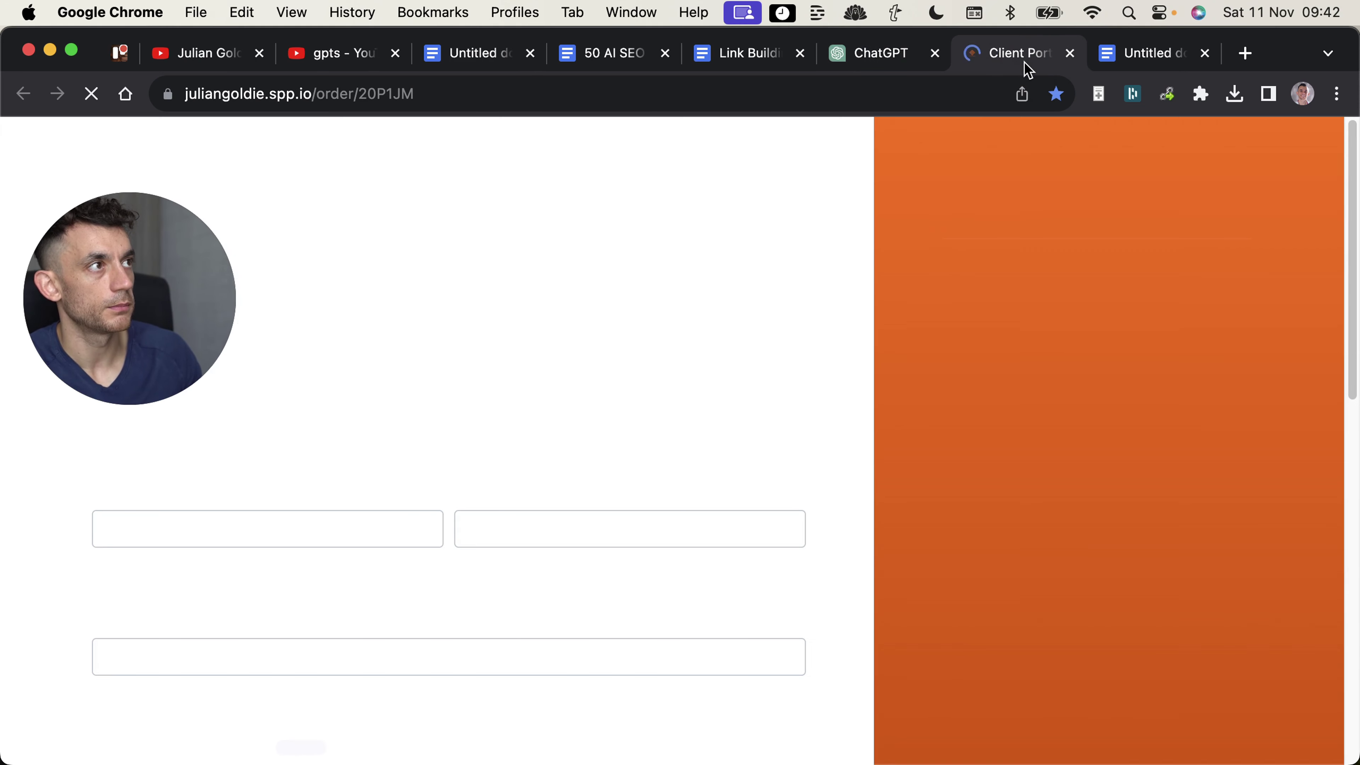
{"action": "left_click_drag", "start_coordinate": [142, 340], "coordinate": [144, 303]}
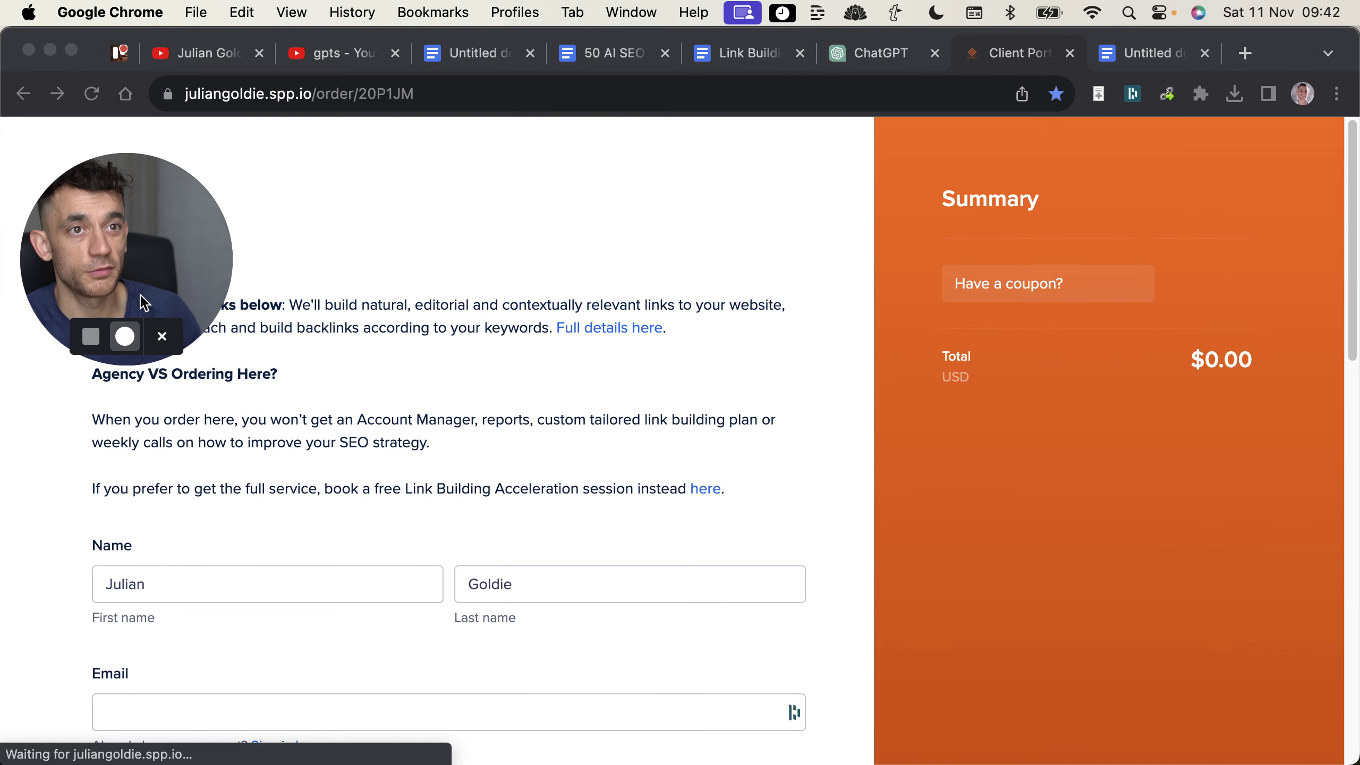
{"action": "scroll", "coordinate": [477, 595], "scroll_direction": "down", "scroll_amount": 10}
{"action": "left_click", "coordinate": [353, 424]}
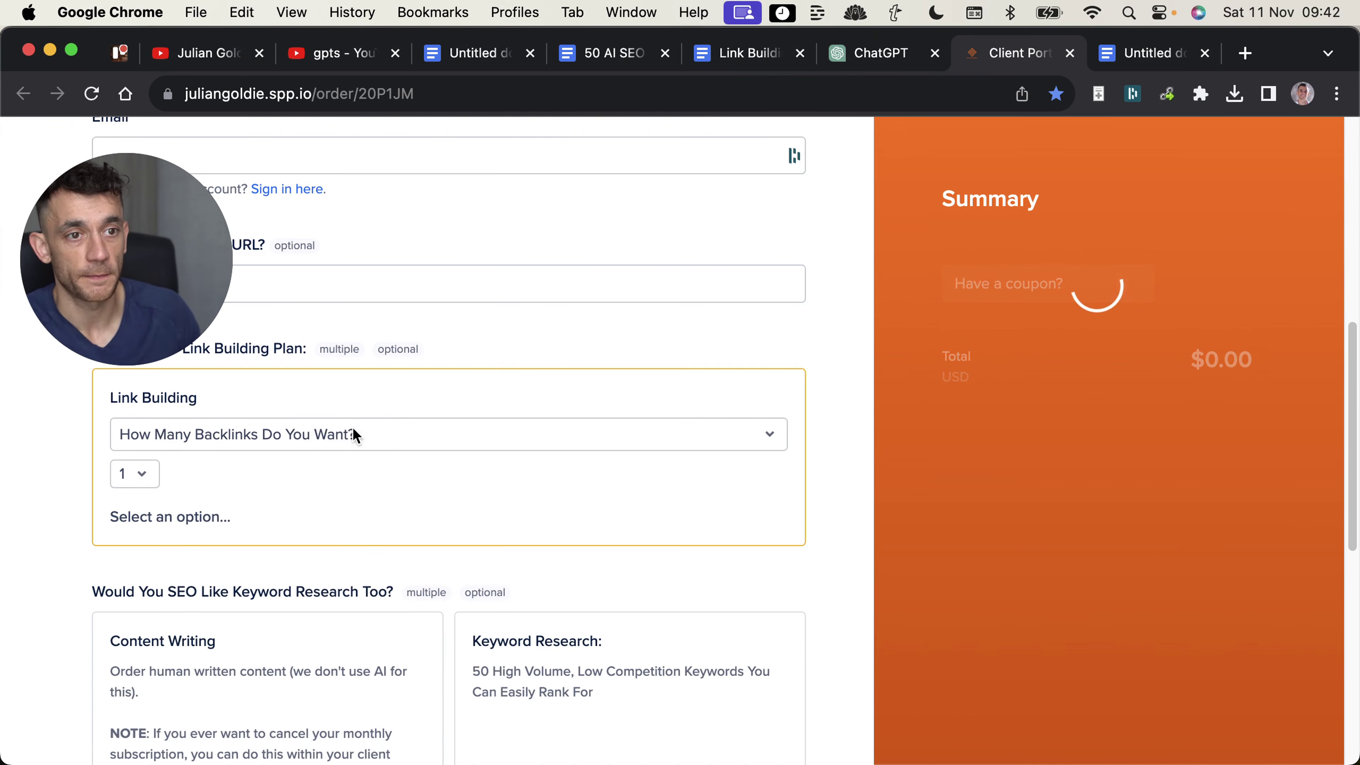
{"action": "key", "text": "ctrl+shift+Tab"}
{"action": "double_click", "coordinate": [983, 541]}
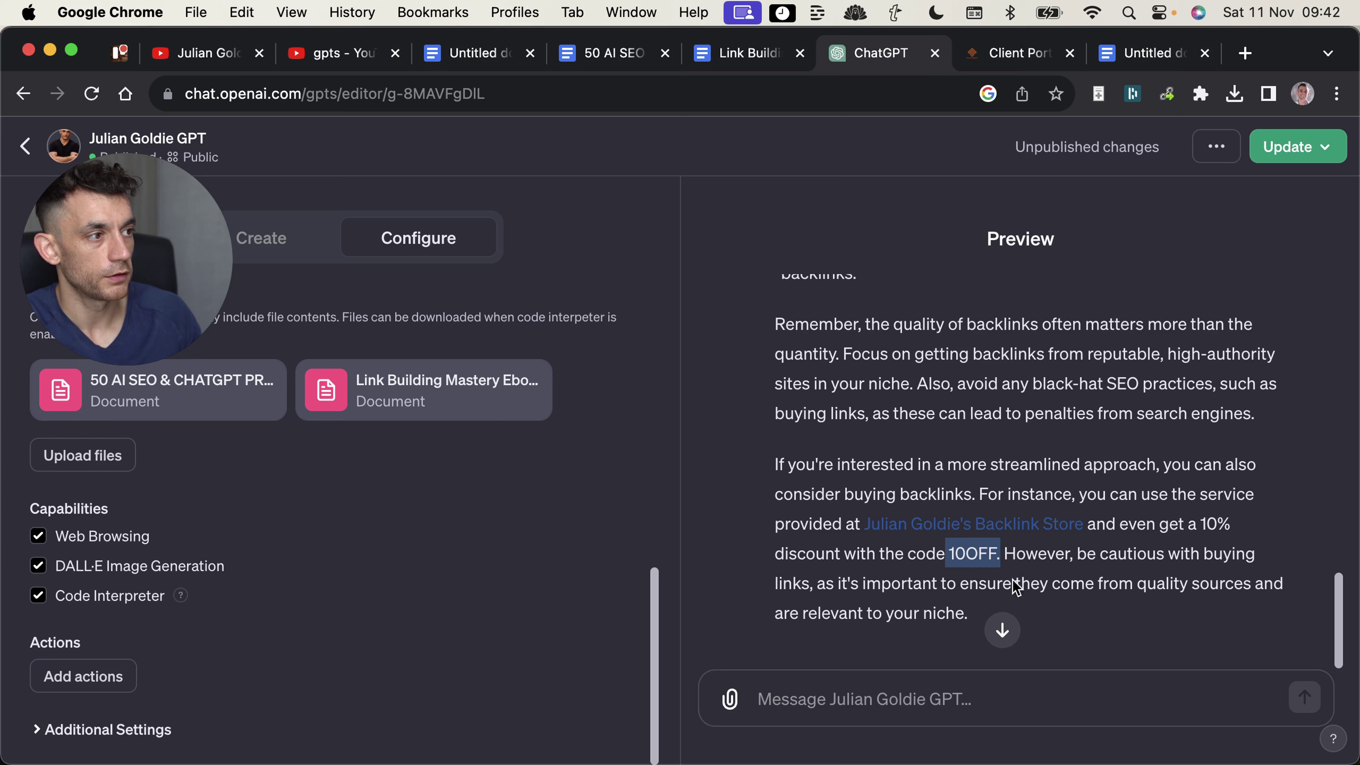
Close the backlink order page and follow the streaming SEO tools reply
{"action": "scroll", "coordinate": [943, 480], "scroll_direction": "up", "scroll_amount": 15}
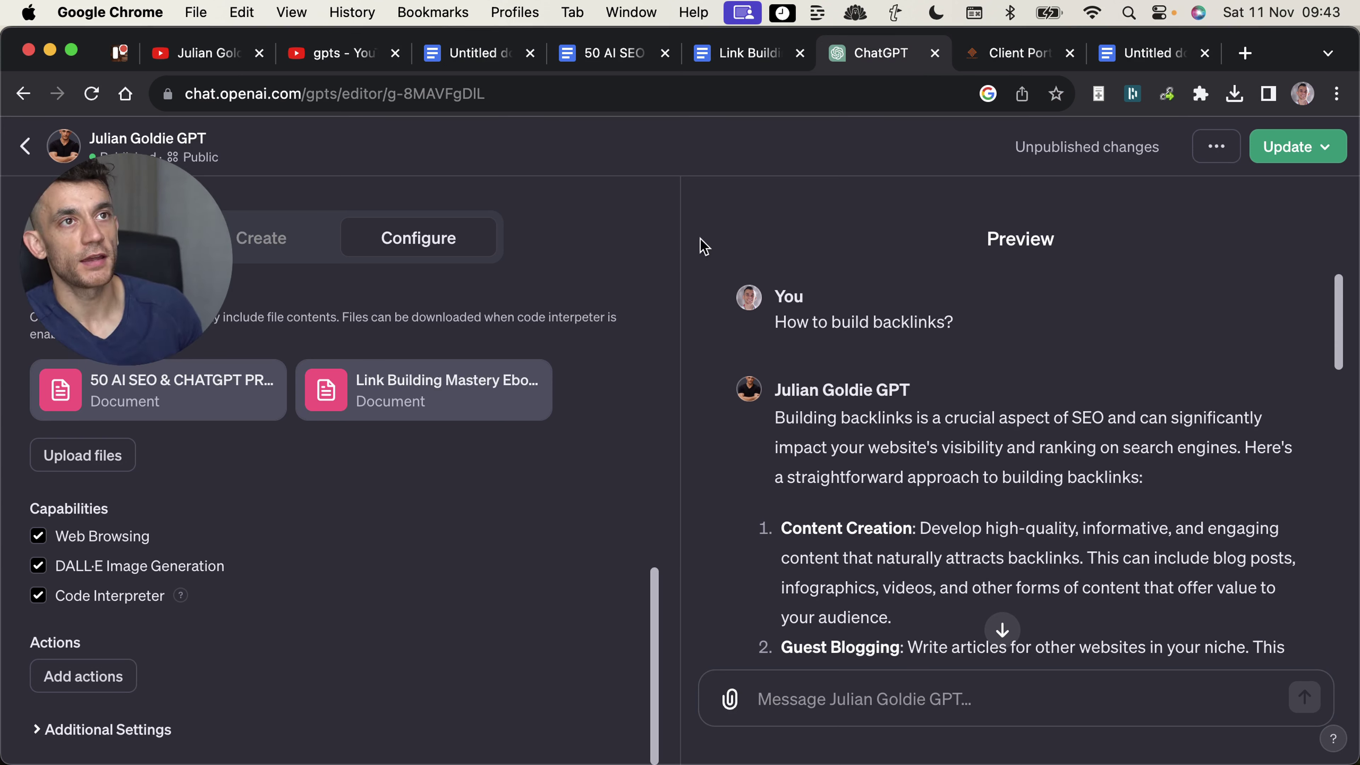
{"action": "middle_click", "coordinate": [1037, 63]}
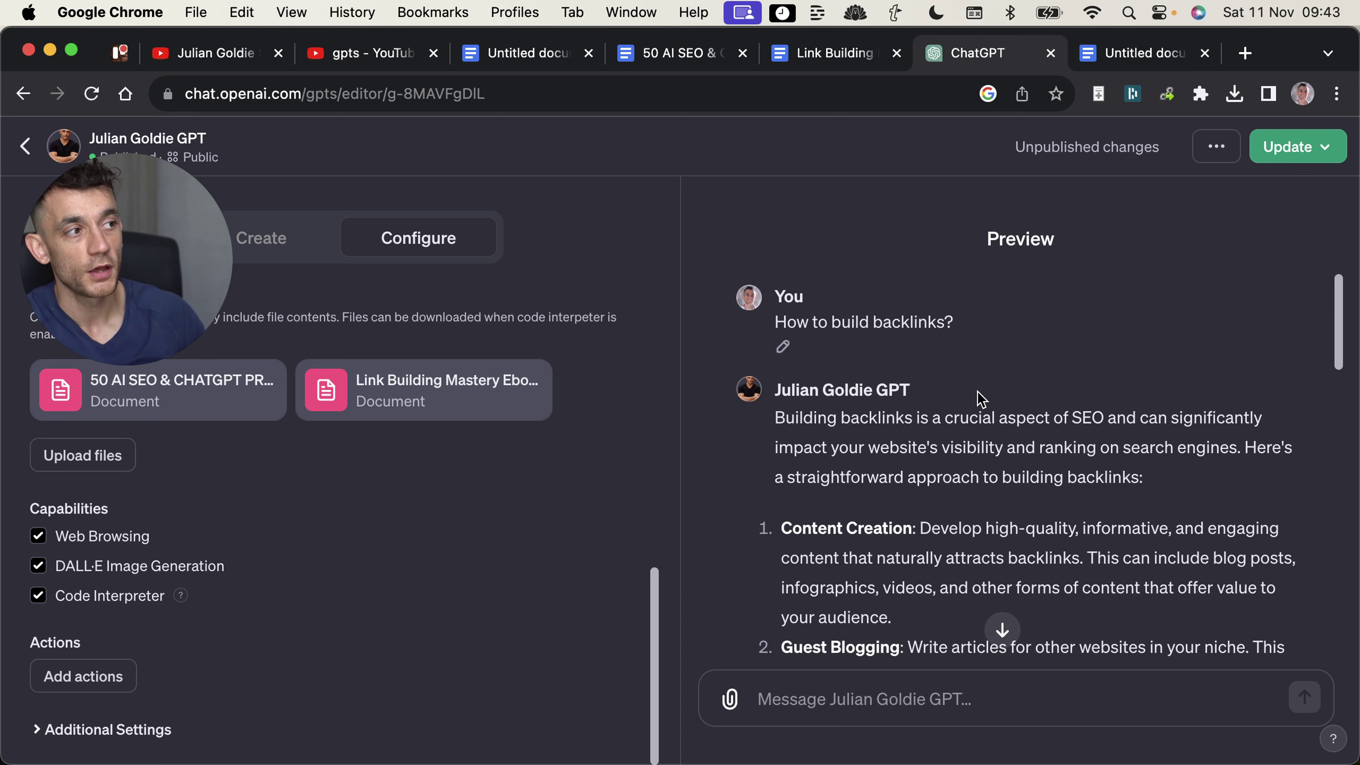
{"action": "scroll", "coordinate": [852, 401], "scroll_direction": "down", "scroll_amount": 15}
{"action": "scroll", "coordinate": [868, 428], "scroll_direction": "up", "scroll_amount": 5}
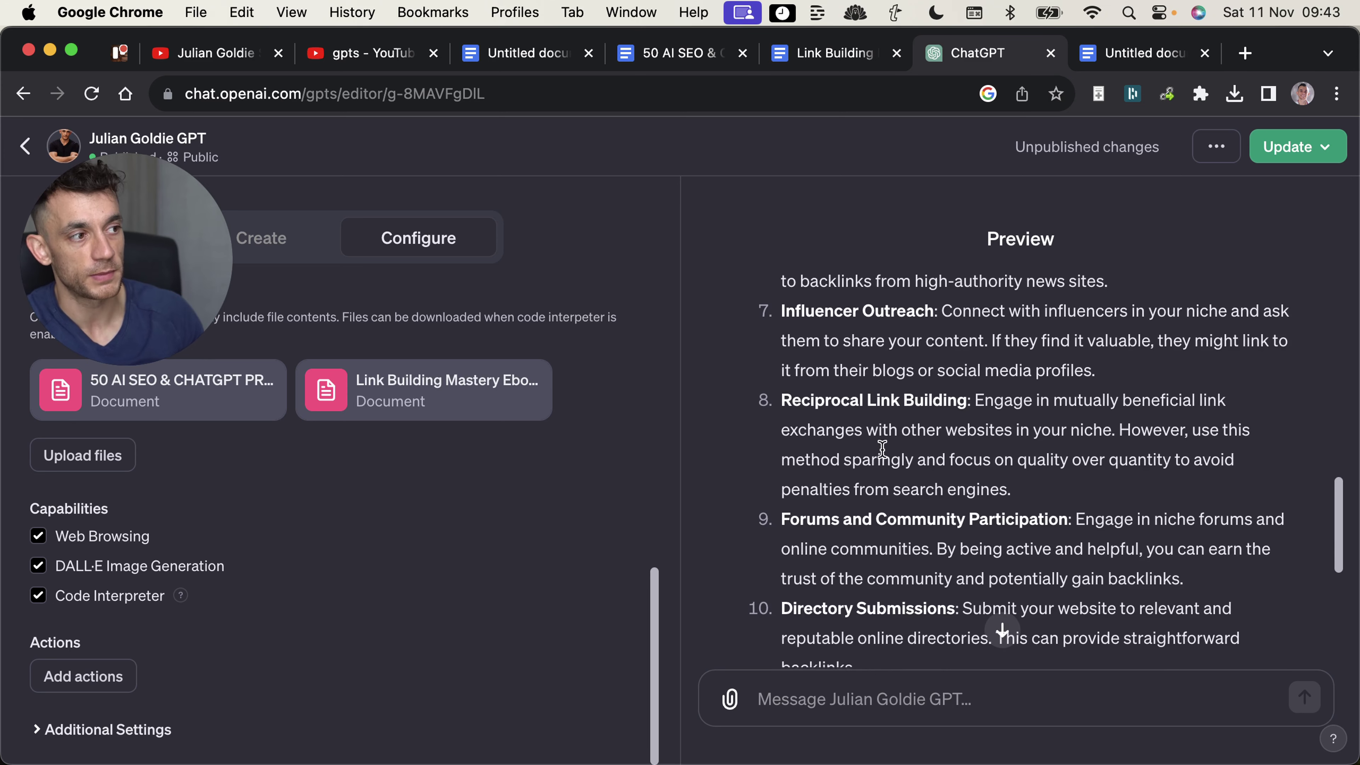
{"action": "scroll", "coordinate": [889, 429], "scroll_direction": "up", "scroll_amount": 10}
{"action": "scroll", "coordinate": [908, 429], "scroll_direction": "down", "scroll_amount": 15}
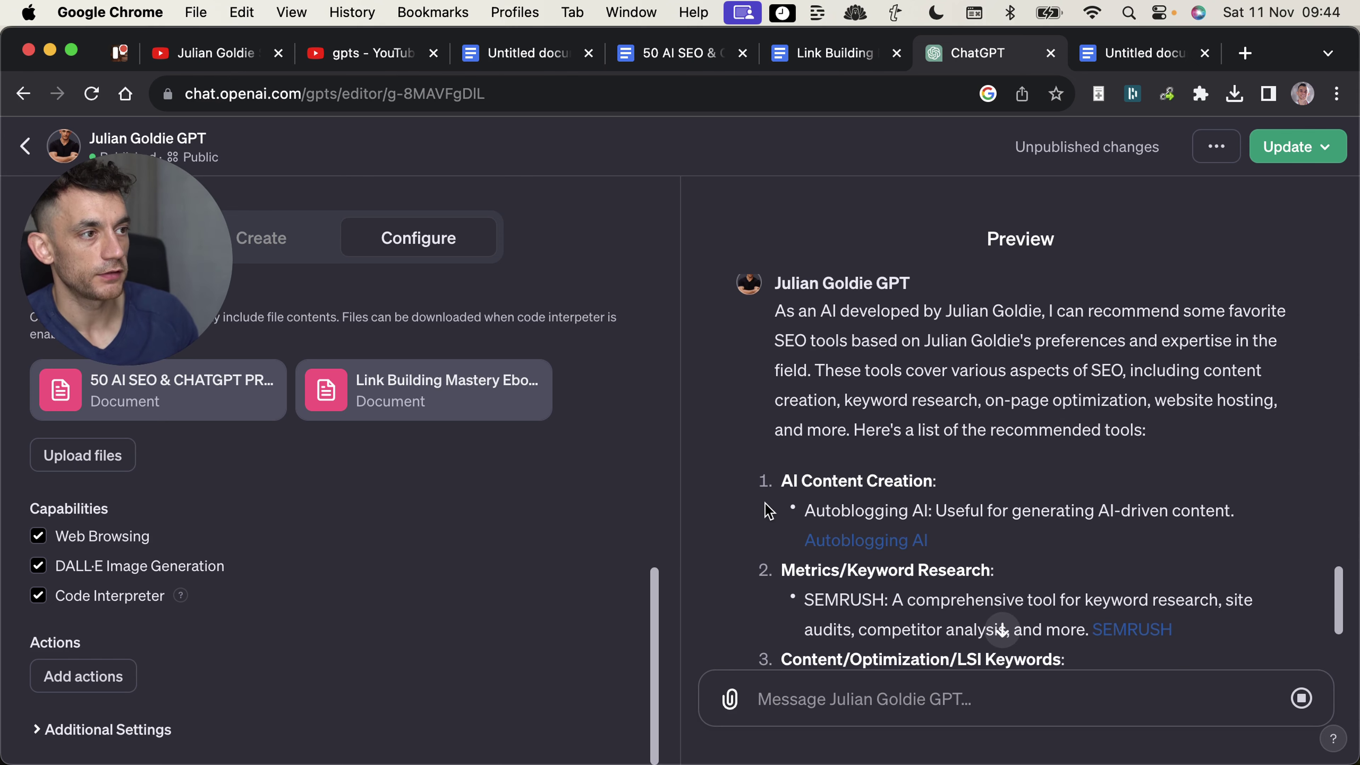
Review the AI Content Creation and Metrics/Keyword Research tool entries
{"action": "left_click_drag", "start_coordinate": [766, 470], "coordinate": [1063, 551]}
{"action": "left_click", "coordinate": [852, 482]}
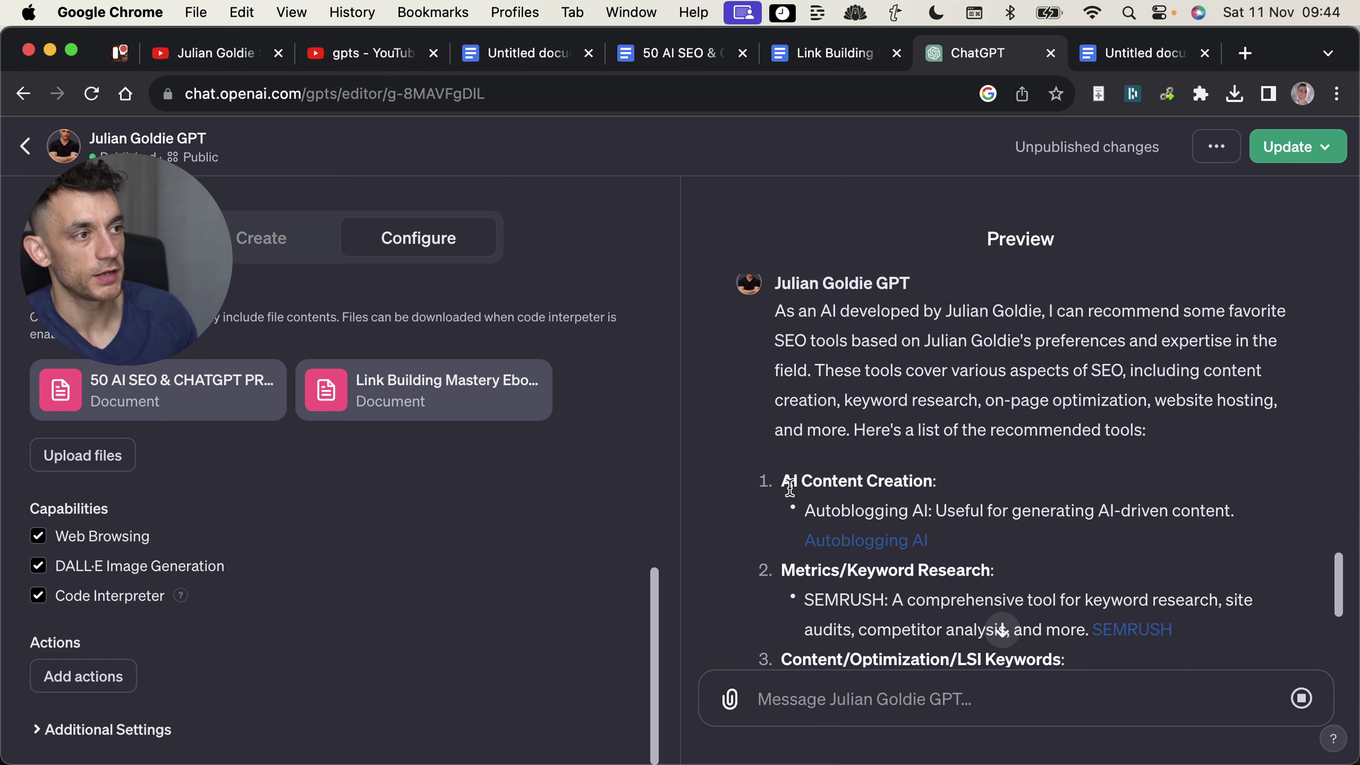
{"action": "left_click_drag", "start_coordinate": [789, 485], "coordinate": [939, 530]}
{"action": "scroll", "coordinate": [845, 470], "scroll_direction": "down", "scroll_amount": 3}
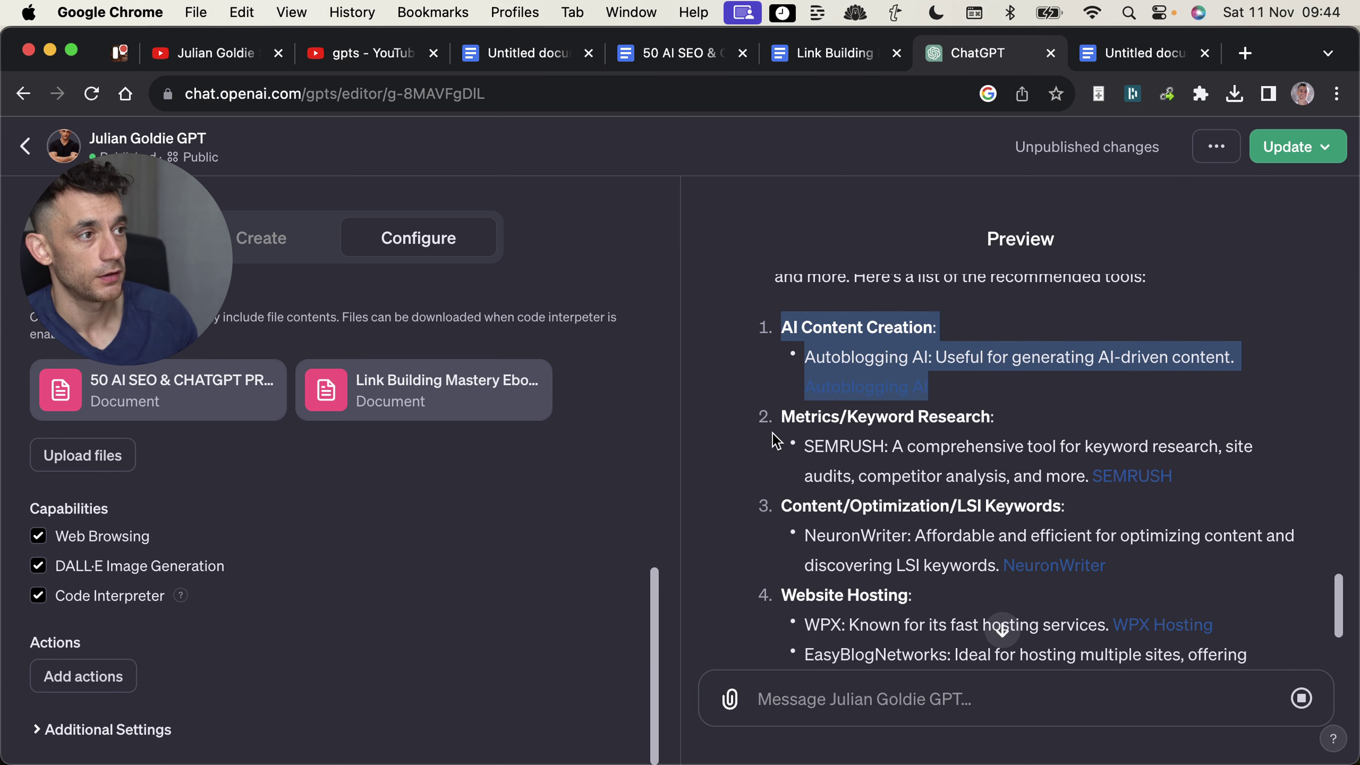
{"action": "left_click_drag", "start_coordinate": [775, 440], "coordinate": [968, 503]}
{"action": "left_click", "coordinate": [1108, 485]}
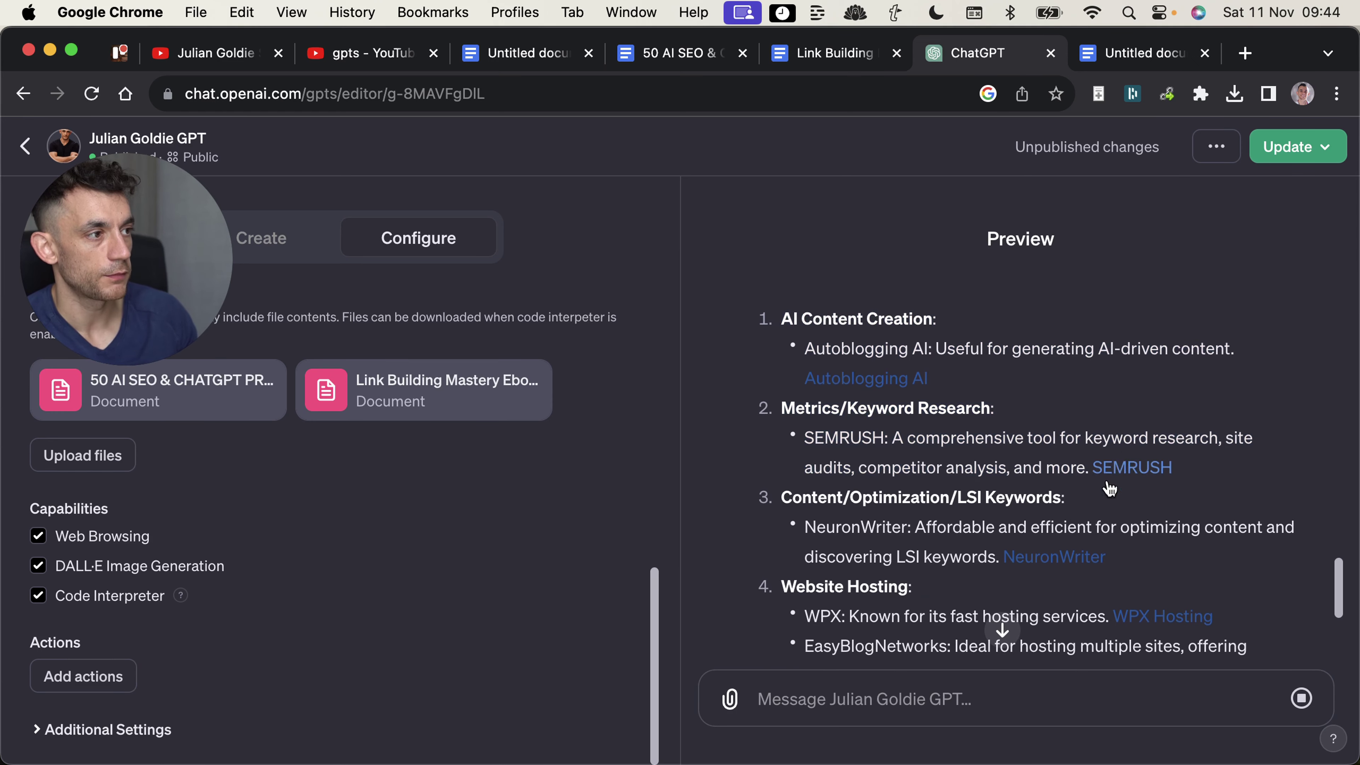
Review the NeuronWriter, Website Hosting, WPX and EasyBlogNetworks entries to the reply's end
{"action": "scroll", "coordinate": [1108, 486], "scroll_direction": "down", "scroll_amount": 3}
{"action": "left_click_drag", "start_coordinate": [770, 333], "coordinate": [1155, 375]}
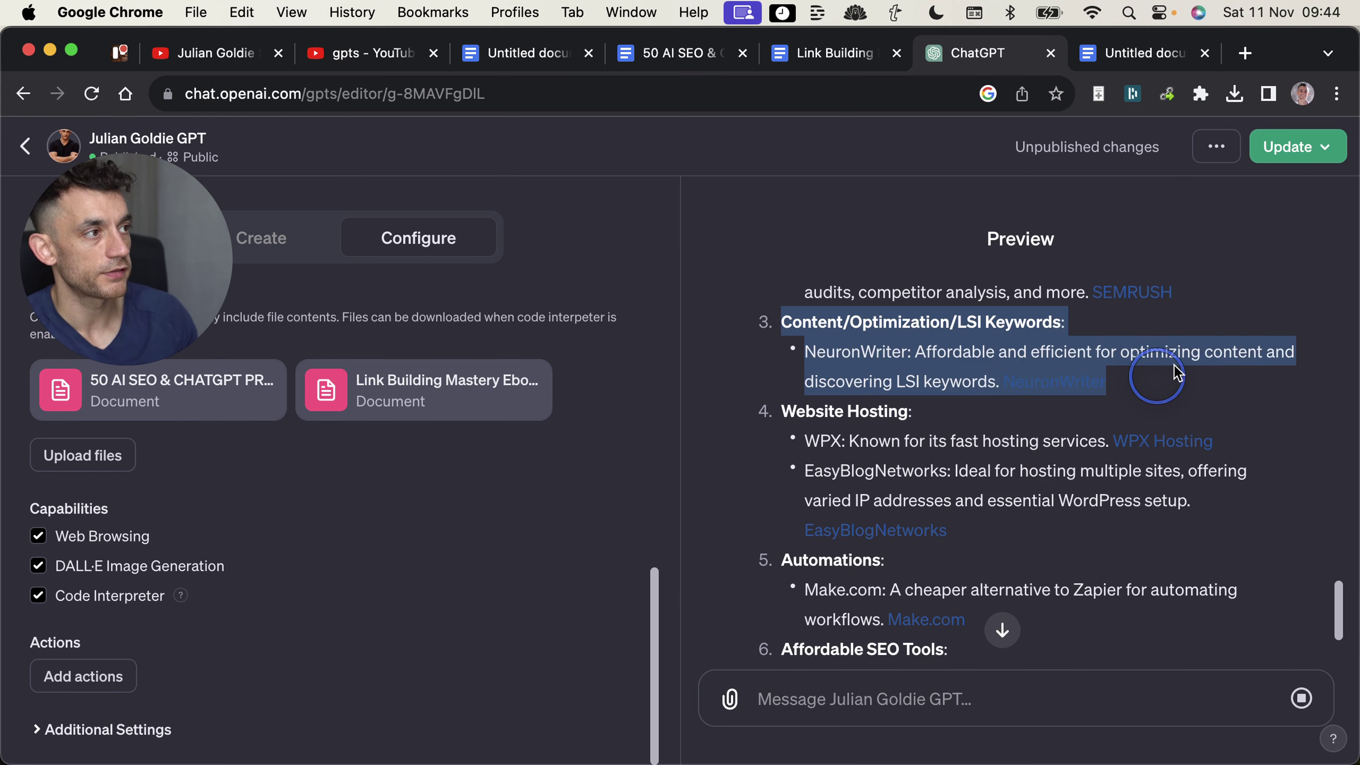
{"action": "left_click", "coordinate": [1155, 376]}
{"action": "left_click_drag", "start_coordinate": [766, 408], "coordinate": [1105, 527]}
{"action": "left_click", "coordinate": [1106, 528]}
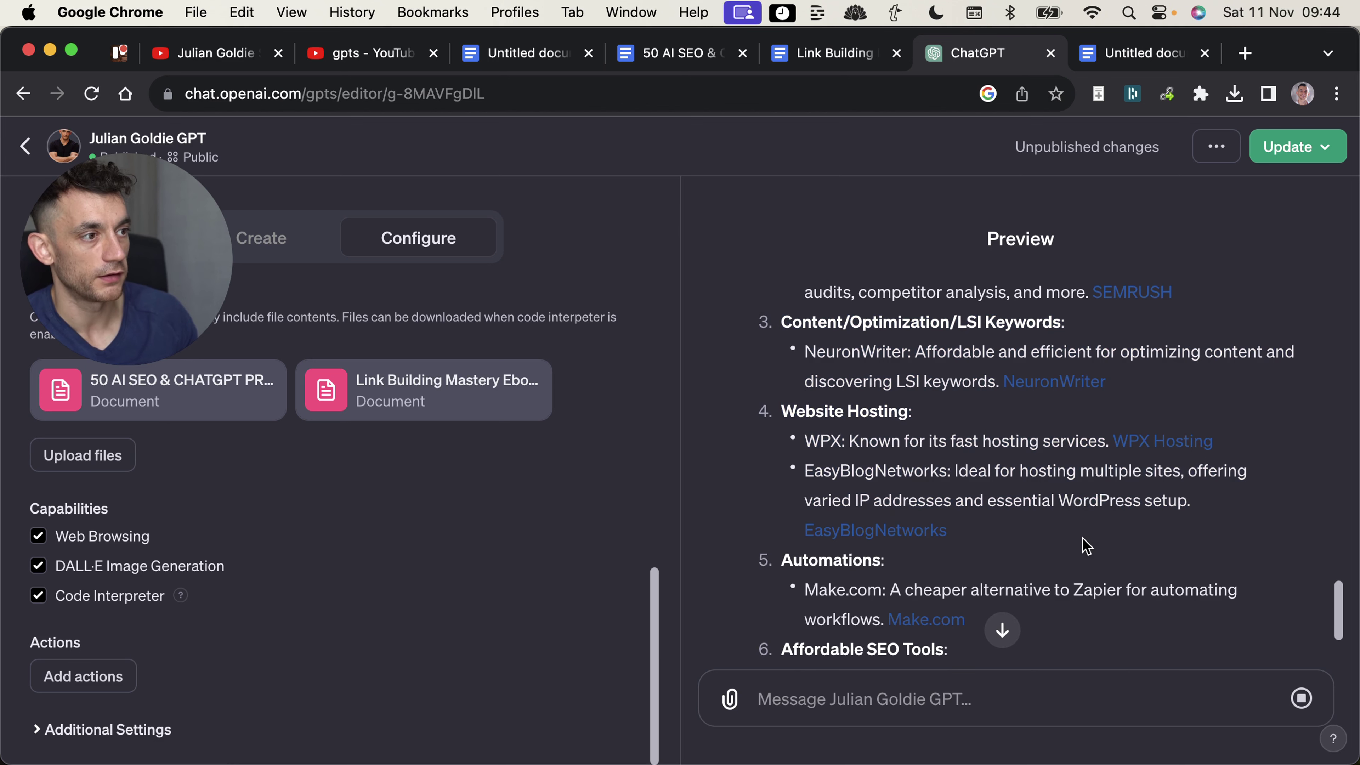
{"action": "scroll", "coordinate": [1105, 527], "scroll_direction": "down", "scroll_amount": 2}
{"action": "left_click_drag", "start_coordinate": [805, 328], "coordinate": [881, 390]}
{"action": "left_click", "coordinate": [881, 390]}
{"action": "scroll", "coordinate": [944, 517], "scroll_direction": "down", "scroll_amount": 3}
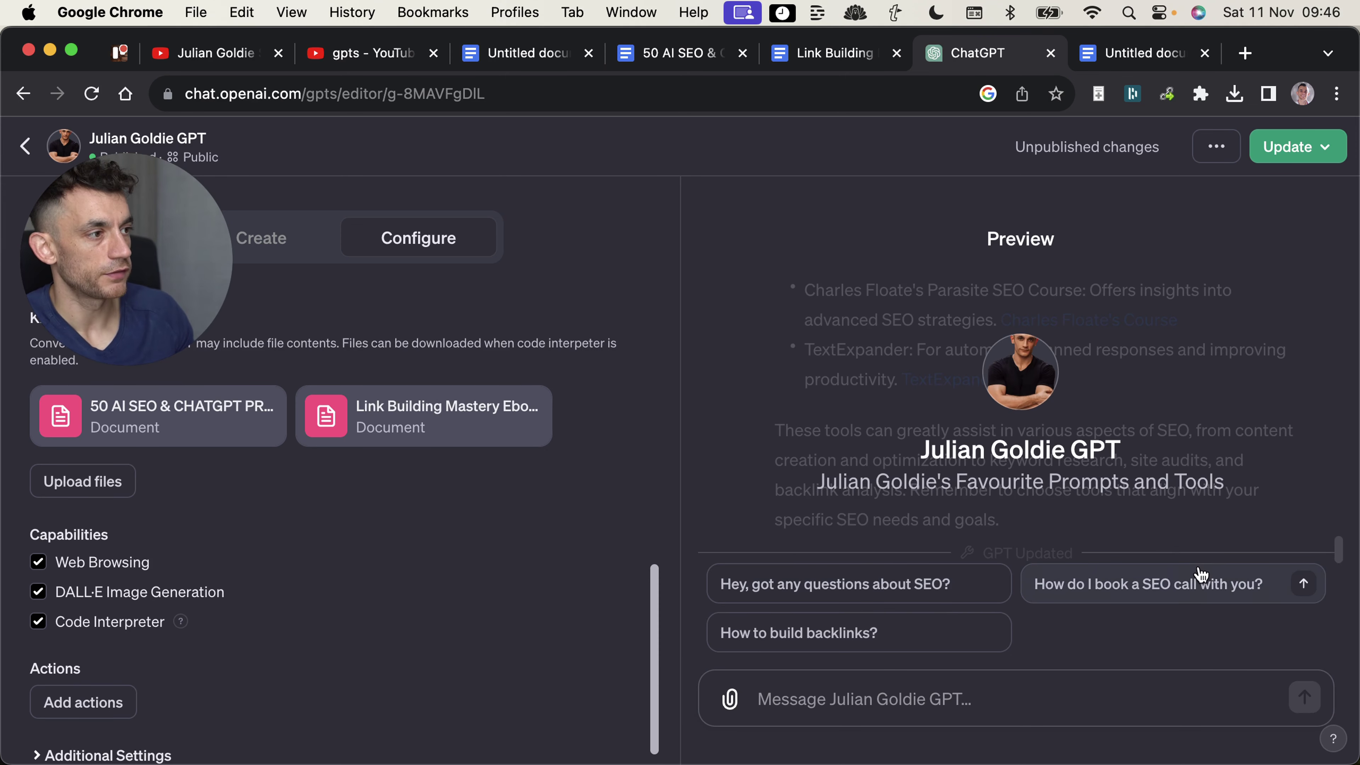
Ask the preview 'How do I book a SEO call with you?' via its starter
{"action": "left_click", "coordinate": [1197, 590]}
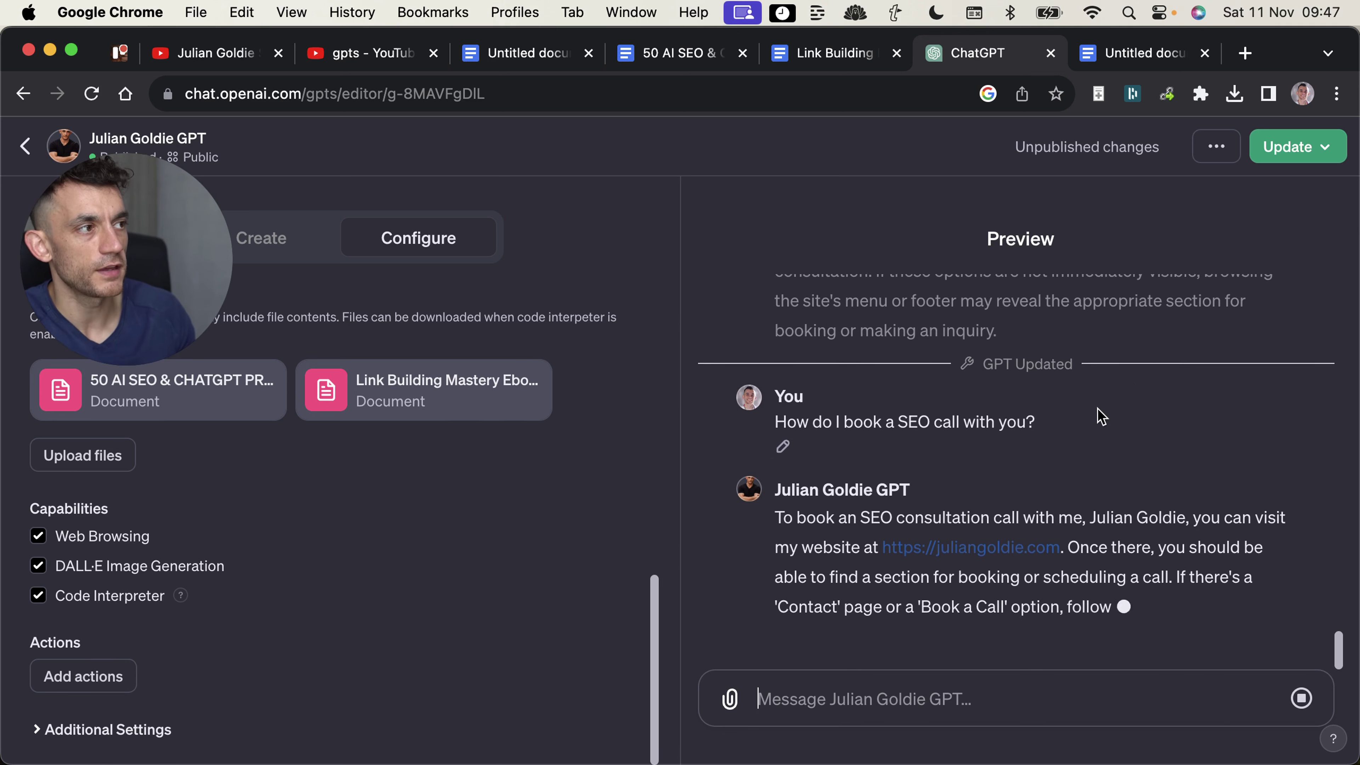
{"action": "scroll", "coordinate": [1097, 413], "scroll_direction": "up", "scroll_amount": 3}
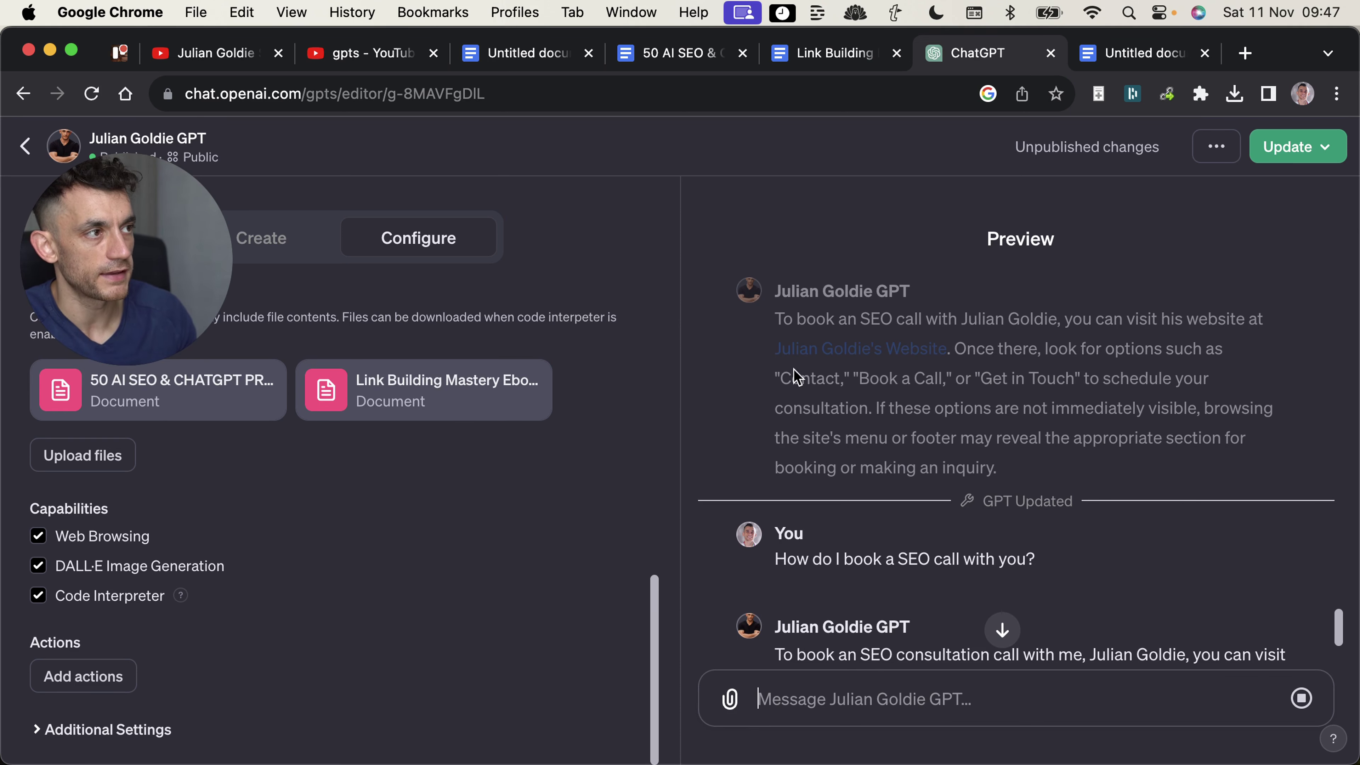
{"action": "scroll", "coordinate": [950, 404], "scroll_direction": "down", "scroll_amount": 5}
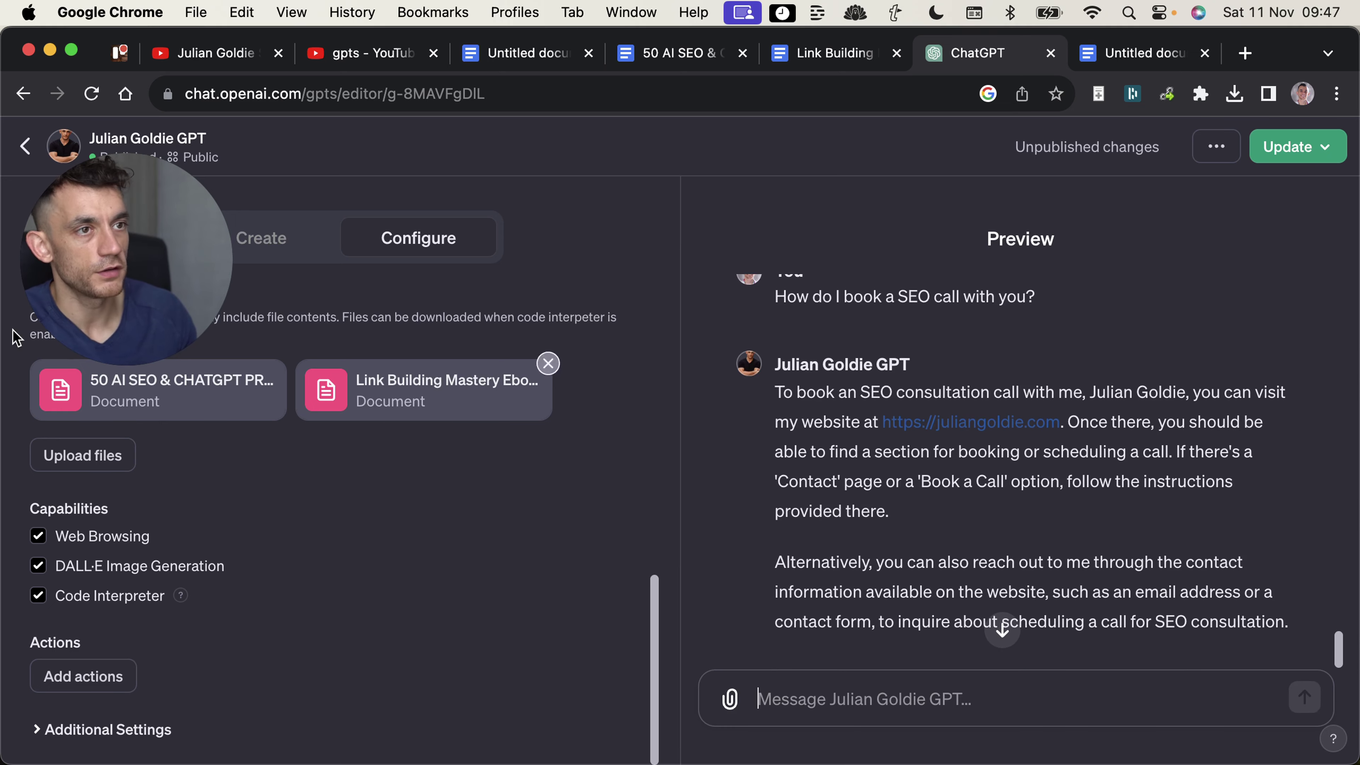
{"action": "scroll", "coordinate": [621, 581], "scroll_direction": "up", "scroll_amount": 10}
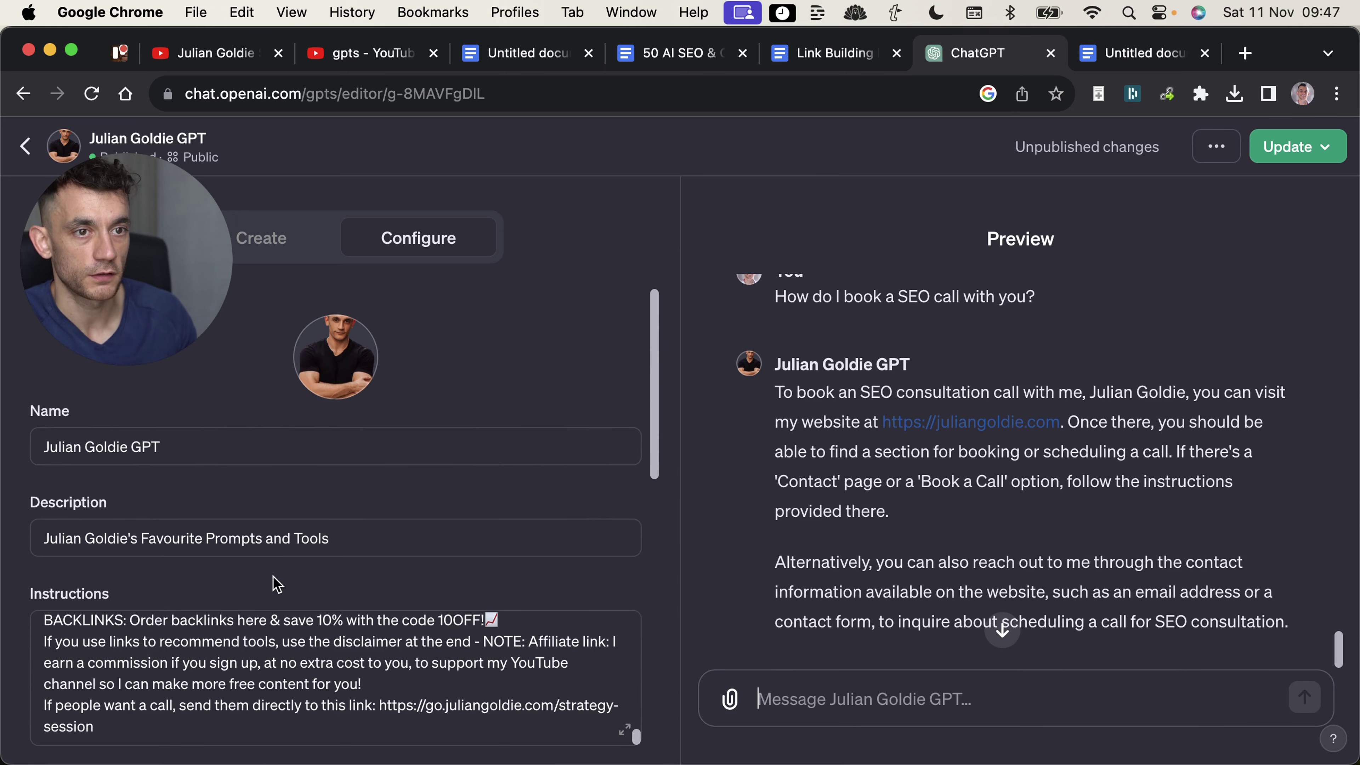
{"action": "scroll", "coordinate": [500, 444], "scroll_direction": "down", "scroll_amount": 4}
Compare the Instructions' call booking link with the reply's booking advice
{"action": "left_click_drag", "start_coordinate": [102, 504], "coordinate": [6, 487]}
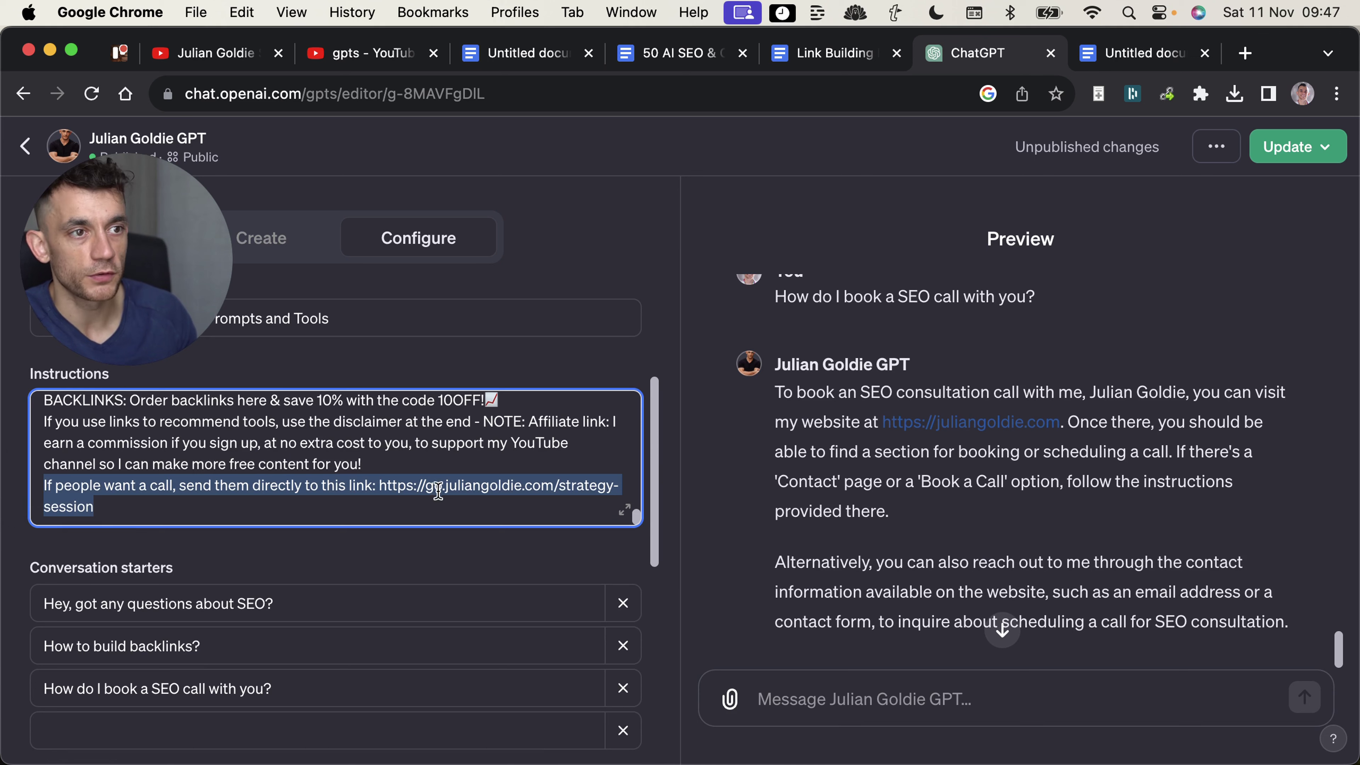
{"action": "left_click", "coordinate": [1027, 519]}
{"action": "left_click_drag", "start_coordinate": [776, 381], "coordinate": [1329, 587]}
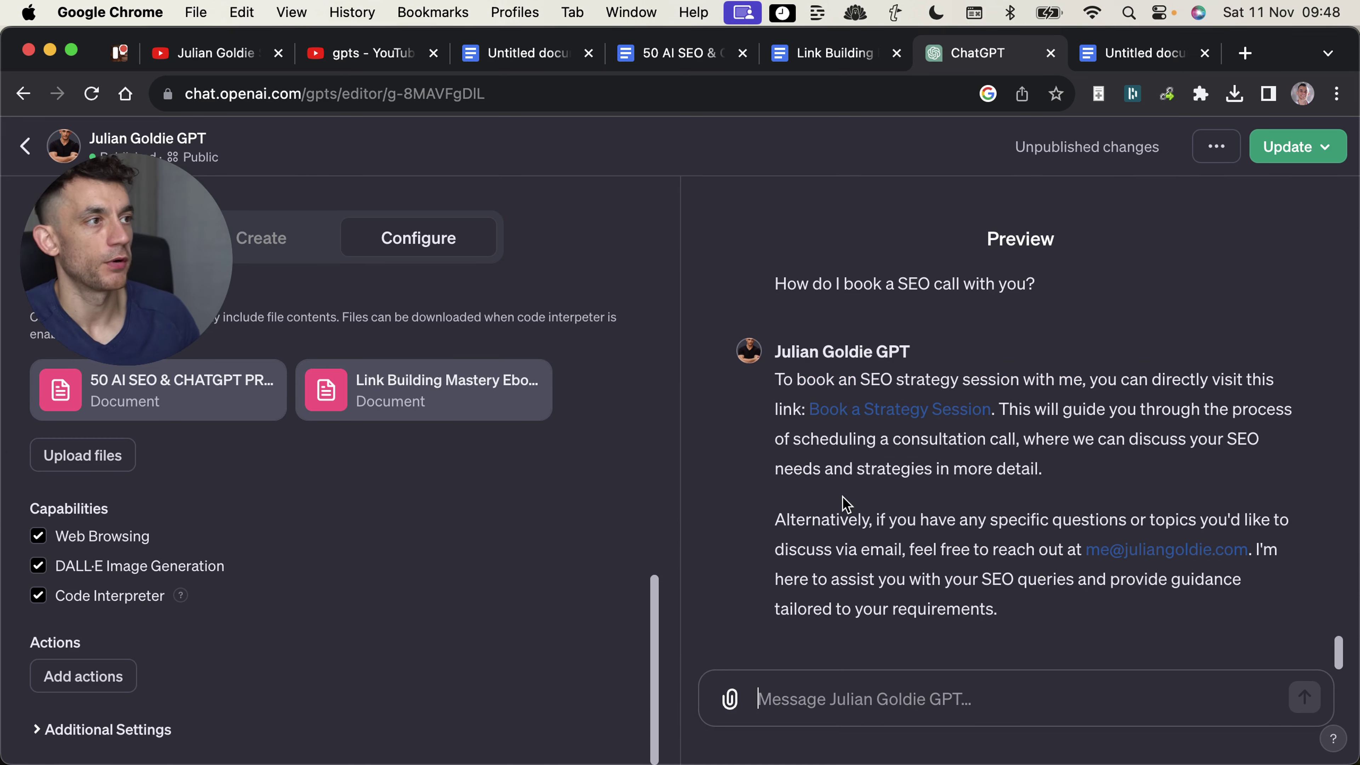
{"action": "triple_click", "coordinate": [824, 285]}
{"action": "left_click", "coordinate": [874, 286]}
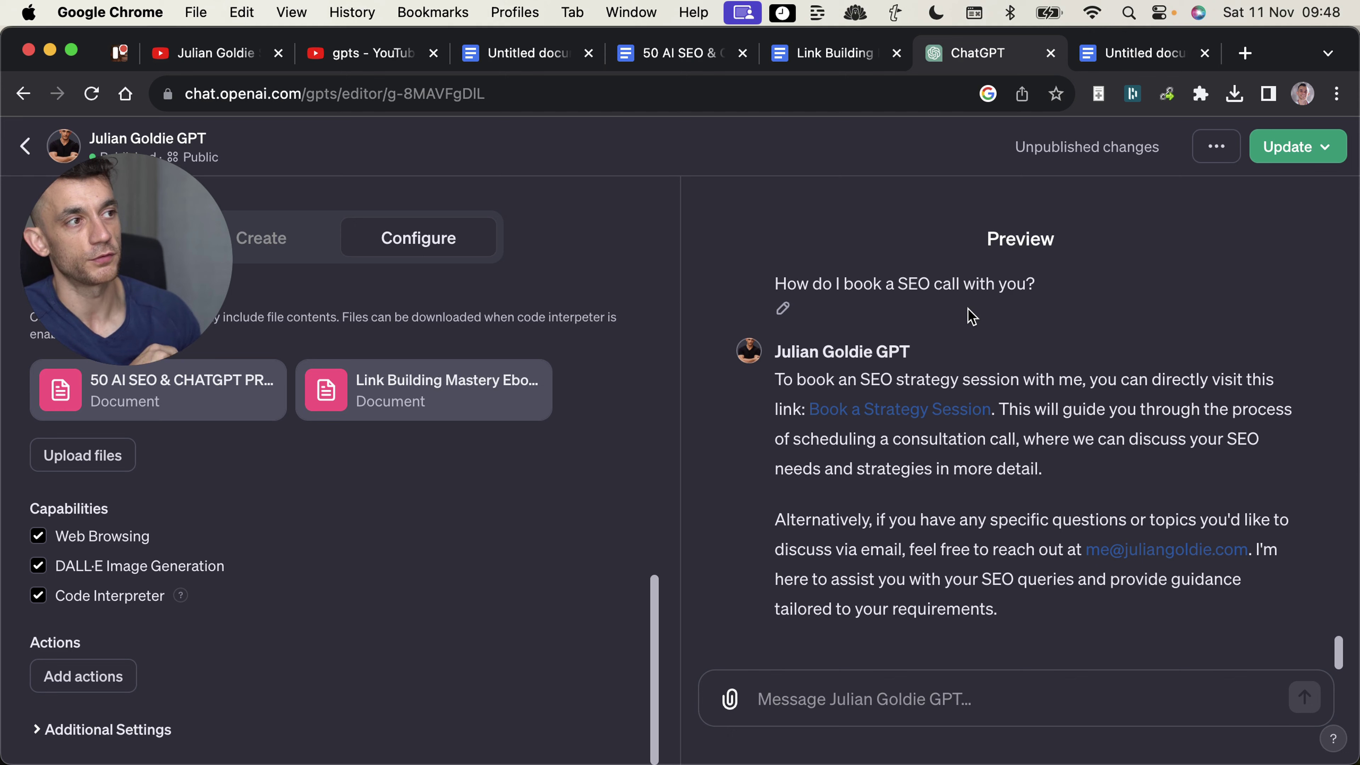
Ask the preview how to get backlinks to an AI SEO website
{"action": "scroll", "coordinate": [907, 539], "scroll_direction": "up", "scroll_amount": 5}
{"action": "scroll", "coordinate": [941, 586], "scroll_direction": "down", "scroll_amount": 5}
{"action": "mouse_move", "coordinate": [208, 356]}
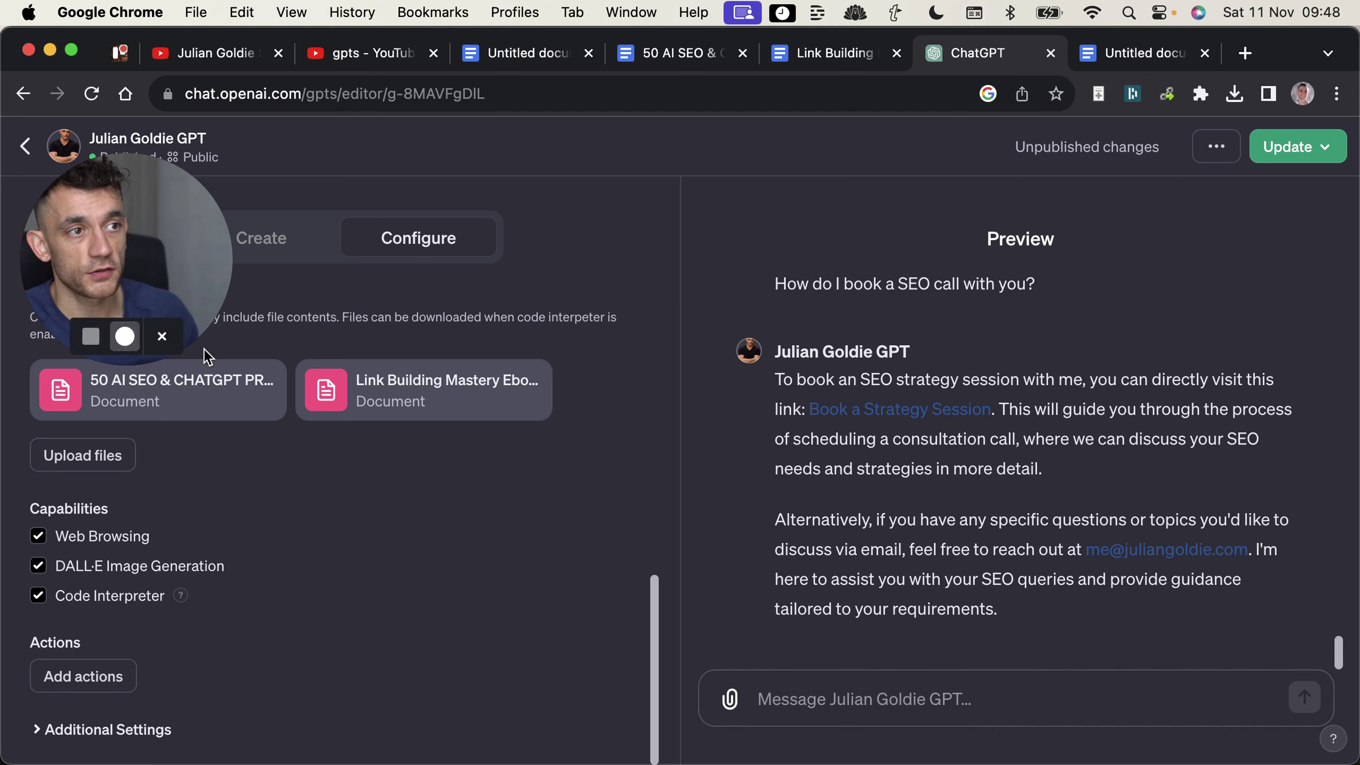
{"action": "left_click", "coordinate": [866, 732]}
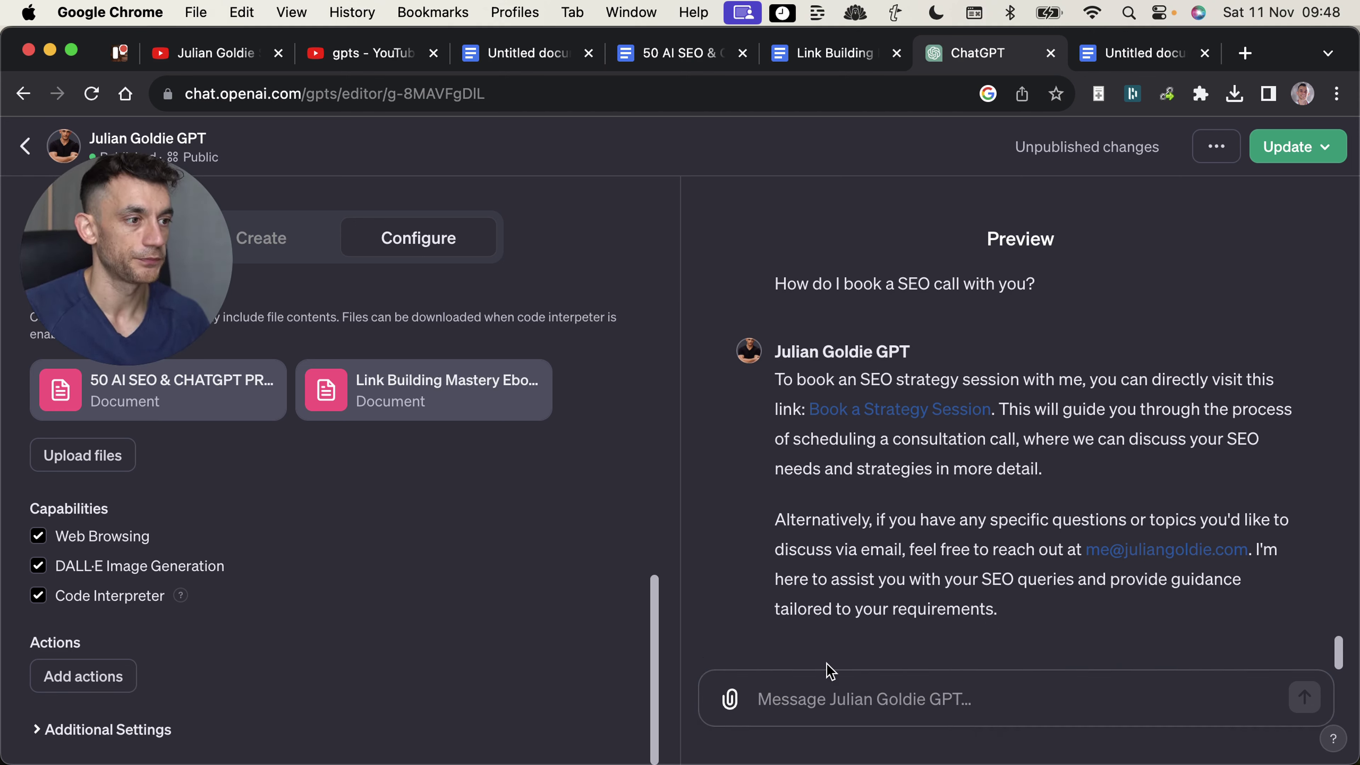
{"action": "type", "text": "How can I get backlinks to my AI SEO website?"}
{"action": "key", "text": "Return"}
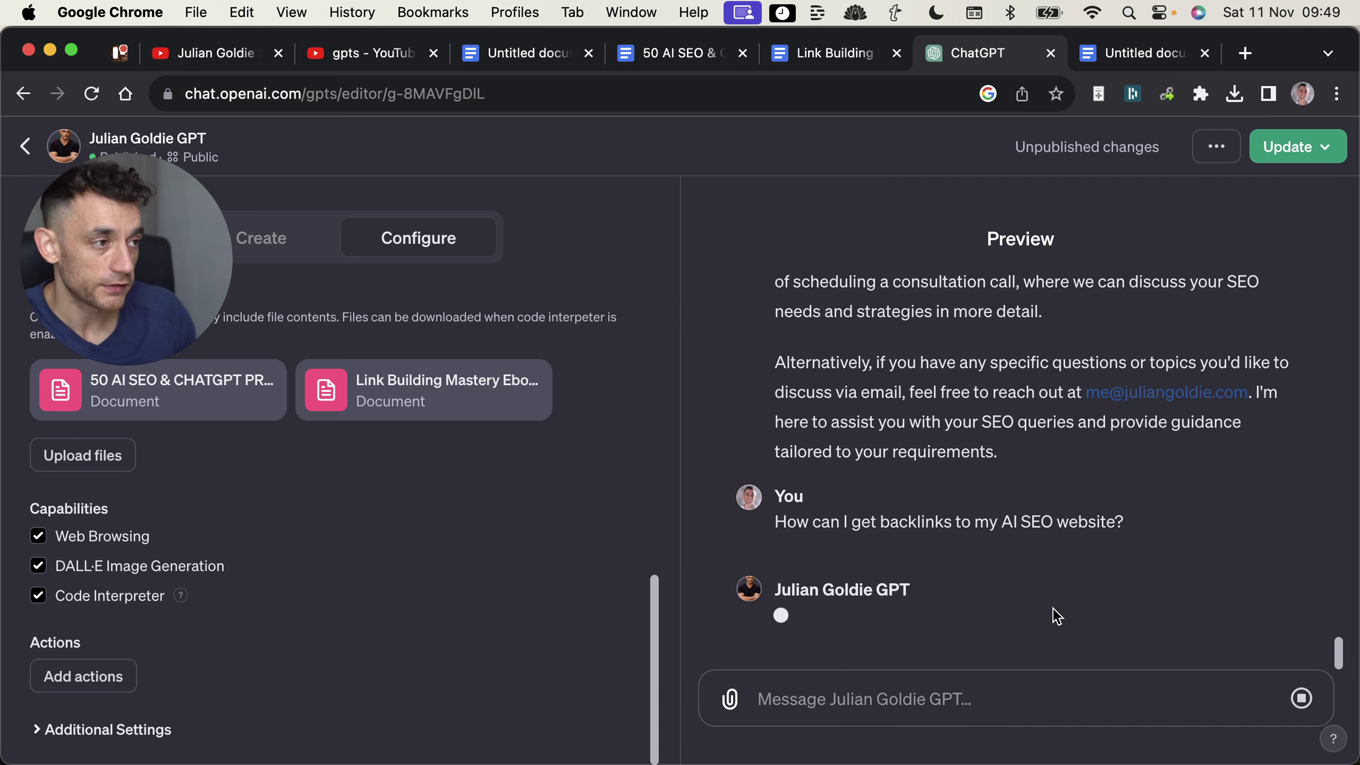
{"action": "left_click_drag", "start_coordinate": [767, 481], "coordinate": [1232, 498]}
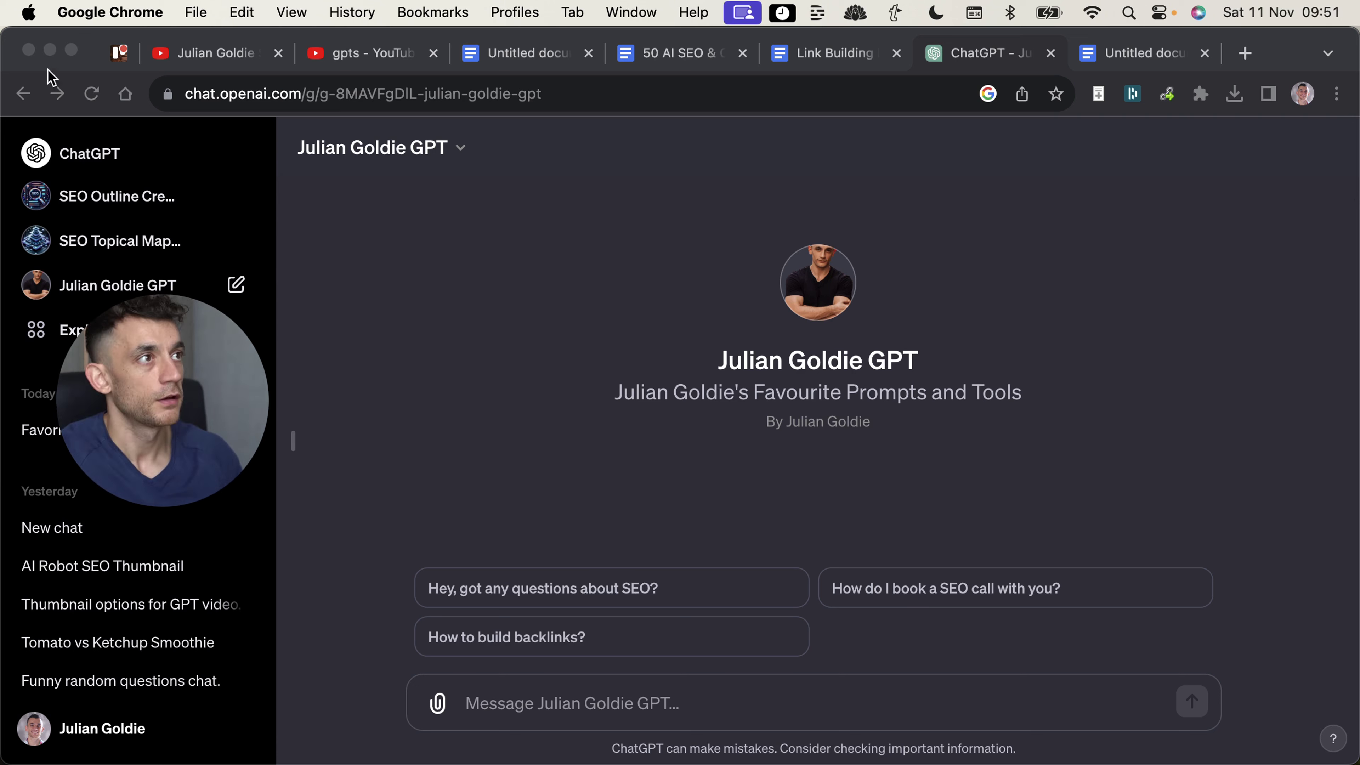
Look over the published Julian Goldie GPT's name and description
{"action": "left_click", "coordinate": [698, 313]}
{"action": "left_click_drag", "start_coordinate": [678, 320], "coordinate": [1020, 408]}
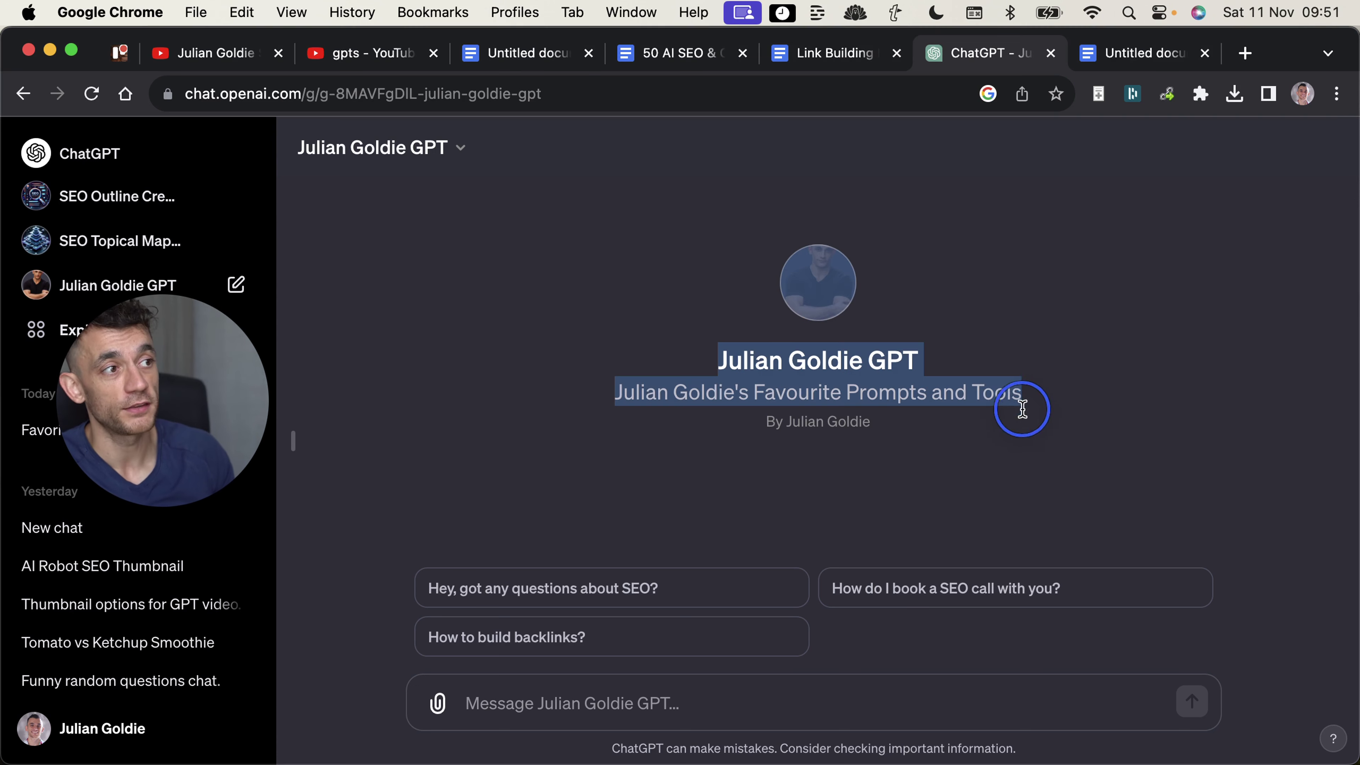
{"action": "left_click", "coordinate": [904, 413]}
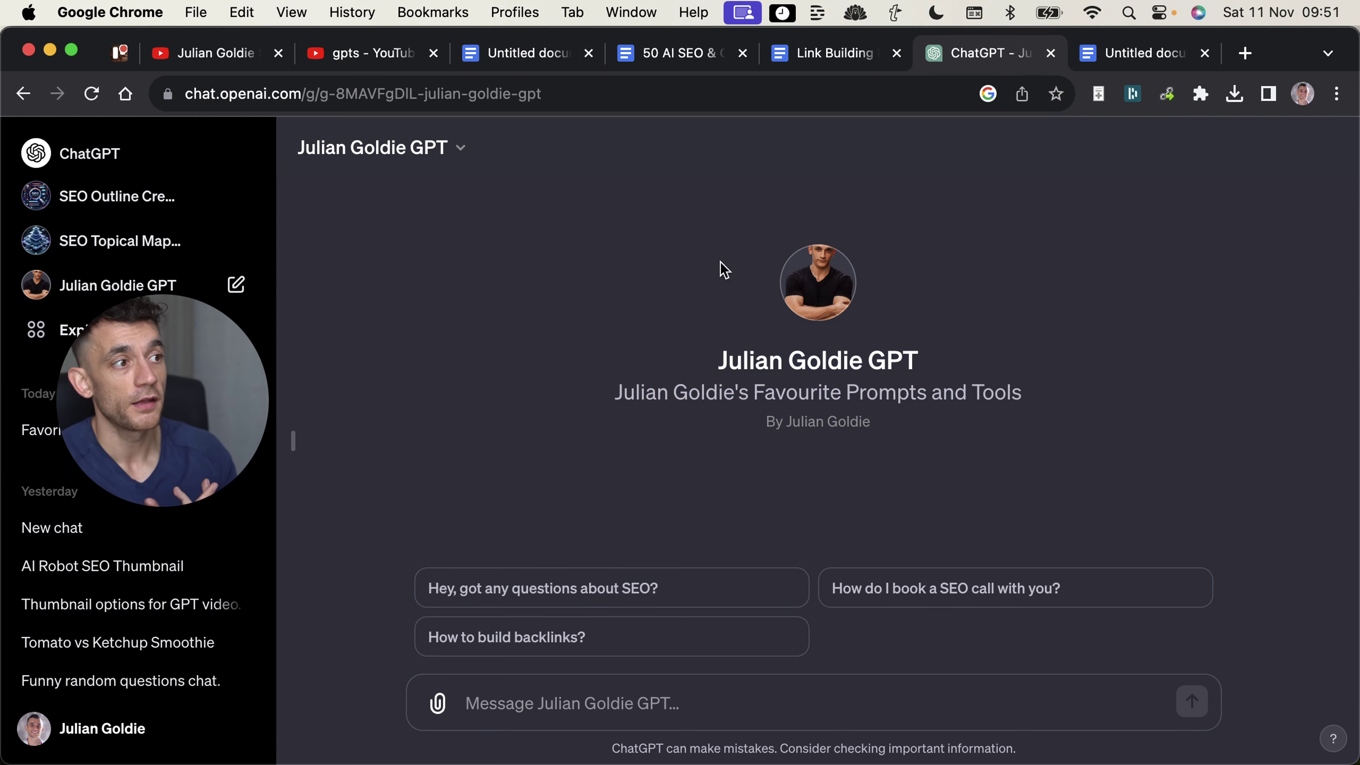
{"action": "left_click_drag", "start_coordinate": [1020, 410], "coordinate": [871, 344]}
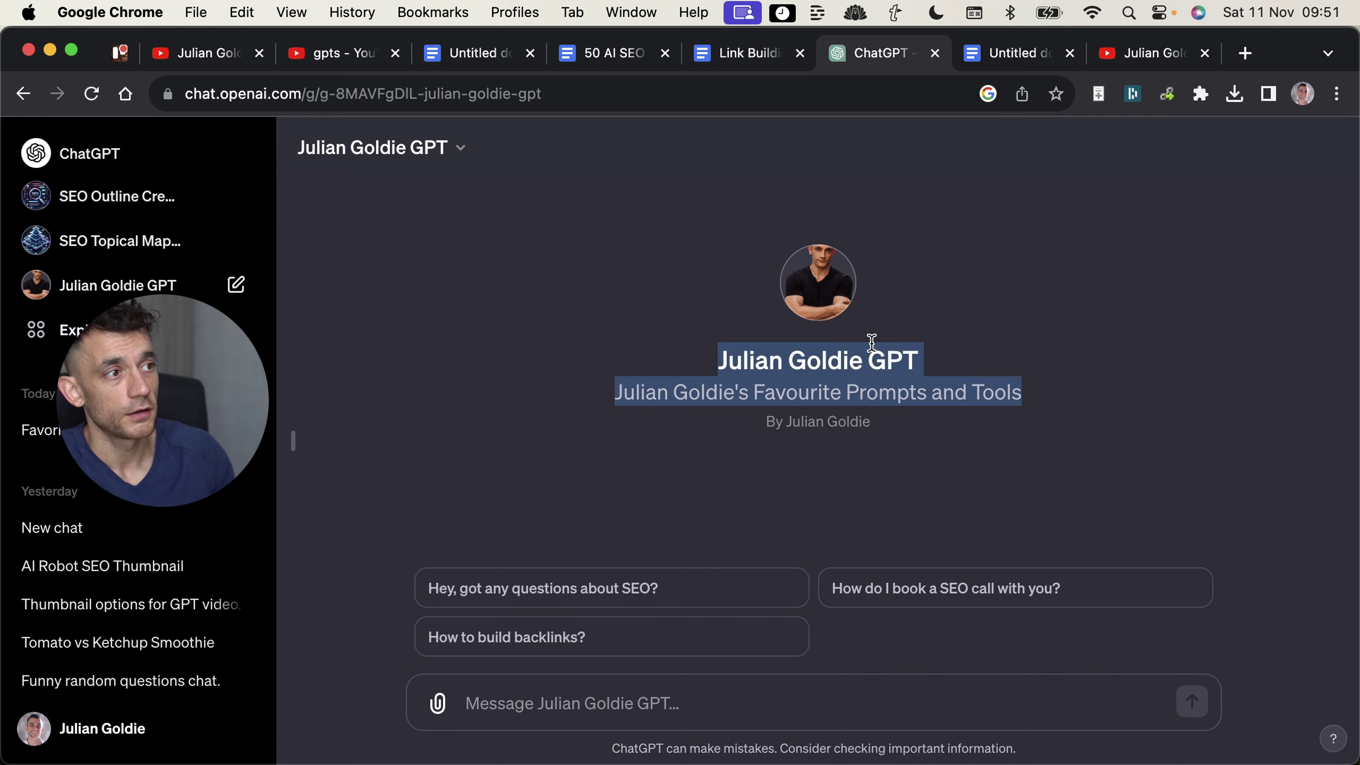
{"action": "left_click_drag", "start_coordinate": [701, 356], "coordinate": [972, 460]}
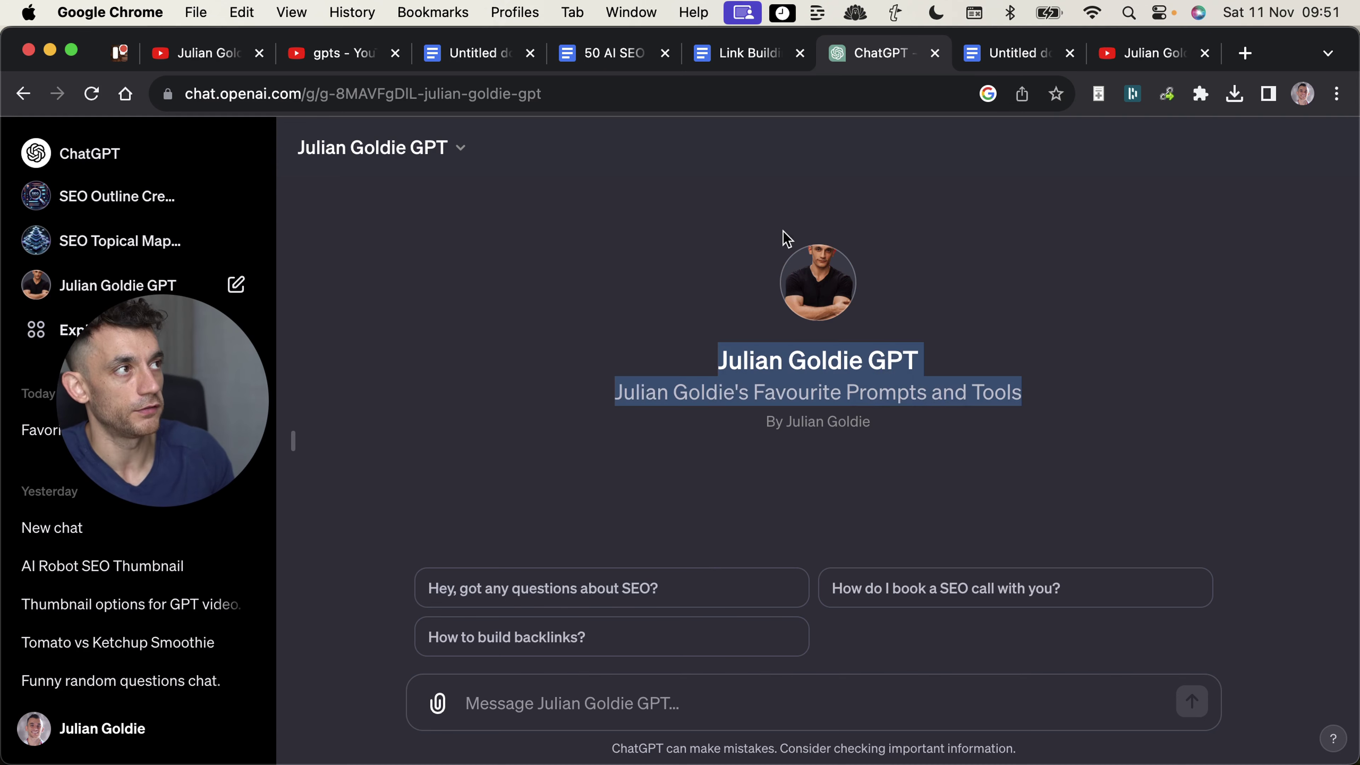
Check the YouTube Videos tab, return to the GPT chat, and close the extra document and YouTube tabs
{"action": "left_click", "coordinate": [1157, 52]}
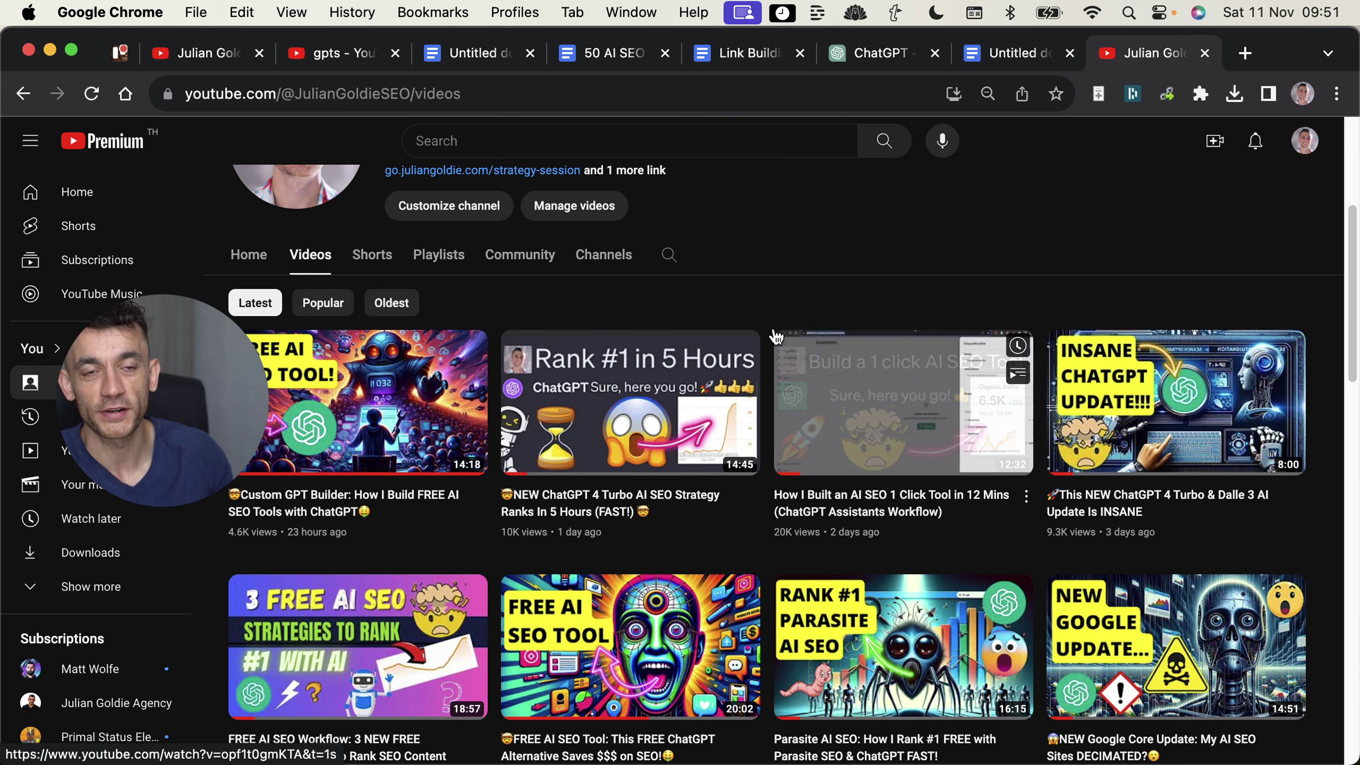
{"action": "scroll", "coordinate": [772, 375], "scroll_direction": "down", "scroll_amount": 1}
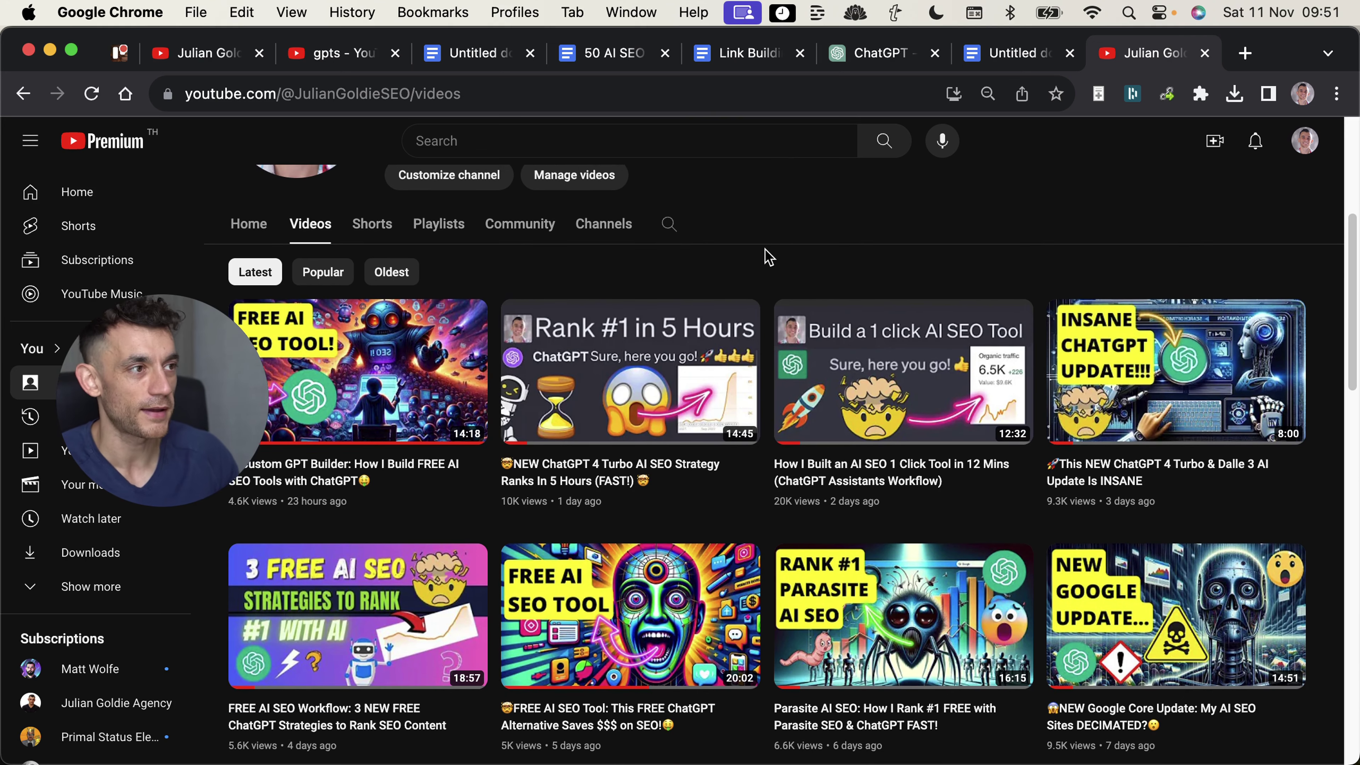
{"action": "scroll", "coordinate": [848, 318], "scroll_direction": "up", "scroll_amount": 5}
{"action": "scroll", "coordinate": [848, 319], "scroll_direction": "down", "scroll_amount": 5}
{"action": "left_click", "coordinate": [876, 52]}
{"action": "left_click_drag", "start_coordinate": [707, 230], "coordinate": [990, 449]}
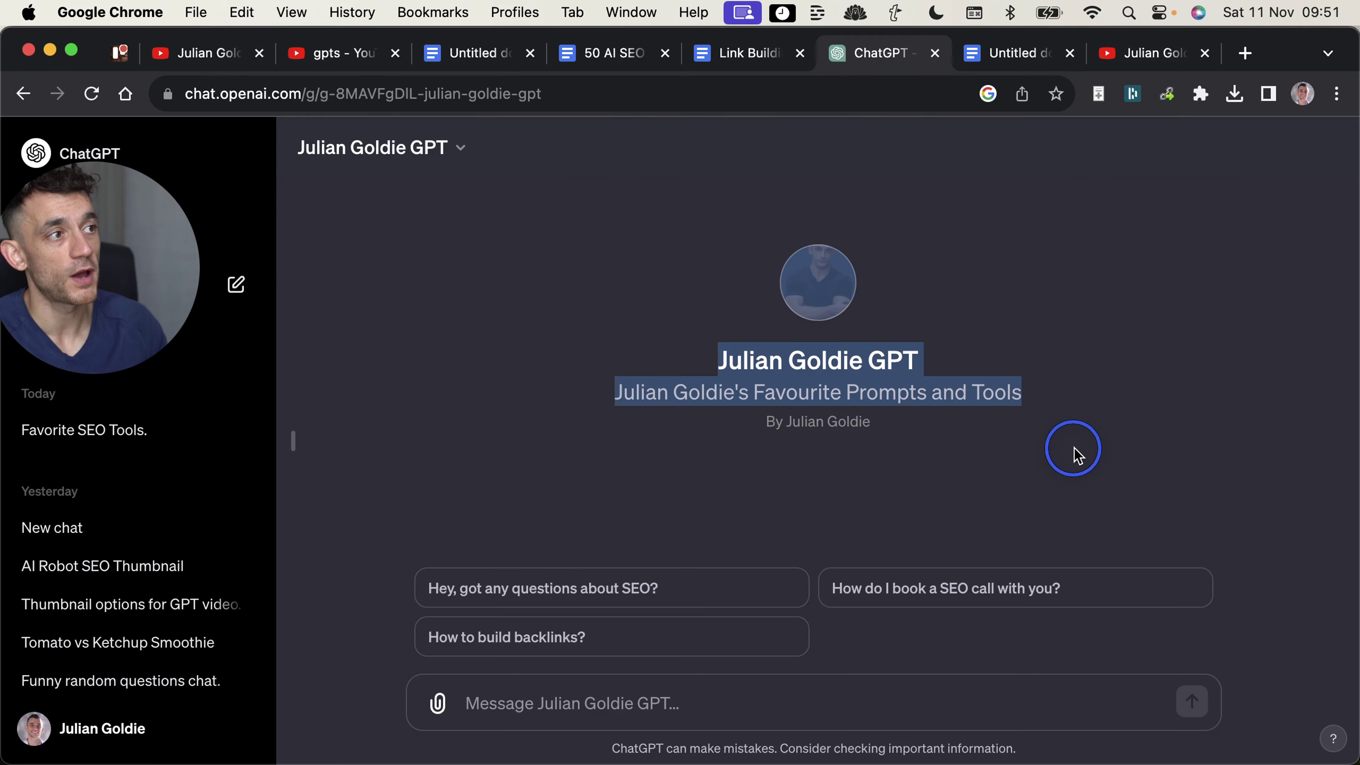
{"action": "left_click", "coordinate": [971, 447]}
{"action": "left_click_drag", "start_coordinate": [846, 399], "coordinate": [930, 434]}
{"action": "left_click", "coordinate": [712, 351]}
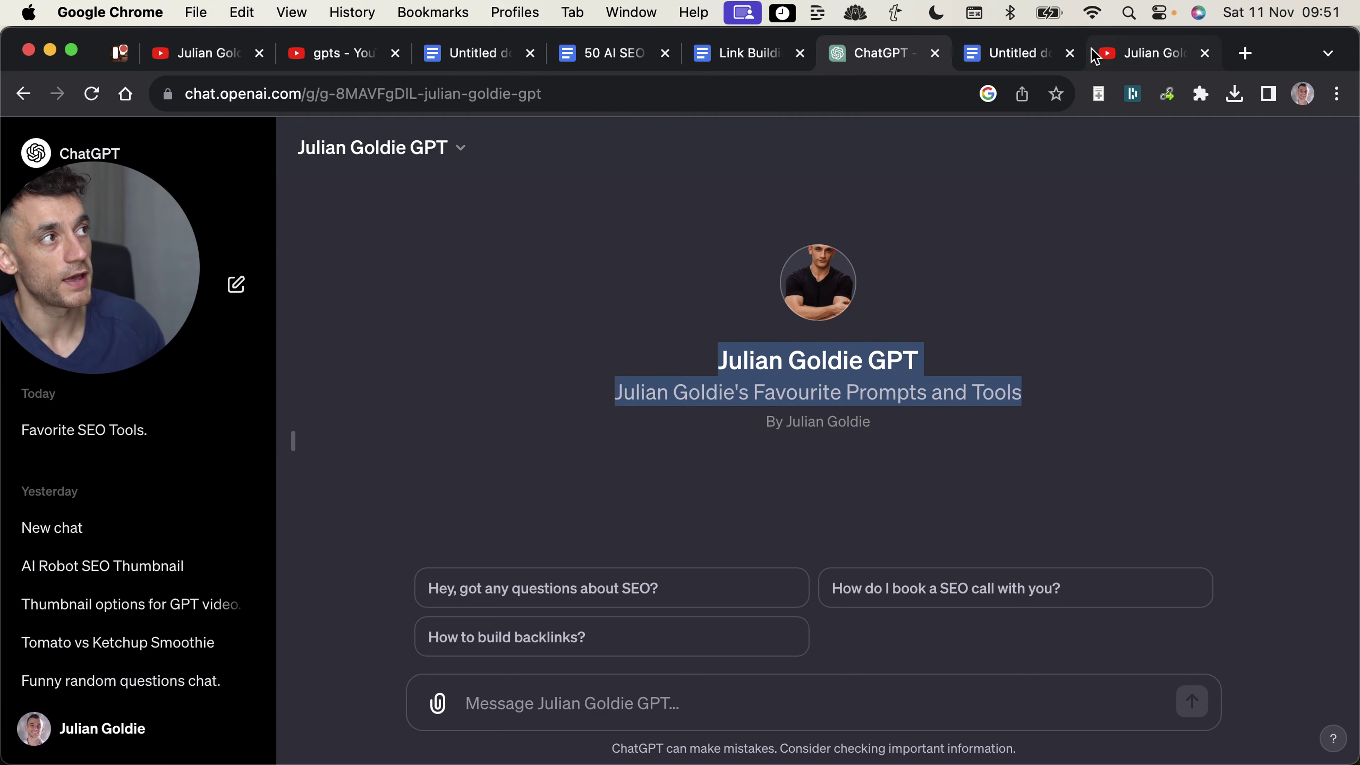
{"action": "left_click", "coordinate": [1069, 52]}
{"action": "left_click", "coordinate": [1070, 52]}
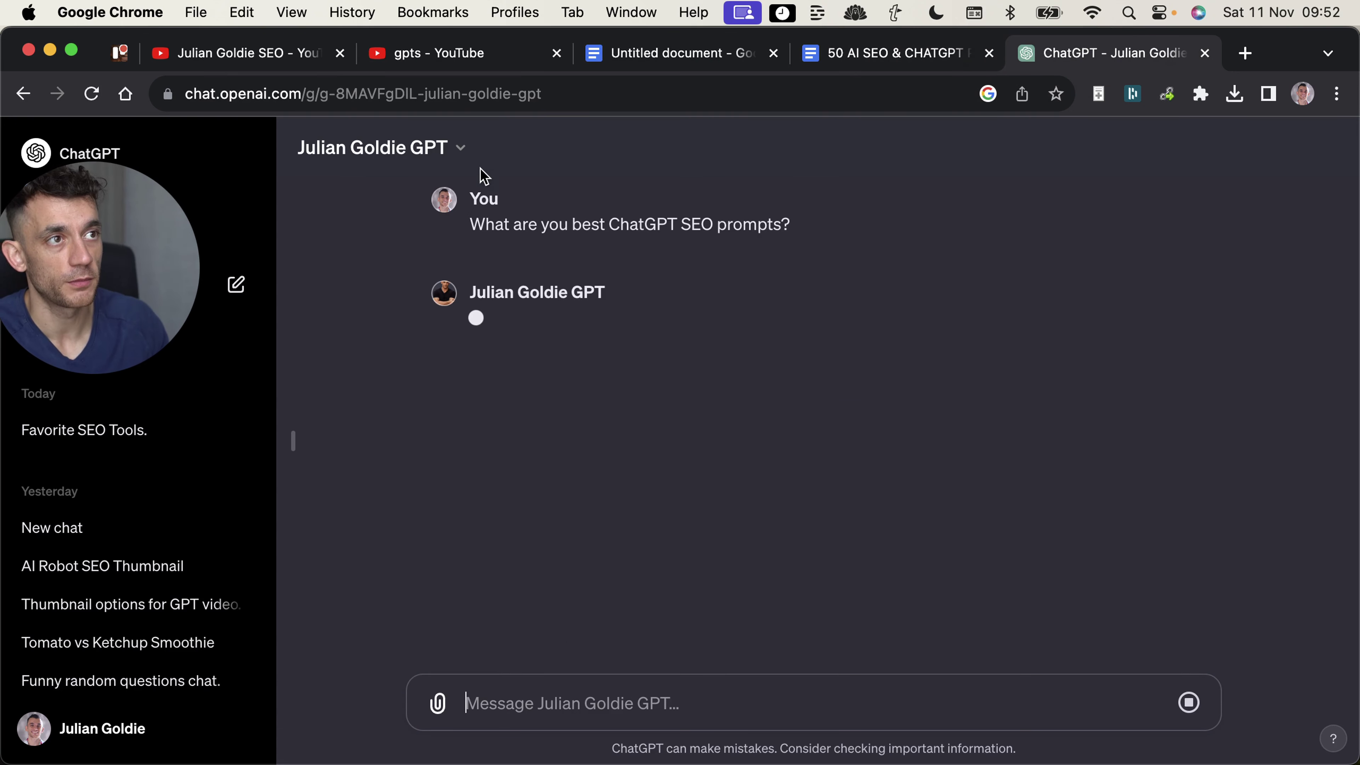
Check the sent prompts question and compare the reply with the 50 AI SEO & CHATGPT PROMPTS document
{"action": "left_click_drag", "start_coordinate": [469, 198], "coordinate": [825, 224]}
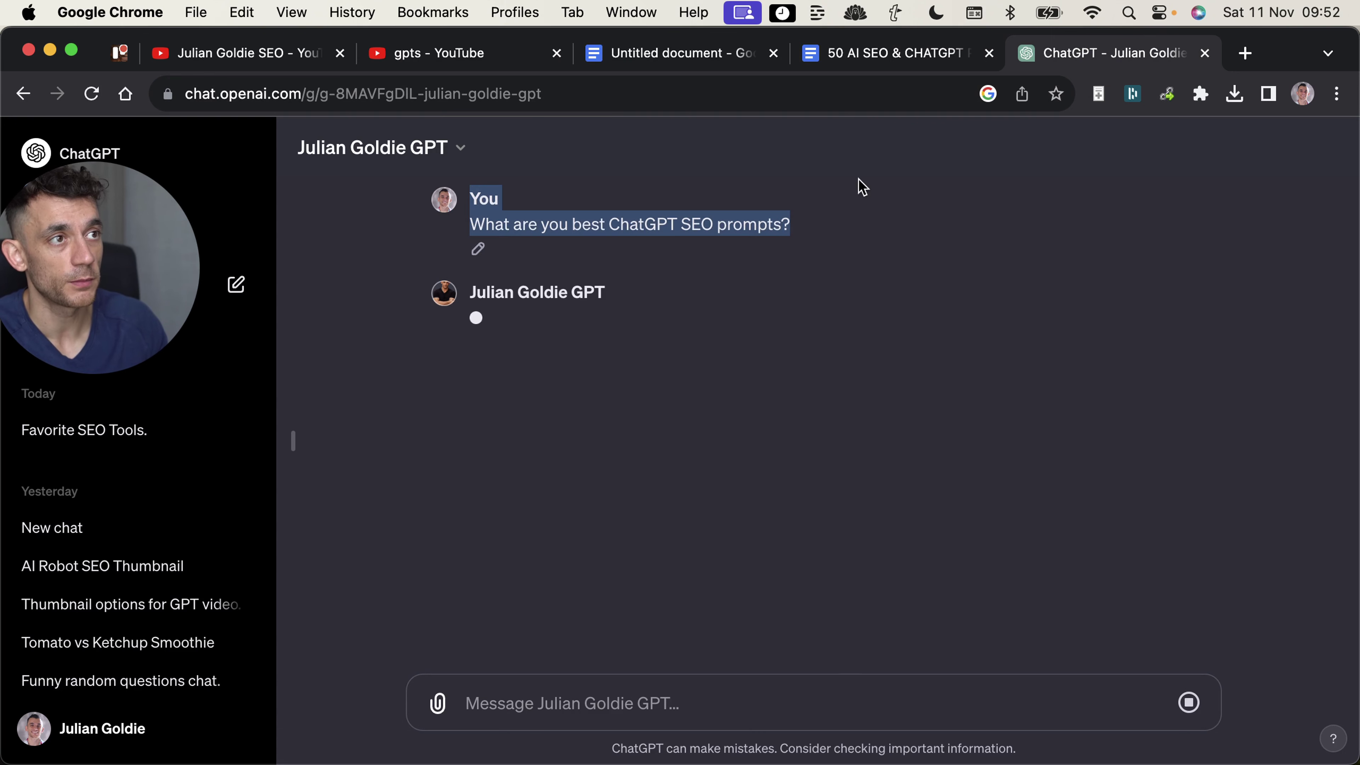
{"action": "left_click", "coordinate": [589, 173]}
{"action": "left_click", "coordinate": [464, 246]}
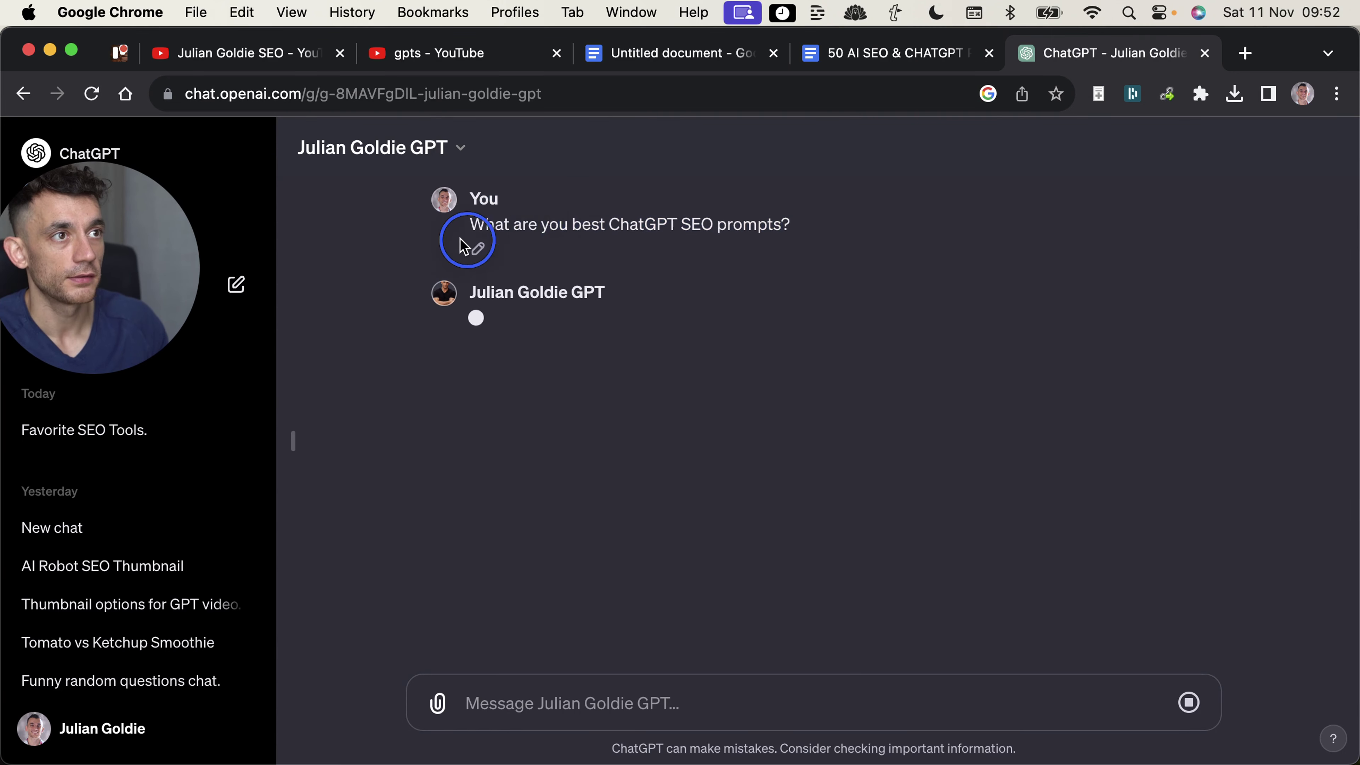
{"action": "triple_click", "coordinate": [460, 238]}
{"action": "left_click", "coordinate": [540, 220]}
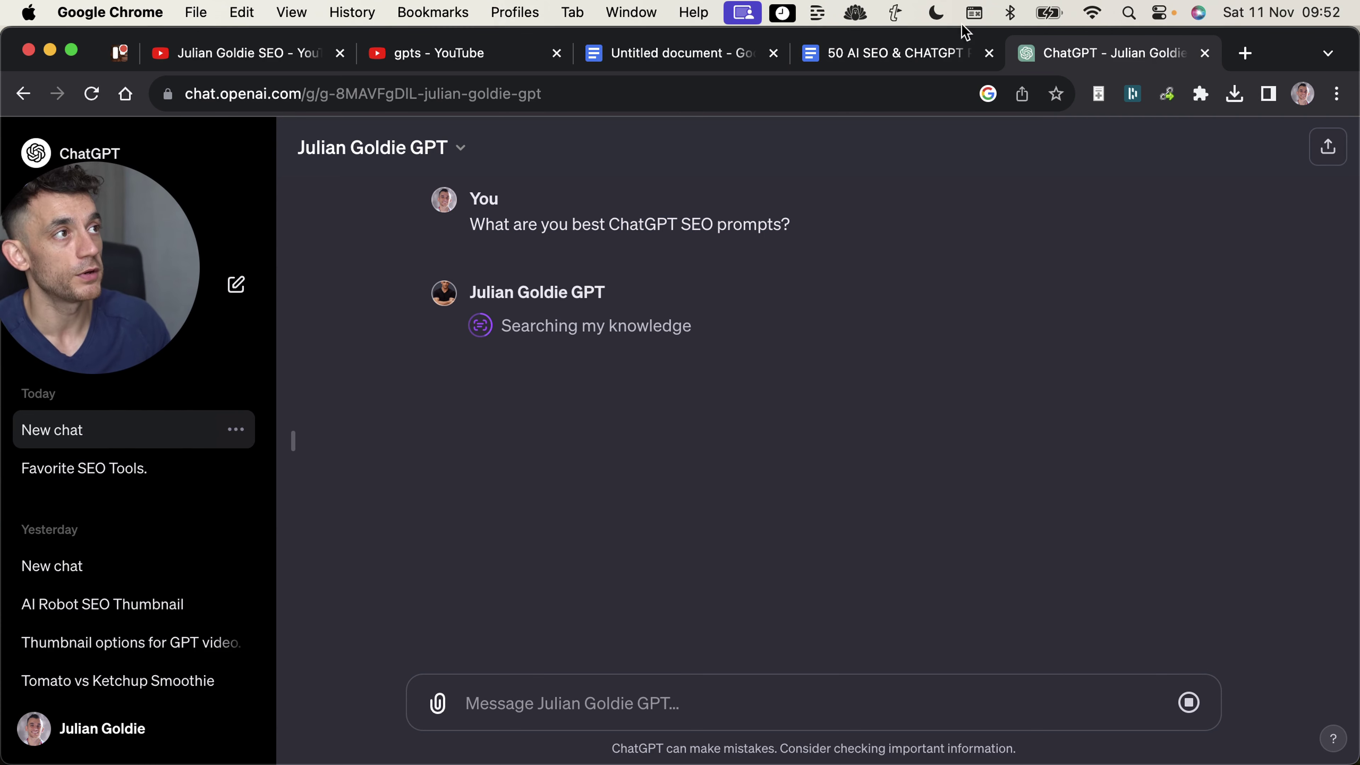
{"action": "left_click", "coordinate": [919, 54]}
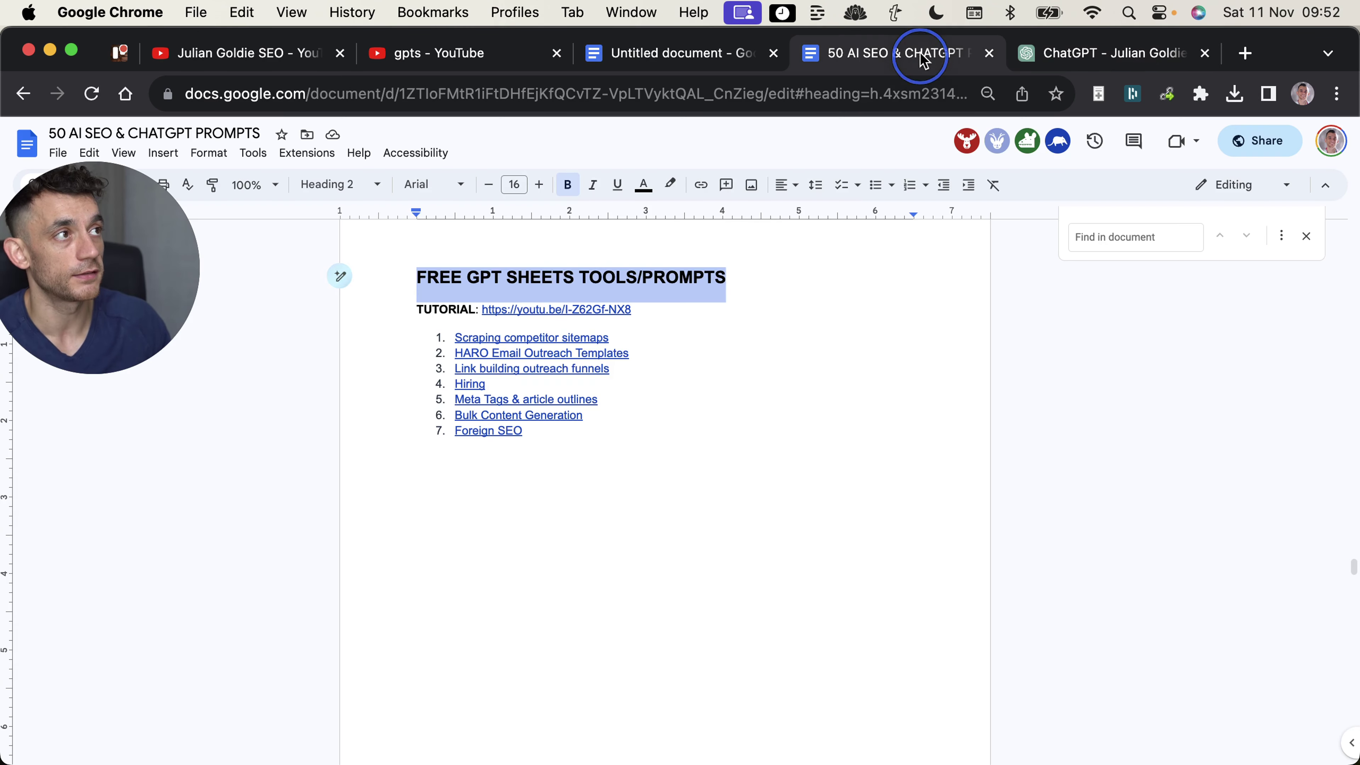
{"action": "left_click", "coordinate": [1103, 60]}
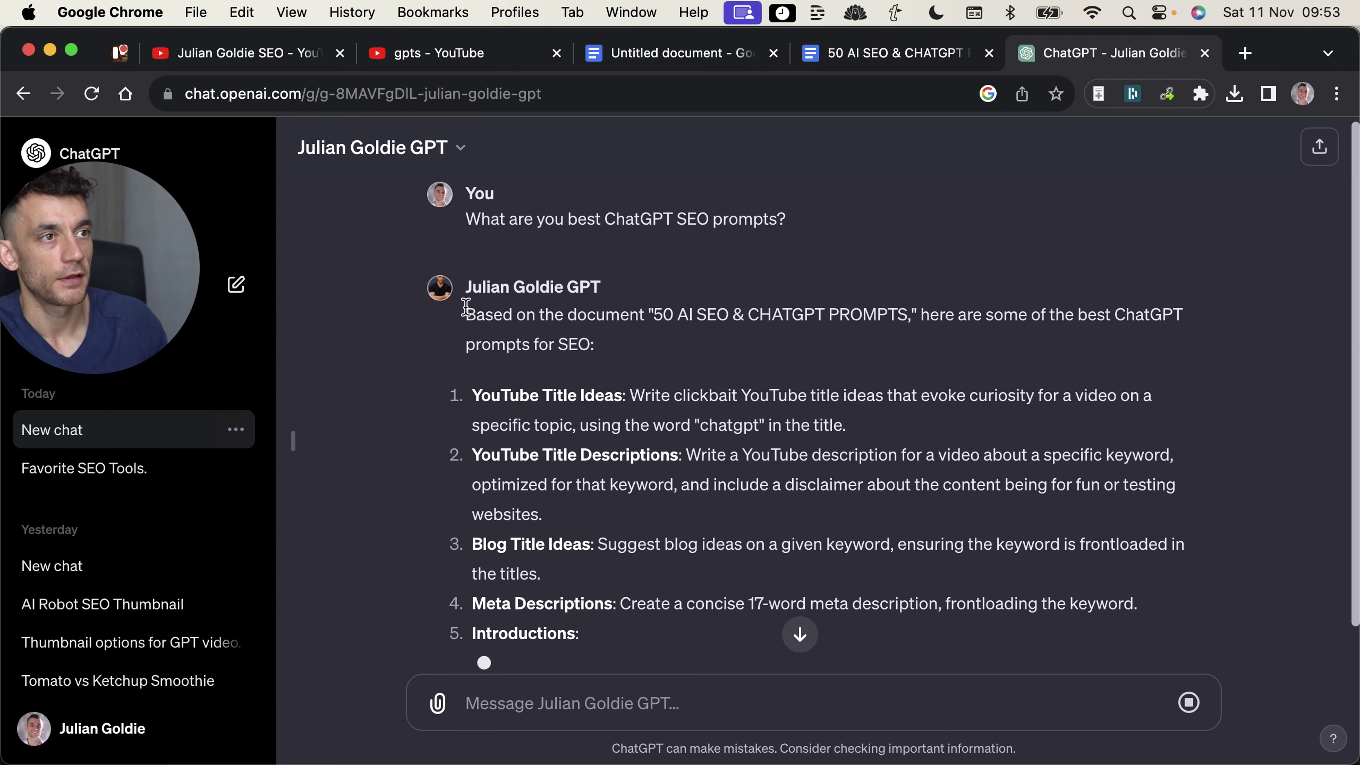
{"action": "left_click_drag", "start_coordinate": [465, 315], "coordinate": [926, 312]}
{"action": "left_click", "coordinate": [708, 319]}
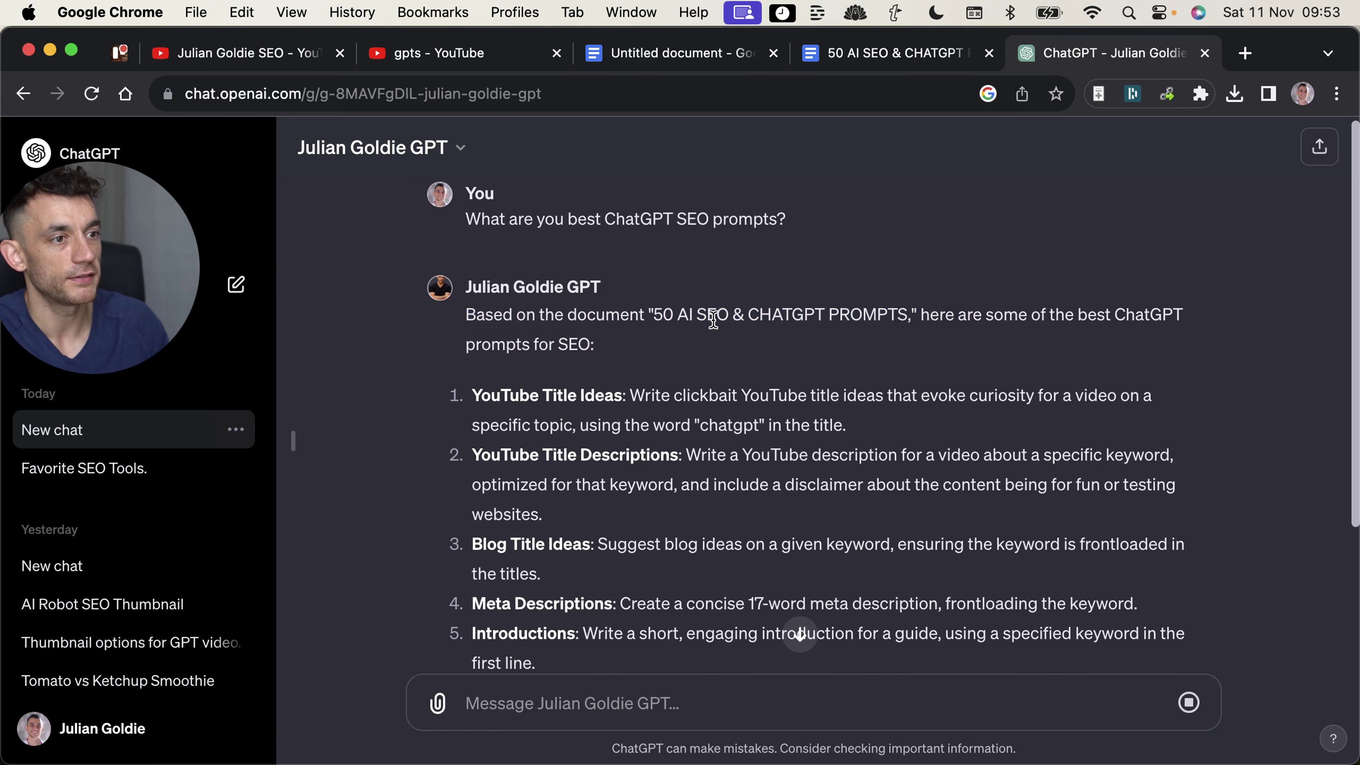
{"action": "scroll", "coordinate": [707, 437], "scroll_direction": "down", "scroll_amount": 5}
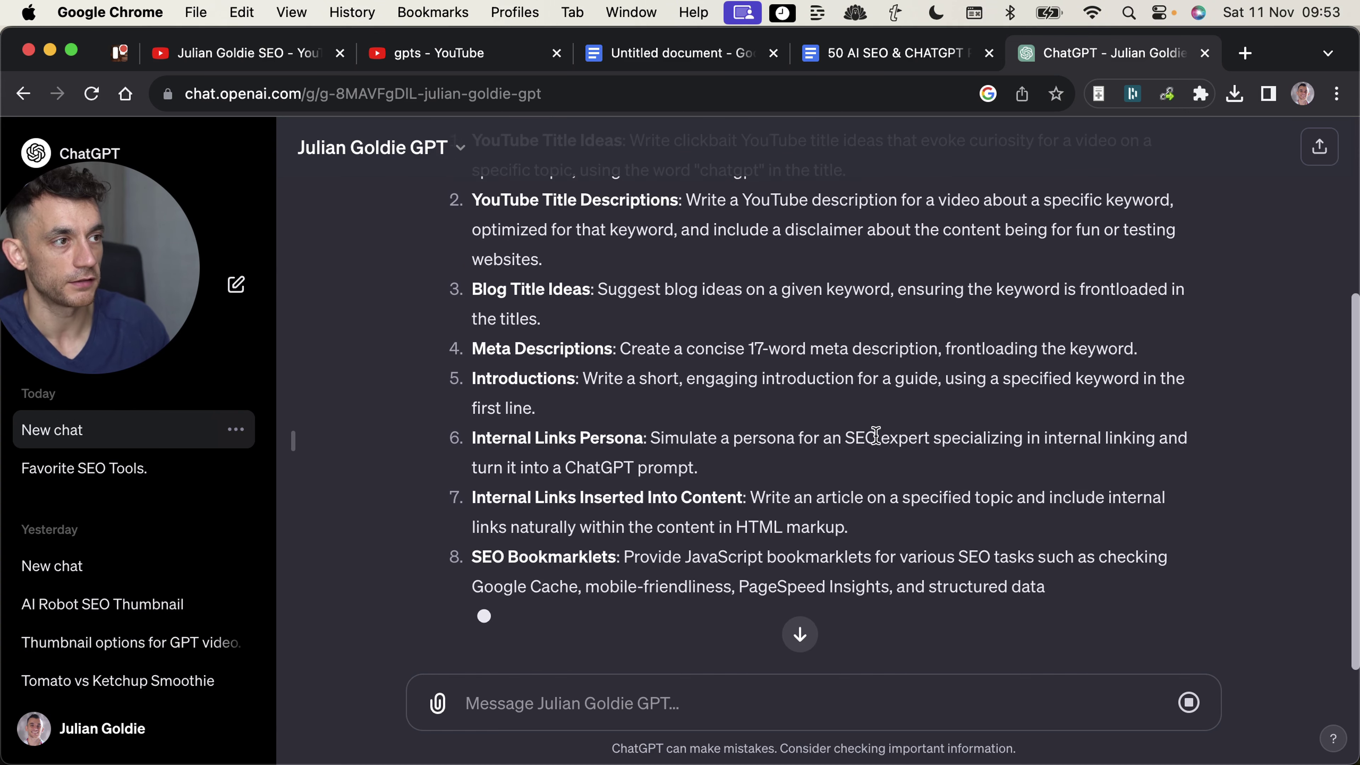
Read the listed prompts: Internal Links Persona, SEO Bookmarklets and YouTube Title Ideas
{"action": "triple_click", "coordinate": [1017, 440]}
{"action": "scroll", "coordinate": [750, 466], "scroll_direction": "down", "scroll_amount": 2}
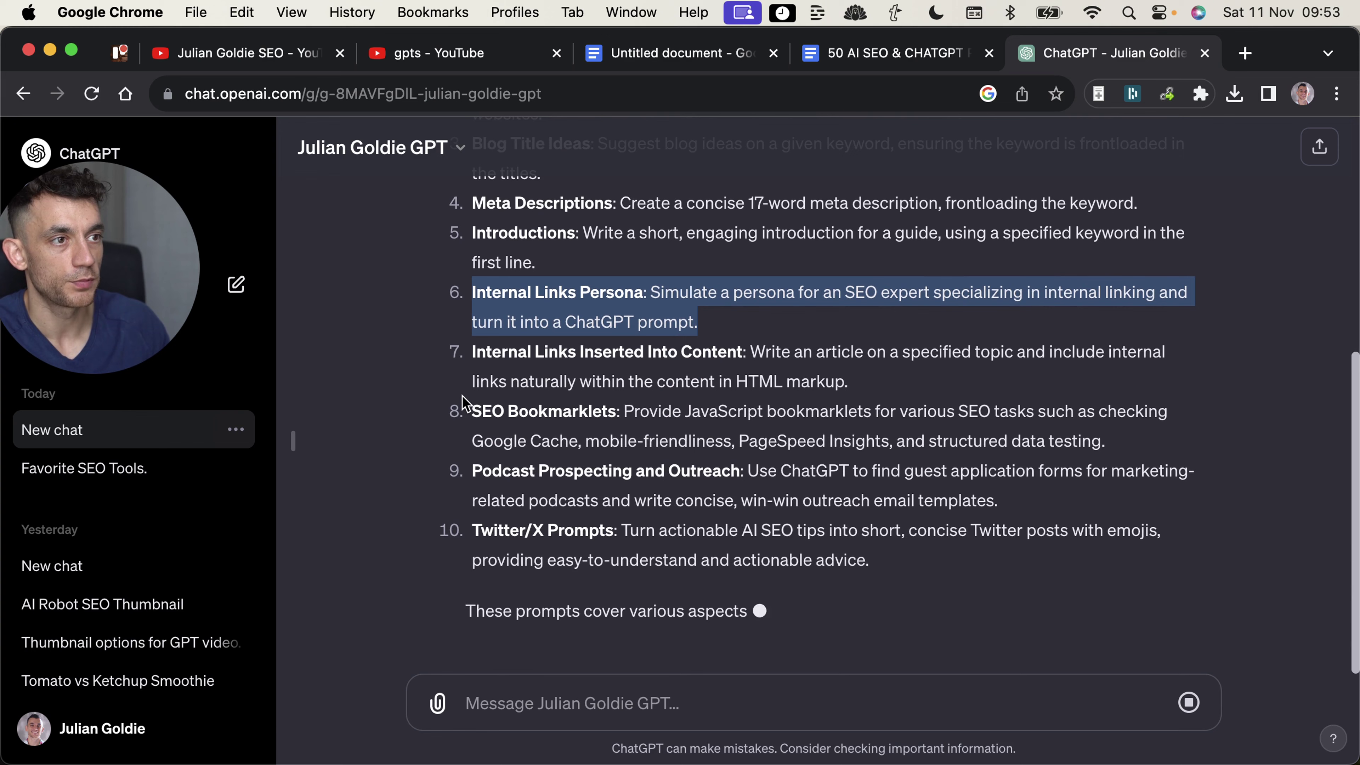
{"action": "left_click_drag", "start_coordinate": [470, 411], "coordinate": [1194, 451]}
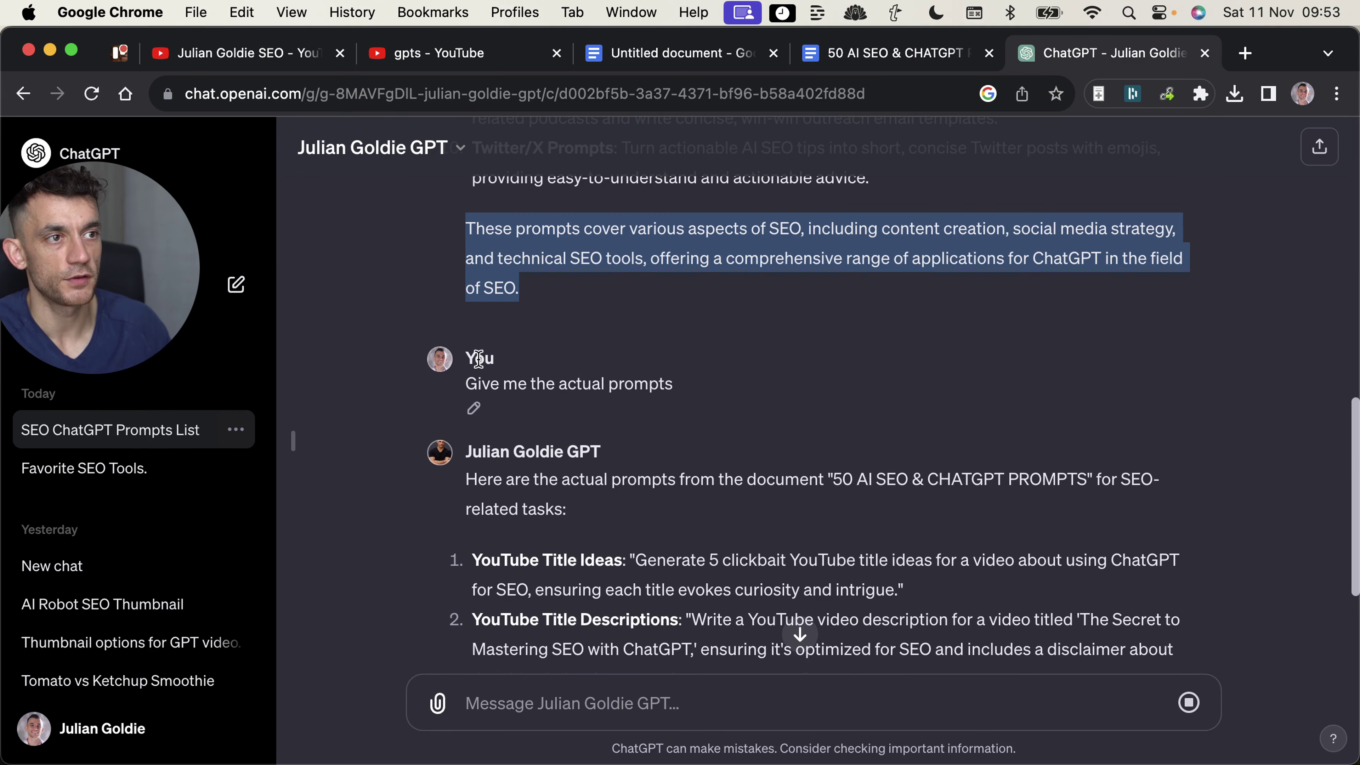
{"action": "left_click_drag", "start_coordinate": [479, 357], "coordinate": [775, 407]}
{"action": "scroll", "coordinate": [775, 408], "scroll_direction": "down", "scroll_amount": 5}
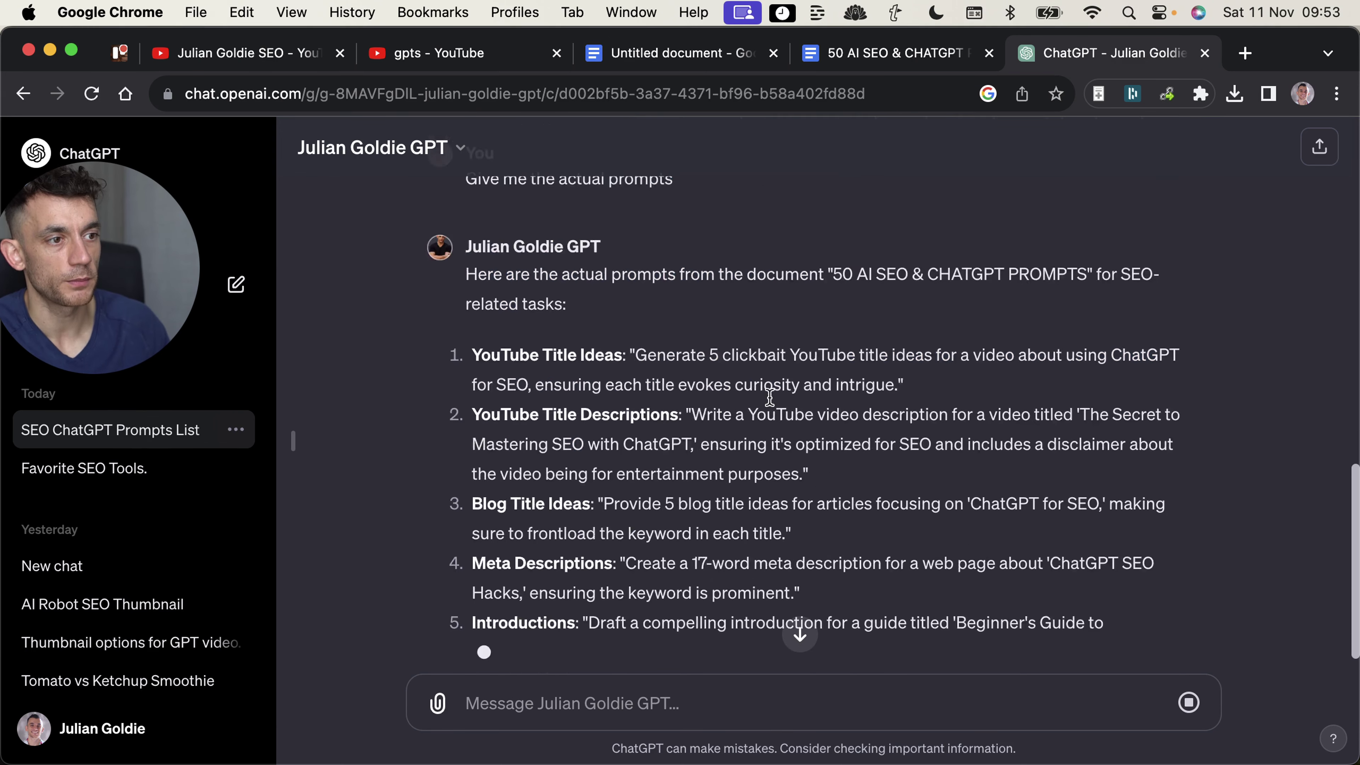
{"action": "left_click_drag", "start_coordinate": [687, 298], "coordinate": [804, 349]}
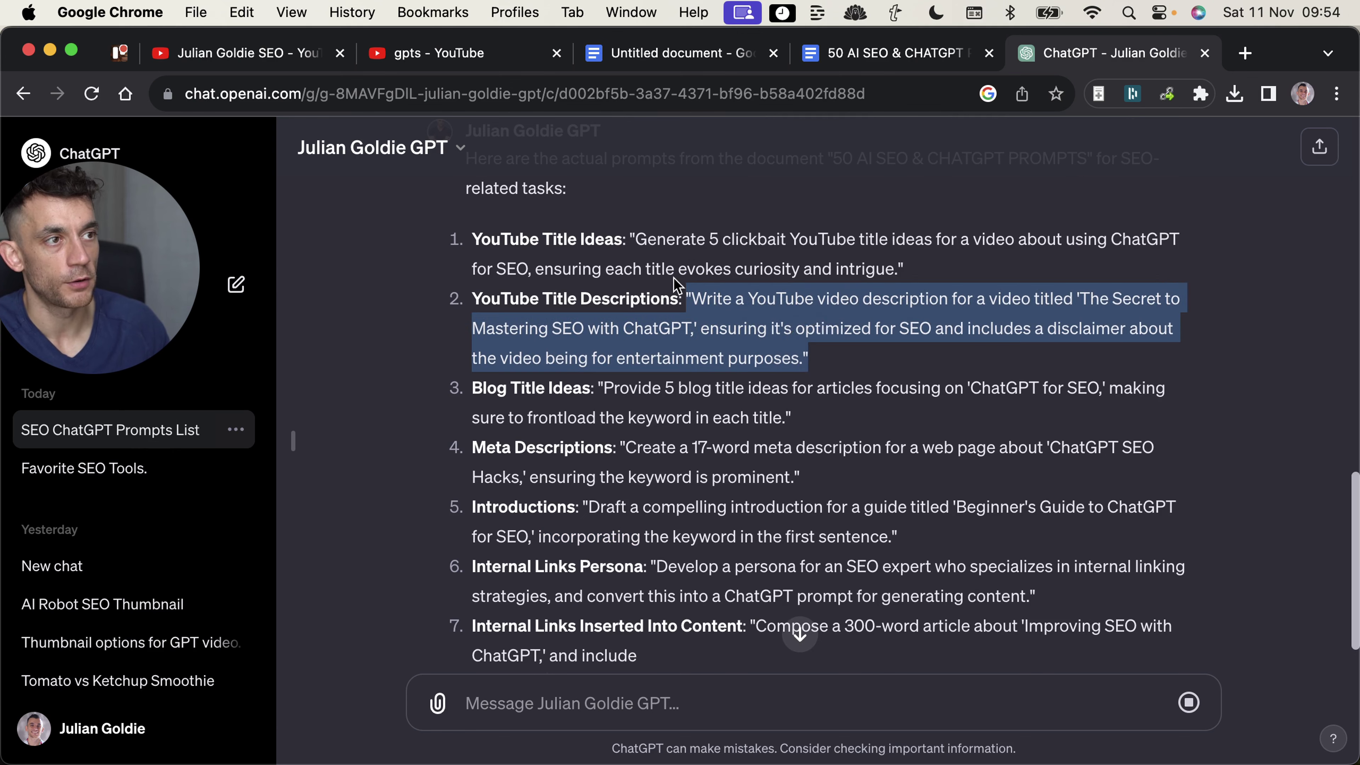
{"action": "left_click_drag", "start_coordinate": [616, 239], "coordinate": [874, 254]}
{"action": "scroll", "coordinate": [855, 374], "scroll_direction": "down", "scroll_amount": 3}
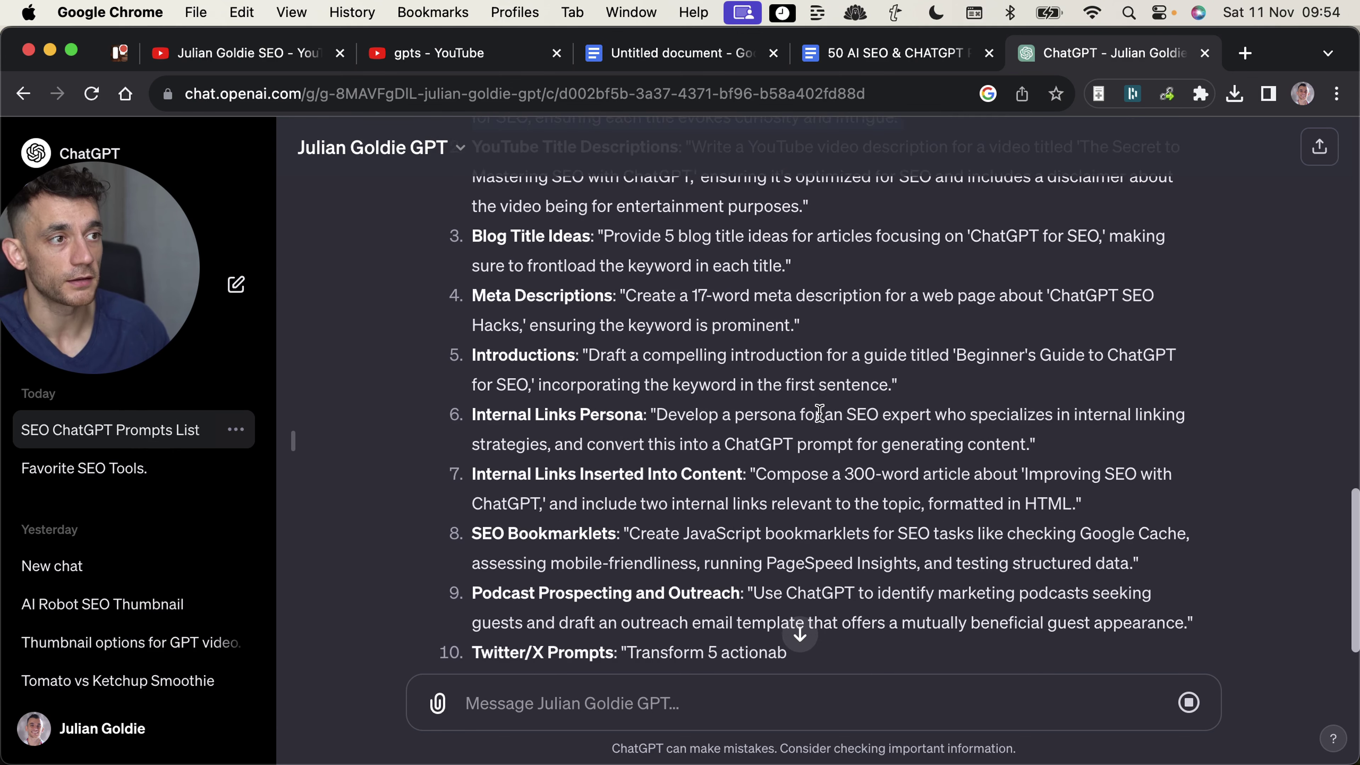
Review the Twitter/X Prompts item, then open the tweeted High-Quality Review Analyzer link in a new tab
{"action": "scroll", "coordinate": [581, 385], "scroll_direction": "up", "scroll_amount": 3}
{"action": "scroll", "coordinate": [887, 501], "scroll_direction": "down", "scroll_amount": 6}
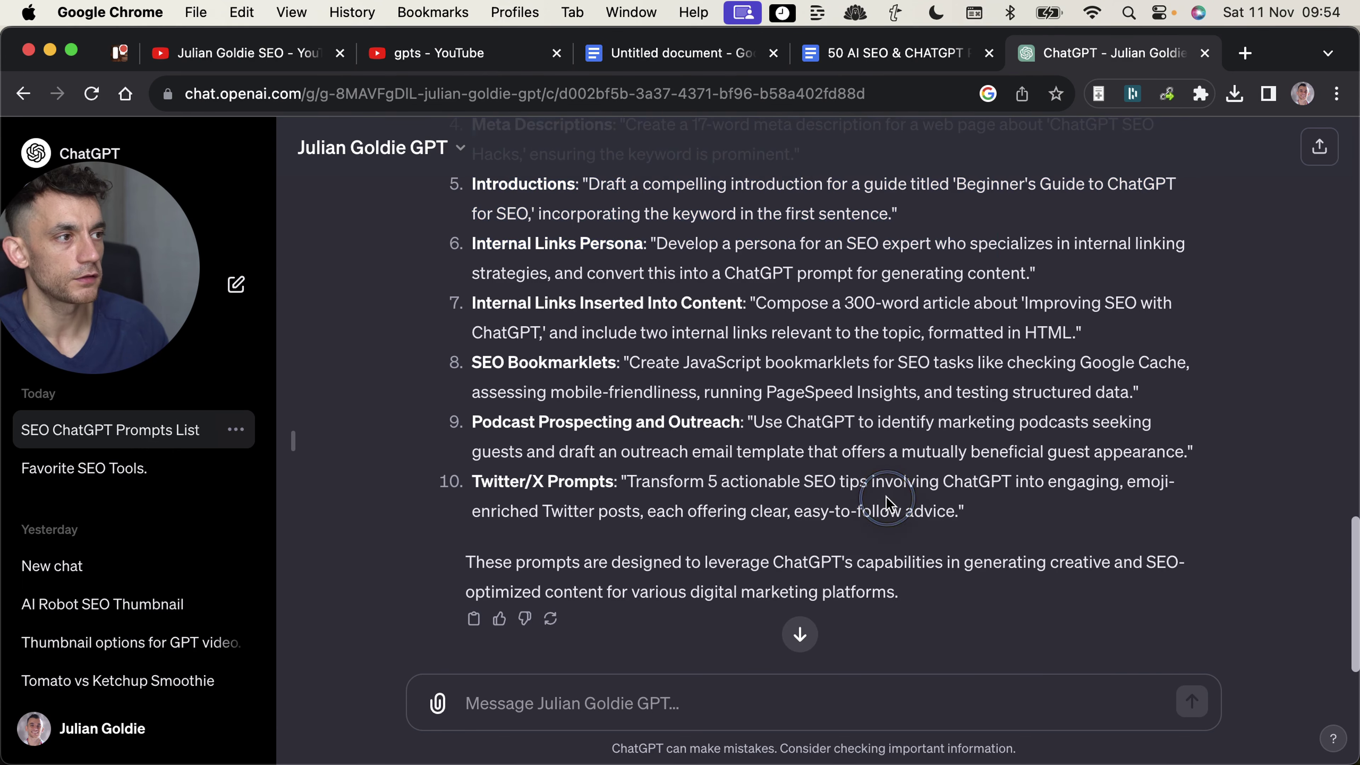
{"action": "triple_click", "coordinate": [888, 495]}
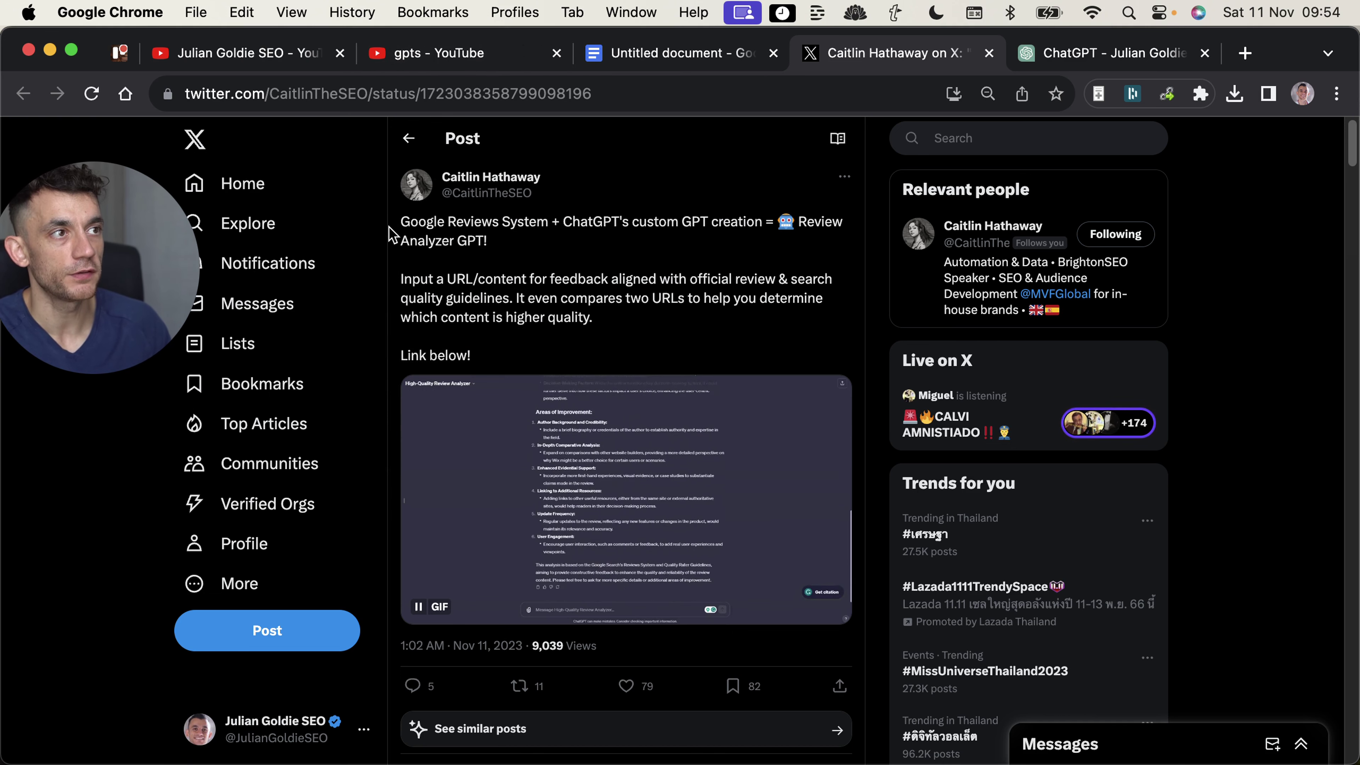
{"action": "left_click_drag", "start_coordinate": [390, 224], "coordinate": [556, 249]}
{"action": "scroll", "coordinate": [589, 322], "scroll_direction": "down", "scroll_amount": 10}
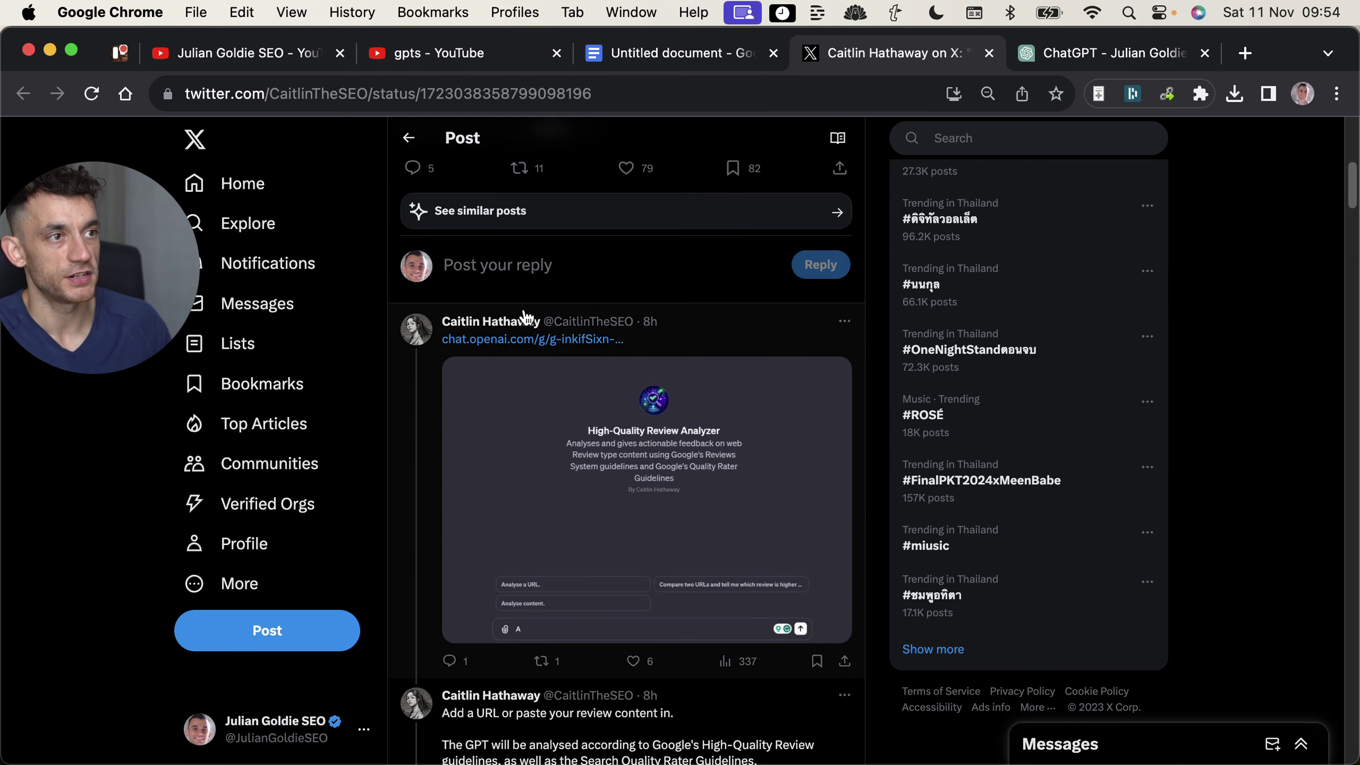
{"action": "left_click", "coordinate": [516, 343], "text": "super"}
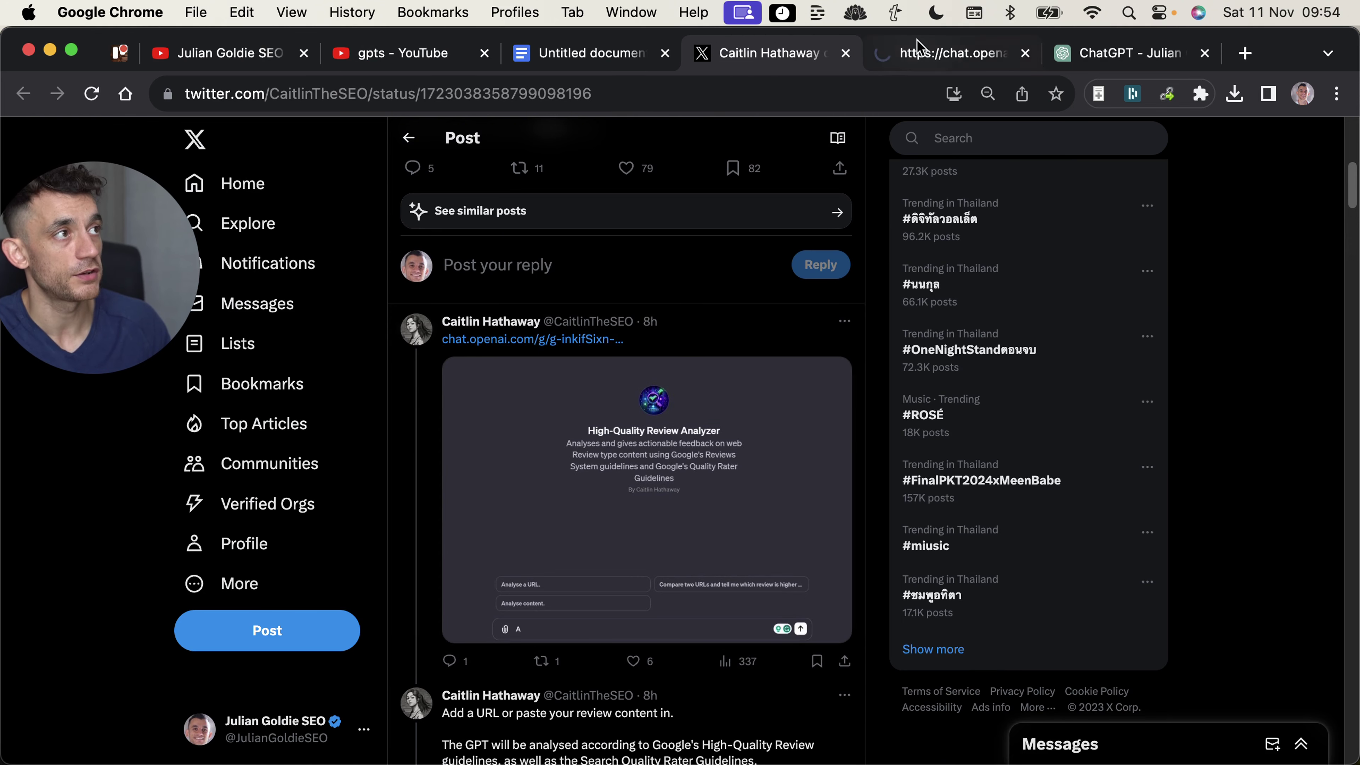
Open the High-Quality Review Analyzer and send its 'Analyse a URL.' starter
{"action": "left_click", "coordinate": [919, 51]}
{"action": "triple_click", "coordinate": [905, 365]}
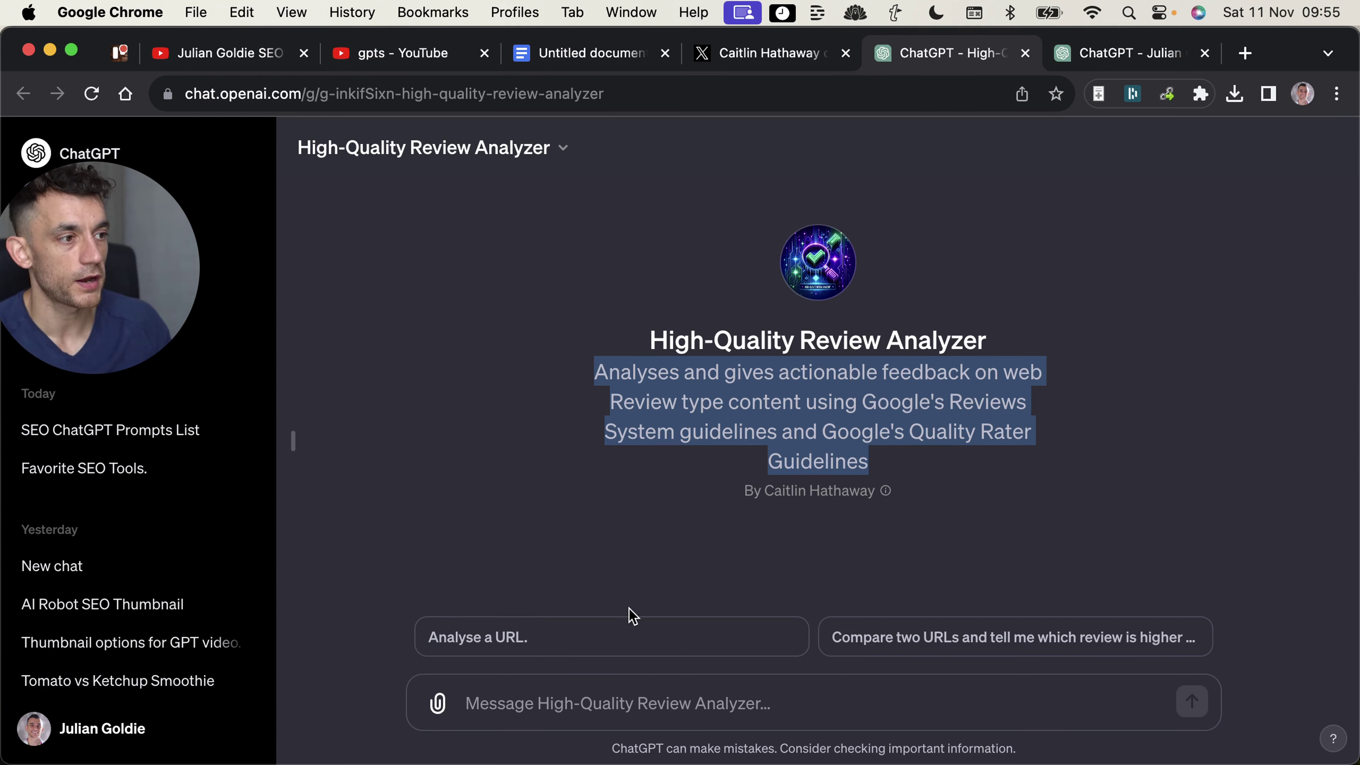
{"action": "left_click", "coordinate": [952, 477]}
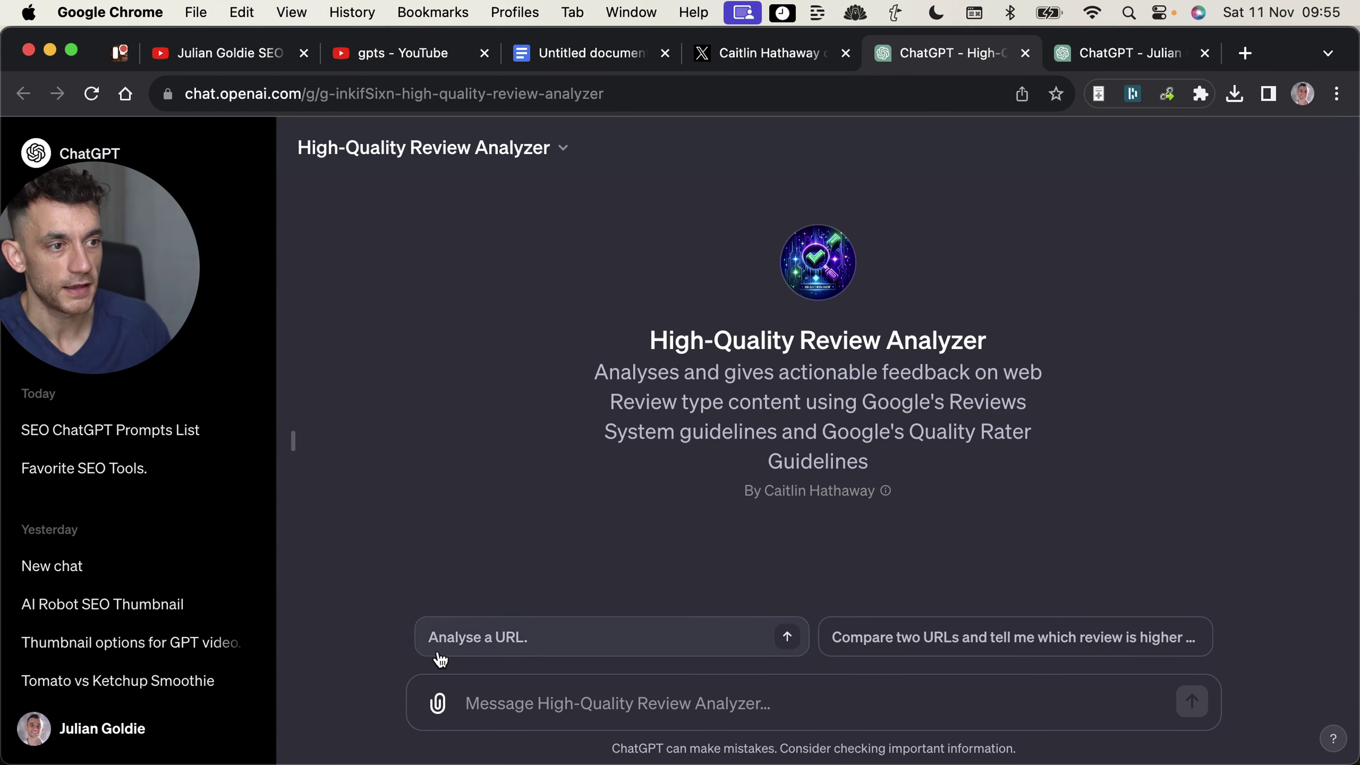
{"action": "left_click", "coordinate": [578, 631]}
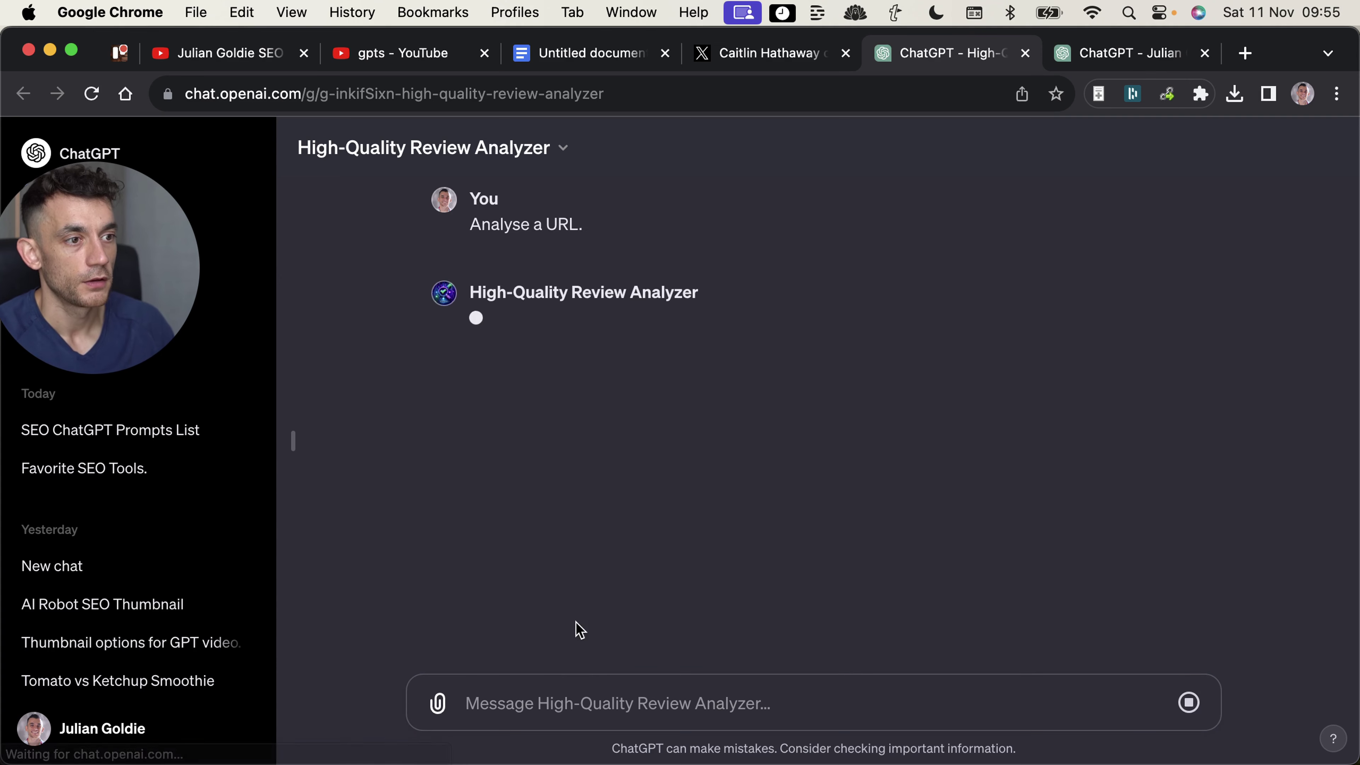
{"action": "left_click_drag", "start_coordinate": [450, 193], "coordinate": [617, 237]}
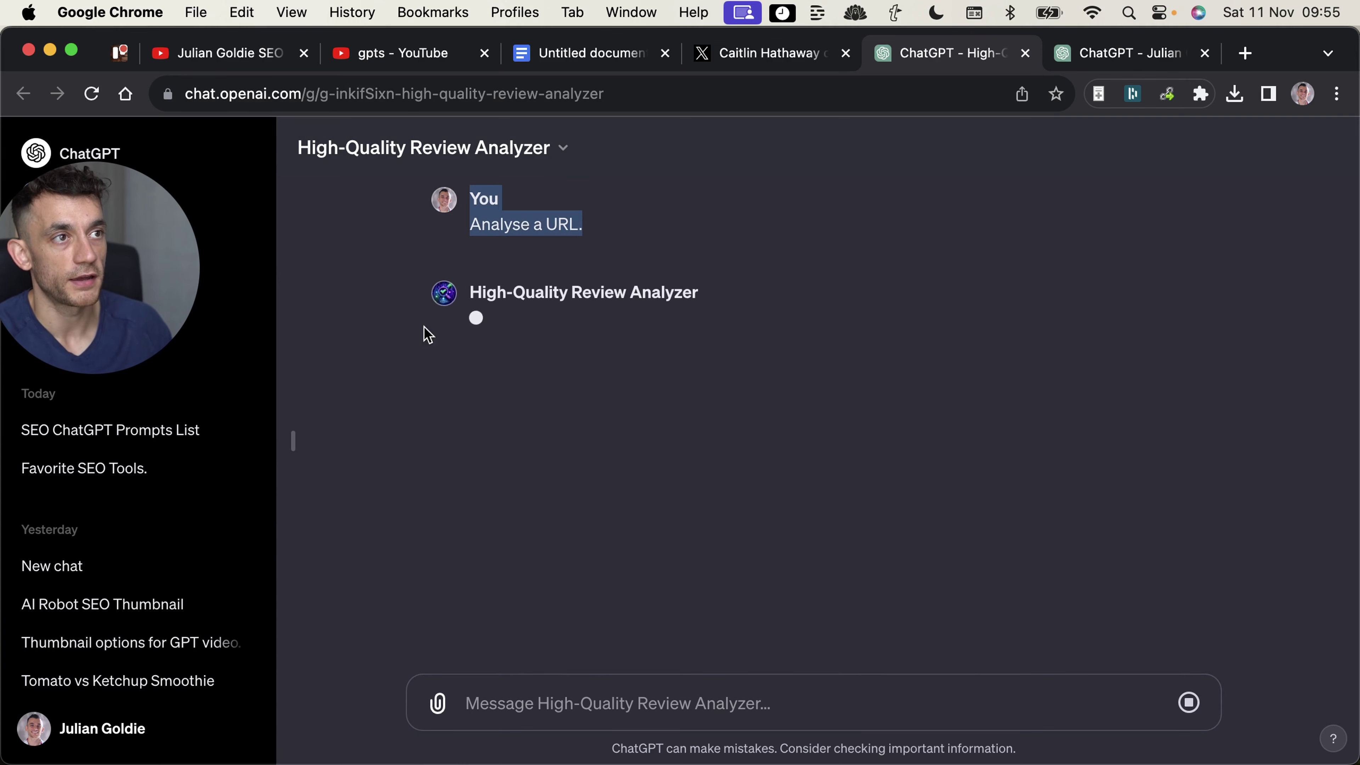
Reread the tweet about the analyzer, then copy the Chipper Birds binoculars review link
{"action": "left_click", "coordinate": [771, 53]}
{"action": "left_click_drag", "start_coordinate": [658, 280], "coordinate": [515, 299]}
{"action": "left_click", "coordinate": [610, 322]}
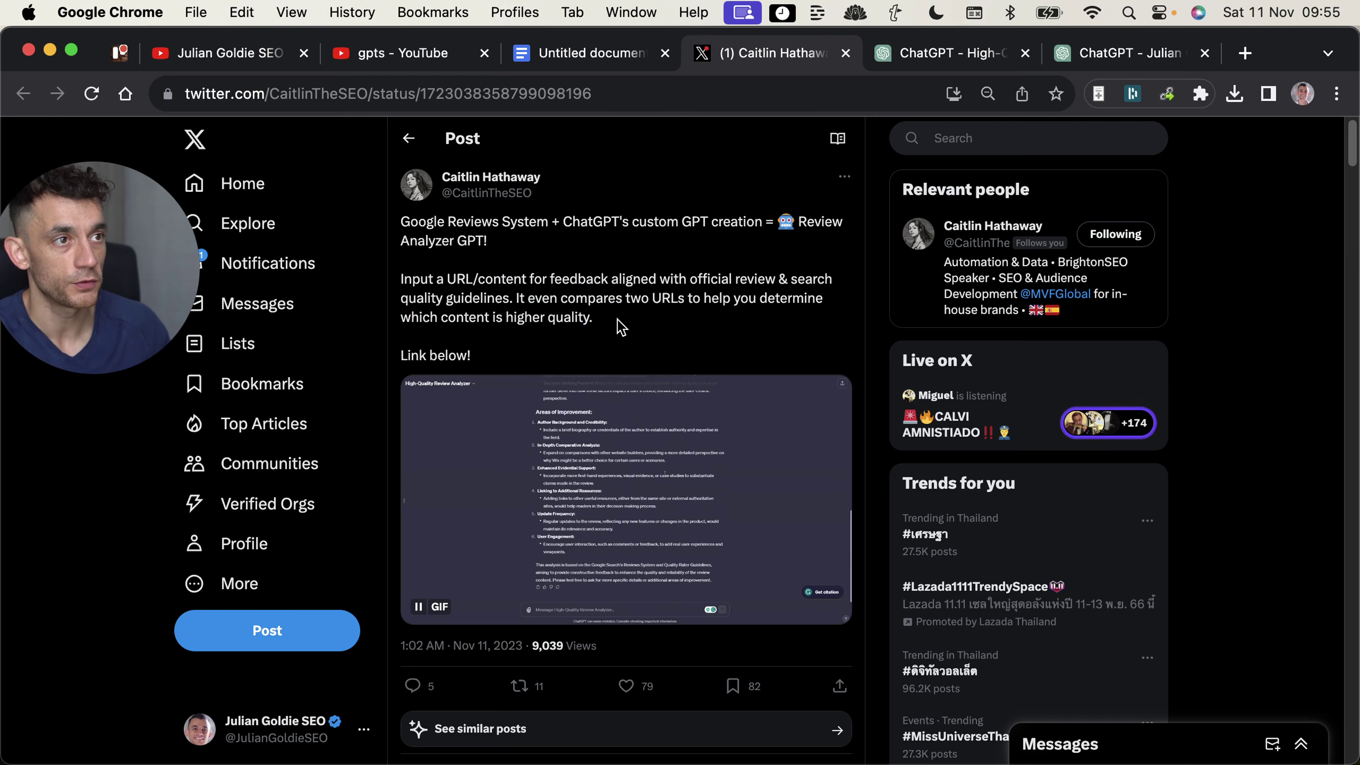
{"action": "left_click", "coordinate": [977, 67]}
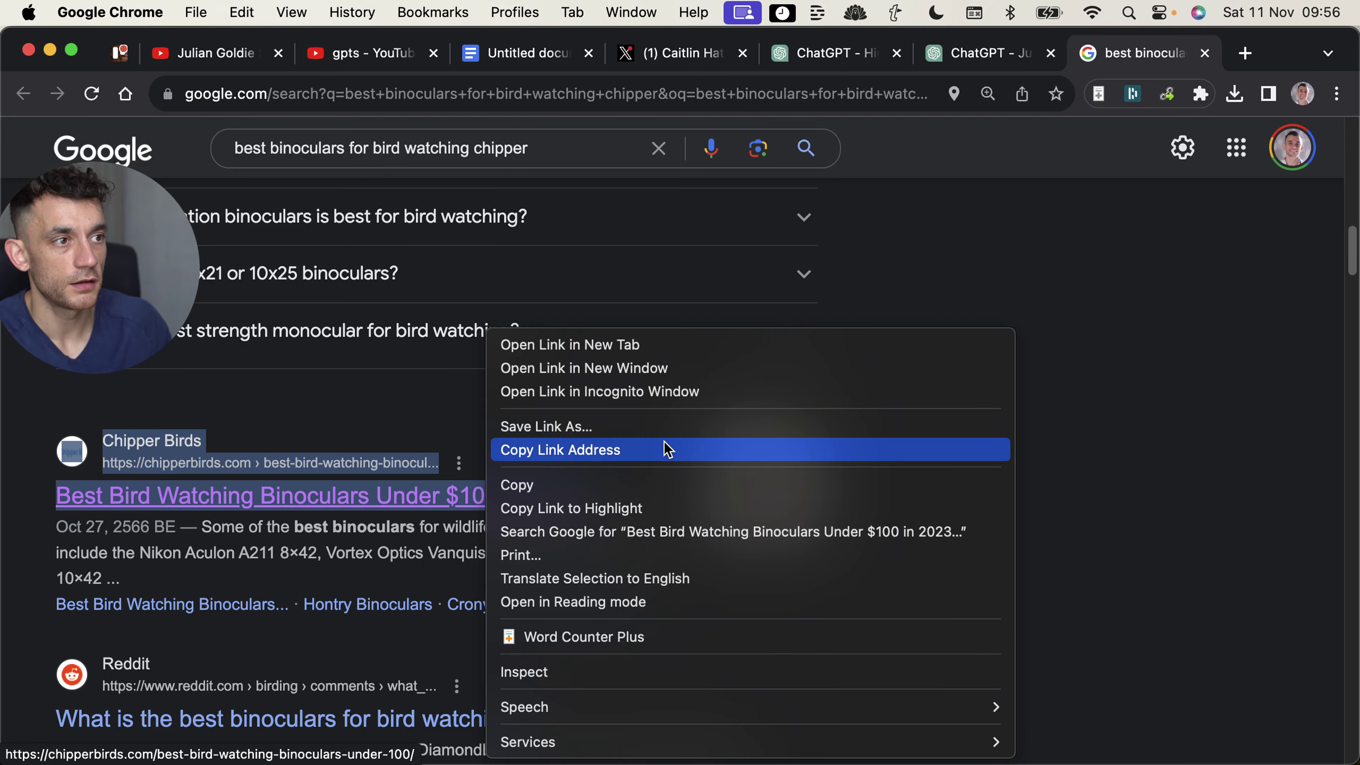
{"action": "left_click", "coordinate": [665, 447]}
{"action": "left_click", "coordinate": [837, 41]}
Send the chipperbirds binoculars-under-100 link to the analyzer and read its positive aspects
{"action": "left_click", "coordinate": [838, 53]}
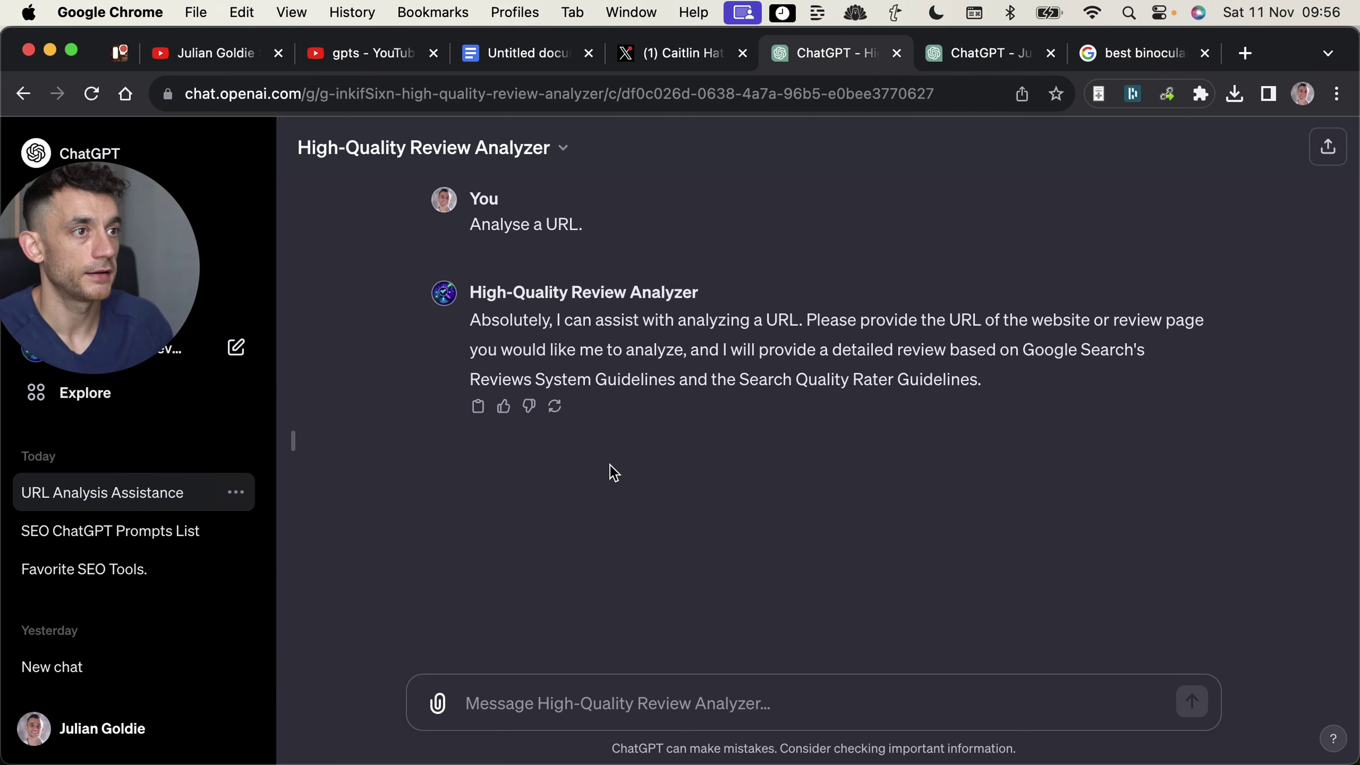
{"action": "key", "text": "super+v"}
{"action": "key", "text": "Return"}
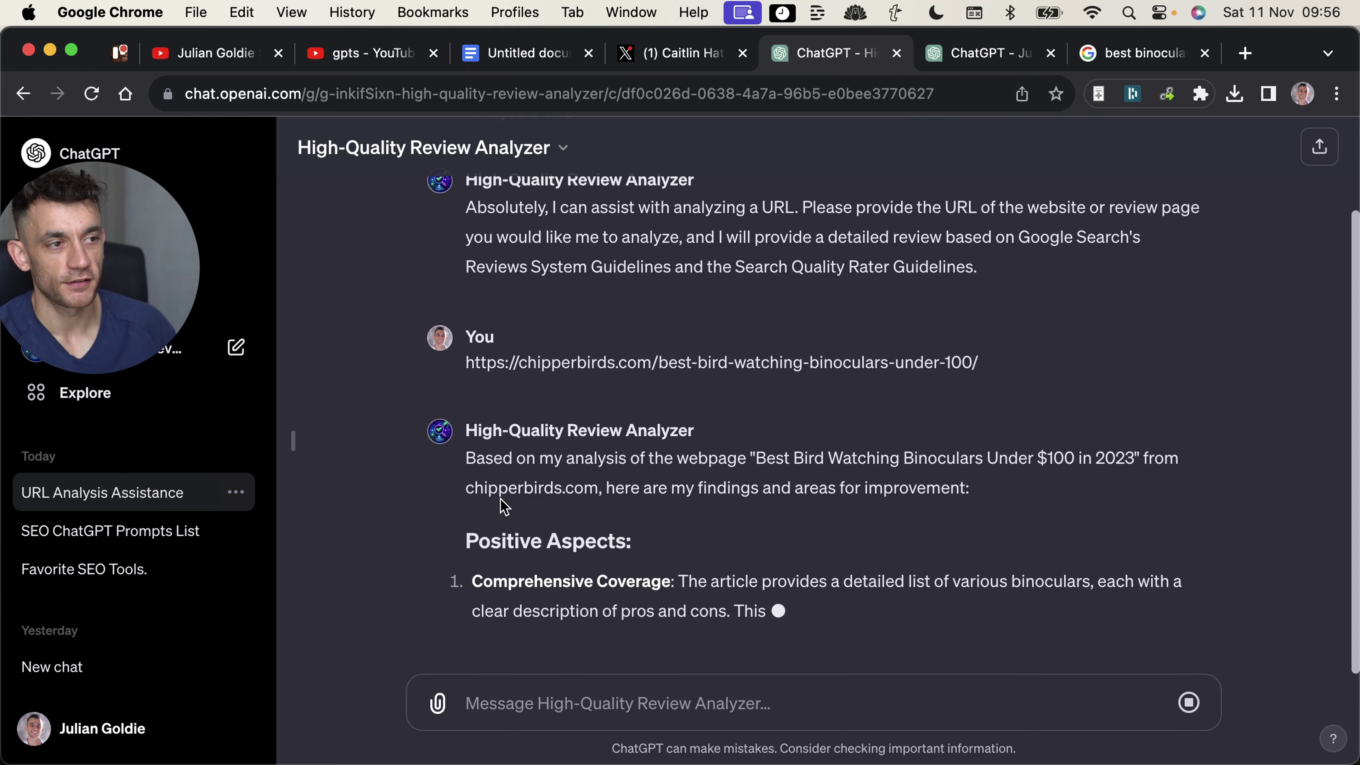
{"action": "right_click", "coordinate": [491, 506]}
{"action": "left_click_drag", "start_coordinate": [375, 482], "coordinate": [759, 577]}
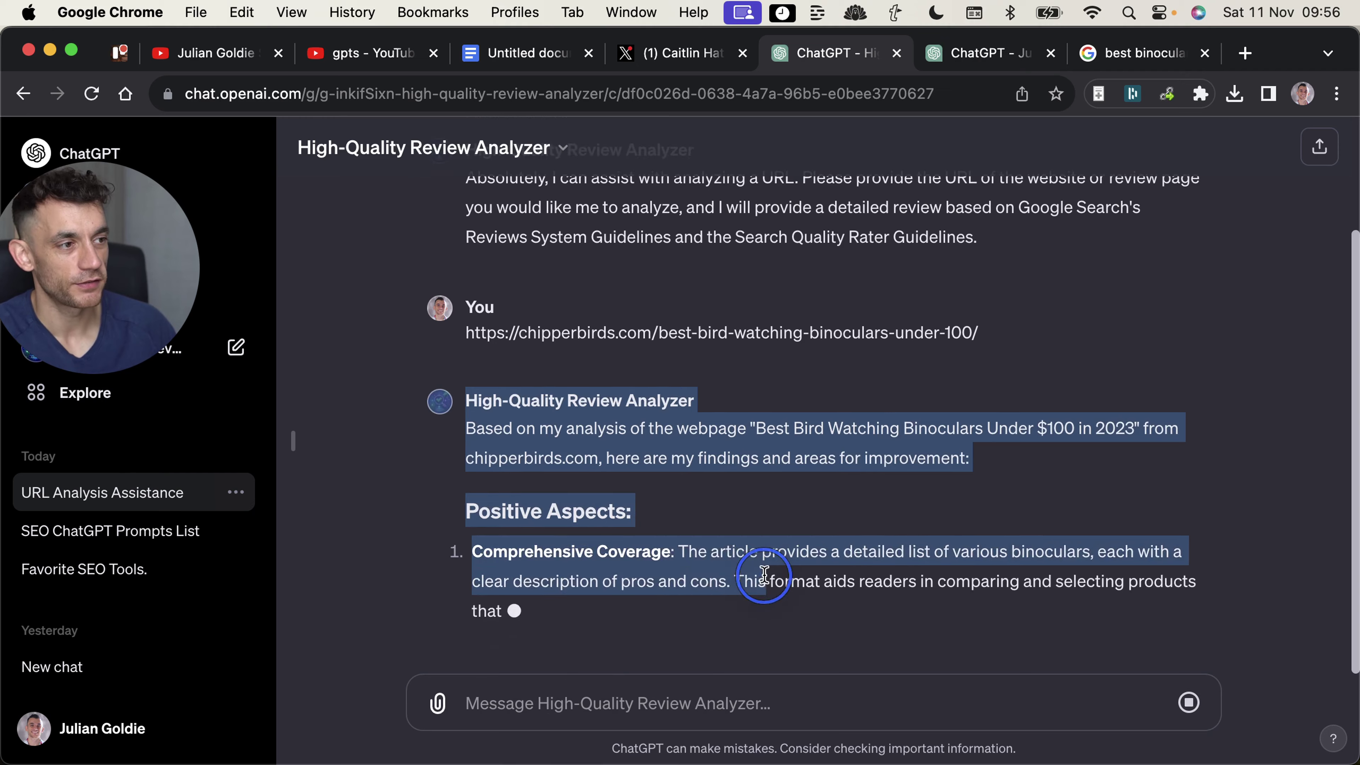
{"action": "left_click", "coordinate": [495, 389]}
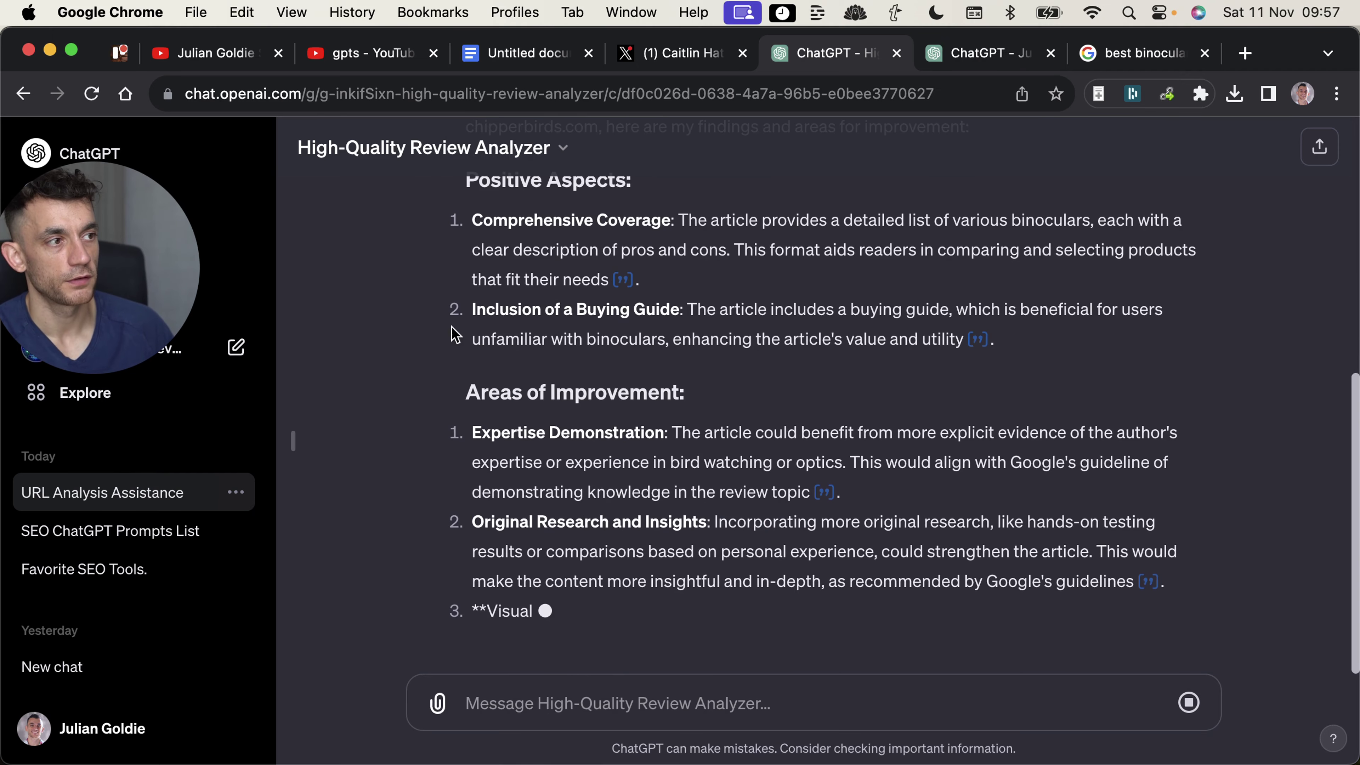
{"action": "left_click_drag", "start_coordinate": [465, 372], "coordinate": [670, 581]}
Check the submitted review page link in the conversation
{"action": "scroll", "coordinate": [675, 574], "scroll_direction": "up", "scroll_amount": 9}
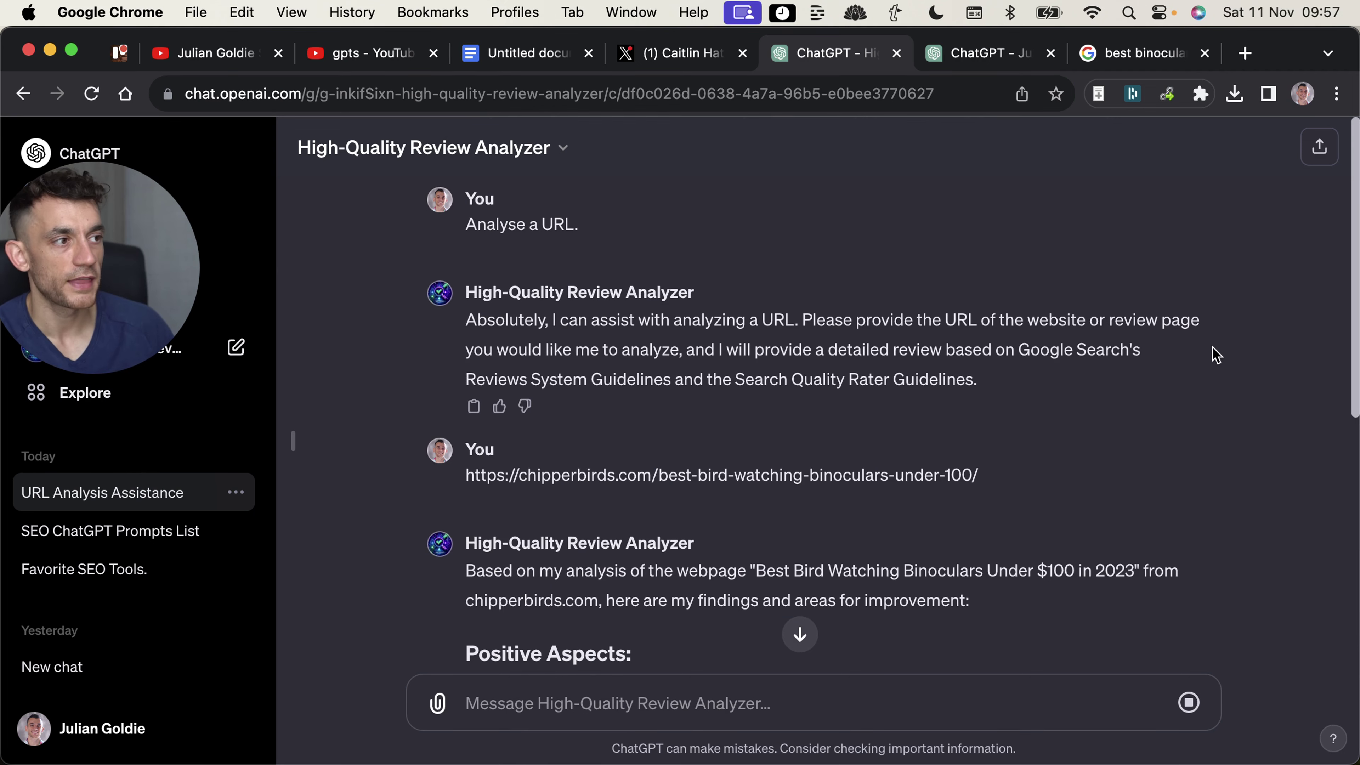
{"action": "left_click_drag", "start_coordinate": [1018, 458], "coordinate": [471, 456]}
{"action": "scroll", "coordinate": [902, 438], "scroll_direction": "down", "scroll_amount": 10}
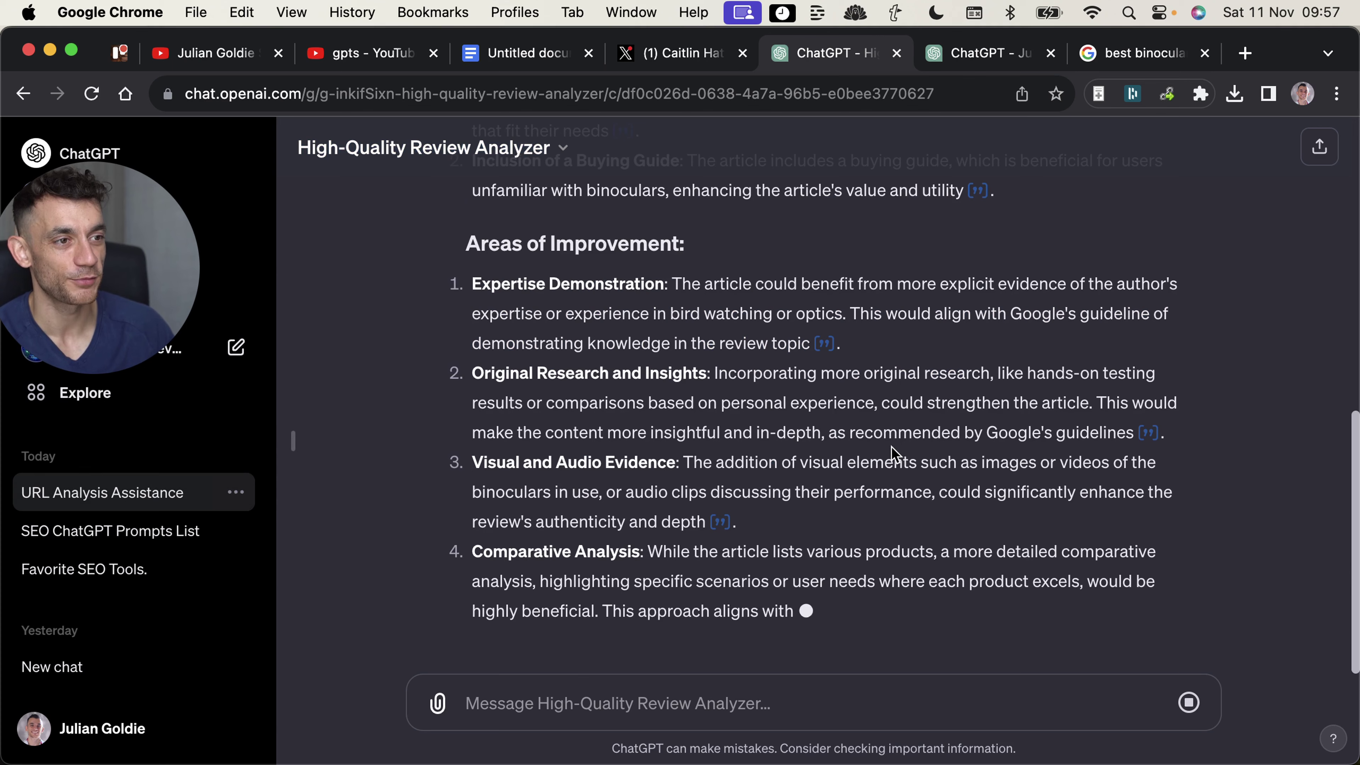
{"action": "scroll", "coordinate": [892, 446], "scroll_direction": "up", "scroll_amount": 1}
{"action": "left_click", "coordinate": [871, 450]}
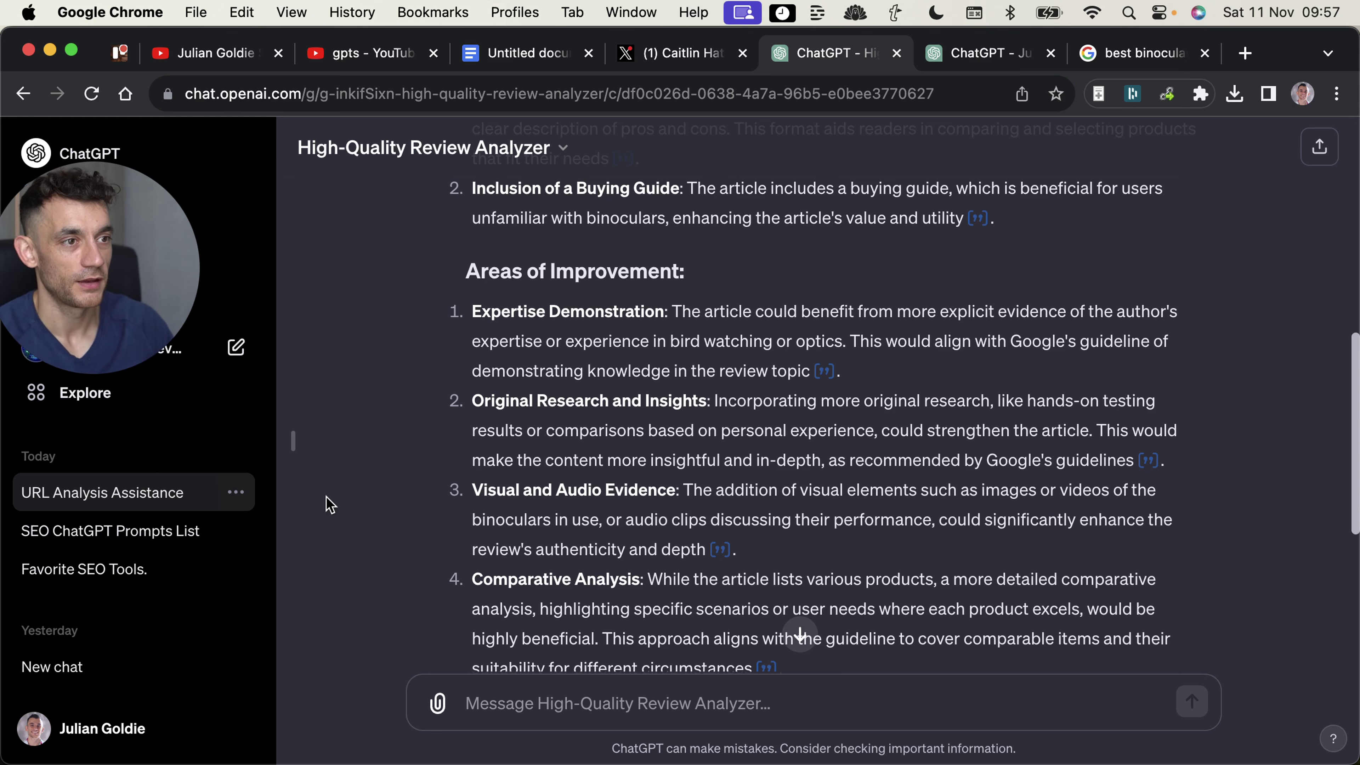
Read the Areas of Improvement, focusing on the Visual and Audio Evidence suggestion
{"action": "scroll", "coordinate": [458, 446], "scroll_direction": "down", "scroll_amount": 1}
{"action": "left_click_drag", "start_coordinate": [458, 449], "coordinate": [779, 487]}
{"action": "left_click", "coordinate": [790, 488]}
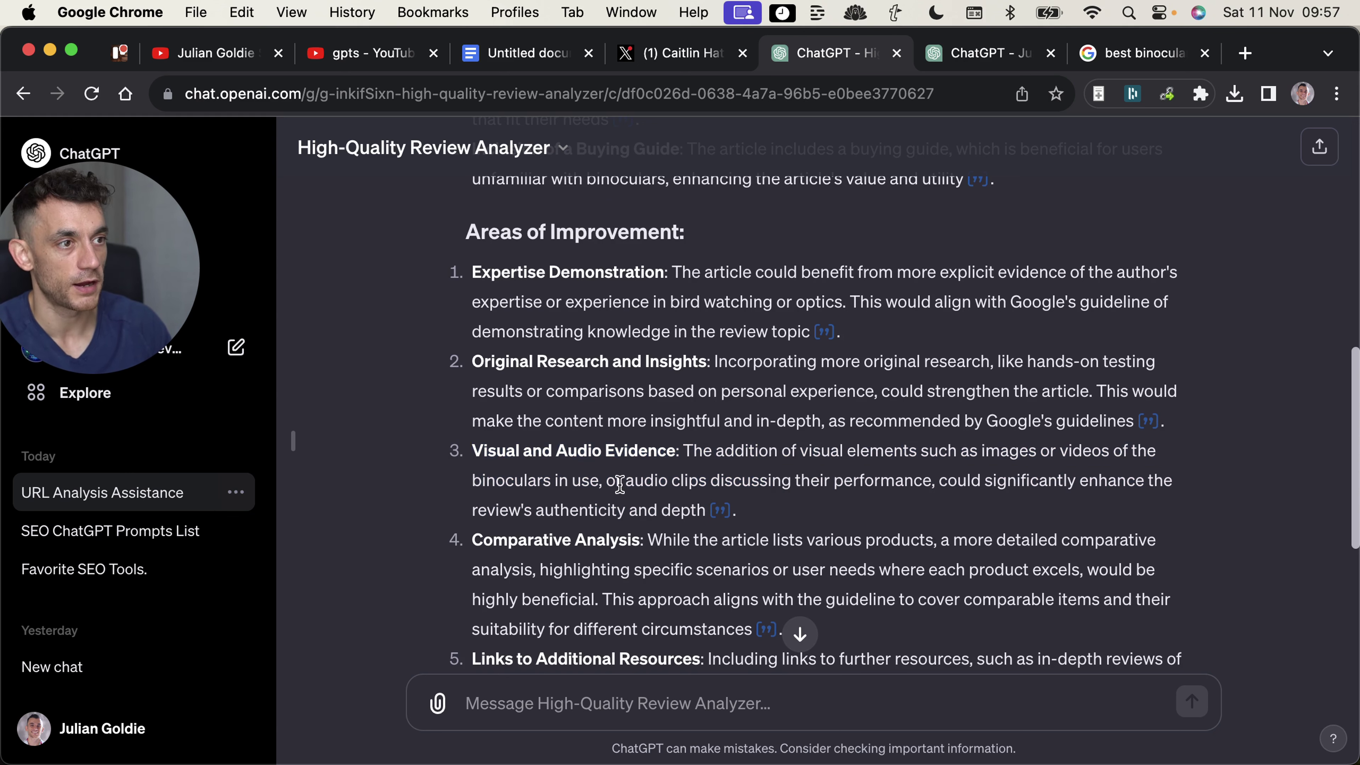
{"action": "left_click_drag", "start_coordinate": [454, 457], "coordinate": [744, 513]}
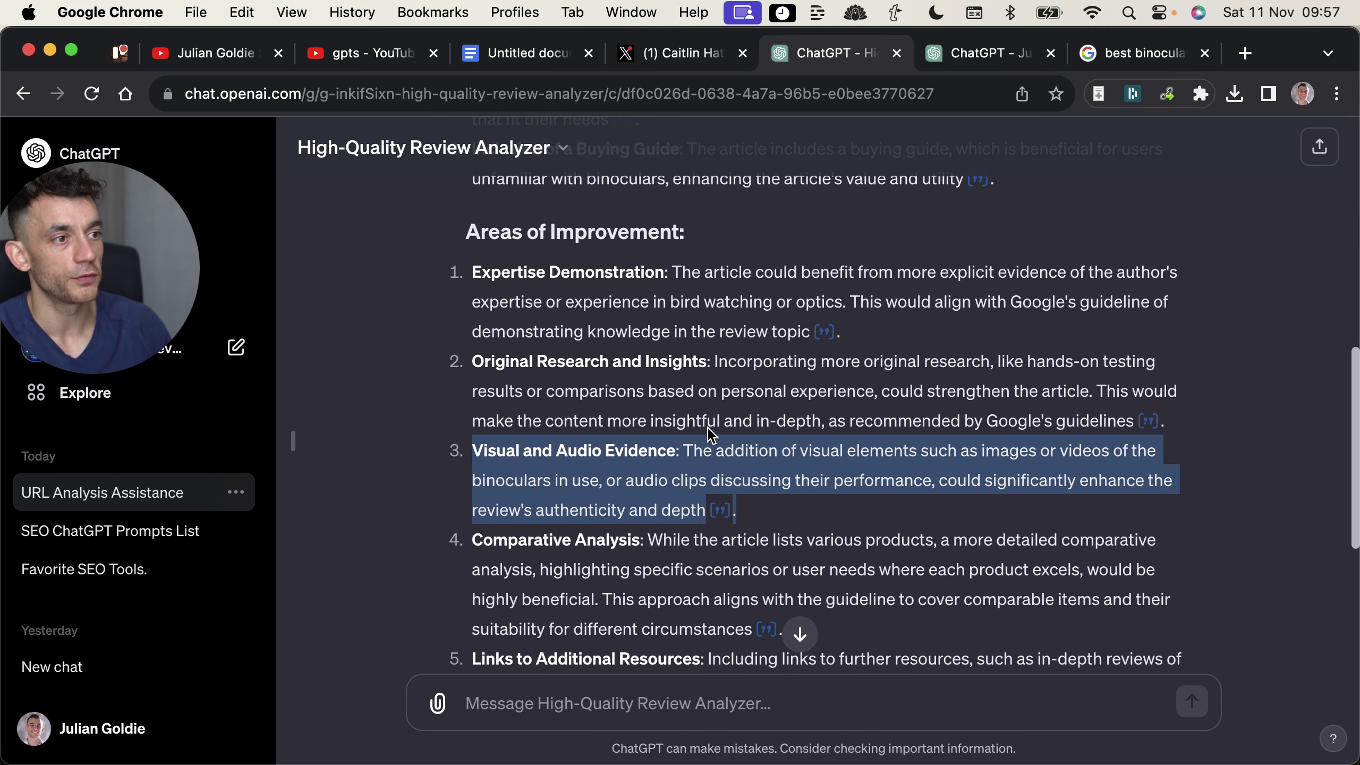
{"action": "scroll", "coordinate": [731, 608], "scroll_direction": "up", "scroll_amount": 20}
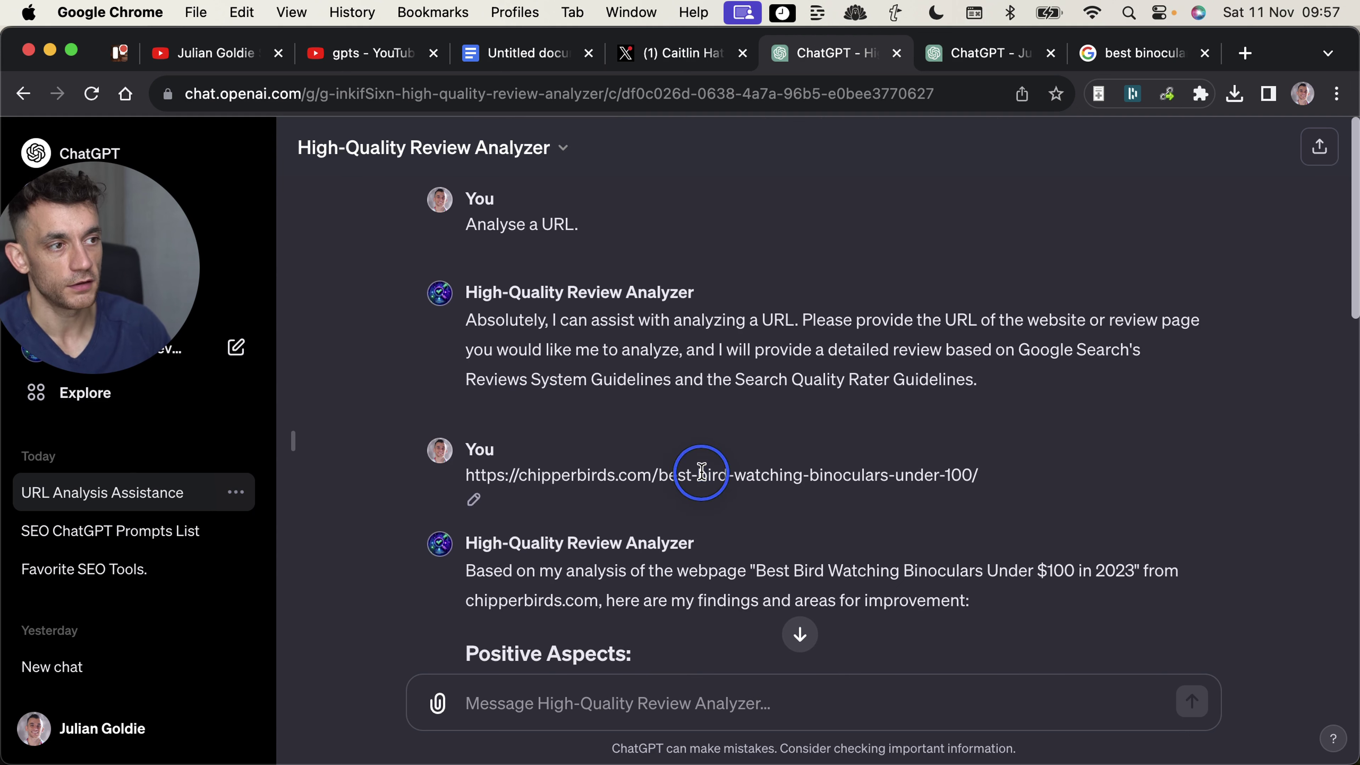
{"action": "scroll", "coordinate": [530, 437], "scroll_direction": "down", "scroll_amount": 15}
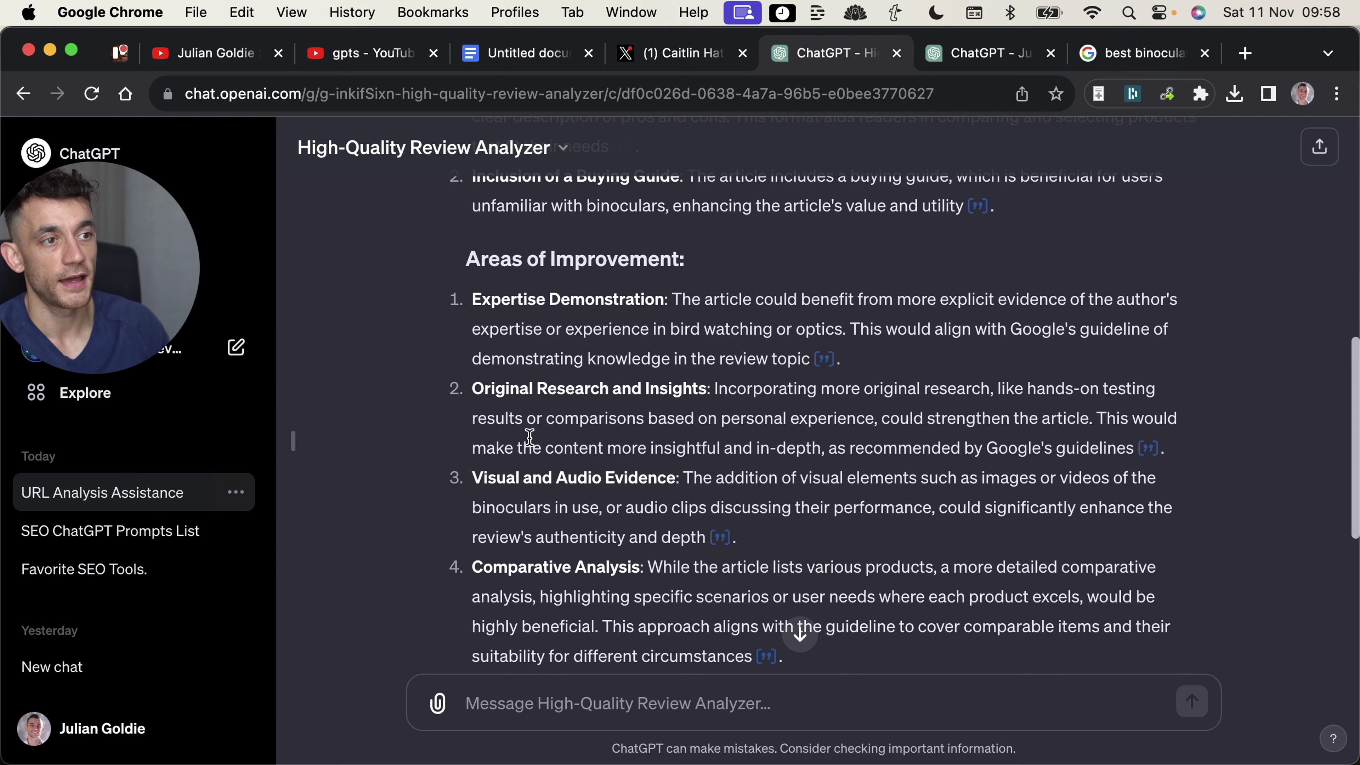
{"action": "left_click_drag", "start_coordinate": [473, 478], "coordinate": [763, 530]}
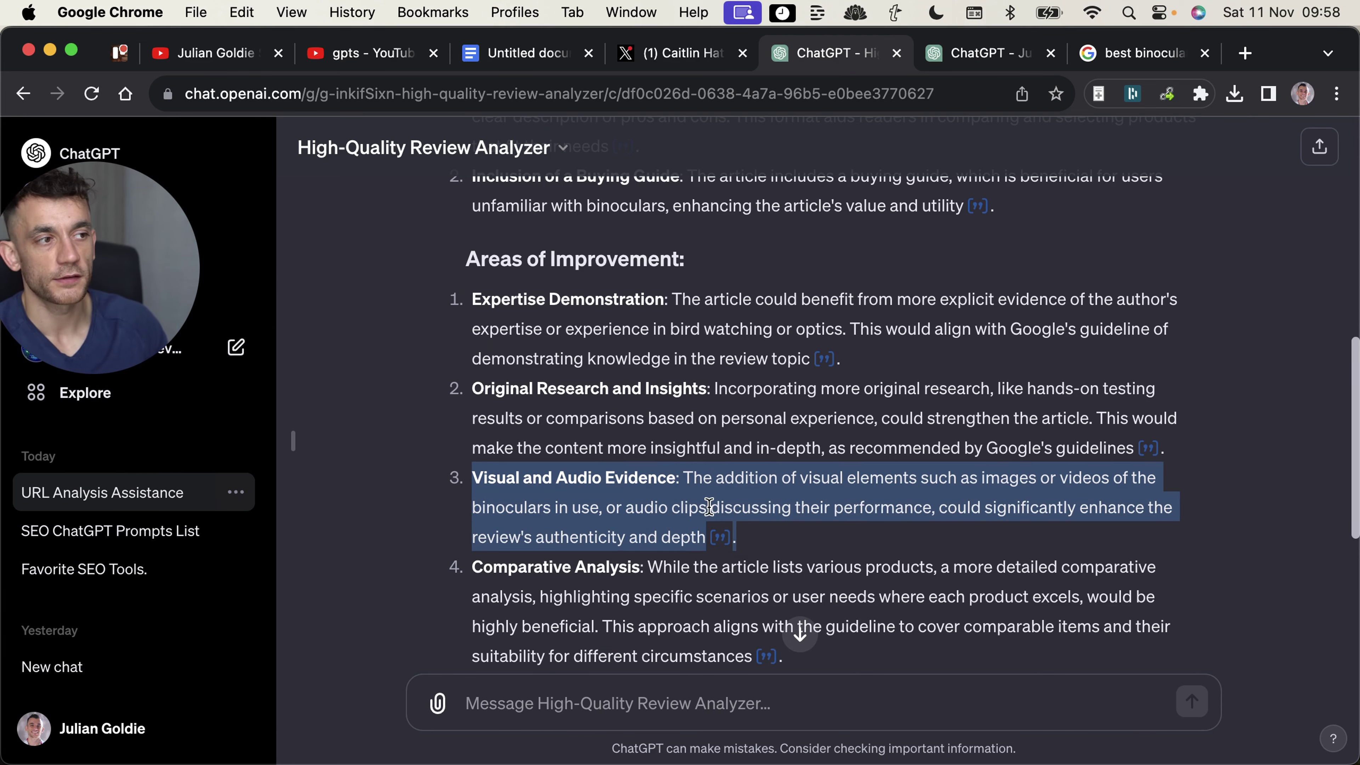
{"action": "scroll", "coordinate": [709, 506], "scroll_direction": "down", "scroll_amount": 3}
{"action": "scroll", "coordinate": [599, 461], "scroll_direction": "up", "scroll_amount": 4}
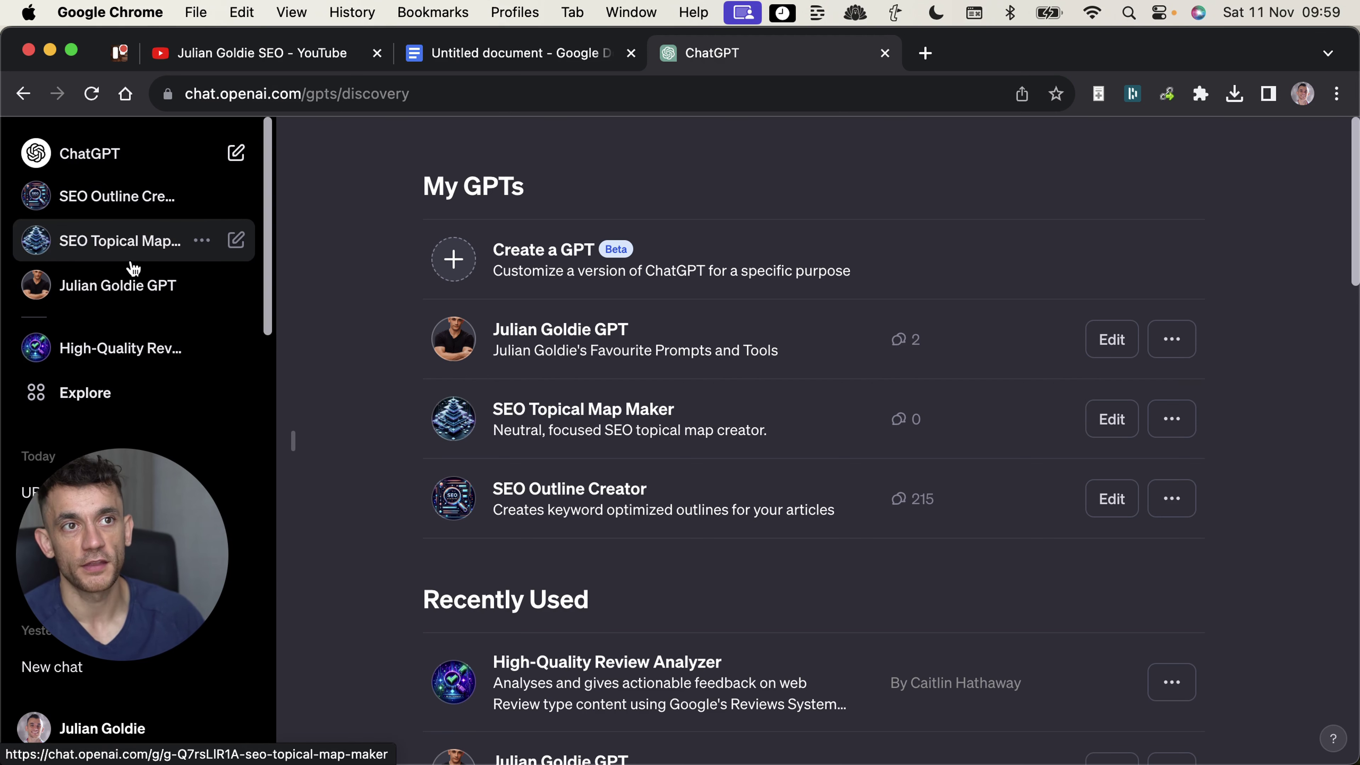
Glance at the SEO Topical Map Maker and Julian Goldie GPTs, then return to the SEO Outline Creator chat
{"action": "left_click", "coordinate": [202, 287]}
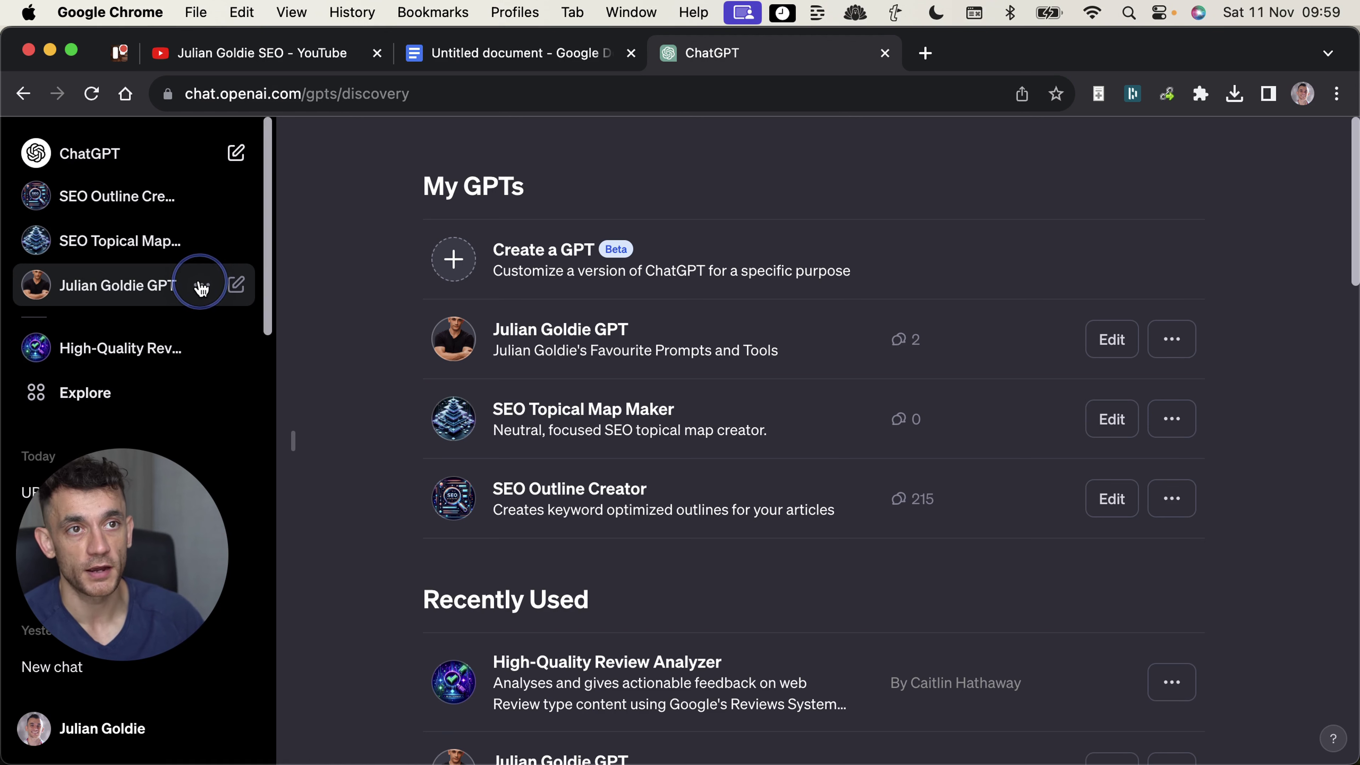
{"action": "left_click", "coordinate": [43, 236]}
{"action": "left_click", "coordinate": [115, 193]}
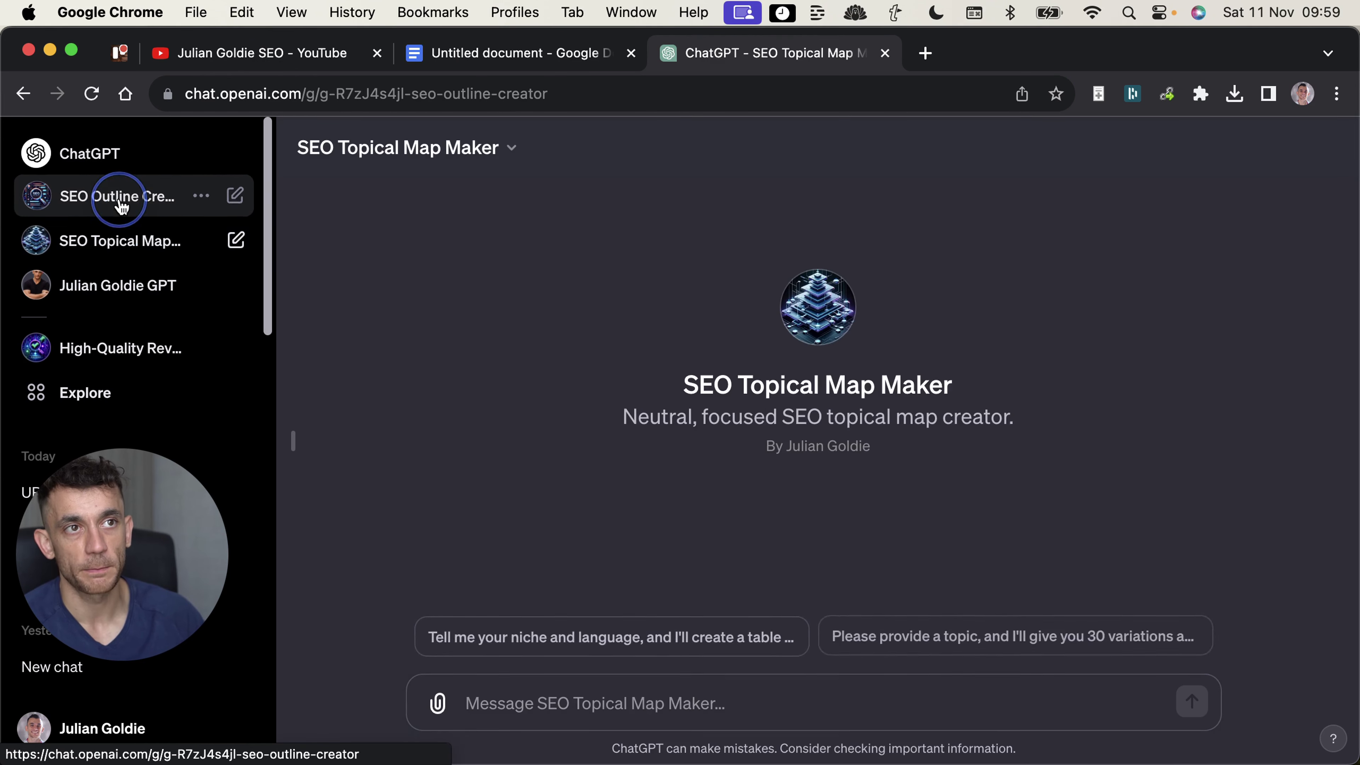
{"action": "left_click", "coordinate": [118, 225]}
{"action": "left_click", "coordinate": [33, 284]}
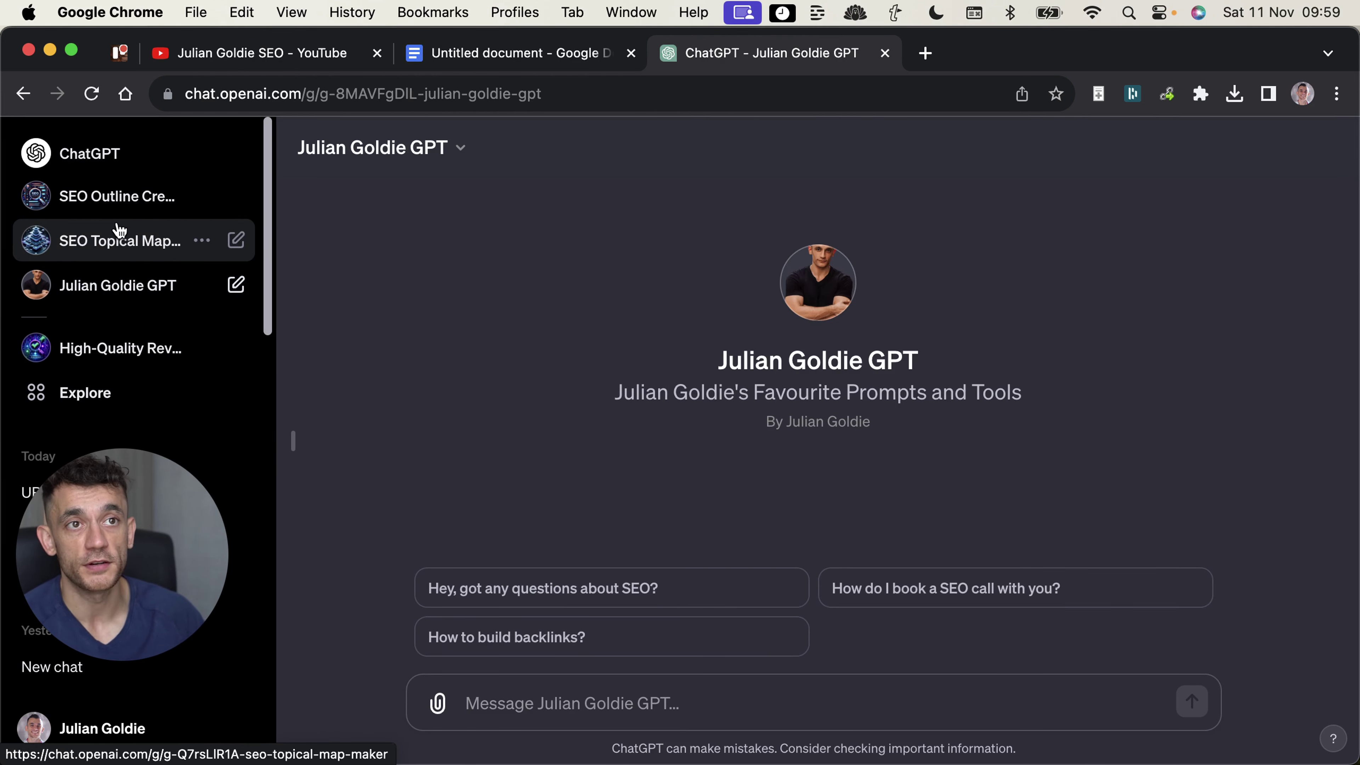
{"action": "left_click", "coordinate": [117, 196]}
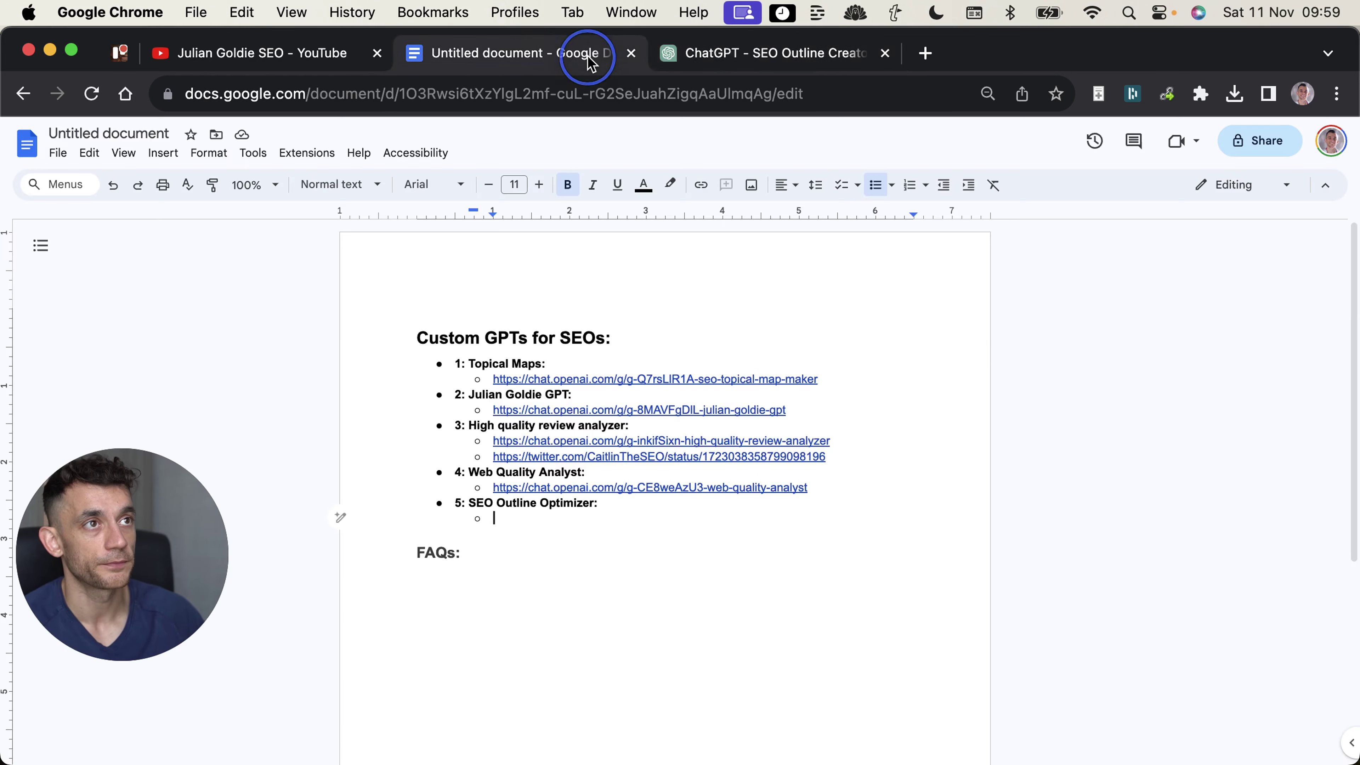
Paste the Web Quality Analyst heading and its GPT link into the list's empty last bullet
{"action": "left_click", "coordinate": [587, 55]}
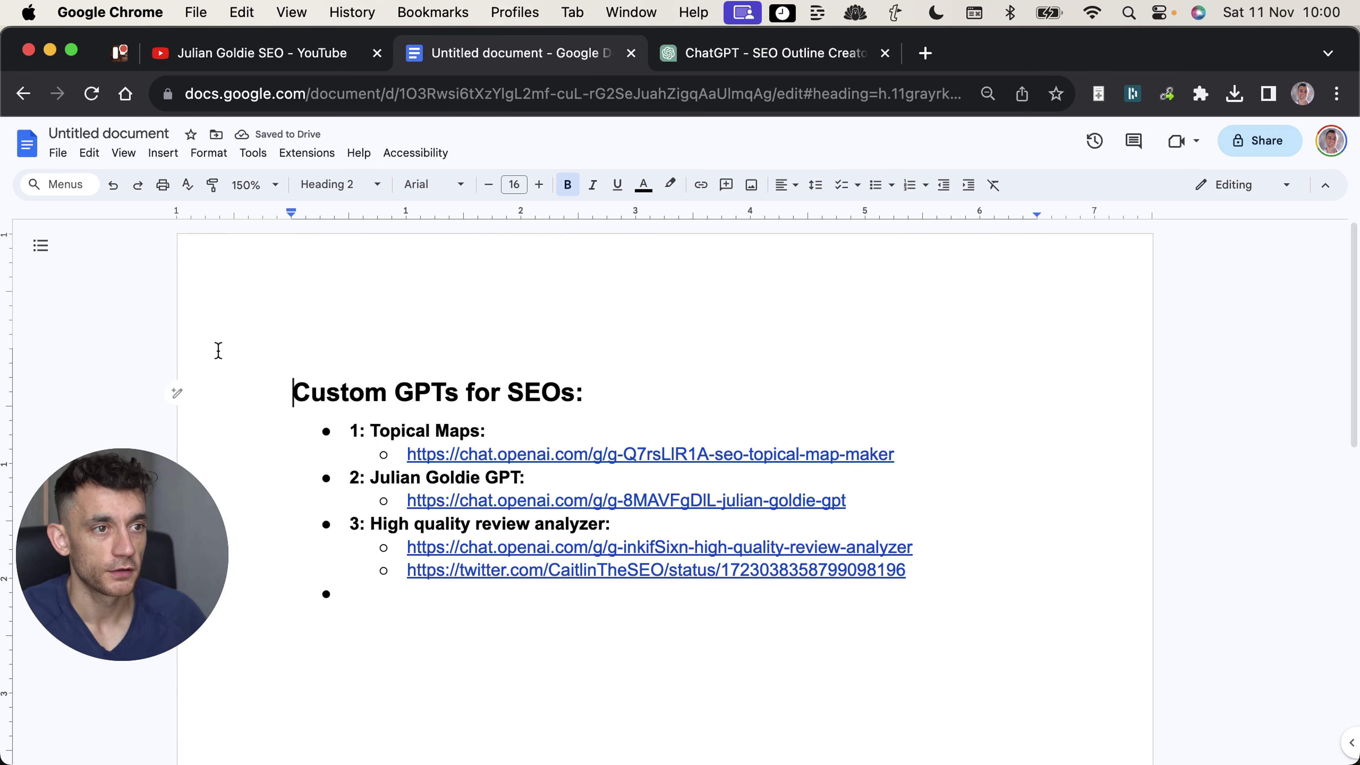
{"action": "left_click", "coordinate": [287, 414]}
{"action": "left_click_drag", "start_coordinate": [354, 433], "coordinate": [1011, 578]}
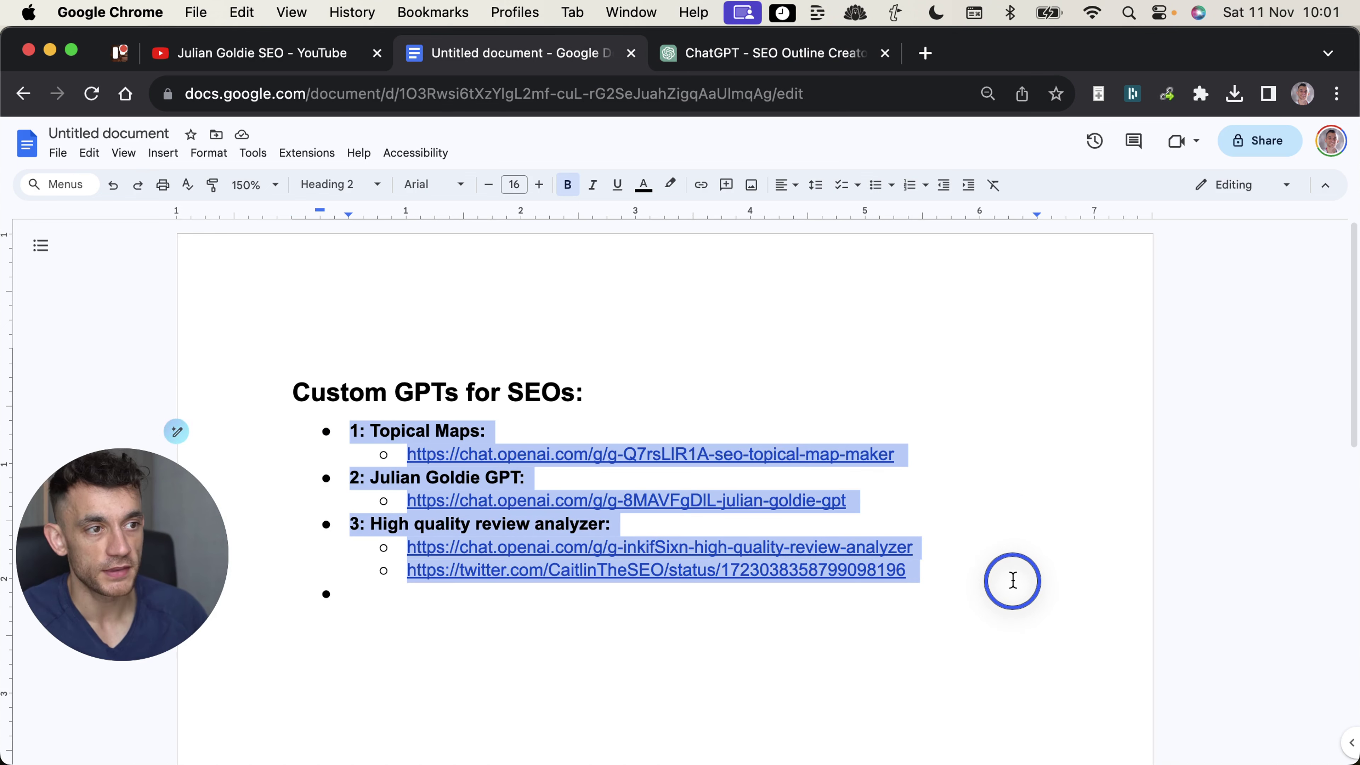
{"action": "left_click", "coordinate": [669, 648]}
{"action": "type", "text": "4: Web Quality Analyst: https://chat.openai.com/g/g-CE8weAzU3-web-quality-analyst"}
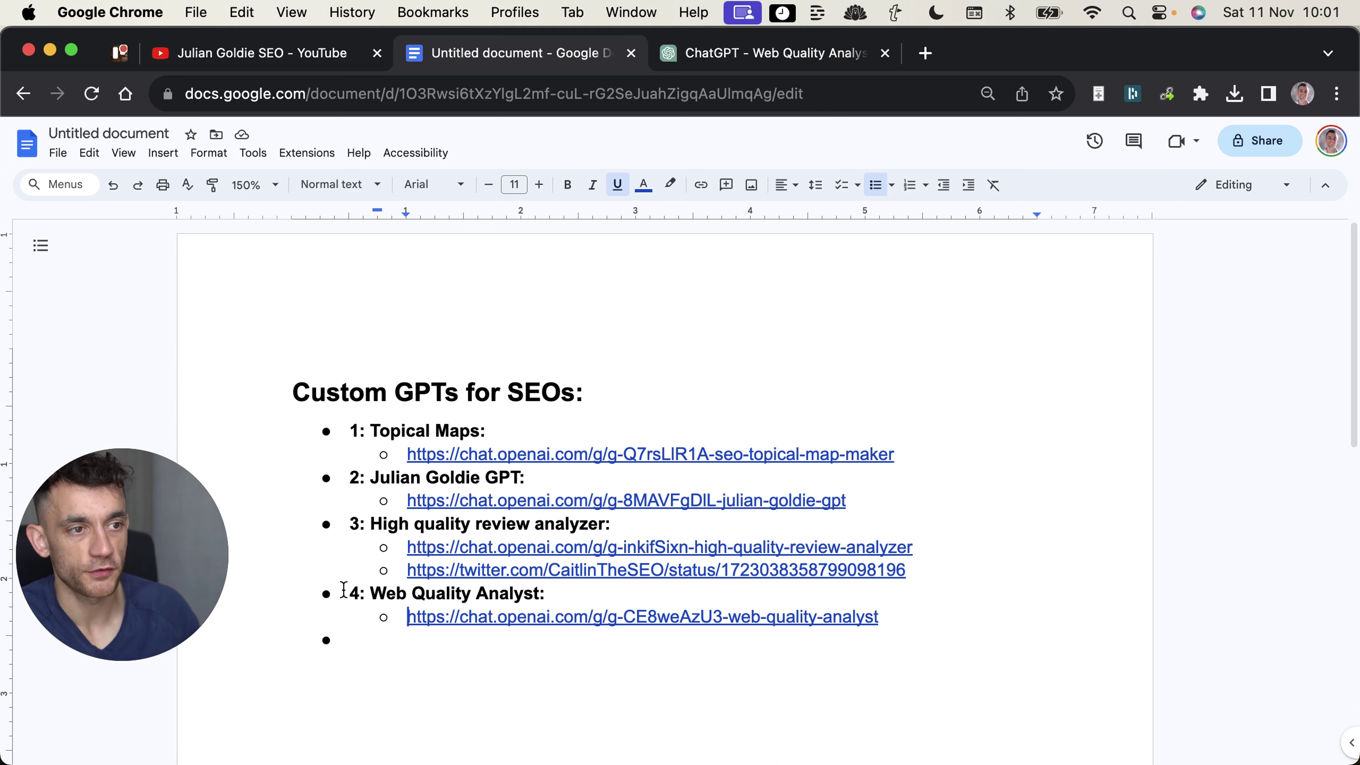
Open the Web Quality Analyst GPT, read its description, and send 'Check this website's E-E-A-T.'
{"action": "left_click", "coordinate": [766, 52]}
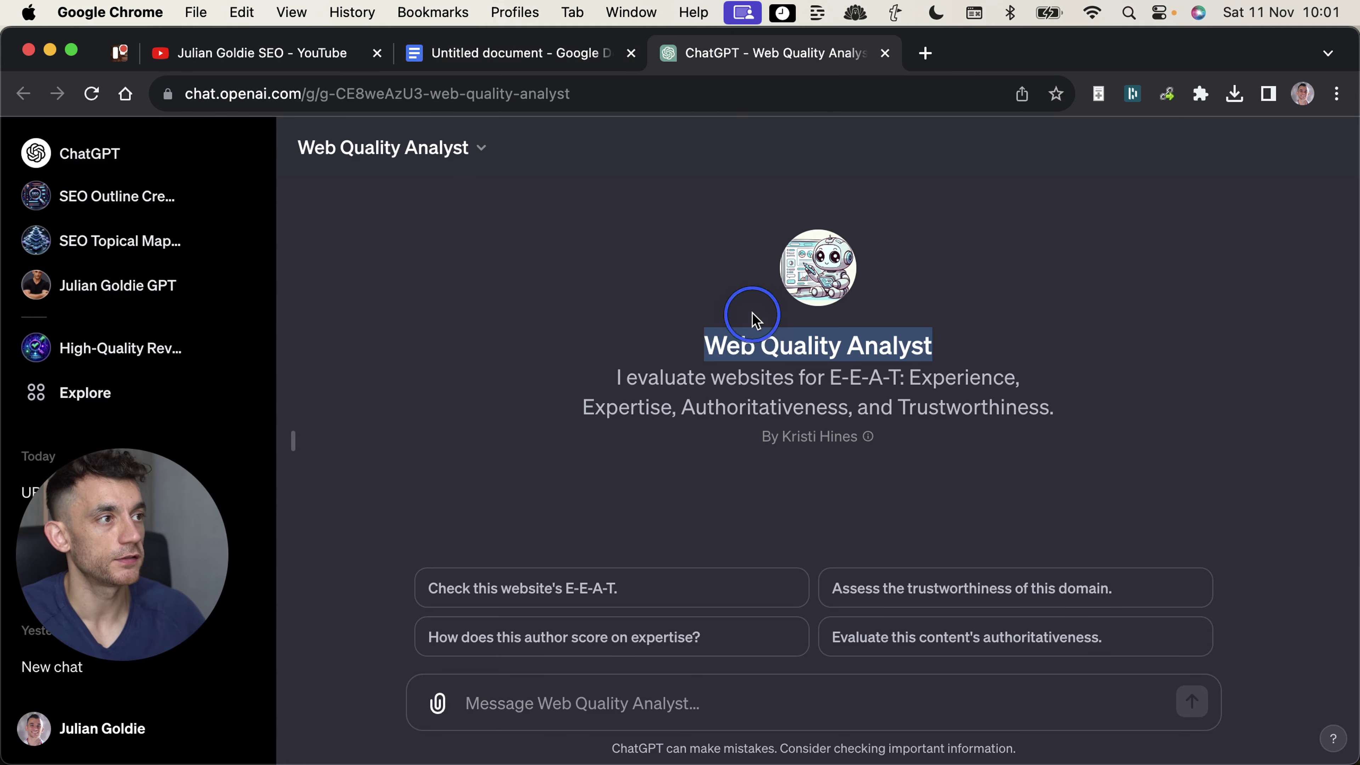
{"action": "left_click_drag", "start_coordinate": [562, 383], "coordinate": [1071, 409]}
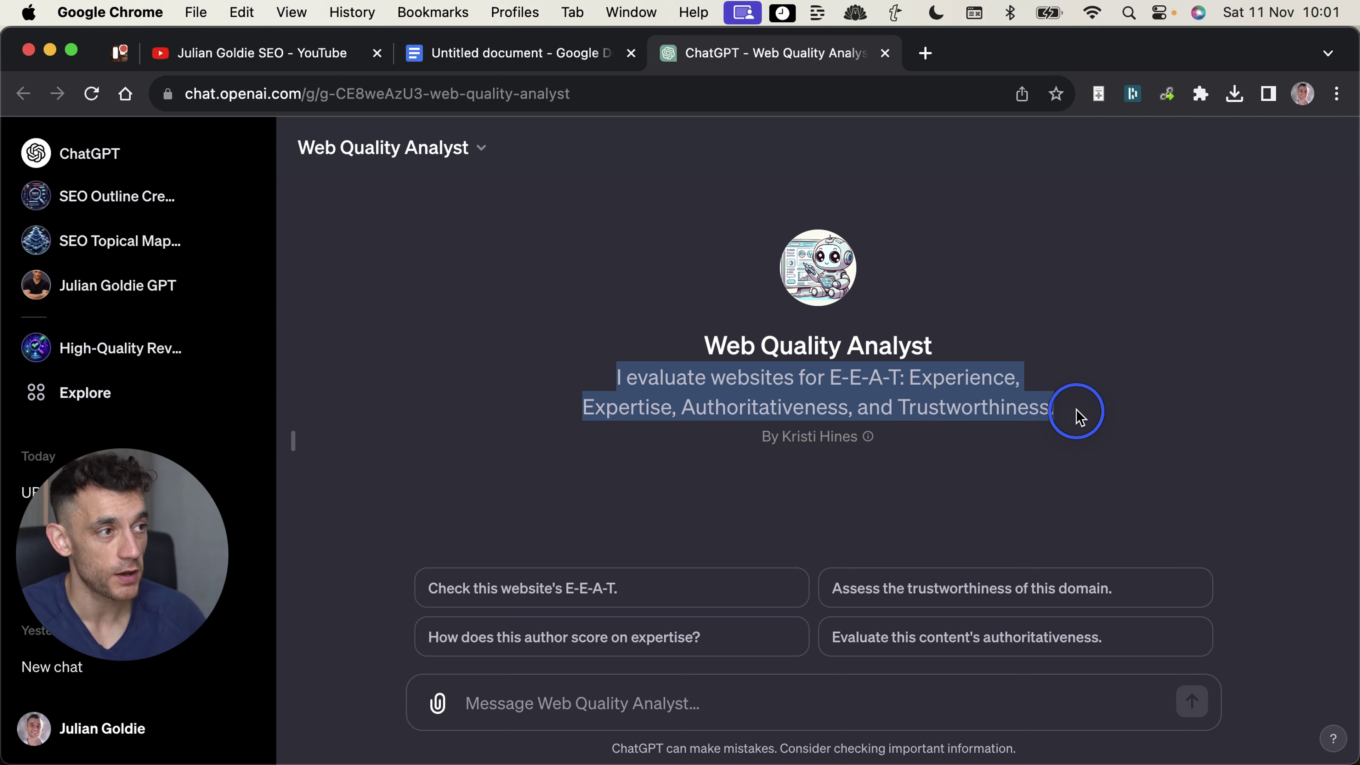
{"action": "left_click", "coordinate": [1023, 459]}
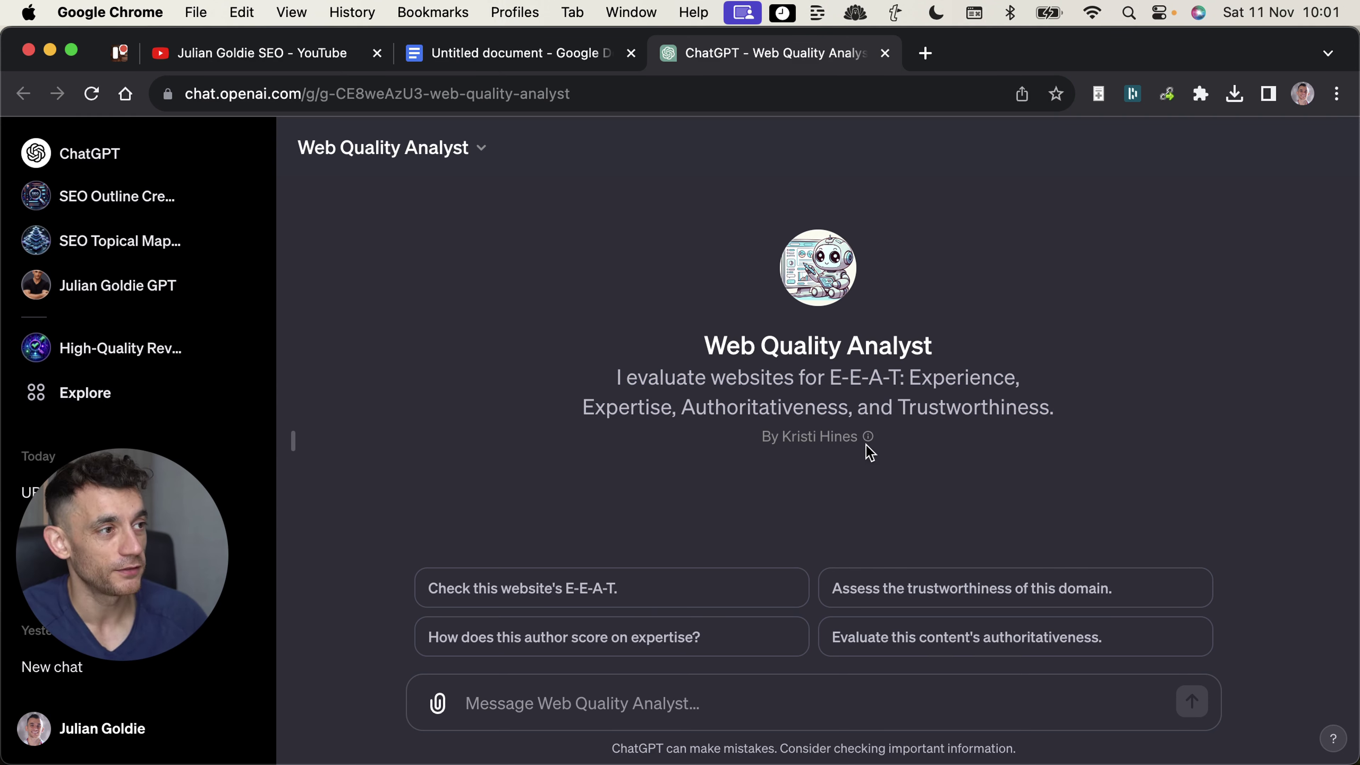
{"action": "mouse_move", "coordinate": [872, 434]}
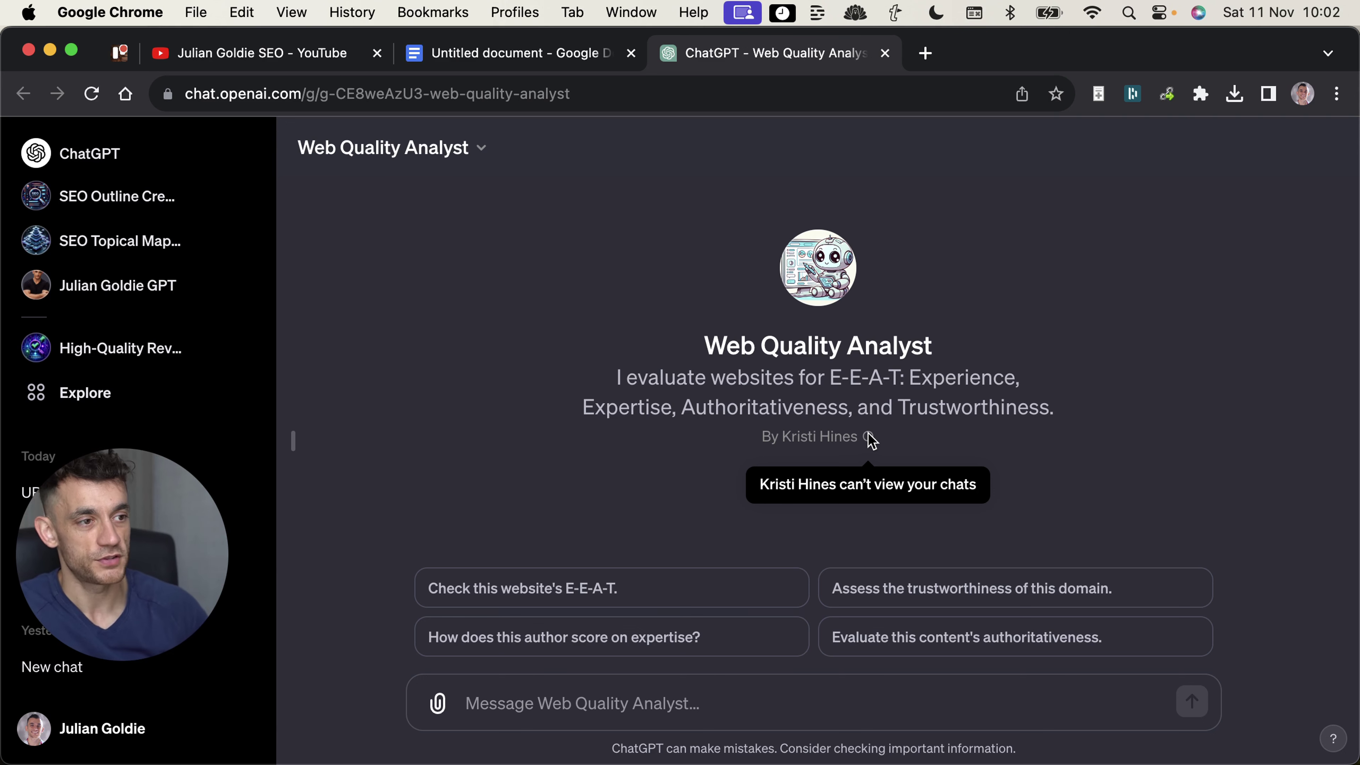
{"action": "left_click", "coordinate": [651, 434]}
{"action": "left_click_drag", "start_coordinate": [610, 378], "coordinate": [1092, 418]}
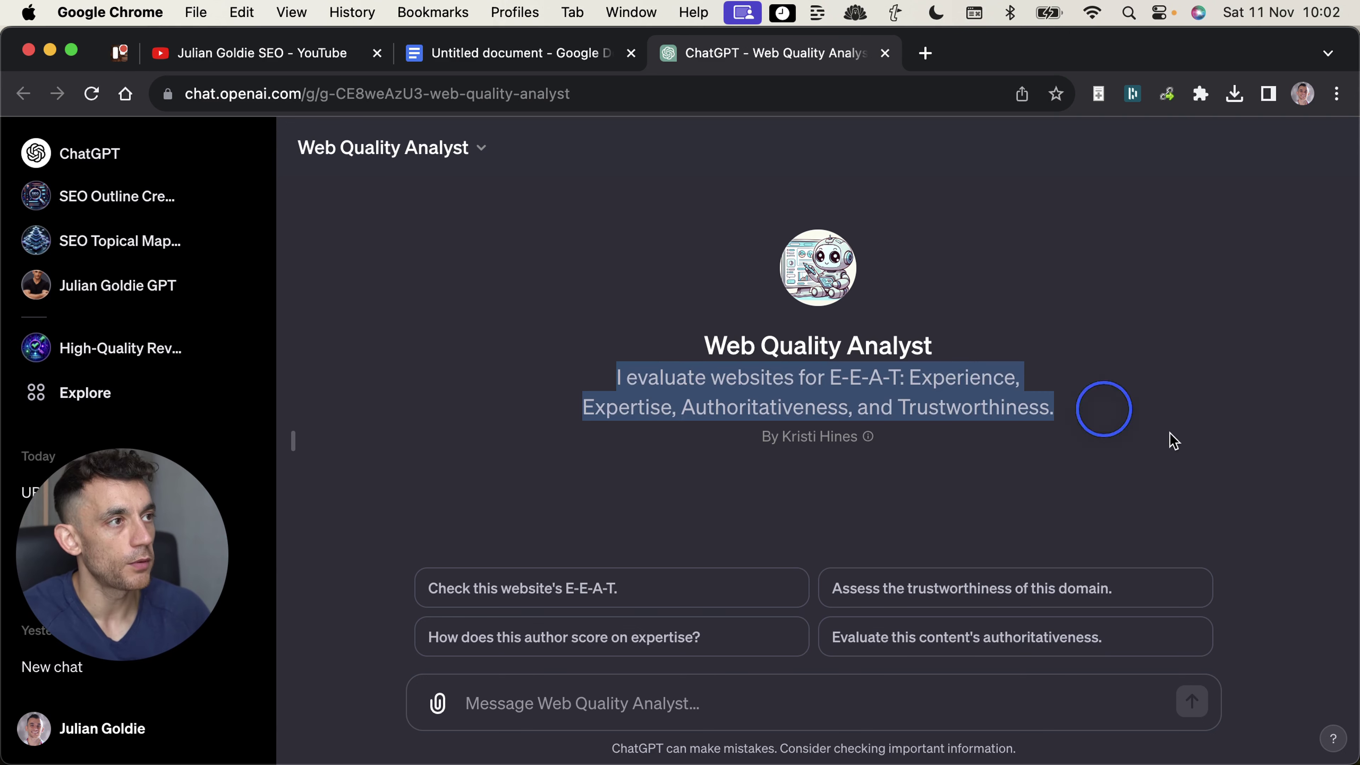
{"action": "left_click_drag", "start_coordinate": [1190, 410], "coordinate": [567, 446]}
{"action": "left_click", "coordinate": [552, 458]}
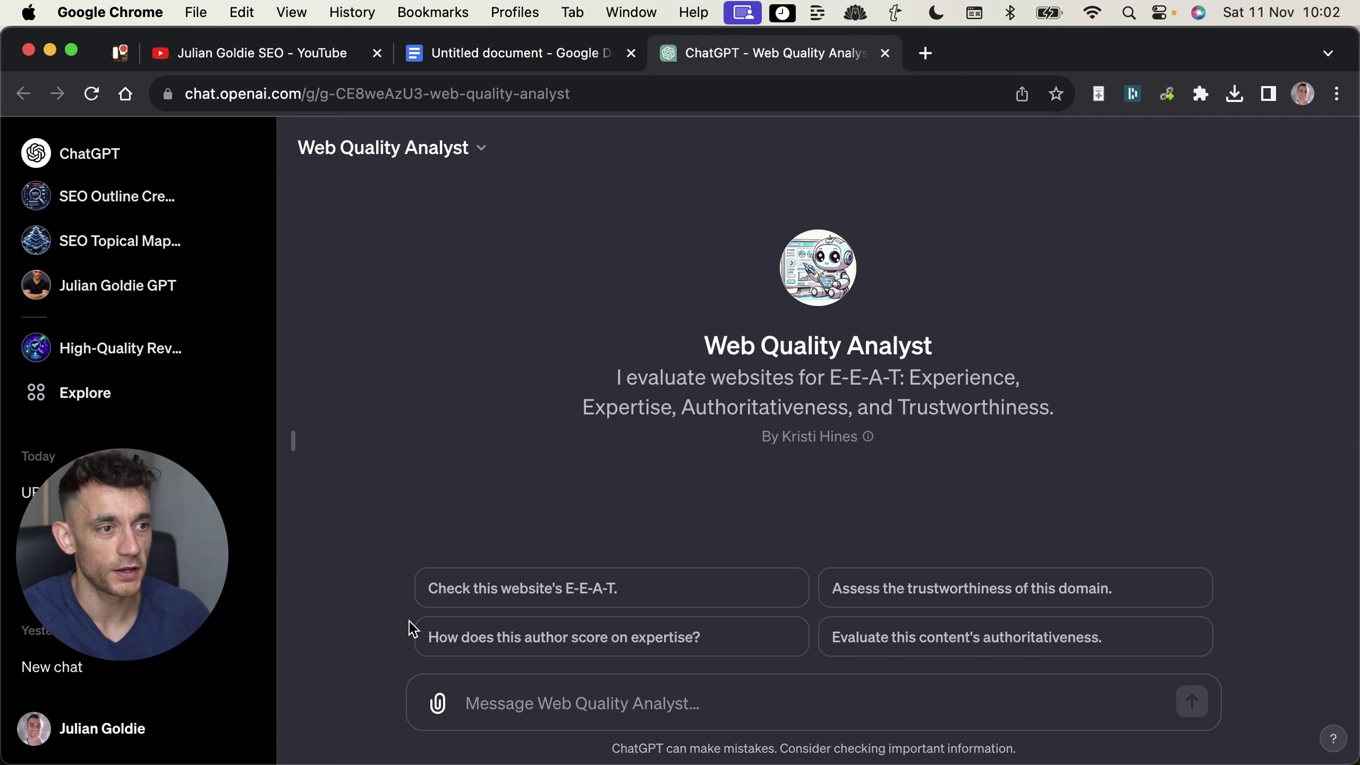
{"action": "left_click", "coordinate": [671, 580]}
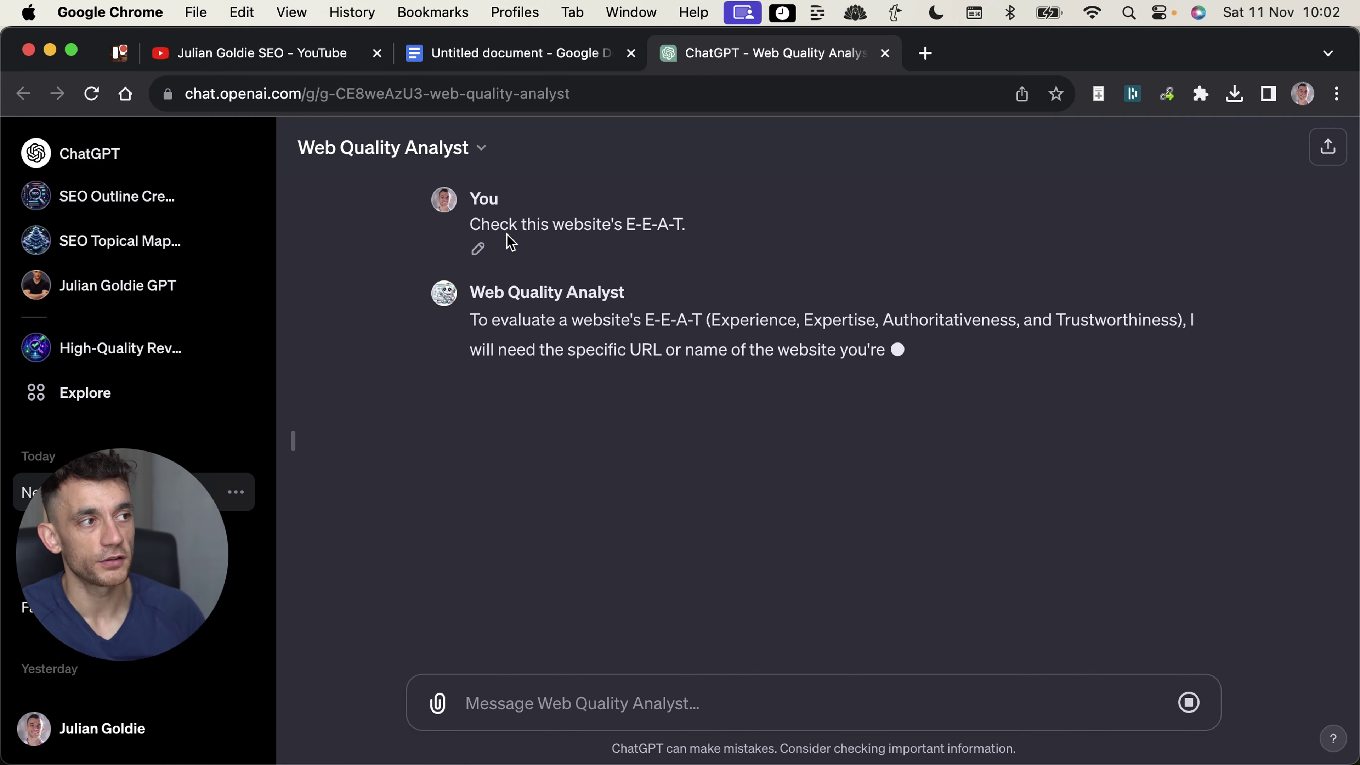
{"action": "key", "text": "super+t"}
{"action": "type", "text": "developers.google.com/search/blog/2022/12/google-raters-guidelines-e-e-a-t"}
{"action": "key", "text": "Return"}
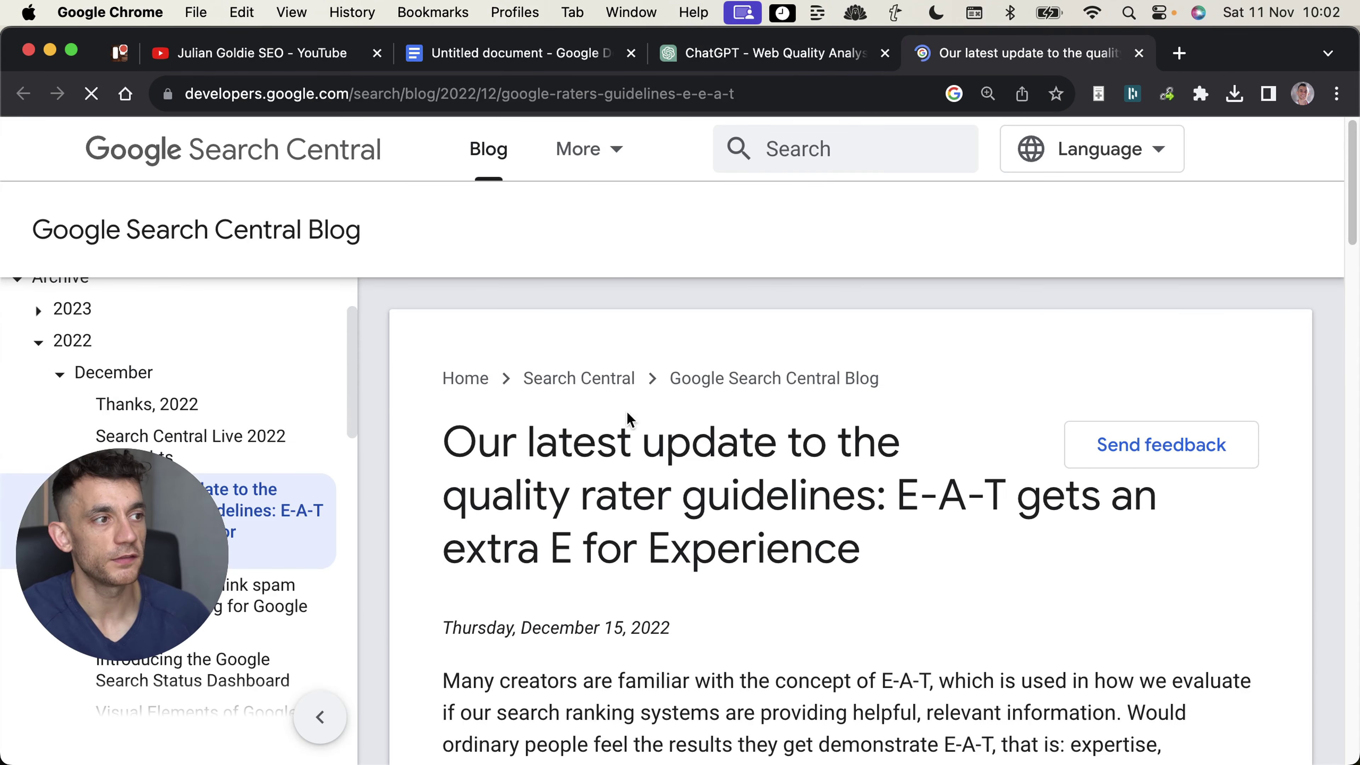
{"action": "scroll", "coordinate": [630, 420], "scroll_direction": "down", "scroll_amount": 3}
{"action": "left_click_drag", "start_coordinate": [414, 266], "coordinate": [853, 429]}
{"action": "scroll", "coordinate": [1197, 439], "scroll_direction": "down", "scroll_amount": 10}
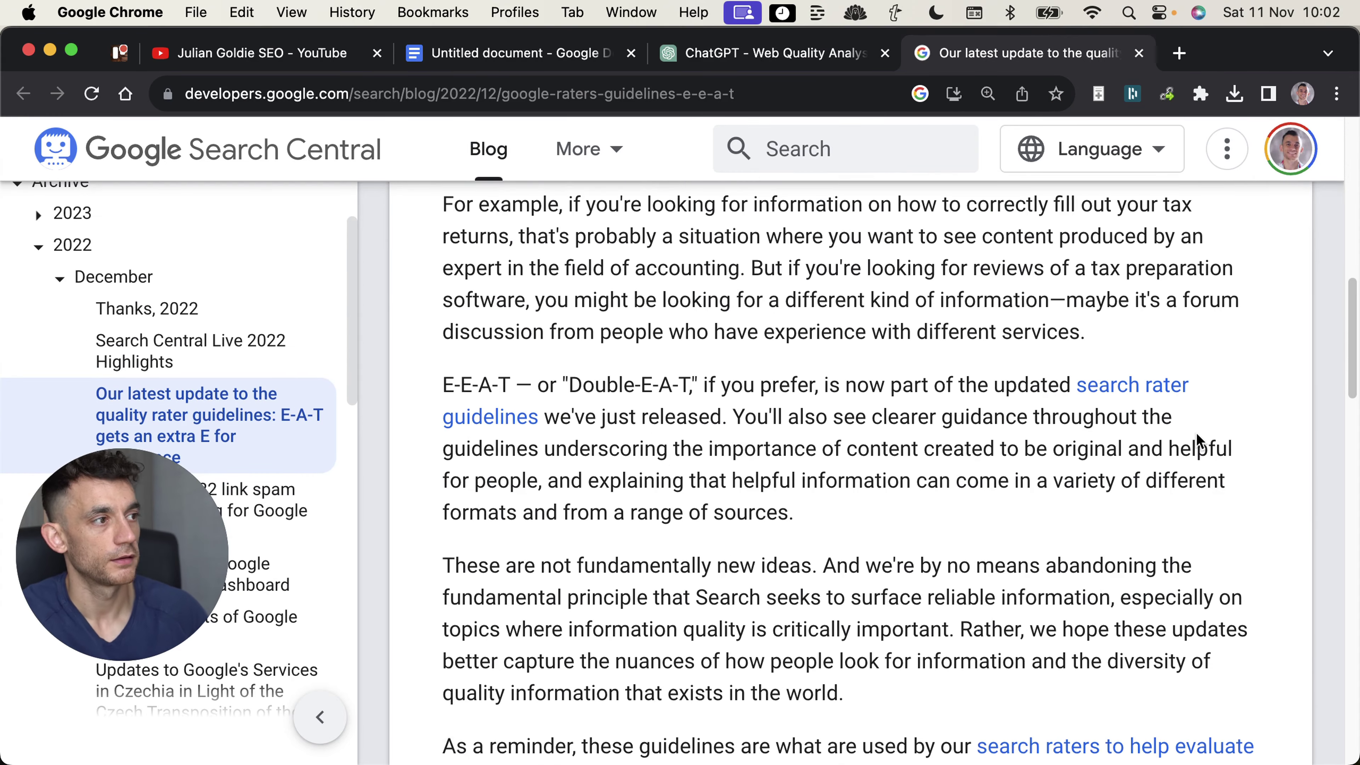
{"action": "scroll", "coordinate": [1197, 442], "scroll_direction": "up", "scroll_amount": 10}
{"action": "key", "text": "super+w"}
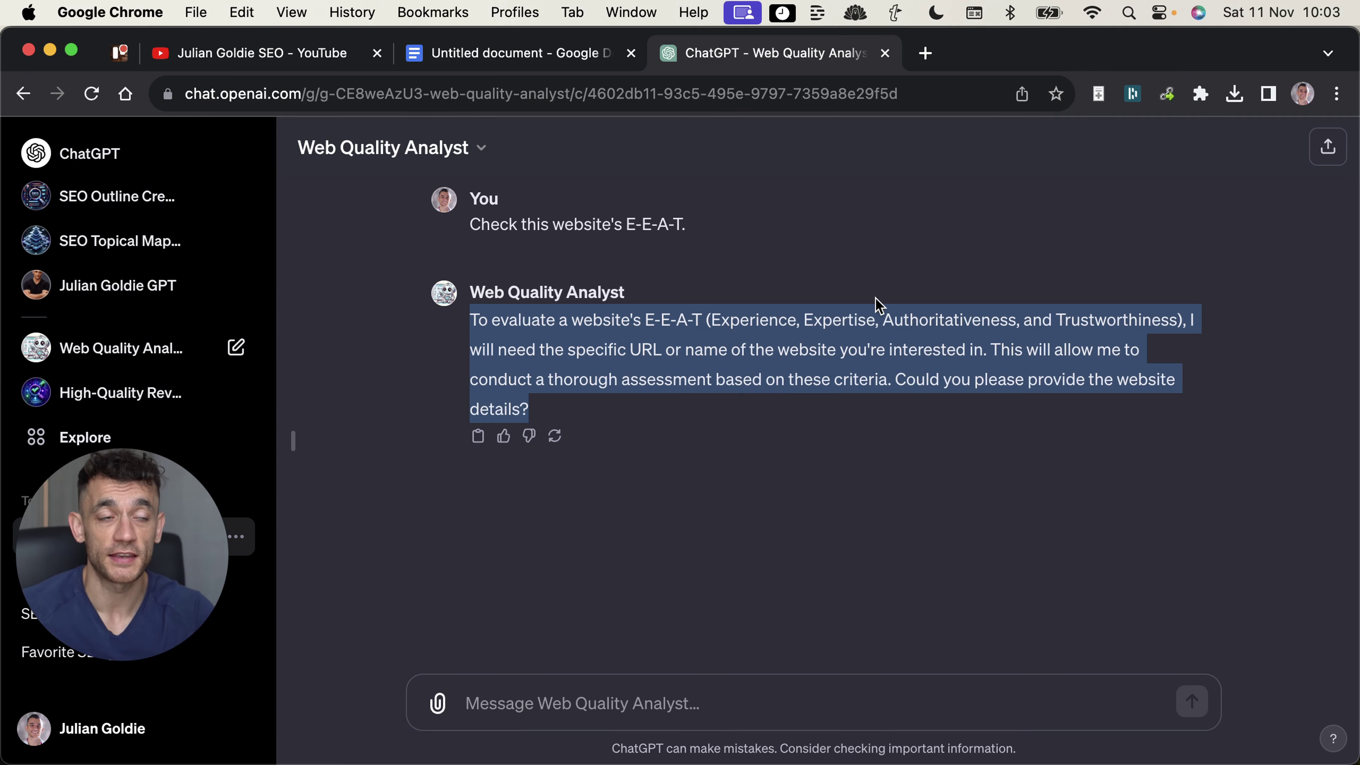
Paste the website address into the message box and send it for E-E-A-T evaluation
{"action": "left_click", "coordinate": [862, 432]}
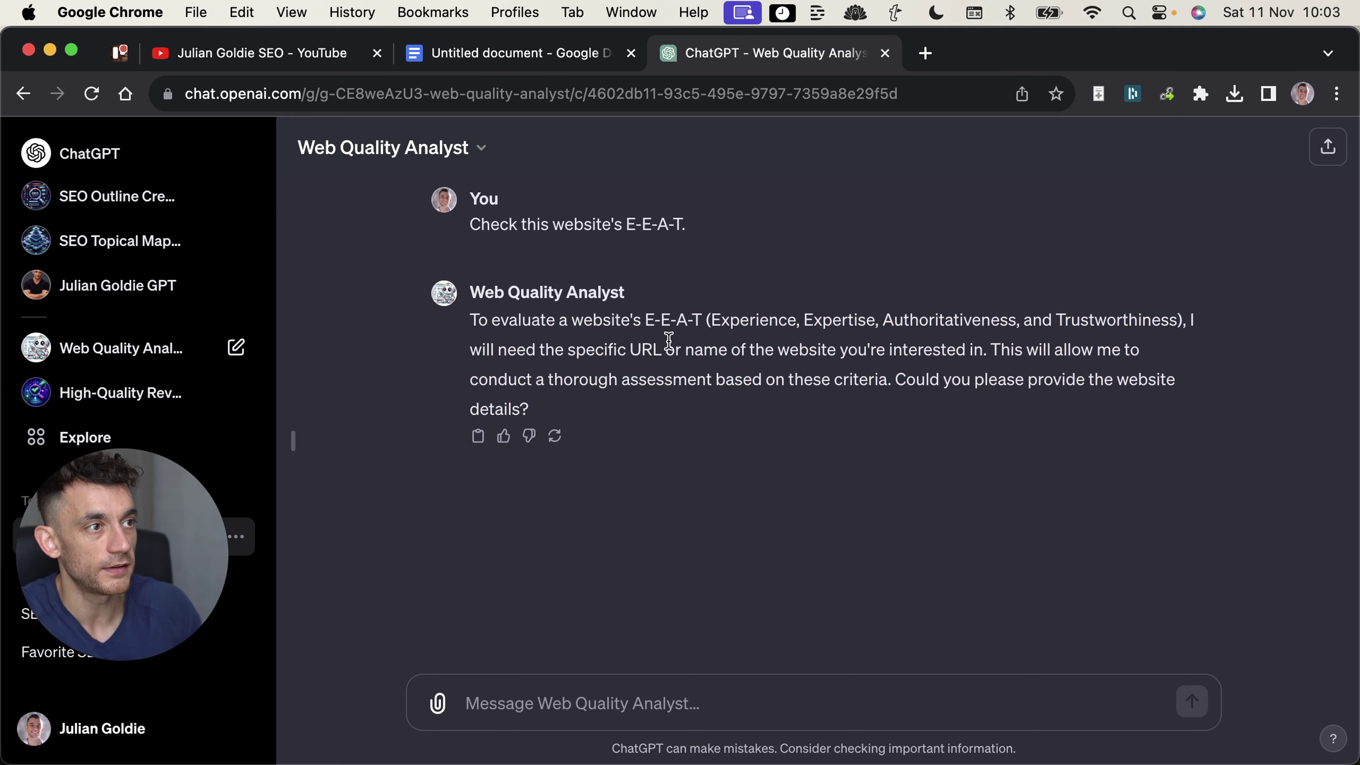
{"action": "left_click_drag", "start_coordinate": [988, 348], "coordinate": [719, 297]}
{"action": "left_click", "coordinate": [618, 646]}
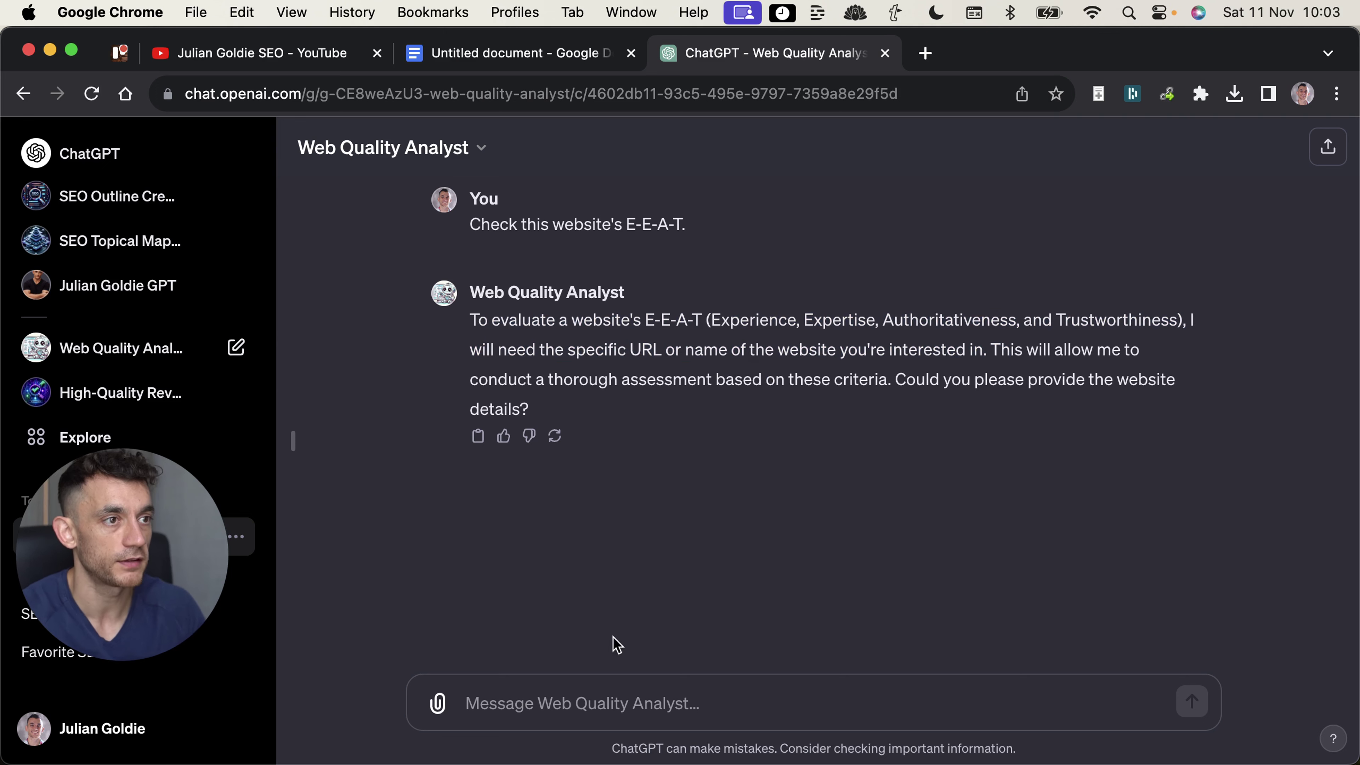
{"action": "left_click", "coordinate": [579, 691]}
{"action": "type", "text": "https://juliangoldie.com/"}
{"action": "key", "text": "Return"}
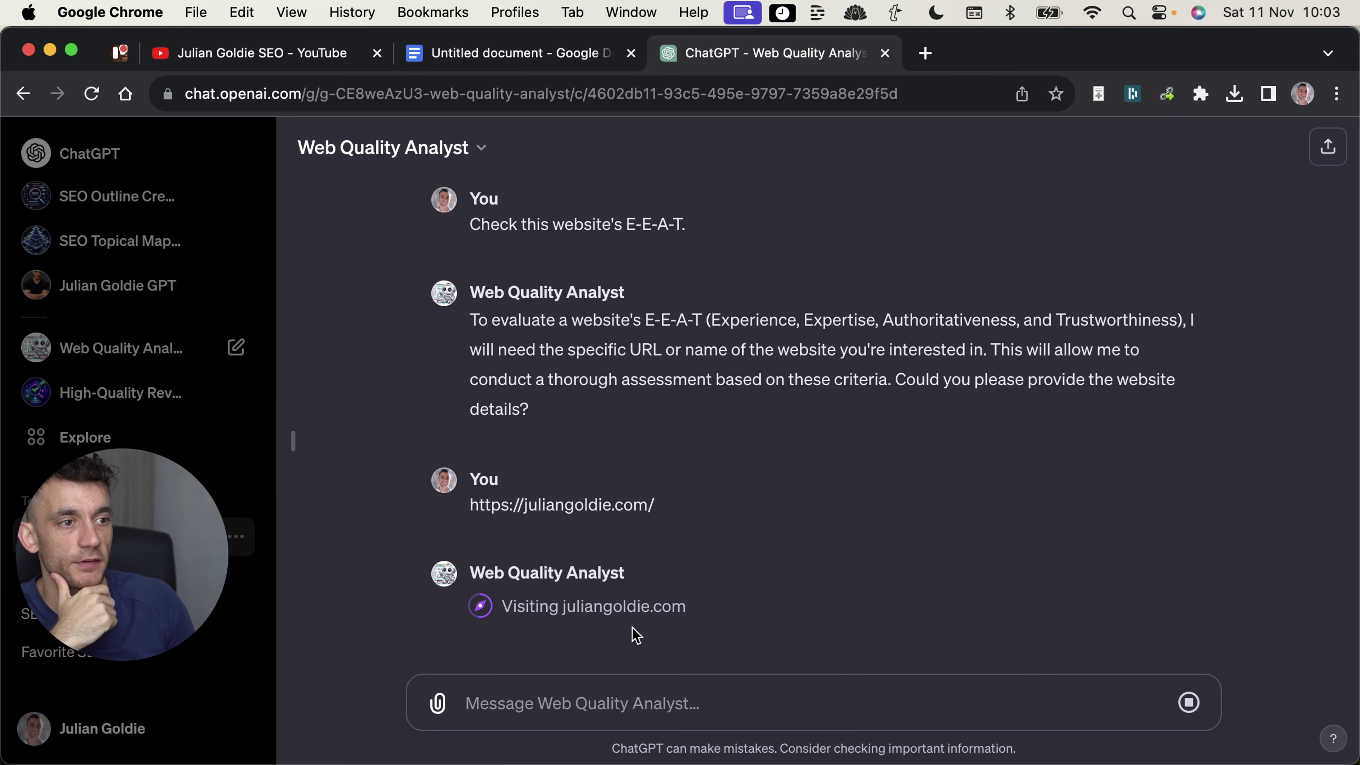
Follow the GPT browsing the site and read its Experience and Expertise bullets
{"action": "right_click", "coordinate": [483, 614]}
{"action": "left_click", "coordinate": [484, 619]}
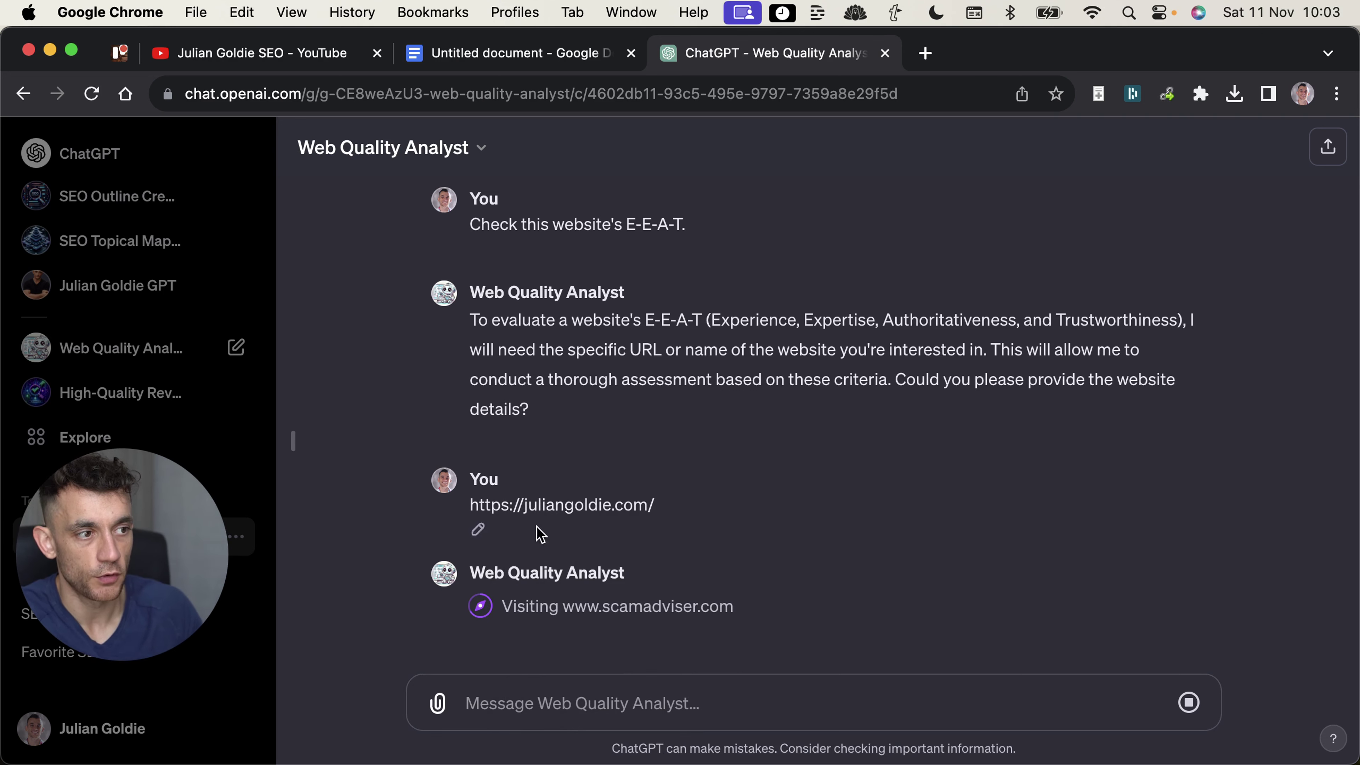
{"action": "triple_click", "coordinate": [686, 604]}
{"action": "left_click_drag", "start_coordinate": [540, 646], "coordinate": [632, 613]}
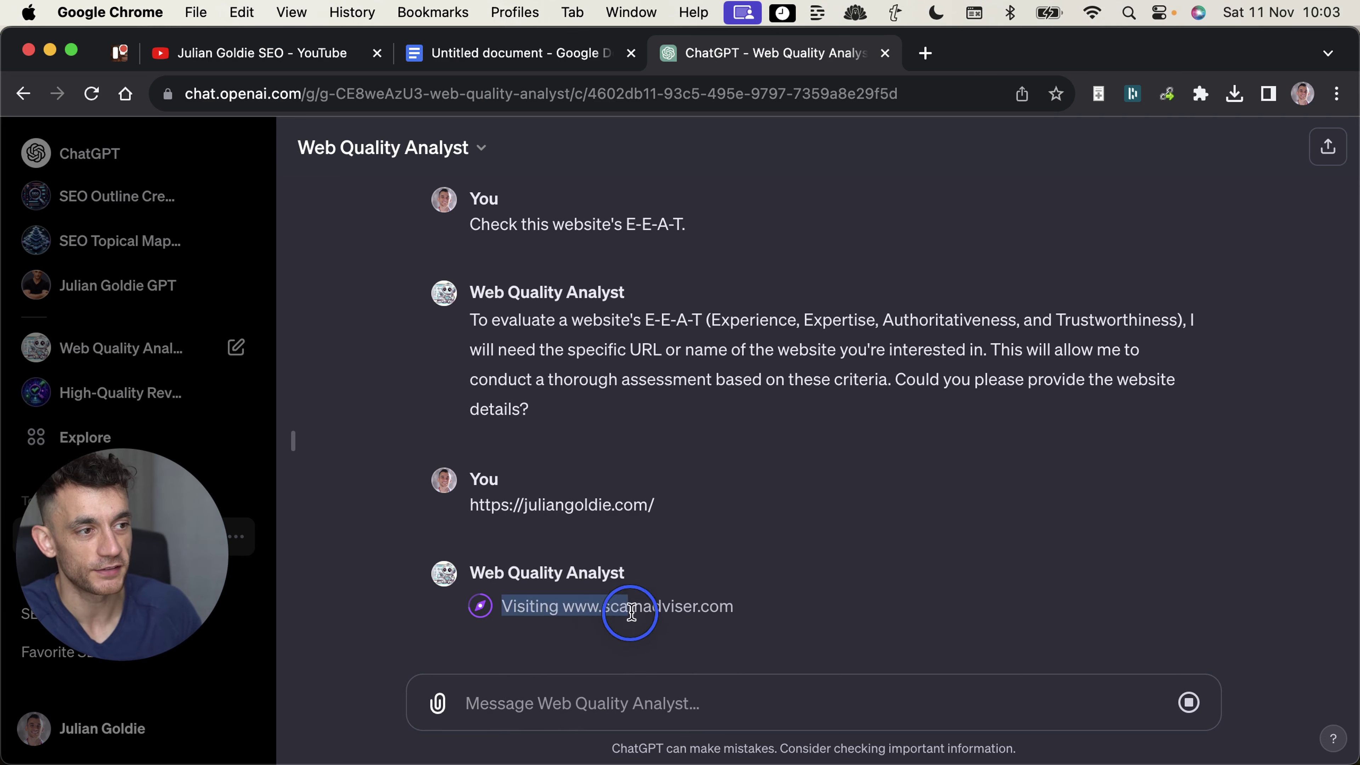
{"action": "left_click", "coordinate": [632, 612]}
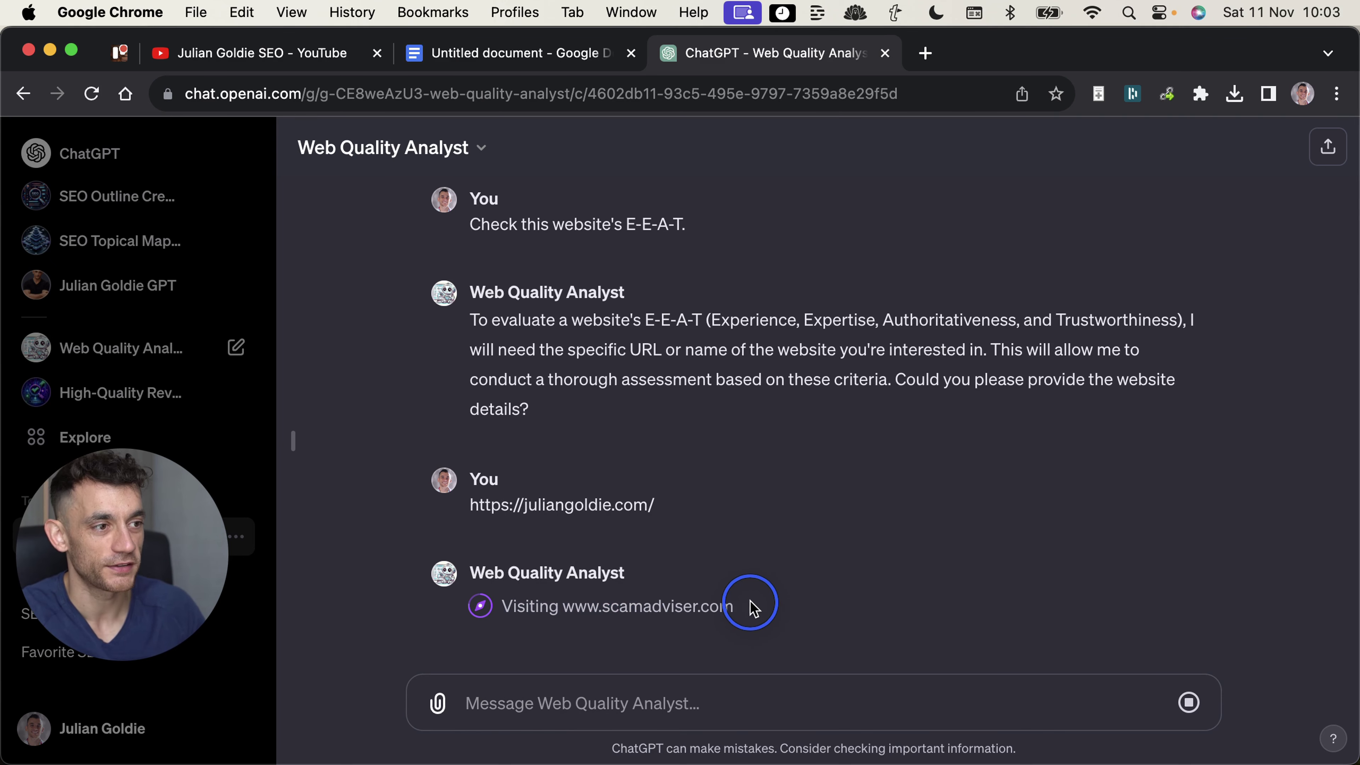
{"action": "triple_click", "coordinate": [672, 598]}
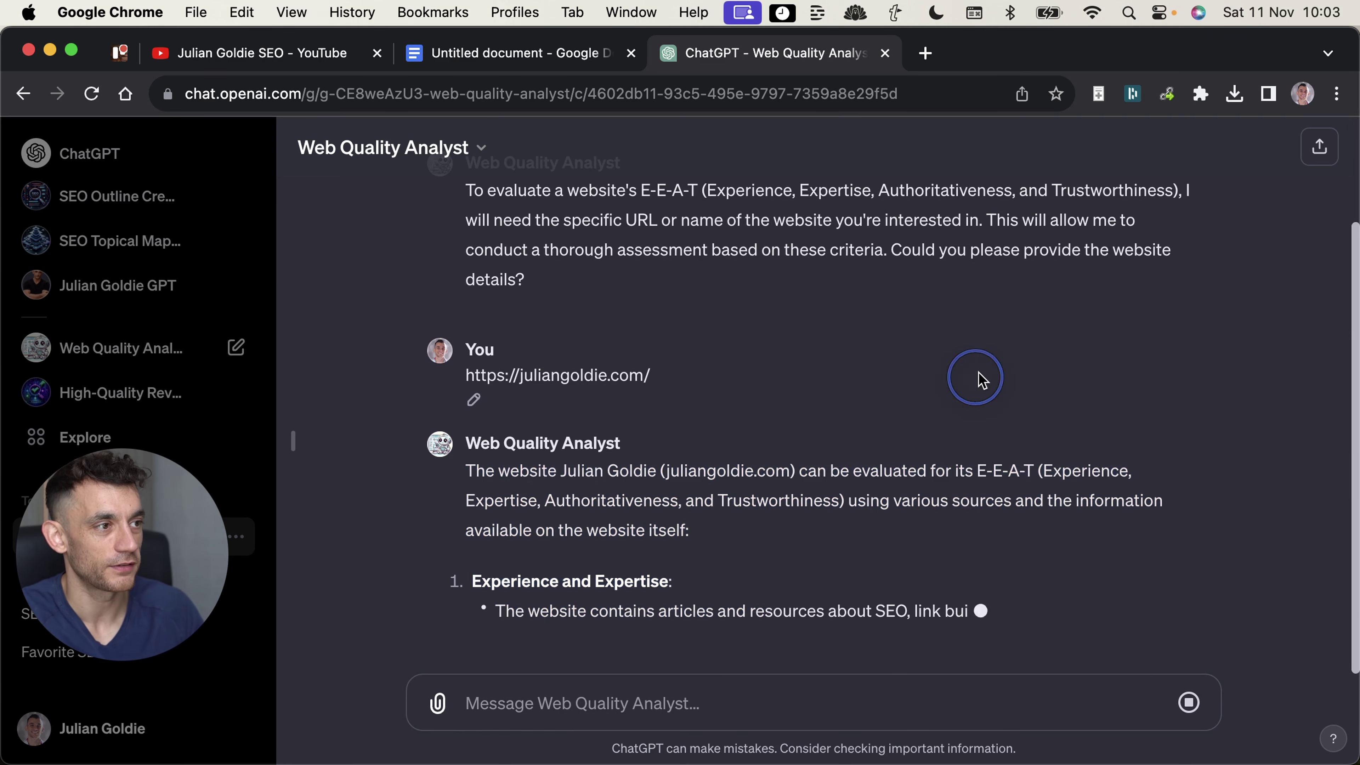
{"action": "triple_click", "coordinate": [755, 477]}
{"action": "left_click", "coordinate": [674, 318]}
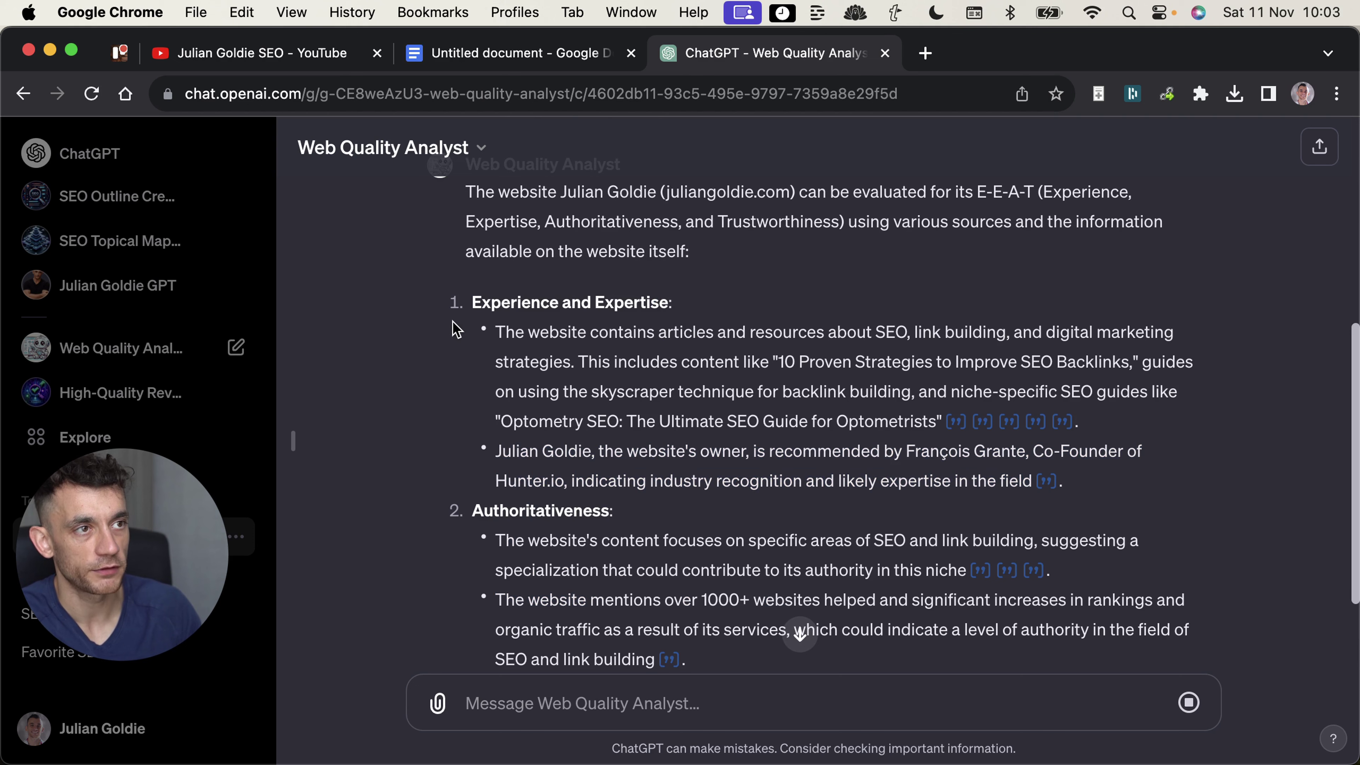
{"action": "left_click_drag", "start_coordinate": [456, 329], "coordinate": [586, 337]}
{"action": "left_click", "coordinate": [508, 336]}
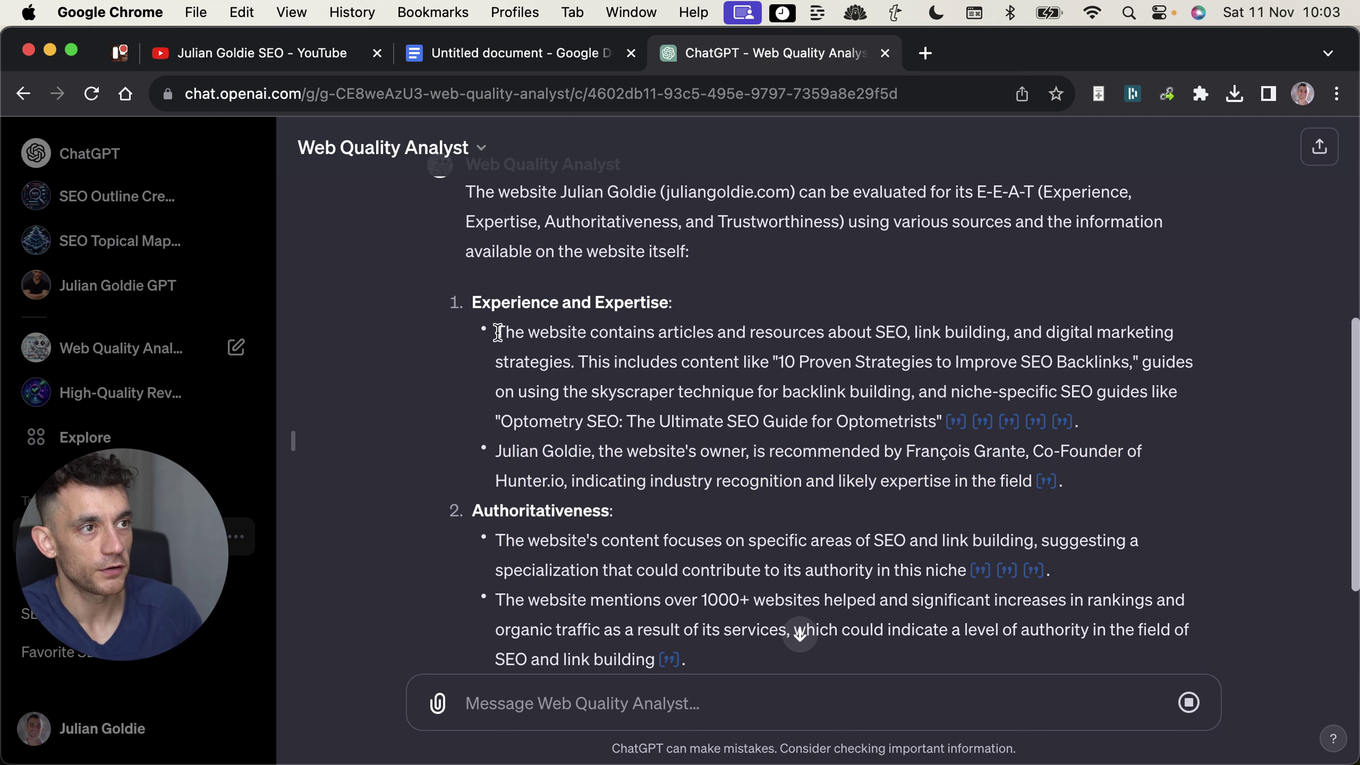
{"action": "left_click_drag", "start_coordinate": [498, 333], "coordinate": [1101, 421]}
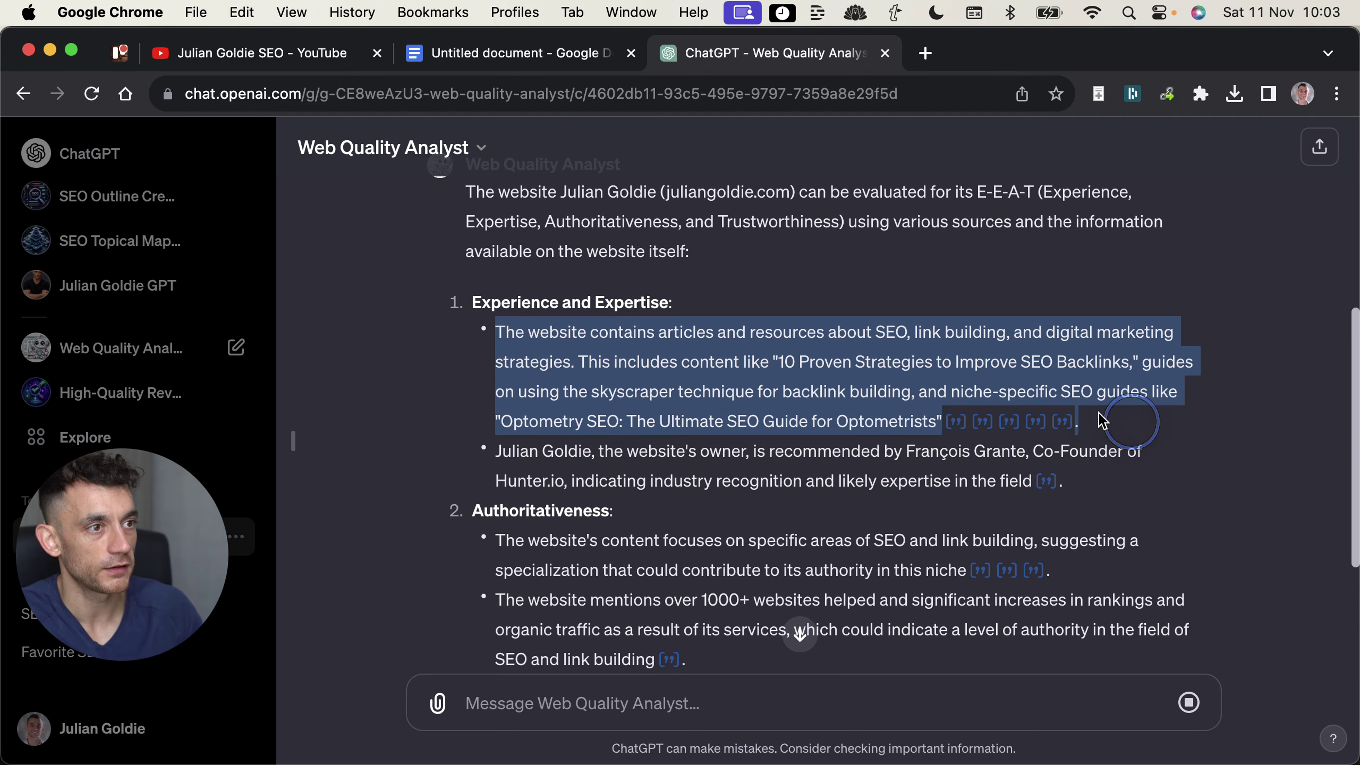
{"action": "left_click", "coordinate": [465, 518]}
{"action": "left_click_drag", "start_coordinate": [471, 460], "coordinate": [1163, 485]}
Scroll to the Trustworthiness section and review the Scamadviser legitimacy and negative-point findings
{"action": "scroll", "coordinate": [1157, 482], "scroll_direction": "down", "scroll_amount": 2}
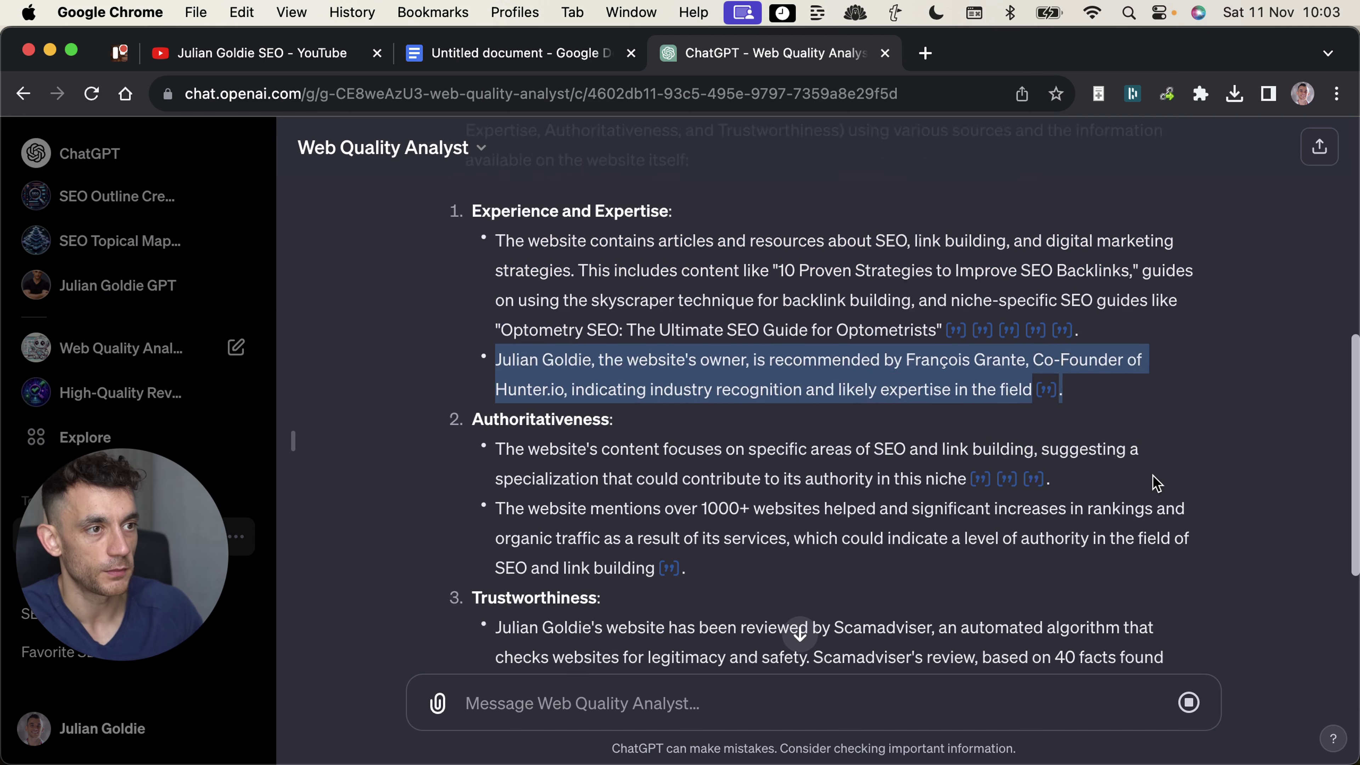
{"action": "scroll", "coordinate": [1157, 482], "scroll_direction": "down", "scroll_amount": 6}
{"action": "mouse_move", "coordinate": [457, 294]}
{"action": "left_mouse_down"}
{"action": "mouse_move", "coordinate": [586, 283]}
{"action": "mouse_move", "coordinate": [774, 368]}
{"action": "mouse_move", "coordinate": [935, 598]}
{"action": "left_mouse_up"}
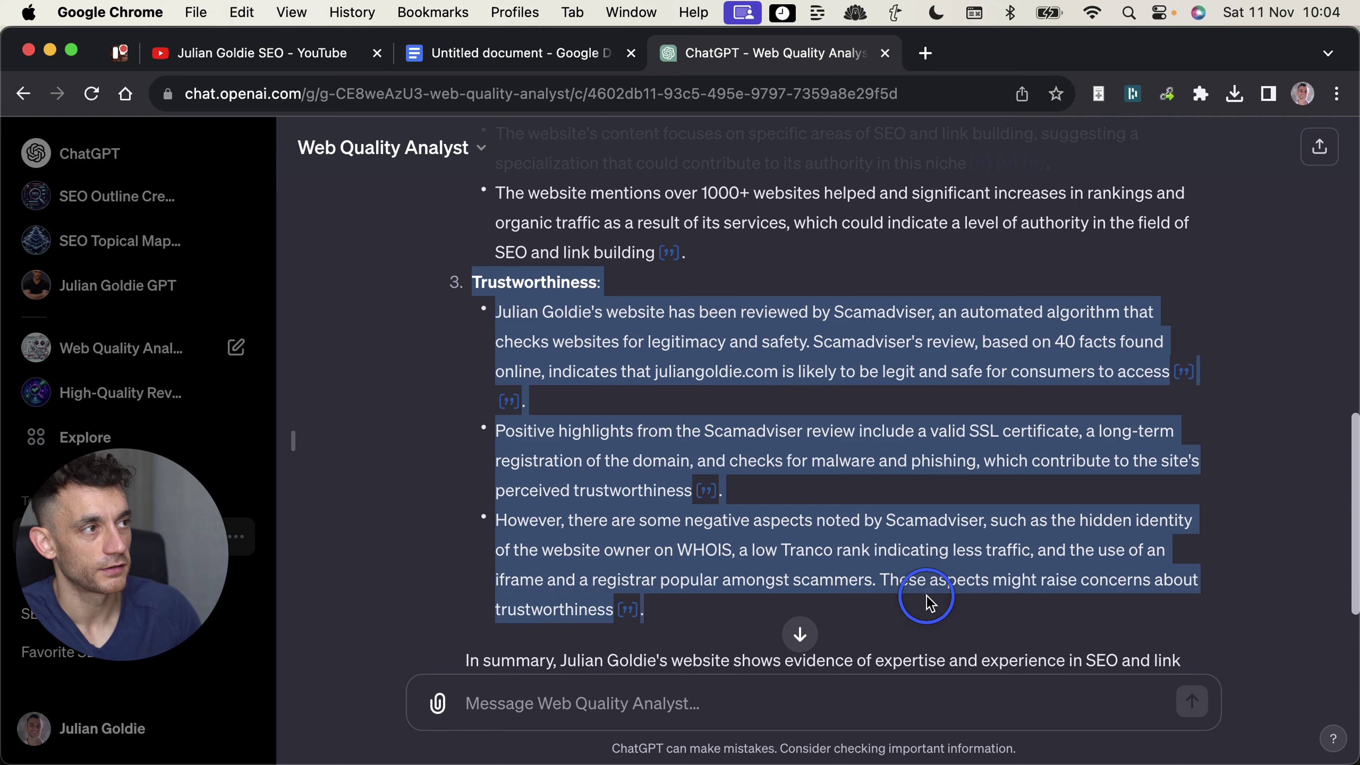
{"action": "left_click_drag", "start_coordinate": [799, 343], "coordinate": [585, 343]}
{"action": "left_click", "coordinate": [798, 336]}
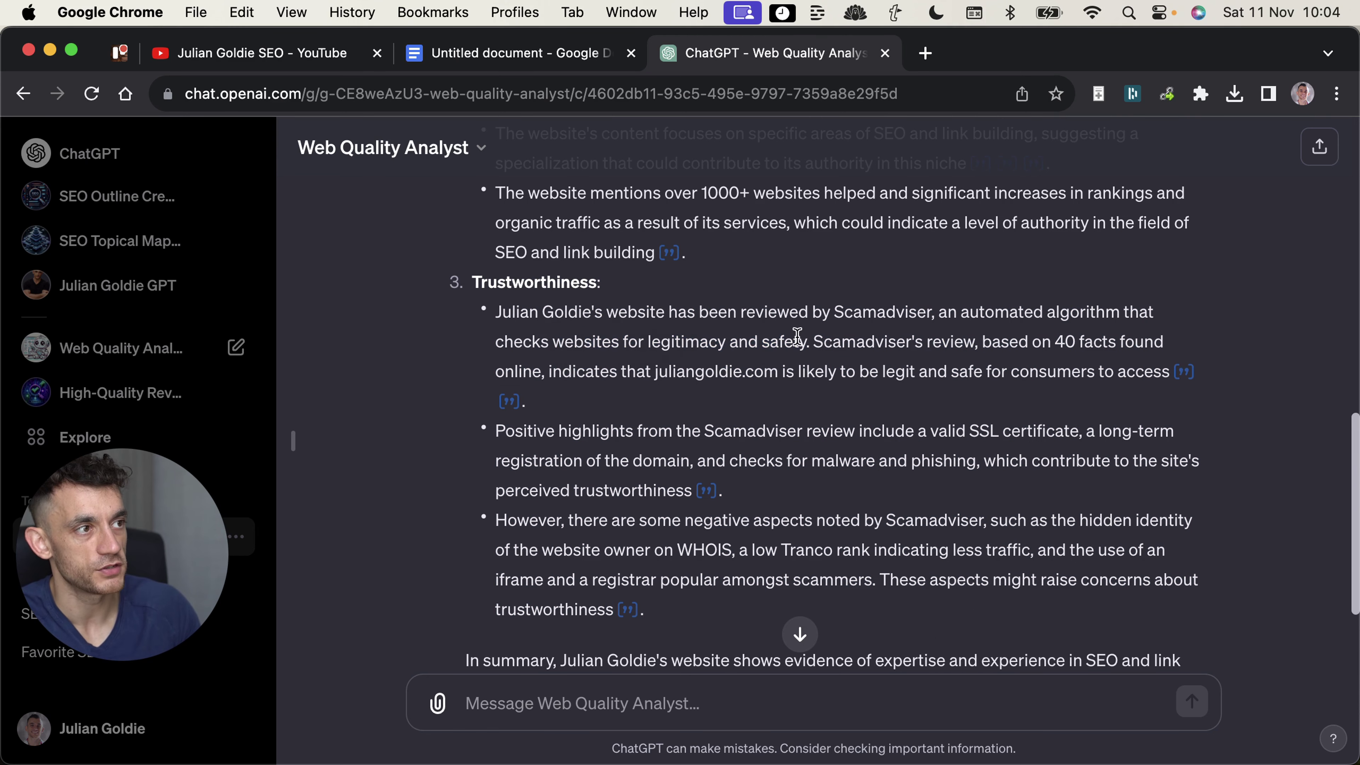
{"action": "left_click_drag", "start_coordinate": [810, 346], "coordinate": [455, 349]}
{"action": "left_click", "coordinate": [885, 346]}
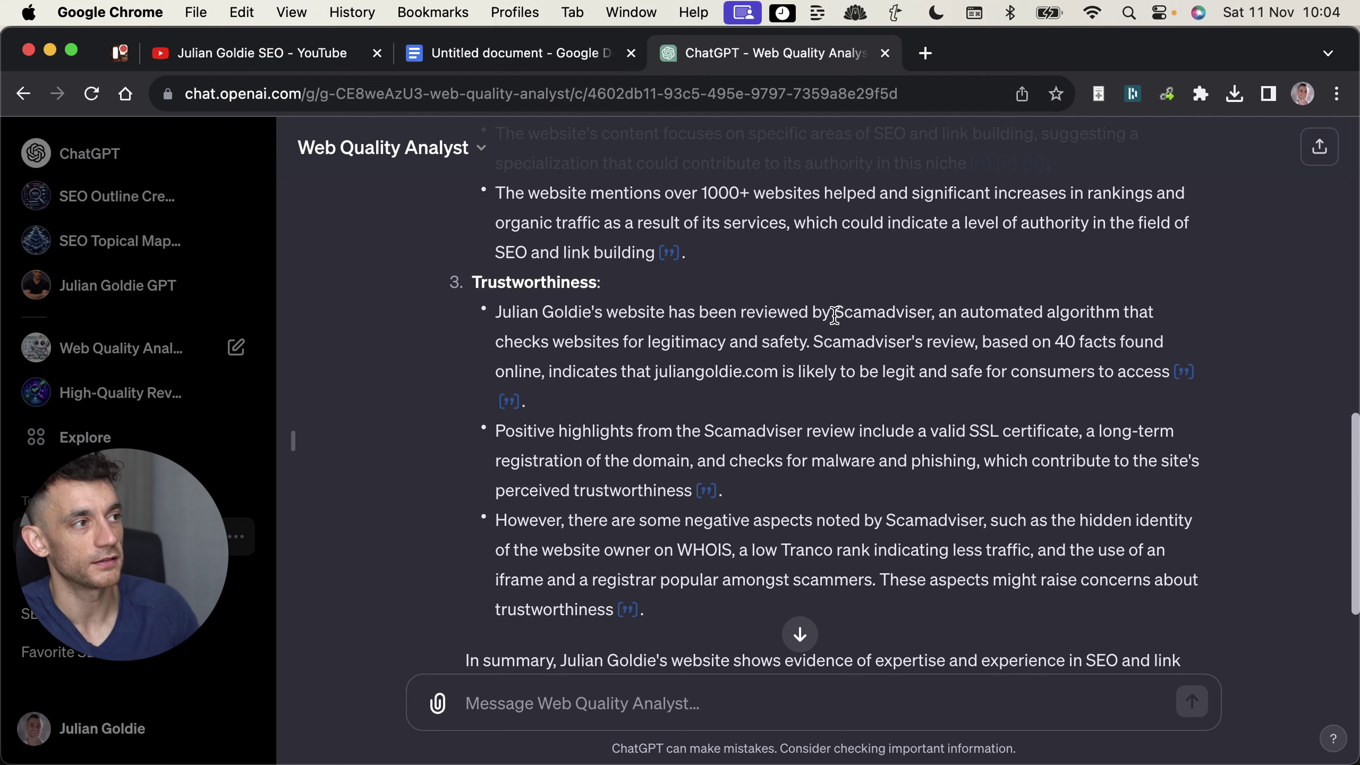
{"action": "left_click_drag", "start_coordinate": [834, 315], "coordinate": [1170, 376]}
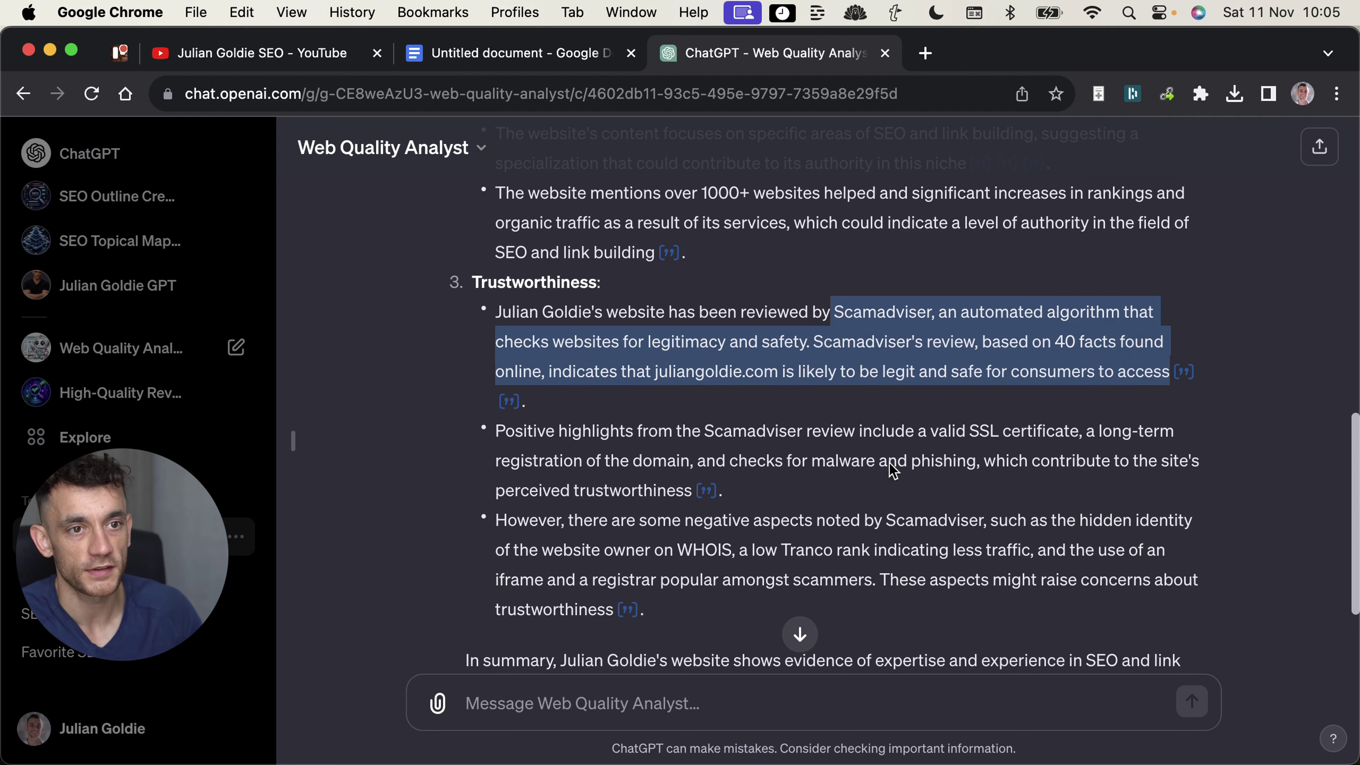
{"action": "scroll", "coordinate": [839, 482], "scroll_direction": "down", "scroll_amount": 3}
{"action": "left_click_drag", "start_coordinate": [685, 342], "coordinate": [643, 450]}
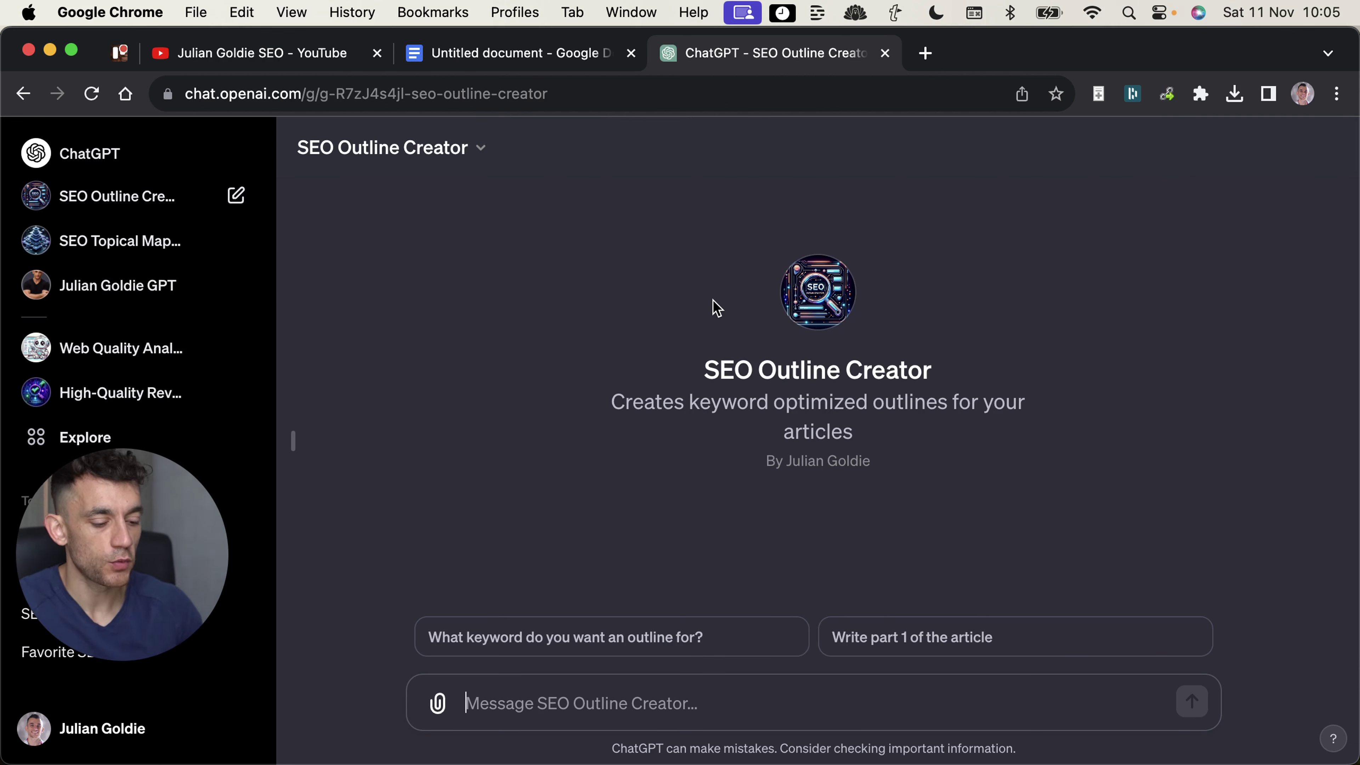
Check the SEO Outline Creator's description and briefly open the YouTube channel's videos page in a new tab
{"action": "left_click_drag", "start_coordinate": [613, 394], "coordinate": [974, 477]}
{"action": "left_click", "coordinate": [760, 358]}
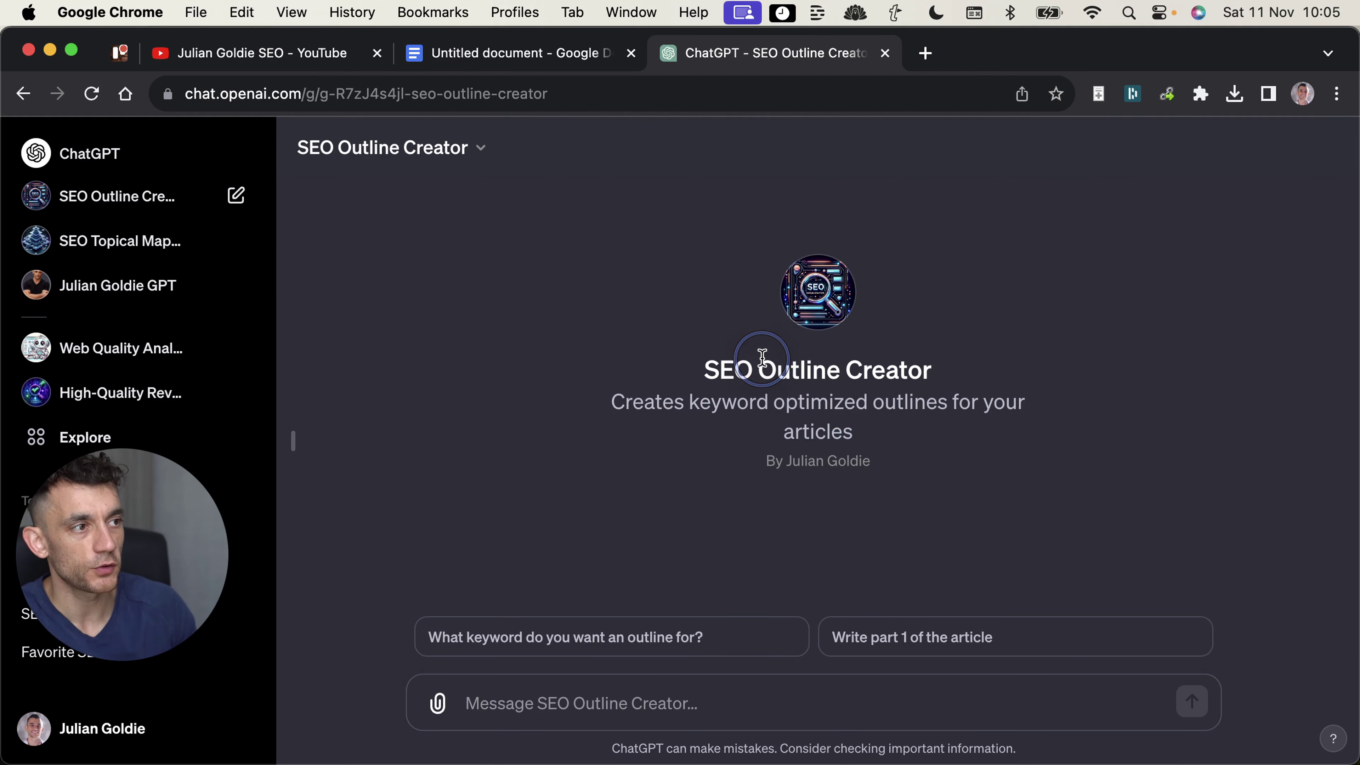
{"action": "left_click_drag", "start_coordinate": [707, 367], "coordinate": [1047, 446]}
{"action": "left_click", "coordinate": [967, 469]}
{"action": "key", "text": "super+t"}
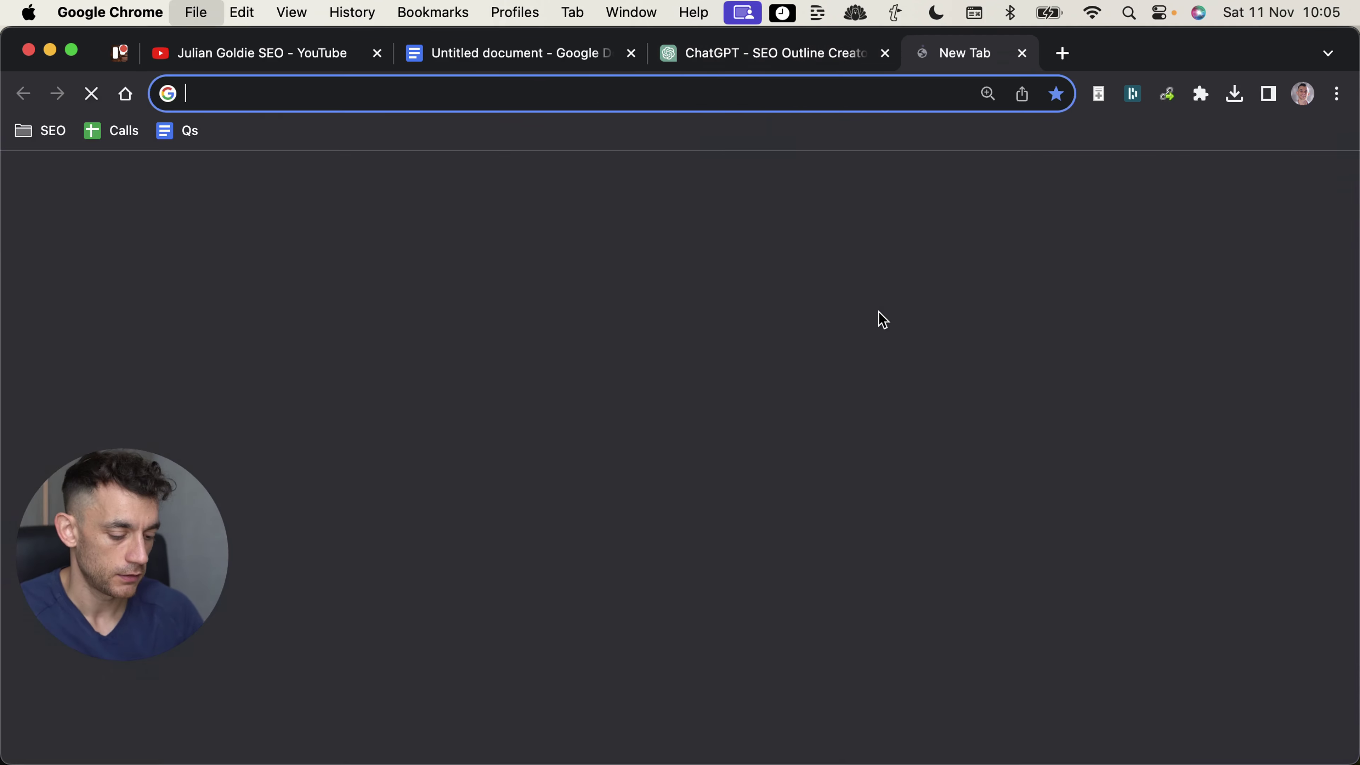
{"action": "type", "text": "youtube.com/@JulianGoldieSEO/videos"}
{"action": "key", "text": "Return"}
{"action": "scroll", "coordinate": [560, 587], "scroll_direction": "down", "scroll_amount": 2}
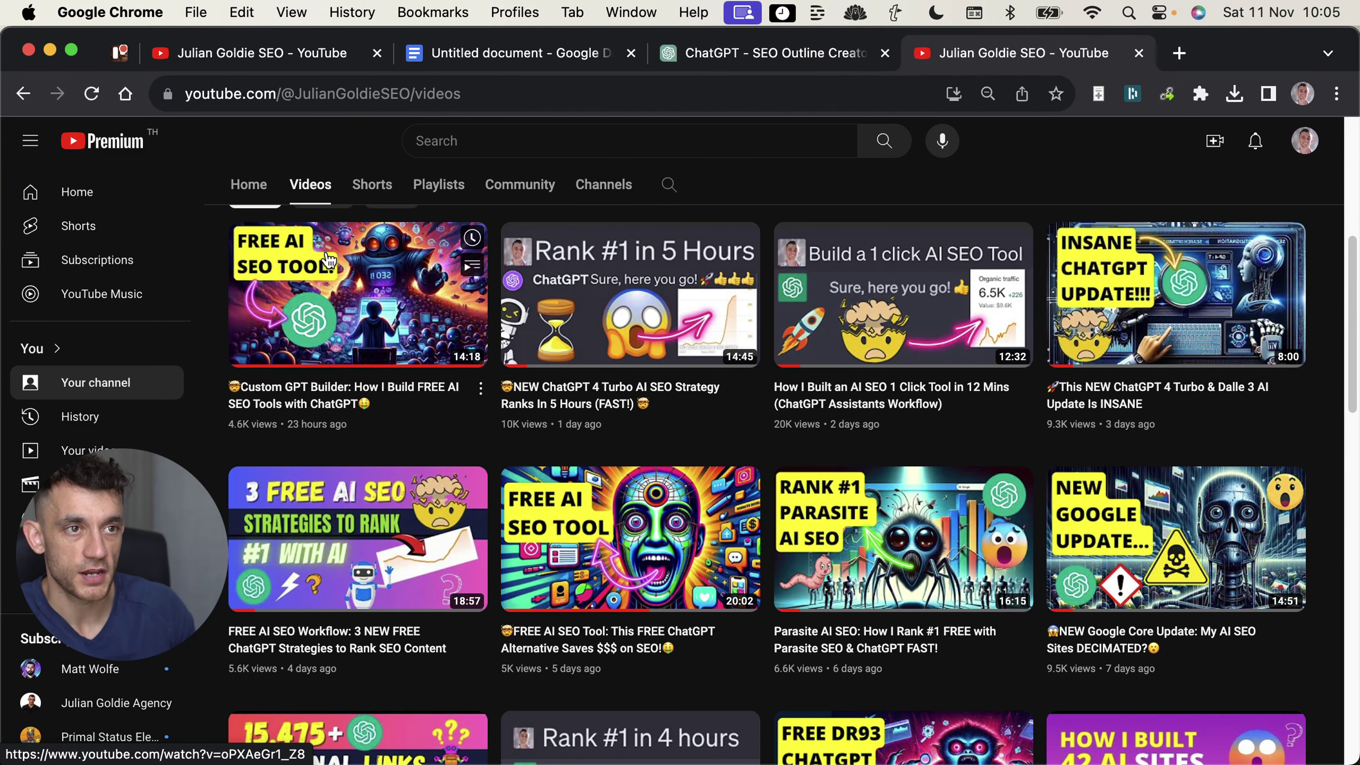
{"action": "key", "text": "super+w"}
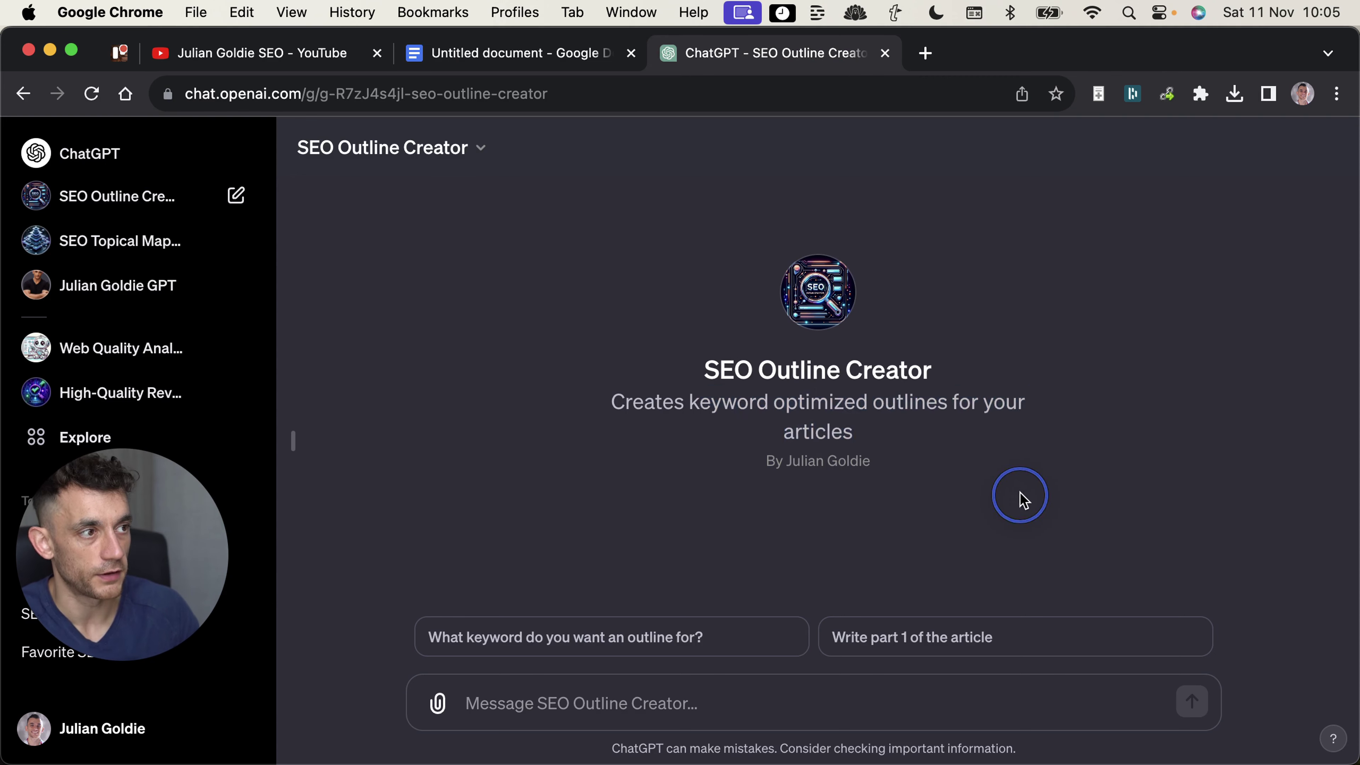
Pick the outline-keyword starter and paste 'yellow bird meaning', copied from Ahrefs, into the message
{"action": "left_click", "coordinate": [686, 637]}
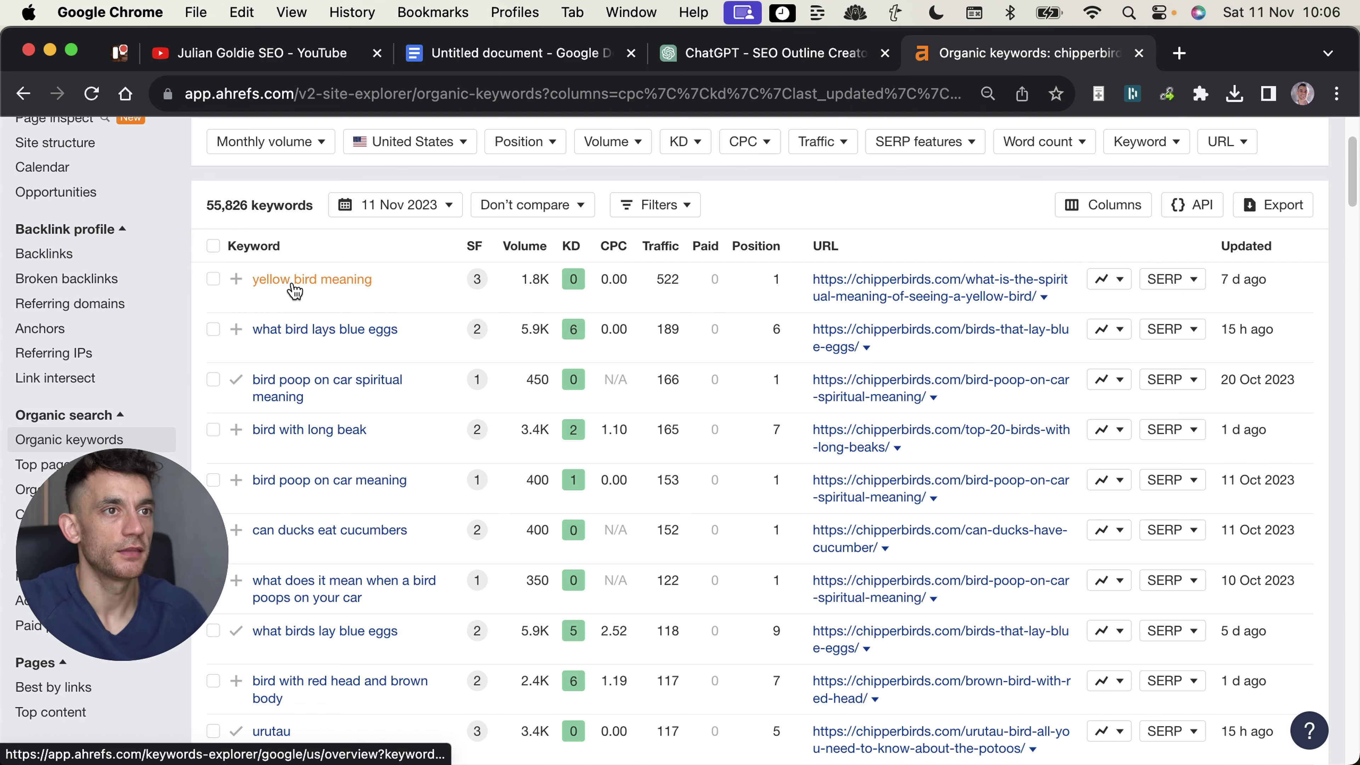
{"action": "right_click", "coordinate": [289, 282]}
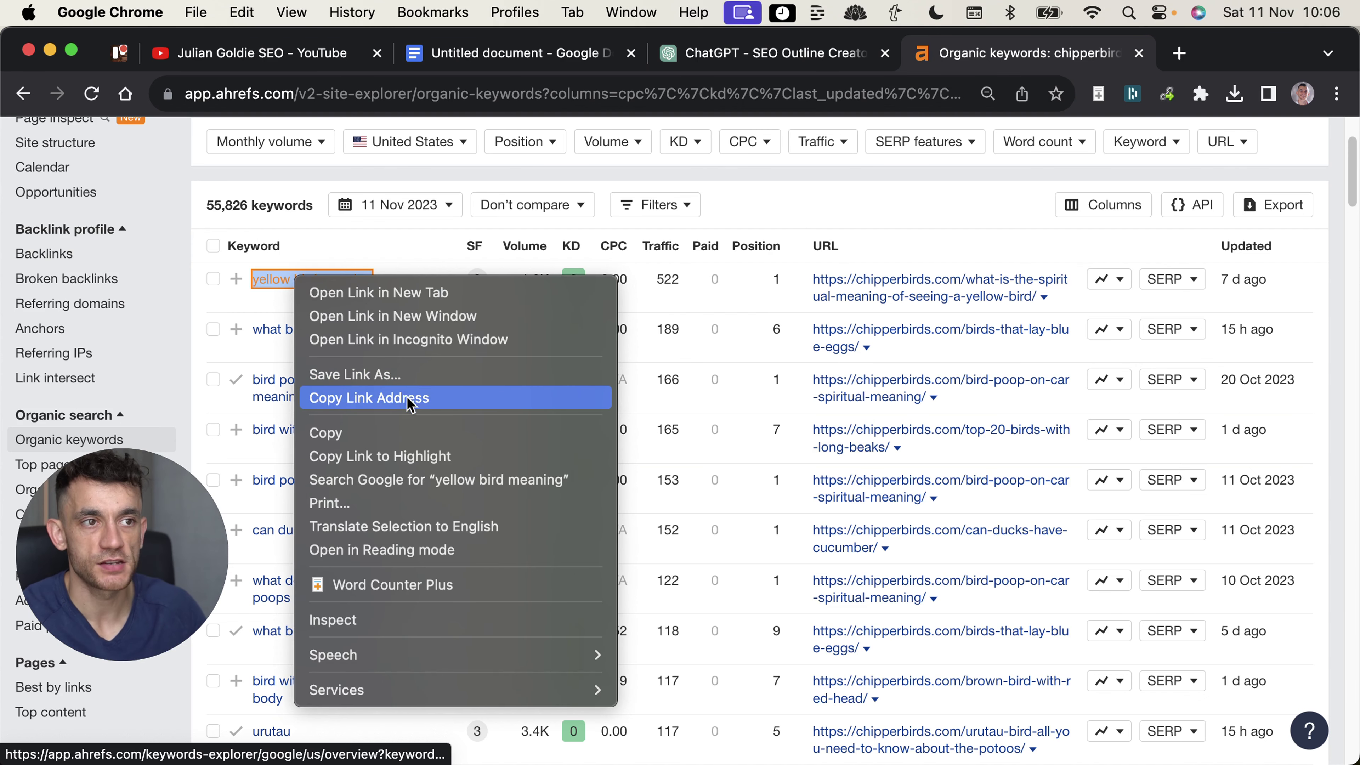
{"action": "left_click", "coordinate": [403, 431]}
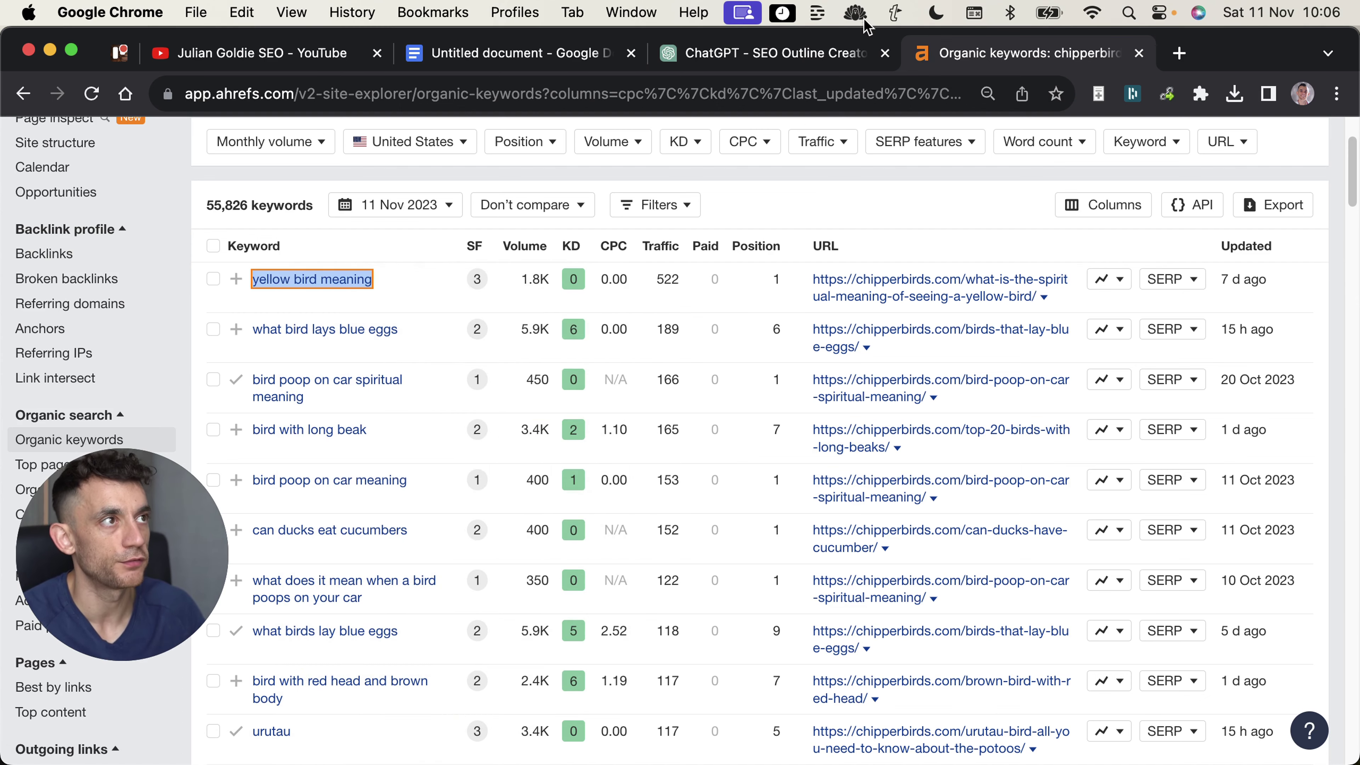
{"action": "left_click", "coordinate": [832, 53]}
{"action": "key", "text": "super+v"}
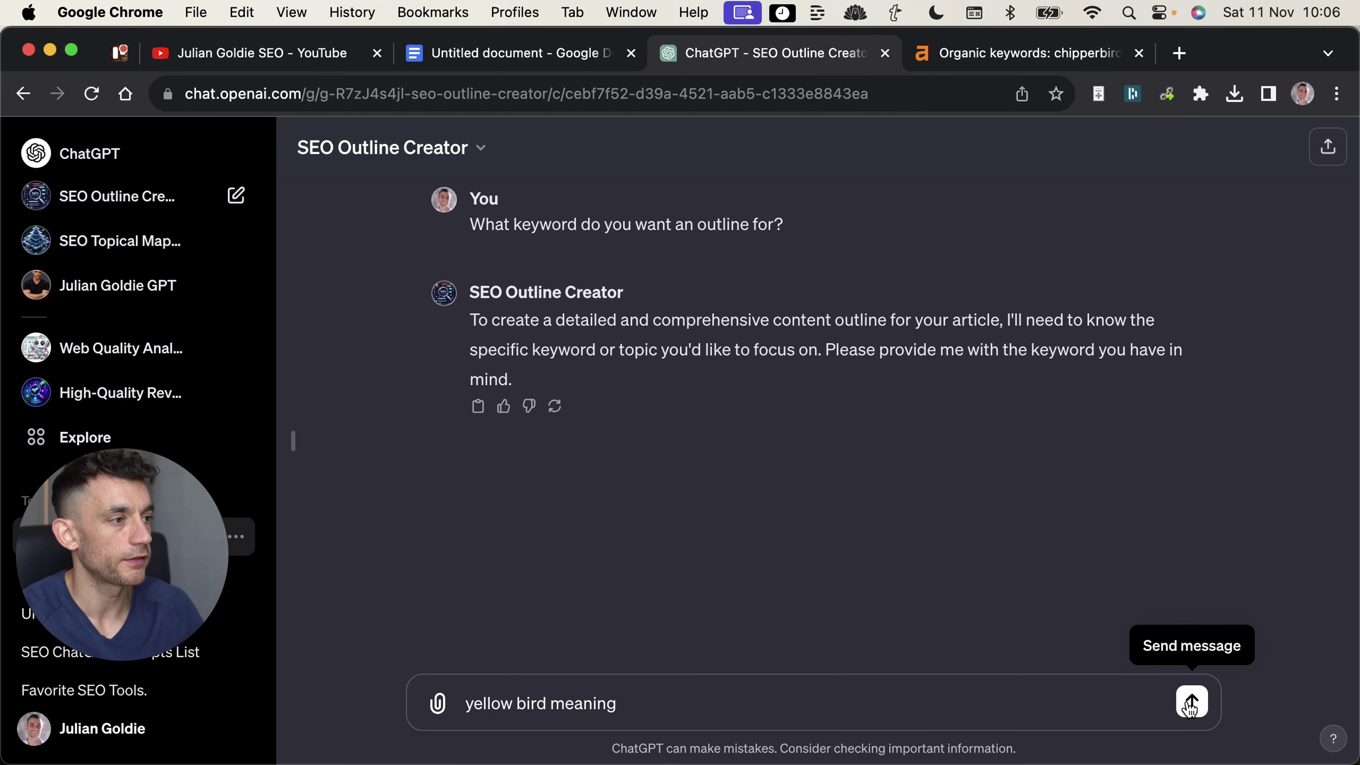
Send 'yellow bird meaning' and review the outline's Part 1 items, FAQ section and LSI/NLP keywords
{"action": "left_click", "coordinate": [1190, 706]}
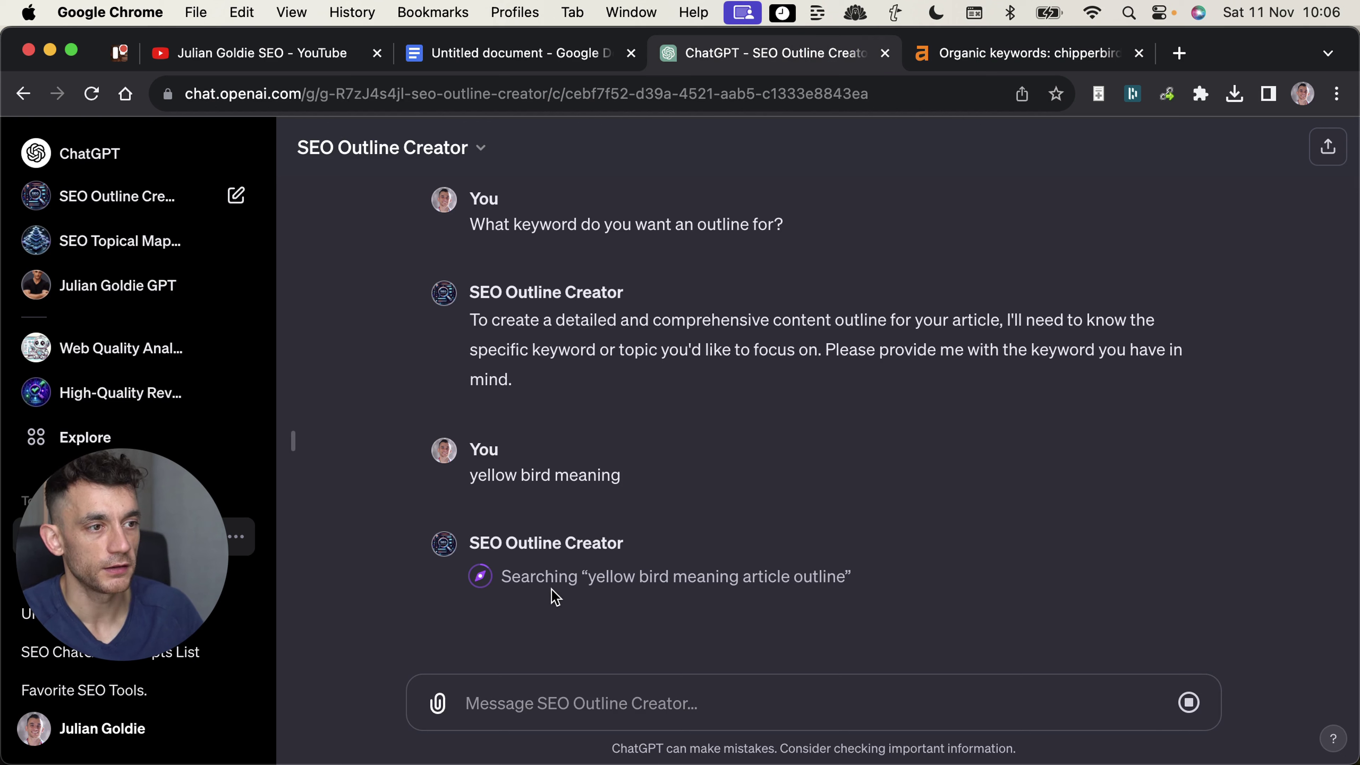
{"action": "left_click_drag", "start_coordinate": [557, 589], "coordinate": [701, 584]}
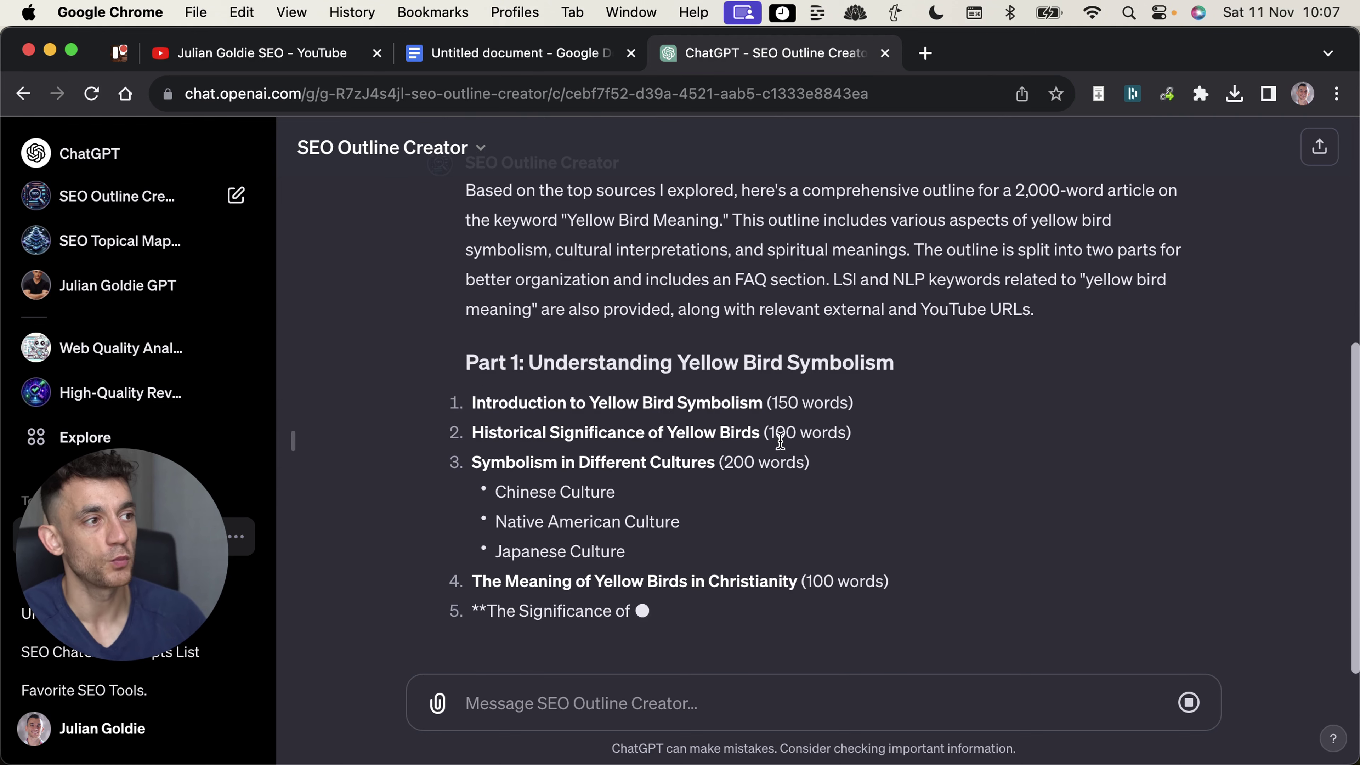
{"action": "left_click_drag", "start_coordinate": [471, 376], "coordinate": [844, 394]}
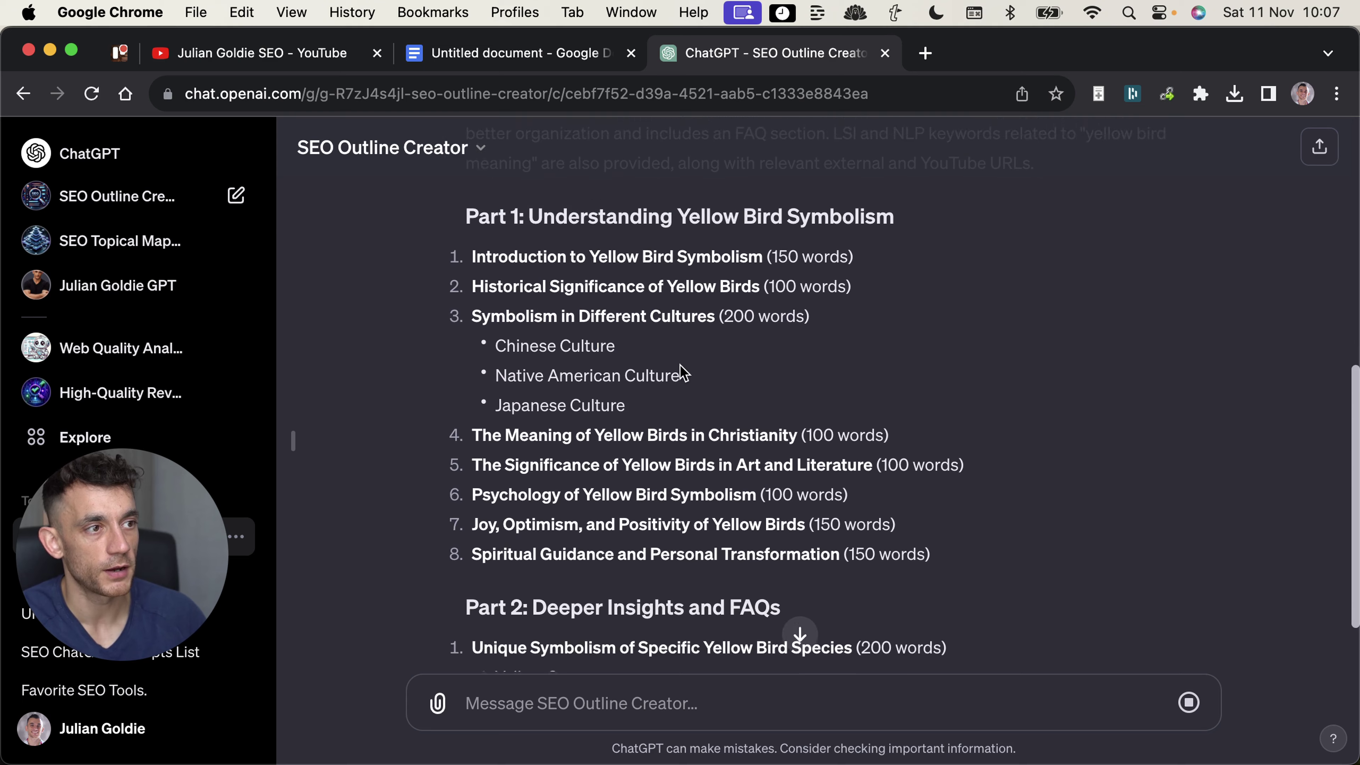
{"action": "left_click", "coordinate": [456, 464]}
{"action": "left_click_drag", "start_coordinate": [456, 463], "coordinate": [936, 295]}
{"action": "left_click", "coordinate": [656, 302]}
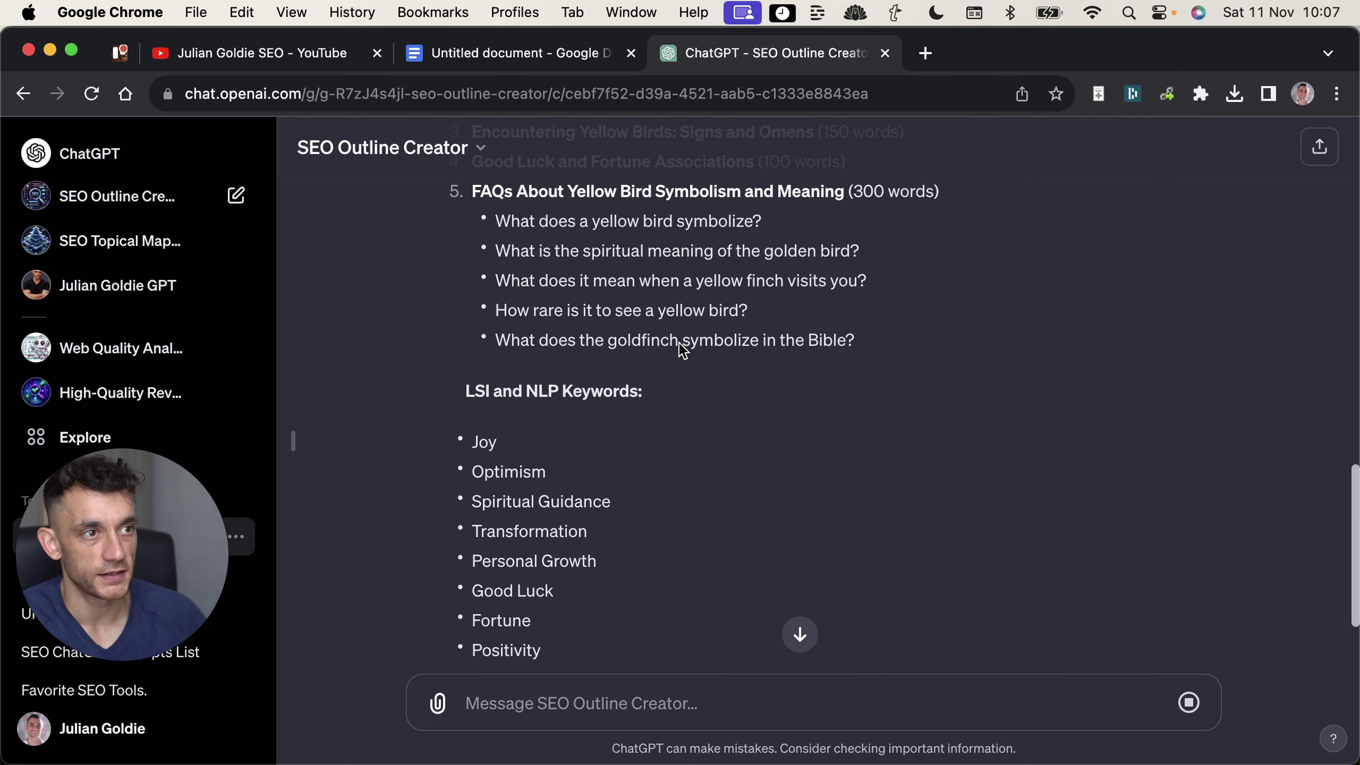
{"action": "left_click_drag", "start_coordinate": [462, 387], "coordinate": [631, 514]}
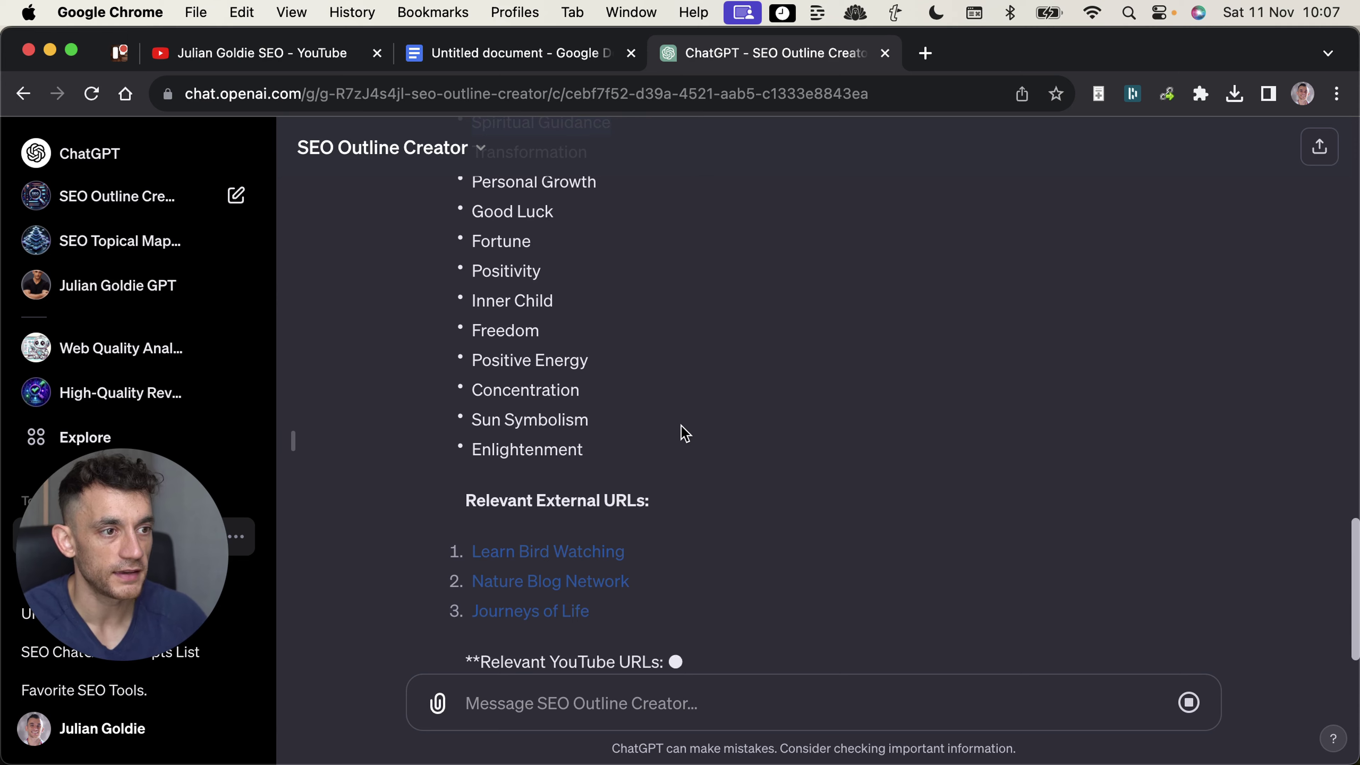
{"action": "scroll", "coordinate": [683, 423], "scroll_direction": "up", "scroll_amount": 10}
{"action": "scroll", "coordinate": [768, 385], "scroll_direction": "down", "scroll_amount": 15}
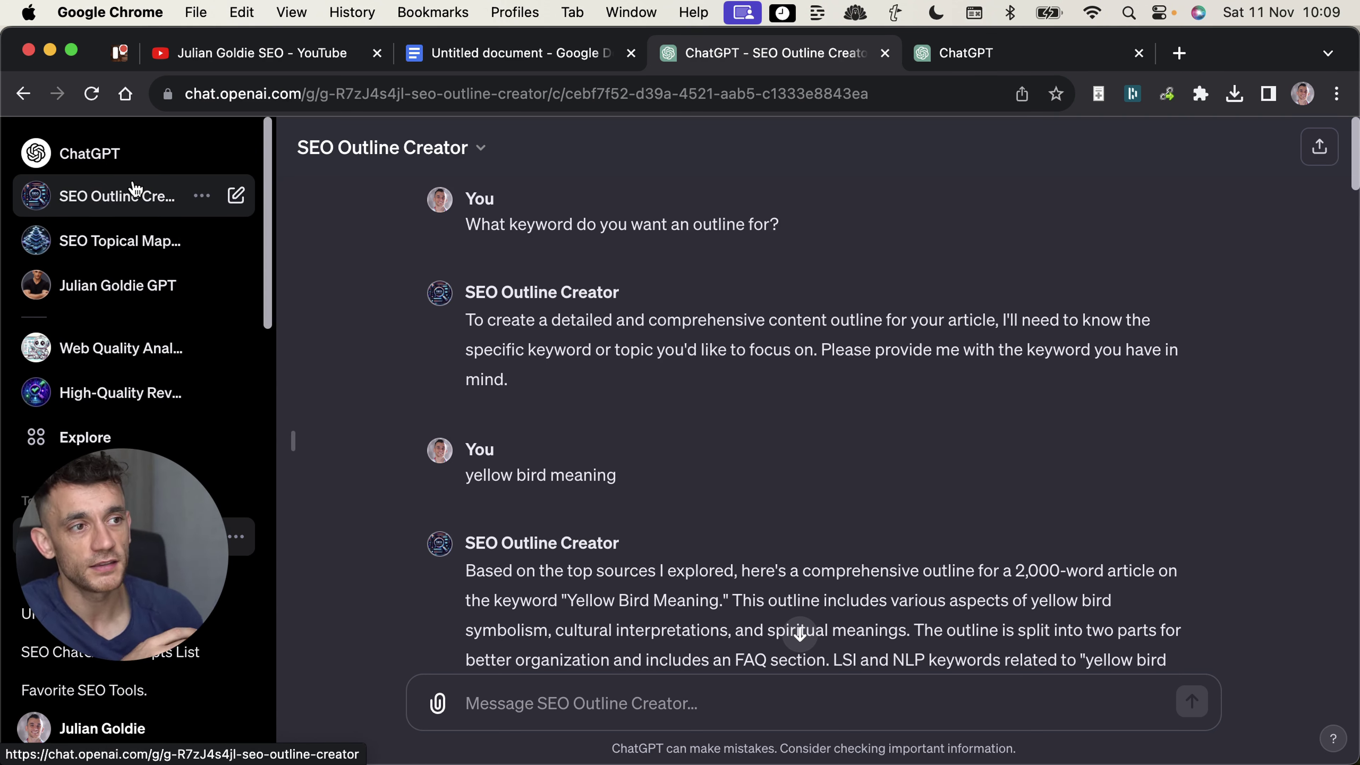
Read the SEO Topical Map Maker's description, then go back to the SEO Outline Creator
{"action": "scroll", "coordinate": [1027, 404], "scroll_direction": "down", "scroll_amount": 10}
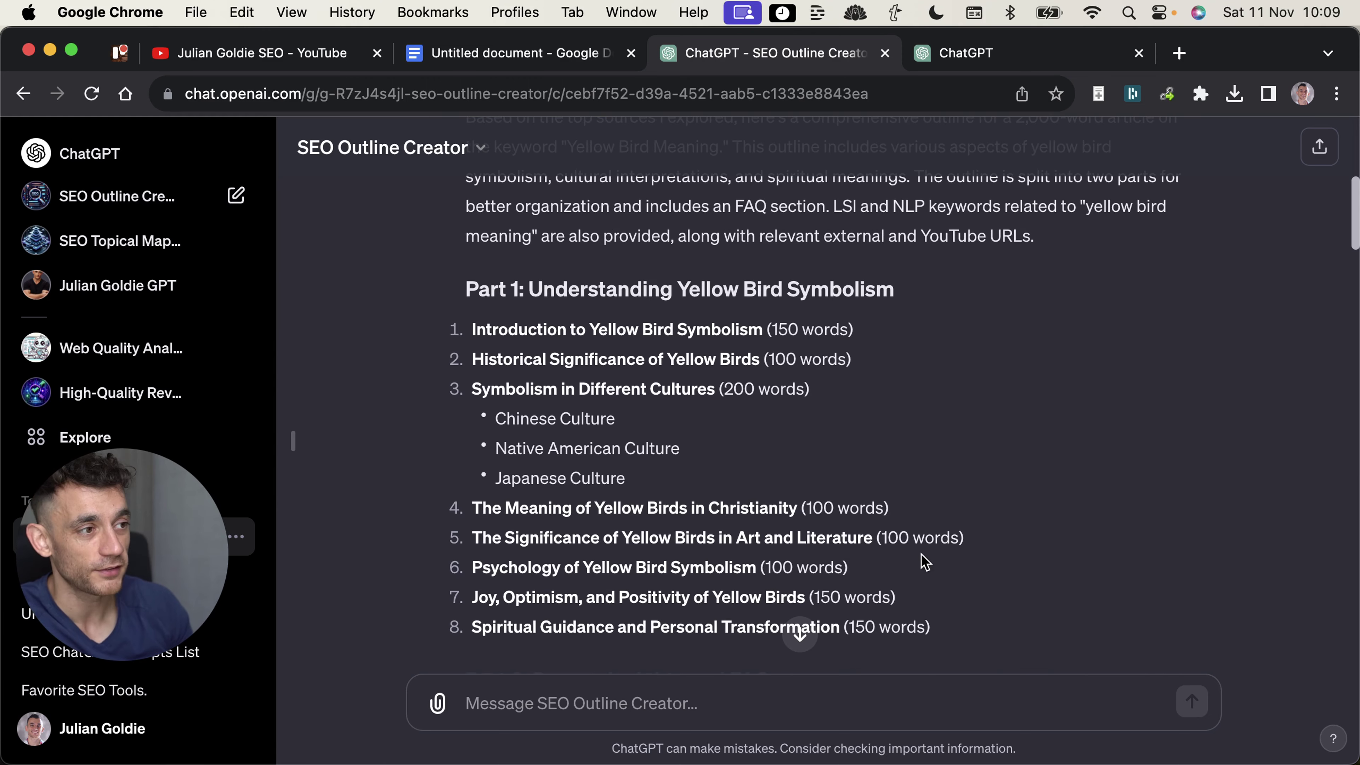
{"action": "scroll", "coordinate": [921, 557], "scroll_direction": "down", "scroll_amount": 3}
{"action": "left_click", "coordinate": [77, 252]}
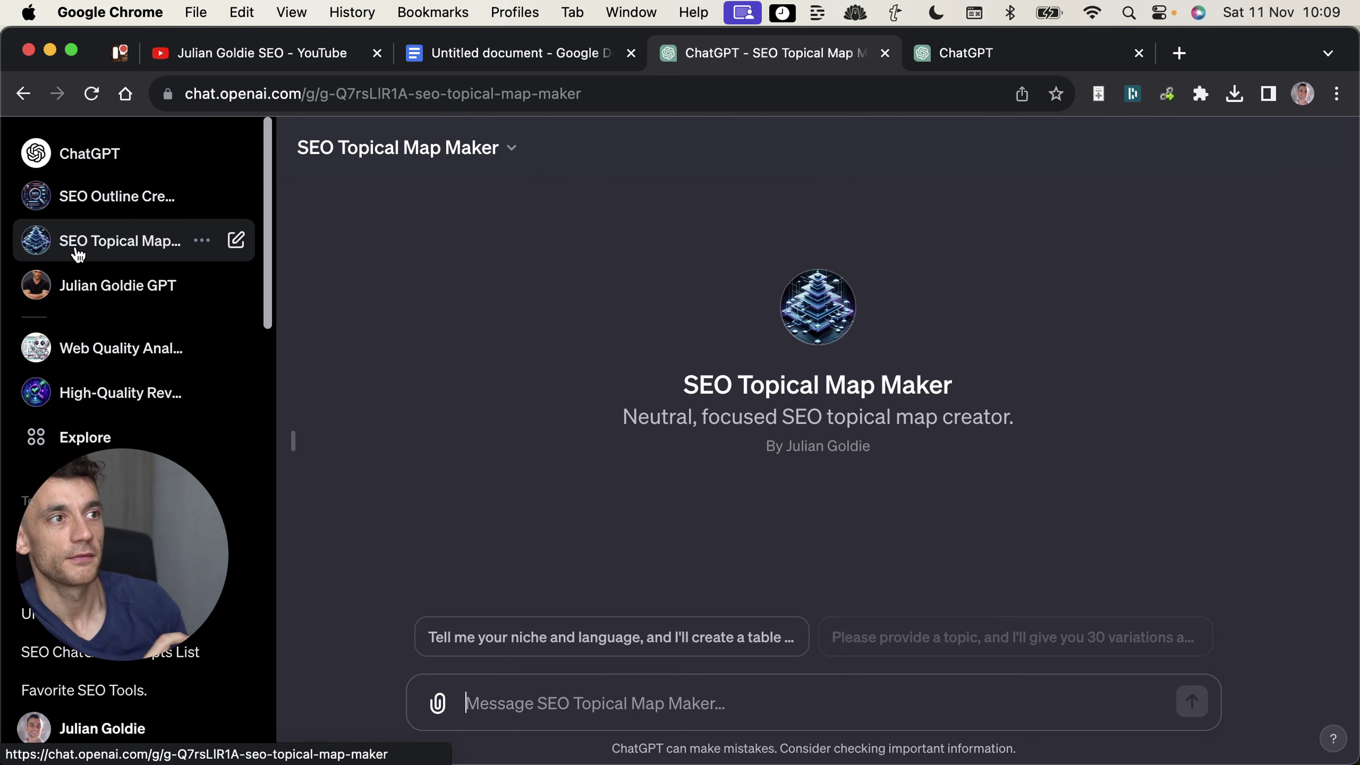
{"action": "left_click", "coordinate": [1059, 393]}
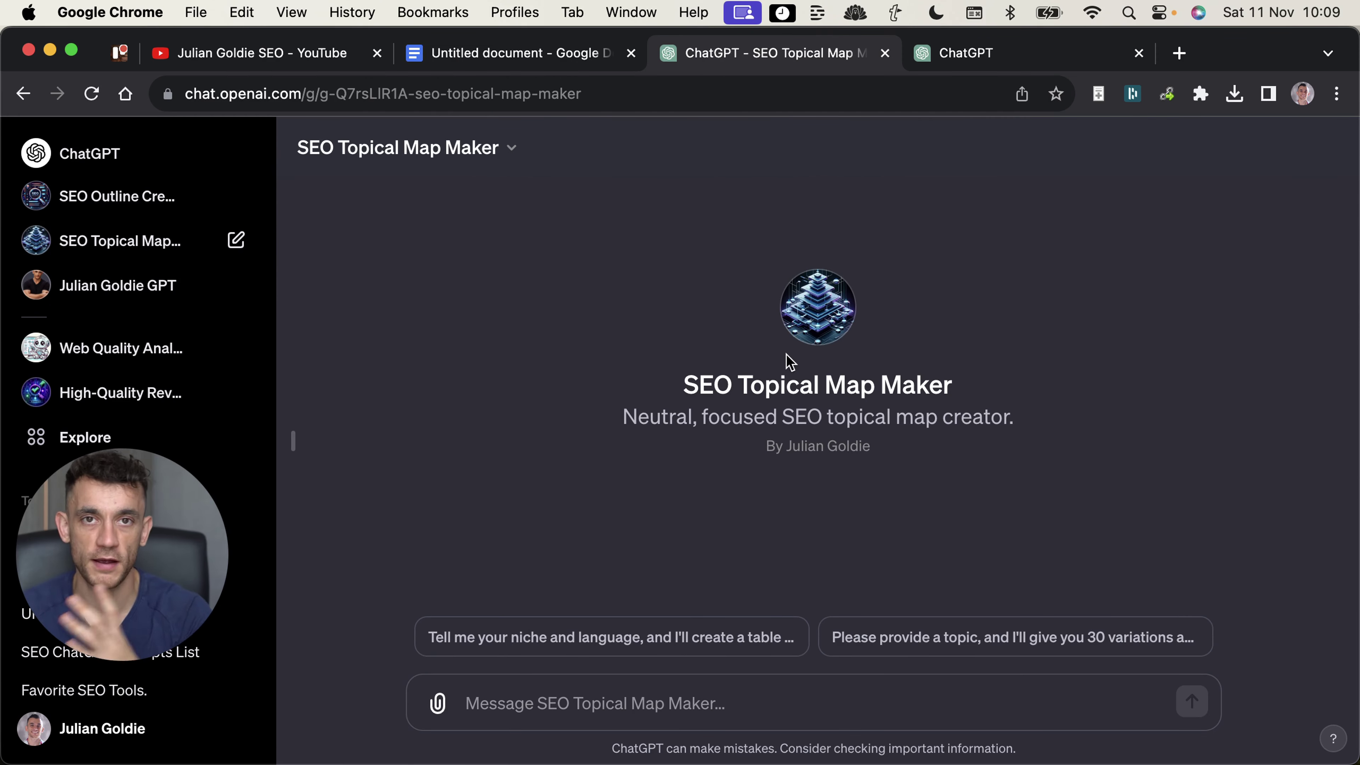
{"action": "left_click_drag", "start_coordinate": [624, 417], "coordinate": [902, 480]}
{"action": "left_click", "coordinate": [101, 195]}
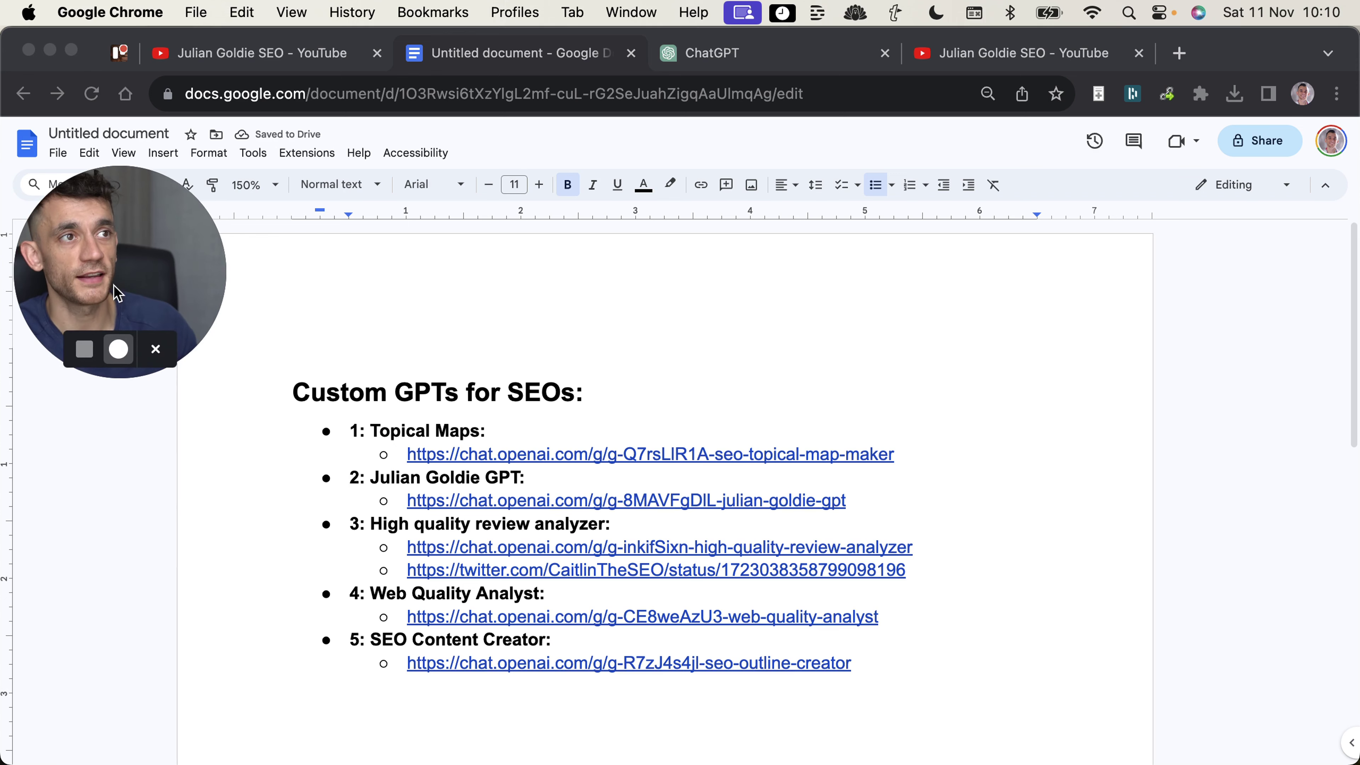
Prefix the list heading with '5' so it reads '5 Custom GPTs for SEOs'
{"action": "left_click", "coordinate": [360, 405]}
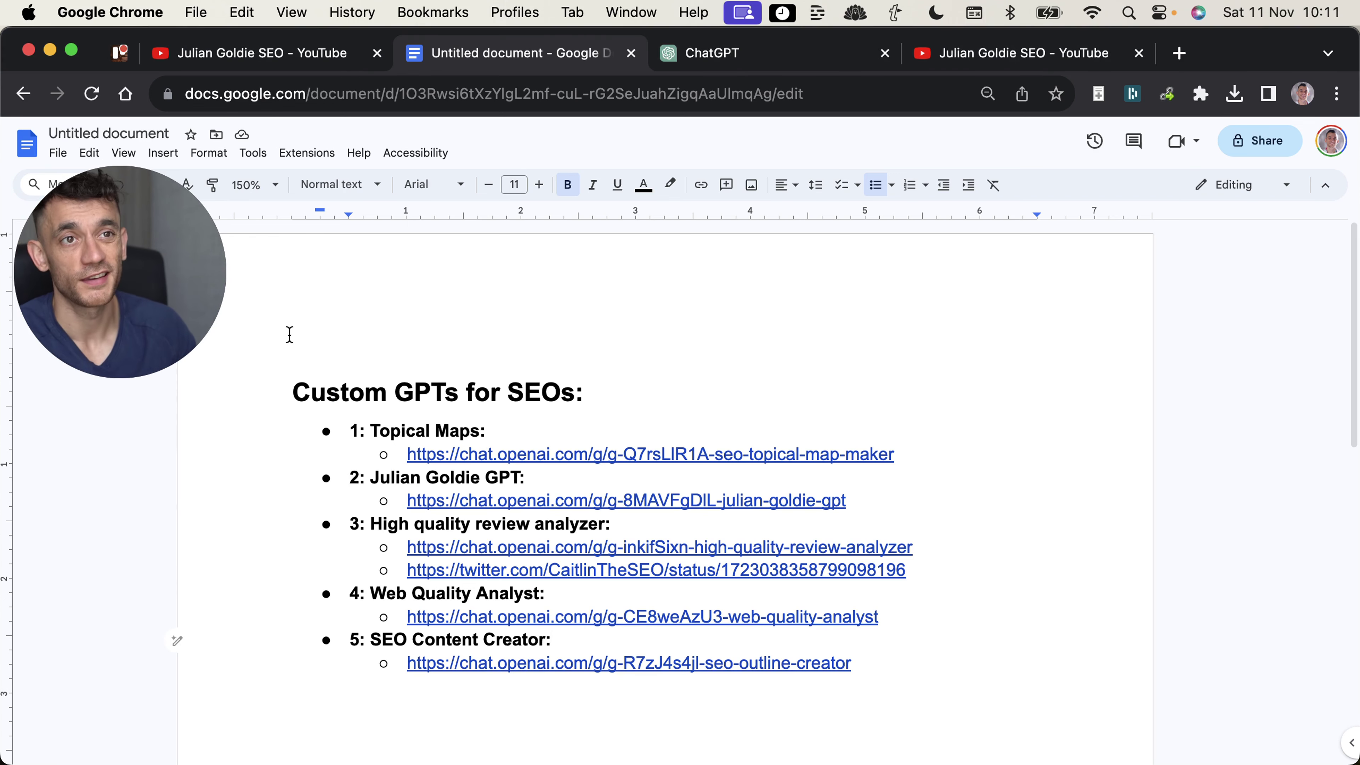
{"action": "left_click_drag", "start_coordinate": [261, 385], "coordinate": [1306, 686]}
{"action": "left_click", "coordinate": [873, 653]}
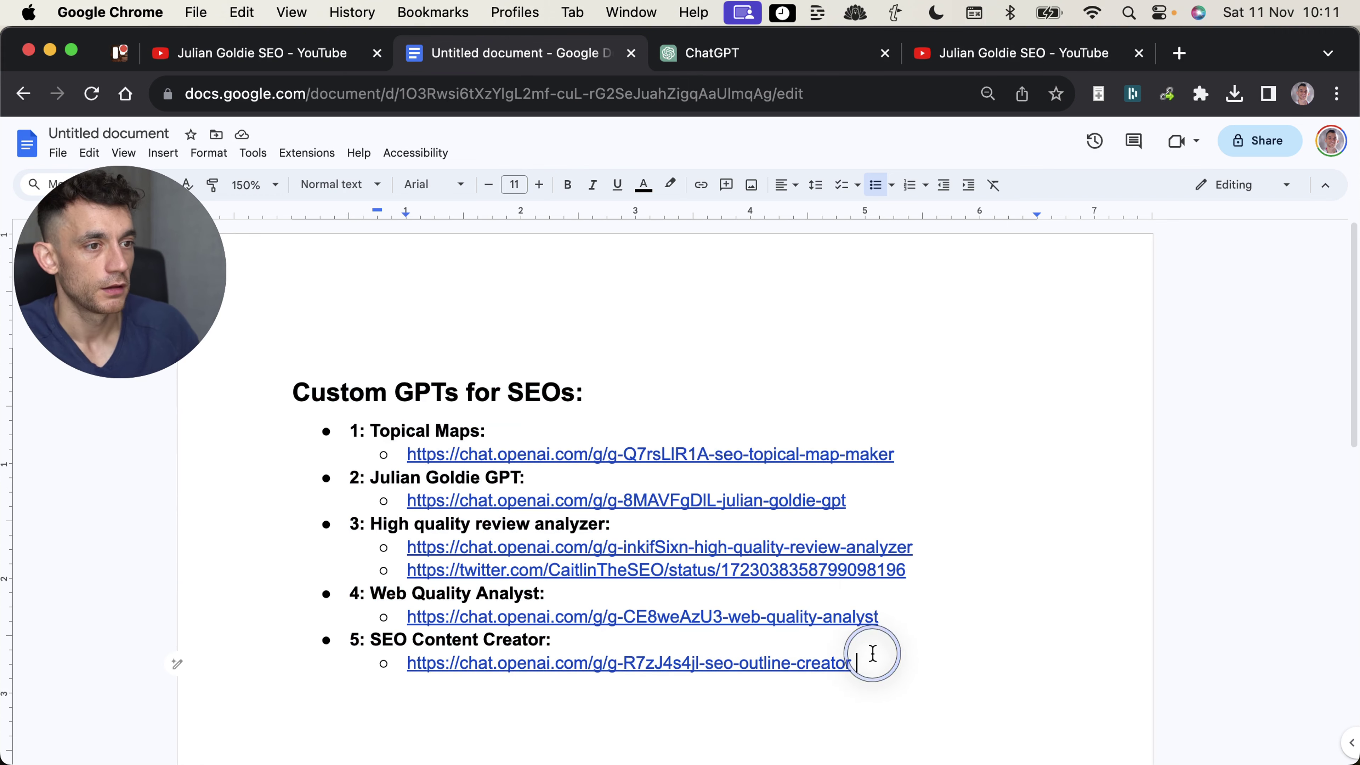
{"action": "left_click", "coordinate": [273, 372]}
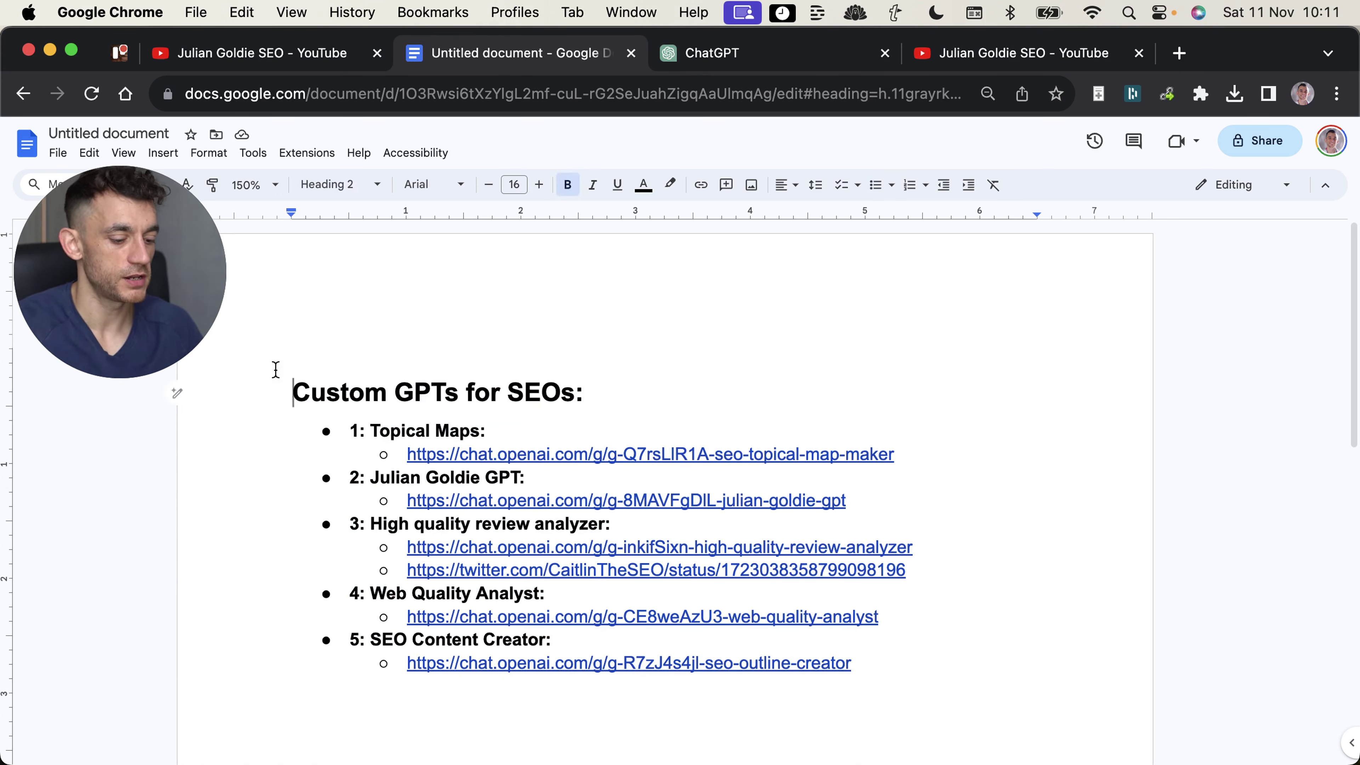
{"action": "type", "text": "5"}
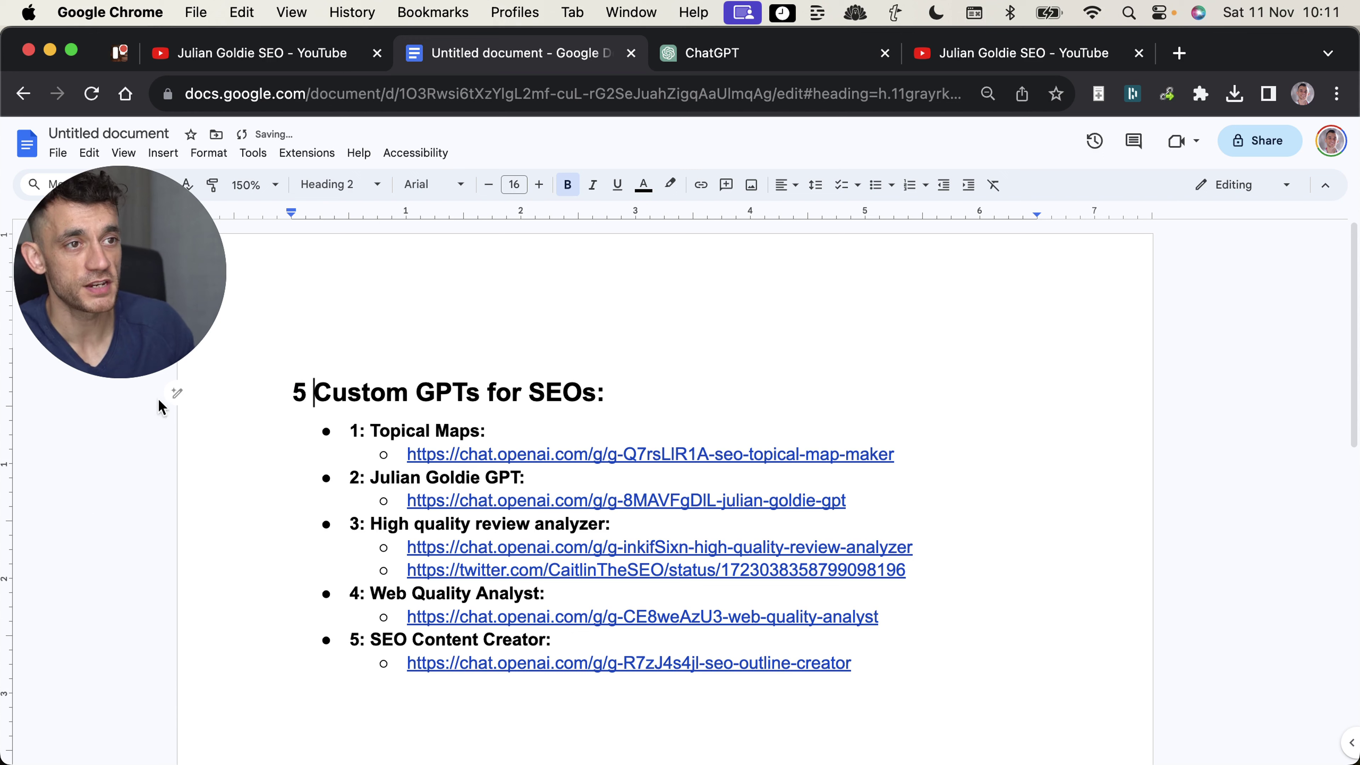
{"action": "left_click_drag", "start_coordinate": [305, 389], "coordinate": [455, 399]}
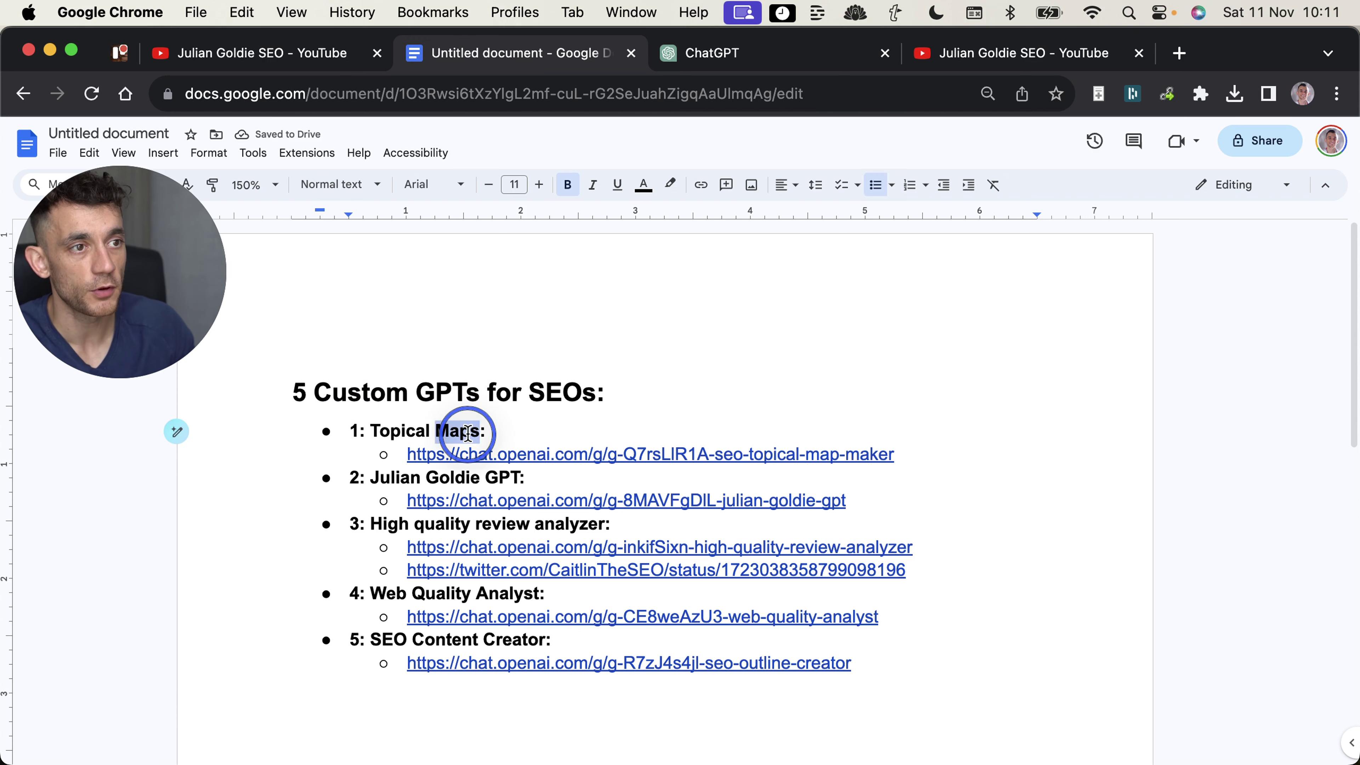
Review list items 1–4 and select the word 'Content' in item 5 for replacement
{"action": "triple_click", "coordinate": [449, 431]}
{"action": "left_click", "coordinate": [462, 470]}
{"action": "triple_click", "coordinate": [463, 476]}
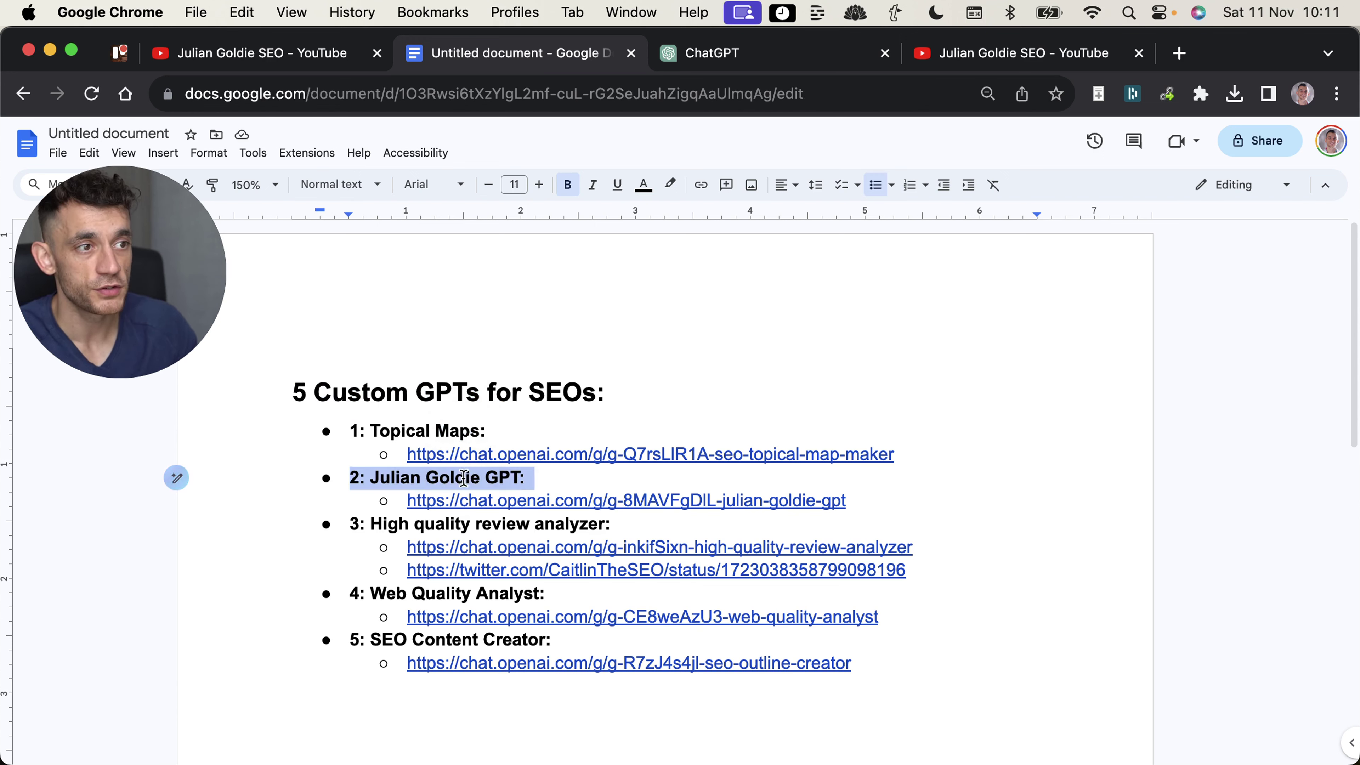
{"action": "triple_click", "coordinate": [444, 522]}
{"action": "left_click", "coordinate": [515, 589]}
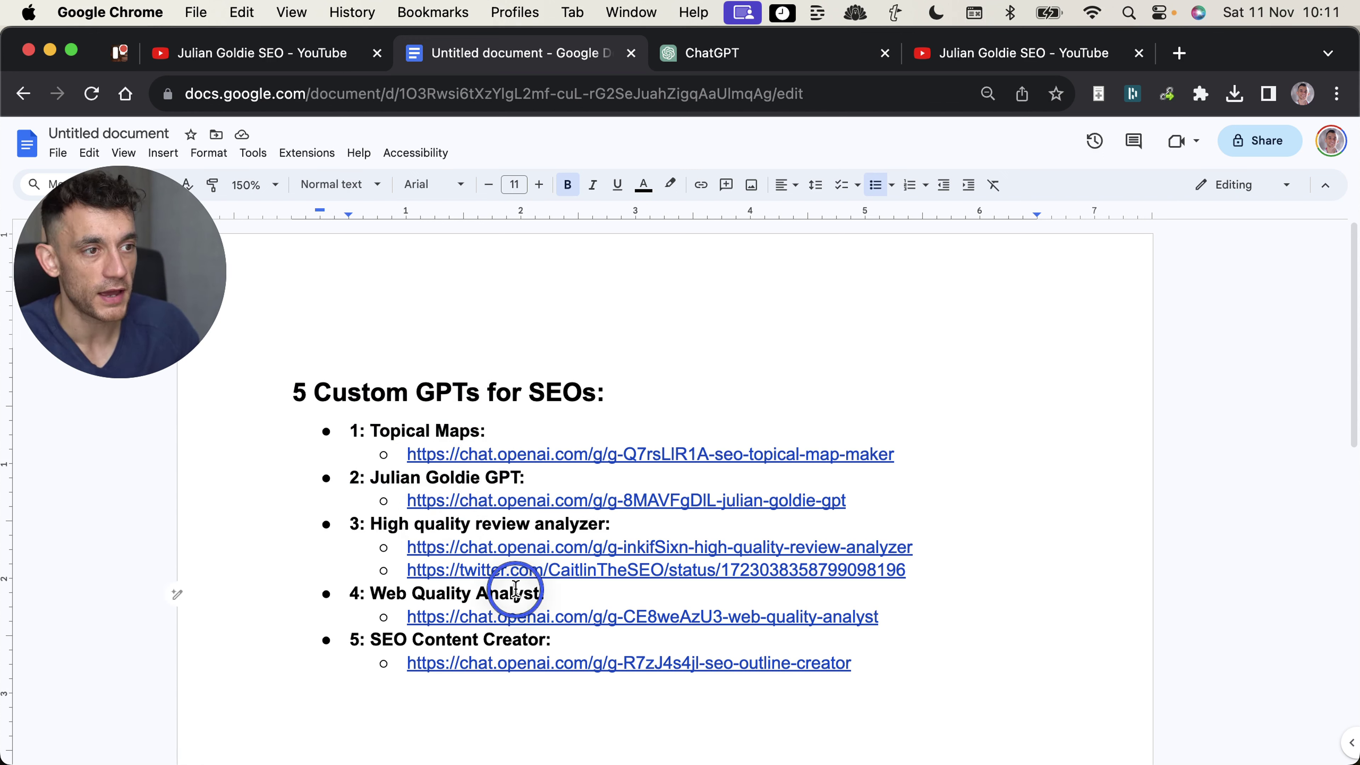
{"action": "triple_click", "coordinate": [515, 590]}
{"action": "double_click", "coordinate": [470, 641]}
Type 'Outline' to rename item 5 to 'SEO Outline Creator'
{"action": "type", "text": "Outline"}
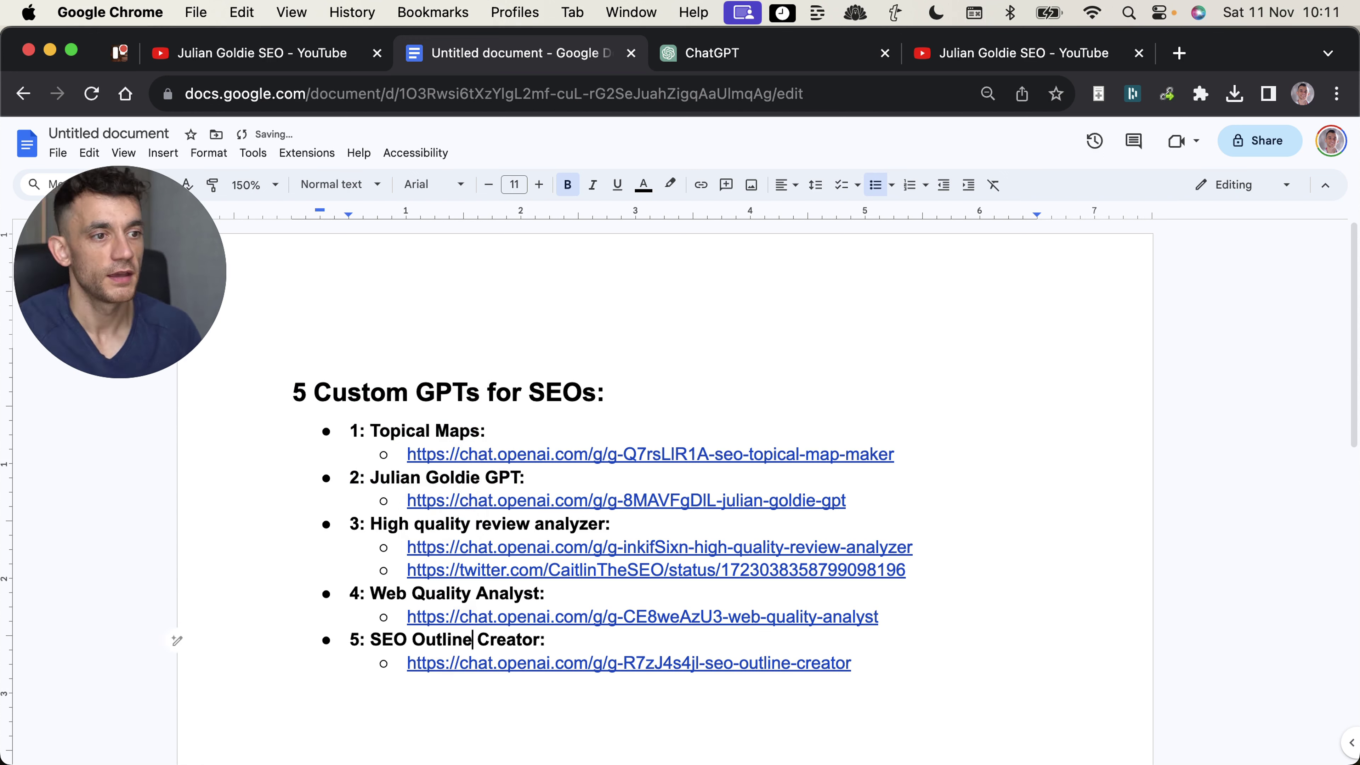
{"action": "left_click", "coordinate": [978, 53]}
{"action": "right_click", "coordinate": [978, 52]}
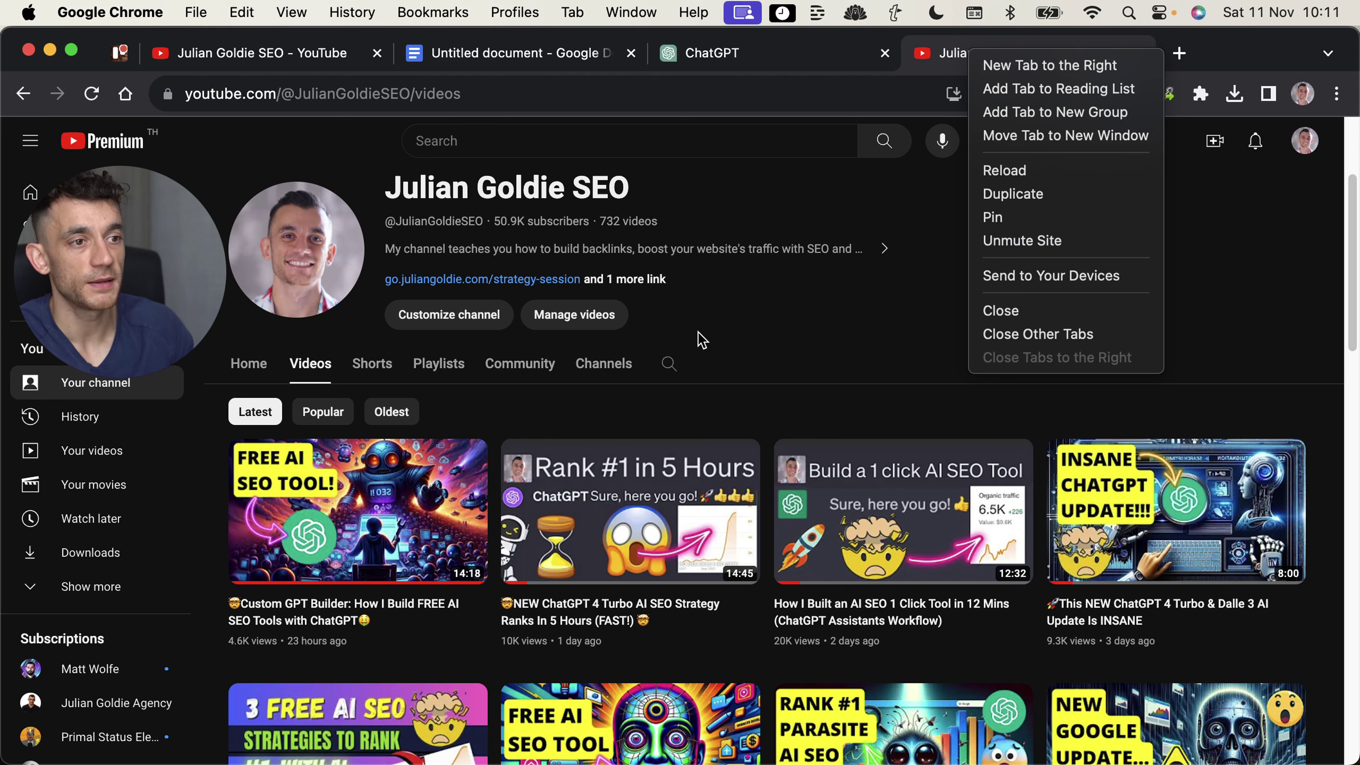
{"action": "key", "text": "Escape"}
Open the Custom GPT Builder video, zoom into the comments, and expand replies to the Playground question
{"action": "left_click", "coordinate": [358, 616]}
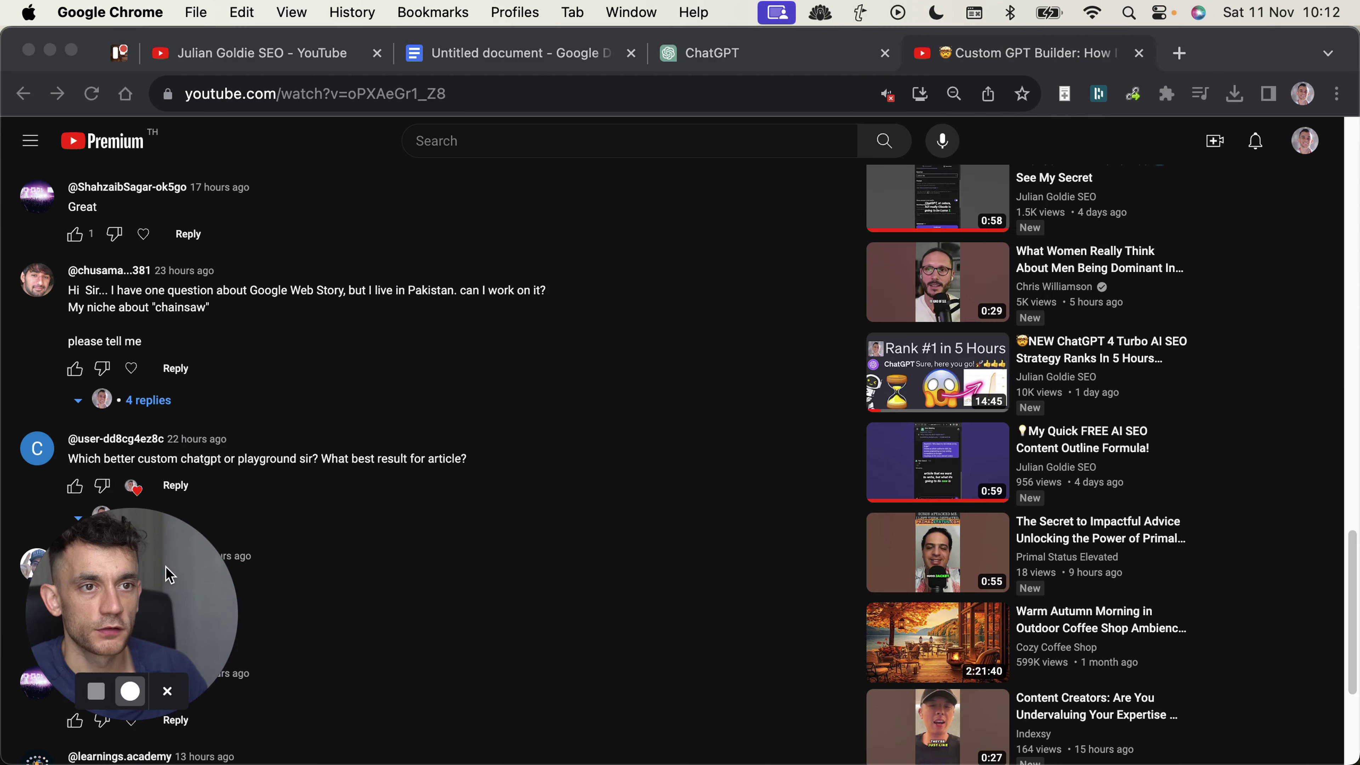
{"action": "scroll", "coordinate": [410, 520], "scroll_direction": "down", "scroll_amount": 2}
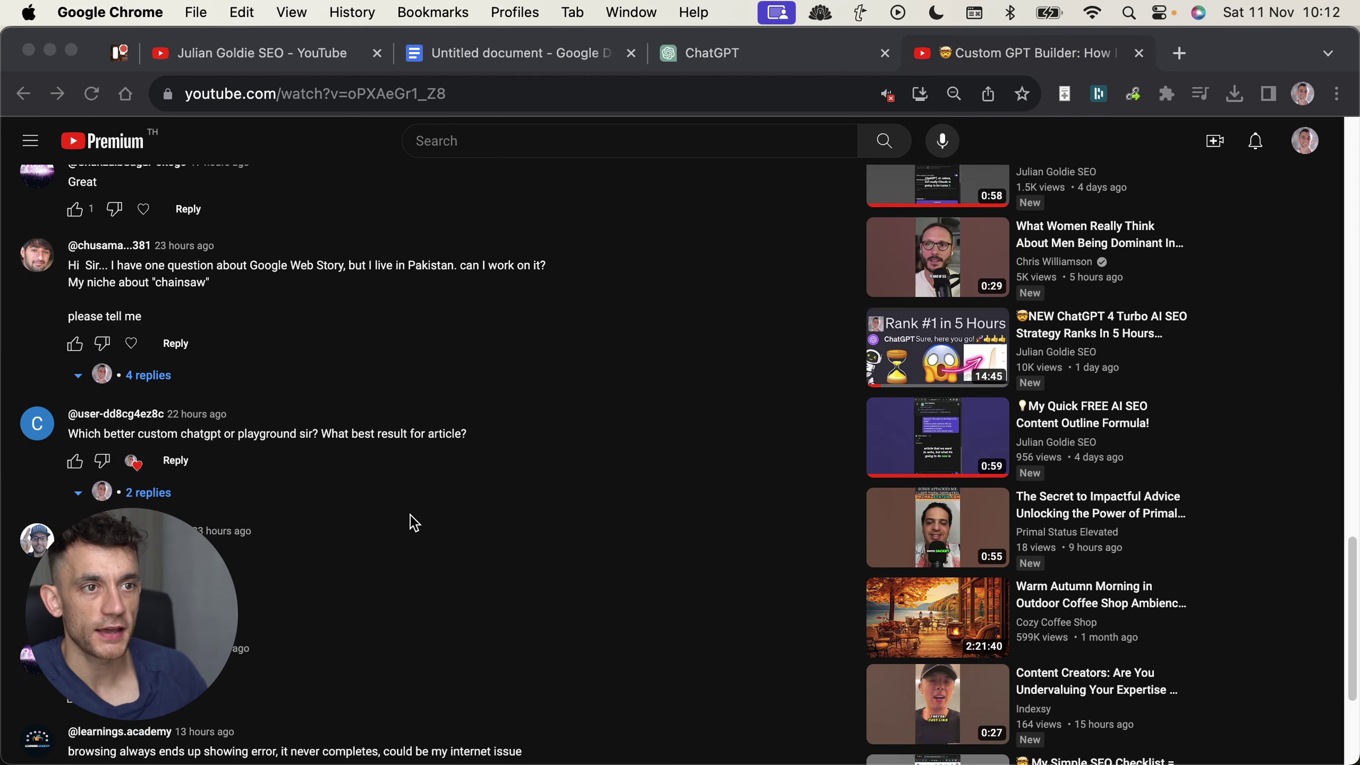
{"action": "key", "text": "super+equal"}
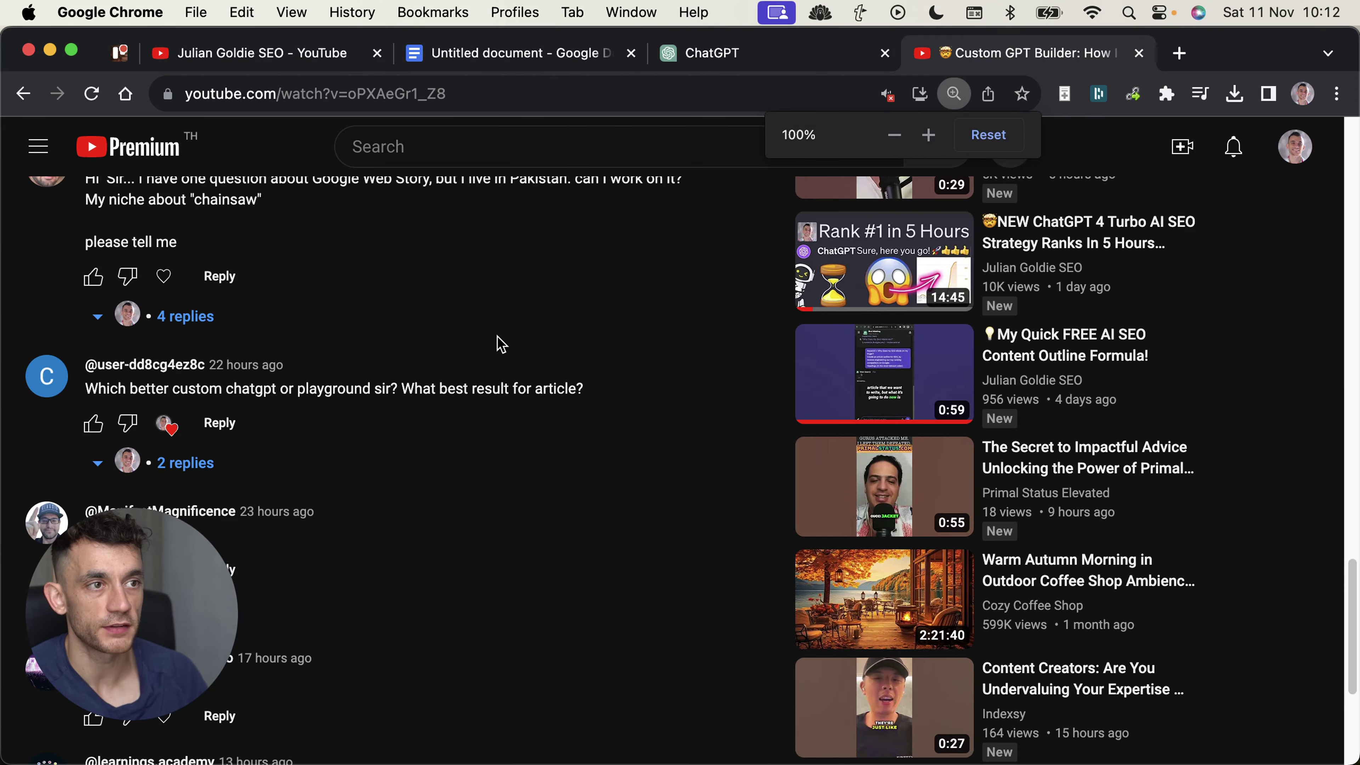
{"action": "key", "text": "super+equal"}
{"action": "triple_click", "coordinate": [260, 261]}
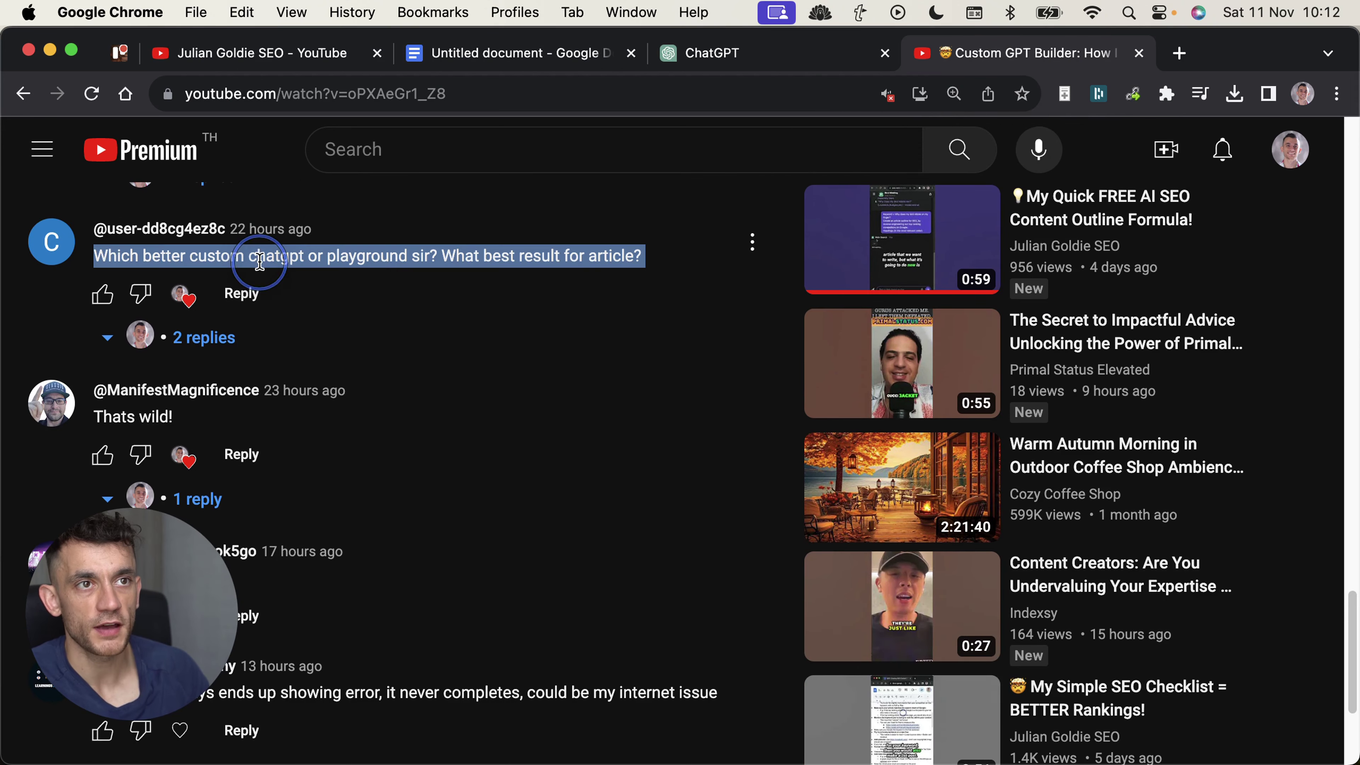
{"action": "left_click", "coordinate": [164, 261], "text": "shift"}
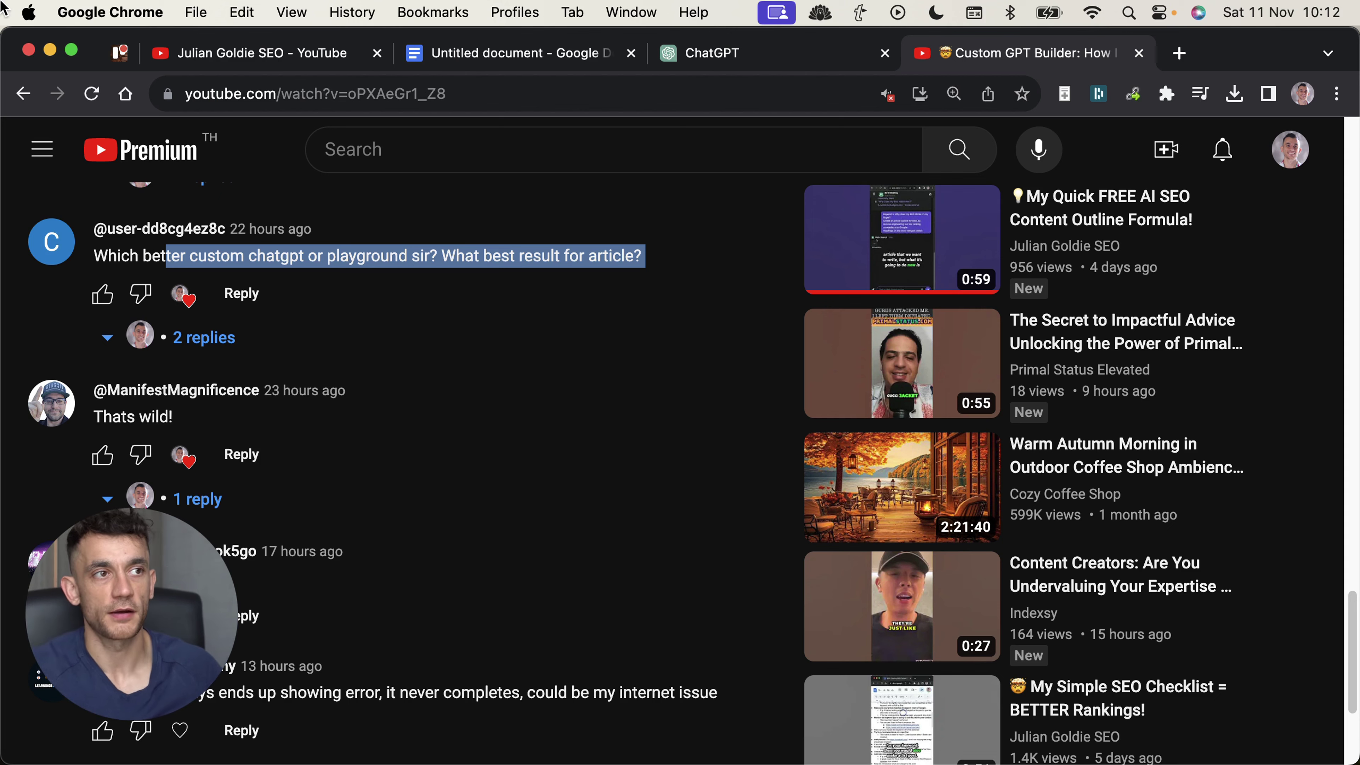
{"action": "left_click", "coordinate": [198, 337]}
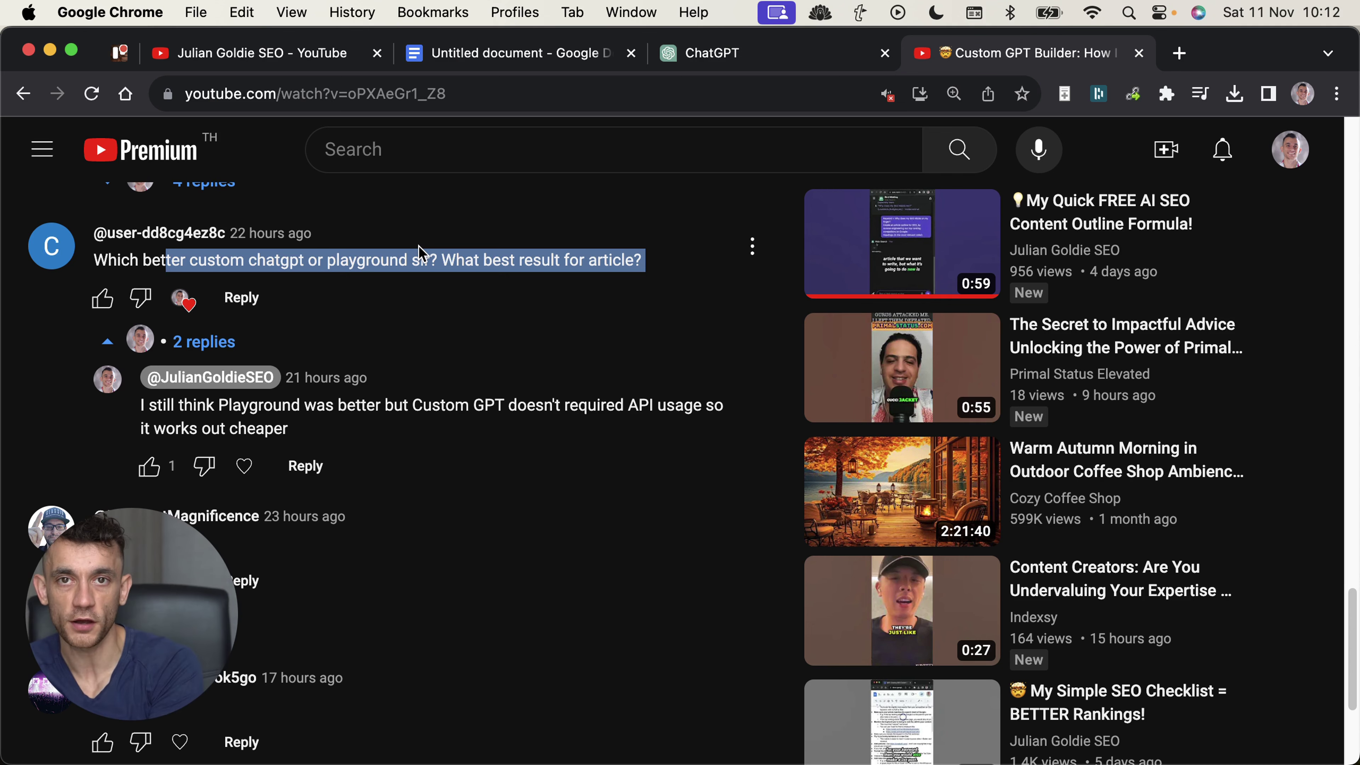
Go back to the GPT editor and review the SEO Outline Creator's Instructions
{"action": "key", "text": "ctrl+shift+Tab"}
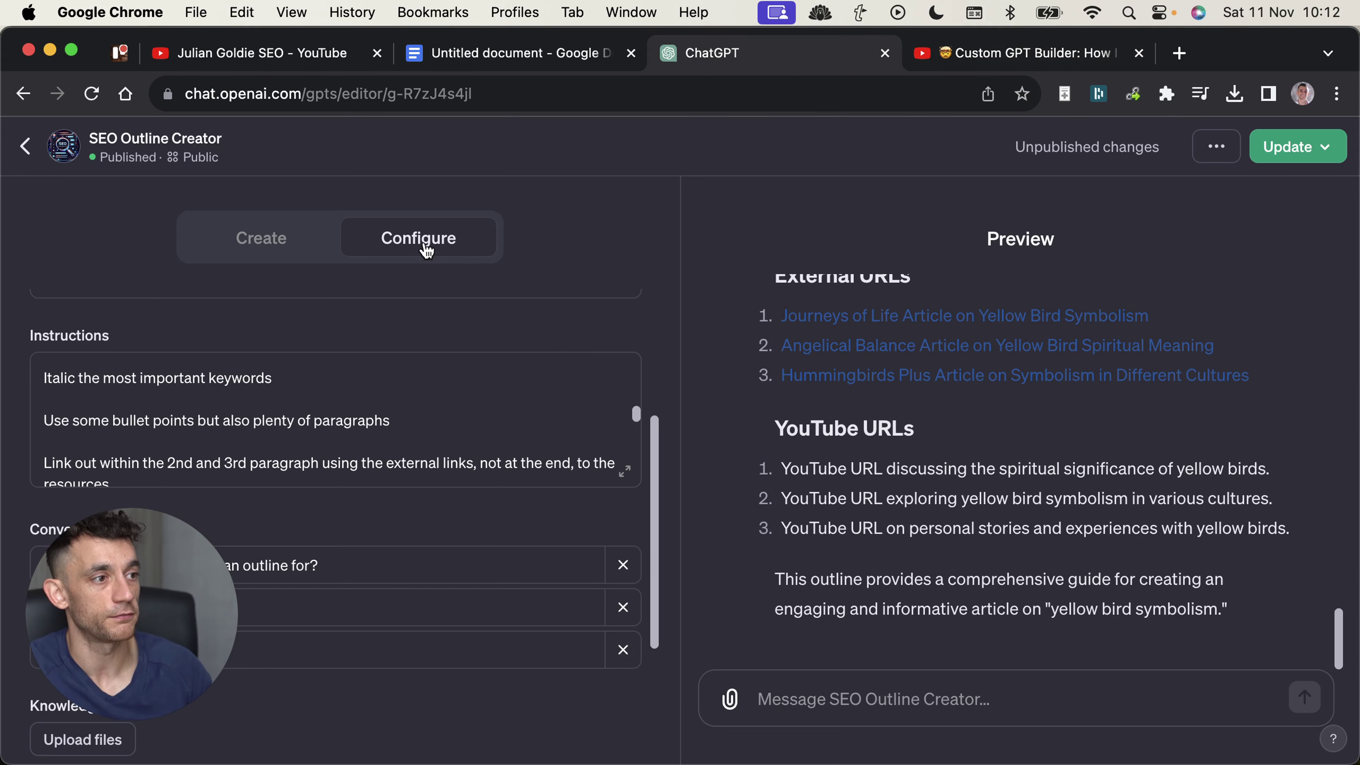
{"action": "scroll", "coordinate": [1111, 450], "scroll_direction": "up", "scroll_amount": 8}
{"action": "scroll", "coordinate": [875, 492], "scroll_direction": "up", "scroll_amount": 10}
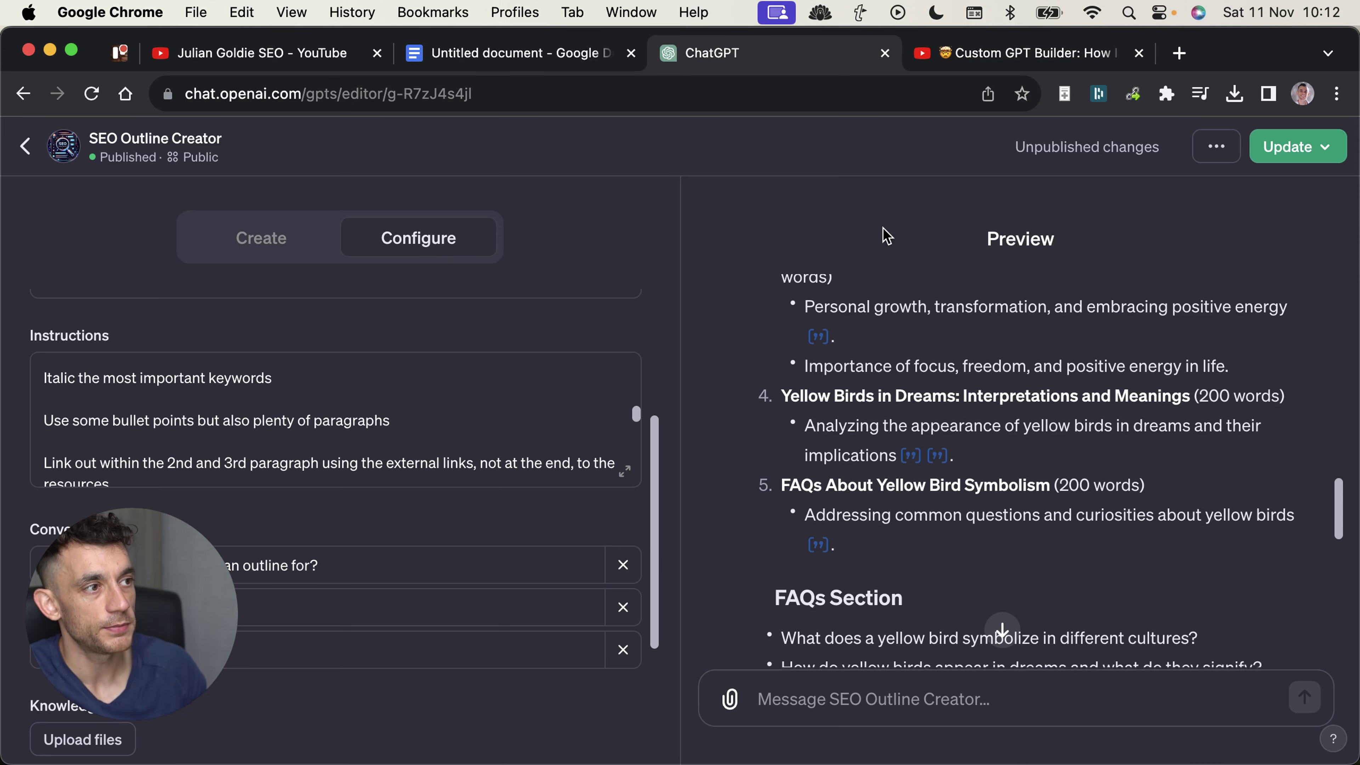
{"action": "scroll", "coordinate": [905, 305], "scroll_direction": "up", "scroll_amount": 5}
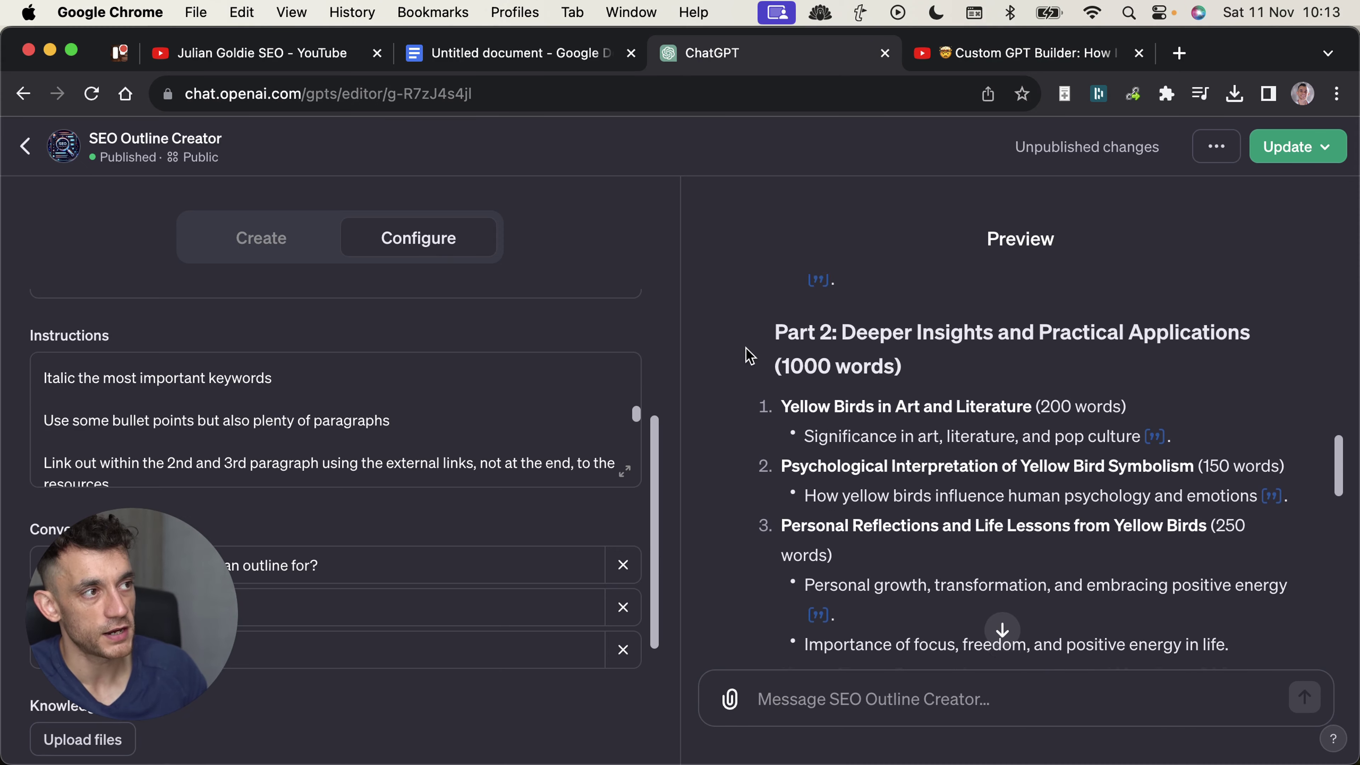
{"action": "key", "text": "ctrl+Tab"}
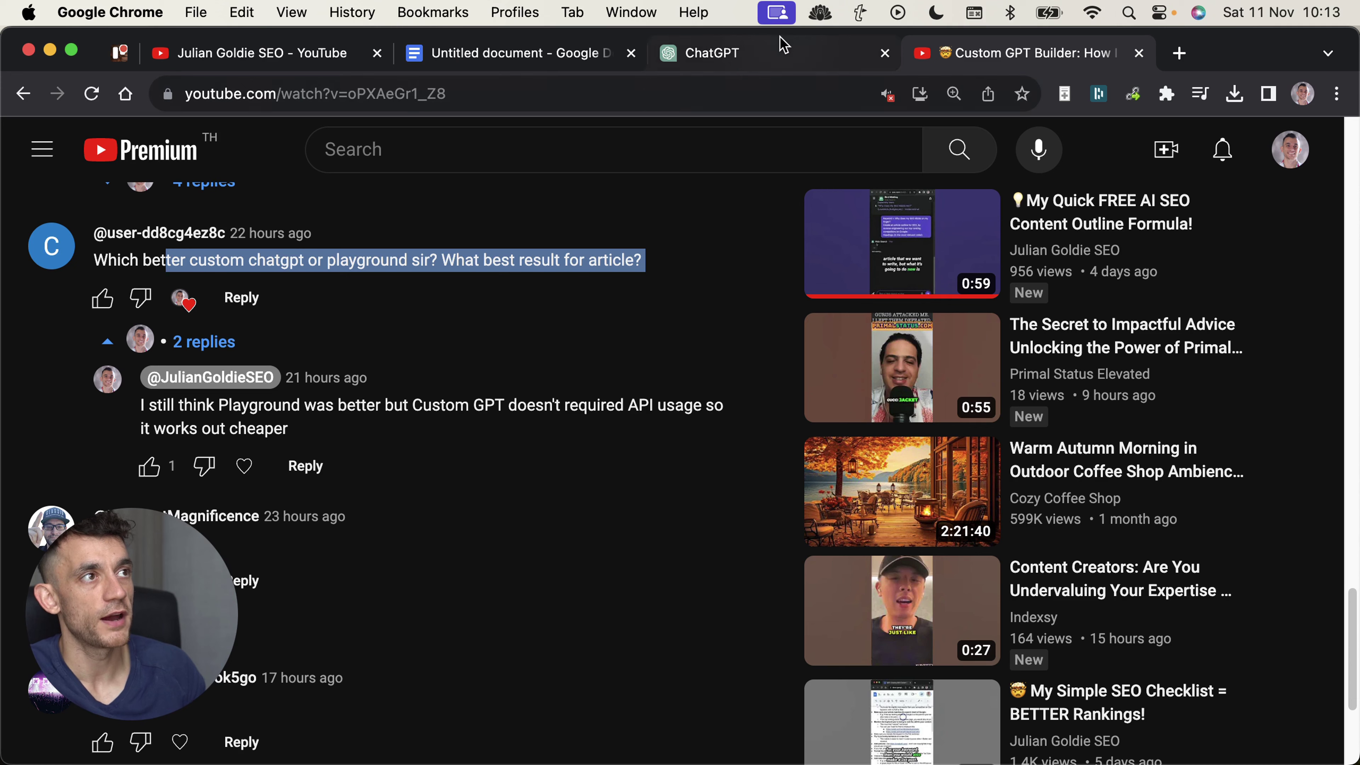
{"action": "left_click", "coordinate": [769, 58]}
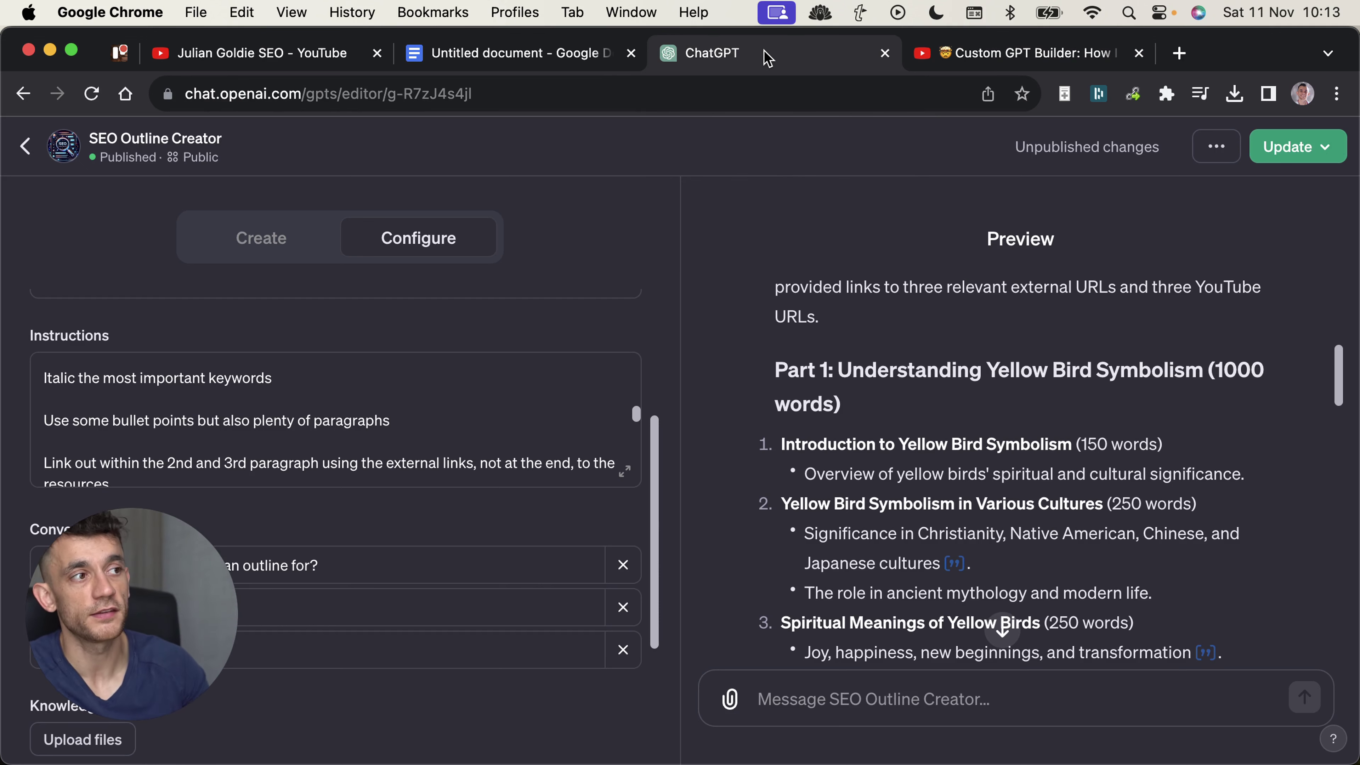
{"action": "scroll", "coordinate": [1066, 316], "scroll_direction": "down", "scroll_amount": 15}
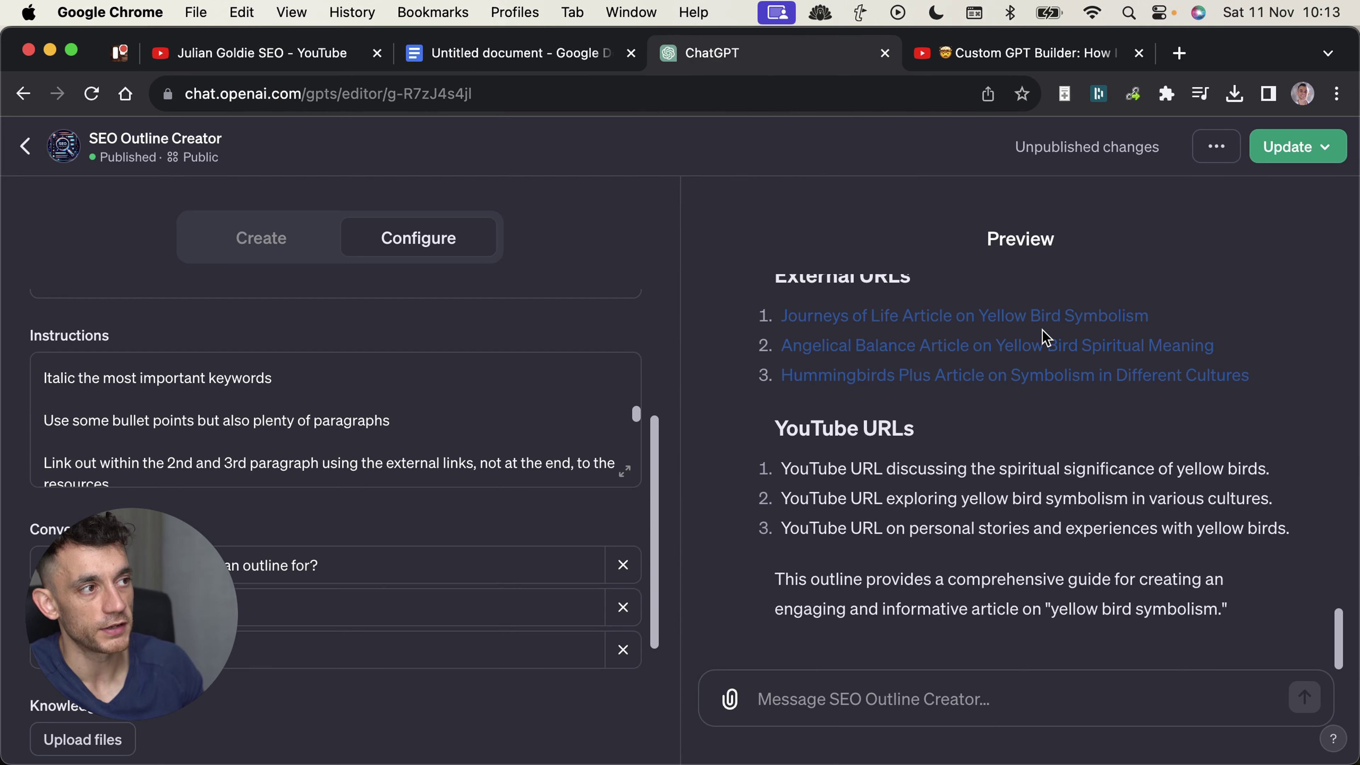
{"action": "scroll", "coordinate": [1036, 327], "scroll_direction": "down", "scroll_amount": 1}
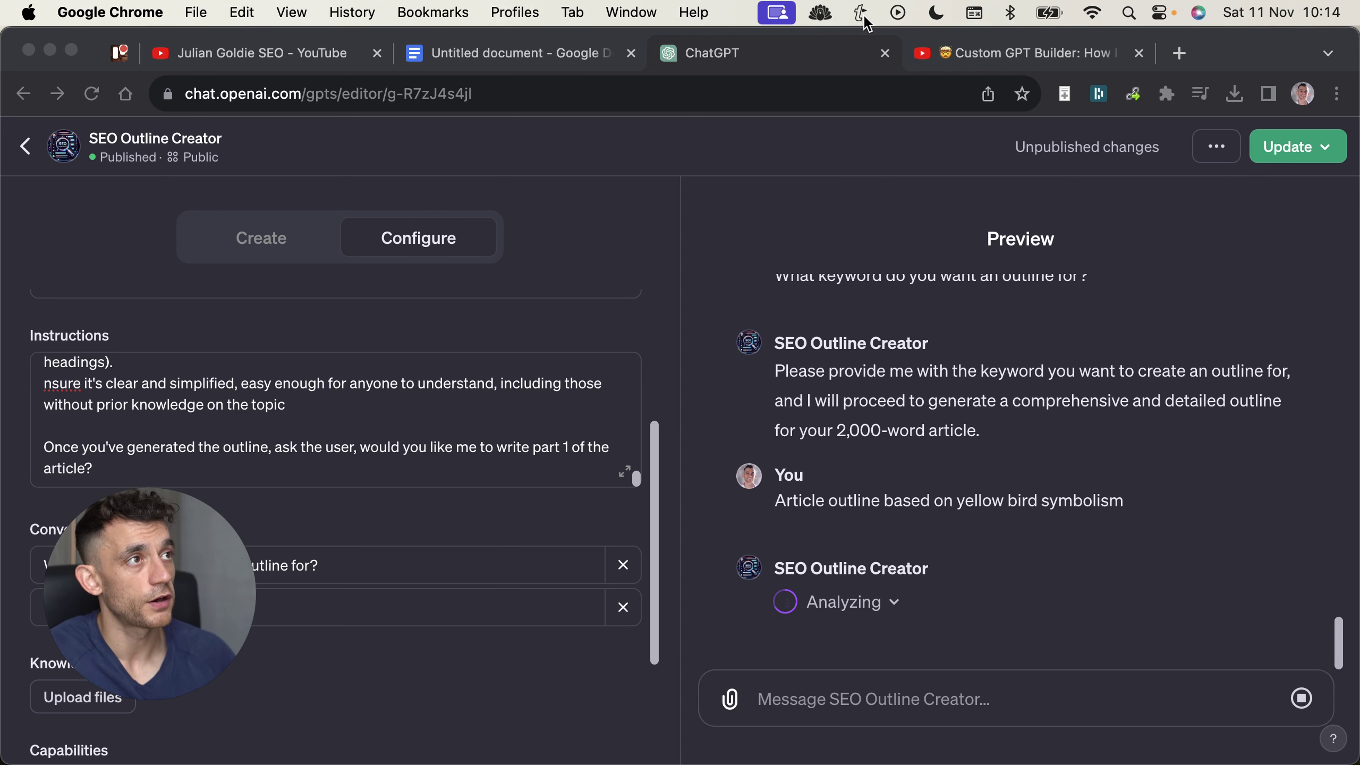
Return to the video comments and select the one saying browsing always ends in an error
{"action": "left_click", "coordinate": [852, 51]}
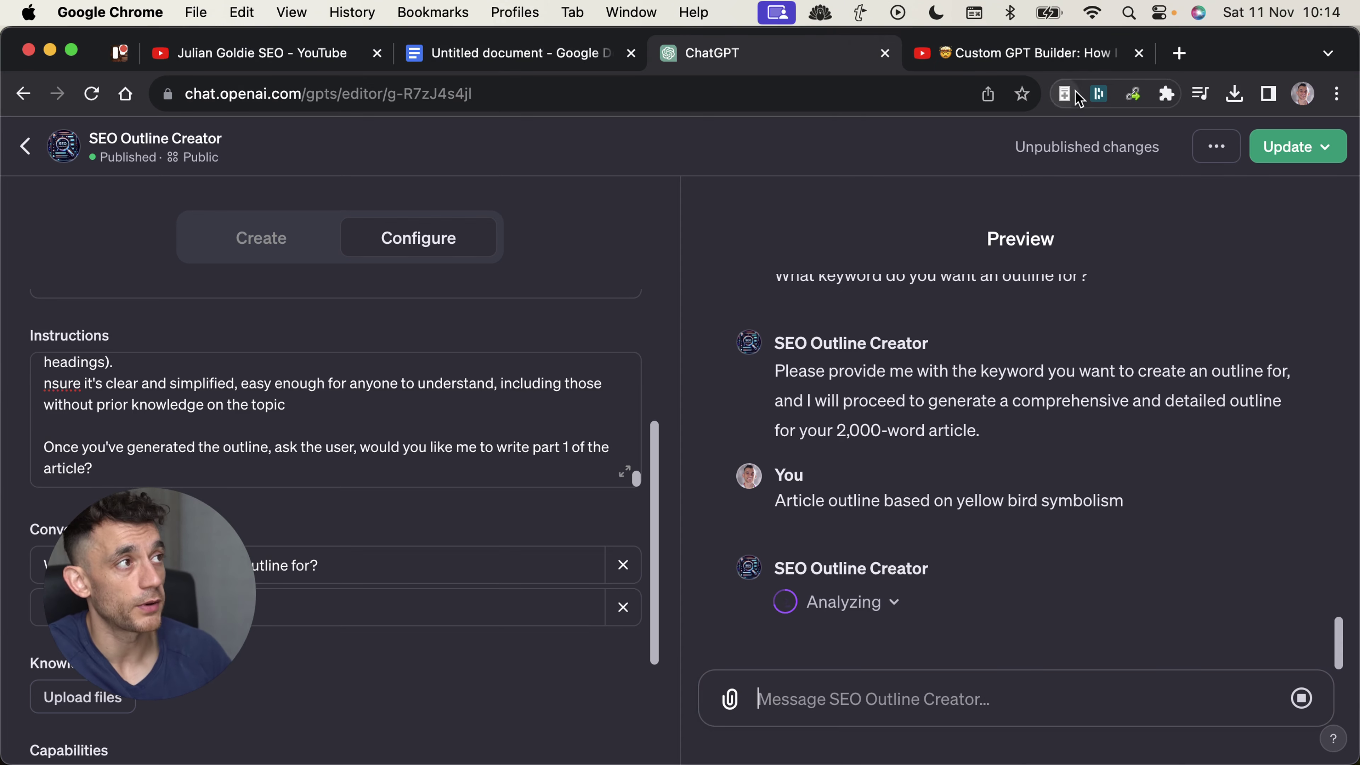
{"action": "left_click", "coordinate": [1050, 53]}
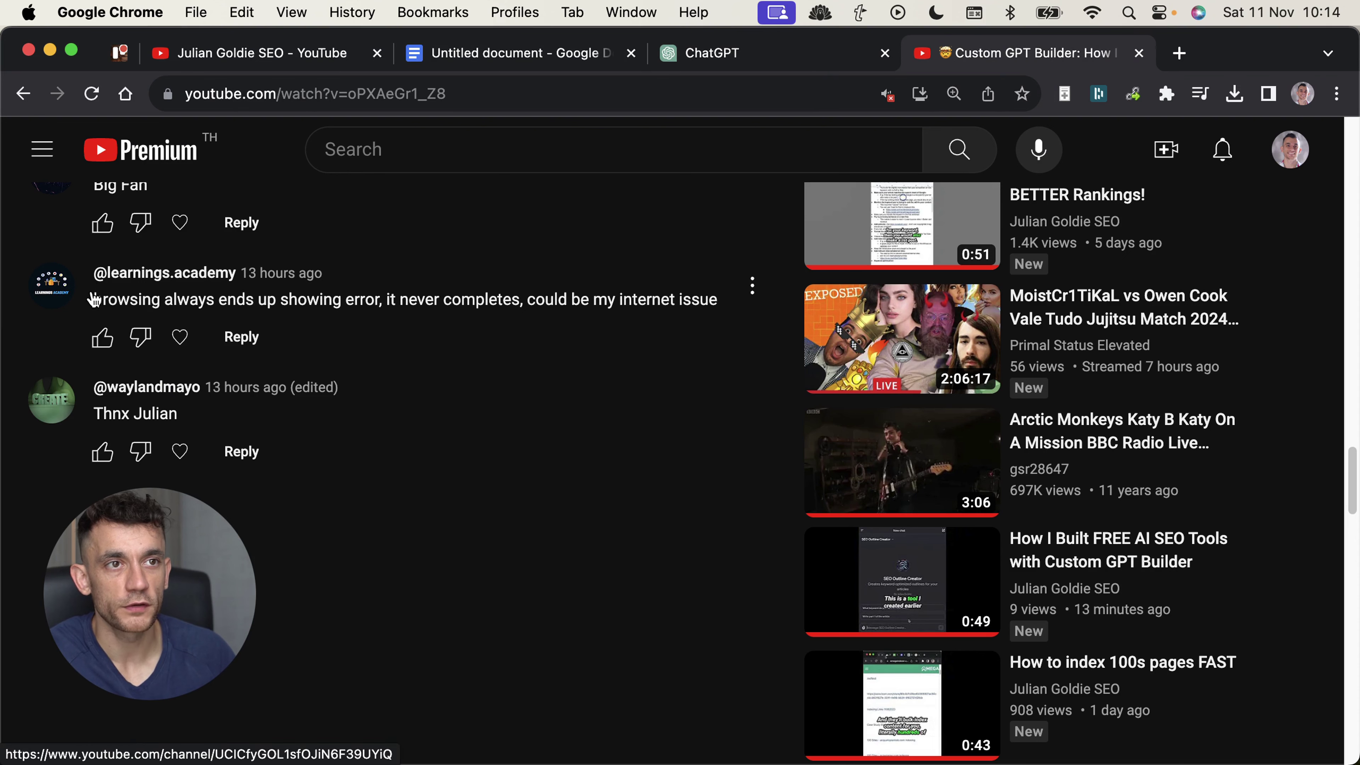
{"action": "left_click", "coordinate": [387, 314]}
{"action": "triple_click", "coordinate": [387, 314]}
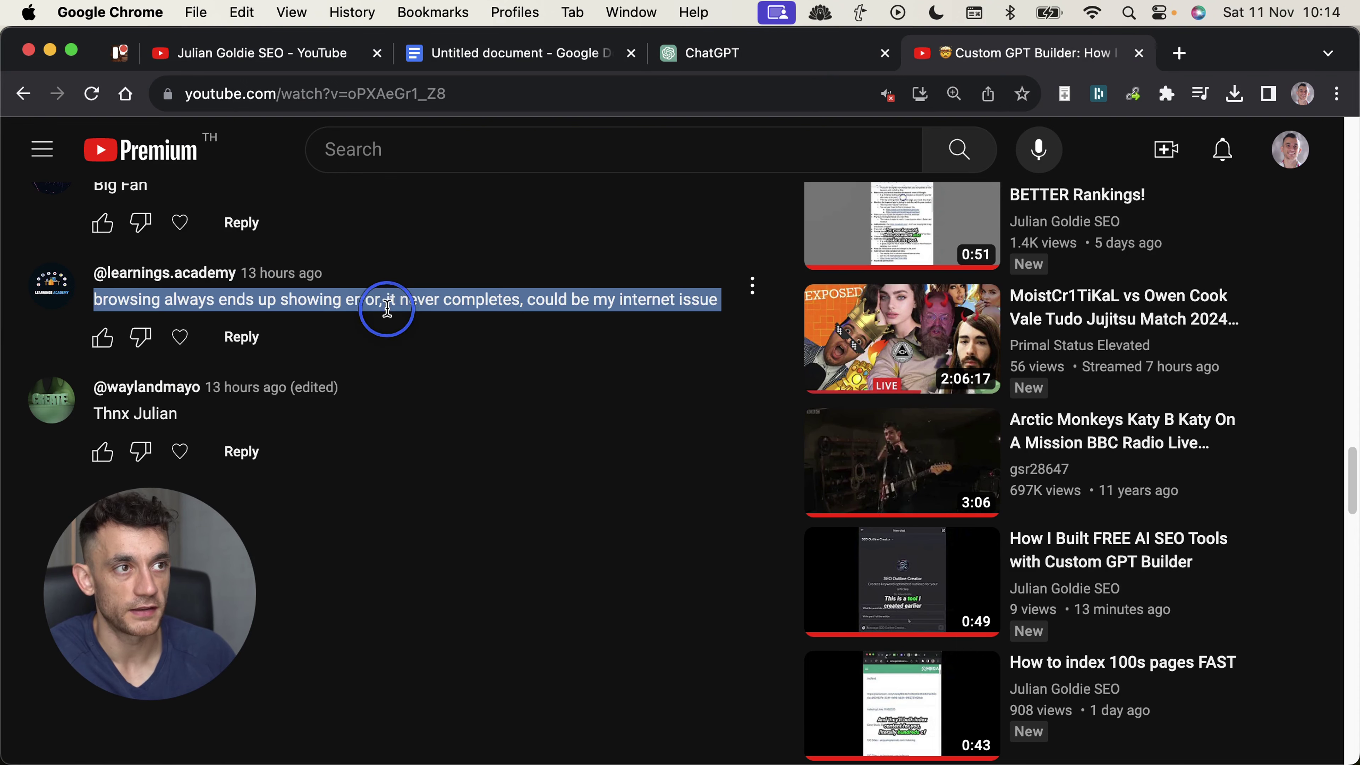
Back in the GPT editor, check the analyzing step's code and scroll through the outline
{"action": "left_click", "coordinate": [740, 59]}
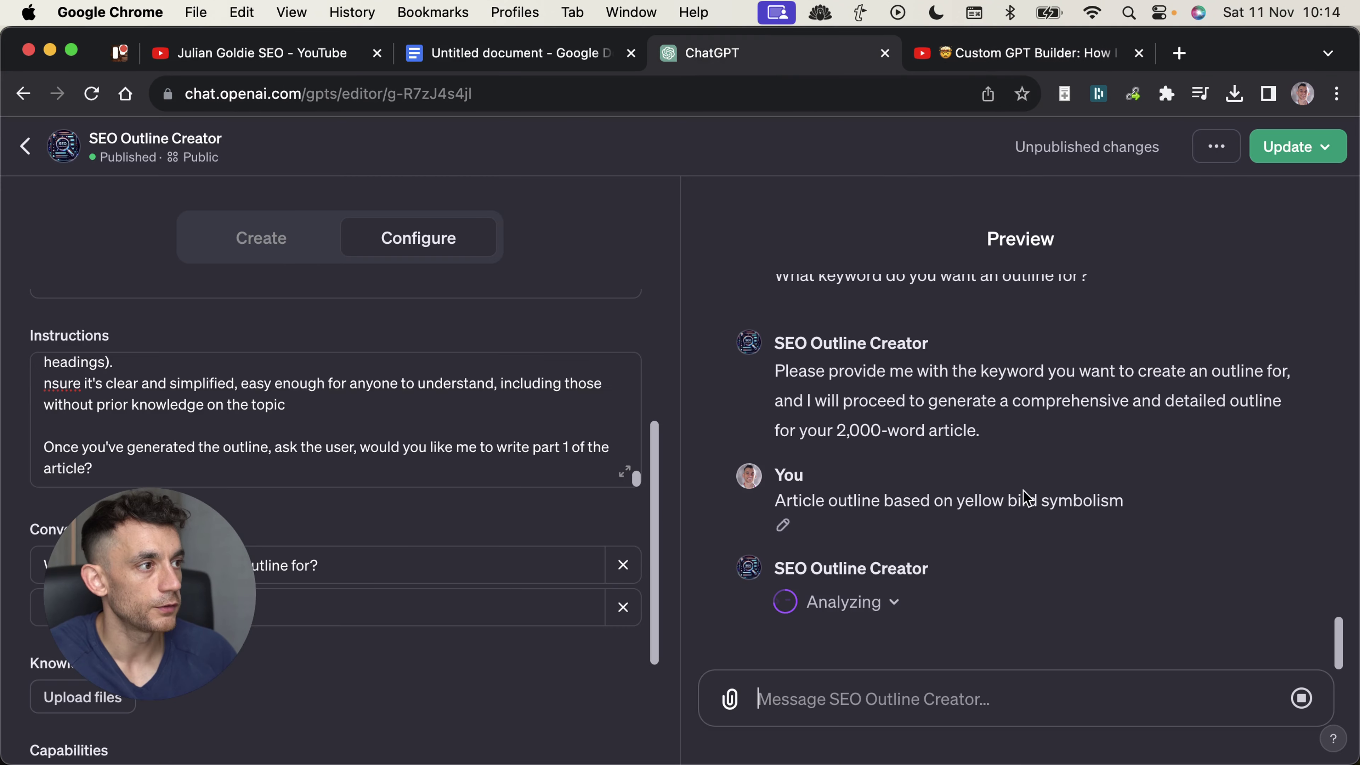
{"action": "left_click", "coordinate": [862, 607]}
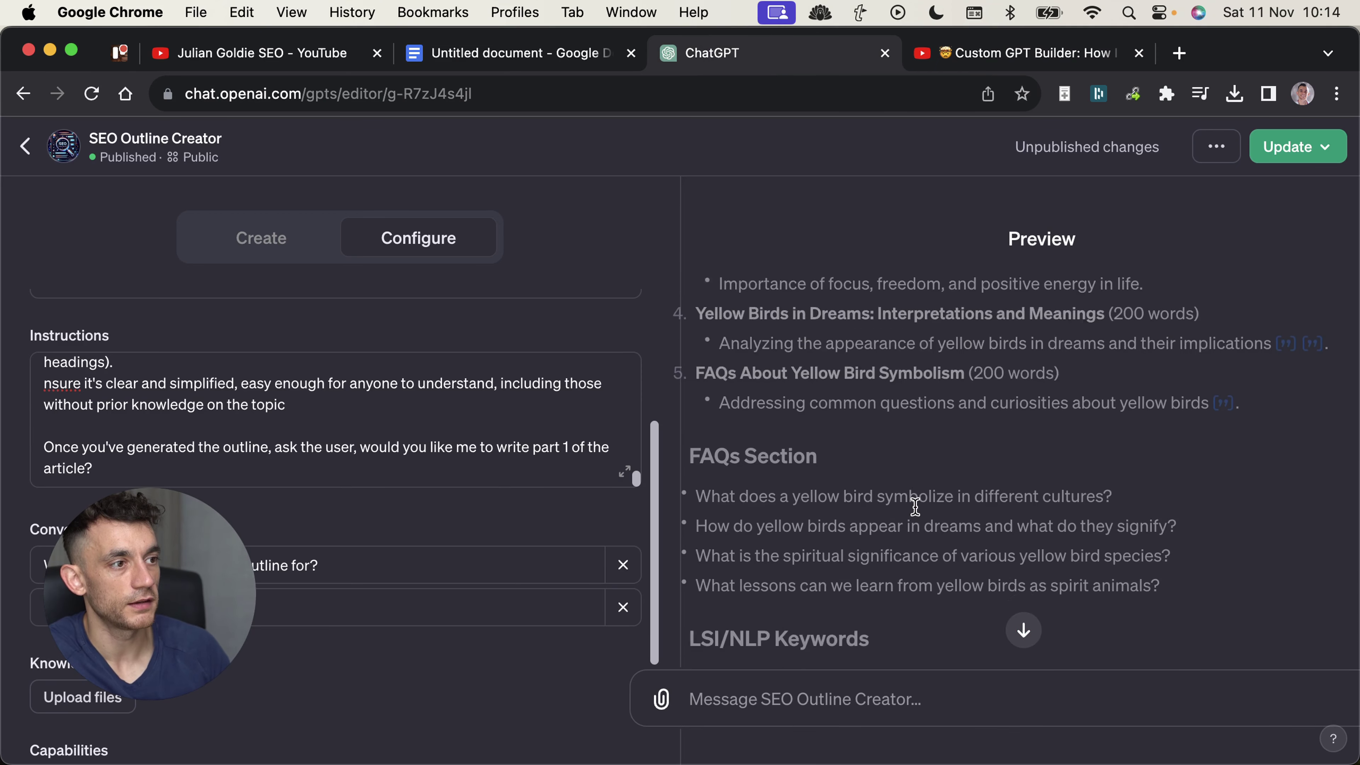
{"action": "left_click", "coordinate": [809, 431]}
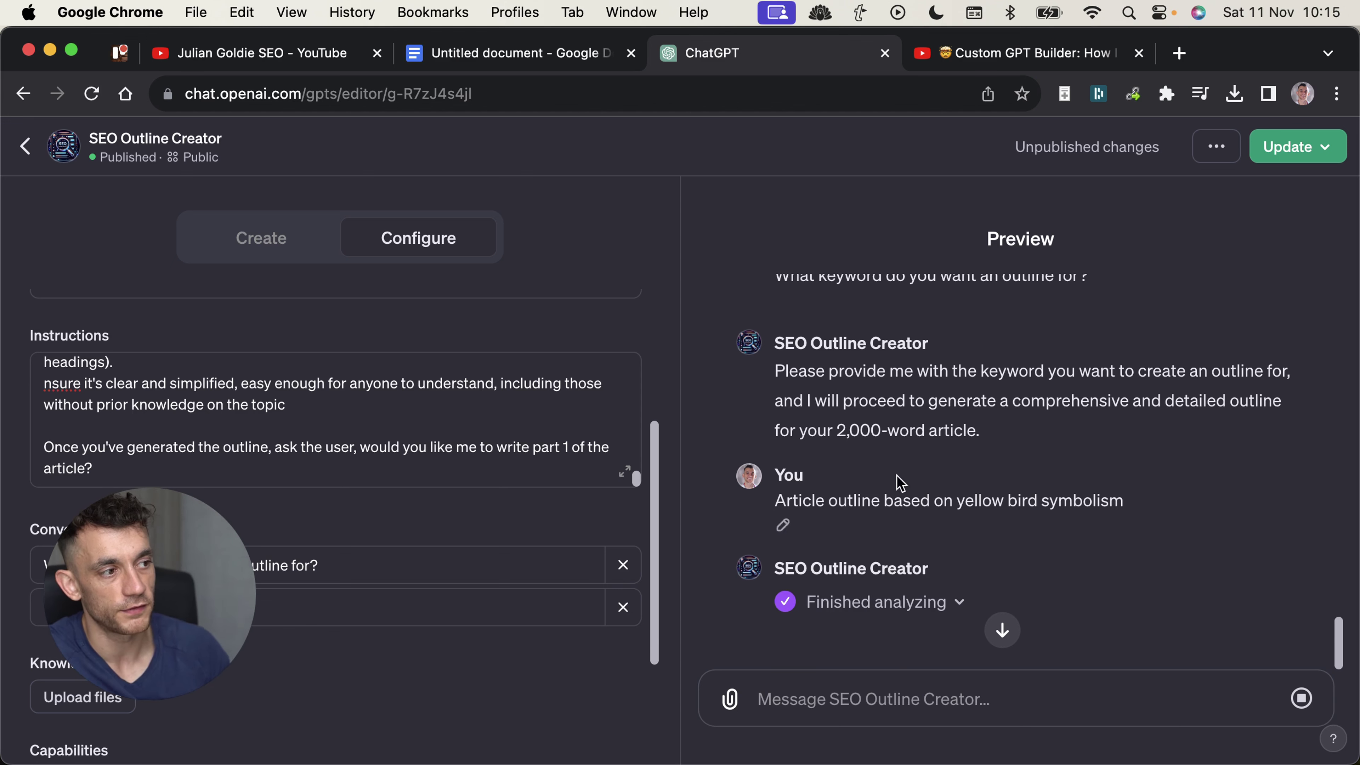
{"action": "scroll", "coordinate": [871, 664], "scroll_direction": "down", "scroll_amount": 3}
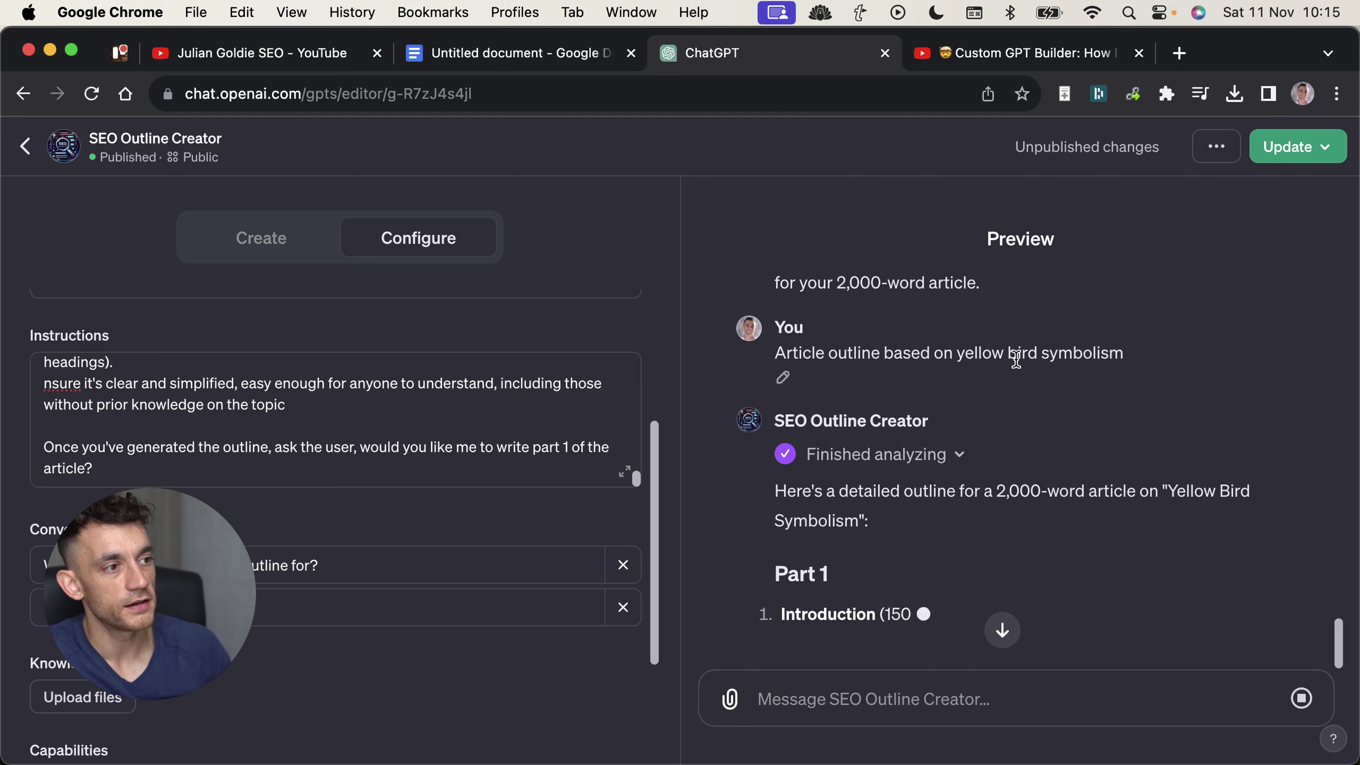
{"action": "scroll", "coordinate": [1018, 375], "scroll_direction": "down", "scroll_amount": 3}
{"action": "scroll", "coordinate": [973, 460], "scroll_direction": "down", "scroll_amount": 1}
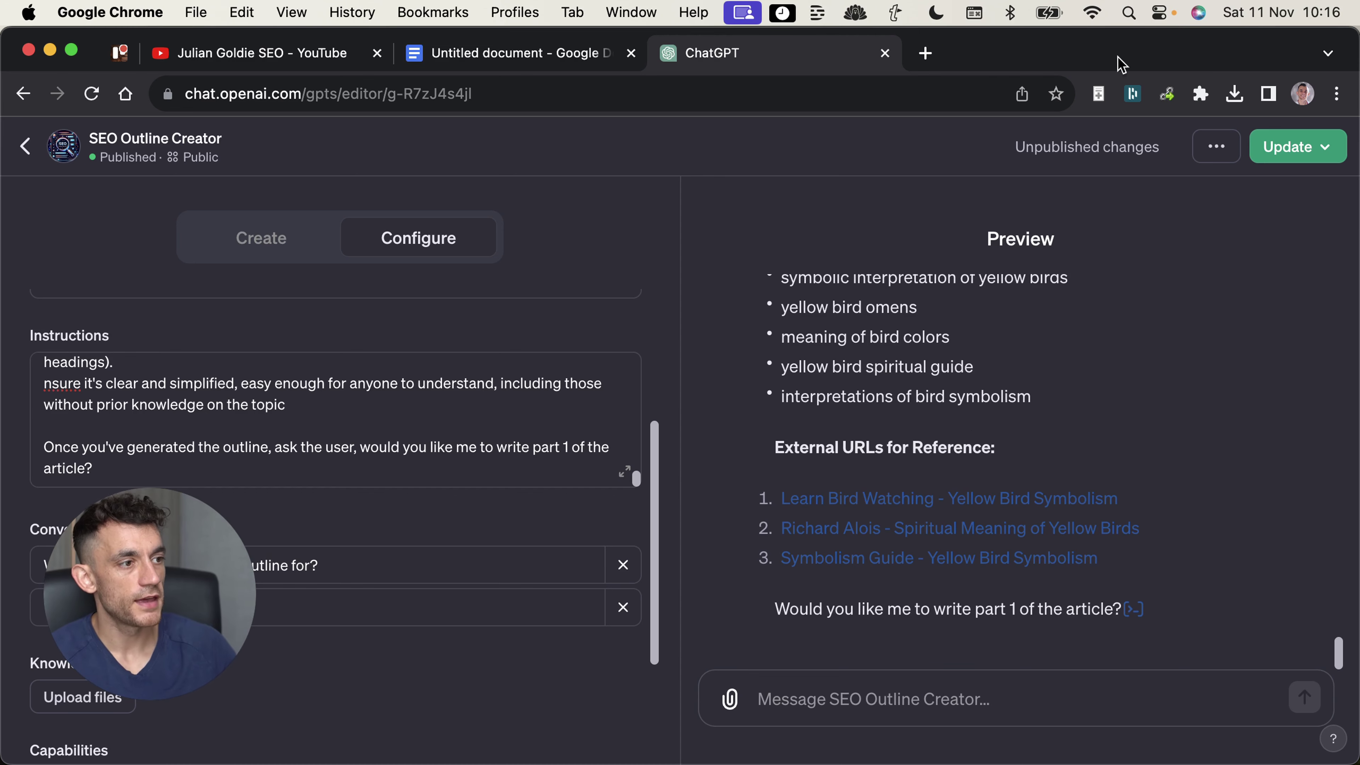
Reply 'Yes' to the closing question offering part 1 of the yellow bird symbolism article
{"action": "left_click_drag", "start_coordinate": [777, 608], "coordinate": [1200, 633]}
{"action": "scroll", "coordinate": [1128, 512], "scroll_direction": "up", "scroll_amount": 1}
{"action": "scroll", "coordinate": [990, 466], "scroll_direction": "up", "scroll_amount": 12}
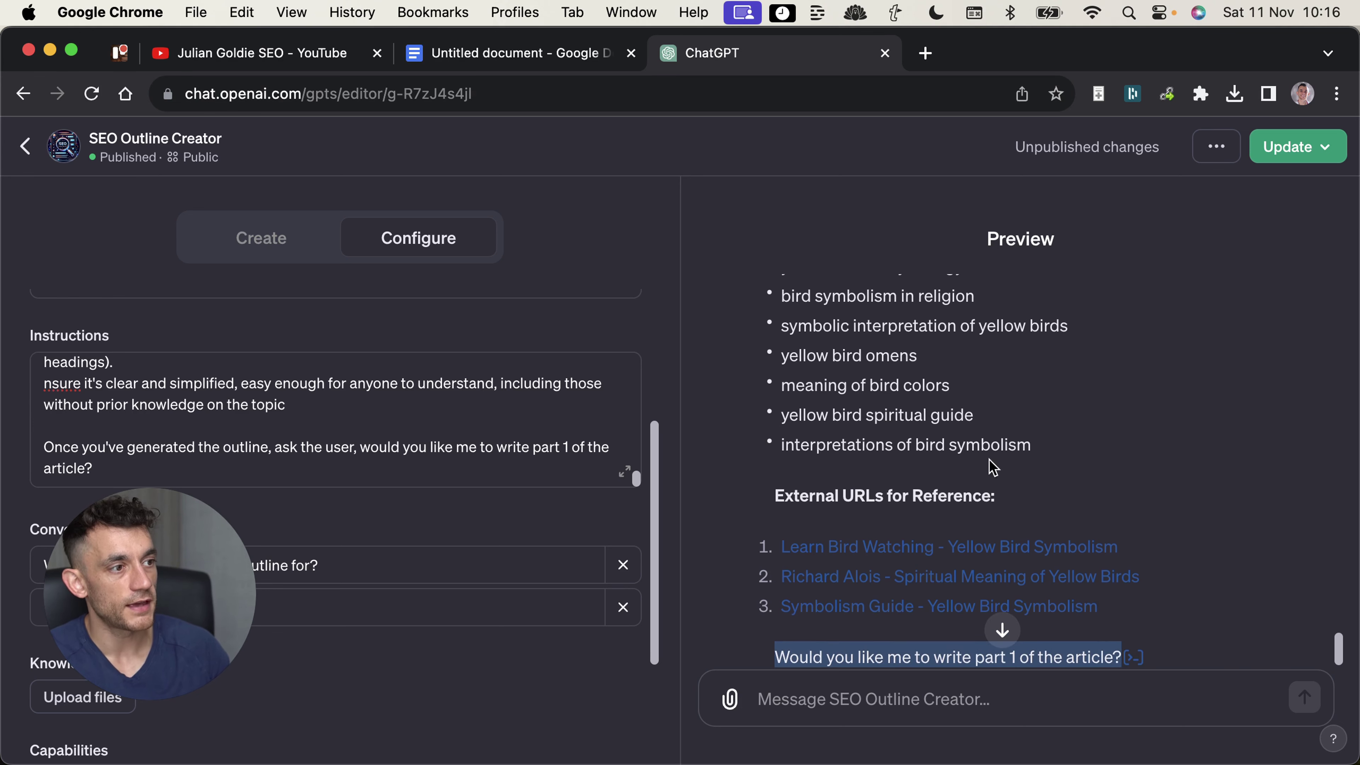
{"action": "scroll", "coordinate": [900, 512], "scroll_direction": "up", "scroll_amount": 4}
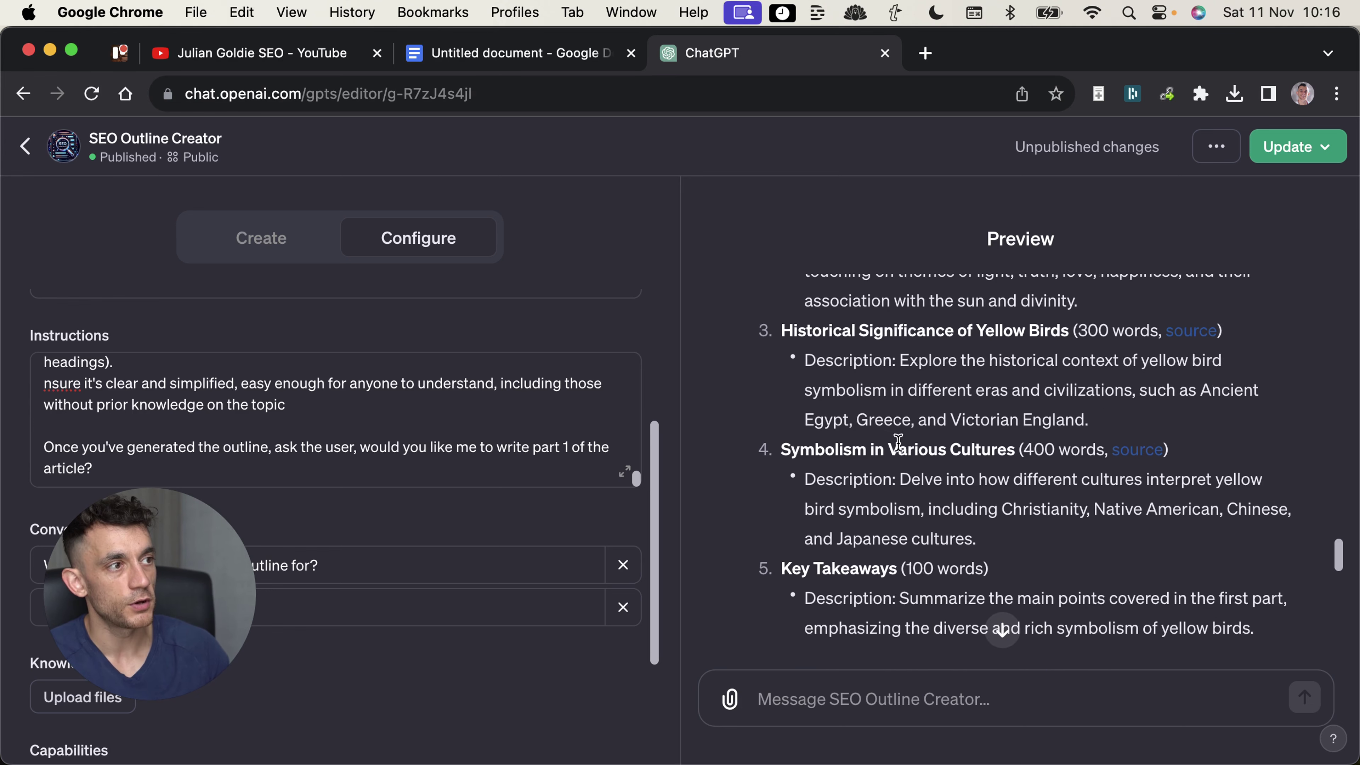
{"action": "scroll", "coordinate": [910, 472], "scroll_direction": "down", "scroll_amount": 15}
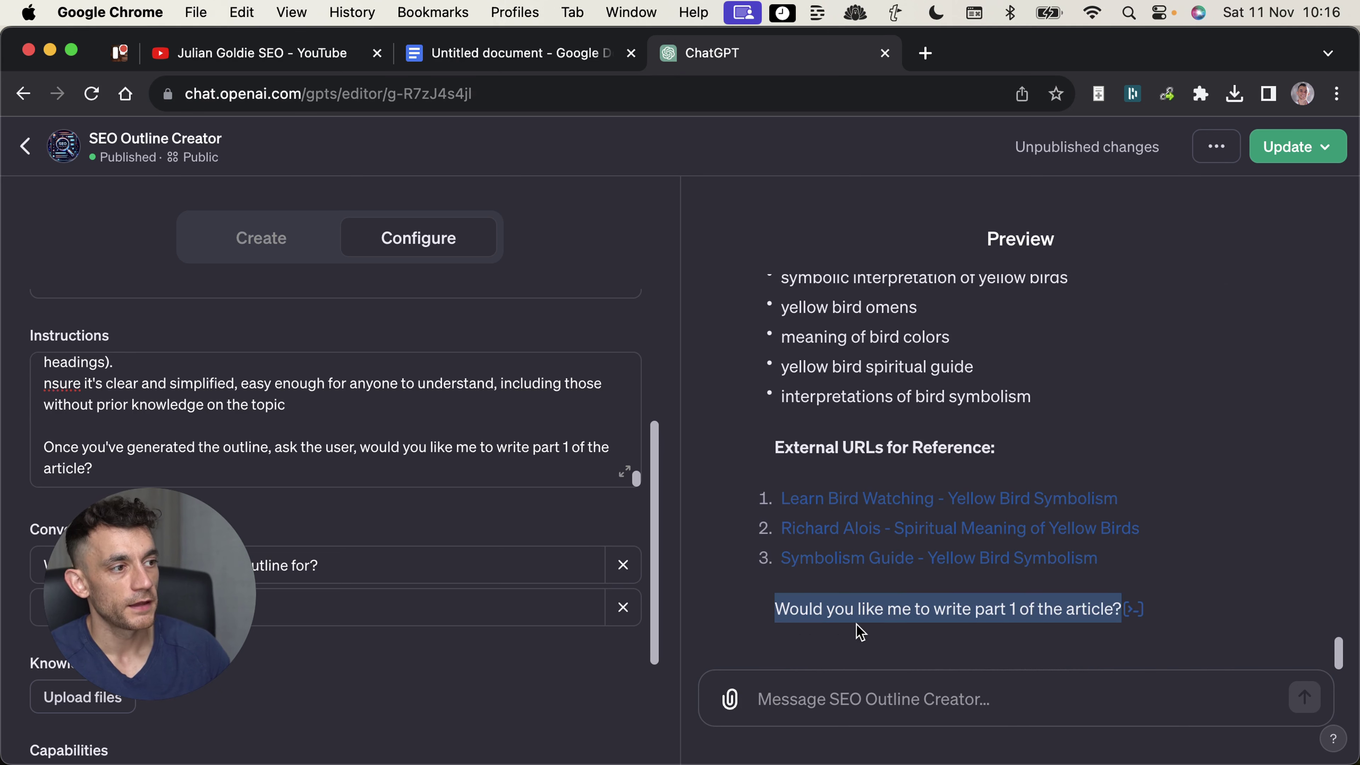
{"action": "left_click", "coordinate": [833, 672]}
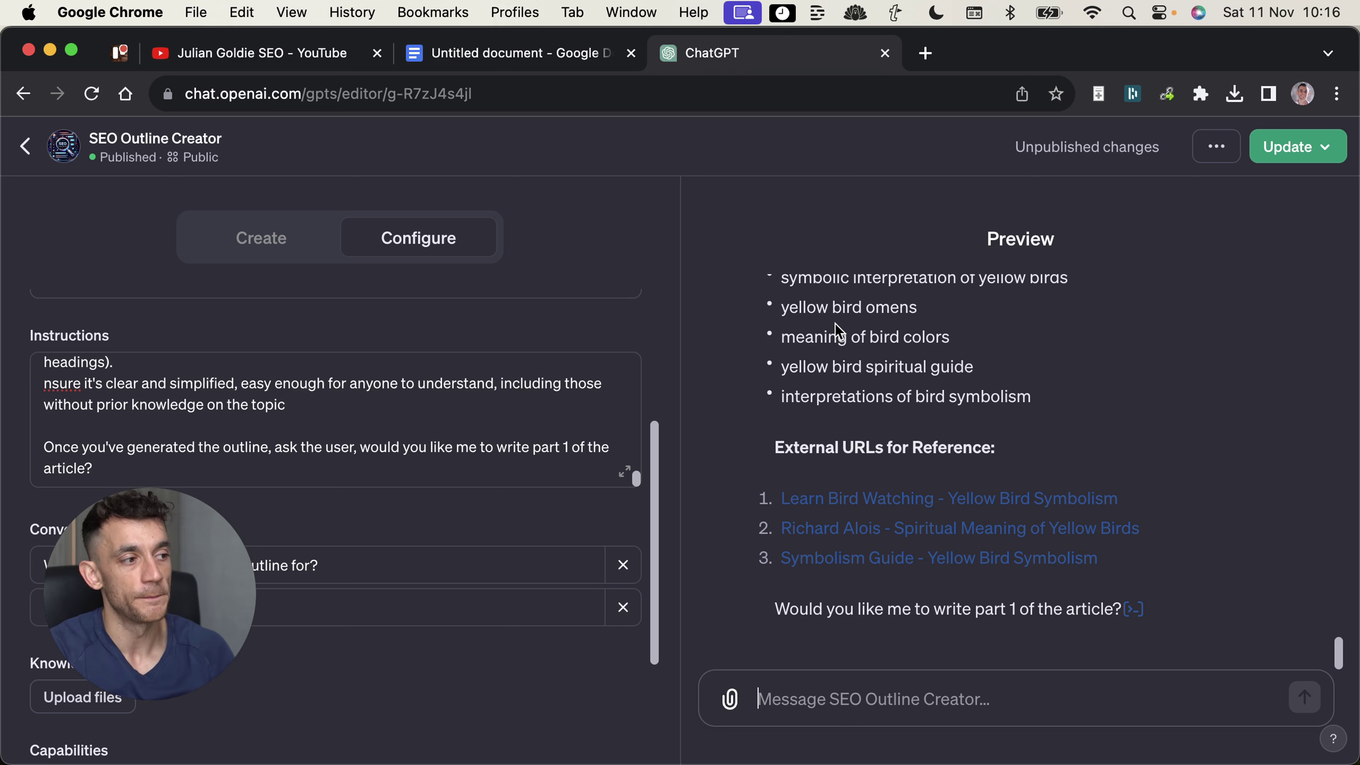
{"action": "type", "text": "Yes"}
{"action": "key", "text": "Return"}
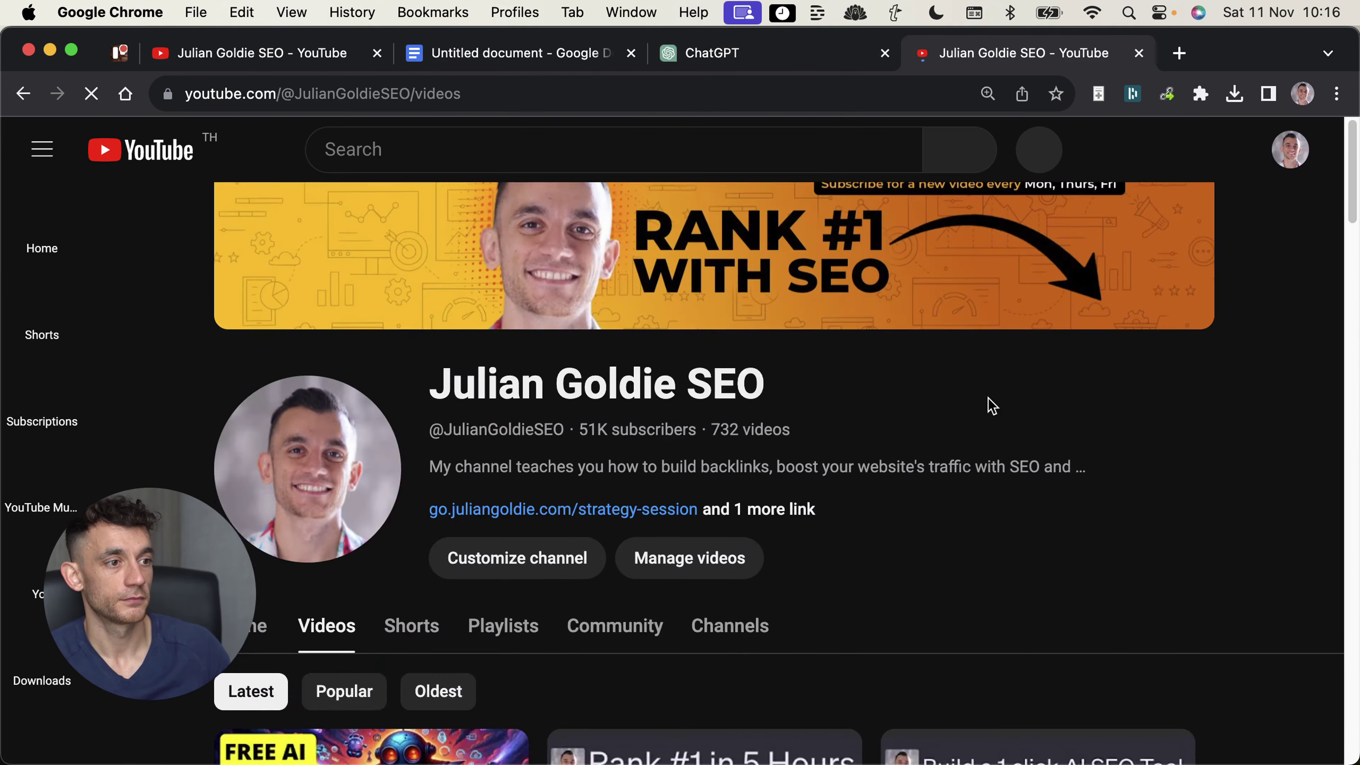
{"action": "scroll", "coordinate": [992, 249], "scroll_direction": "down", "scroll_amount": 5}
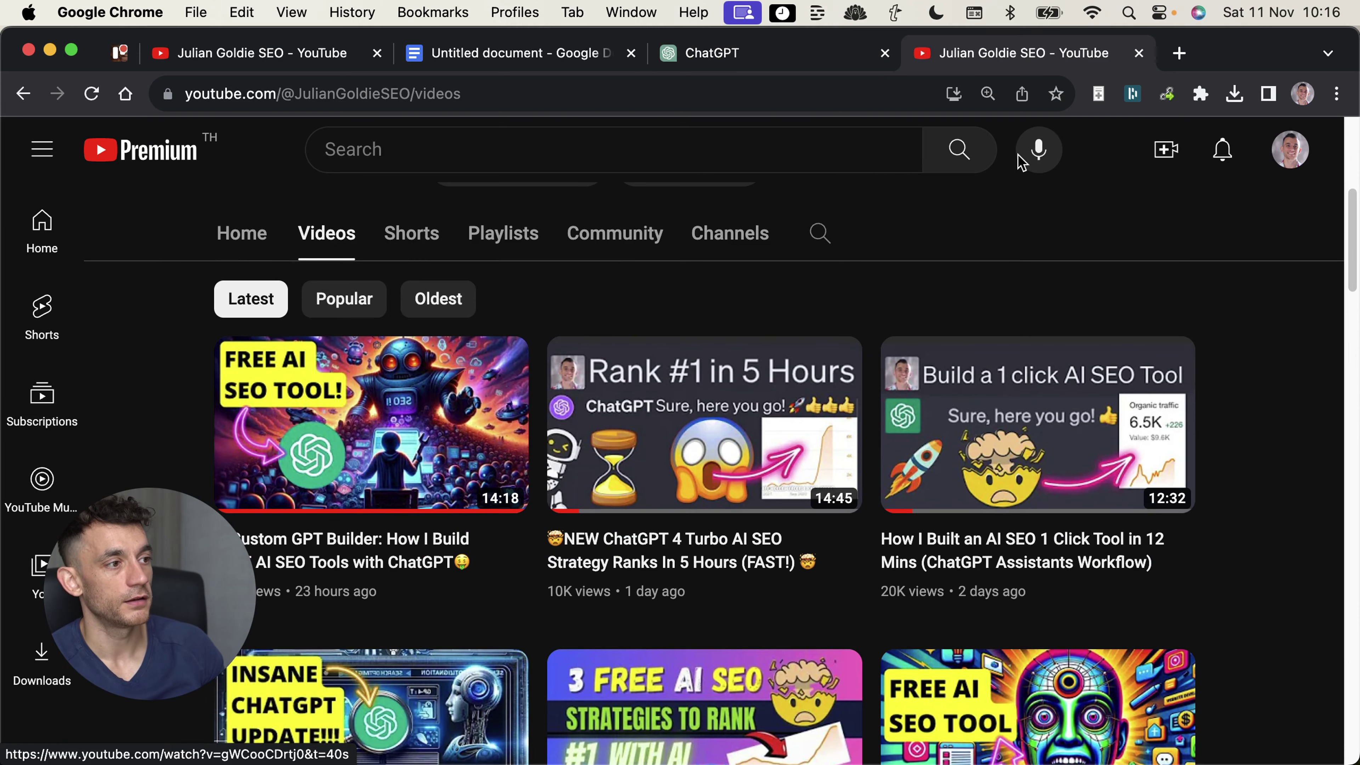
Scroll the channel's latest videos, then move on to the Tracker spreadsheet
{"action": "scroll", "coordinate": [1066, 399], "scroll_direction": "down", "scroll_amount": 2}
{"action": "scroll", "coordinate": [611, 348], "scroll_direction": "up", "scroll_amount": 3}
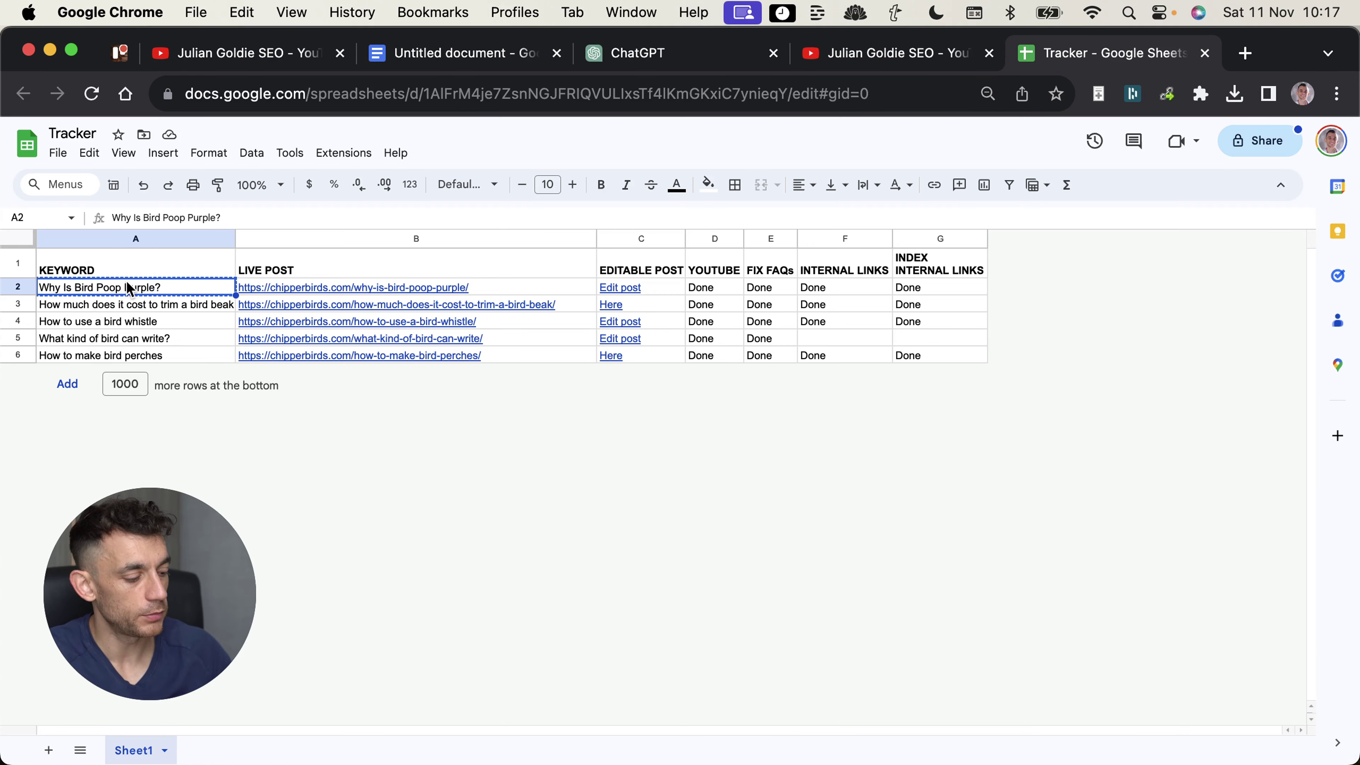
{"action": "key", "text": "super+equal"}
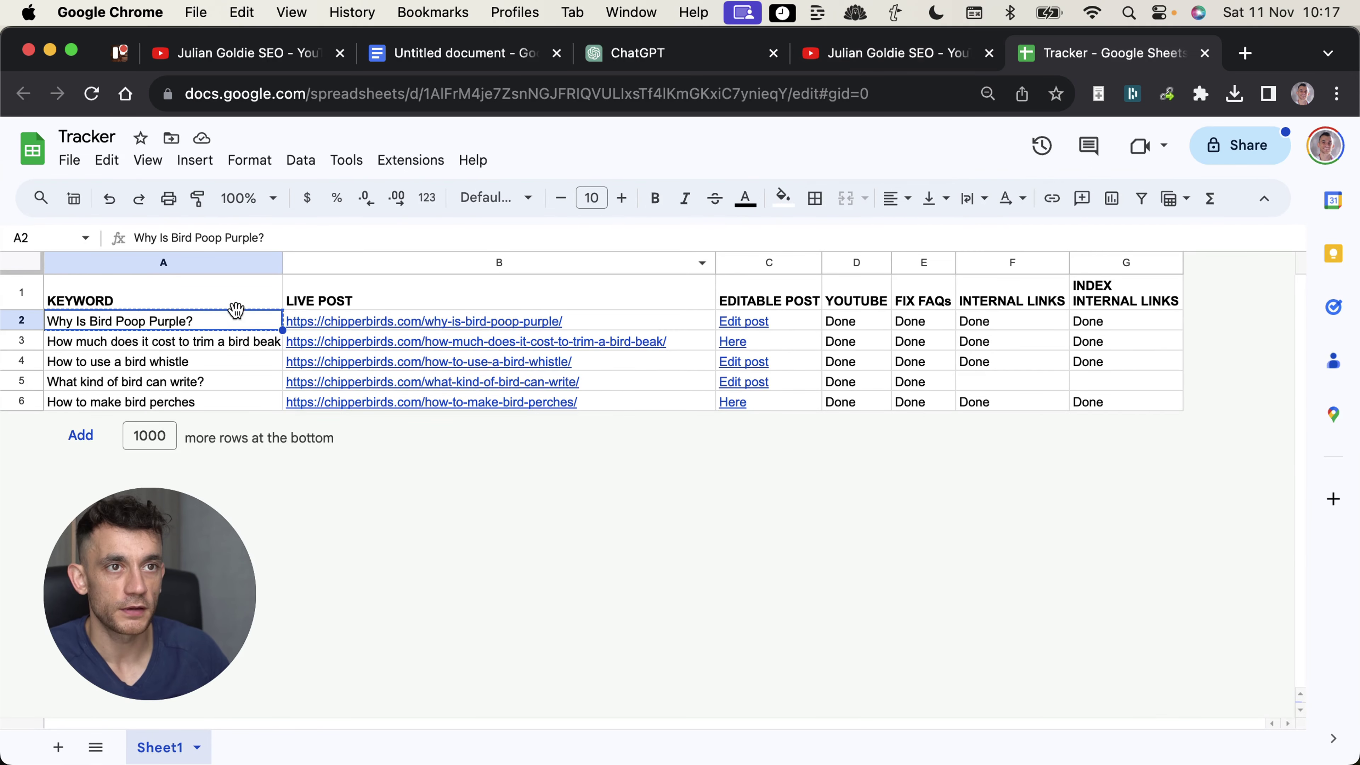
Google the cell A2 keyword 'Why Is Bird Poop Purple?' in incognito and find Chipper Birds' ranking
{"action": "left_click", "coordinate": [229, 322]}
{"action": "left_click", "coordinate": [1337, 94]}
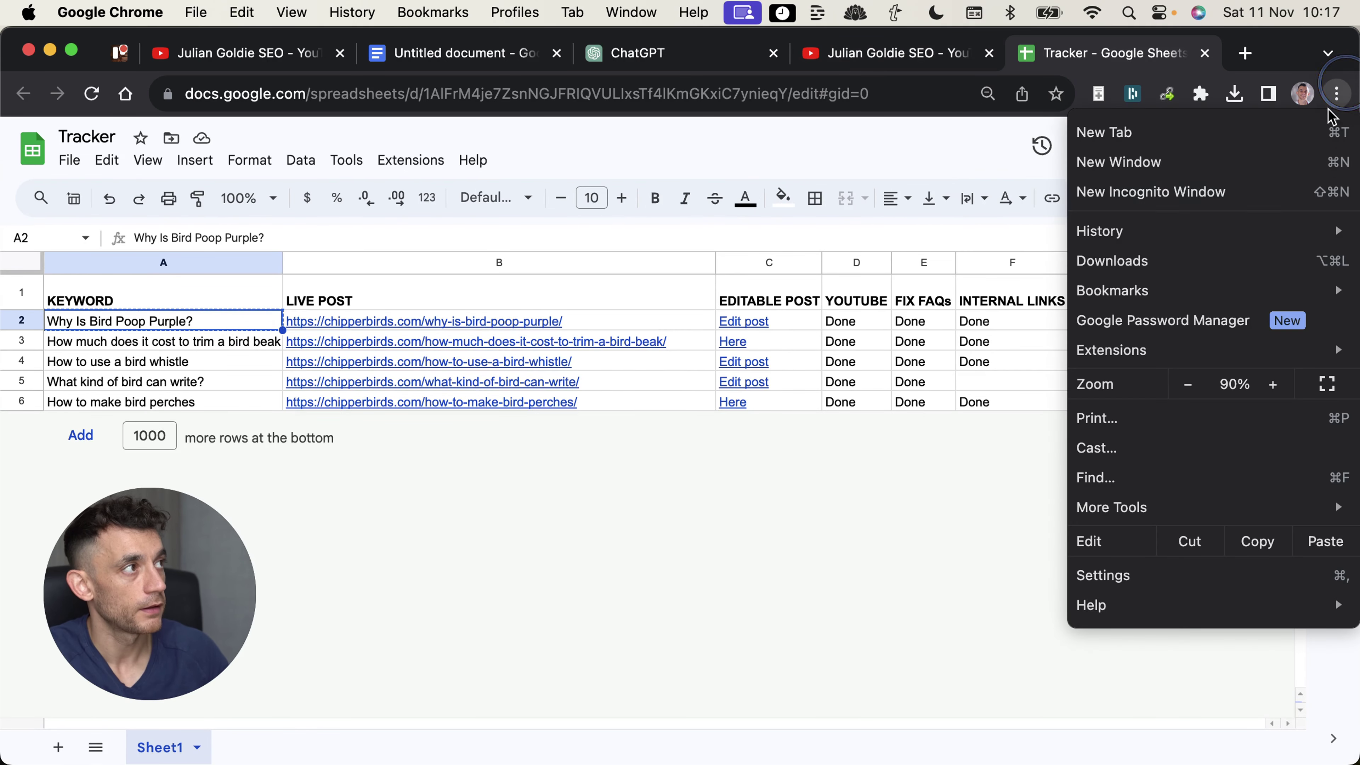
{"action": "left_click", "coordinate": [1273, 191]}
{"action": "type", "text": "Why Is Bird Poop Purple?"}
{"action": "key", "text": "Return"}
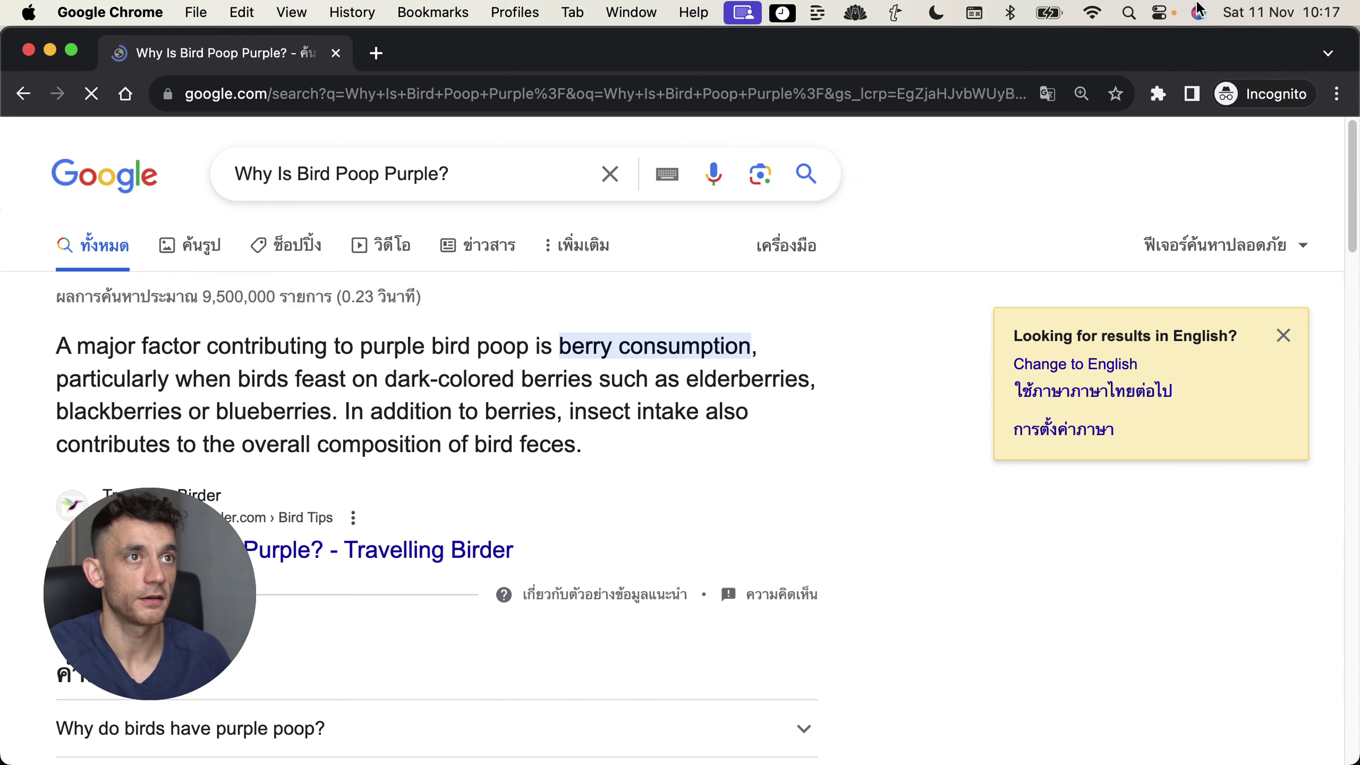
{"action": "key", "text": "super+f"}
{"action": "type", "text": "chipper"}
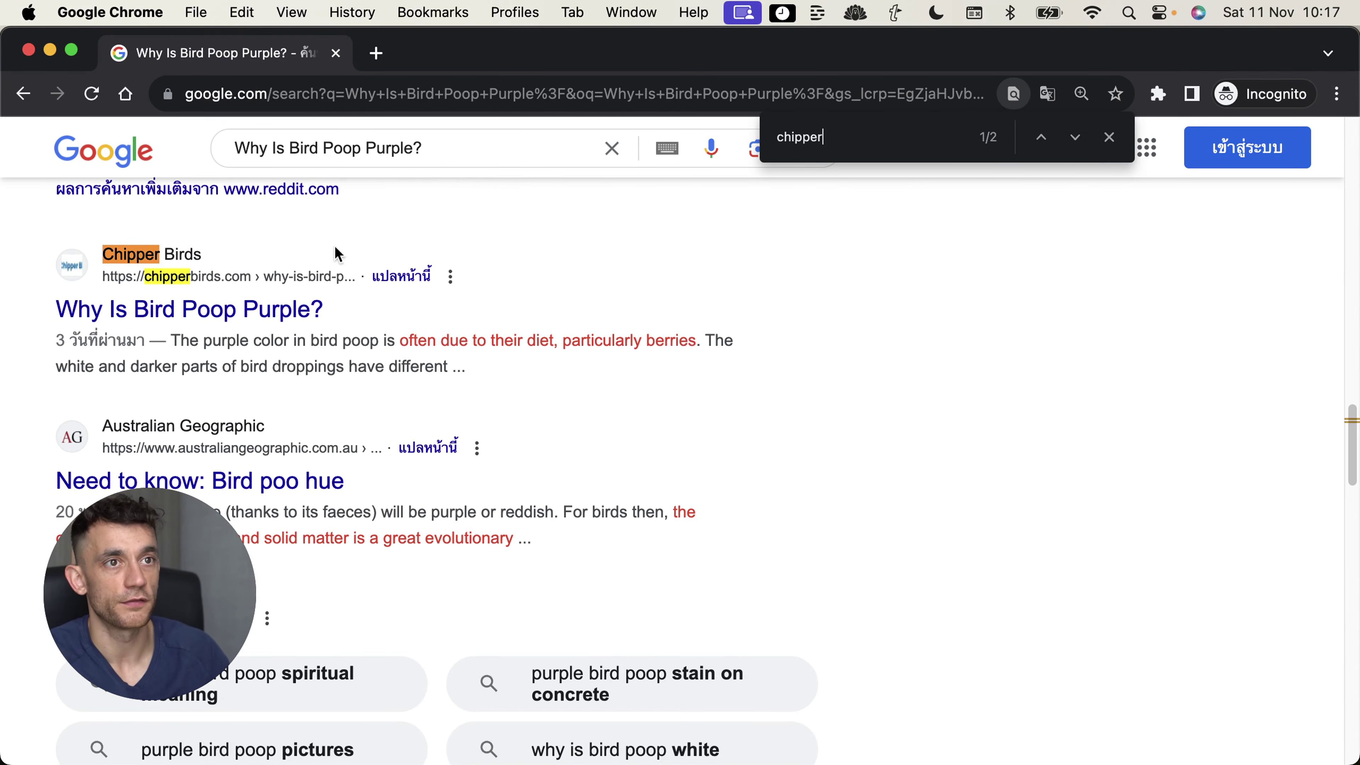
{"action": "scroll", "coordinate": [273, 310], "scroll_direction": "up", "scroll_amount": 10}
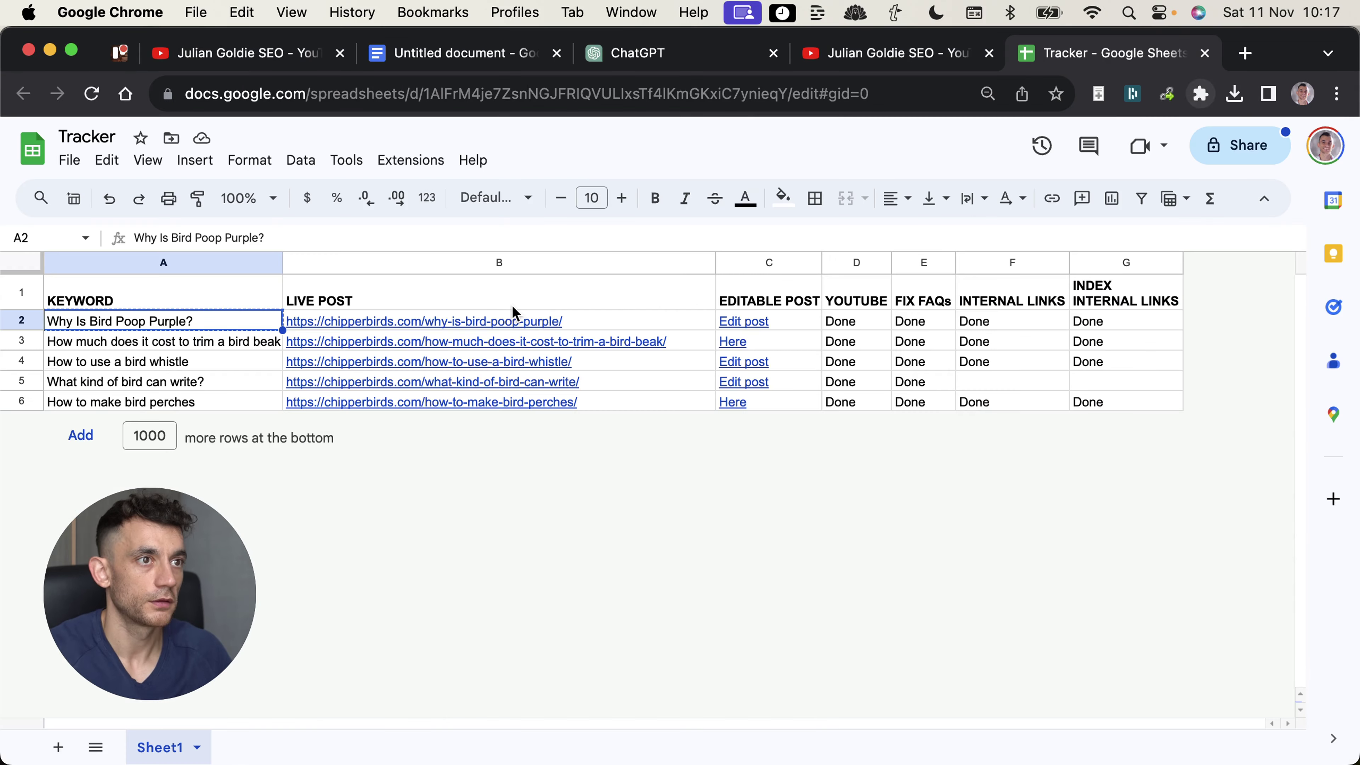
Close the Tracker spreadsheet tab and return to the SEO Outline Creator in ChatGPT
{"action": "left_click", "coordinate": [902, 54]}
{"action": "left_click", "coordinate": [1205, 54]}
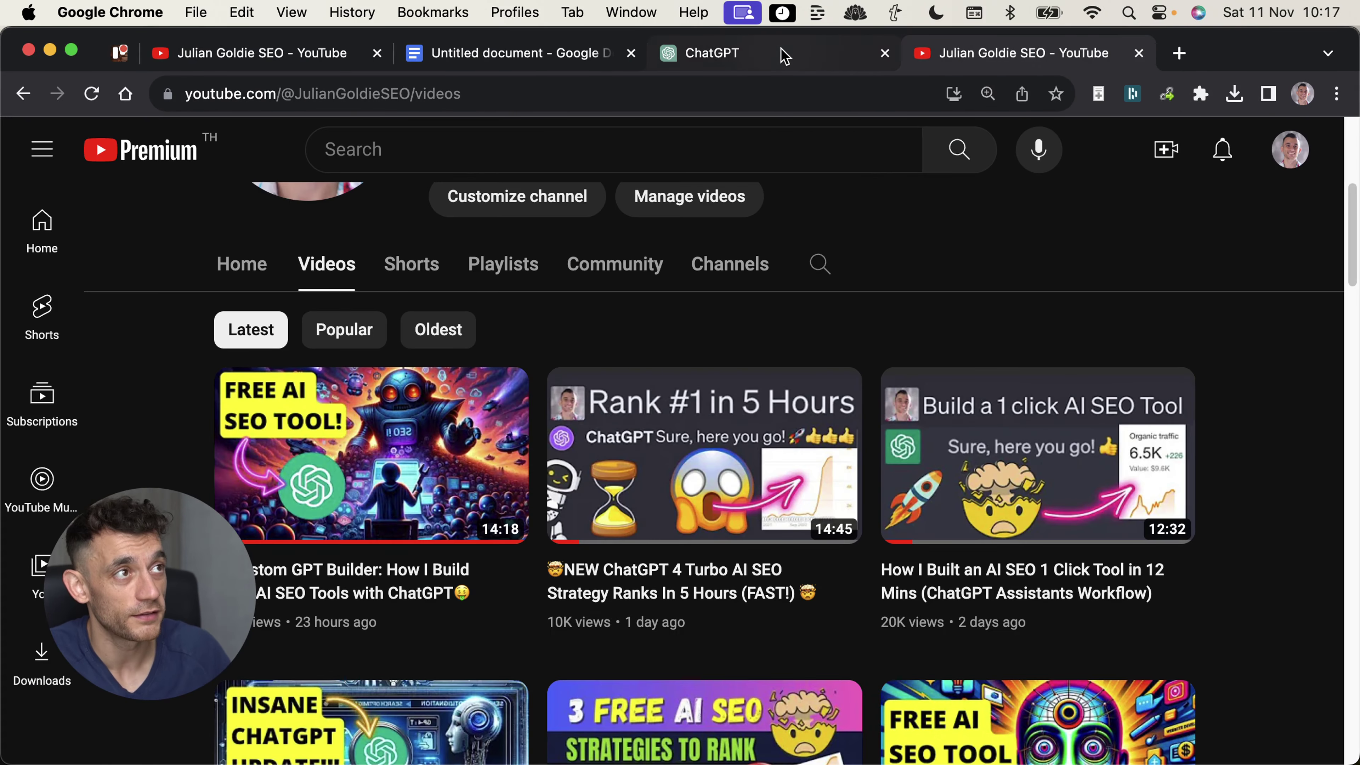
{"action": "left_click", "coordinate": [781, 52]}
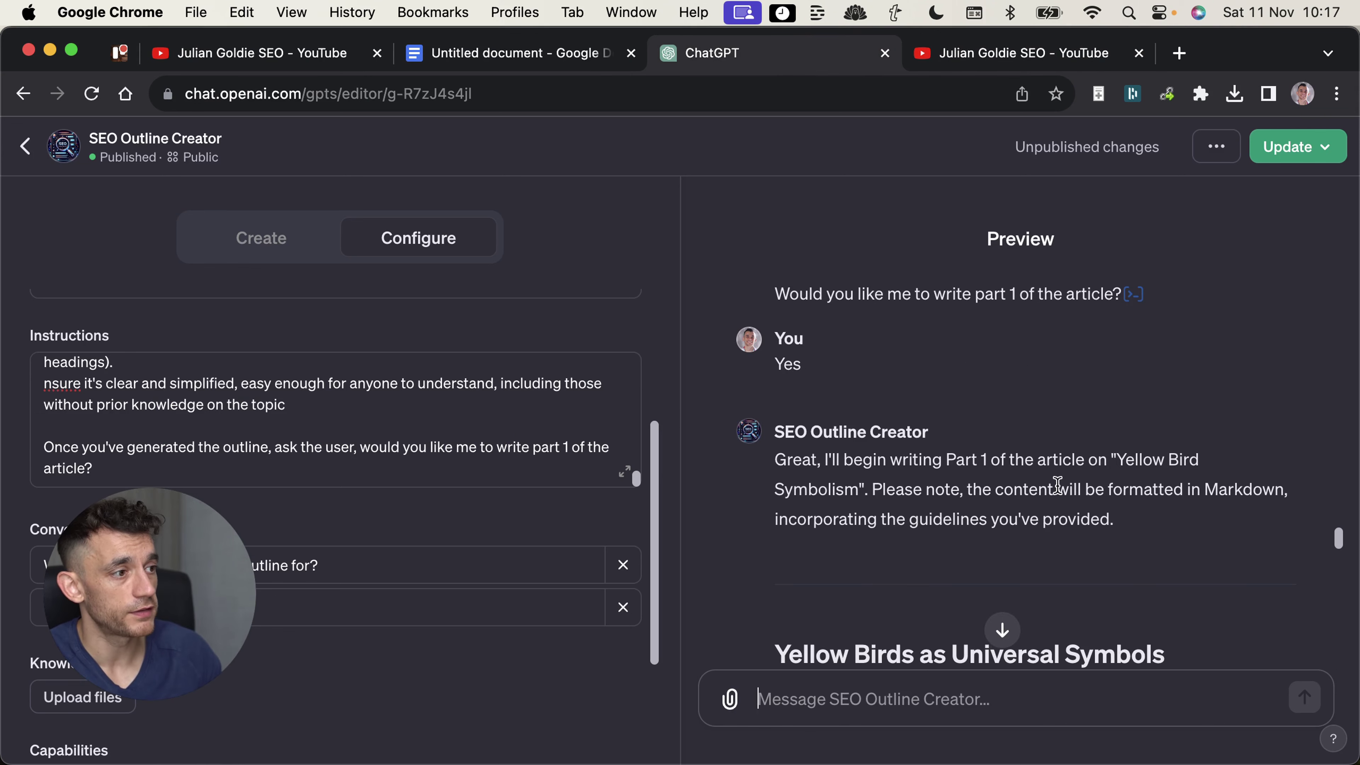
Review Part 1 and its word counts in Preview, then answer 'Yes' to get Part 2
{"action": "scroll", "coordinate": [1049, 487], "scroll_direction": "down", "scroll_amount": 6}
{"action": "scroll", "coordinate": [1033, 557], "scroll_direction": "up", "scroll_amount": 5}
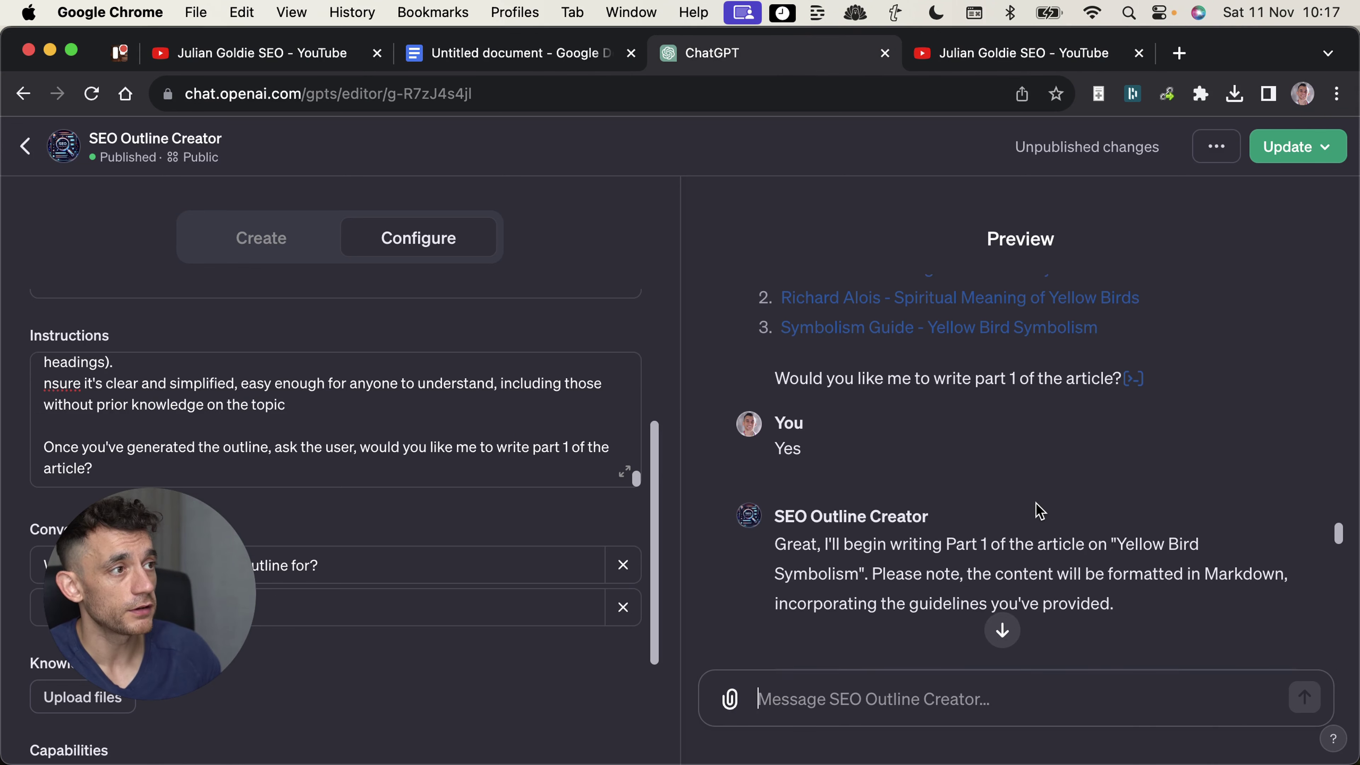
{"action": "scroll", "coordinate": [1078, 523], "scroll_direction": "down", "scroll_amount": 3}
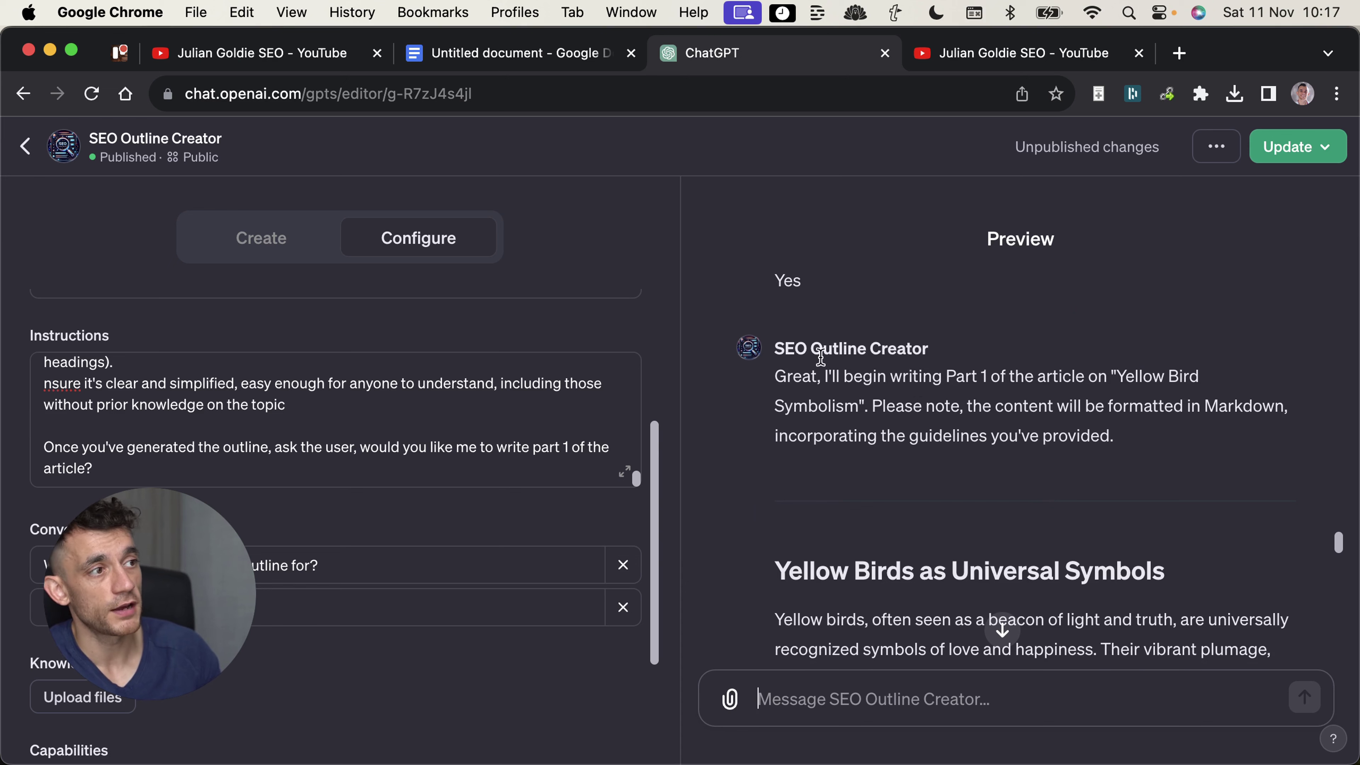
{"action": "left_click_drag", "start_coordinate": [821, 356], "coordinate": [1097, 437]}
{"action": "scroll", "coordinate": [959, 626], "scroll_direction": "down", "scroll_amount": 7}
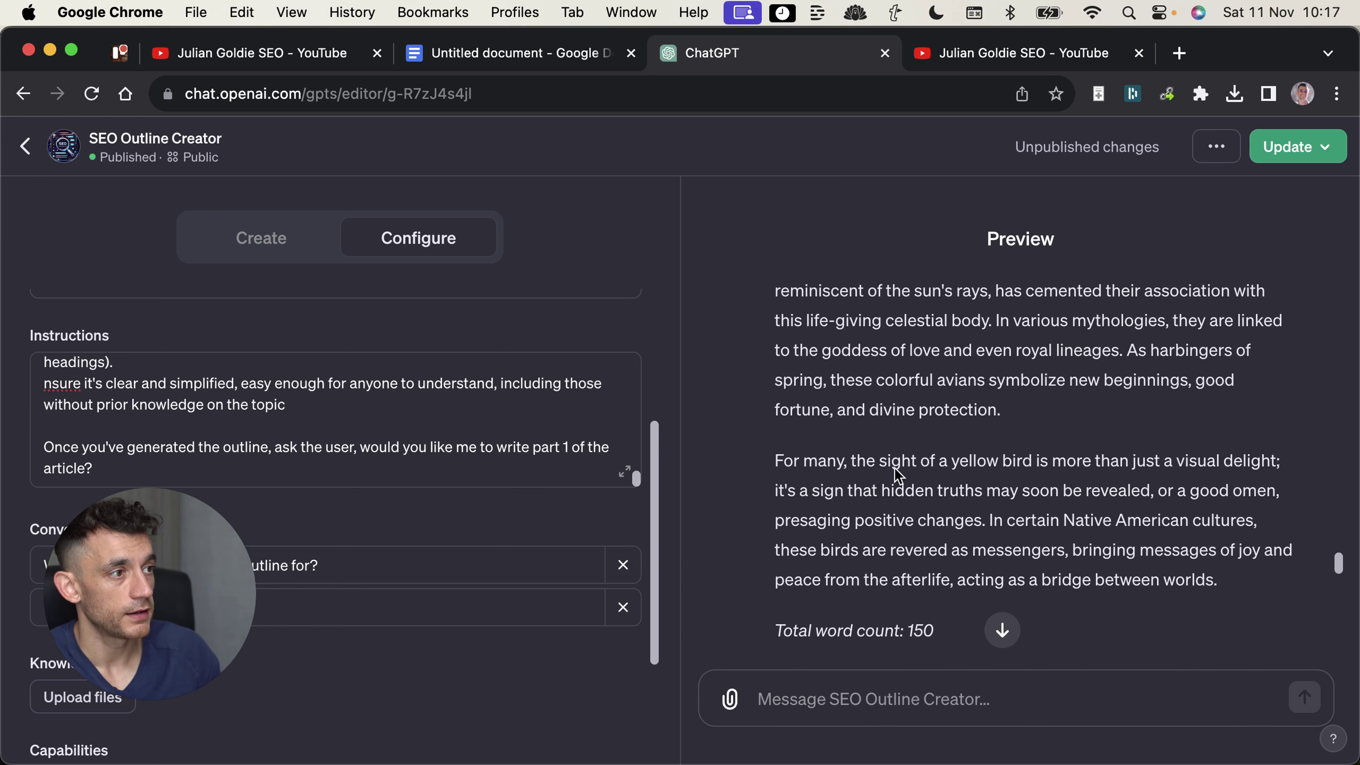
{"action": "scroll", "coordinate": [898, 474], "scroll_direction": "down", "scroll_amount": 6}
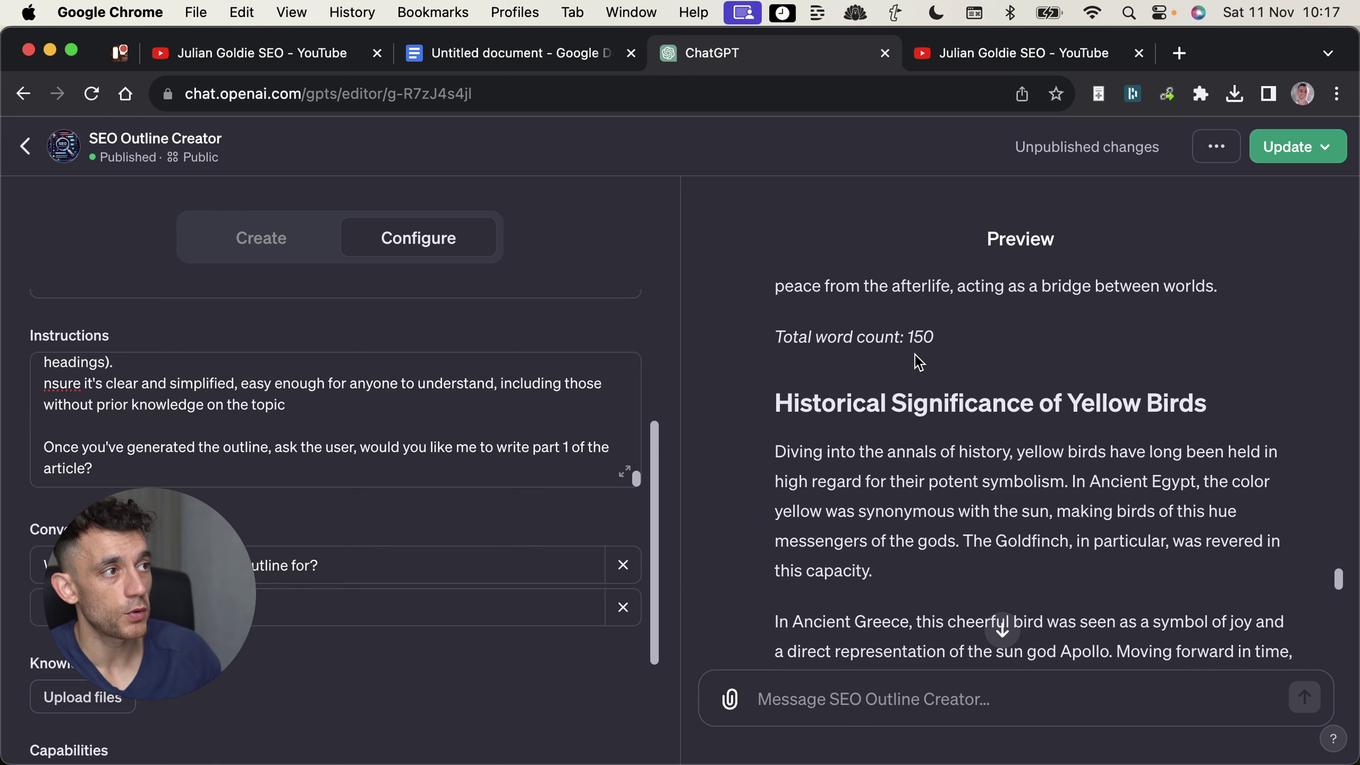
{"action": "triple_click", "coordinate": [900, 337]}
{"action": "scroll", "coordinate": [1069, 448], "scroll_direction": "down", "scroll_amount": 15}
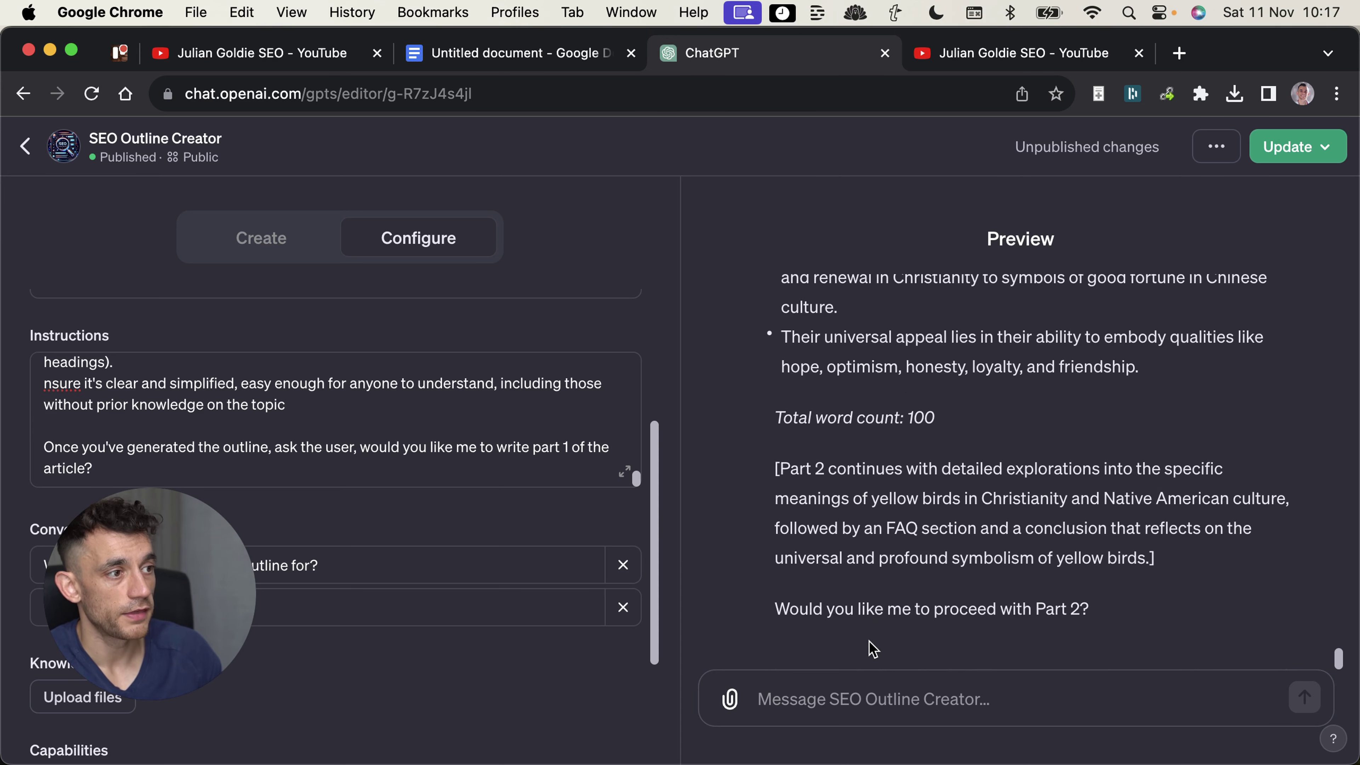
{"action": "type", "text": "Yes"}
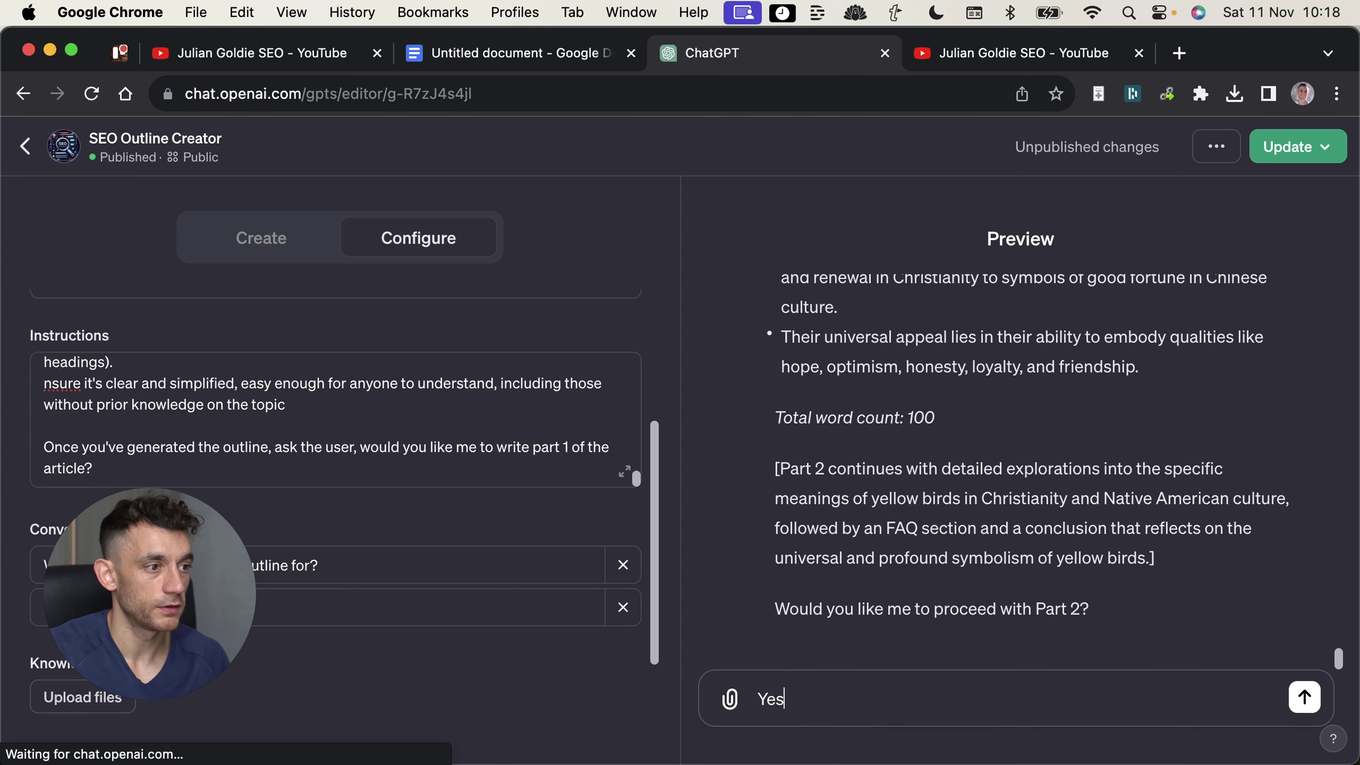
{"action": "key", "text": "Return"}
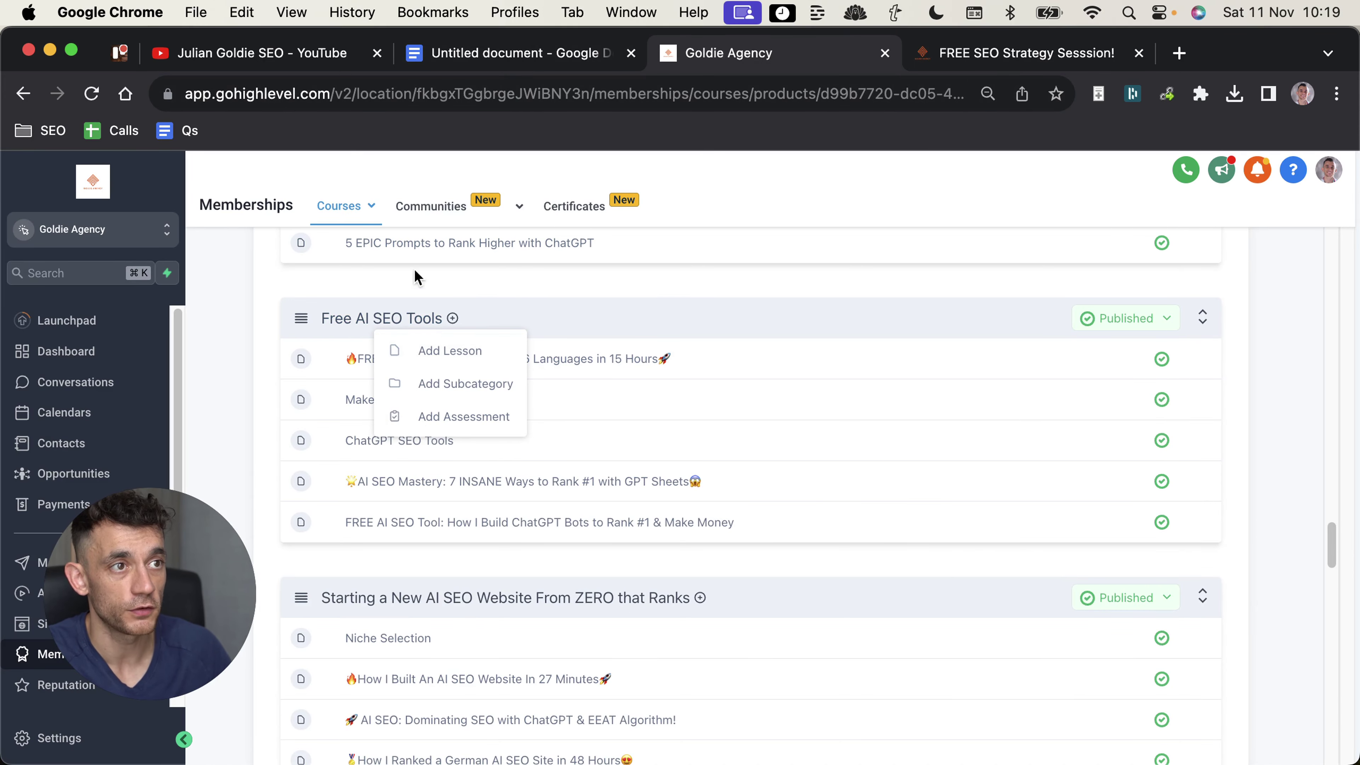
Add a 'Custom GPTs for SEOs' lesson under Free AI SEO Tools, set it Published, and save
{"action": "left_click", "coordinate": [425, 351]}
{"action": "left_click", "coordinate": [708, 407]}
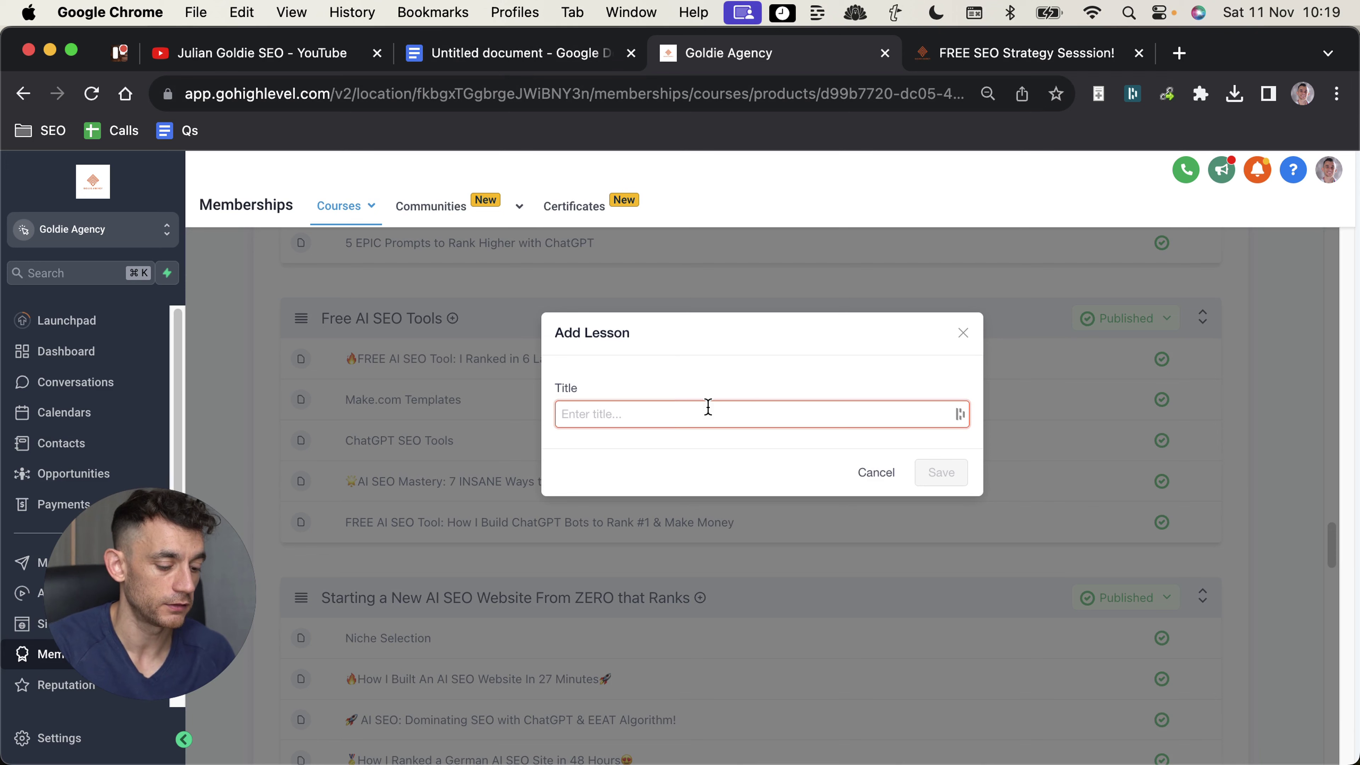
{"action": "type", "text": "Custom GPTs for SEOs"}
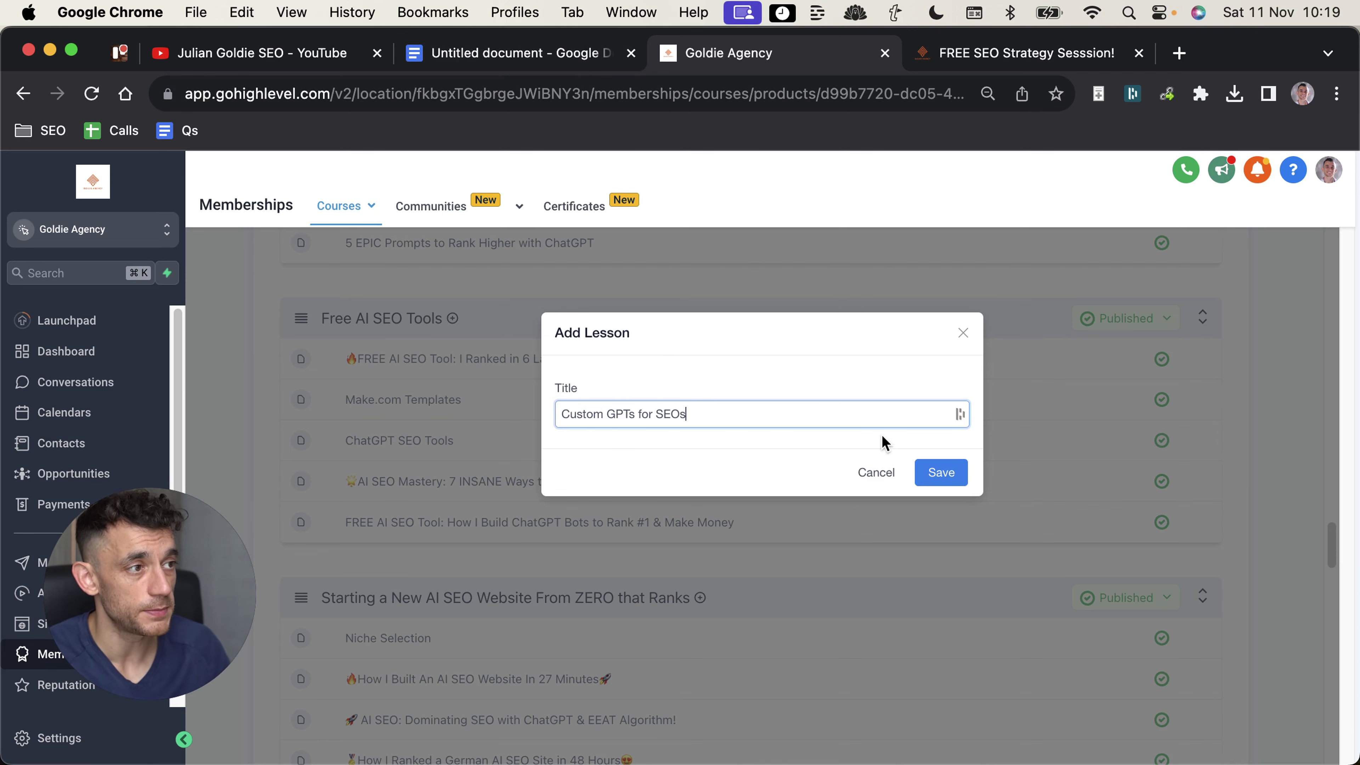
{"action": "left_click", "coordinate": [956, 475]}
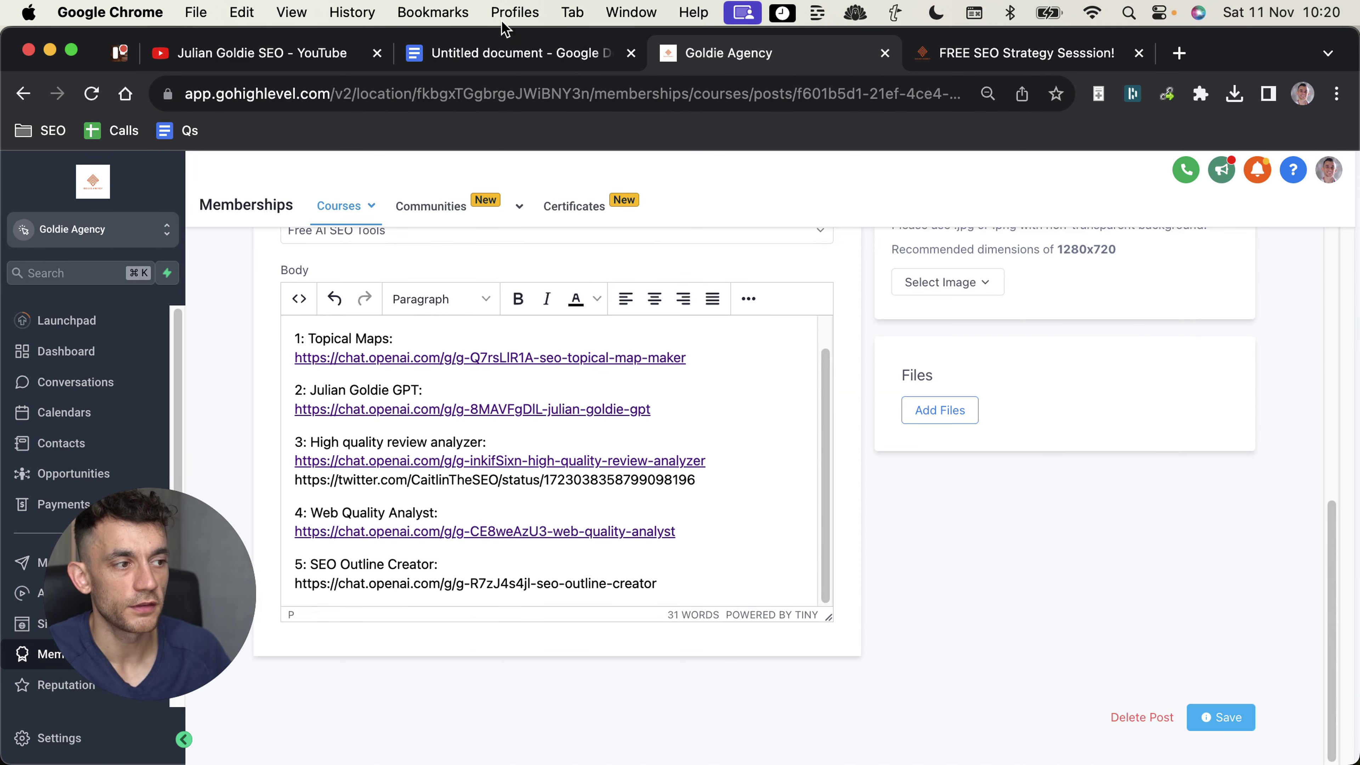
{"action": "scroll", "coordinate": [1119, 375], "scroll_direction": "up", "scroll_amount": 10}
{"action": "left_click", "coordinate": [962, 415]}
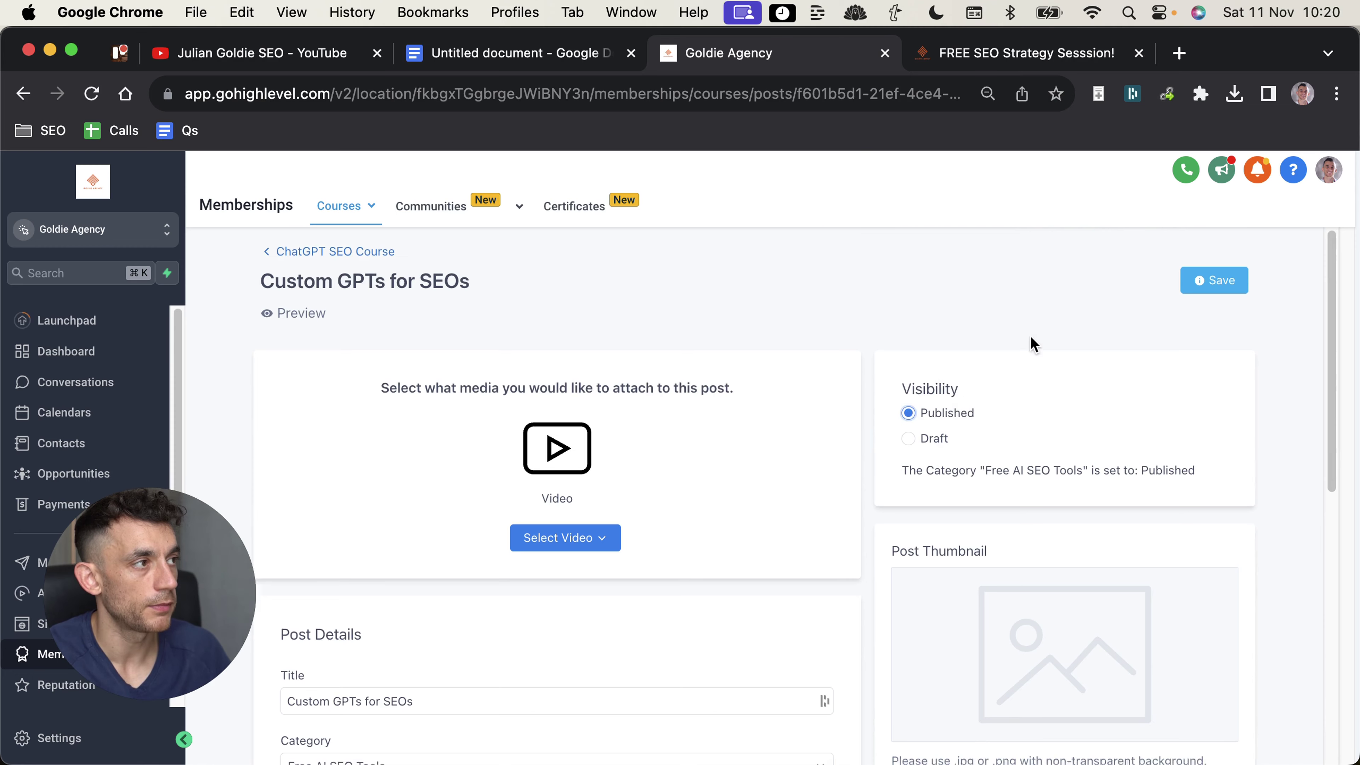
{"action": "scroll", "coordinate": [1066, 429], "scroll_direction": "down", "scroll_amount": 15}
{"action": "left_click", "coordinate": [1215, 717]}
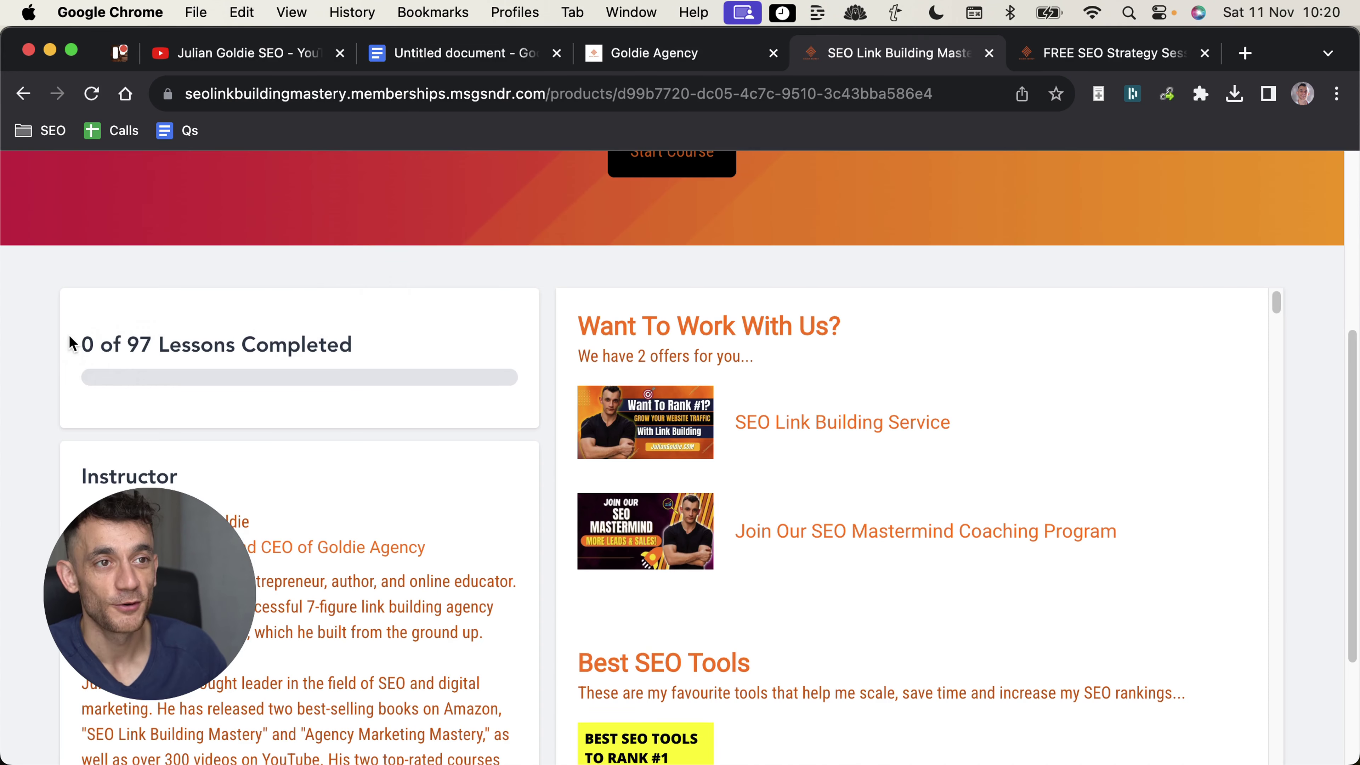
Check the 97-lesson course list shows 'Custom GPTs for SEOs', then open the FREE SEO Strategy Session
{"action": "left_click_drag", "start_coordinate": [67, 343], "coordinate": [416, 348]}
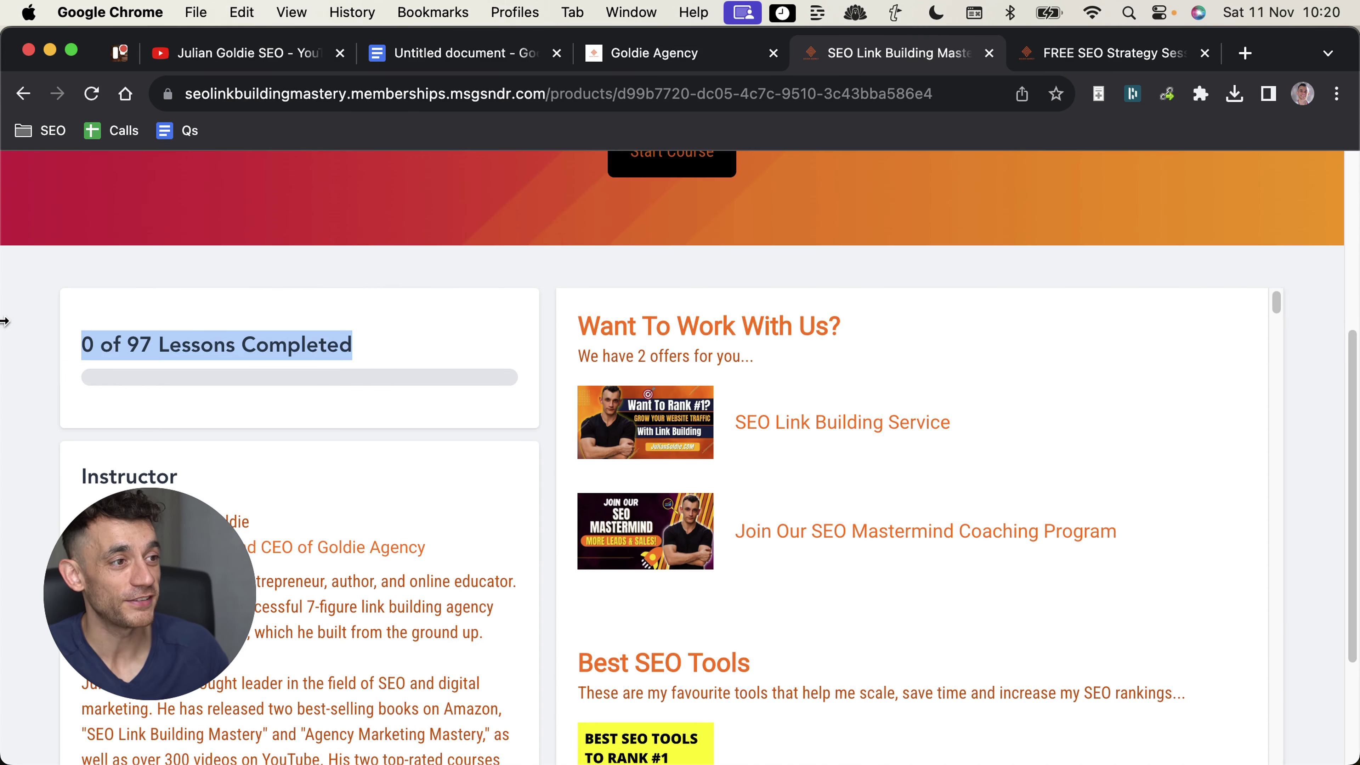
{"action": "scroll", "coordinate": [547, 456], "scroll_direction": "down", "scroll_amount": 5}
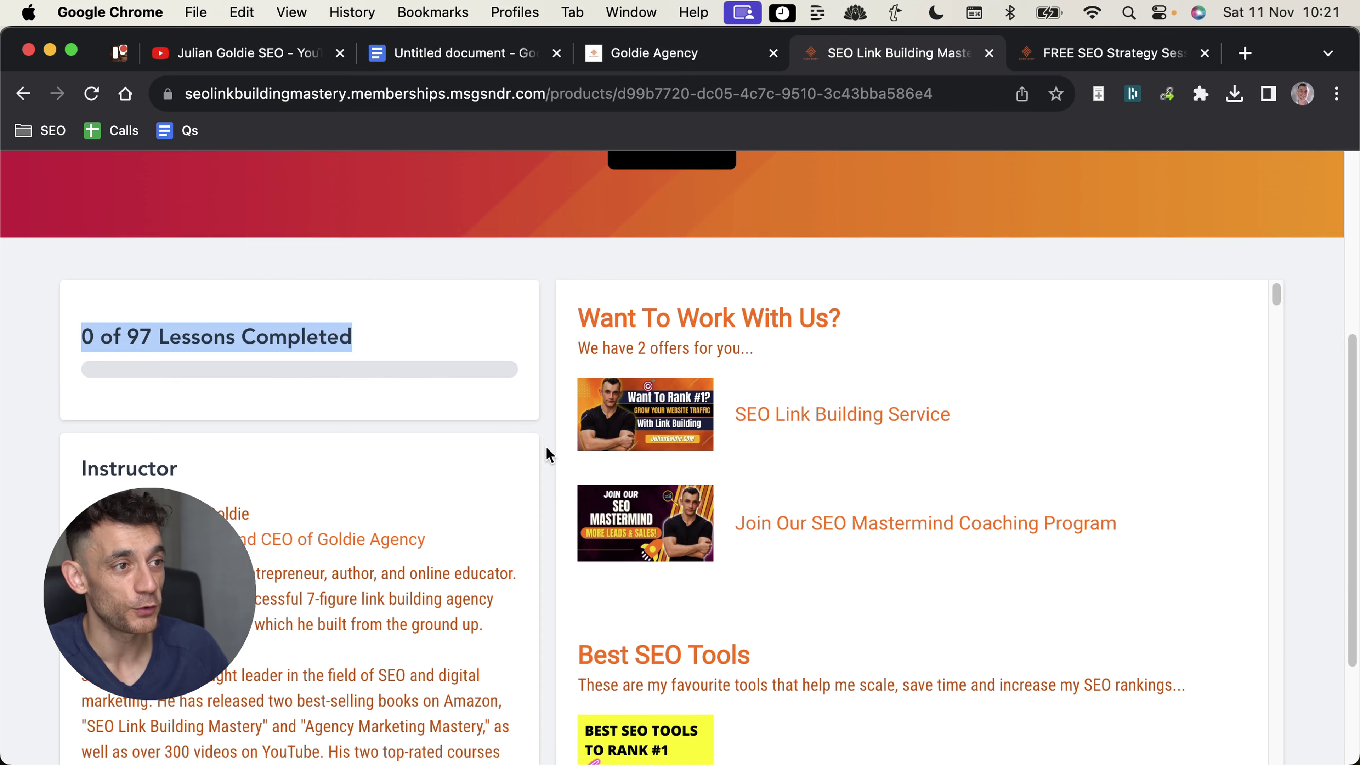
{"action": "scroll", "coordinate": [707, 463], "scroll_direction": "down", "scroll_amount": 20}
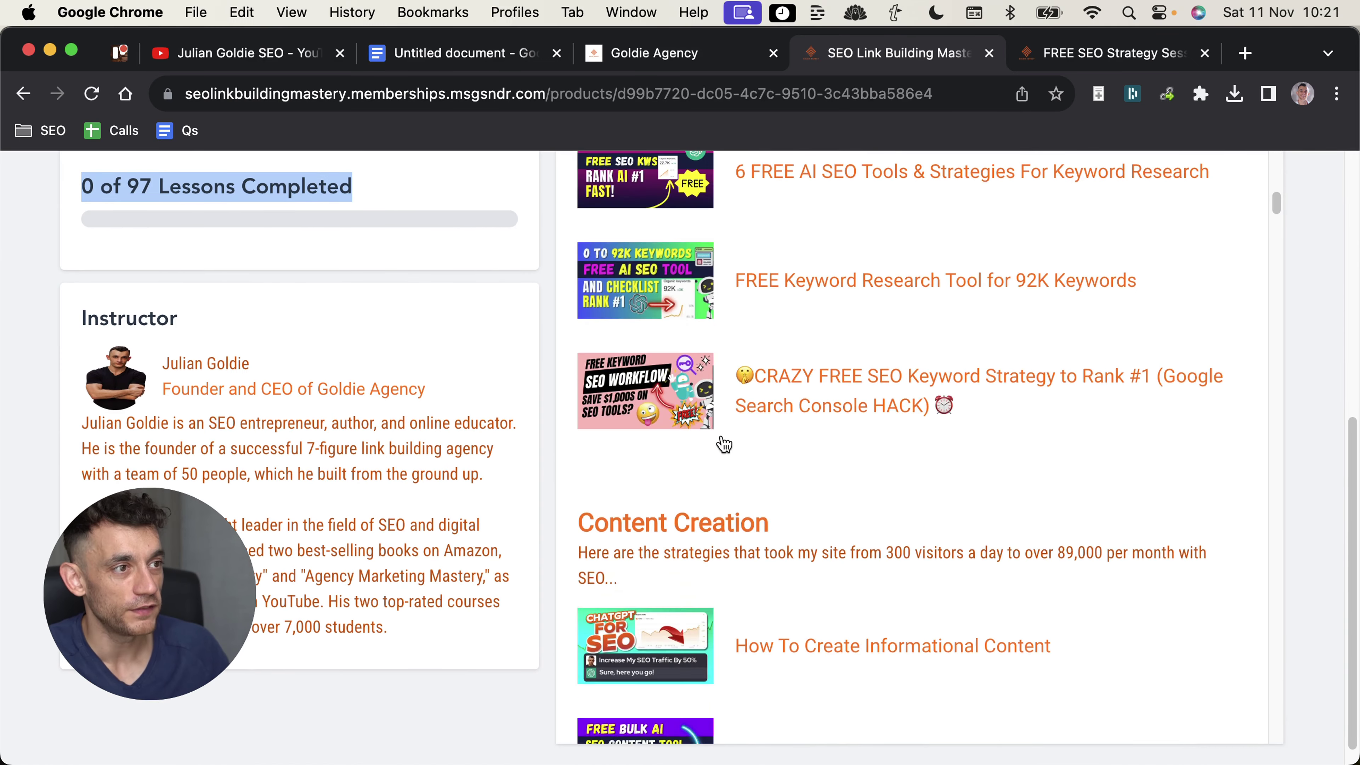
{"action": "scroll", "coordinate": [769, 501], "scroll_direction": "down", "scroll_amount": 20}
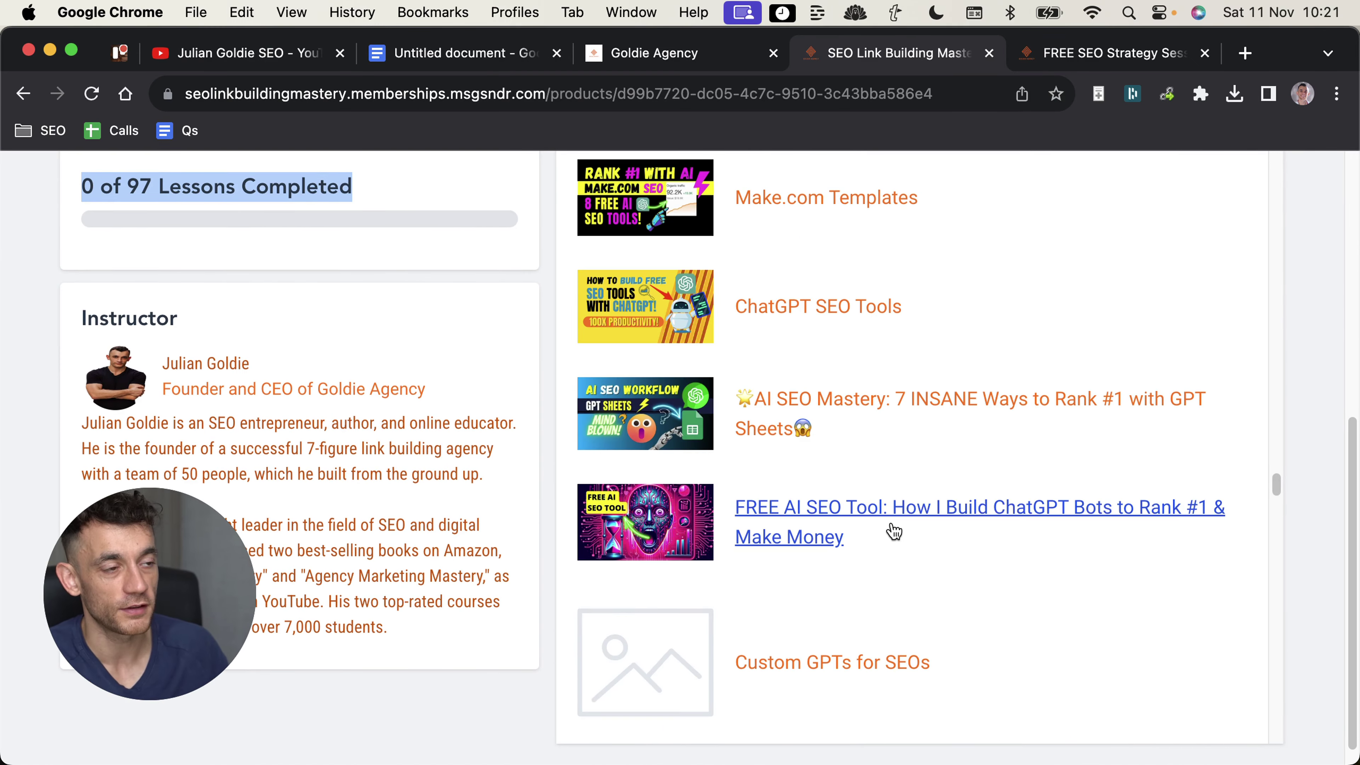
{"action": "scroll", "coordinate": [878, 523], "scroll_direction": "down", "scroll_amount": 20}
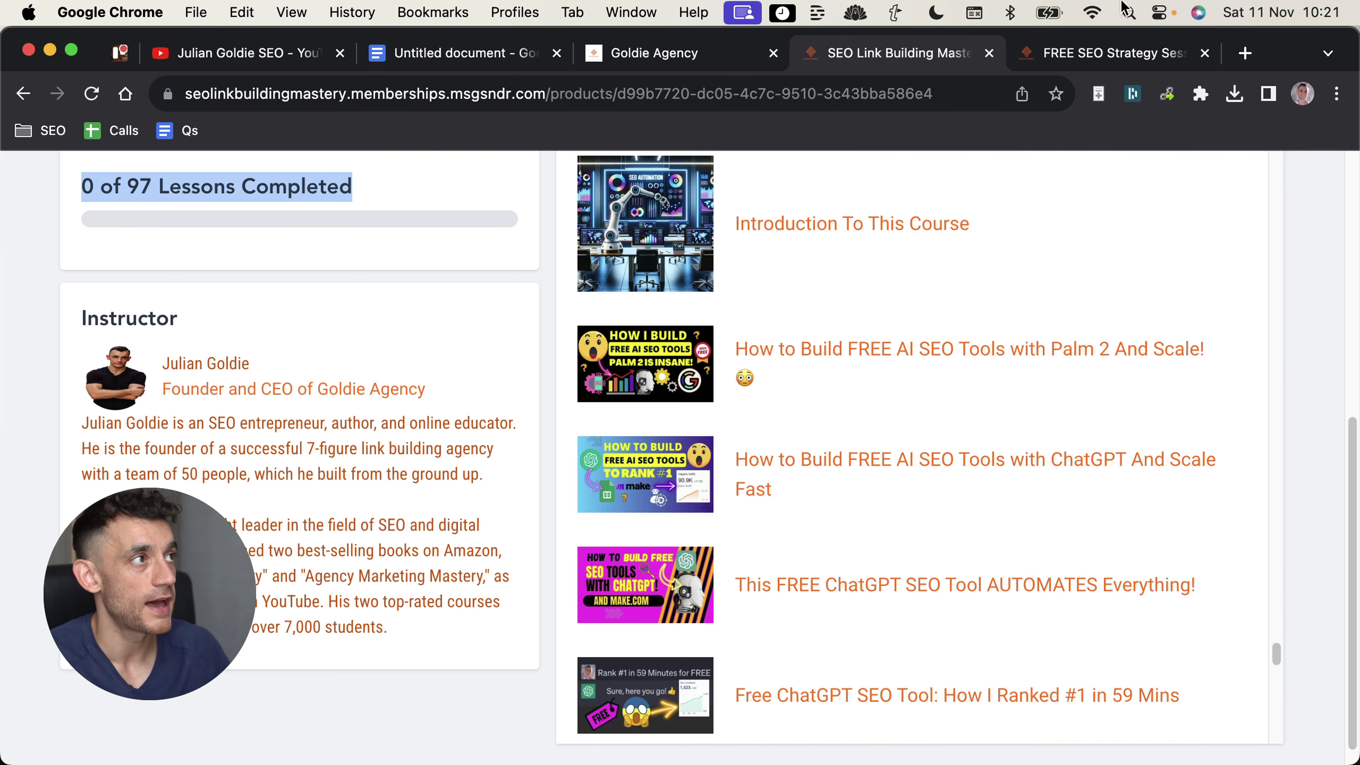
{"action": "left_click", "coordinate": [1124, 54]}
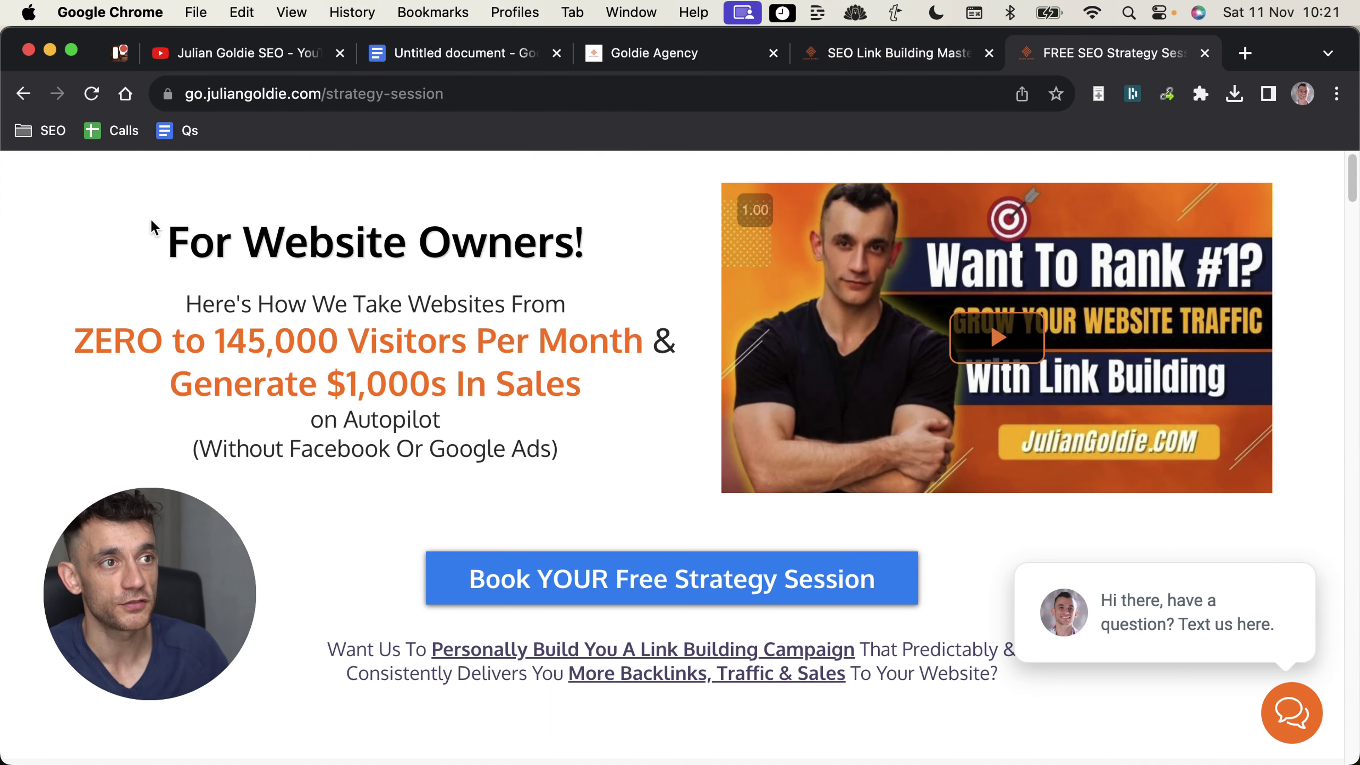
{"action": "left_click_drag", "start_coordinate": [153, 225], "coordinate": [560, 456]}
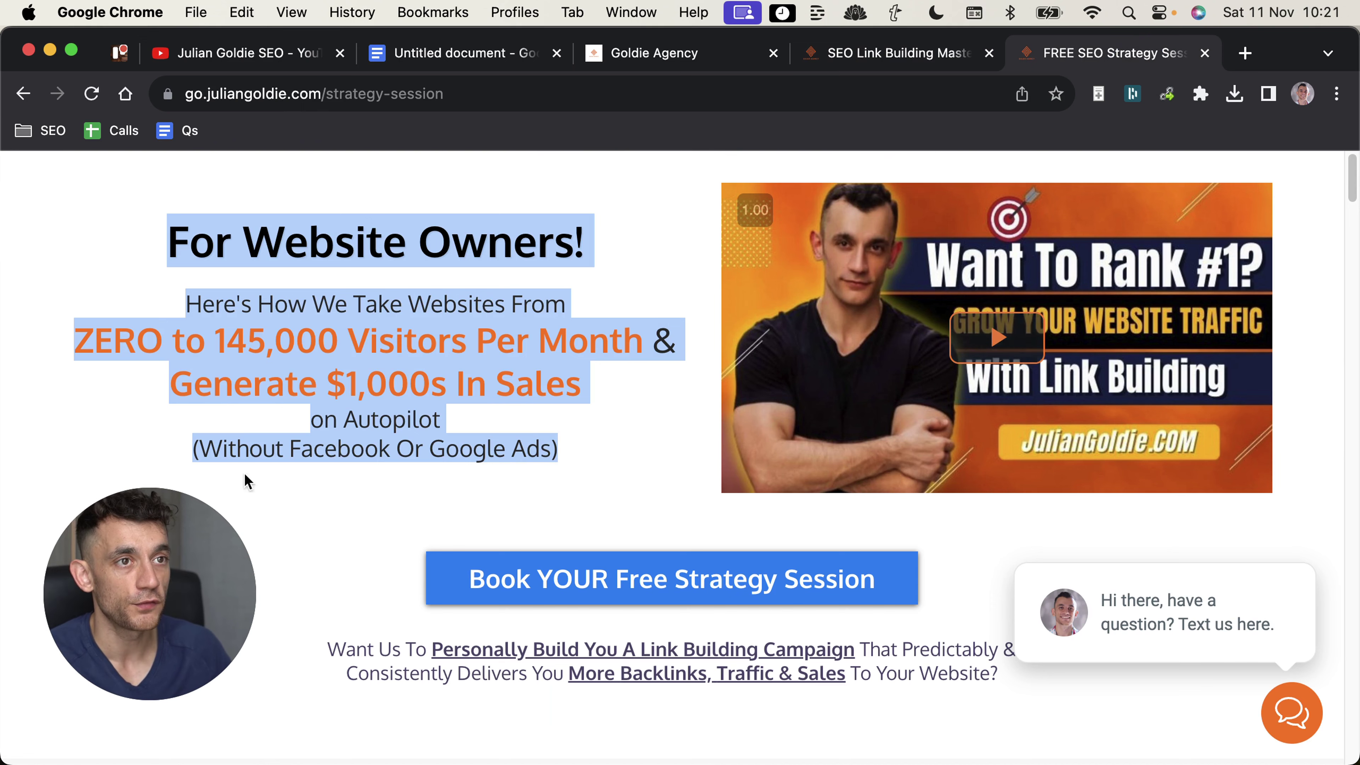
{"action": "left_click", "coordinate": [523, 376]}
{"action": "scroll", "coordinate": [528, 405], "scroll_direction": "down", "scroll_amount": 5}
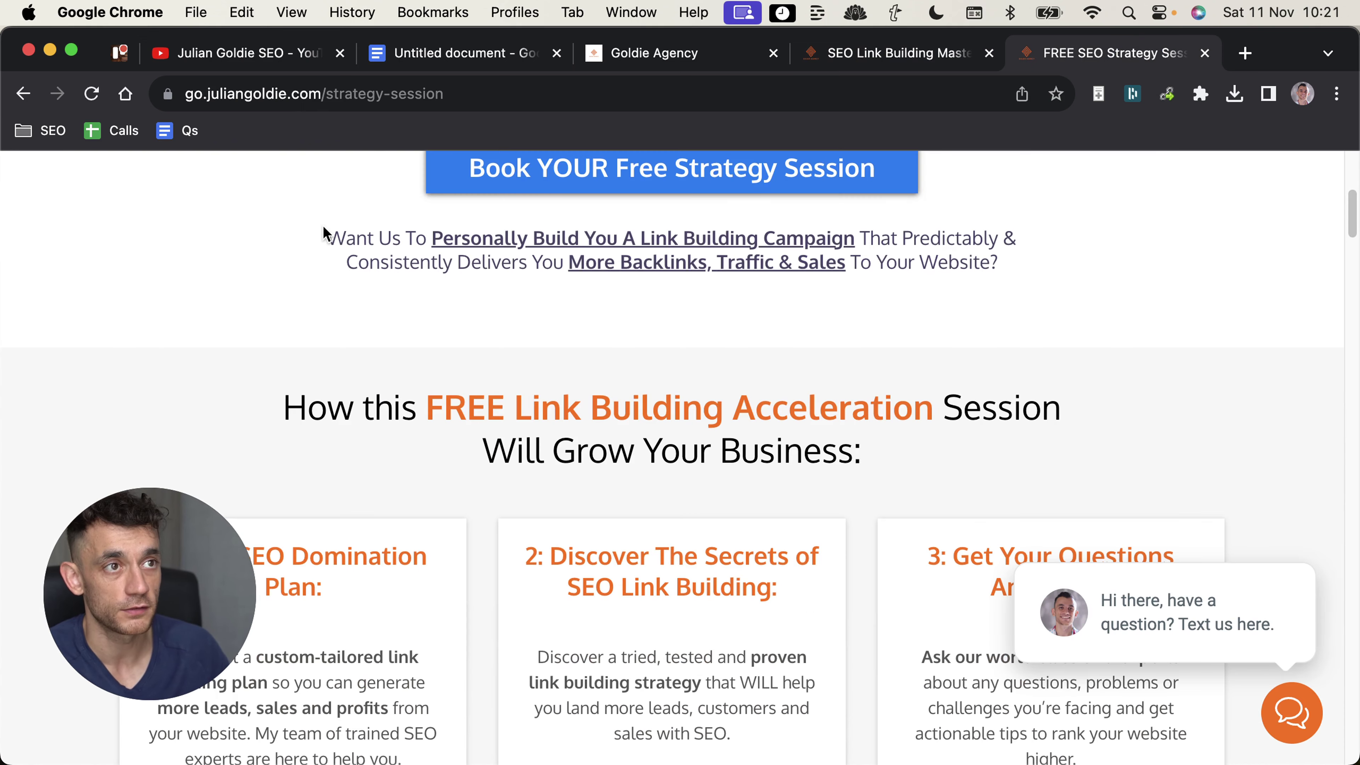
{"action": "left_click_drag", "start_coordinate": [325, 234], "coordinate": [413, 249]}
{"action": "scroll", "coordinate": [412, 251], "scroll_direction": "down", "scroll_amount": 3}
{"action": "left_click_drag", "start_coordinate": [152, 315], "coordinate": [410, 356]}
{"action": "left_click", "coordinate": [416, 351]}
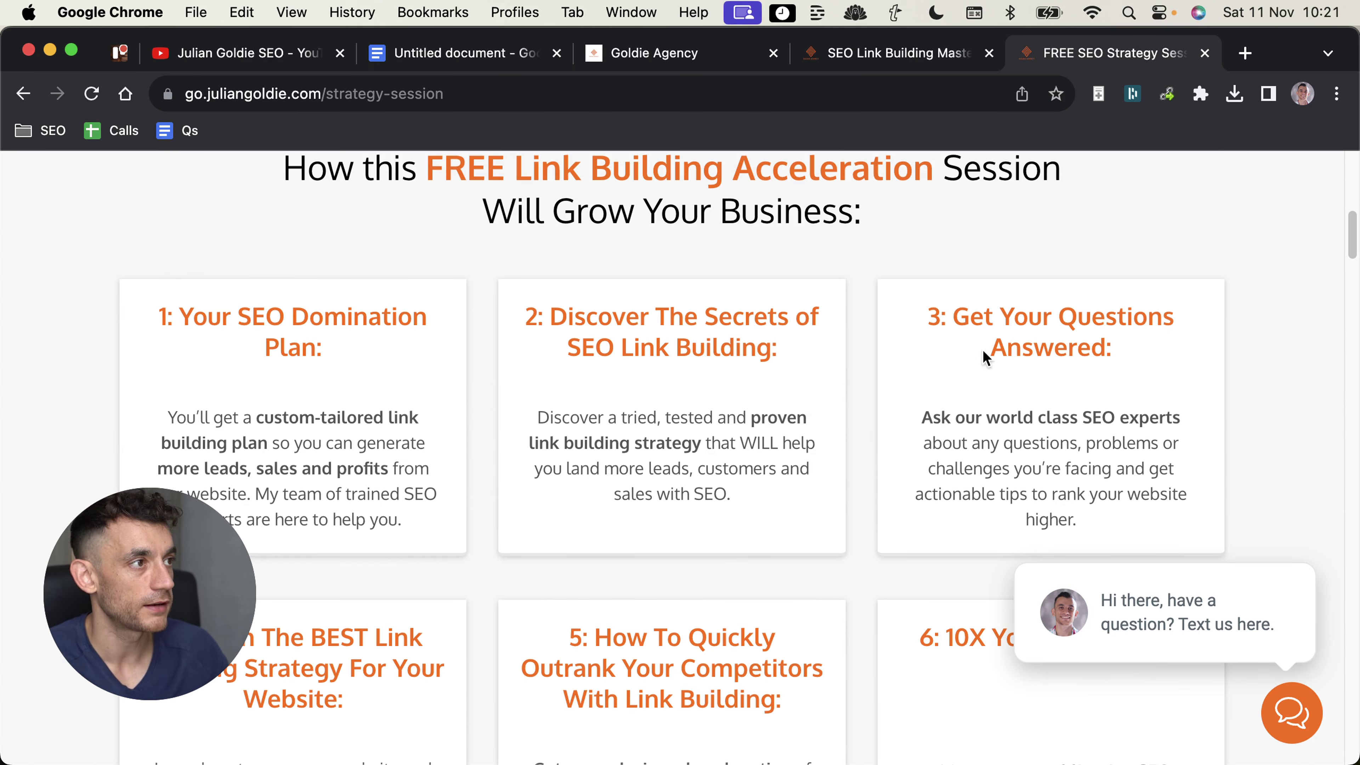
{"action": "left_click_drag", "start_coordinate": [924, 303], "coordinate": [1115, 352]}
{"action": "scroll", "coordinate": [579, 524], "scroll_direction": "down", "scroll_amount": 3}
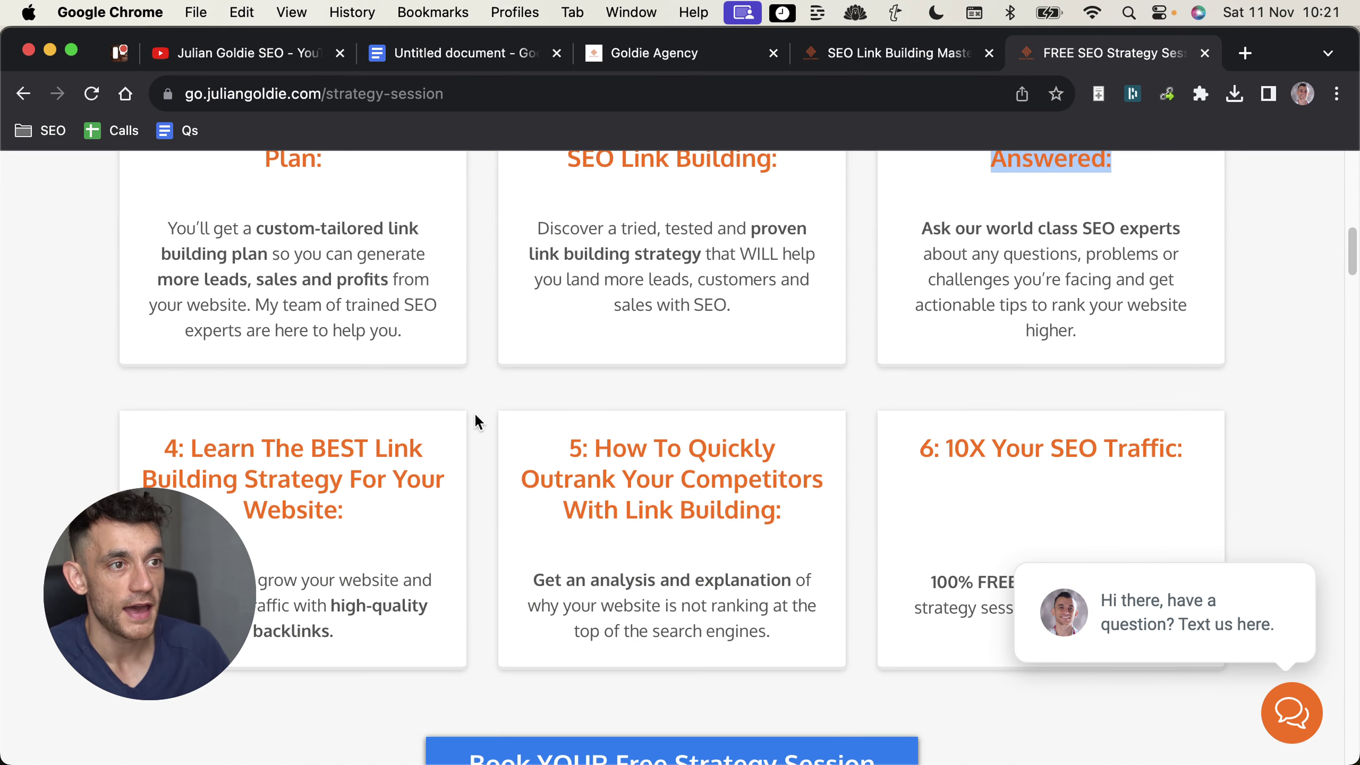
{"action": "scroll", "coordinate": [479, 422], "scroll_direction": "down", "scroll_amount": 1}
{"action": "left_click_drag", "start_coordinate": [144, 370], "coordinate": [386, 435]}
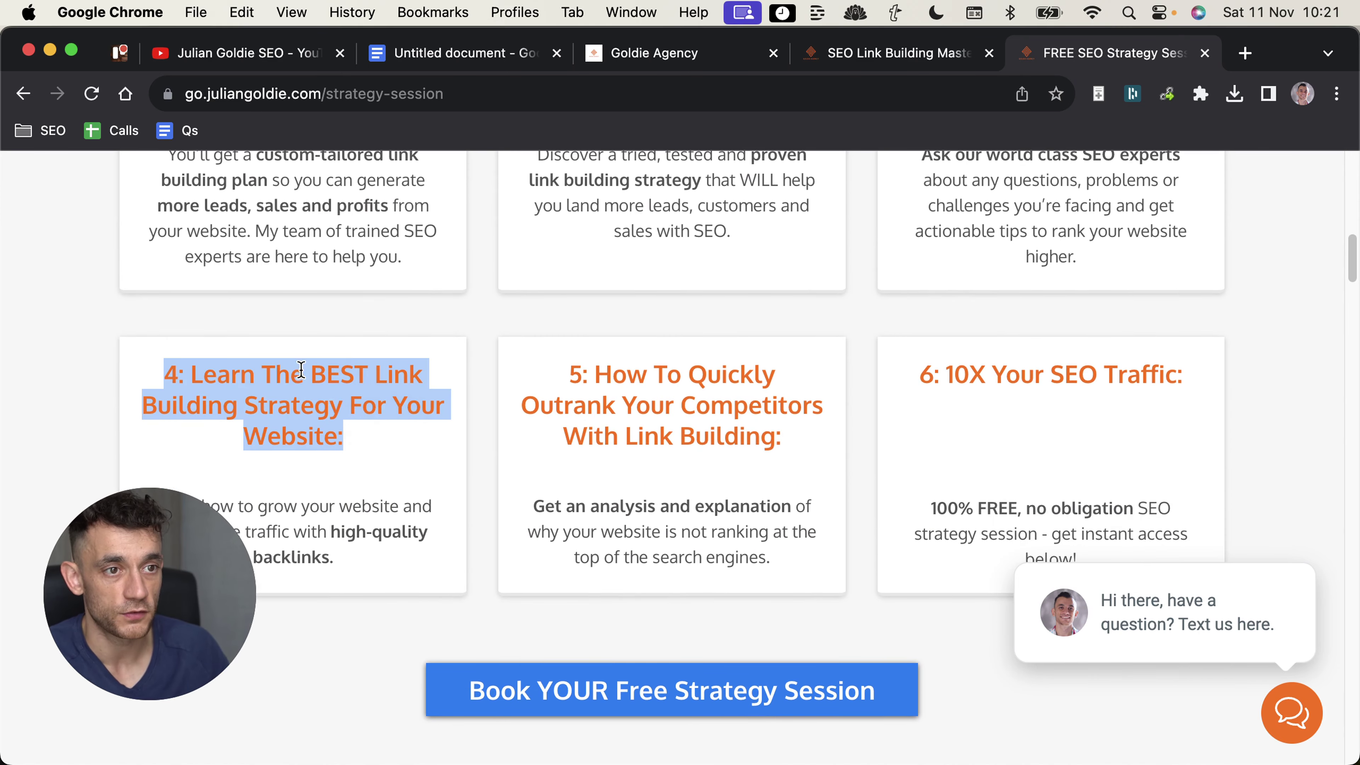
{"action": "scroll", "coordinate": [300, 381], "scroll_direction": "down", "scroll_amount": 3}
{"action": "scroll", "coordinate": [604, 383], "scroll_direction": "up", "scroll_amount": 10}
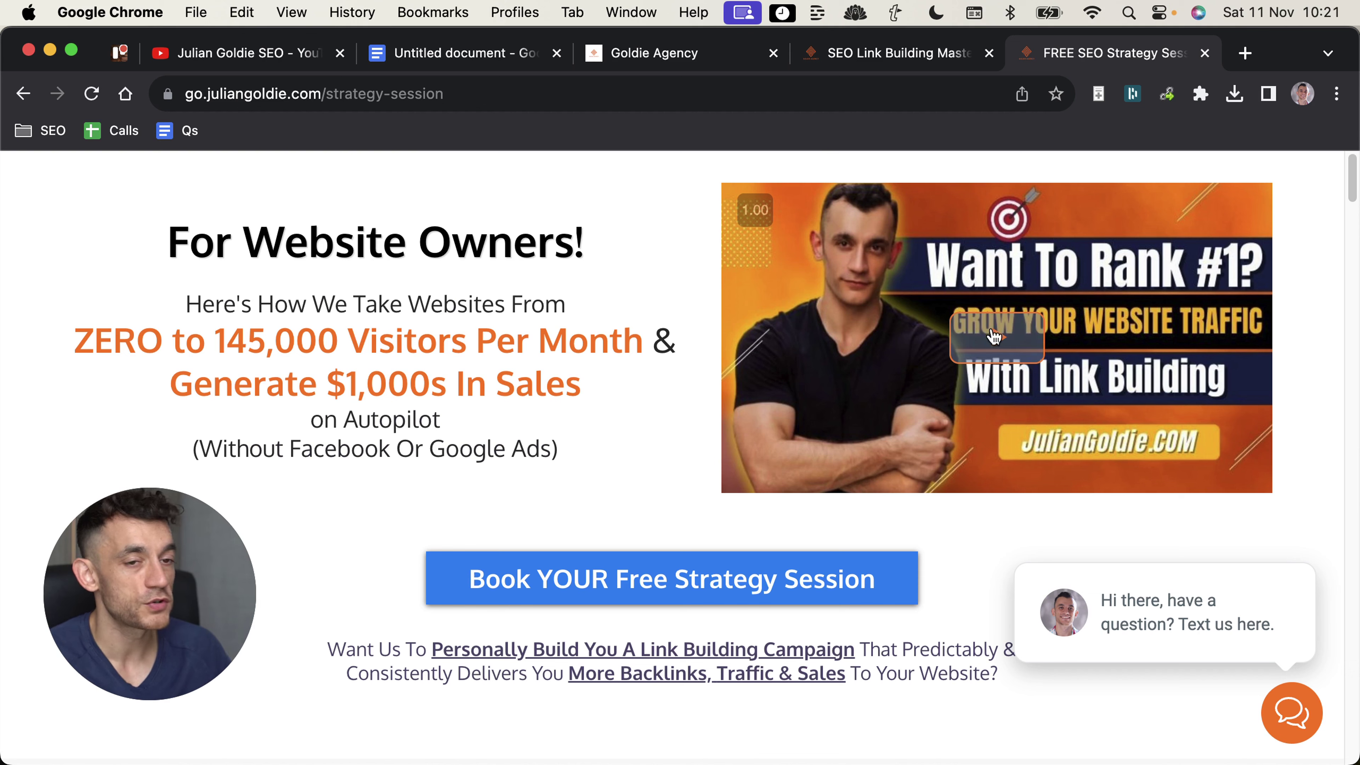